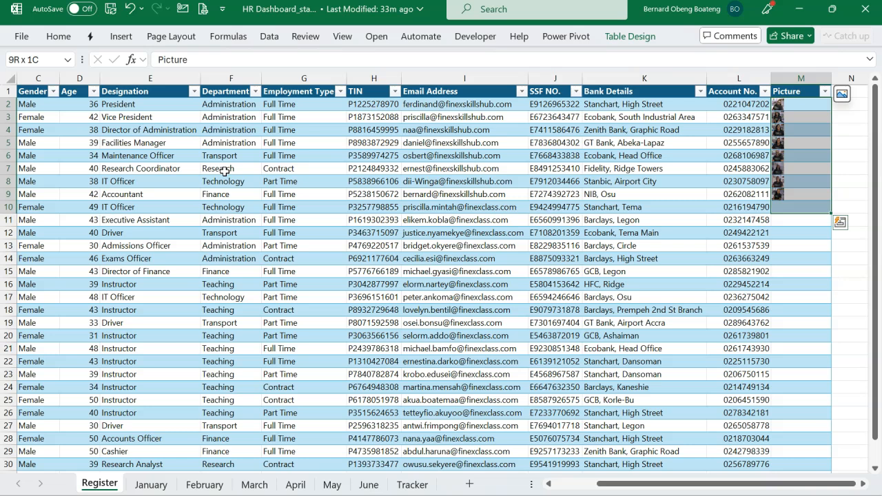
# Examine the employee records and columns of the Register table, from Employee ID through Picture.
pyautogui.press('Left')
pyautogui.press('Left')
pyautogui.press('Left')
pyautogui.press('Left')
pyautogui.press('Left')
pyautogui.press('Left')
pyautogui.press('Left')
pyautogui.press('Left')
pyautogui.press('Left')
pyautogui.press('Left')
pyautogui.press('Left')
pyautogui.press('Left')
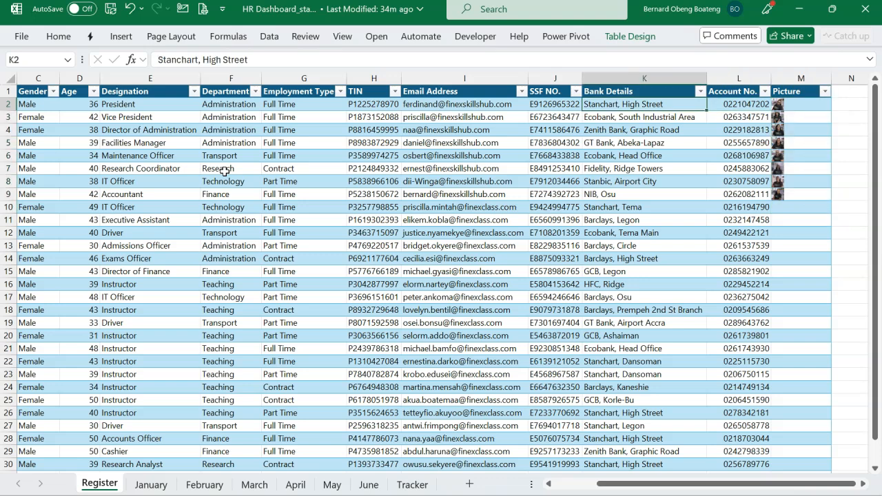
pyautogui.press('Down')
pyautogui.press('Down')
pyautogui.press('Down')
pyautogui.press('Down')
pyautogui.press('Down')
pyautogui.press('Down')
pyautogui.press('Down')
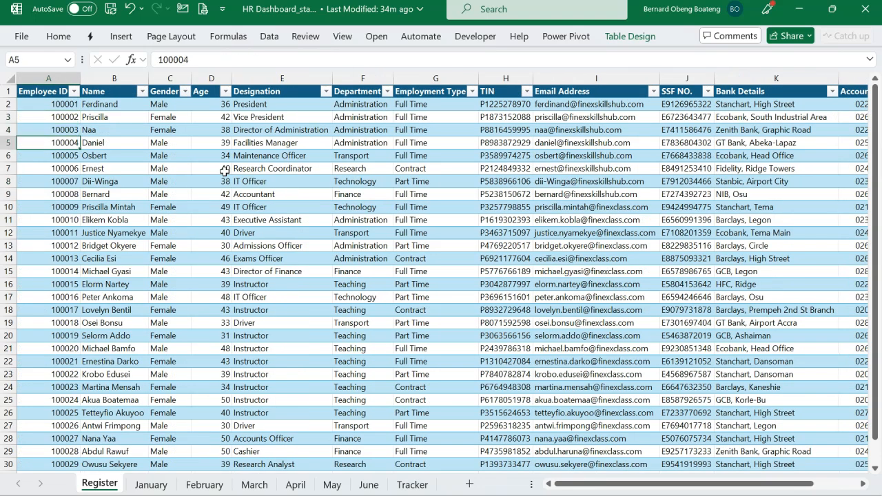
pyautogui.press('Right')
pyautogui.press('Right')
pyautogui.press('Up')
pyautogui.press('Down')
pyautogui.press('Down')
pyautogui.press('Down')
pyautogui.press('Down')
pyautogui.press('Down')
pyautogui.press('Down')
pyautogui.press('Down')
pyautogui.press('Down')
pyautogui.press('Down')
pyautogui.press('Down')
pyautogui.press('Down')
pyautogui.press('Down')
pyautogui.press('Down')
pyautogui.press('Down')
pyautogui.press('Down')
pyautogui.press('Down')
pyautogui.press('Down')
pyautogui.press('Down')
pyautogui.press('Down')
pyautogui.press('Down')
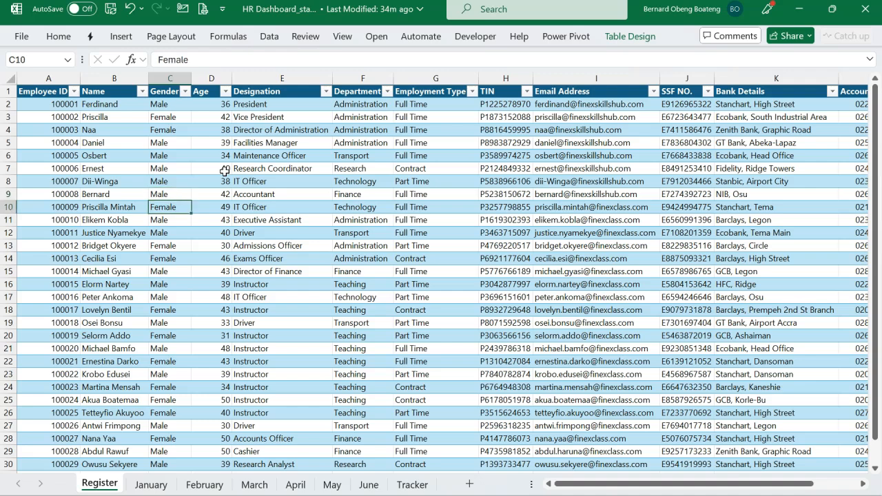
pyautogui.press('Down')
pyautogui.press('Down')
pyautogui.press('Down')
pyautogui.press('Down')
pyautogui.press('Down')
pyautogui.press('Down')
pyautogui.press('Down')
pyautogui.press('Down')
pyautogui.press('Down')
pyautogui.press('Down')
pyautogui.press('Down')
pyautogui.press('Up')
pyautogui.press('Up')
pyautogui.press('Up')
pyautogui.press('Up')
pyautogui.press('Up')
pyautogui.press('Up')
pyautogui.press('Up')
pyautogui.press('Up')
pyautogui.press('Up')
pyautogui.press('Up')
pyautogui.press('Up')
pyautogui.press('Up')
pyautogui.press('Up')
pyautogui.press('Up')
pyautogui.press('Up')
pyautogui.press('Up')
pyautogui.press('Up')
pyautogui.press('Up')
pyautogui.press('Up')
pyautogui.press('Up')
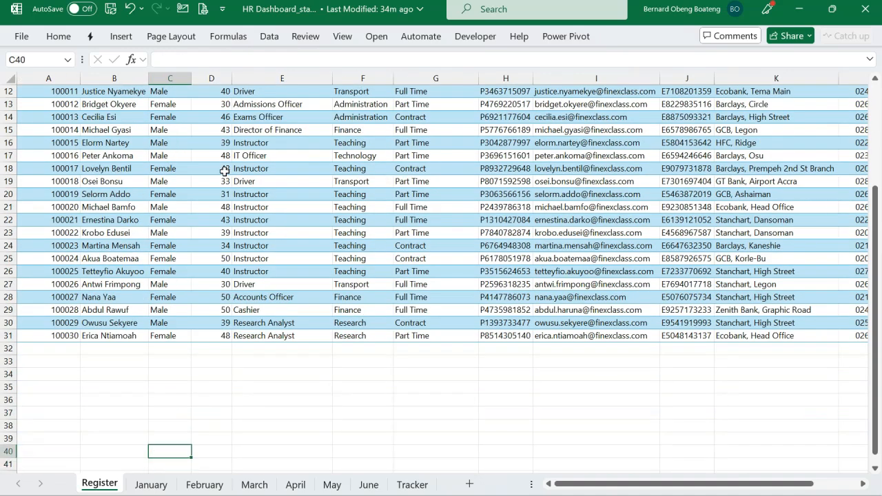
pyautogui.hotkey('ctrl', 'Up')
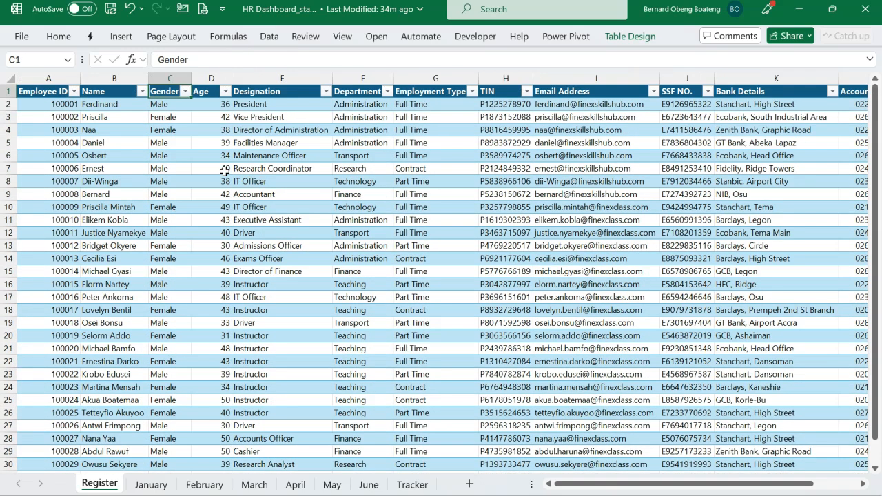
# Review the monthly payroll tables on the January through June sheets.
pyautogui.click(157, 483)
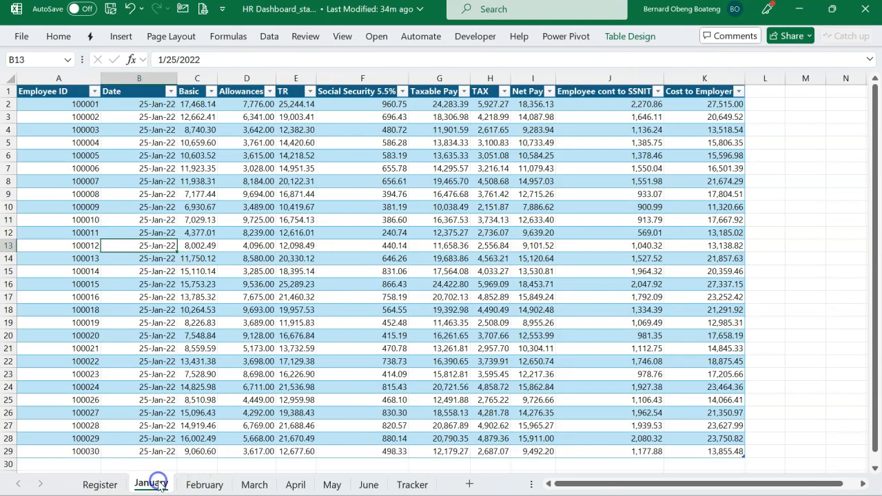
pyautogui.click(195, 485)
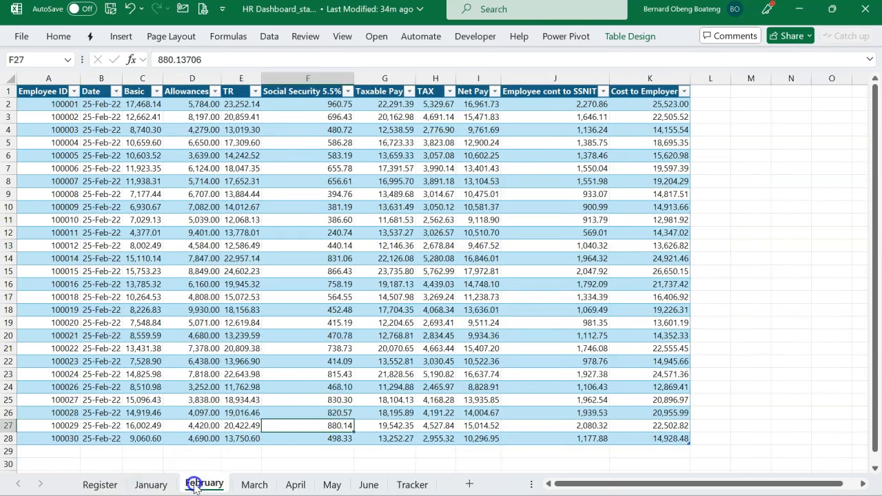
pyautogui.click(252, 485)
pyautogui.click(295, 484)
pyautogui.click(331, 485)
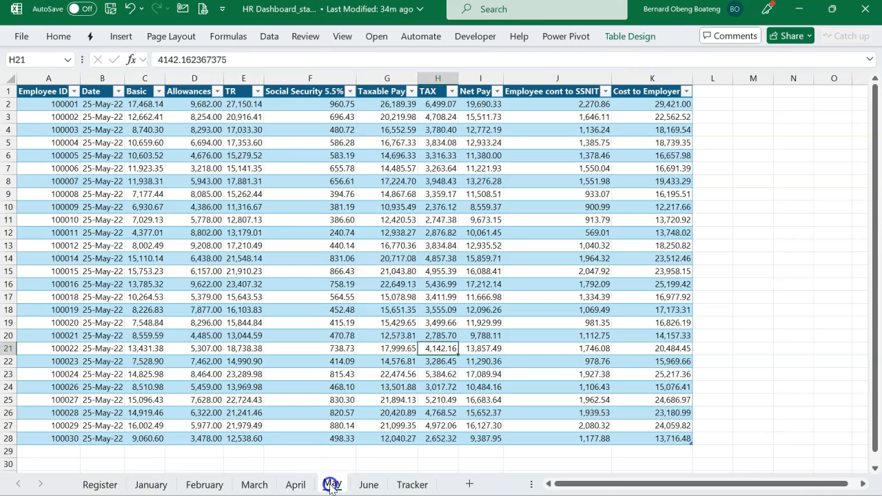
pyautogui.click(369, 485)
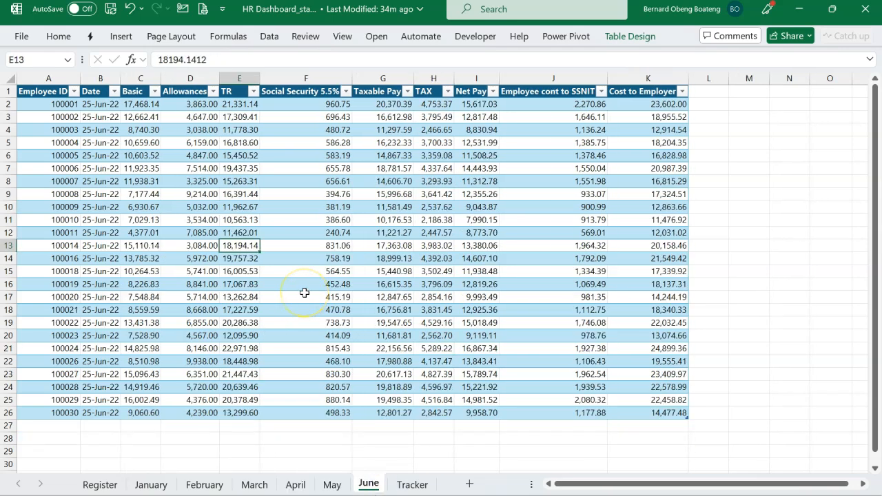
pyautogui.hscroll(-1, 221, 206)
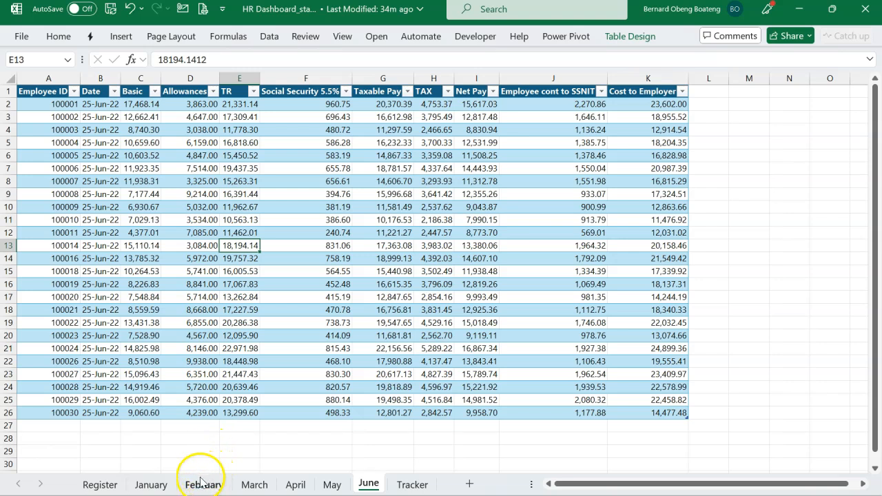
# Check the payroll table names on the January and February sheets, and look over the March and June tables.
pyautogui.click(157, 485)
pyautogui.click(304, 194)
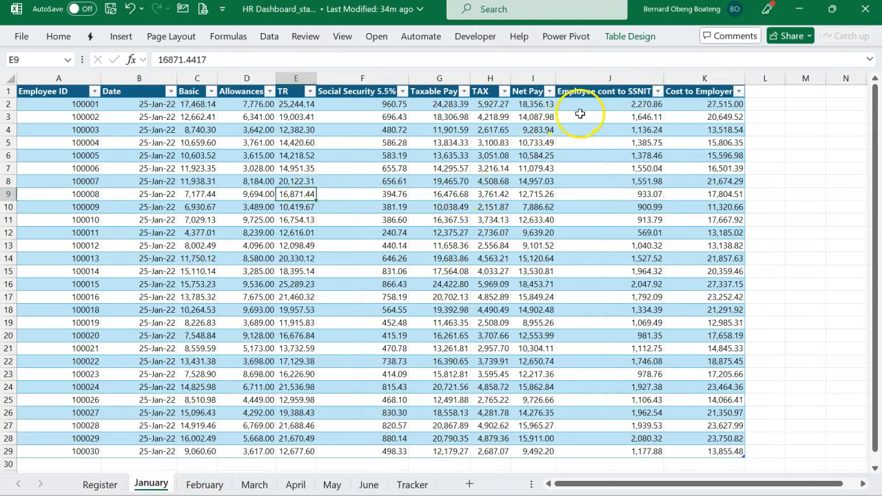
pyautogui.click(631, 37)
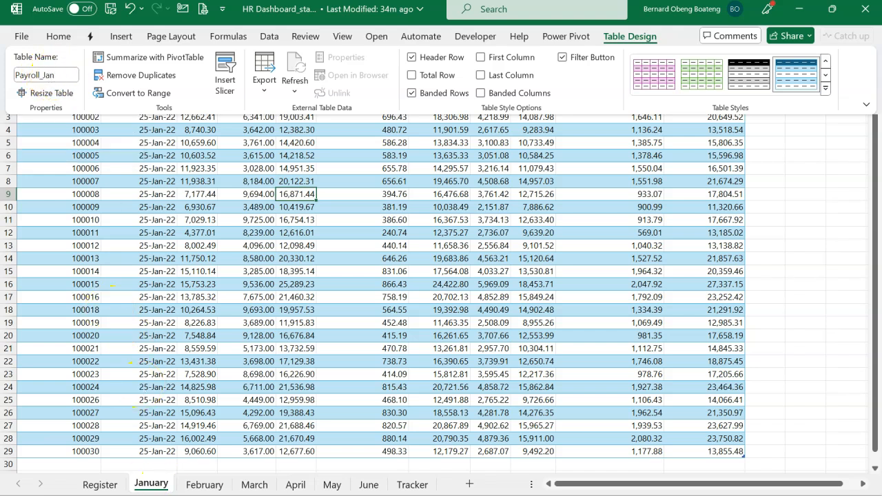
pyautogui.click(199, 484)
pyautogui.click(200, 485)
pyautogui.click(370, 271)
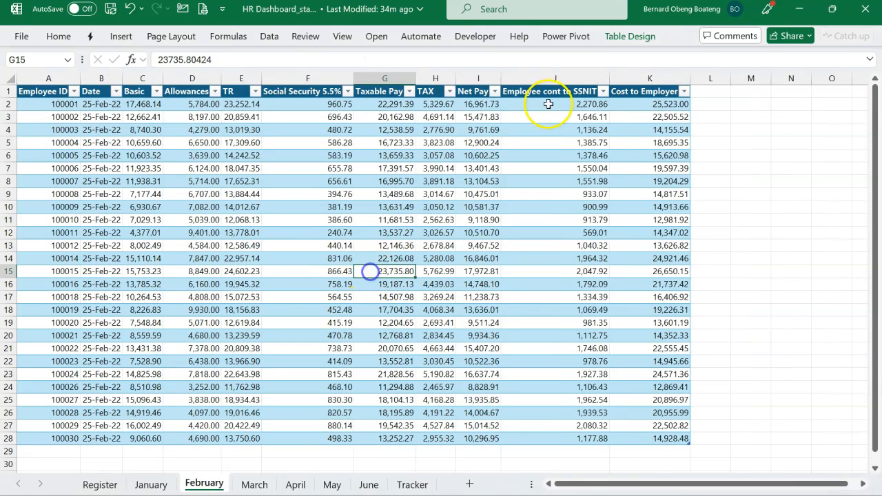
pyautogui.click(630, 36)
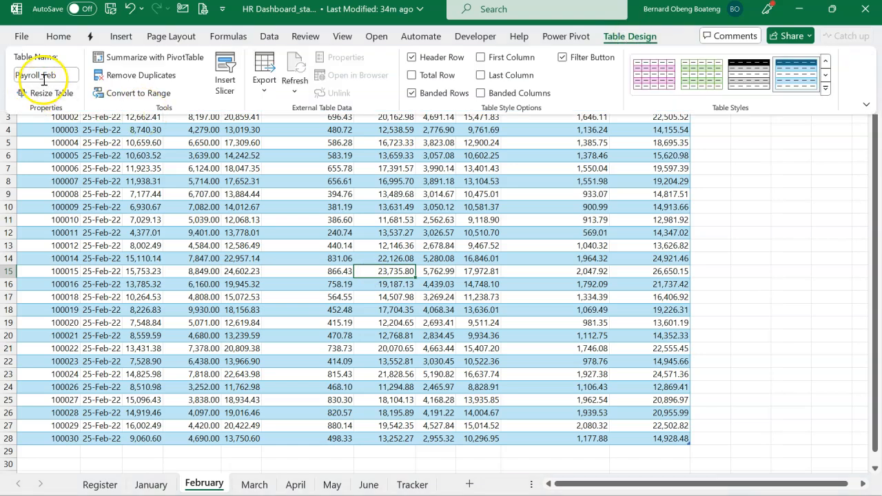
pyautogui.click(245, 486)
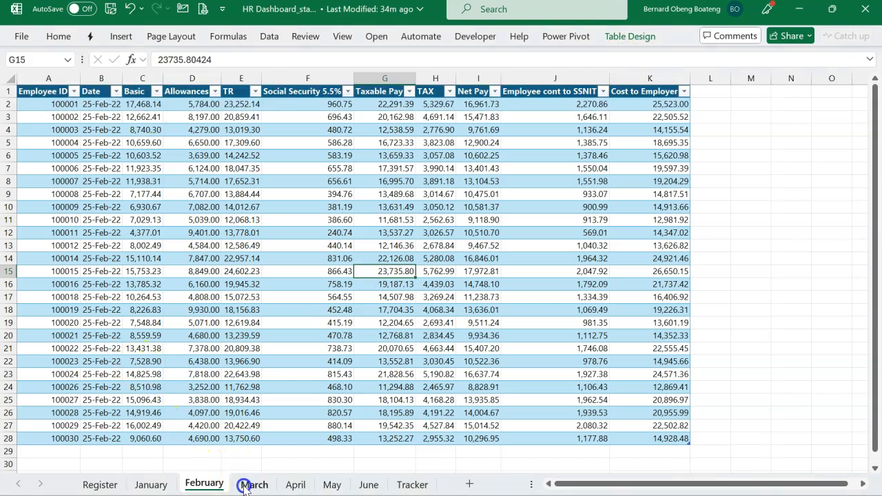
pyautogui.click(244, 485)
pyautogui.click(344, 398)
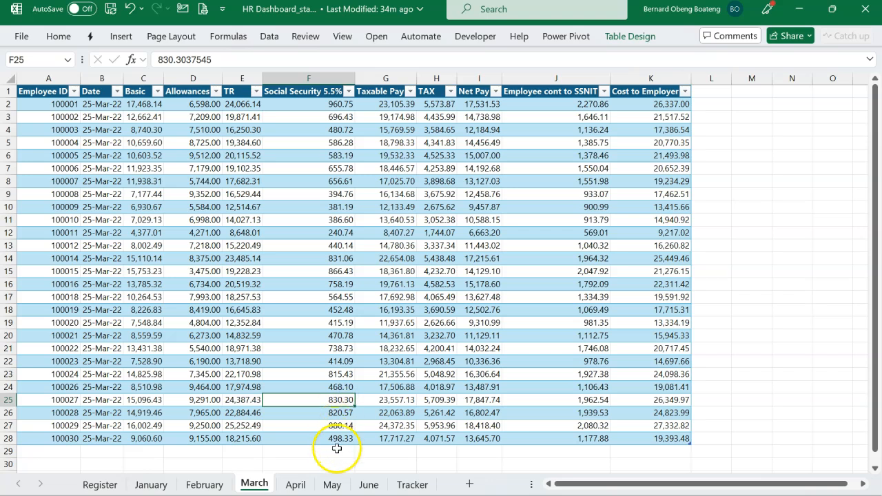
pyautogui.click(368, 484)
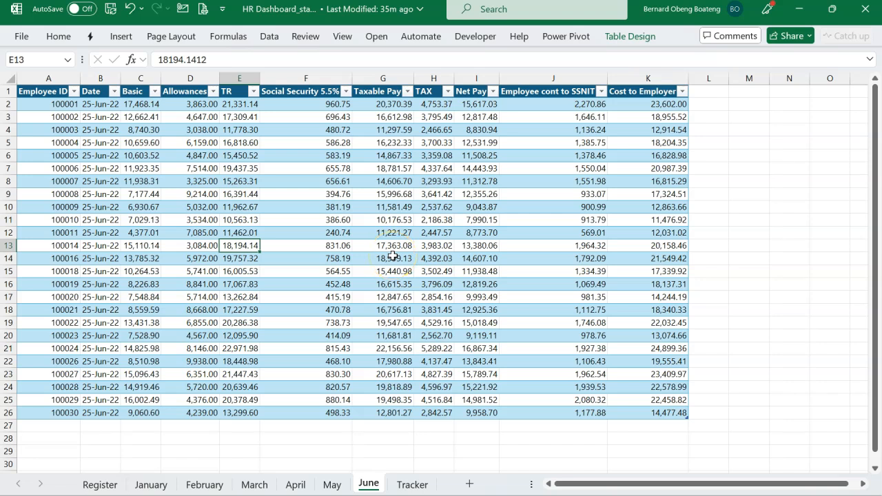
# Examine the Tracker sheet's event log, including the Employee ID, Event and Details columns.
pyautogui.click(411, 485)
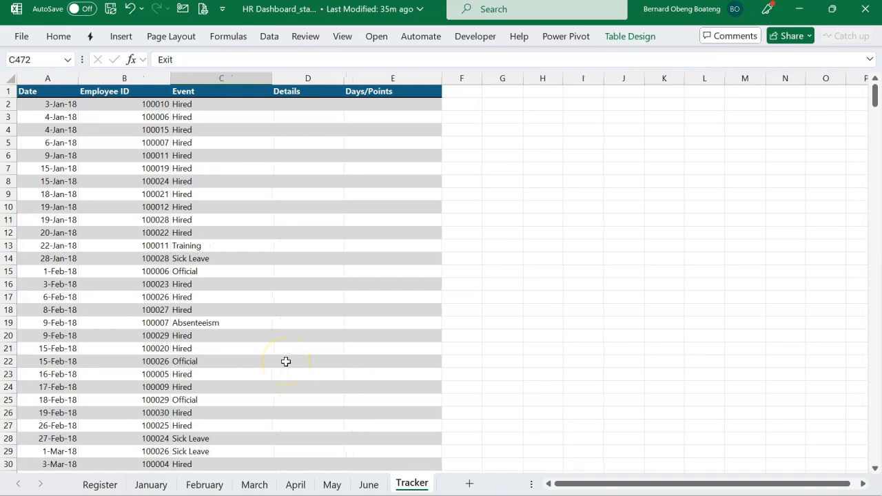
pyautogui.click(213, 173)
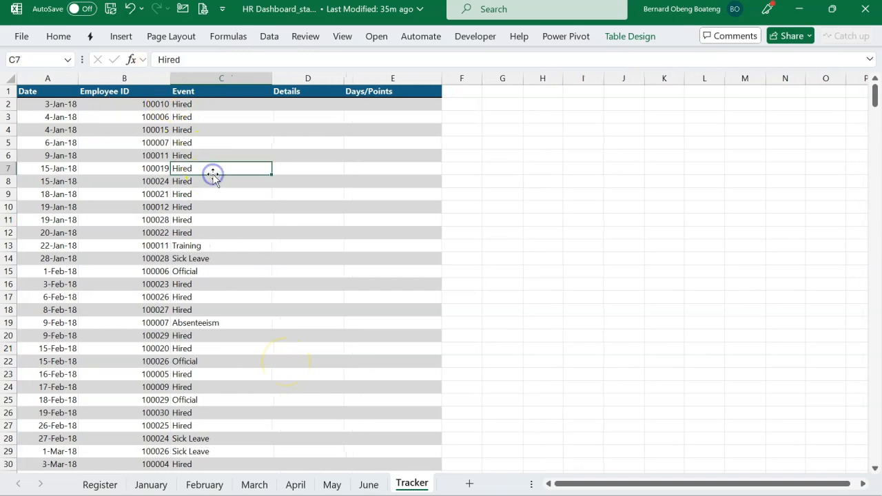
pyautogui.click(147, 103)
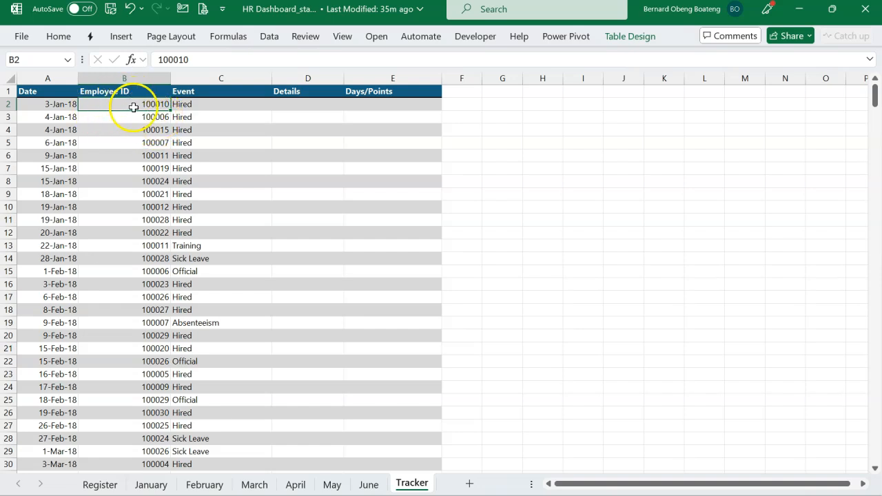
pyautogui.click(207, 107)
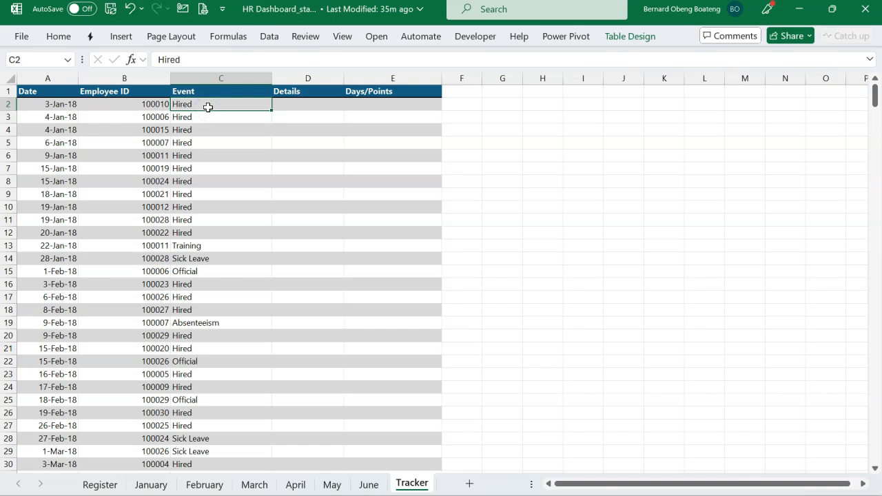
pyautogui.click(294, 113)
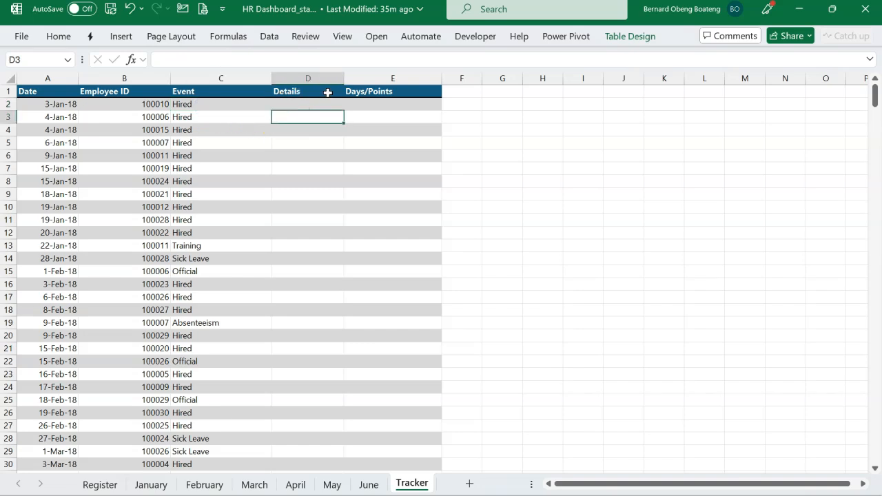
pyautogui.scroll(-7, 263, 282)
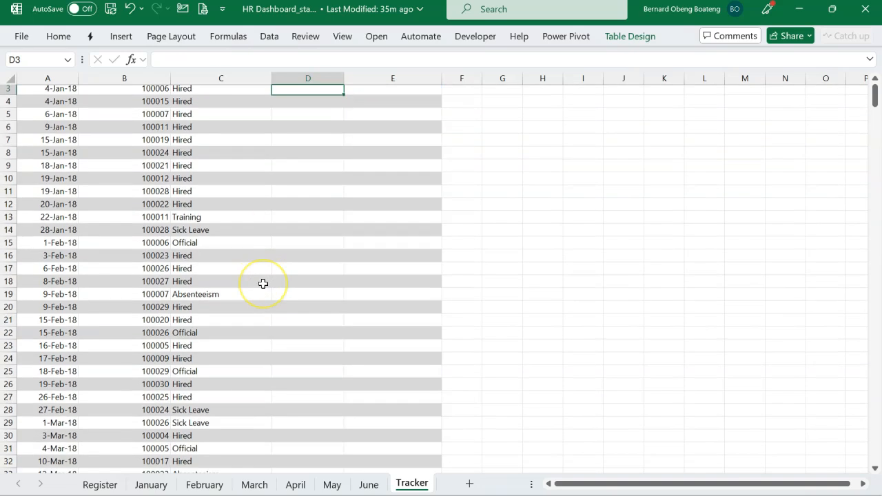
pyautogui.scroll(7, 262, 283)
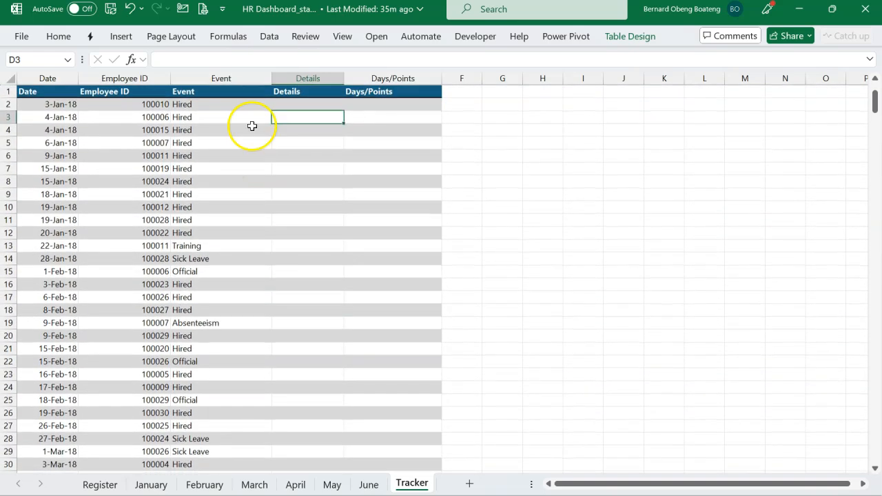
# Turn on the filter controls for the Tracker table and filter the Event column to Appraisal only.
pyautogui.click(243, 95)
pyautogui.hotkey('ctrl', 'shift', 'l')
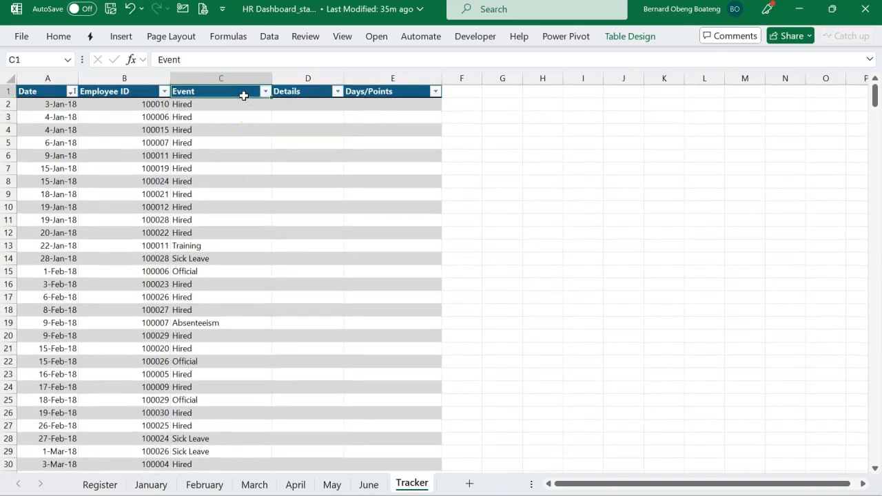
pyautogui.click(266, 94)
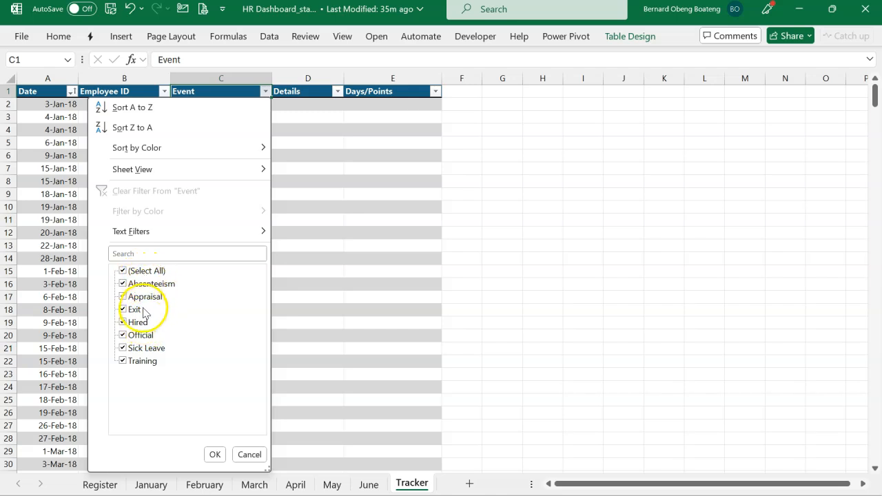
pyautogui.click(135, 270)
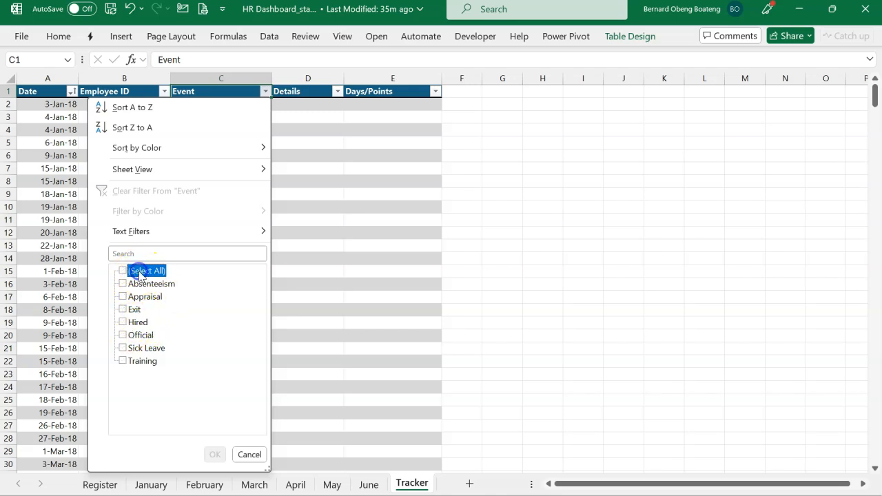
pyautogui.click(136, 297)
pyautogui.click(215, 454)
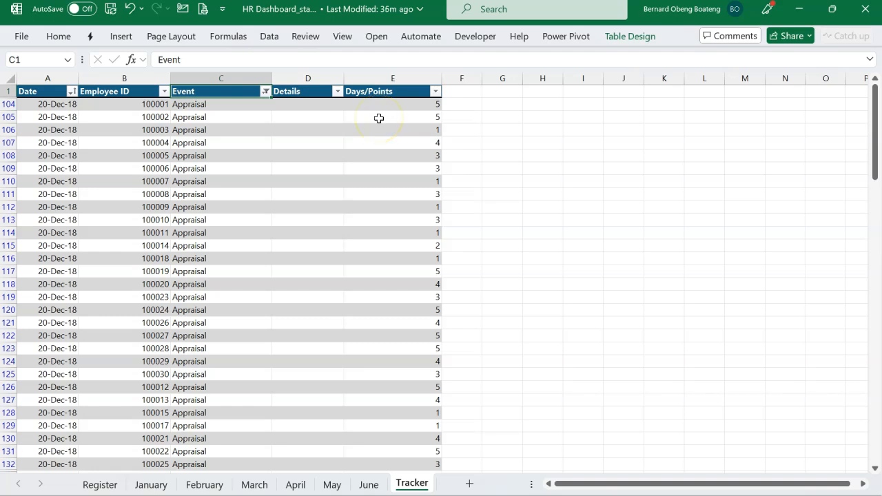
# Change the Event filter to show only Exit and inspect the Details entries of those records.
pyautogui.click(265, 91)
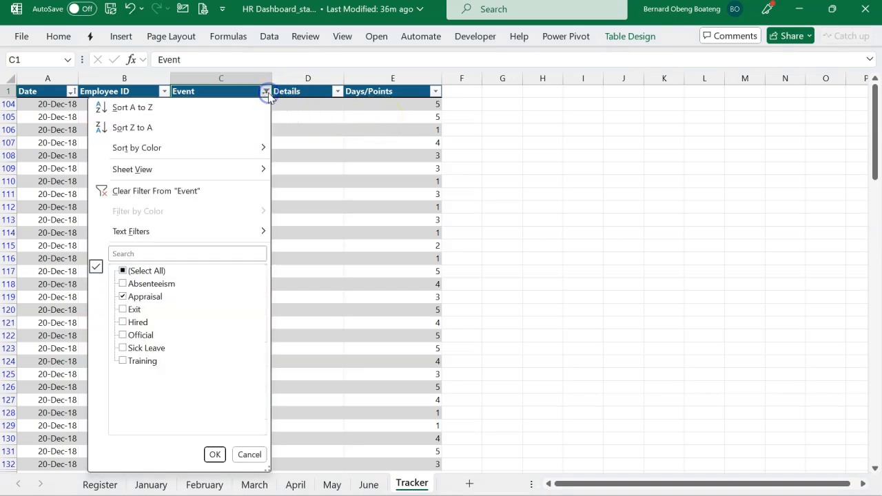
pyautogui.click(123, 296)
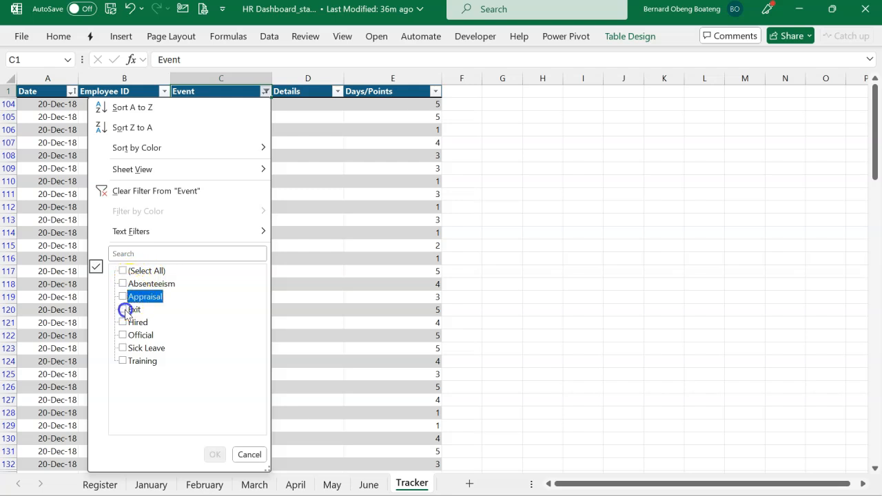
pyautogui.click(122, 309)
pyautogui.click(215, 454)
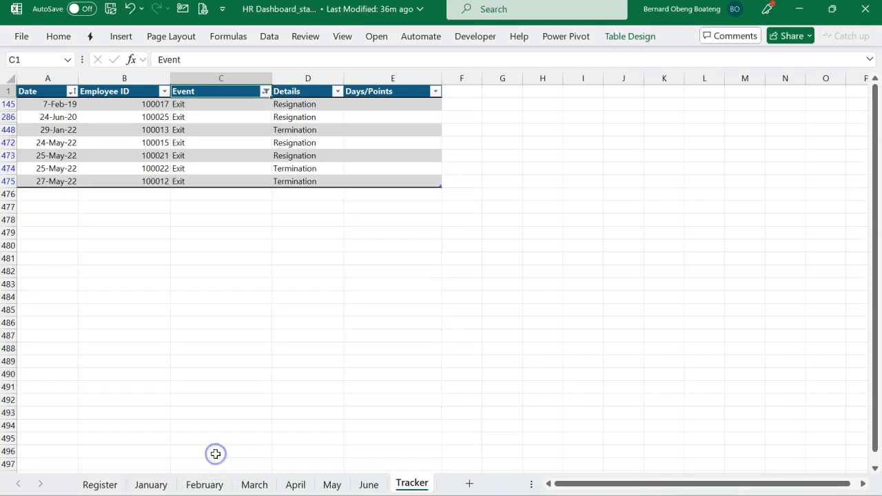
pyautogui.click(311, 118)
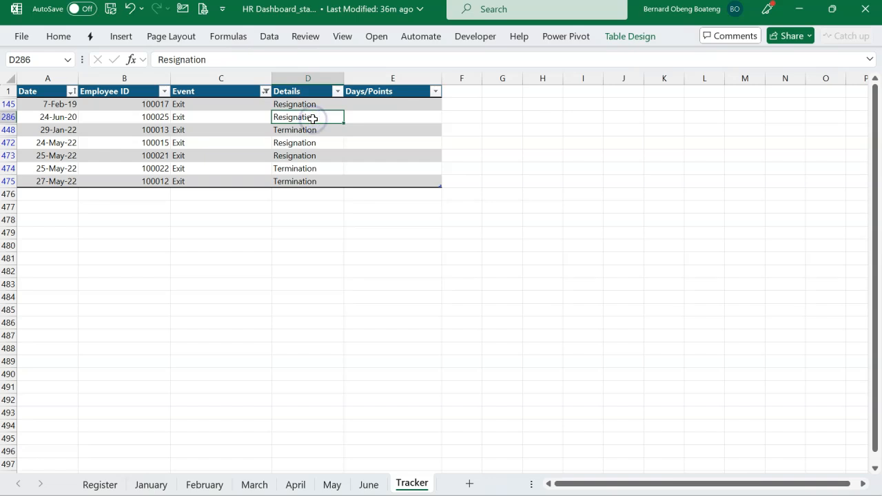
pyautogui.click(321, 104)
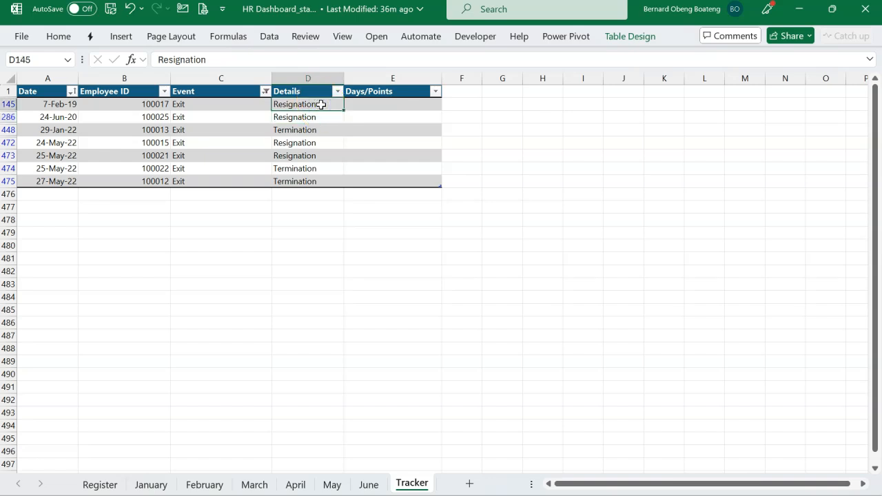
# Clear the filter from the Tracker table's Event column.
pyautogui.click(265, 91)
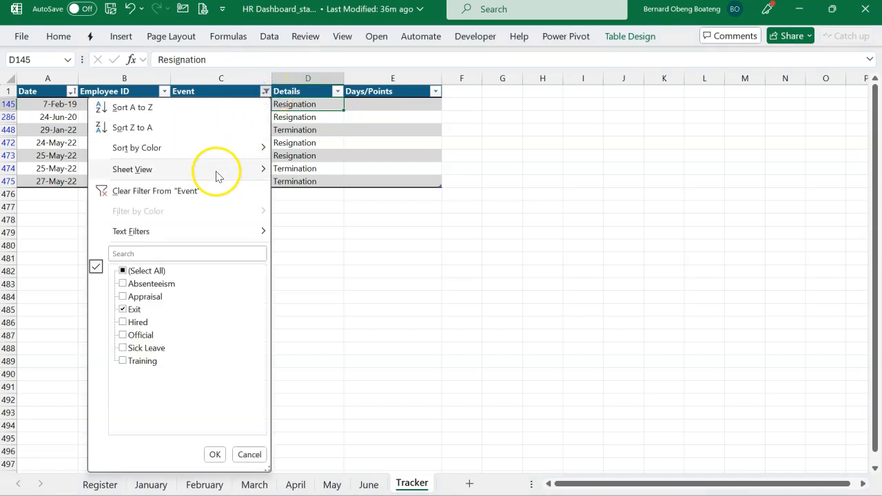
pyautogui.click(206, 190)
pyautogui.click(241, 194)
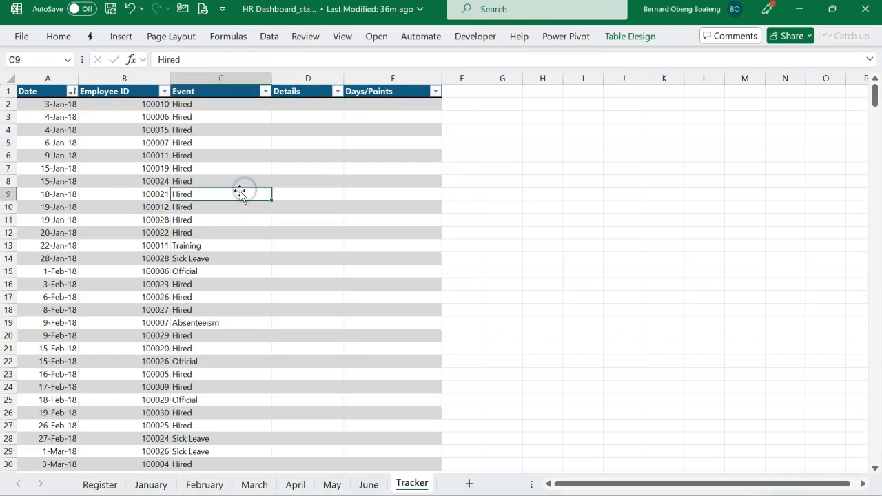
pyautogui.click(137, 220)
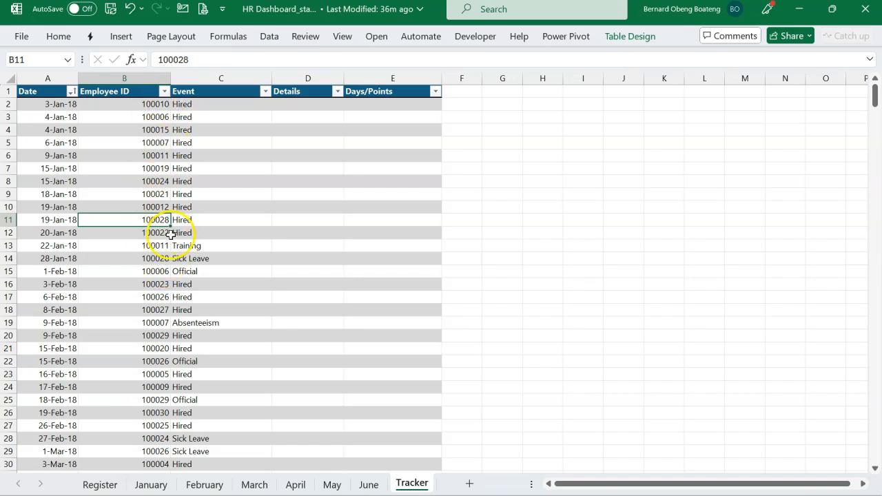
pyautogui.click(282, 257)
pyautogui.click(403, 244)
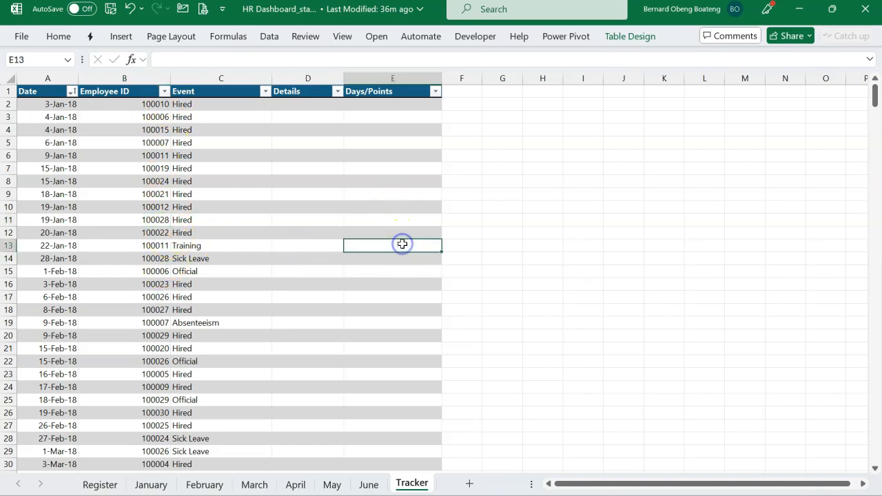
pyautogui.click(292, 297)
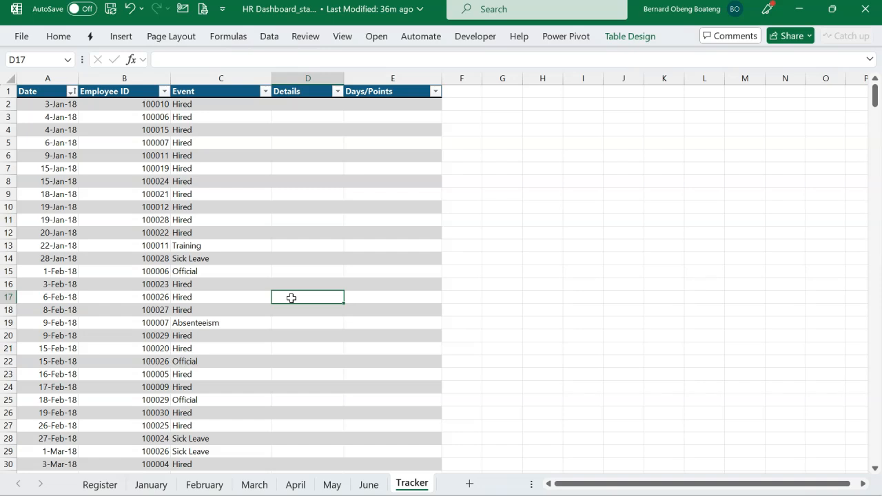
# Switch to the Register sheet and create a new blank query in the Power Query Editor.
pyautogui.click(115, 486)
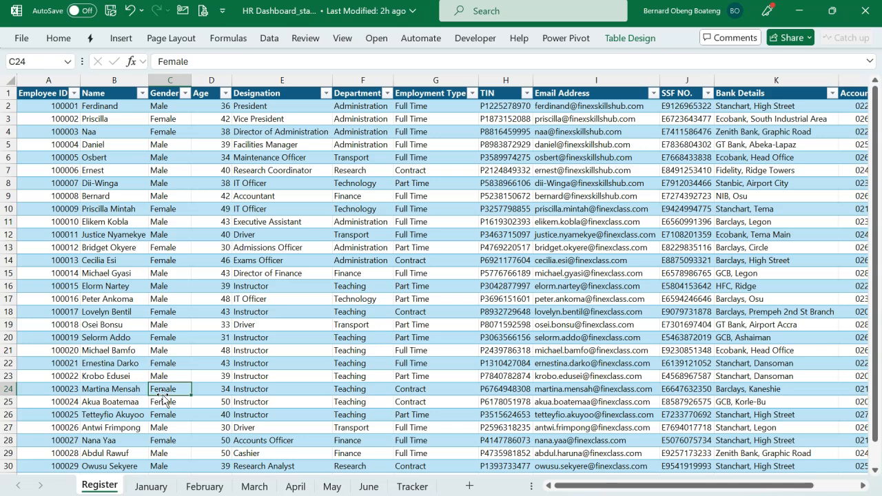
pyautogui.click(305, 314)
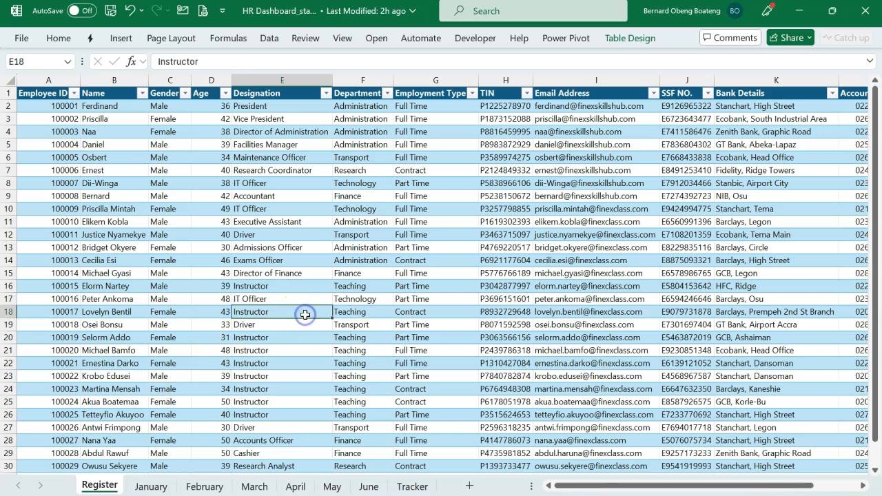
pyautogui.click(268, 39)
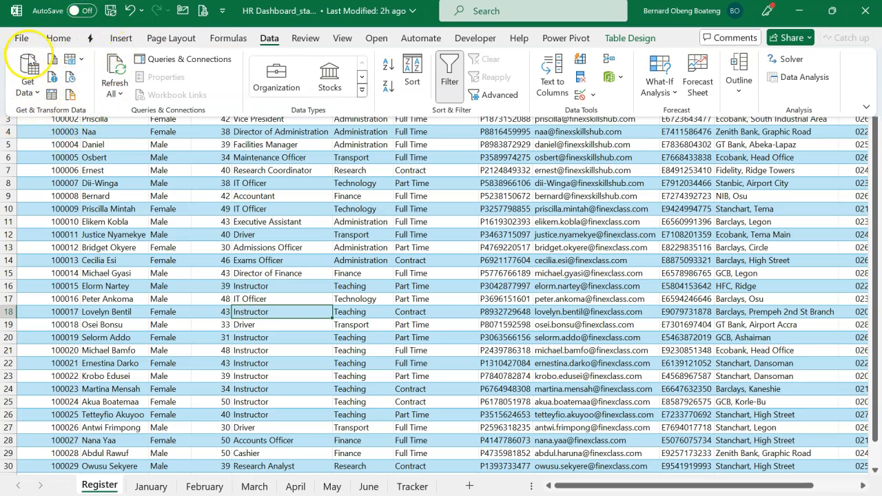
pyautogui.click(30, 91)
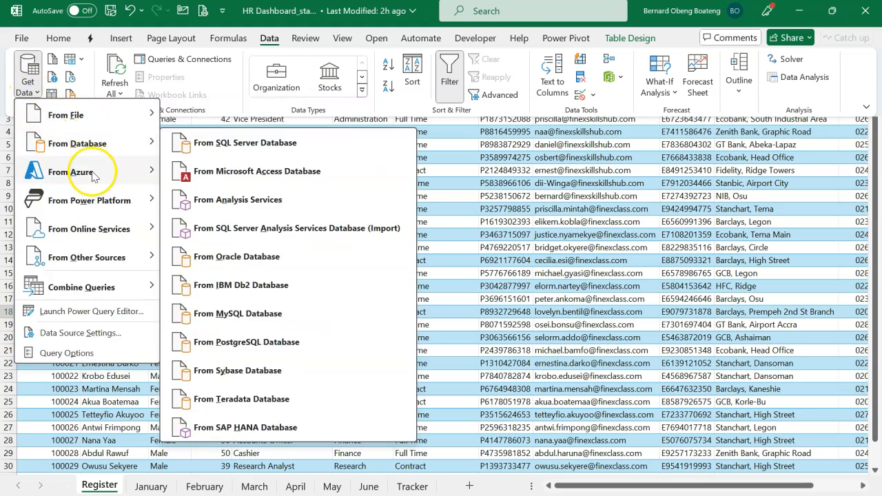
pyautogui.moveTo(92, 228)
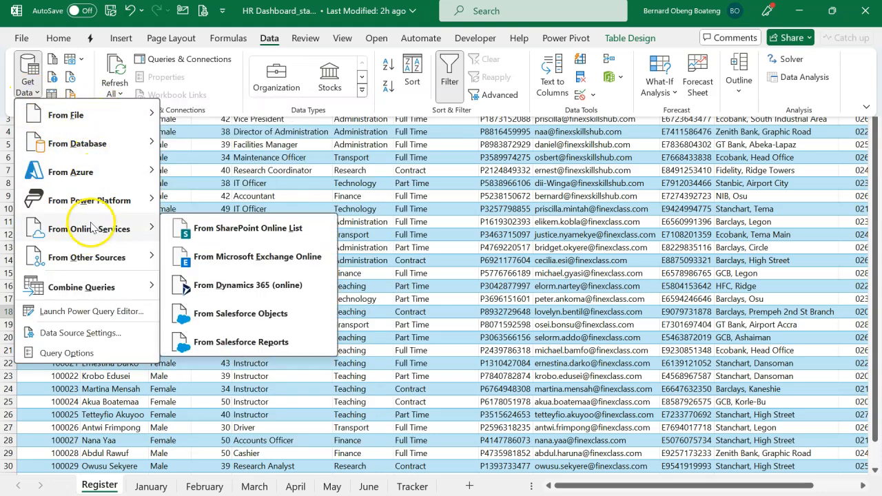
pyautogui.moveTo(92, 259)
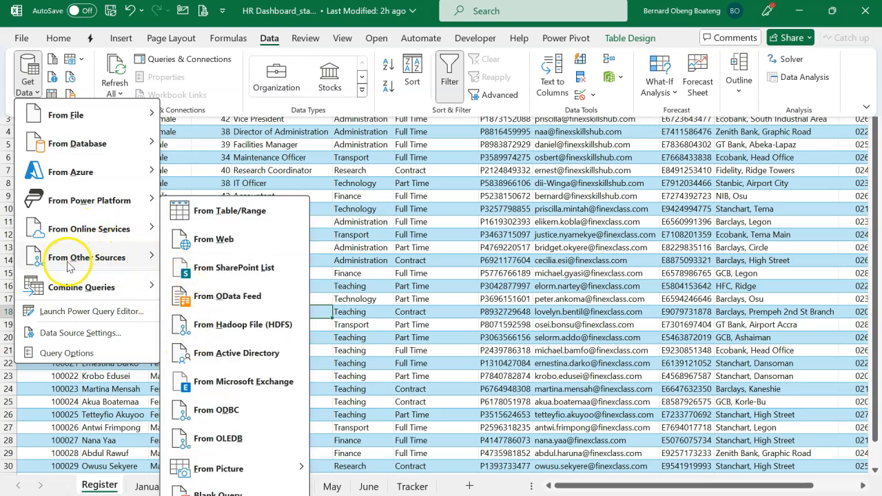
pyautogui.click(205, 490)
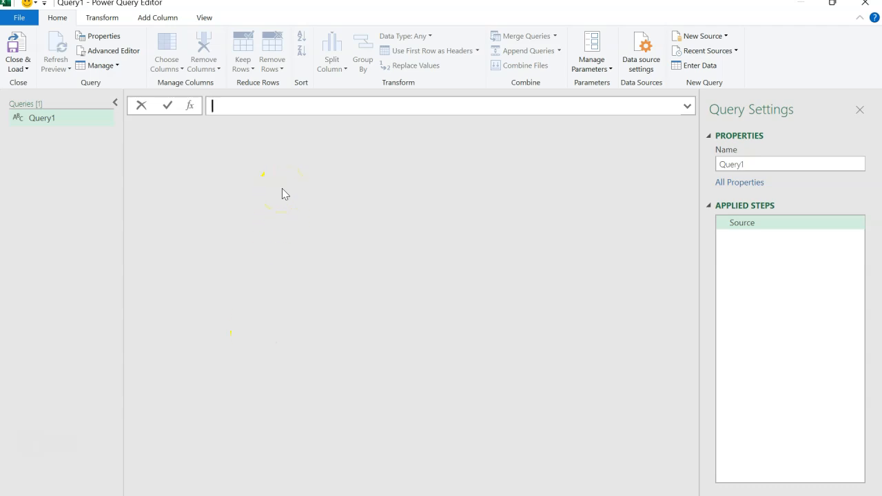
# Enter the formula =Excel.CurrentWorkbook() as the blank query's source to list the workbook's tables.
pyautogui.write('=E')
pyautogui.write('xc')
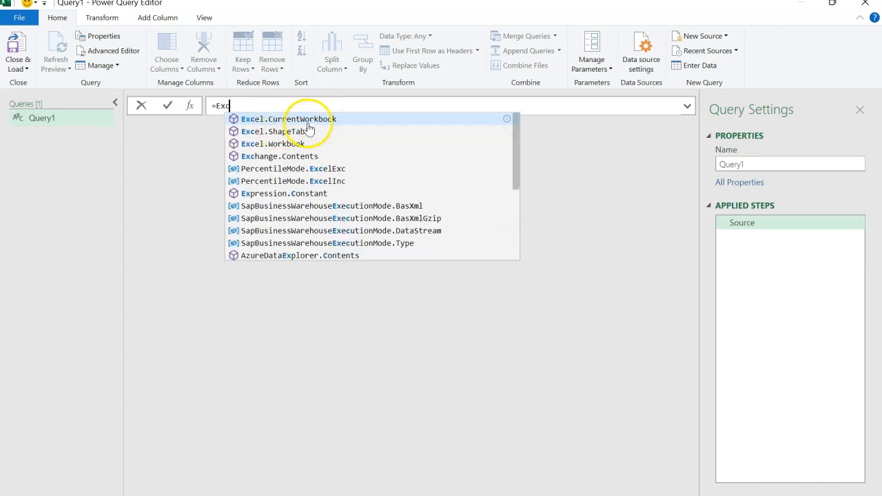
pyautogui.press('Tab')
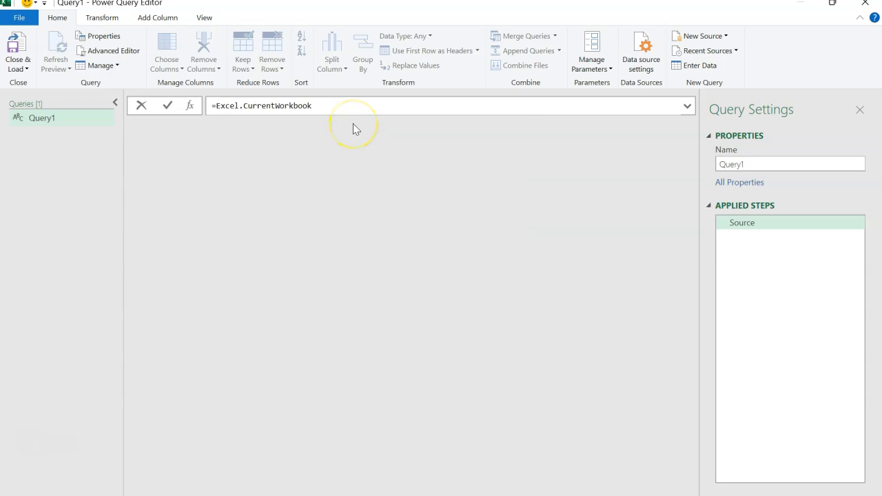
pyautogui.write('(')
pyautogui.click(268, 147)
pyautogui.press('Return')
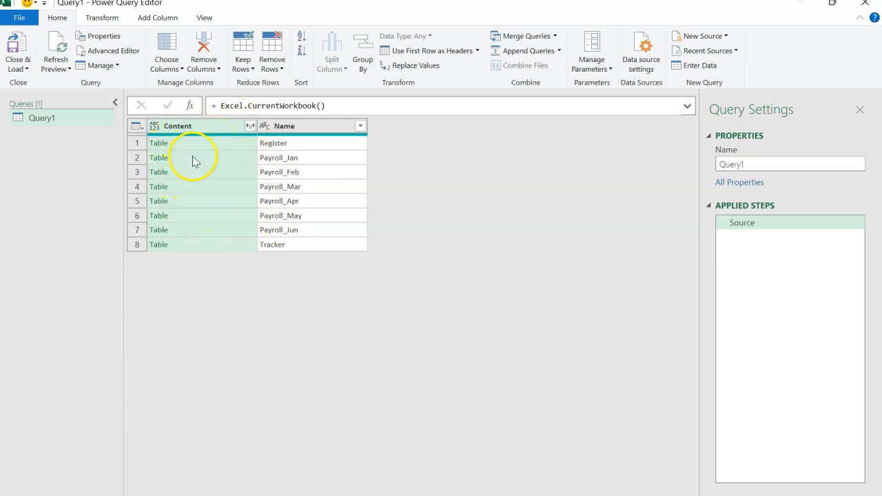
# Preview the contents of the Register, Payroll_Jan, Payroll_Feb and Payroll_Mar tables in the Content column.
pyautogui.click(220, 144)
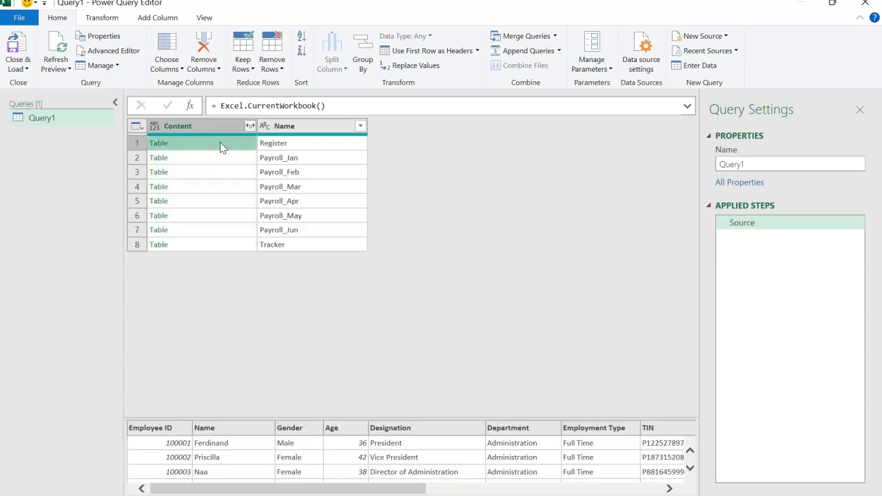
pyautogui.click(221, 157)
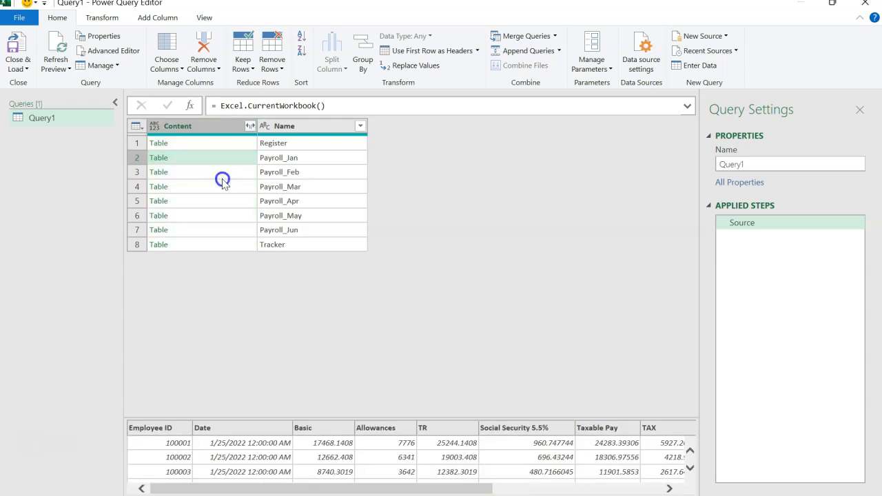
pyautogui.click(232, 172)
pyautogui.click(231, 188)
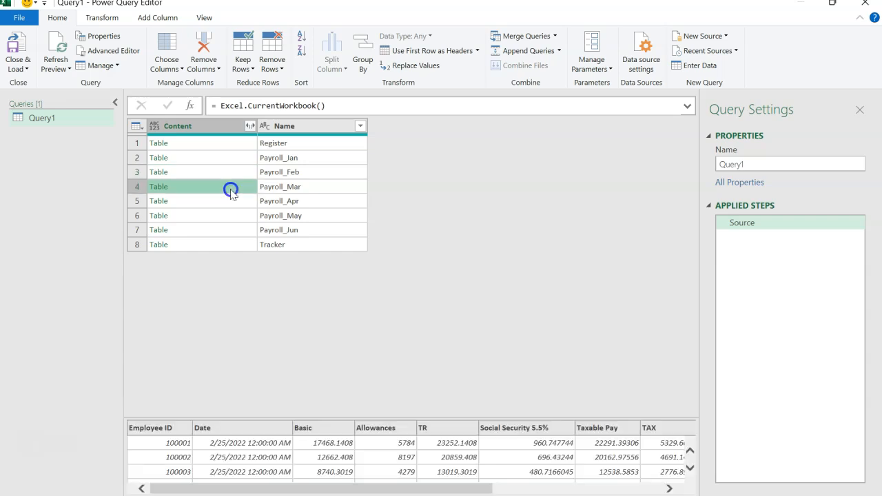
pyautogui.click(232, 145)
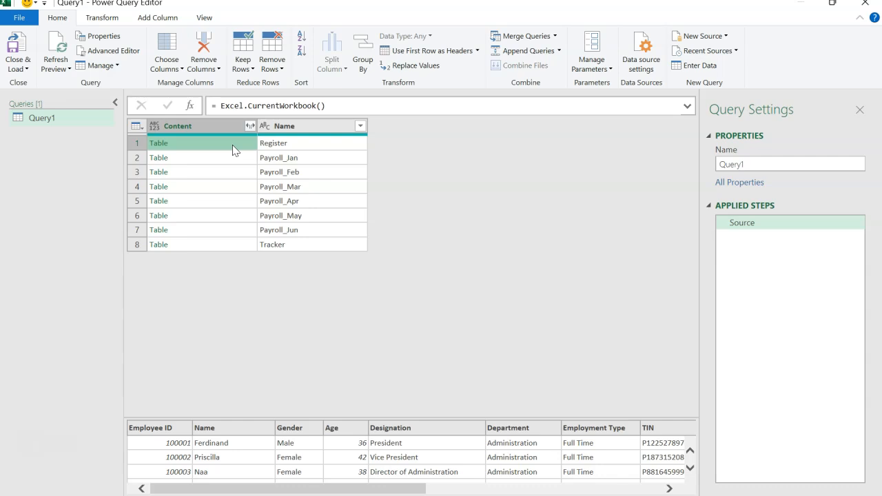
# Duplicate the Query1 query twice so that three queries share the same workbook source.
pyautogui.click(80, 124)
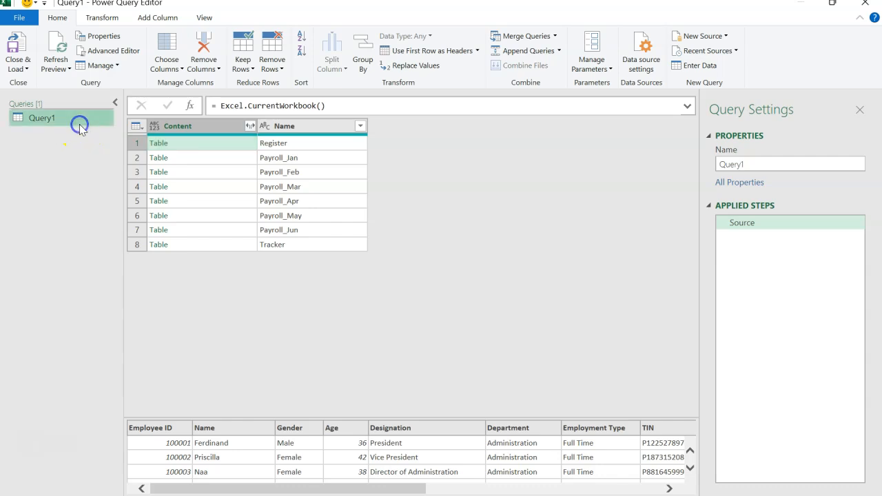
pyautogui.click(62, 122)
pyautogui.rightClick(62, 122)
pyautogui.click(92, 191)
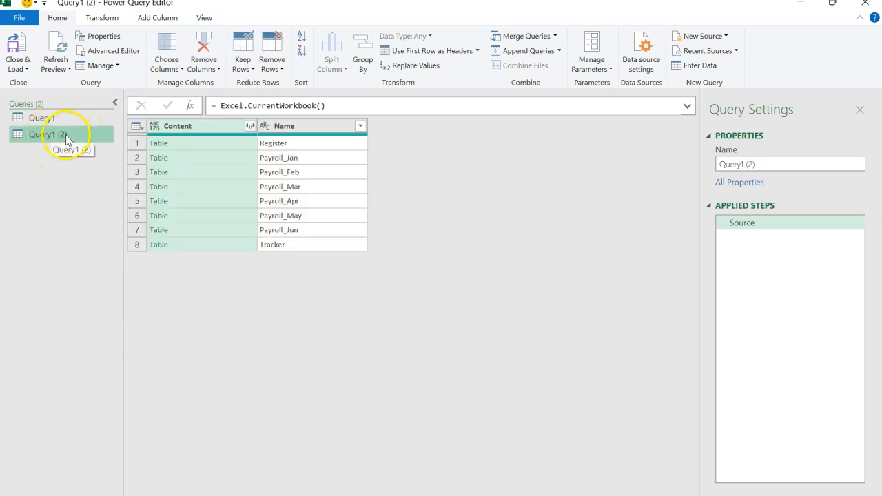
pyautogui.rightClick(66, 137)
pyautogui.click(90, 203)
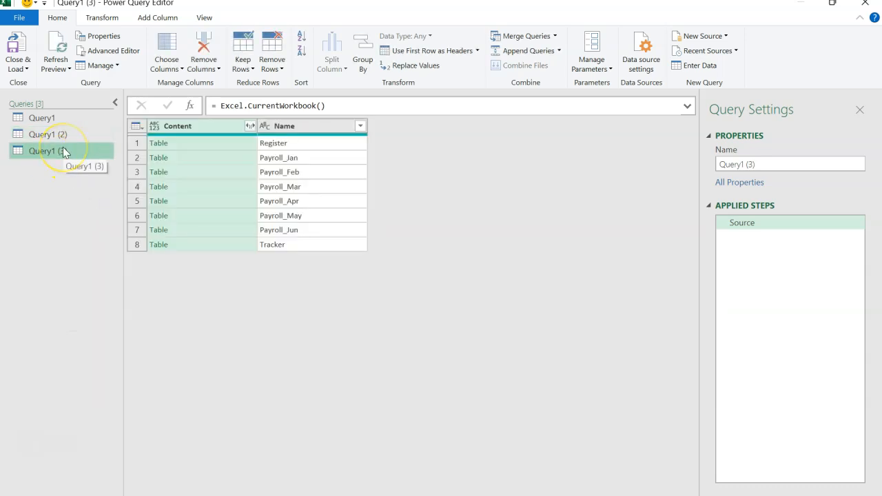
# Drill into the Register table from the Content column of Query1.
pyautogui.click(58, 118)
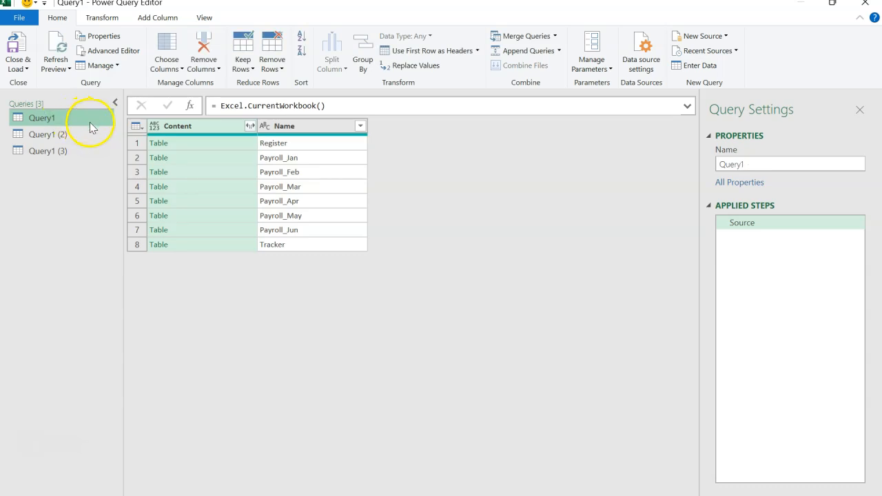
pyautogui.click(195, 146)
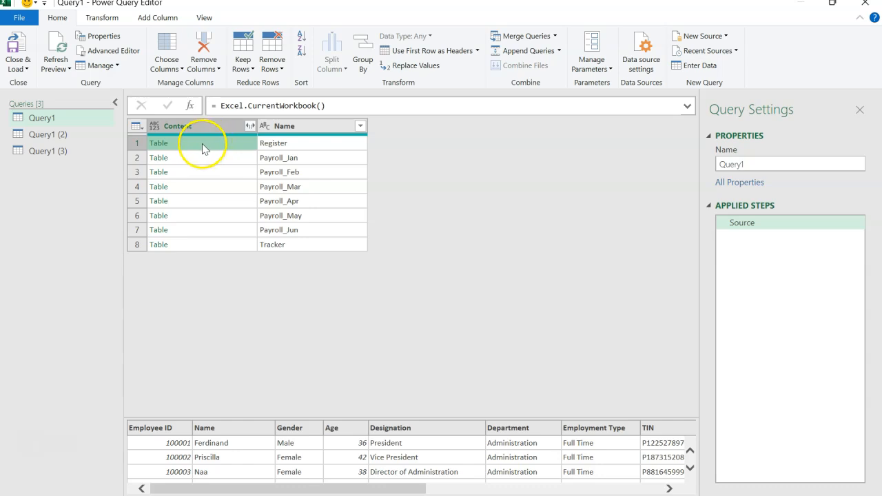
pyautogui.click(158, 144)
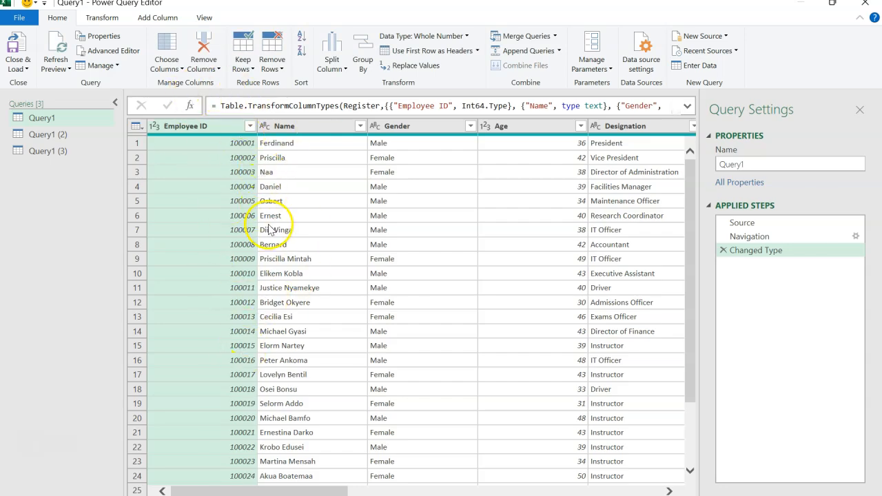
# Examine the expanded register's columns and its Source, Navigation and Changed Type steps.
pyautogui.hscroll(5, 270, 230)
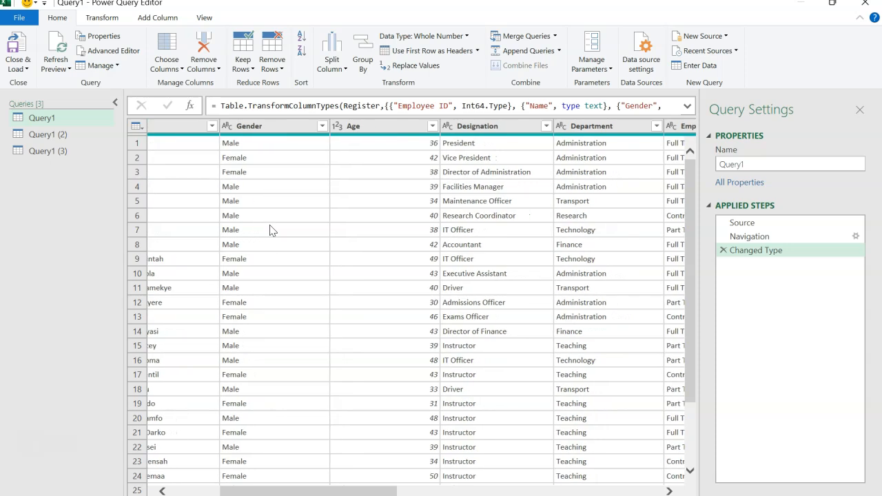
pyautogui.hscroll(10, 271, 229)
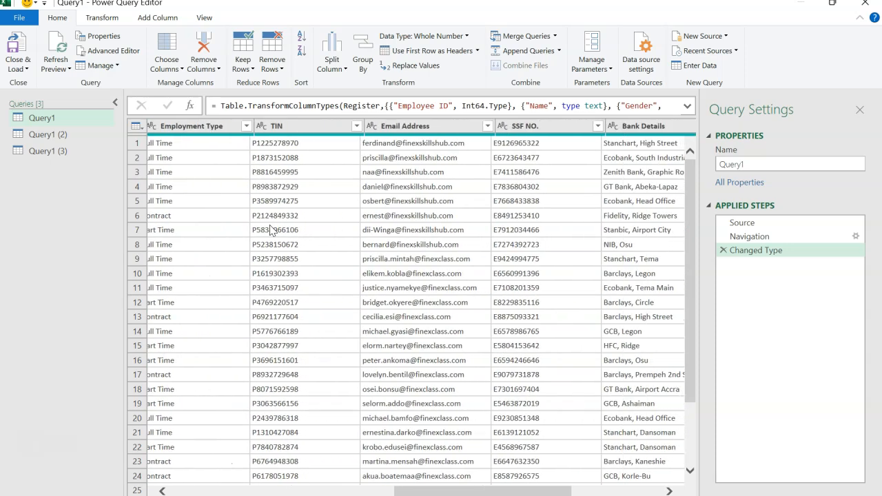
pyautogui.click(766, 222)
pyautogui.click(765, 237)
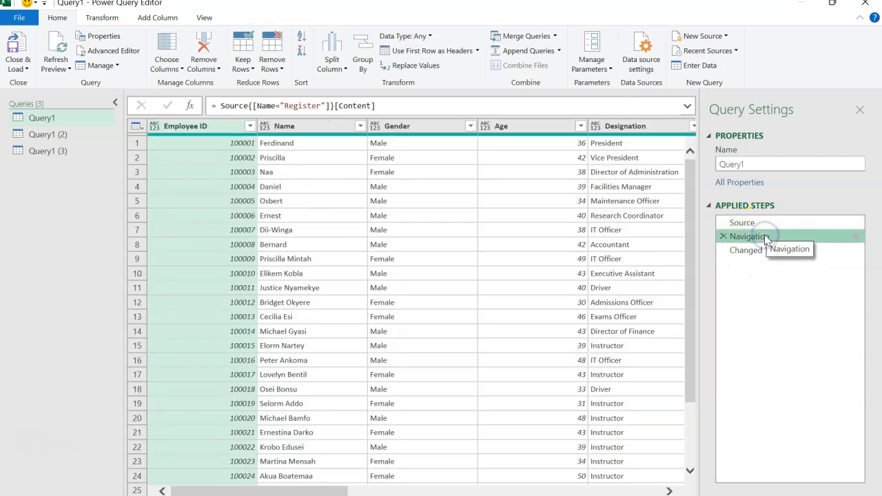
pyautogui.click(764, 250)
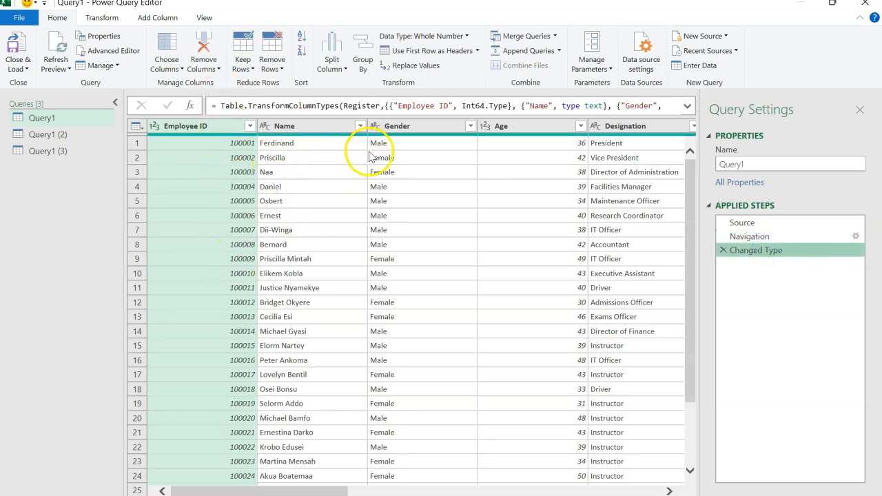
# Rename the Query1 query as Records.
pyautogui.doubleClick(753, 166)
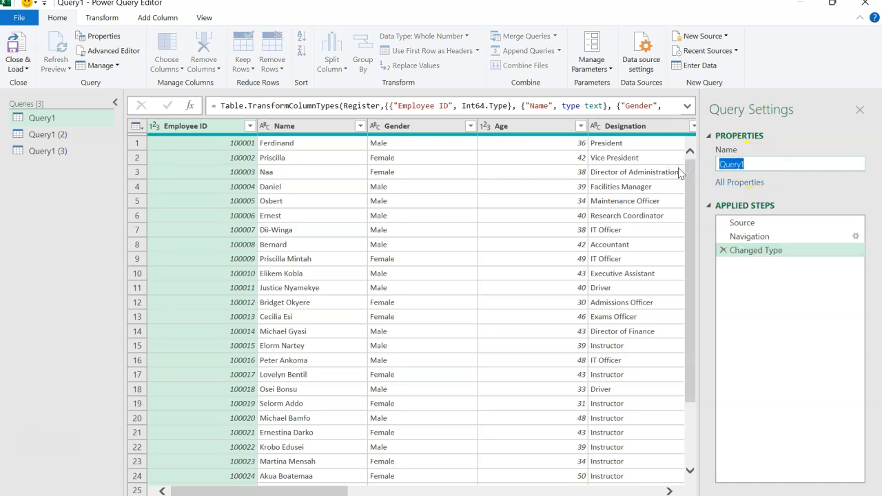
pyautogui.write('Records')
pyautogui.press('Return')
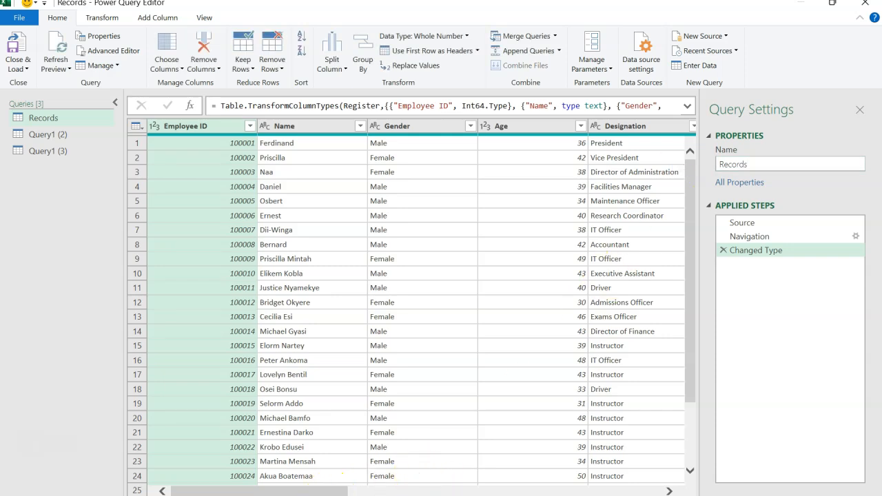
# Remove the Picture column from the Records query.
pyautogui.moveTo(324, 482); pyautogui.dragTo(646, 480)
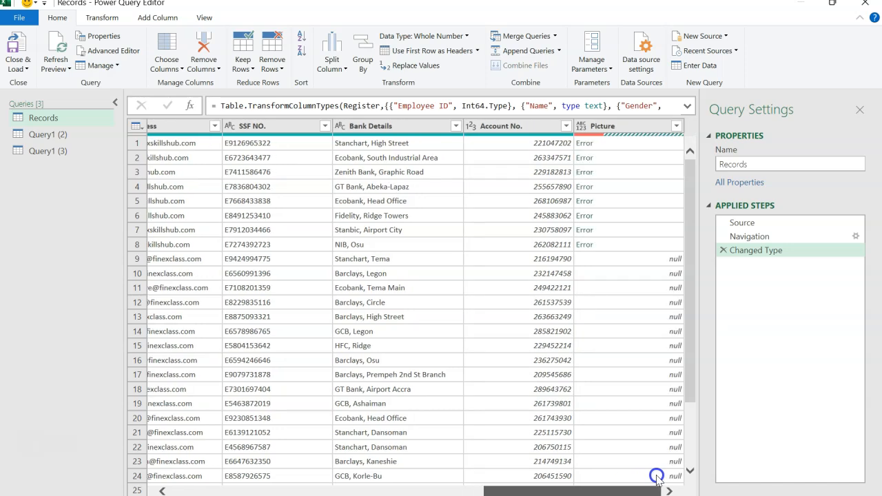
pyautogui.click(638, 128)
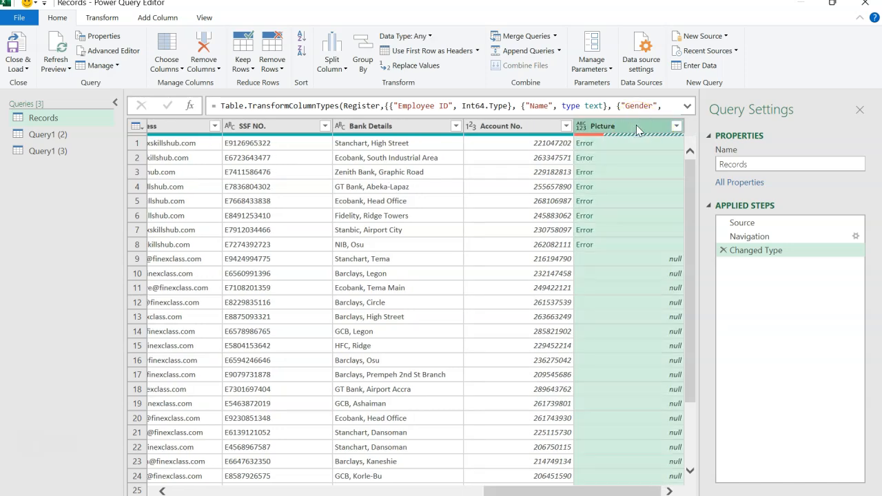
pyautogui.rightClick(637, 128)
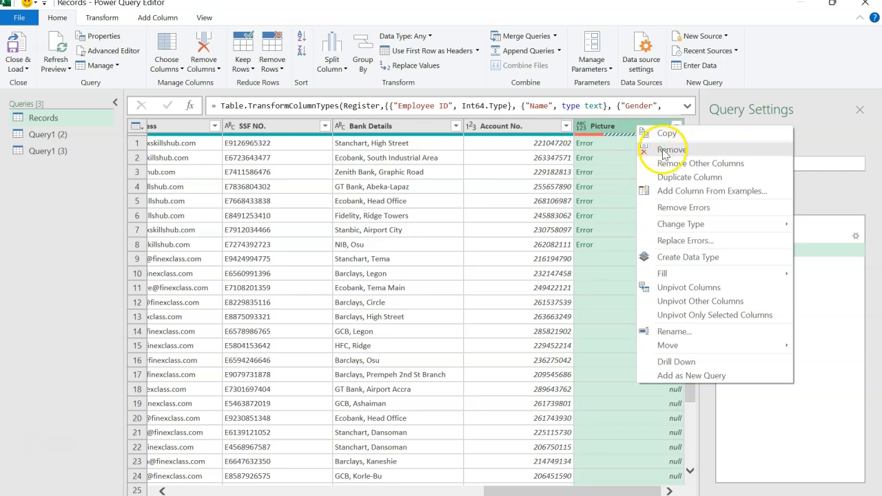
pyautogui.click(664, 150)
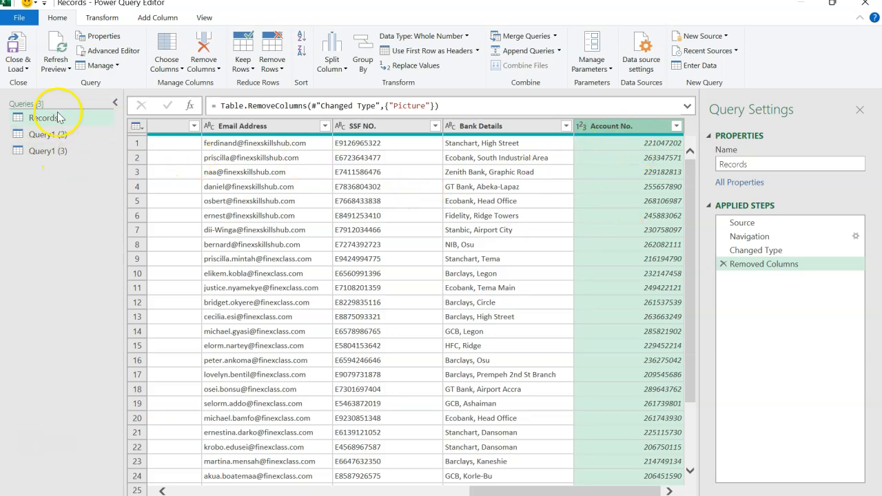
# Filter the Name column of Query1 (2) to keep only rows containing "Payroll".
pyautogui.click(50, 135)
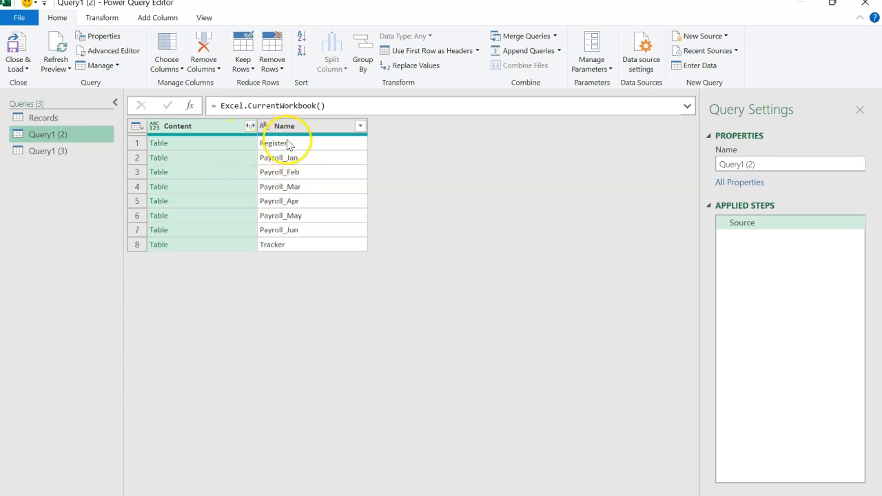
pyautogui.click(322, 126)
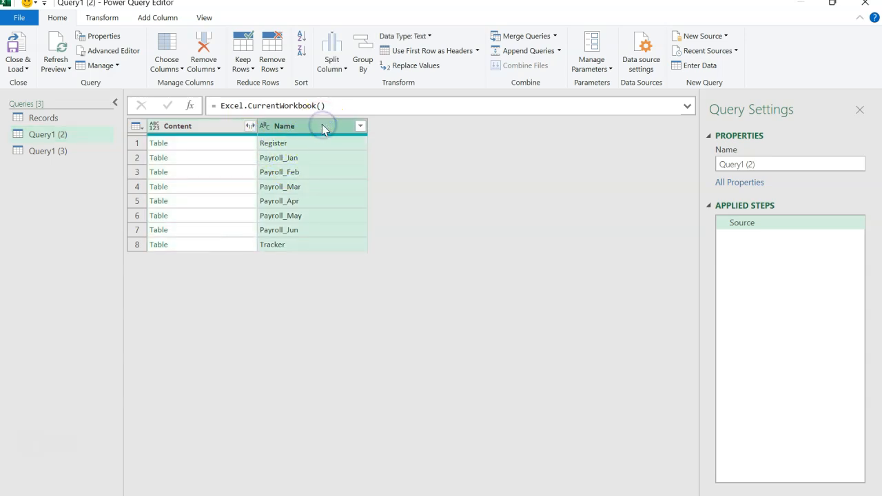
pyautogui.click(359, 126)
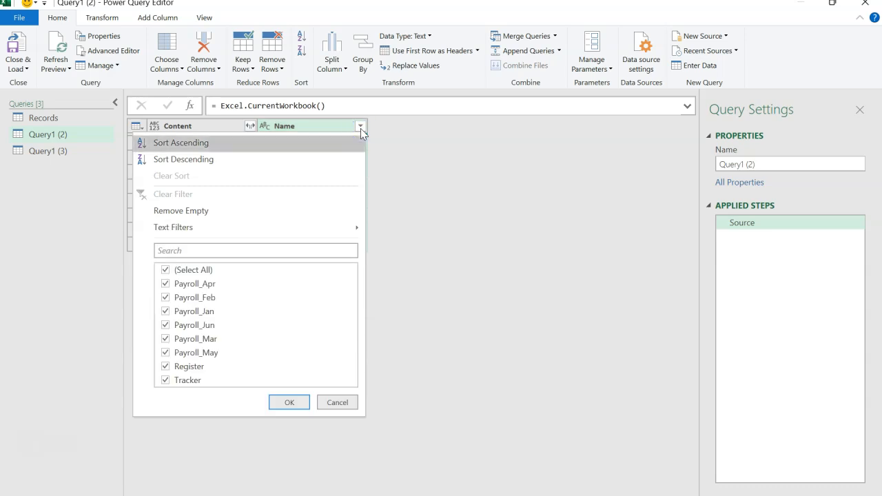
pyautogui.moveTo(313, 227)
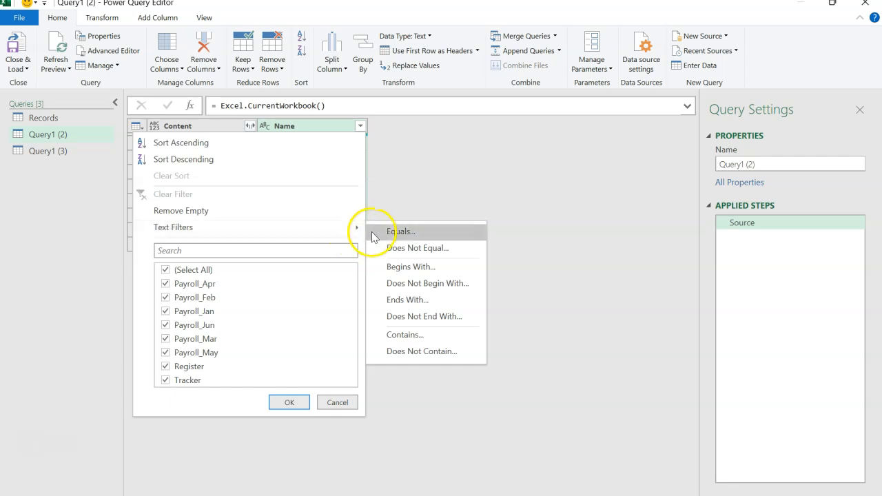
pyautogui.click(404, 334)
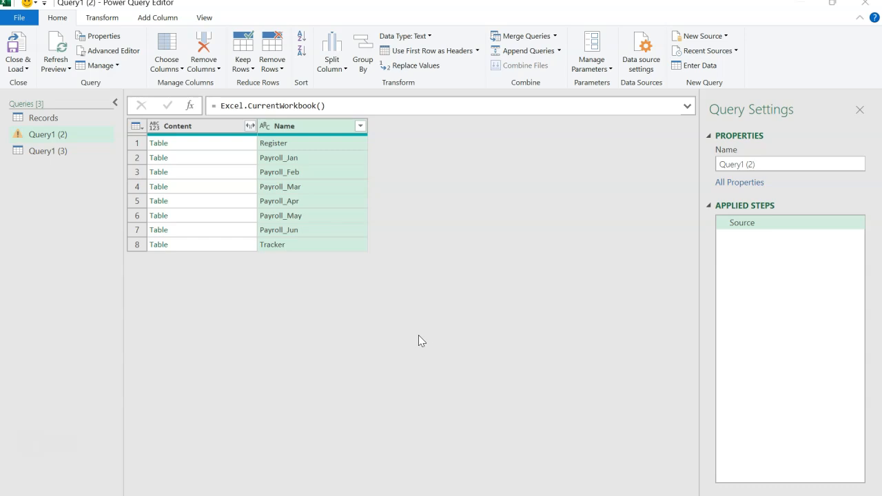
pyautogui.click(409, 256)
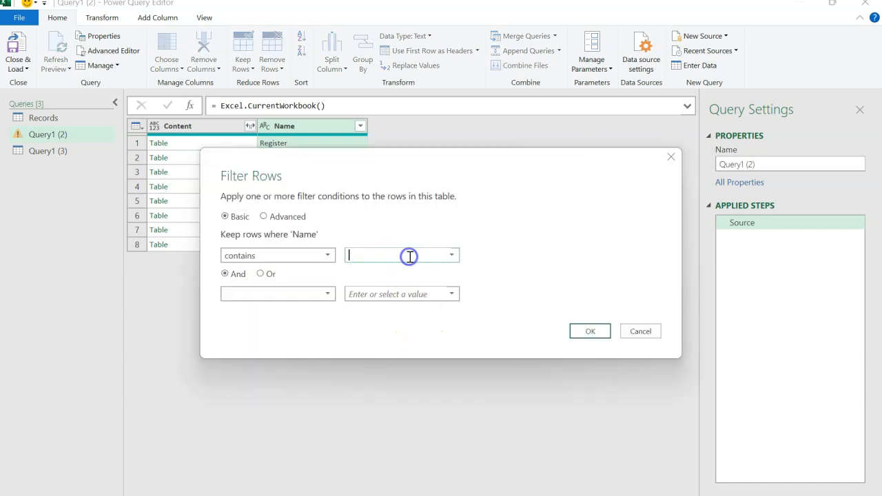
pyautogui.write('Payroll')
pyautogui.click(579, 330)
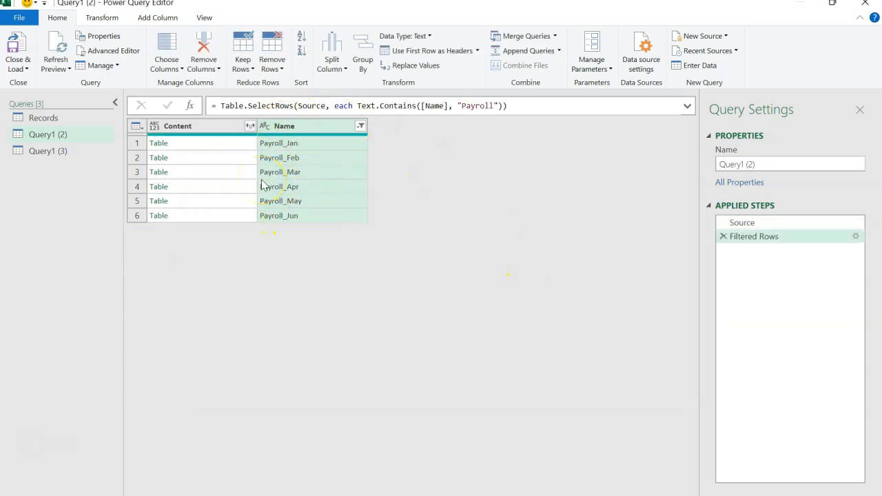
# Expand all columns of the Content tables without using the original column name as prefix.
pyautogui.click(250, 126)
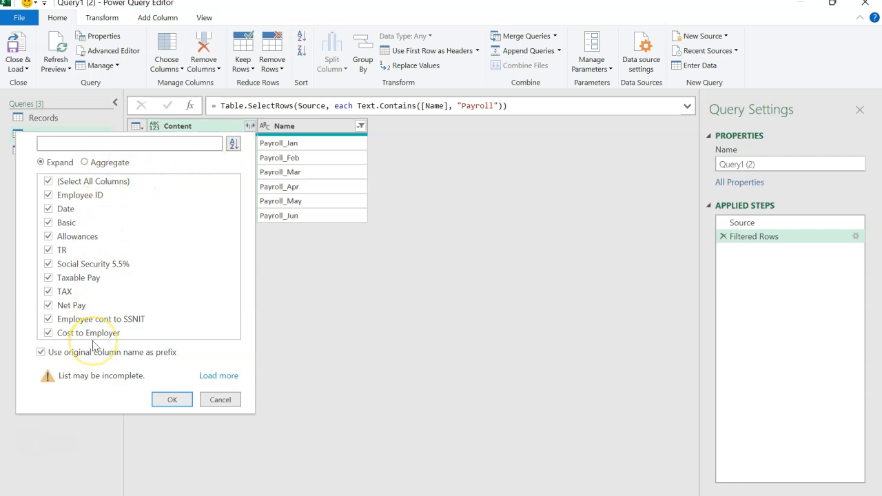
pyautogui.click(41, 352)
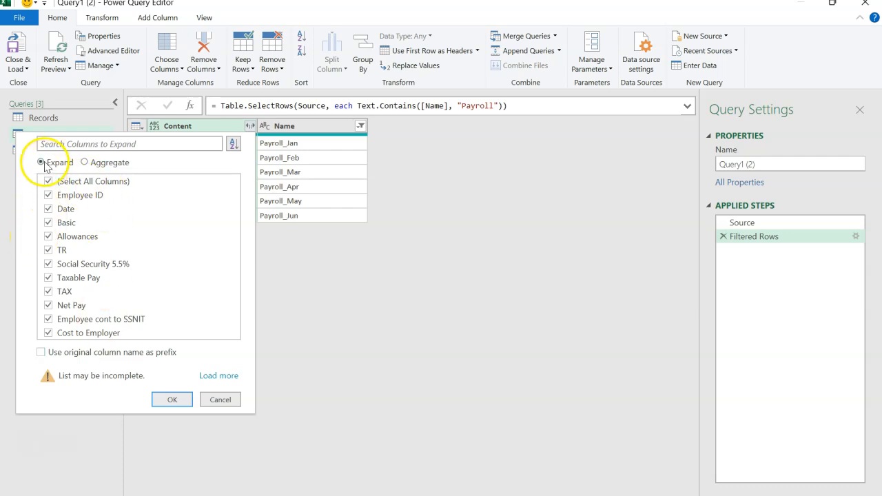
pyautogui.click(170, 400)
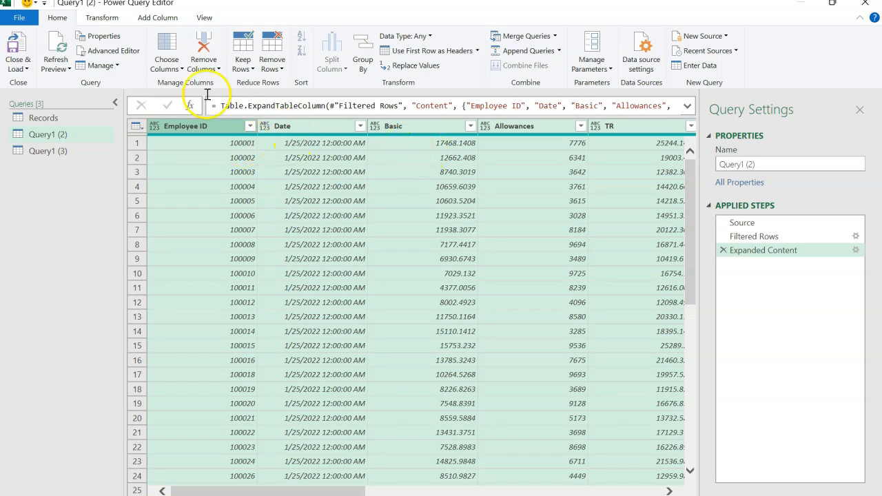
# Detect the data types of the expanded payroll columns and set Employee ID to Text, replacing the current conversion.
pyautogui.click(108, 18)
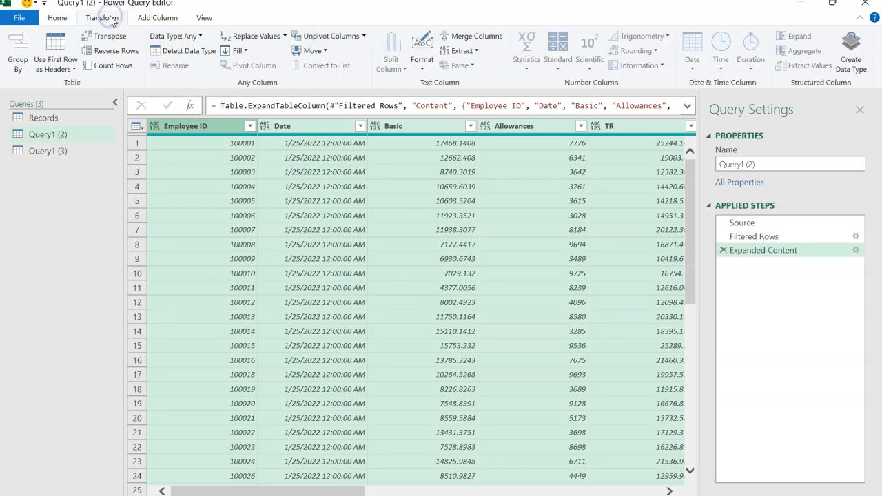
pyautogui.click(180, 55)
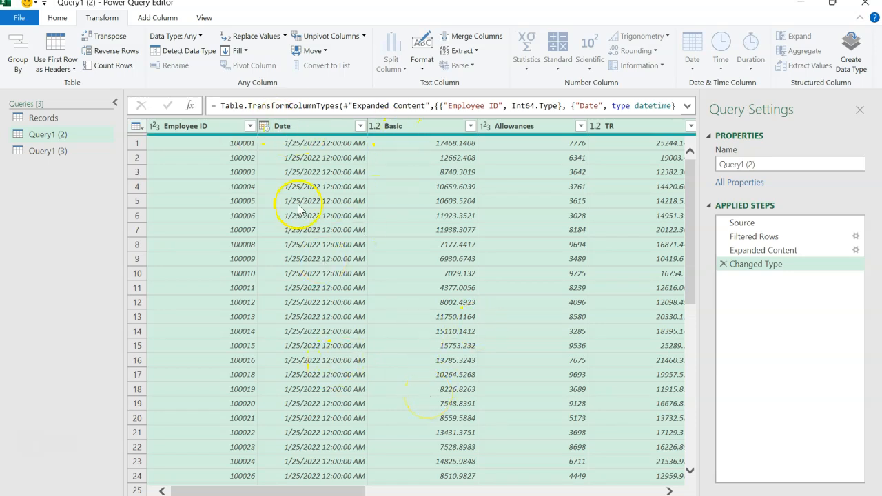
pyautogui.click(158, 129)
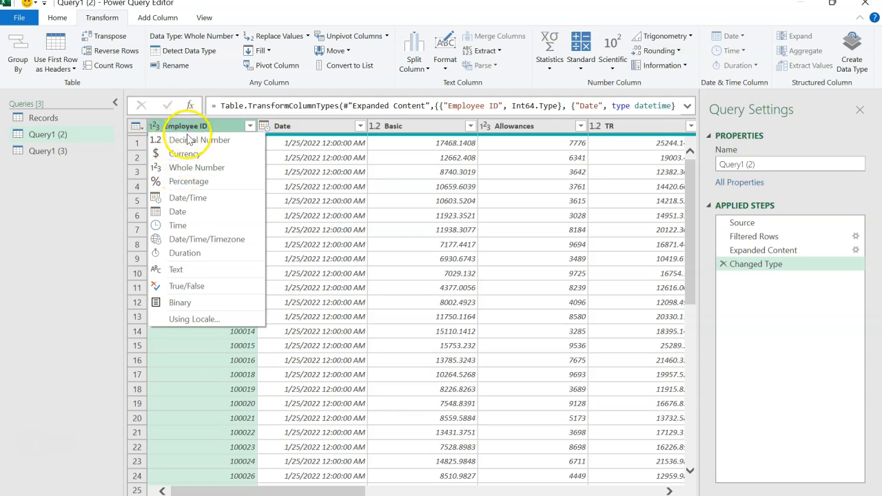
pyautogui.click(188, 274)
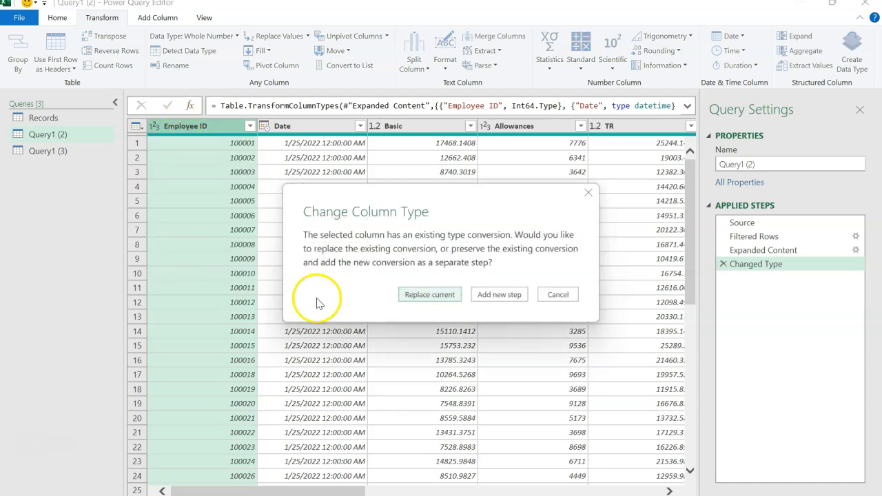
pyautogui.click(429, 294)
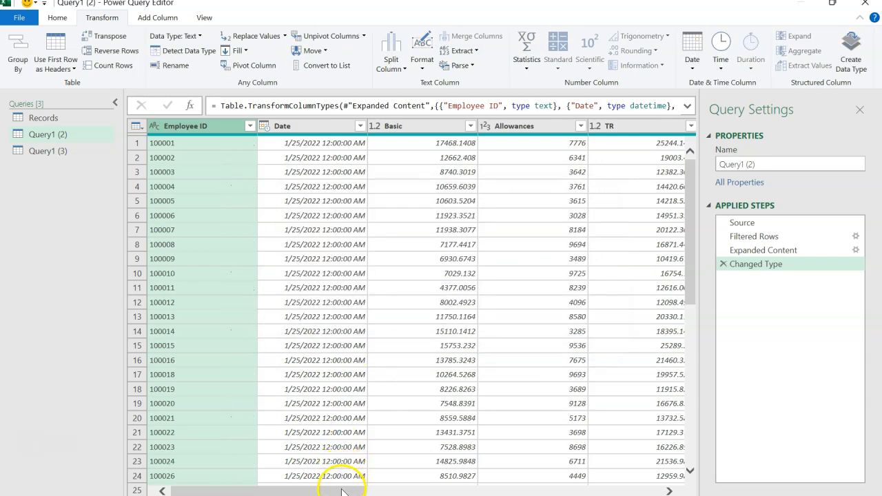
# Change the payroll Date column's type to Date, replacing the current conversion.
pyautogui.click(336, 126)
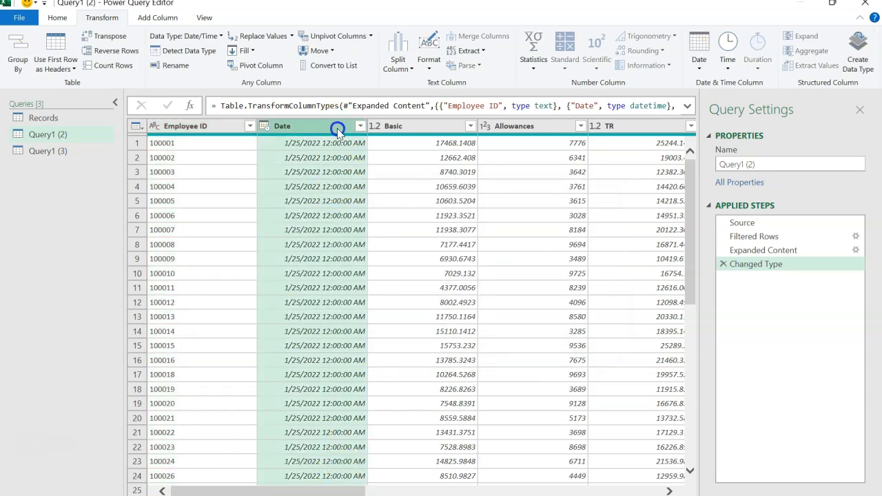
pyautogui.click(265, 131)
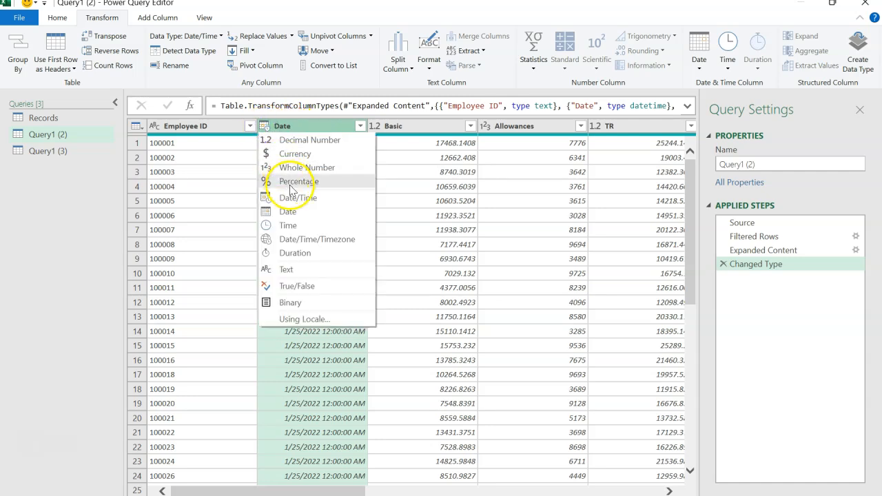
pyautogui.click(301, 209)
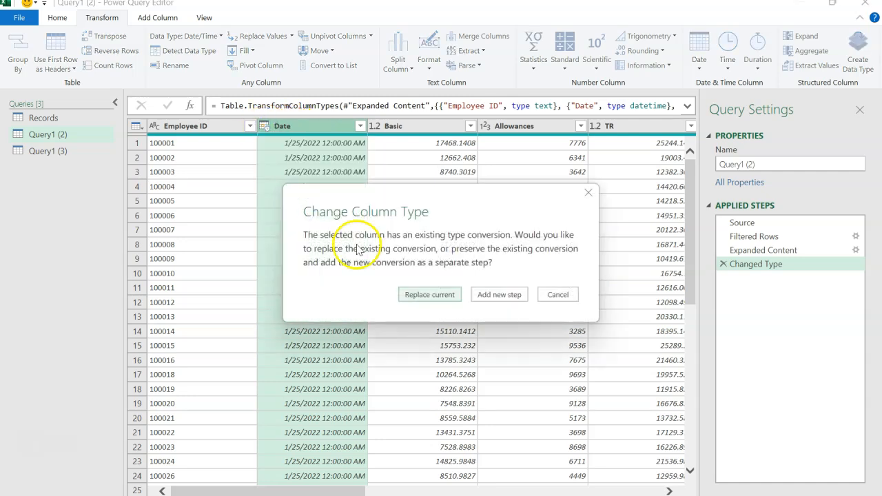
pyautogui.click(413, 293)
# Extract the last 3 characters of the Name column as the month and check its distinct values.
pyautogui.moveTo(345, 490); pyautogui.dragTo(624, 491)
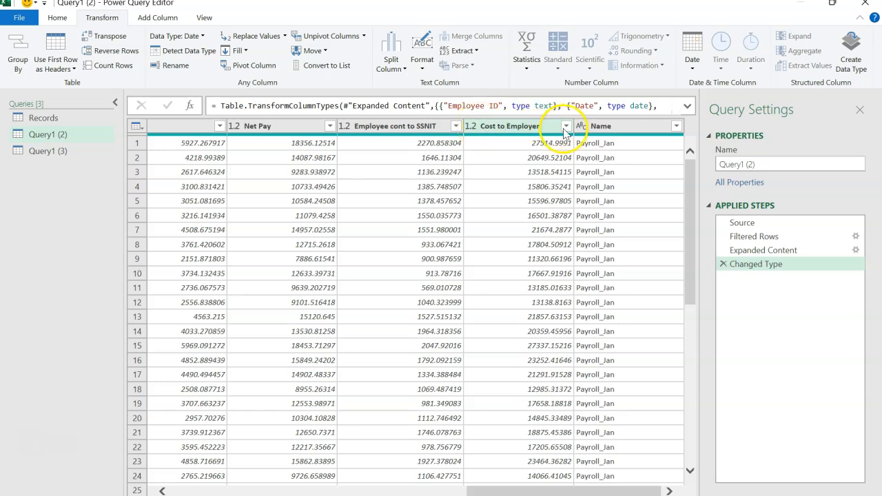
pyautogui.click(610, 127)
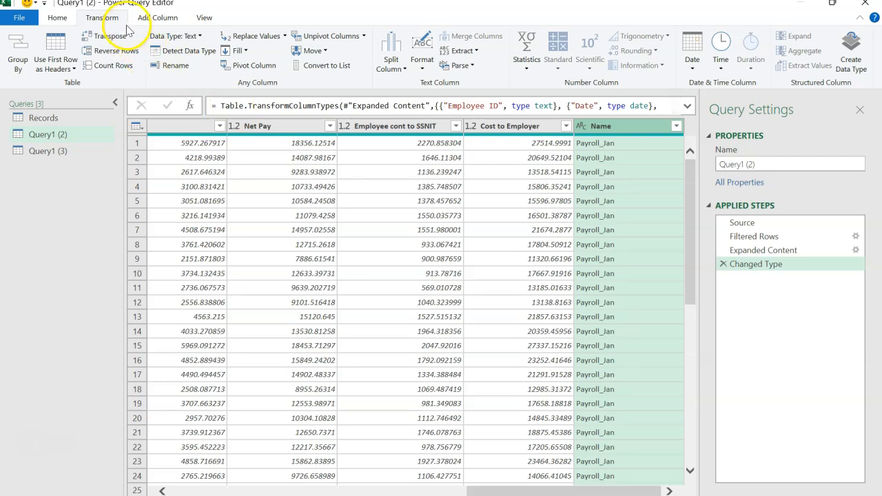
pyautogui.click(481, 52)
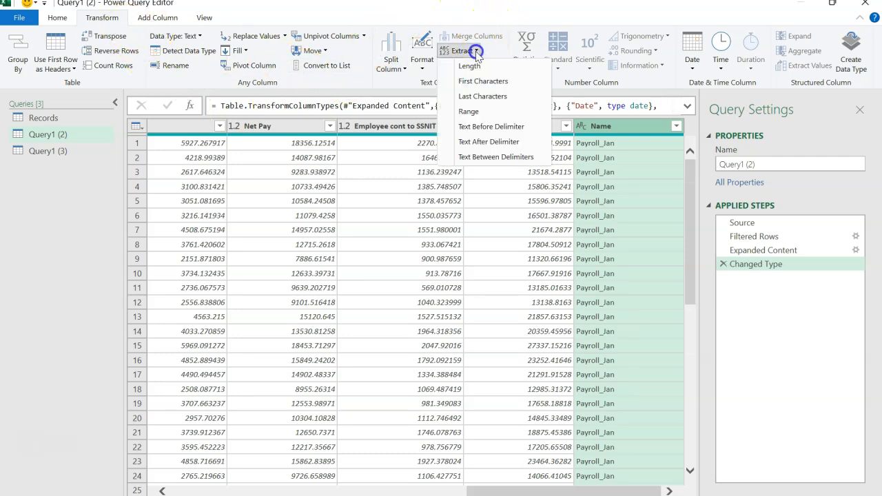
pyautogui.click(483, 97)
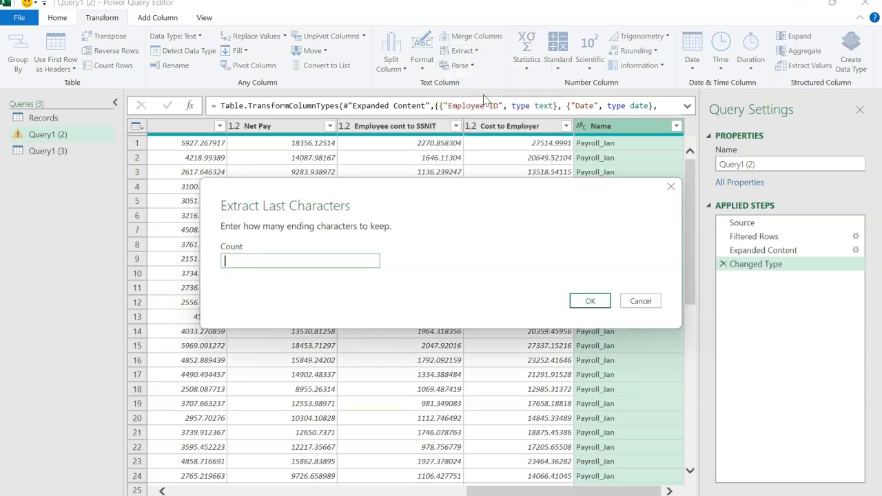
pyautogui.click(590, 300)
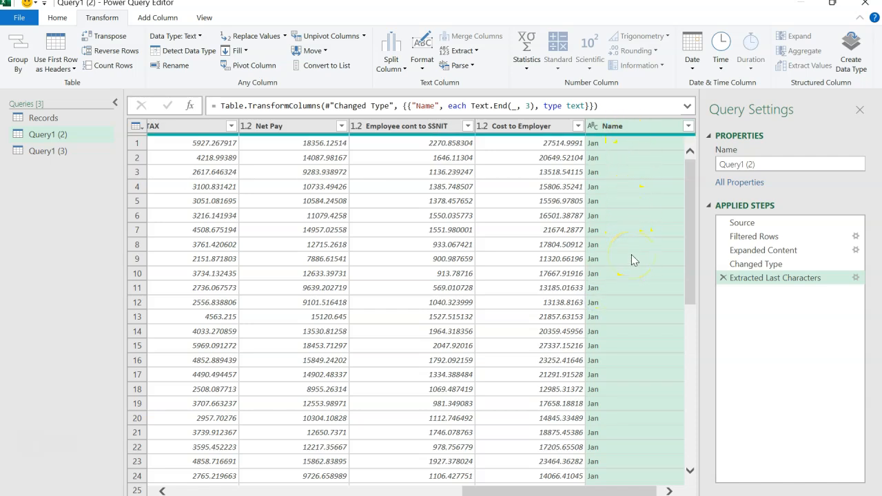
pyautogui.click(690, 130)
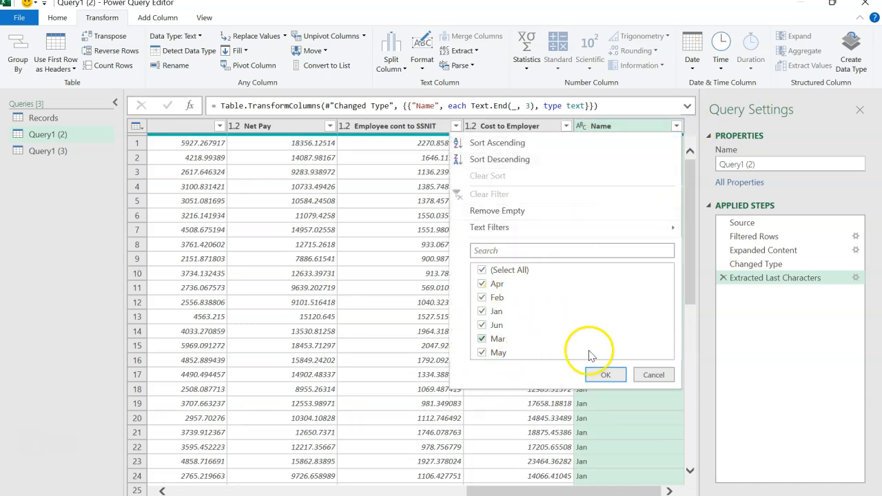
pyautogui.click(651, 376)
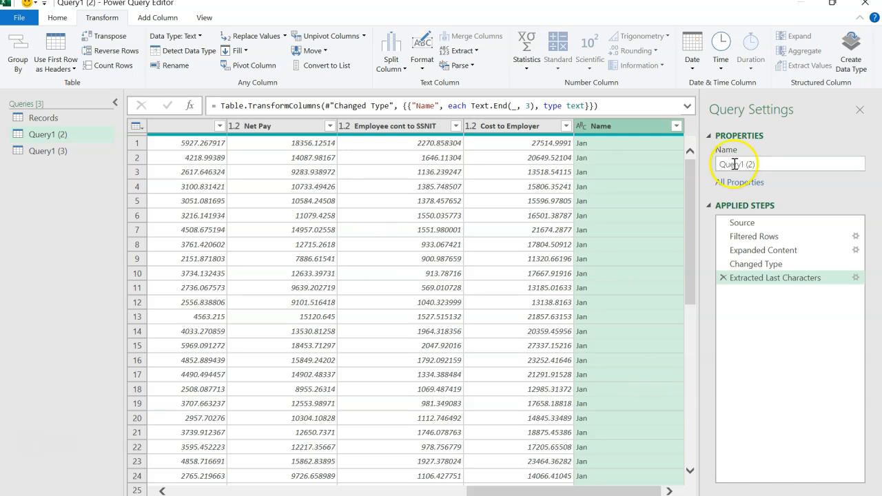
# Rename the Query1 (2) query as Payroll.
pyautogui.tripleClick(762, 164)
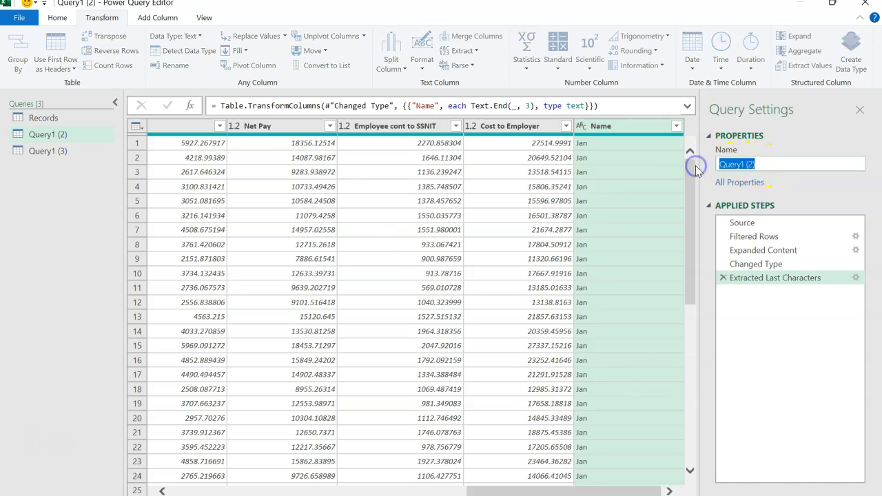
pyautogui.write('Payroll')
pyautogui.press('Return')
# Drill into the Tracker table from the Content column of Query1 (3).
pyautogui.click(89, 153)
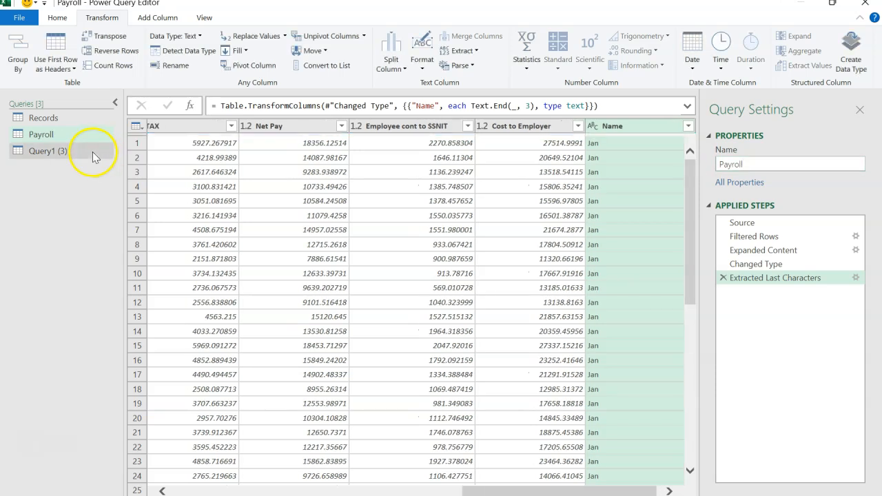
pyautogui.click(64, 152)
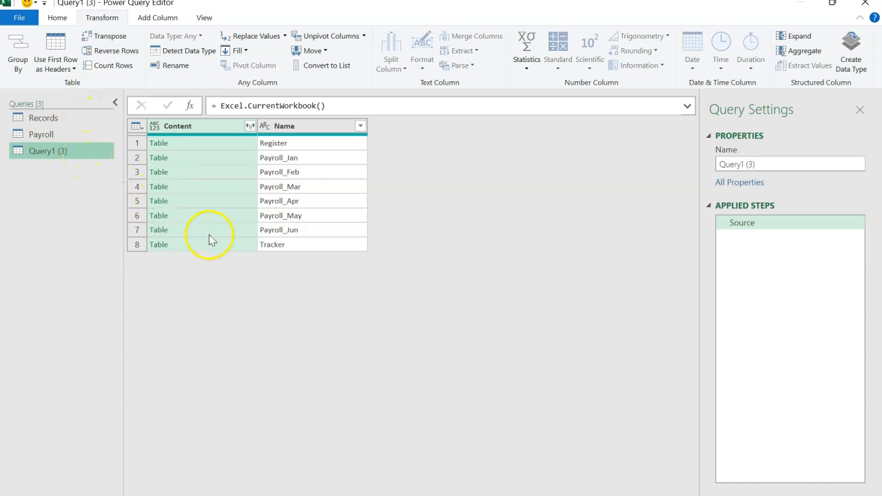
pyautogui.click(164, 248)
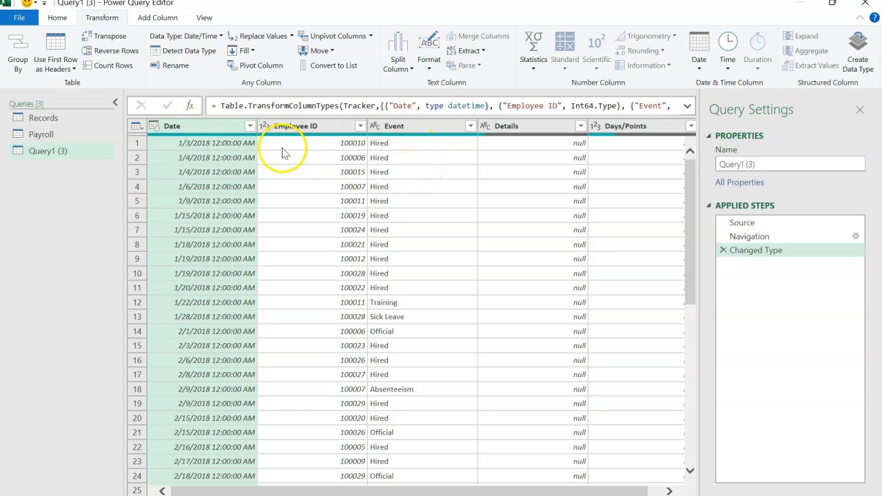
# Change the tracker's Date column type to Date, replacing the current conversion.
pyautogui.click(158, 126)
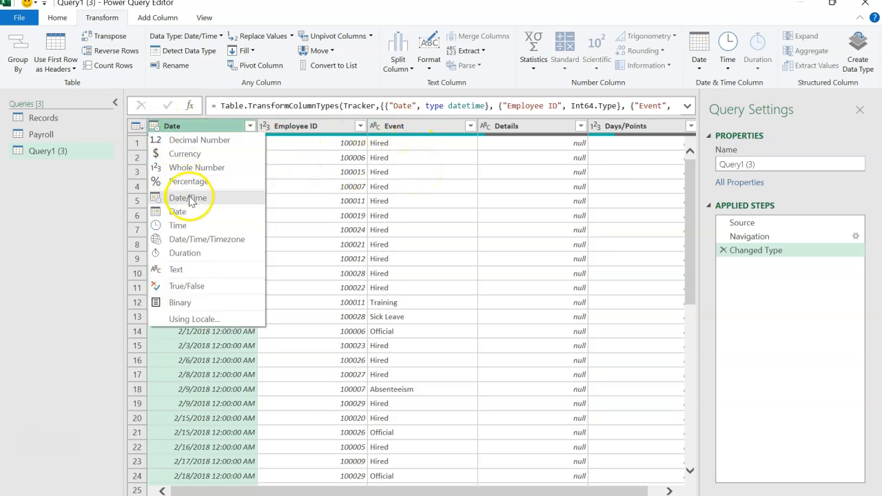
pyautogui.click(196, 211)
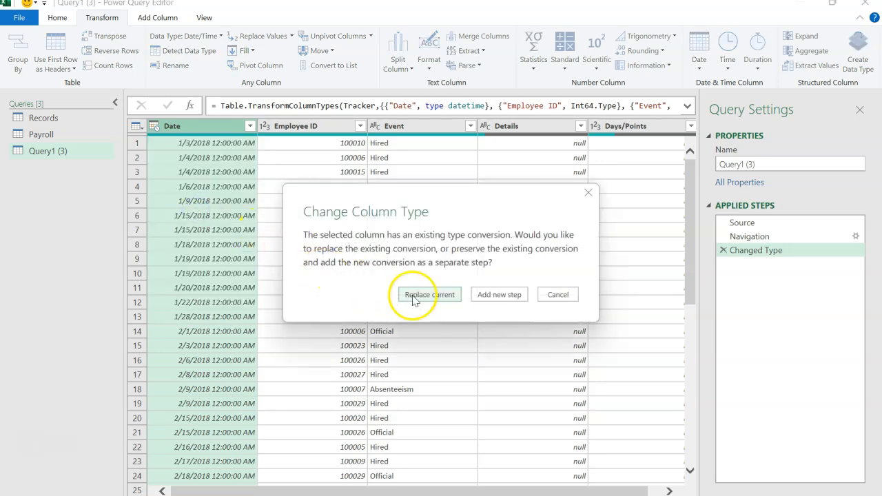
pyautogui.click(413, 296)
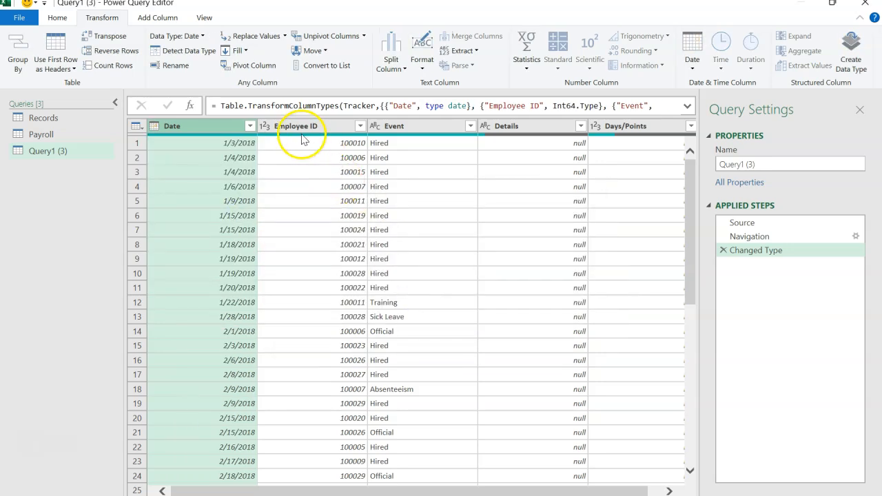
# Set the tracker's Employee ID column to Text, replacing the current conversion, and look over the Event and Details columns.
pyautogui.click(297, 127)
pyautogui.click(266, 126)
pyautogui.click(290, 270)
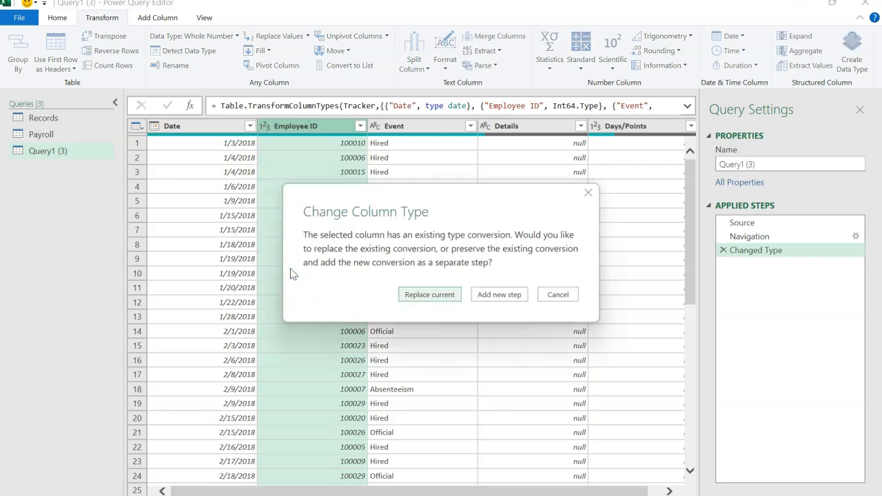
pyautogui.click(425, 294)
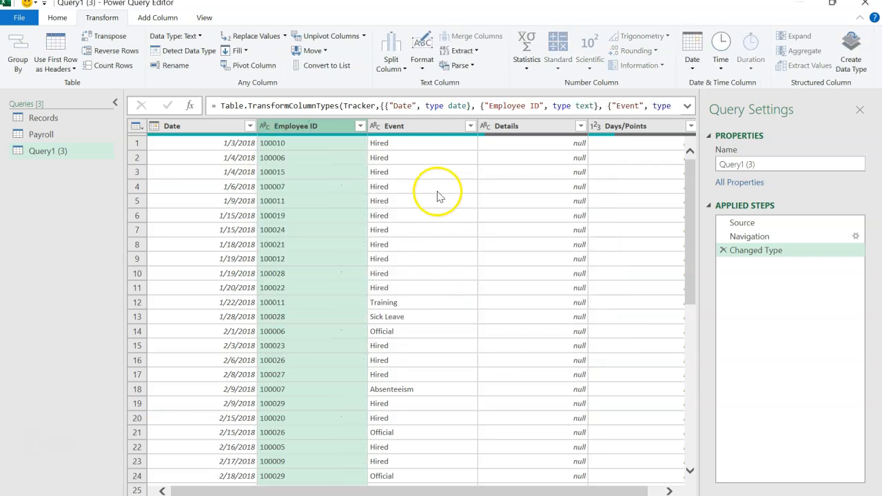
pyautogui.click(429, 128)
pyautogui.click(528, 126)
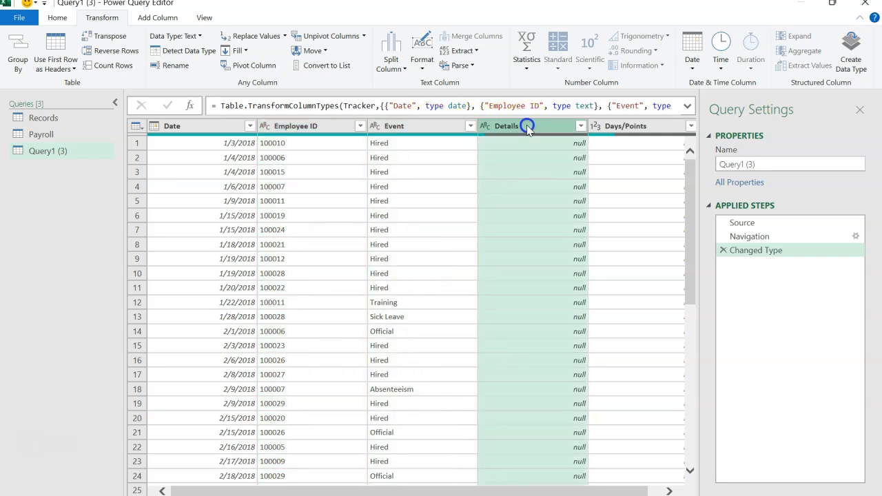
# Rename the Query1 (3) query as Tracker.
pyautogui.hscroll(1, 454, 420)
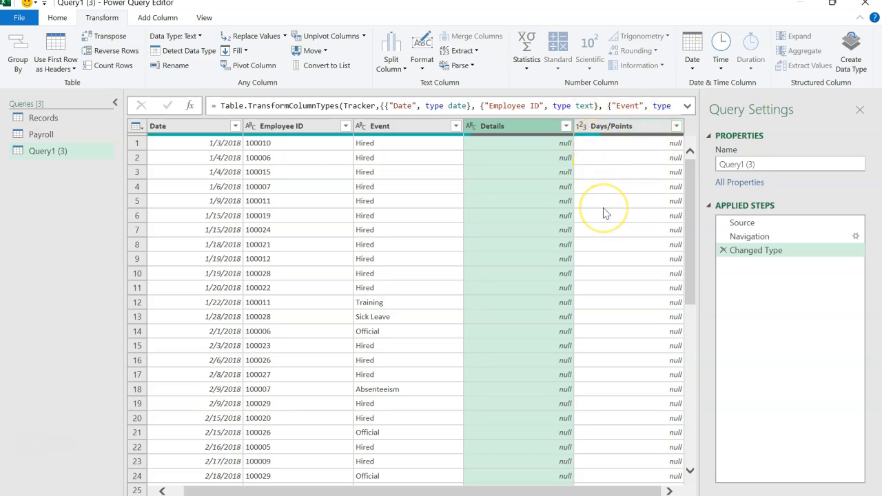
pyautogui.click(784, 163)
pyautogui.write('Track')
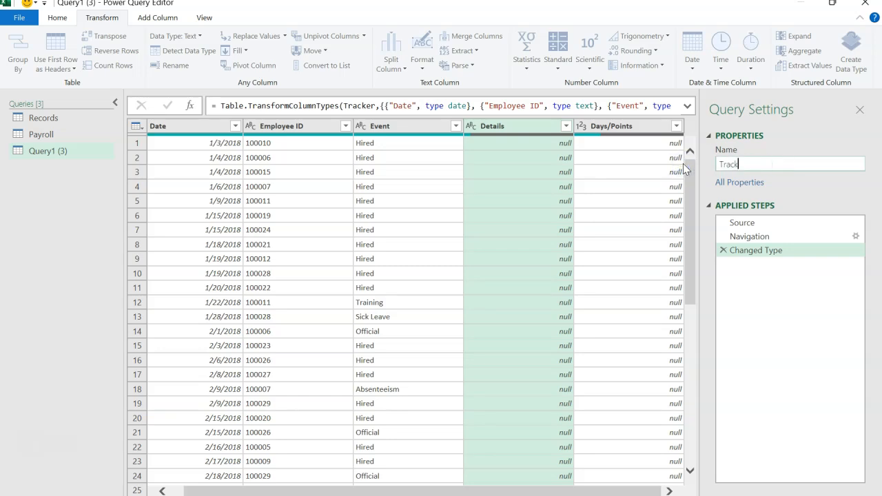
pyautogui.write('er')
pyautogui.click(114, 151)
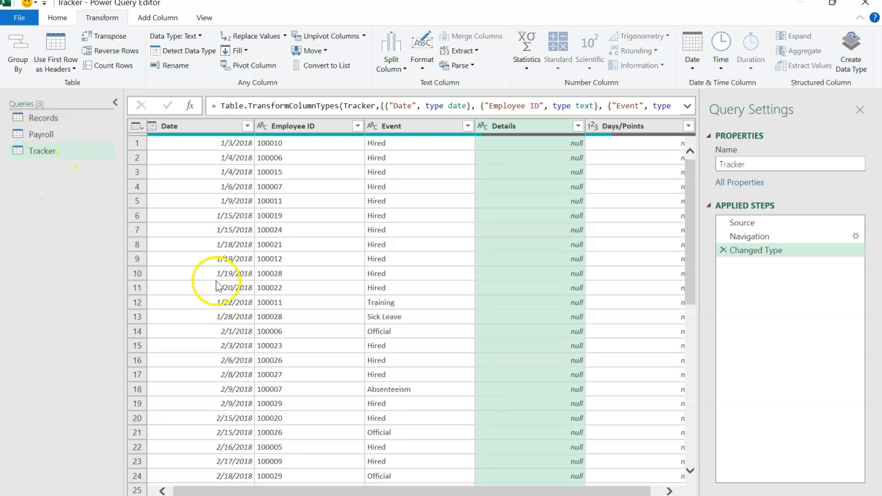
# Look over the Records, Payroll and Tracker queries one after another.
pyautogui.click(79, 122)
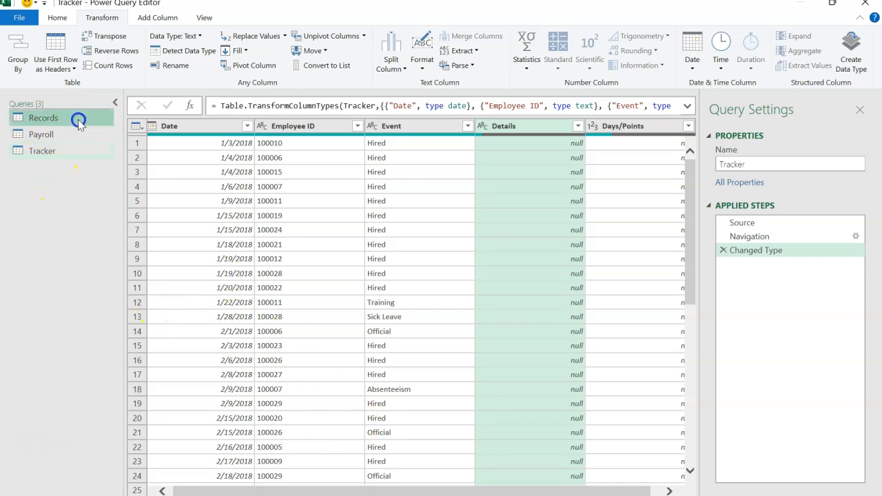
pyautogui.click(67, 137)
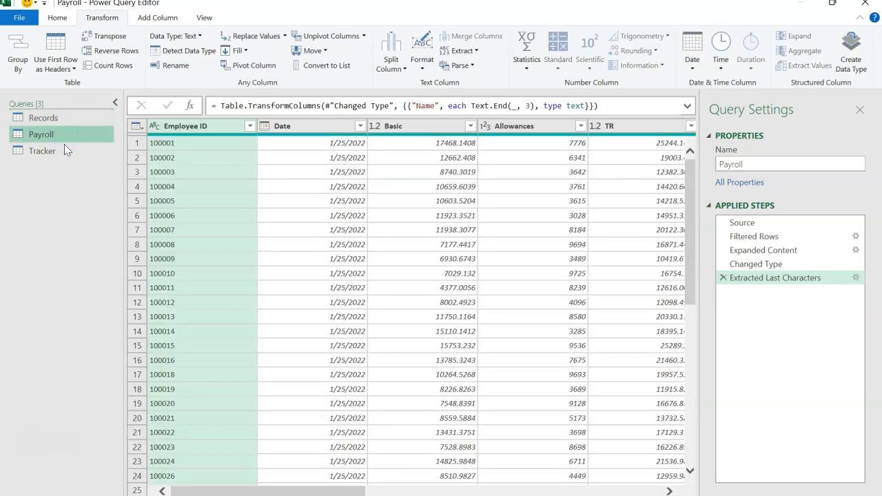
pyautogui.click(64, 149)
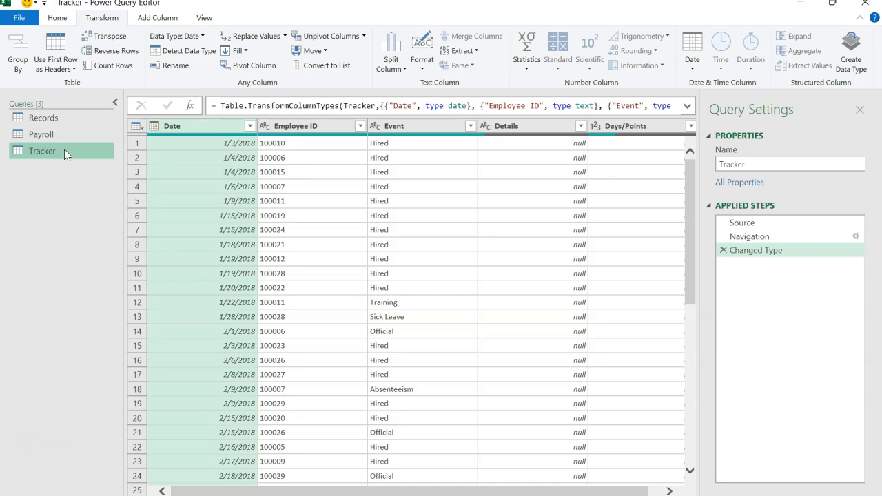
pyautogui.click(68, 119)
pyautogui.click(65, 135)
pyautogui.click(62, 152)
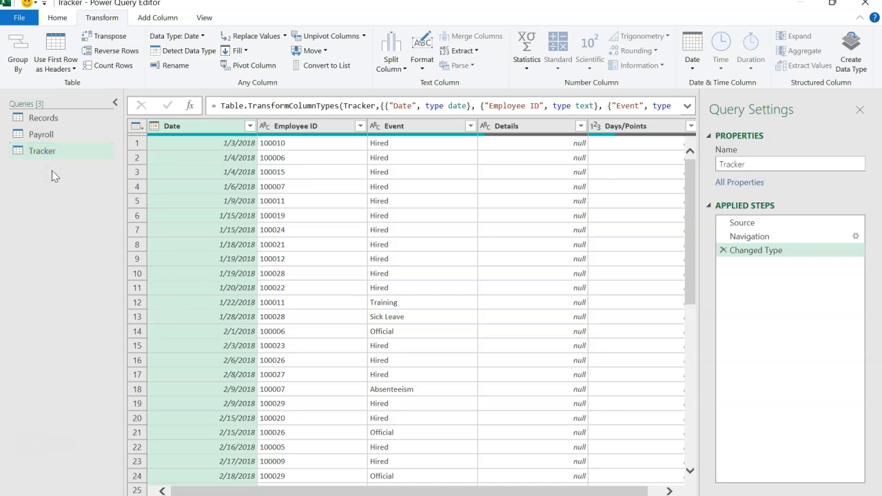
# Create a new blank query alongside the Records, Payroll and Tracker queries.
pyautogui.rightClick(52, 170)
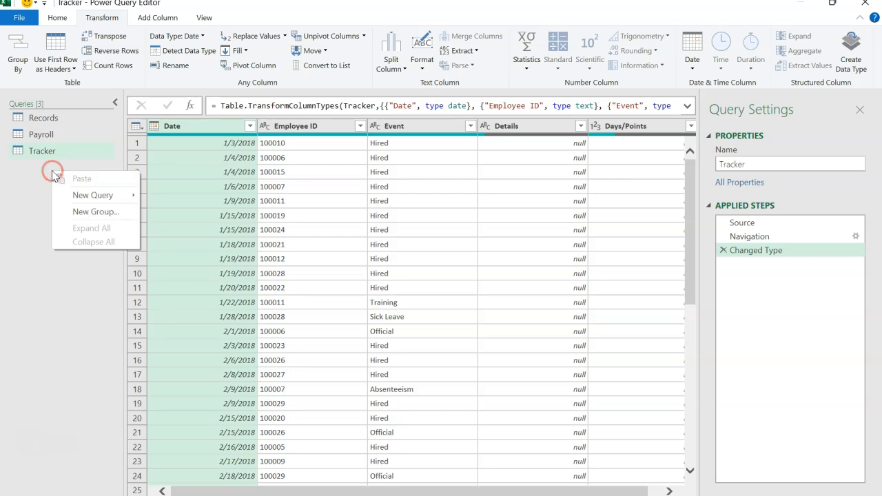
pyautogui.moveTo(83, 199)
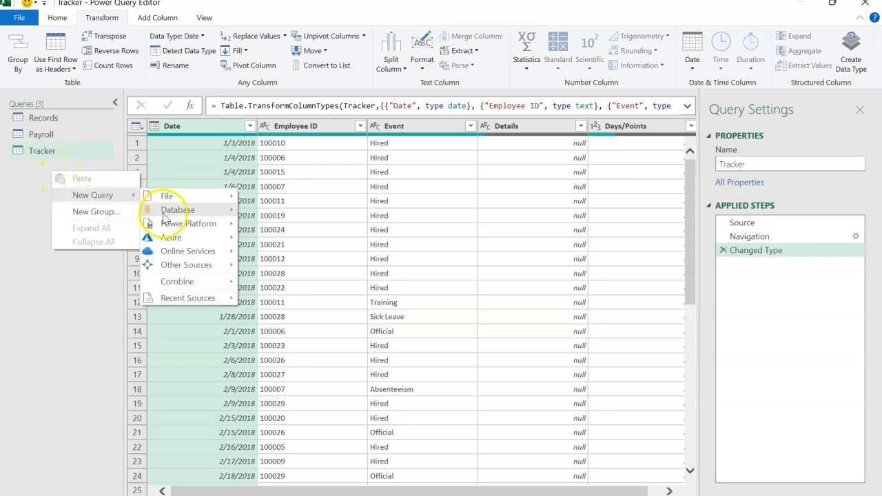
pyautogui.moveTo(186, 266)
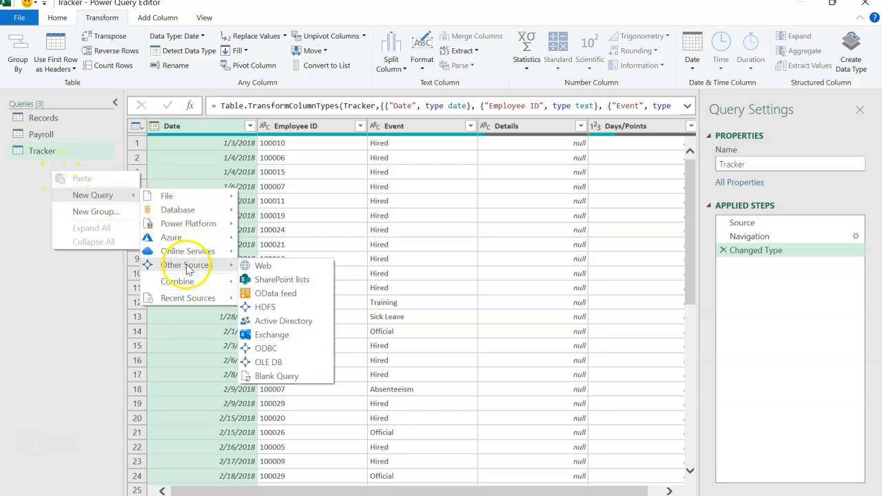
pyautogui.click(282, 383)
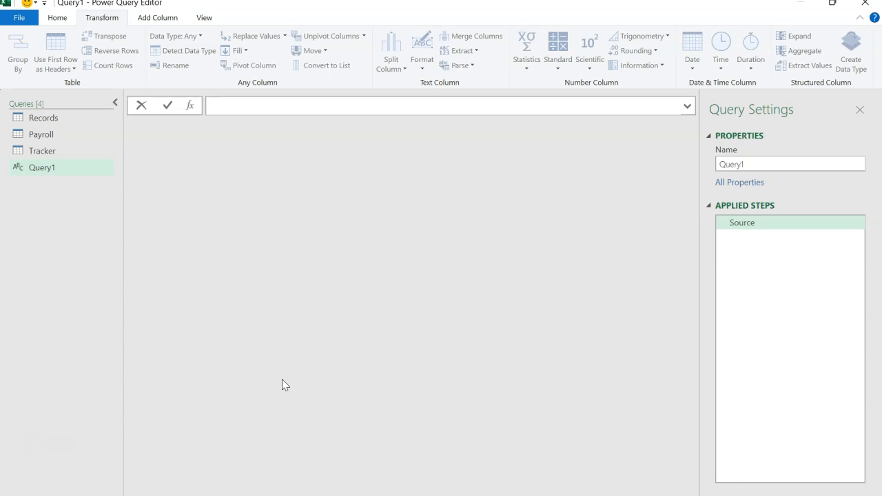
# Begin the blank query's formula with =Number.From(List.Min( for the earliest date.
pyautogui.write('=Num')
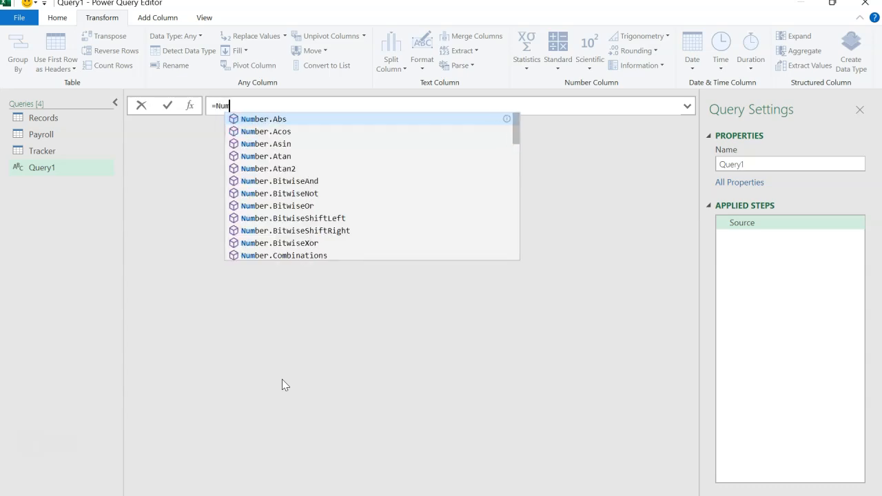
pyautogui.write('ber.')
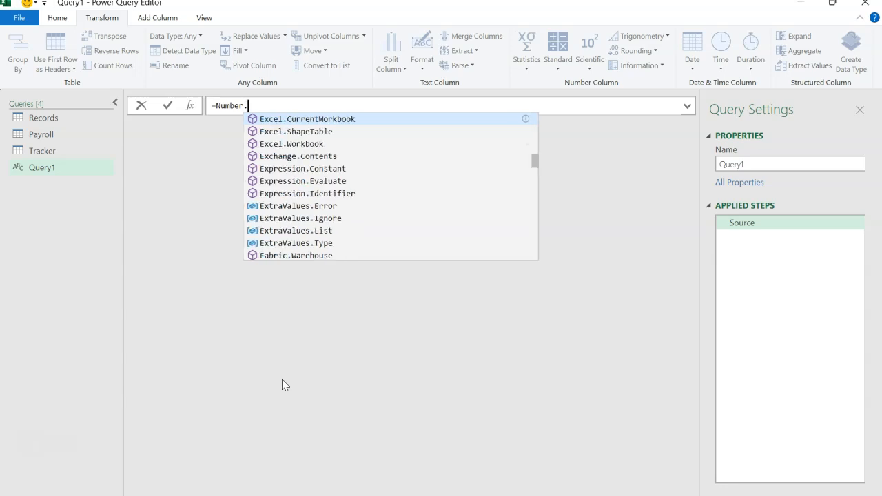
pyautogui.write('From(')
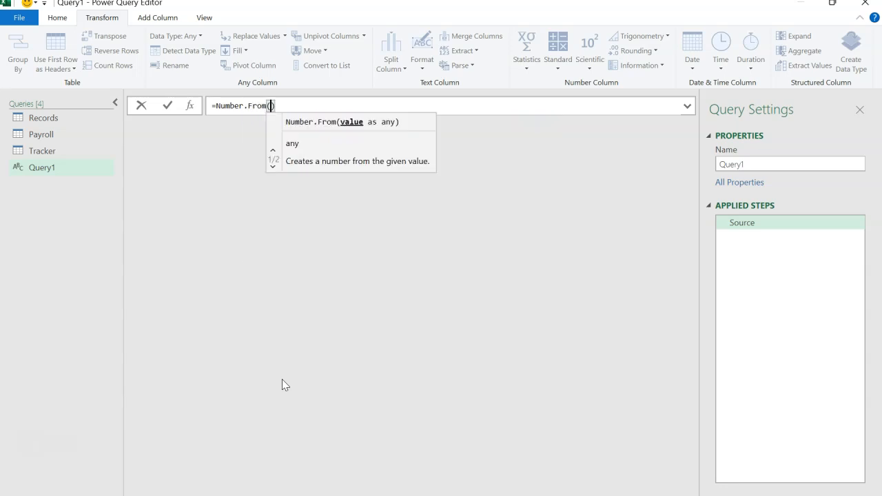
pyautogui.press('Delete')
pyautogui.write('List.Min(')
pyautogui.press('Delete')
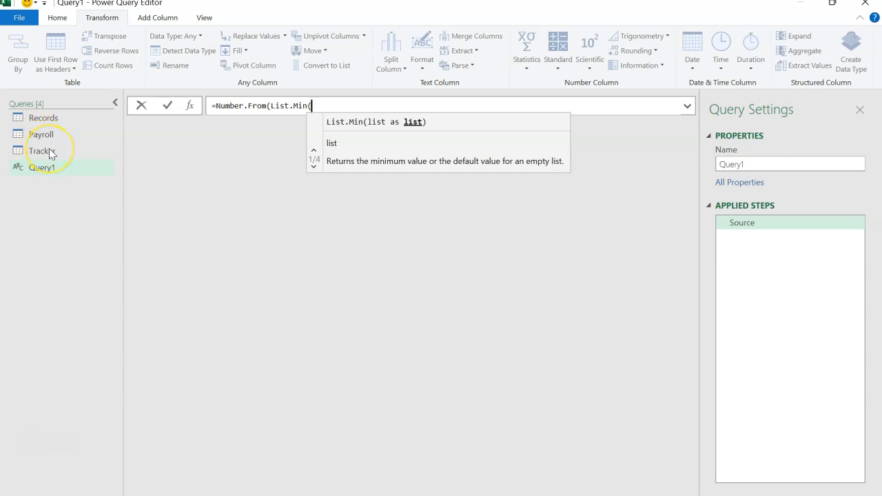
# Complete the earliest-date expression with Tracker[Date], so the formula reads =Number.From(List.Min(Tracker[Date])).
pyautogui.write('t.Min(Tr')
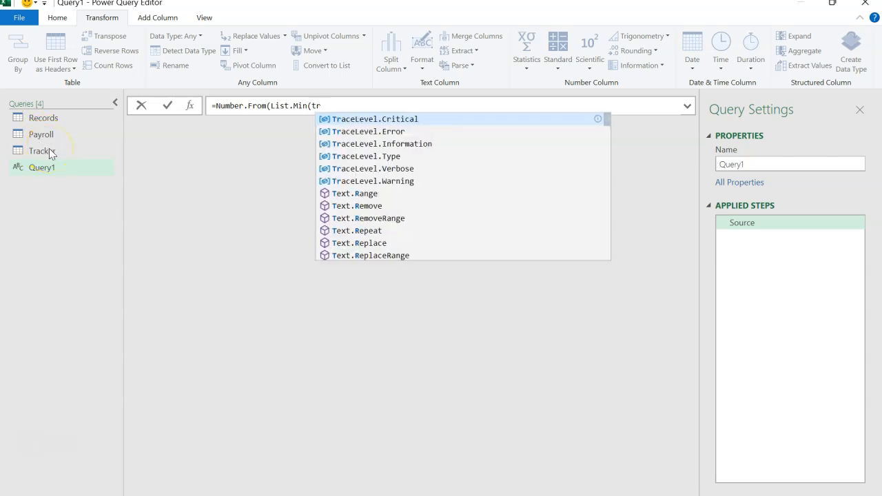
pyautogui.write('acker[')
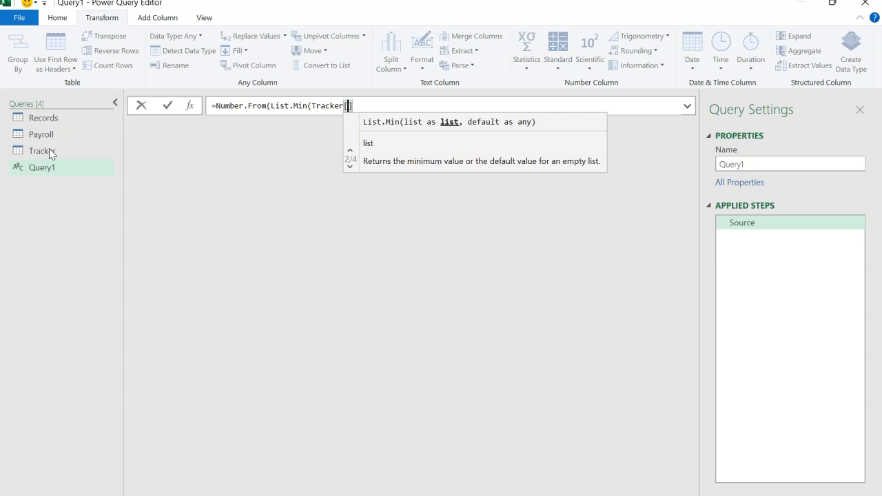
pyautogui.write('Date')
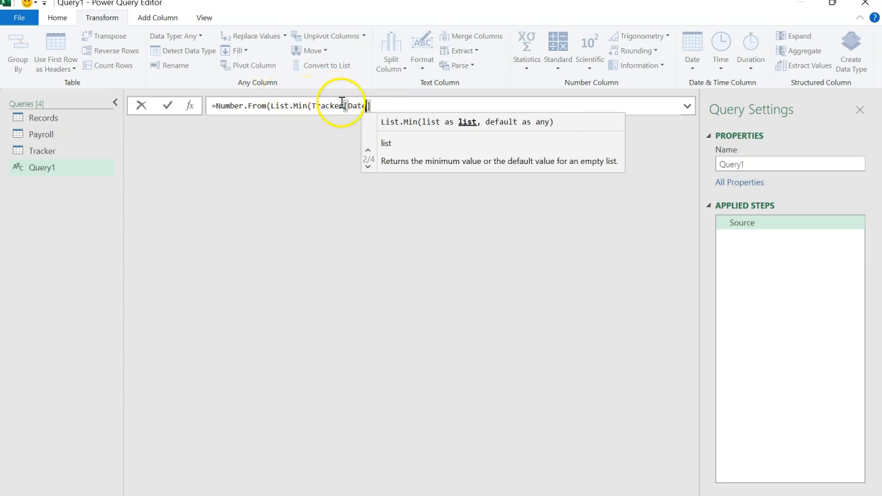
pyautogui.click(385, 104)
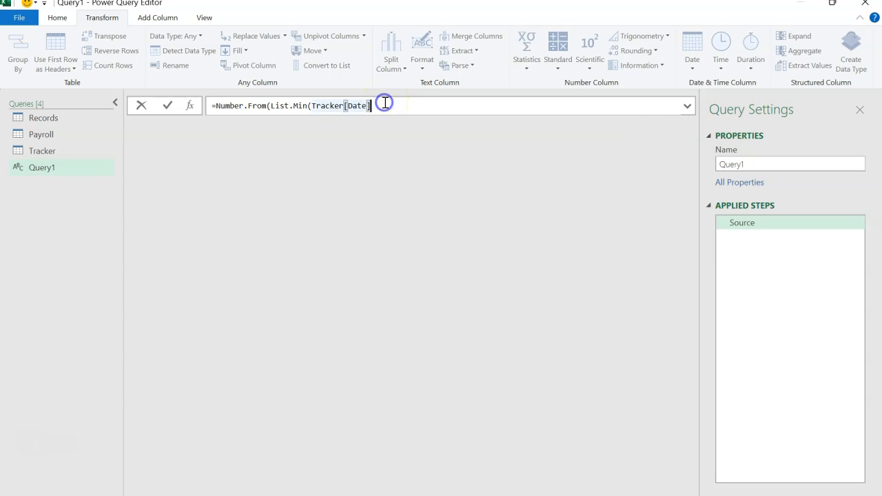
pyautogui.write(')')
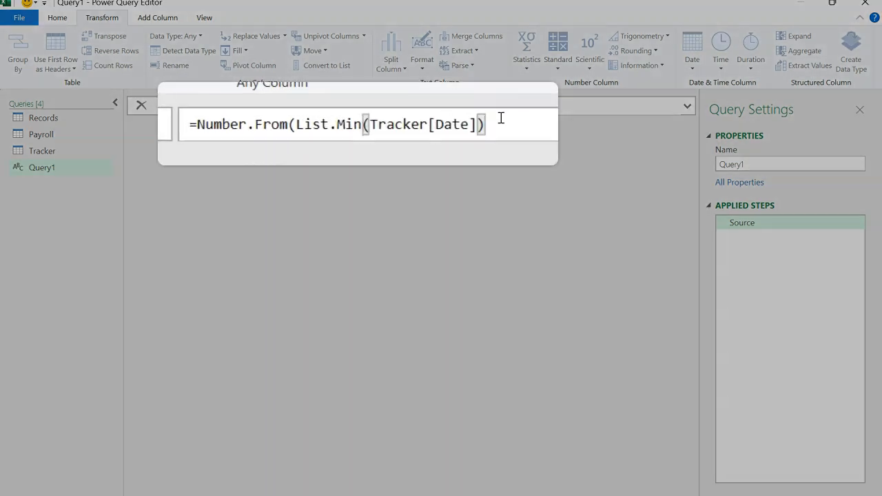
pyautogui.write(')')
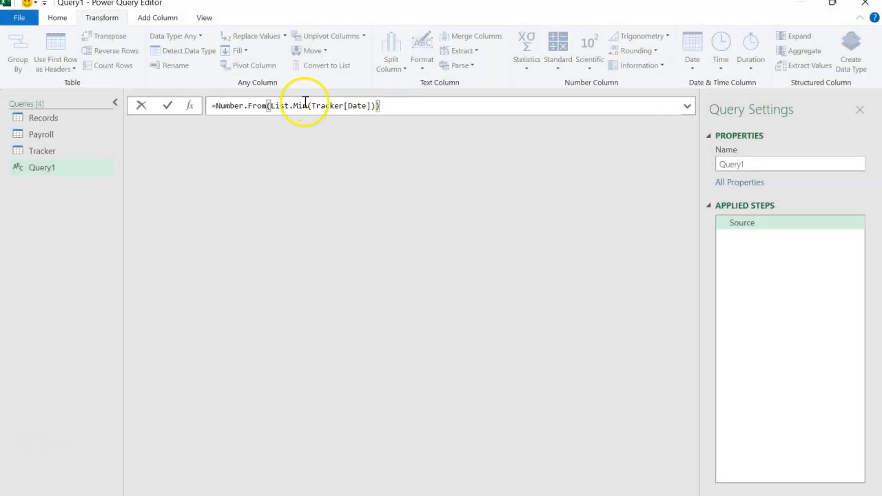
# Extend the formula into a range with .. and a copy of the expression using List.Max: Number.From(List.Max(Tracker[Date])).
pyautogui.moveTo(381, 105); pyautogui.dragTo(216, 102)
pyautogui.hotkey('ctrl', 'c')
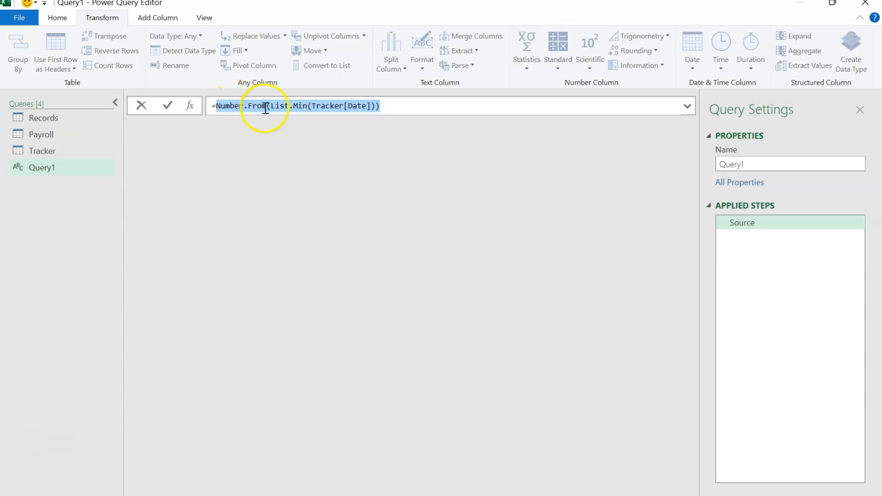
pyautogui.click(394, 109)
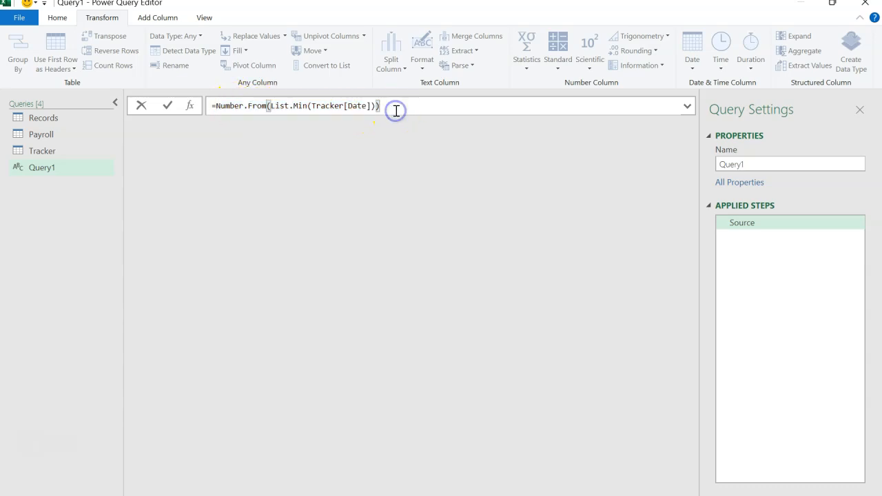
pyautogui.write('..')
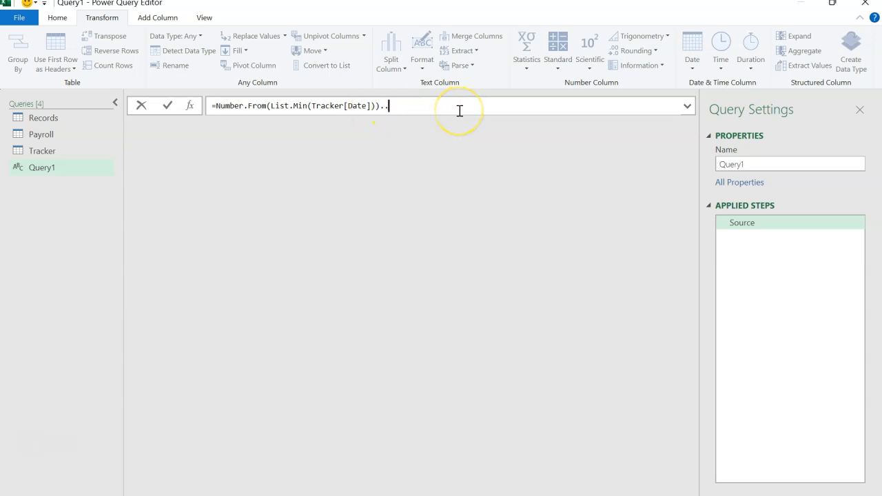
pyautogui.hotkey('ctrl', 'v')
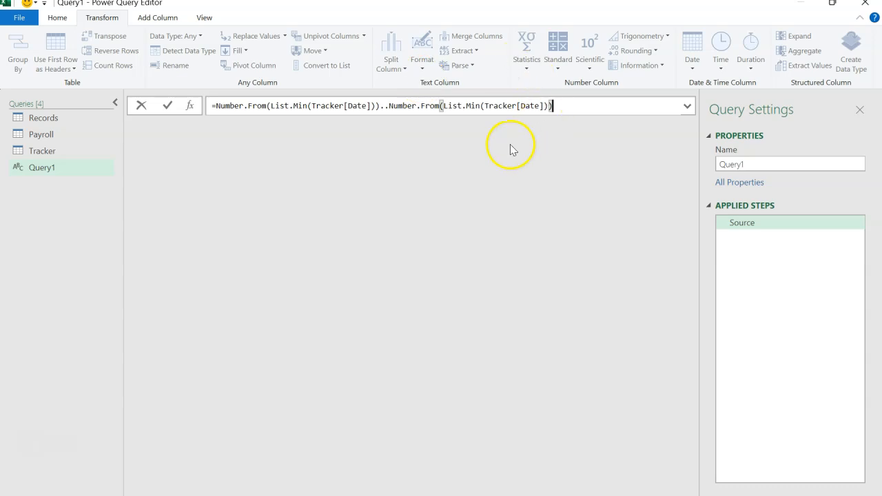
pyautogui.click(480, 106)
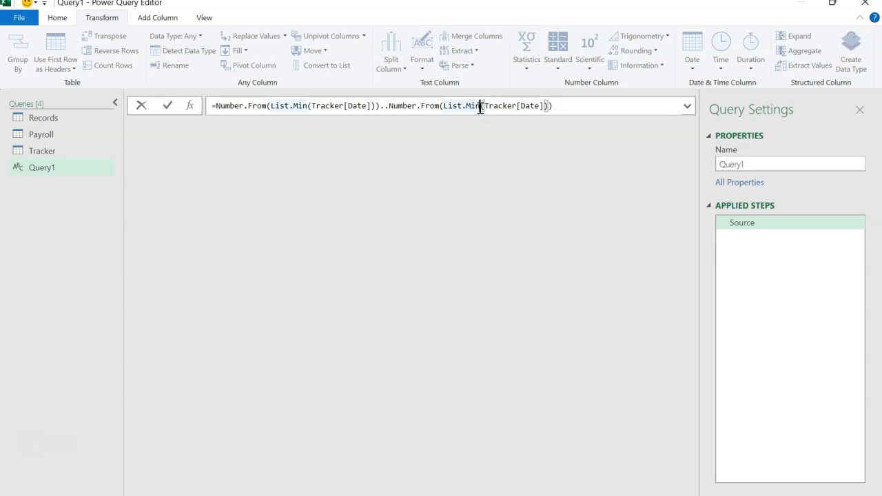
pyautogui.press('BackSpace')
pyautogui.press('BackSpace')
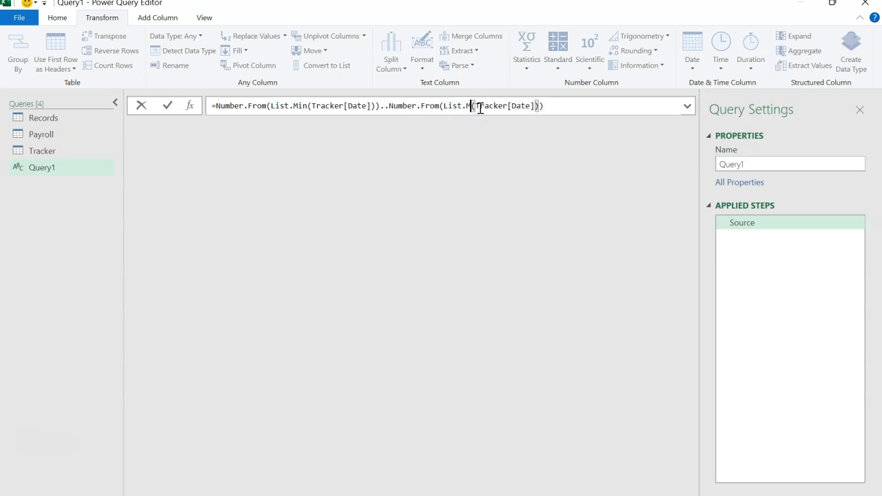
pyautogui.write('ax')
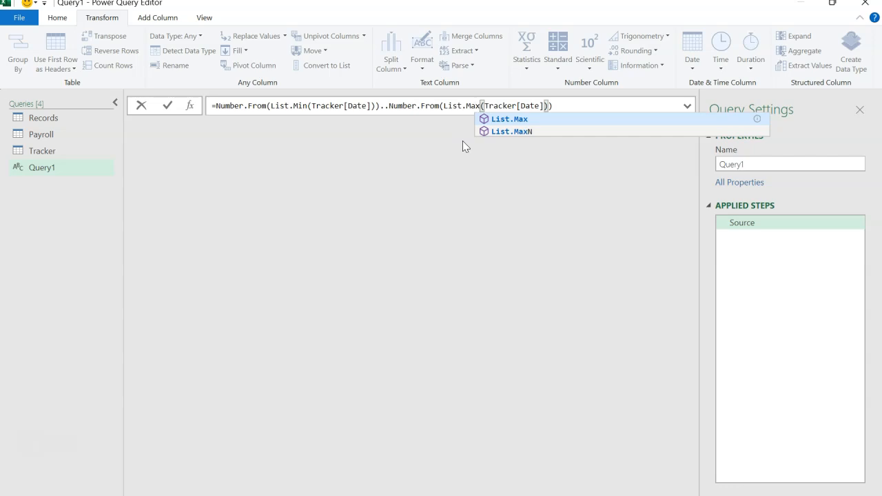
# Replace Tracker with Payroll inside the List.Max part, making it List.Max(Payroll[Date]).
pyautogui.click(224, 136)
pyautogui.click(41, 156)
pyautogui.click(517, 105)
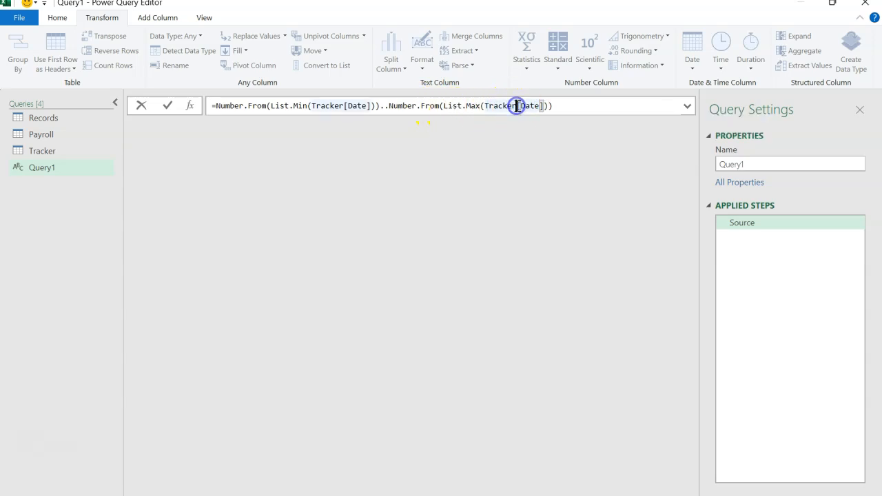
pyautogui.press('BackSpace')
pyautogui.press('BackSpace')
pyautogui.press('BackSpace')
pyautogui.press('BackSpace')
pyautogui.press('BackSpace')
pyautogui.press('BackSpace')
pyautogui.press('BackSpace')
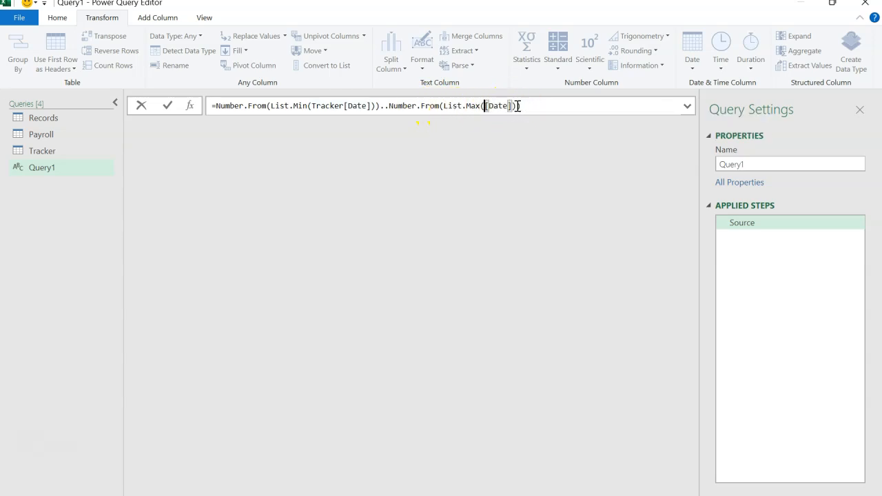
pyautogui.write('Payroll')
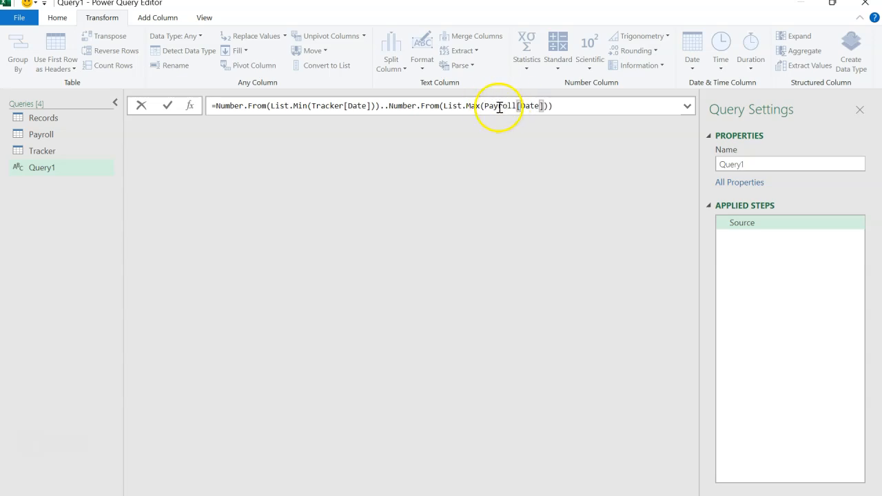
# Add +30 after the range's closing Number.From(List.Max(Payroll[Date])) expression.
pyautogui.click(551, 108)
pyautogui.write(')')
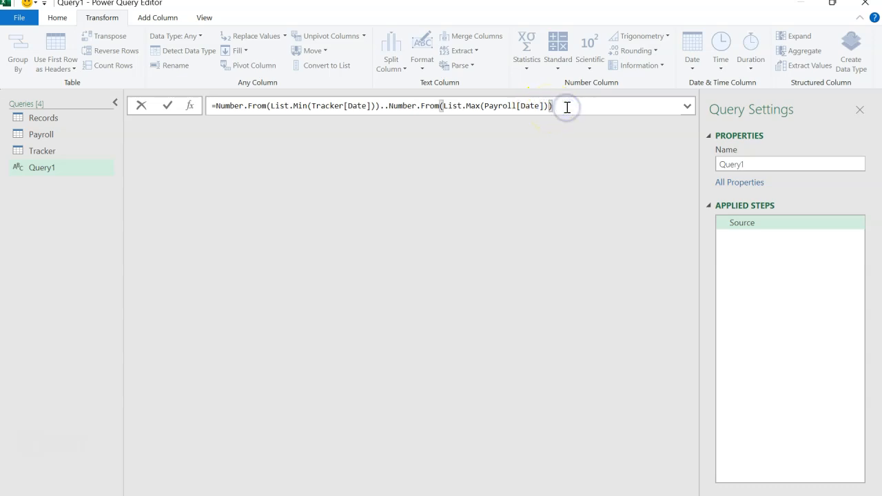
pyautogui.write('}')
pyautogui.write('30')
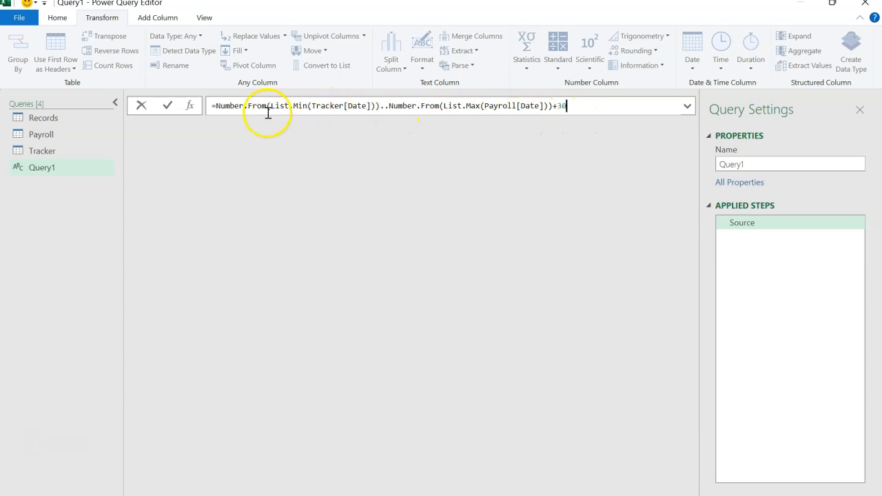
# Enclose the whole Number.From date range formula in curly braces { } and commit it as a list.
pyautogui.click(216, 106)
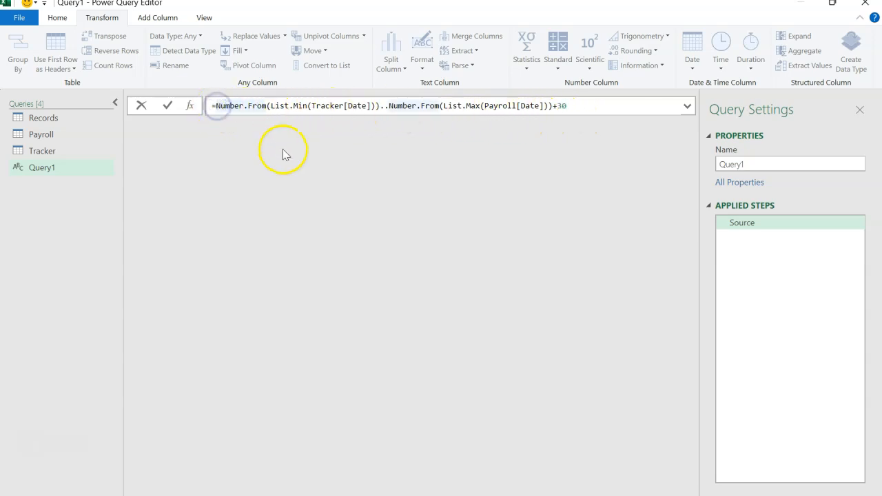
pyautogui.write('{')
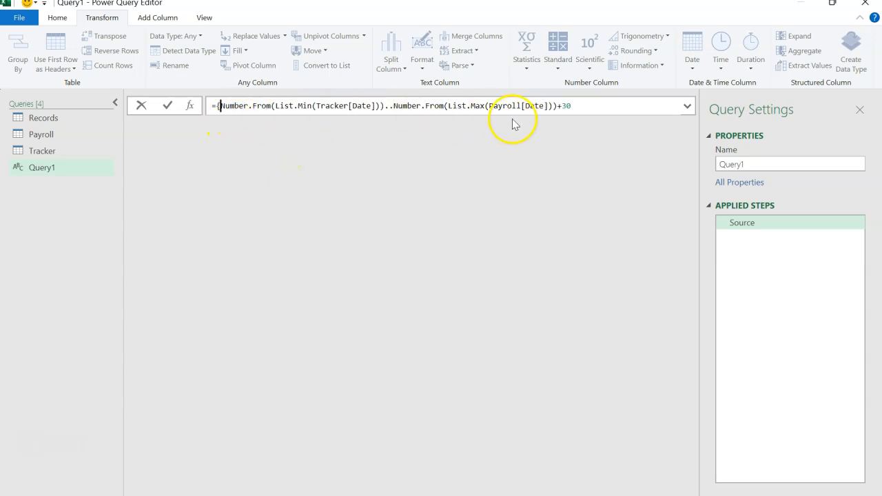
pyautogui.click(583, 106)
pyautogui.write('}')
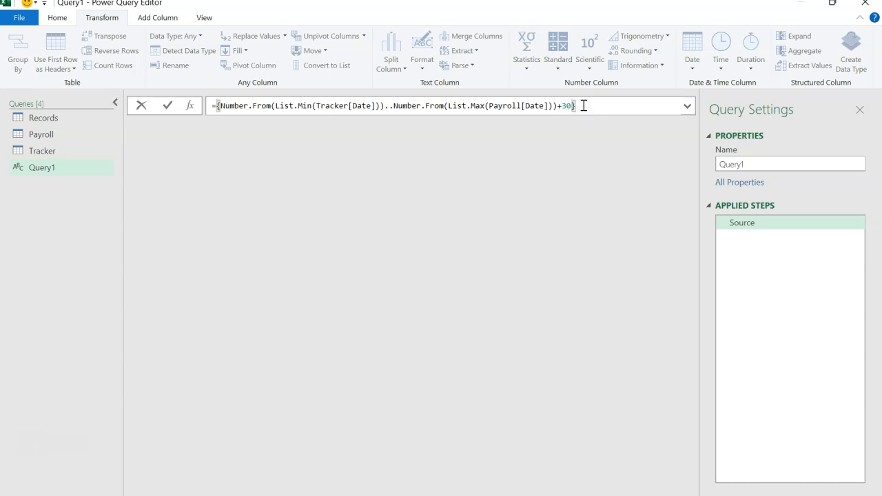
pyautogui.press('Return')
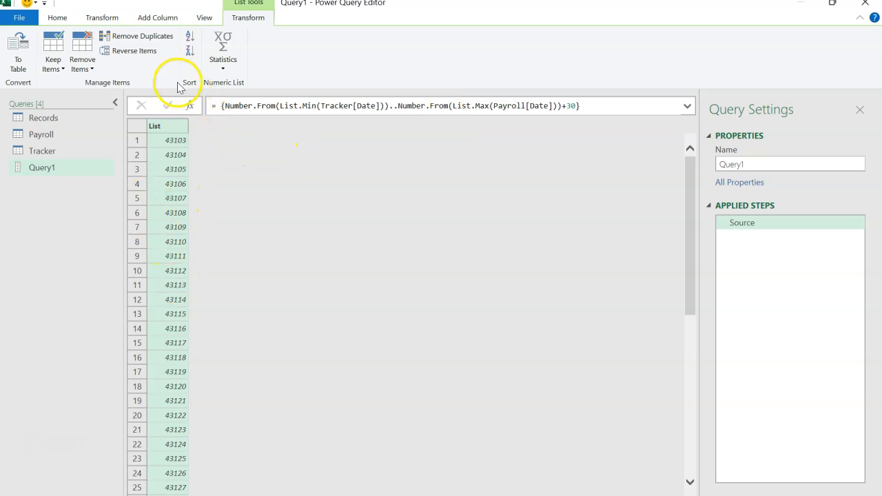
# Convert the list to a table with no delimiter and extra columns shown as errors, and set Column1's data type to Date.
pyautogui.click(18, 69)
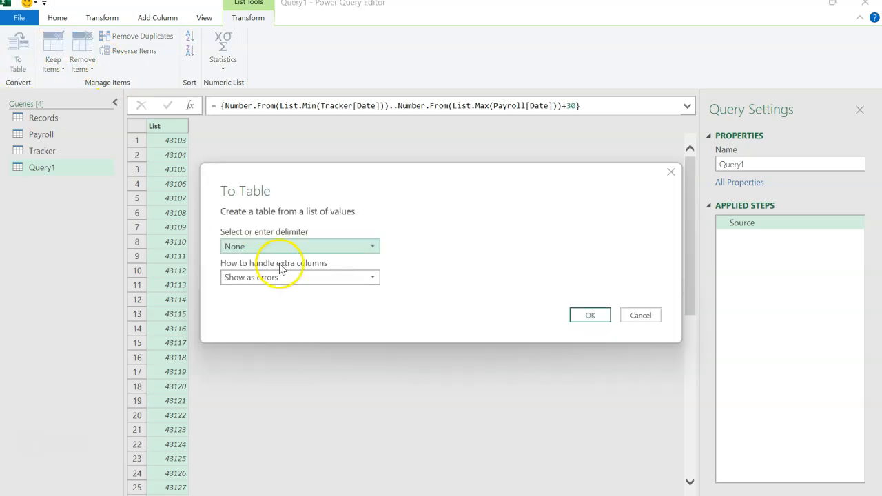
pyautogui.click(585, 315)
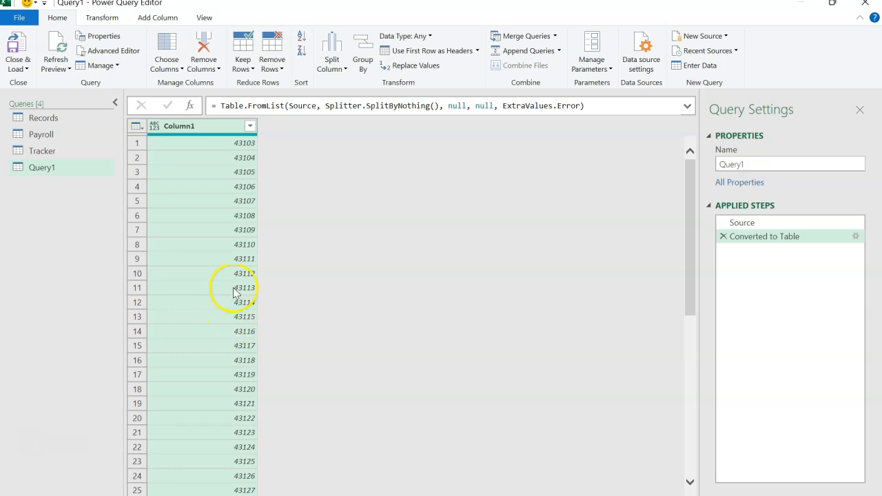
pyautogui.click(154, 128)
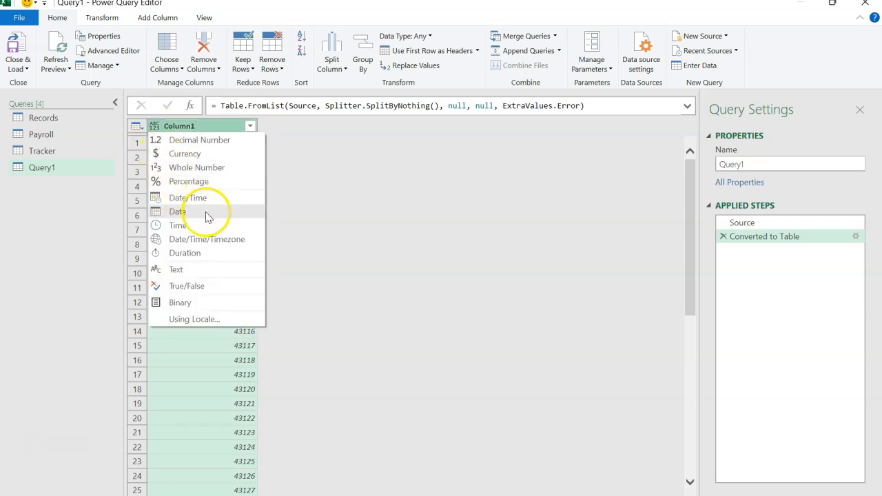
pyautogui.click(177, 212)
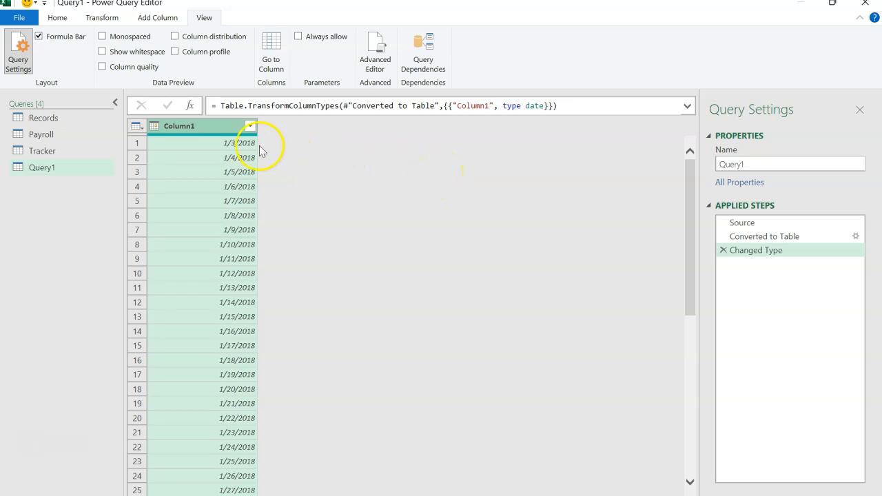
# Rename Query1 as Calendar and rename its Column1 as Date.
pyautogui.click(786, 164)
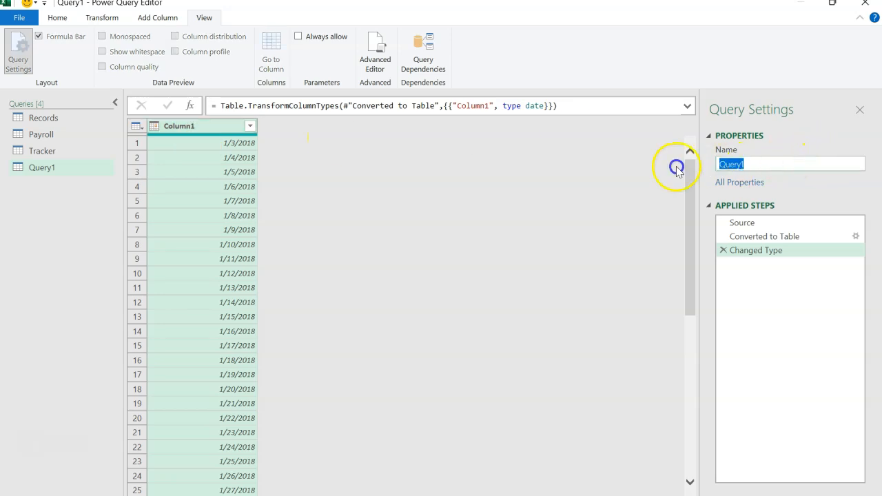
pyautogui.write('Calendar')
pyautogui.click(645, 167)
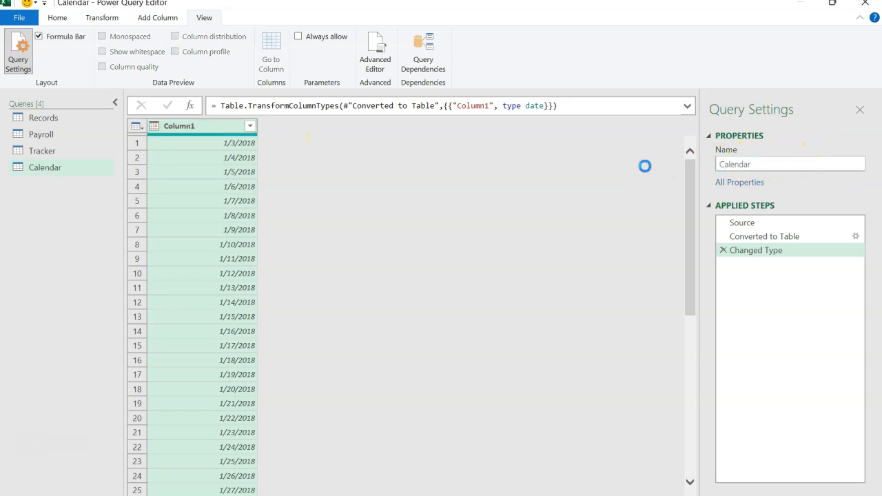
pyautogui.doubleClick(217, 131)
pyautogui.write('Date')
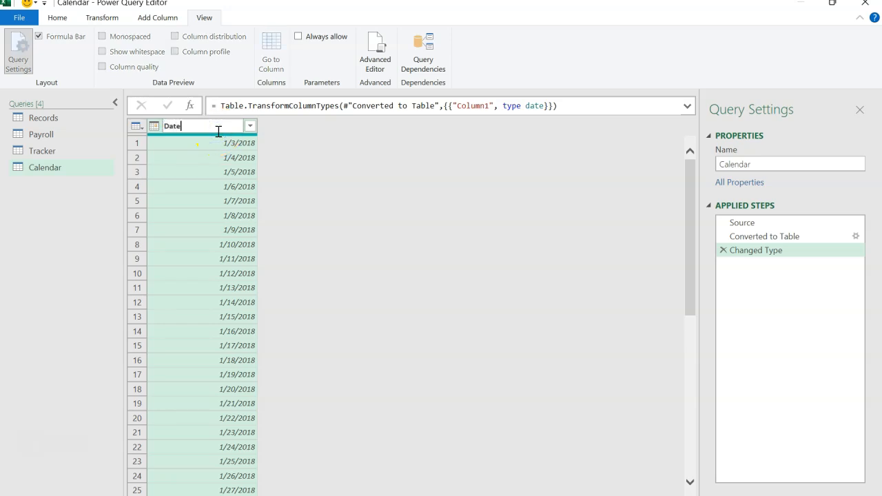
pyautogui.press('Return')
# Add a Year column to the Calendar query, derived from the Date column.
pyautogui.click(217, 131)
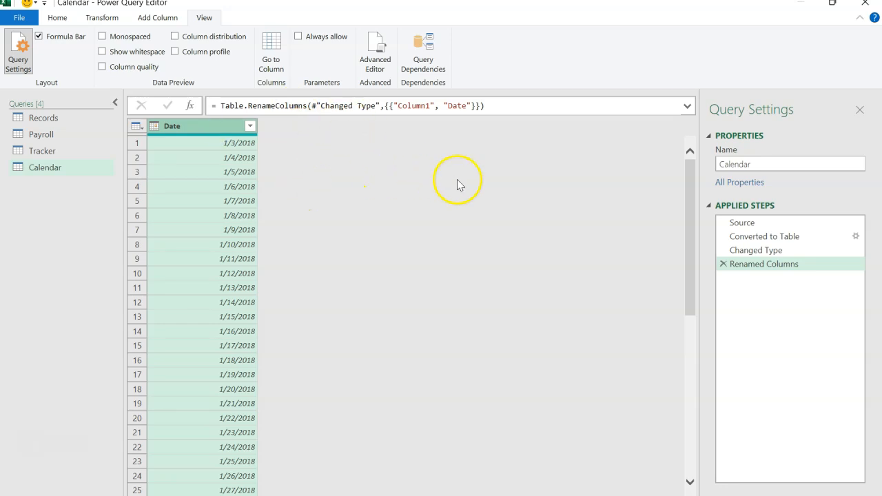
pyautogui.click(162, 17)
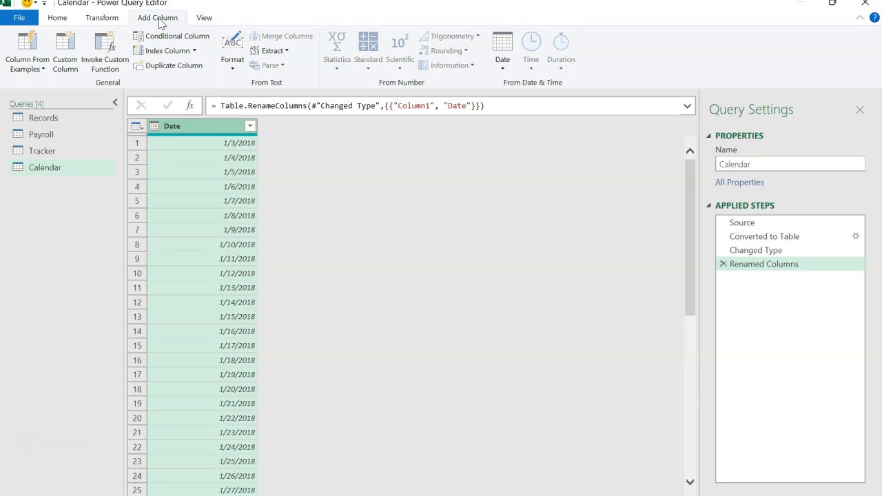
pyautogui.click(500, 55)
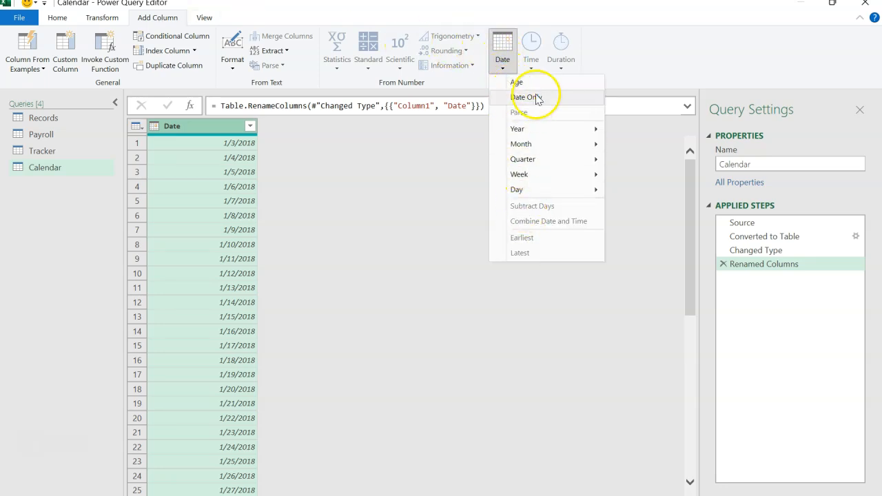
pyautogui.moveTo(532, 131)
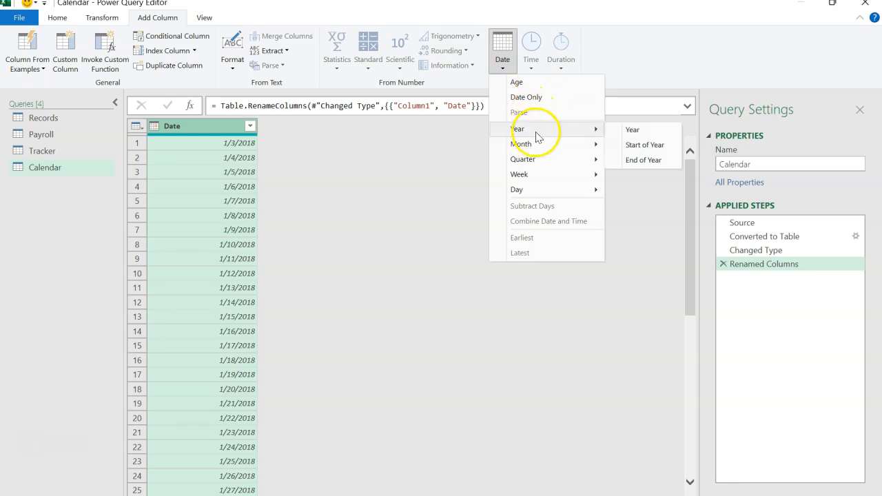
pyautogui.click(625, 133)
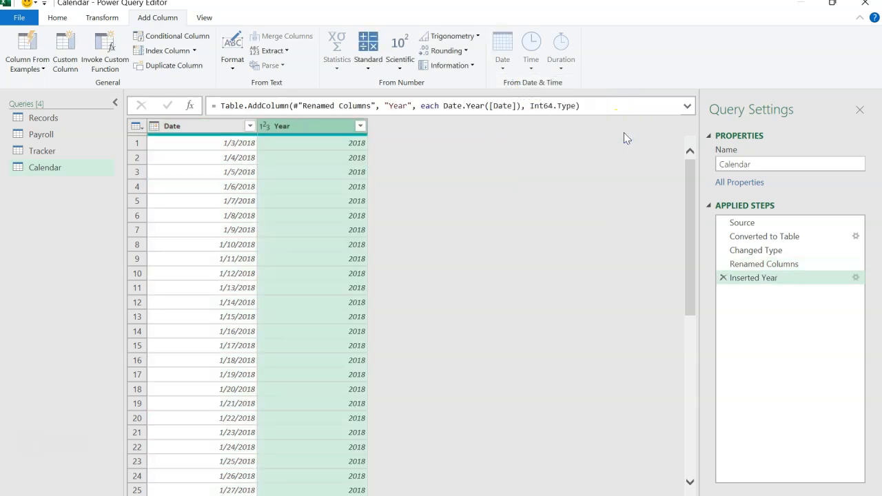
# Add a Month number column to the Calendar query, derived from the Date column.
pyautogui.click(223, 125)
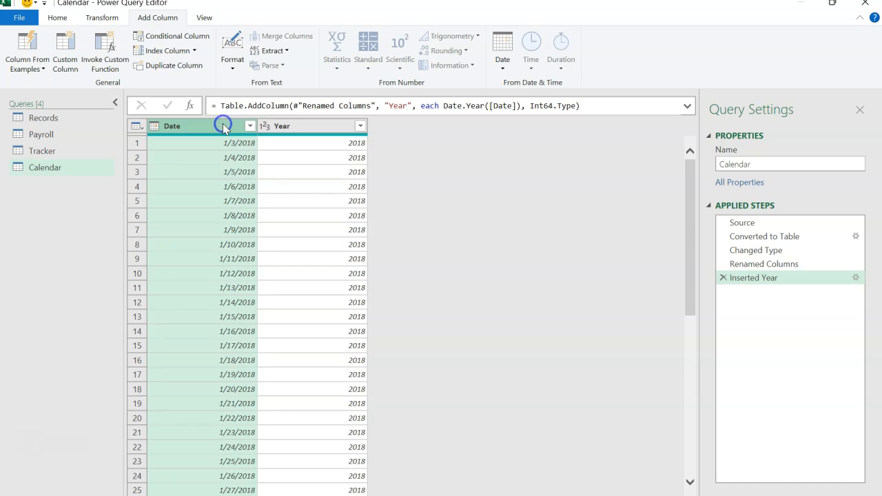
pyautogui.click(501, 56)
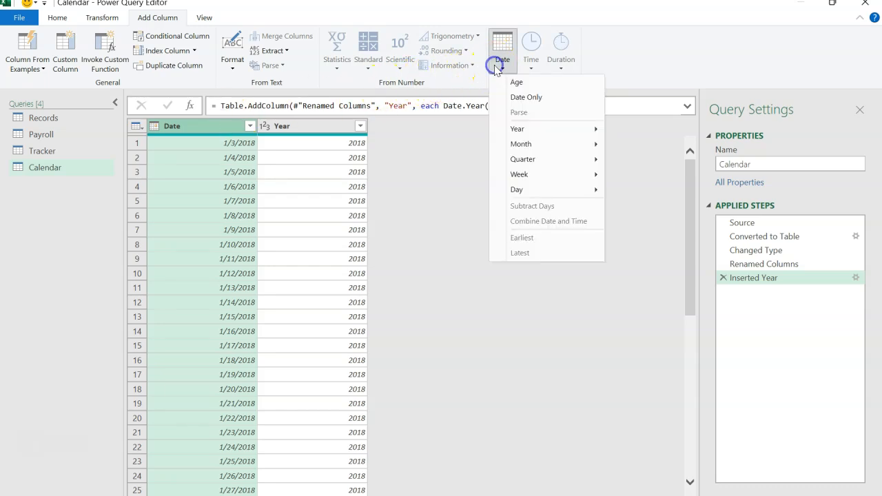
pyautogui.moveTo(538, 149)
pyautogui.click(633, 144)
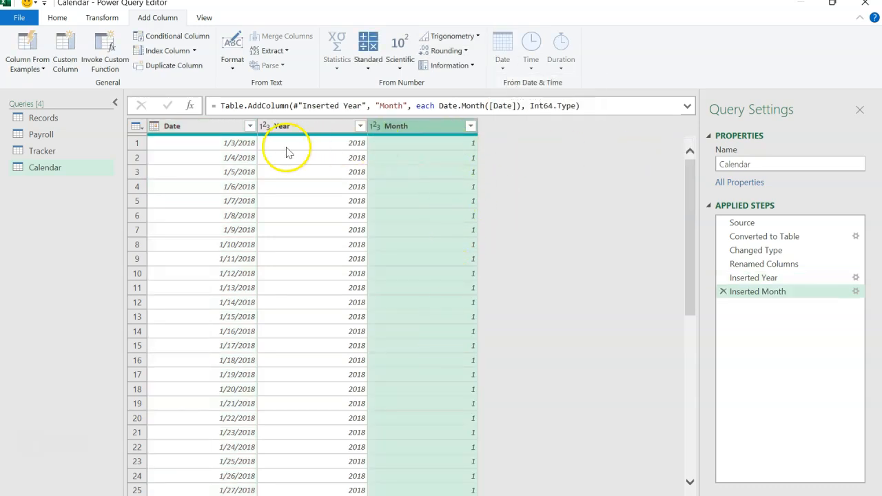
# Add a Name of Month column to the Calendar query, derived from the Date column.
pyautogui.click(228, 128)
pyautogui.click(502, 64)
pyautogui.click(524, 131)
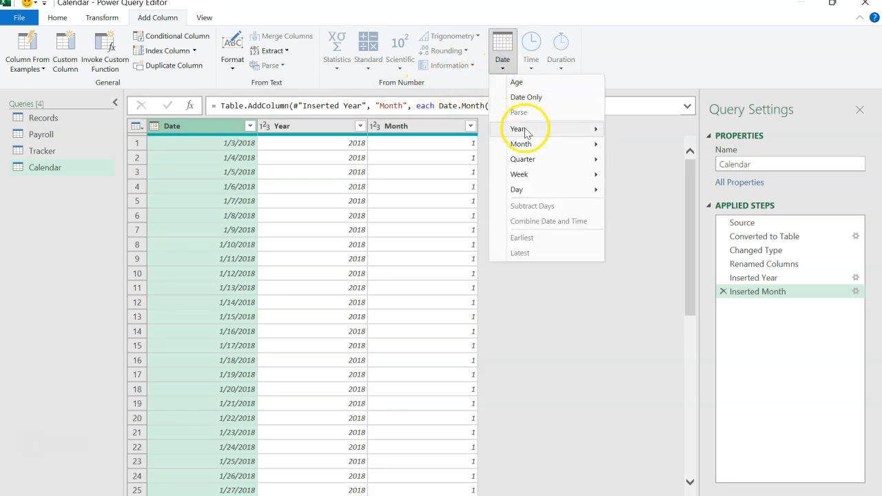
pyautogui.click(533, 145)
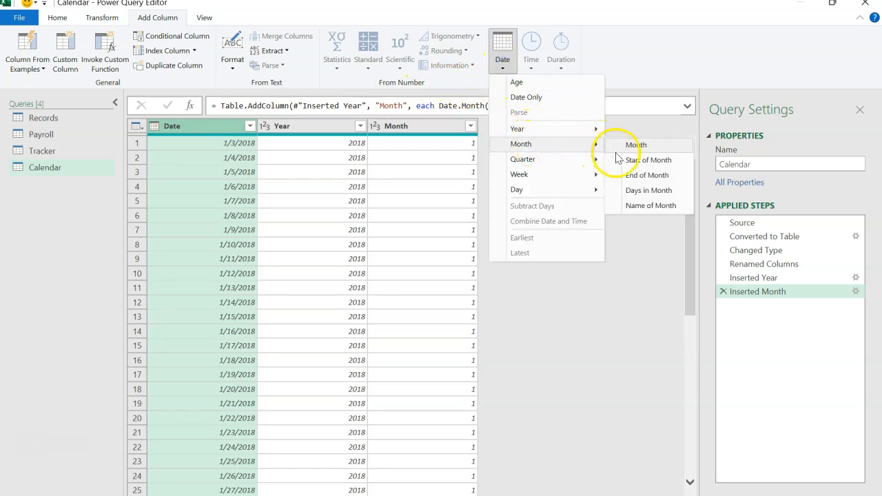
pyautogui.click(640, 205)
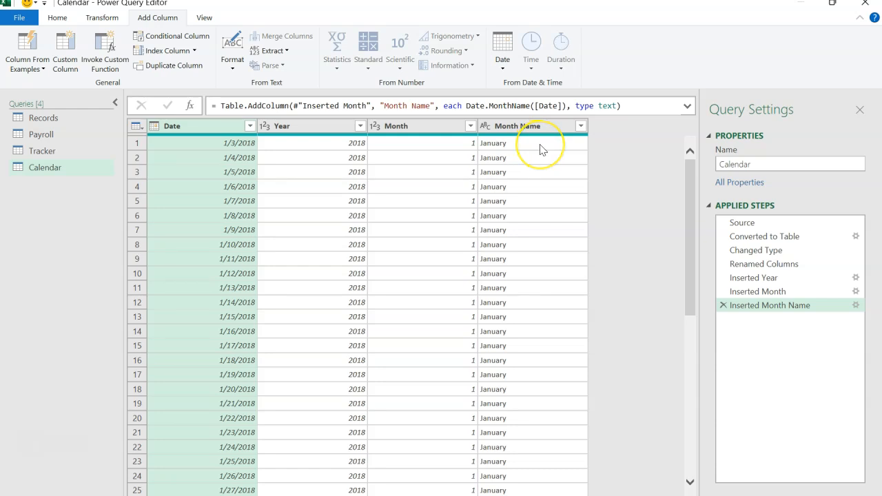
# Shorten the Month Name column's values to their first 3 characters.
pyautogui.click(537, 127)
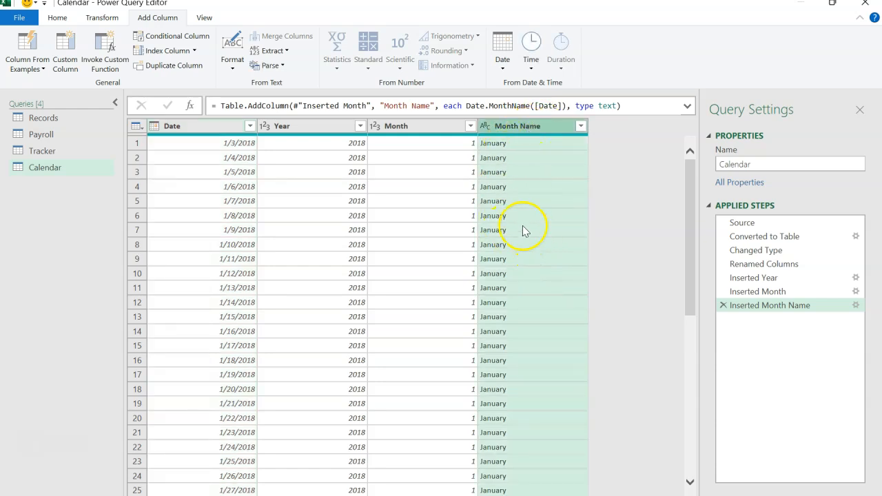
pyautogui.click(116, 19)
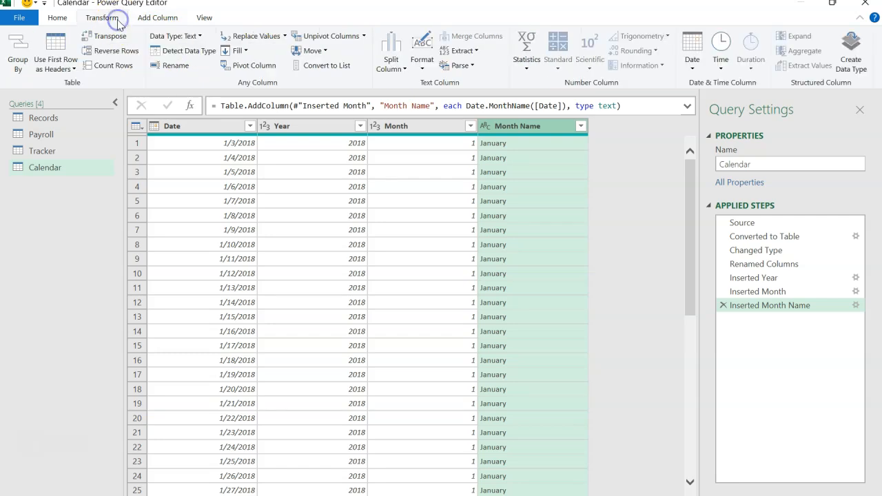
pyautogui.click(460, 51)
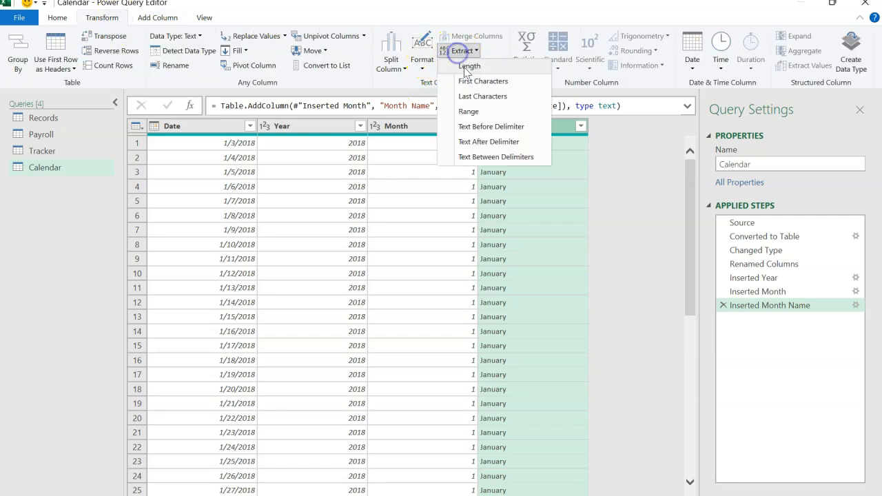
pyautogui.click(468, 81)
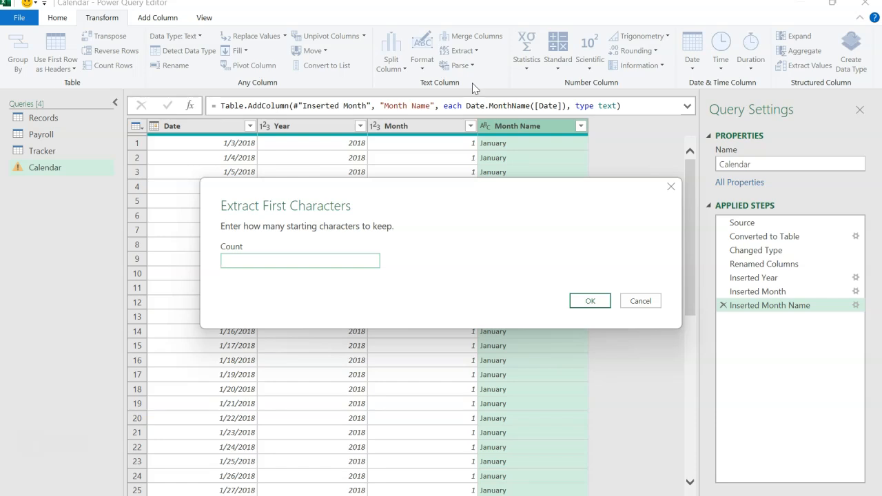
pyautogui.click(594, 301)
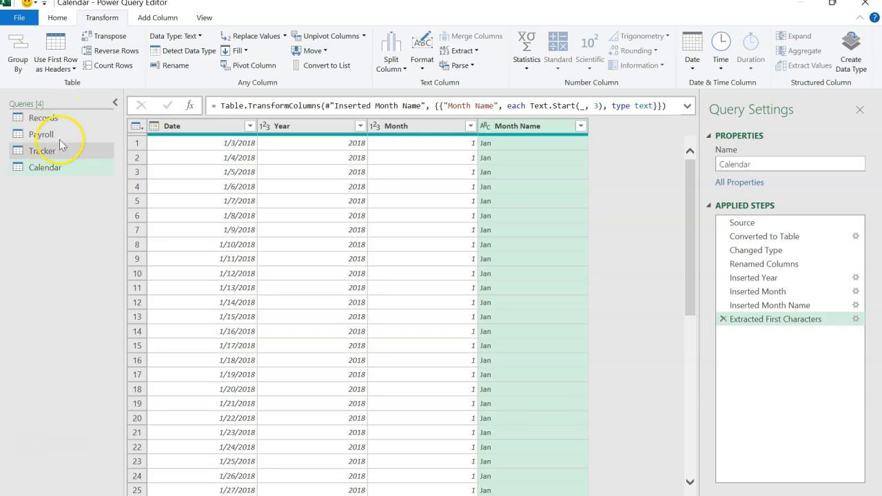
# Review the Records, Calendar, Payroll and Tracker queries by displaying each one's table preview.
pyautogui.keyDown('shift'); pyautogui.click(61, 117); pyautogui.keyUp('shift')
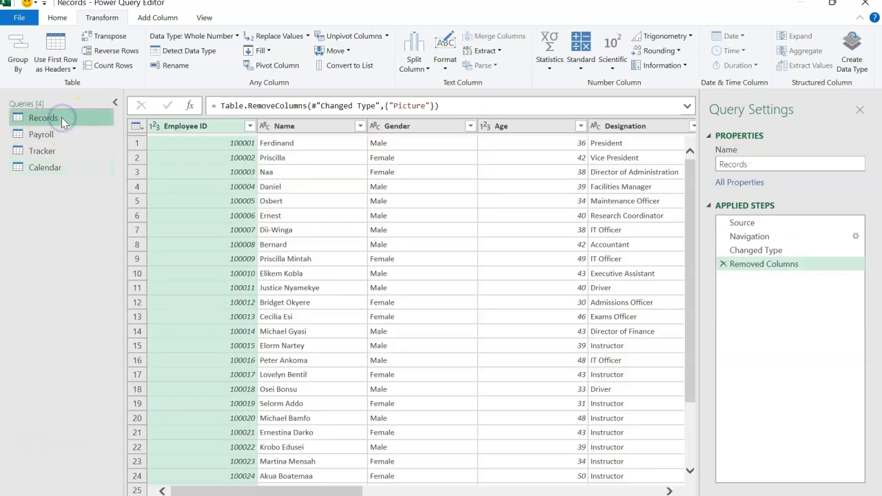
pyautogui.click(59, 167)
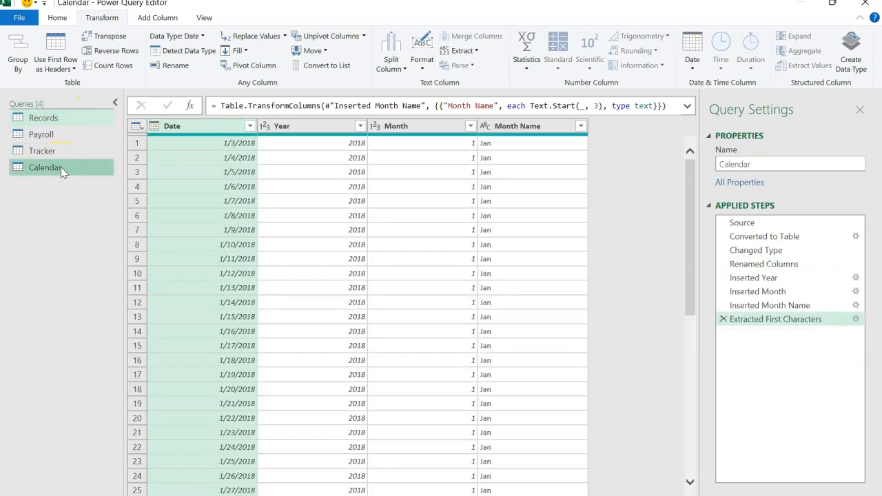
pyautogui.click(55, 137)
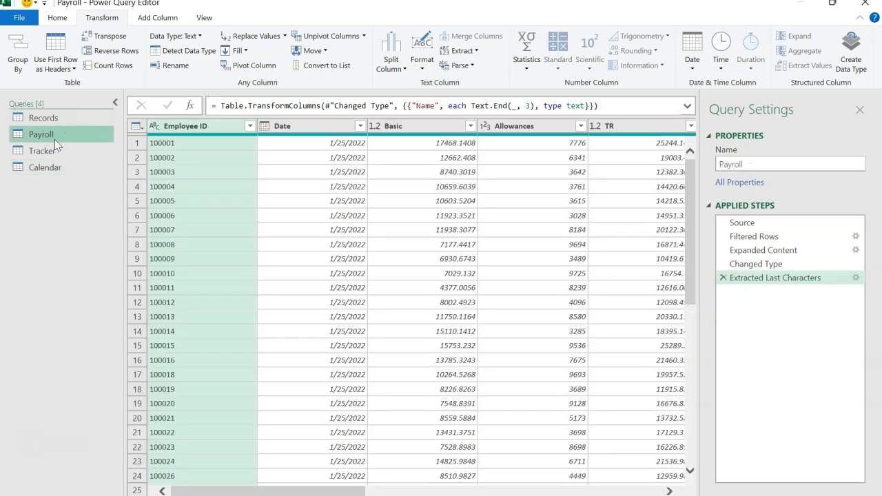
pyautogui.click(54, 155)
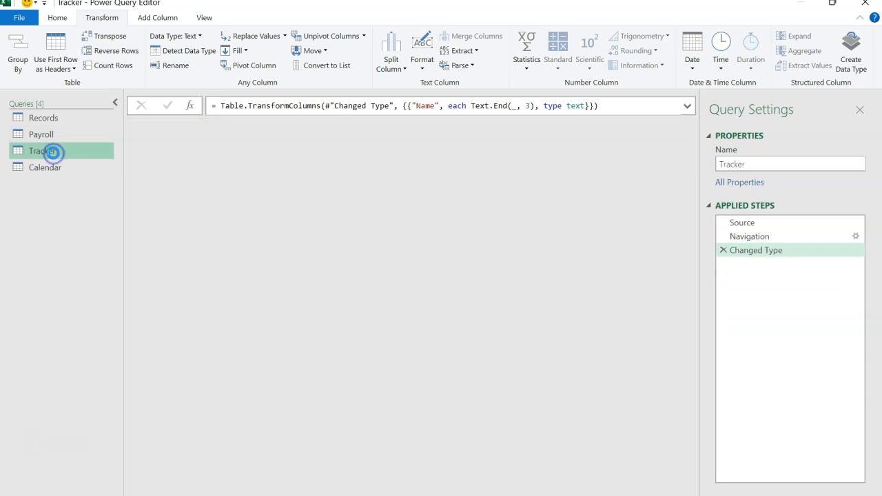
pyautogui.click(57, 138)
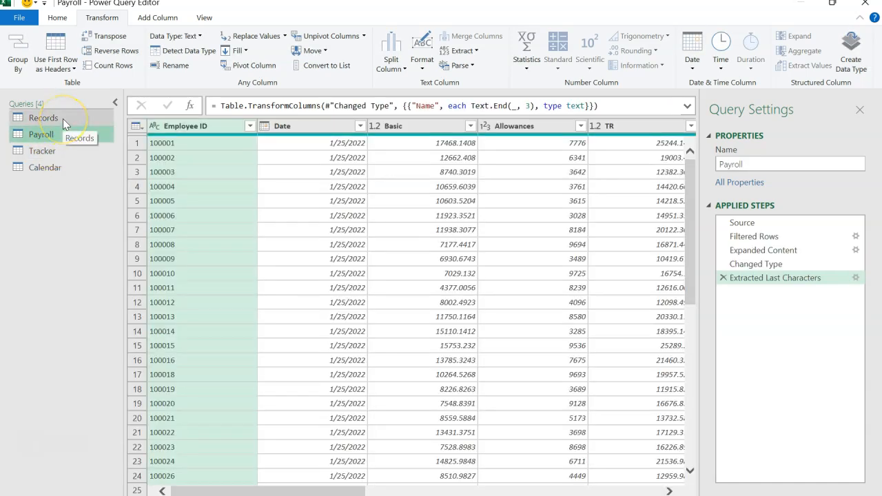
pyautogui.click(62, 119)
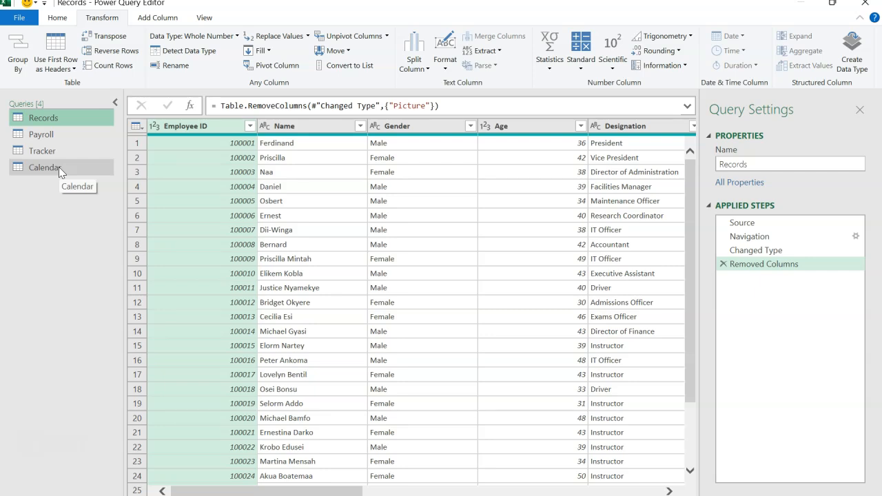
# Close the query editor and load all queries as connection only, adding their data to the Data Model.
pyautogui.click(62, 20)
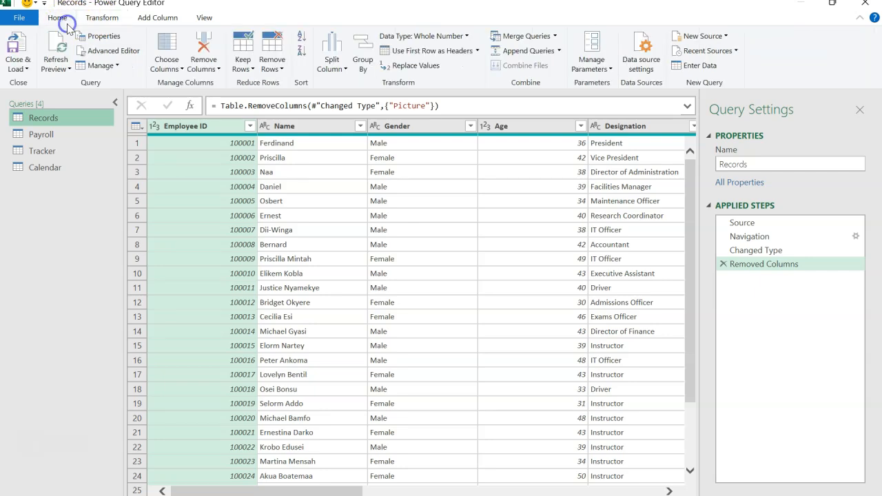
pyautogui.click(18, 66)
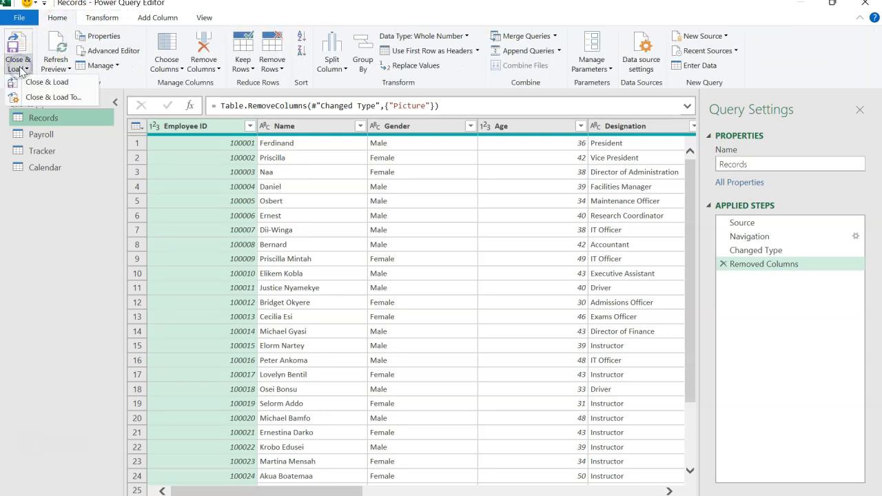
pyautogui.click(48, 100)
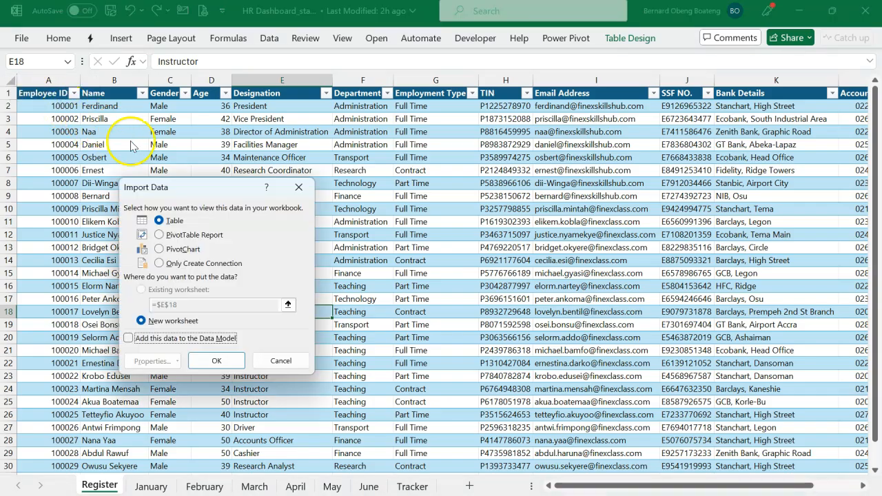
pyautogui.moveTo(149, 188); pyautogui.dragTo(223, 172)
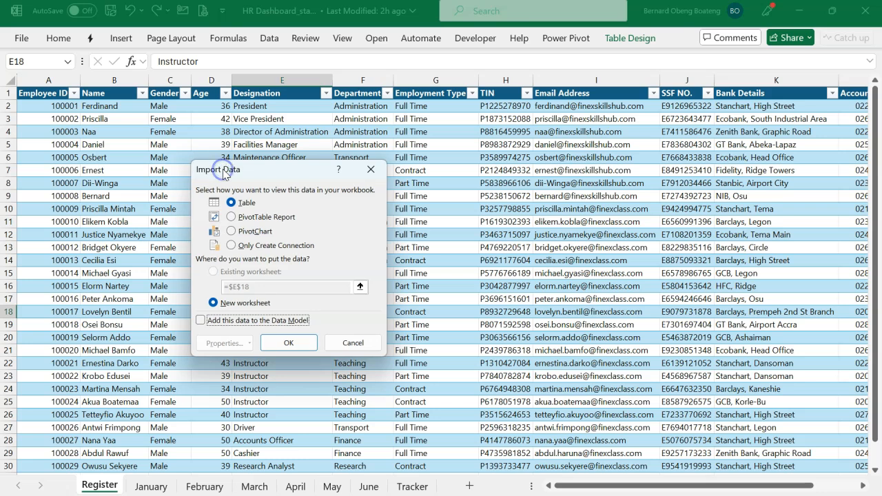
pyautogui.click(231, 246)
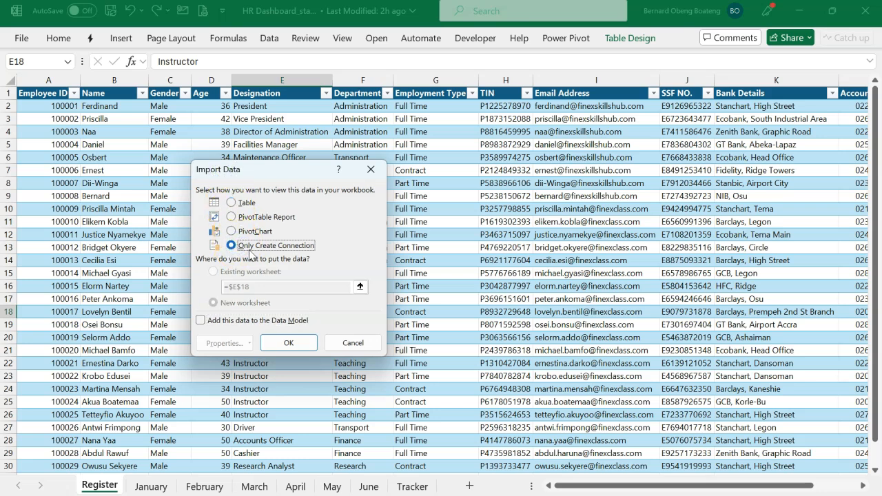
pyautogui.click(200, 321)
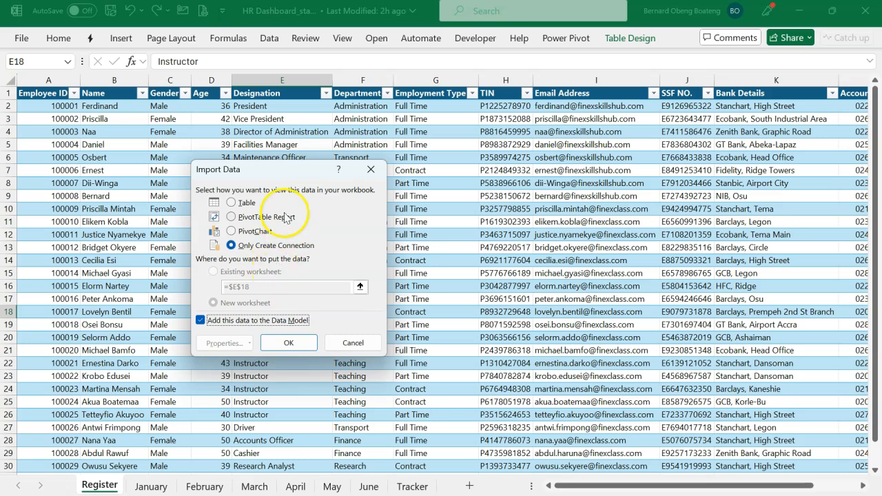
pyautogui.click(284, 341)
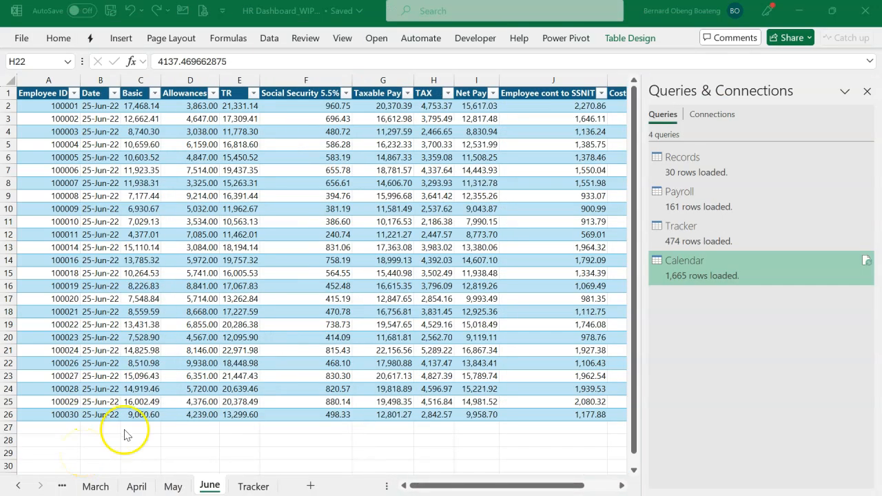
# Open the workbook's data model in Power Pivot and display the Tracker and Calendar tables.
pyautogui.click(397, 289)
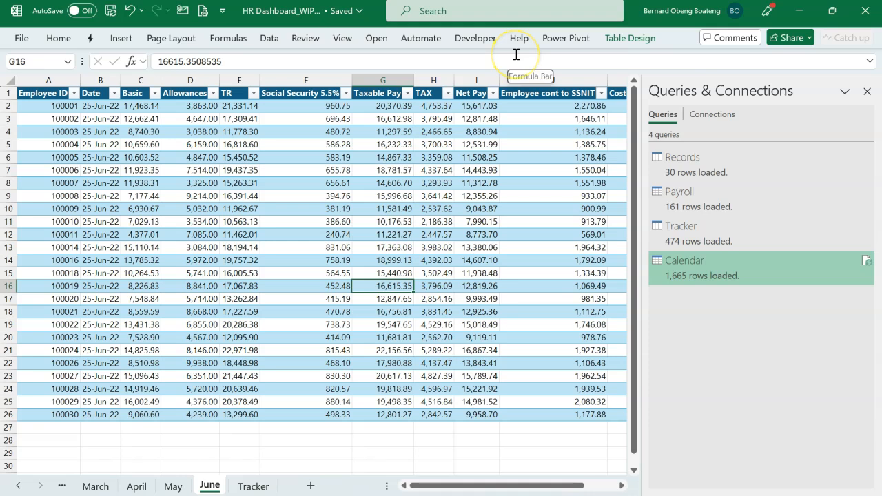
pyautogui.click(561, 39)
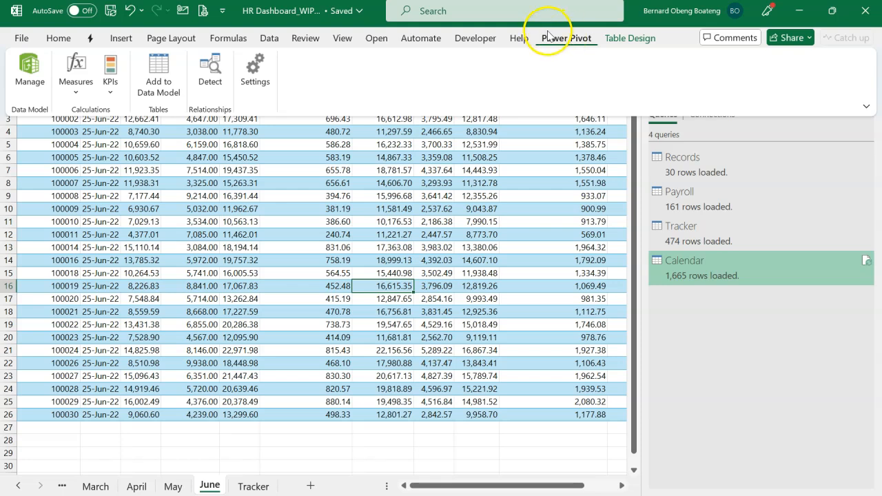
pyautogui.click(271, 41)
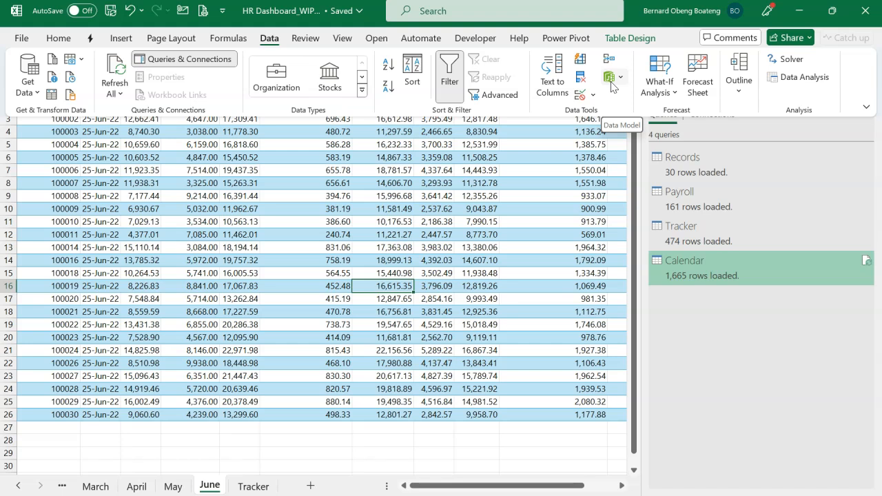
pyautogui.click(567, 39)
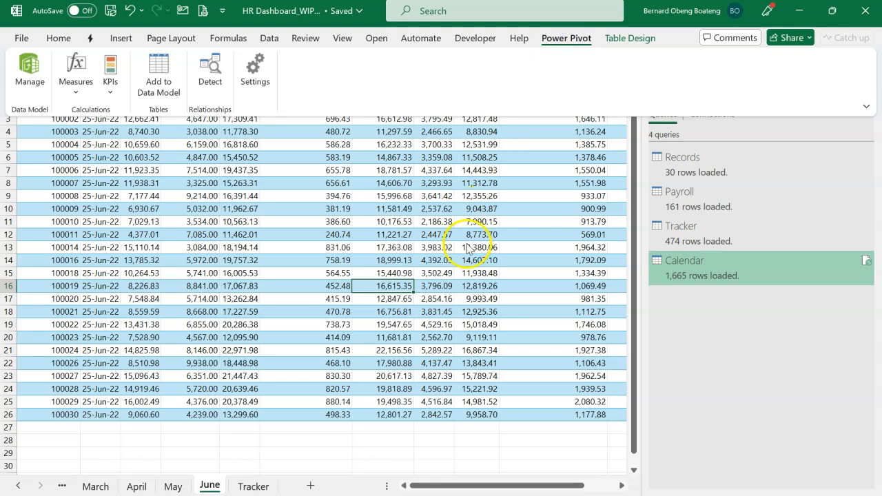
pyautogui.click(31, 69)
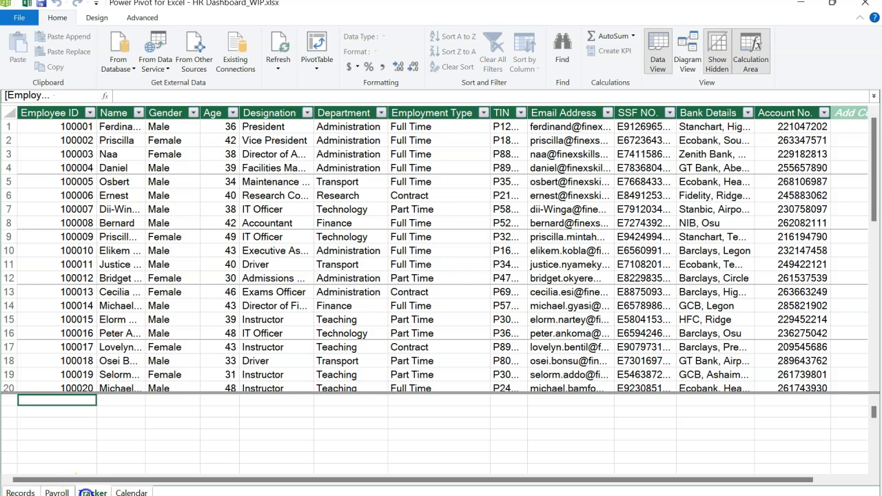
pyautogui.click(92, 492)
pyautogui.click(131, 492)
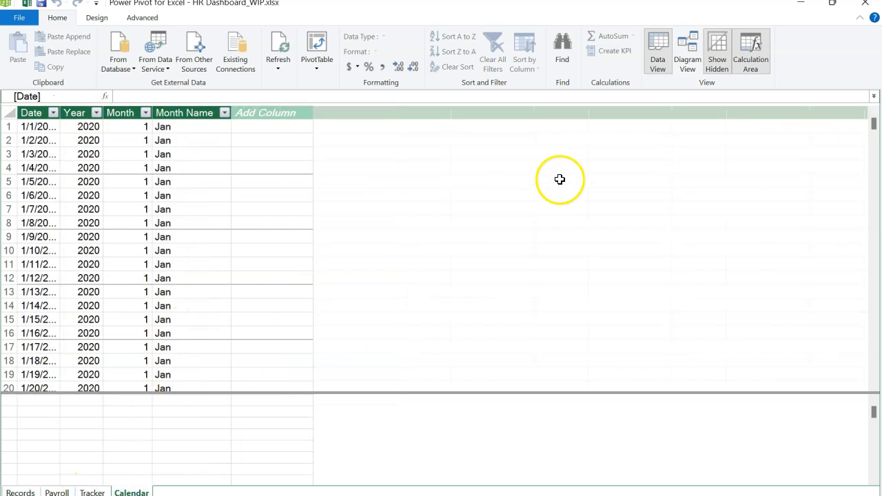
# Show the data model as a diagram and arrange Records and Calendar side by side above Tracker and Payroll.
pyautogui.click(688, 63)
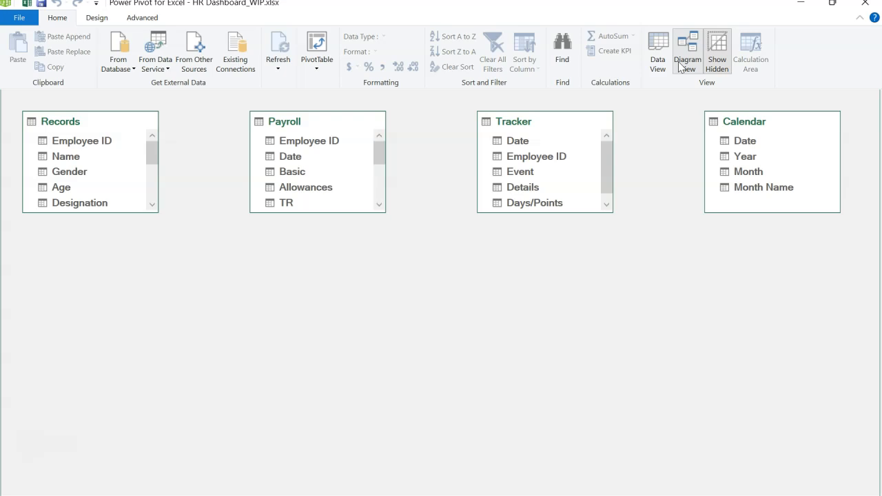
pyautogui.click(311, 123)
pyautogui.moveTo(312, 122); pyautogui.dragTo(534, 298)
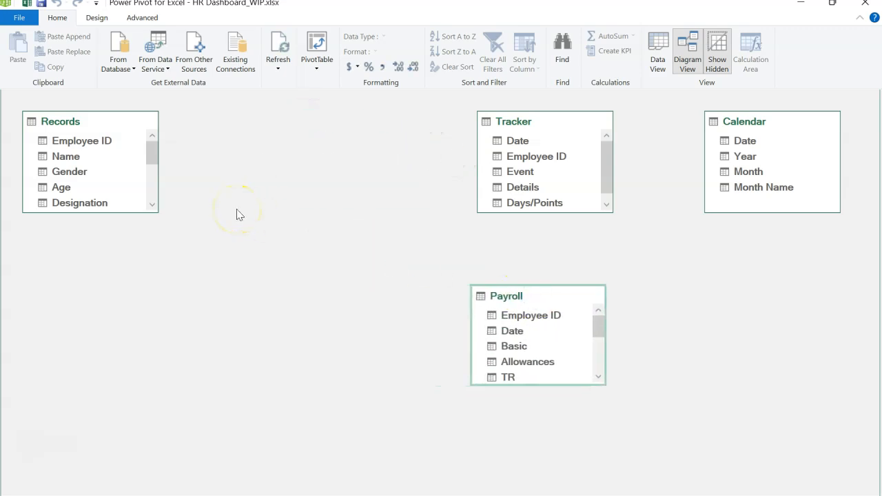
pyautogui.moveTo(507, 122); pyautogui.dragTo(329, 295)
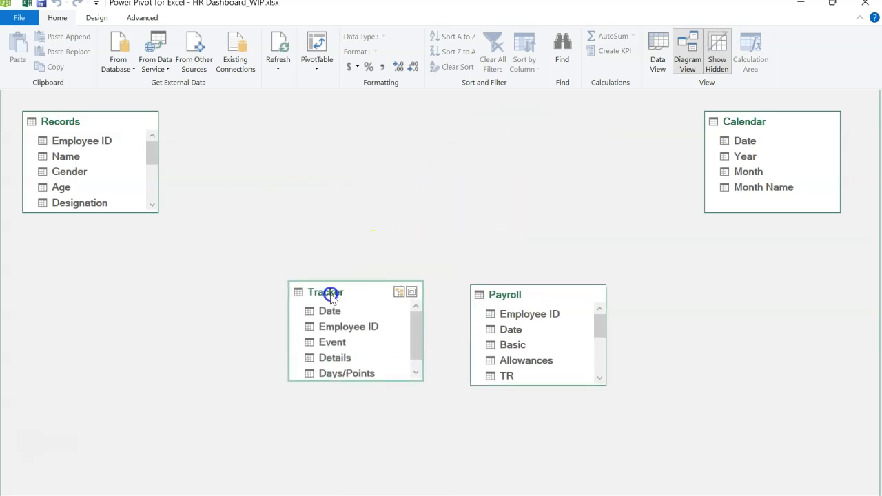
pyautogui.moveTo(74, 125); pyautogui.dragTo(323, 128)
pyautogui.moveTo(764, 125); pyautogui.dragTo(557, 131)
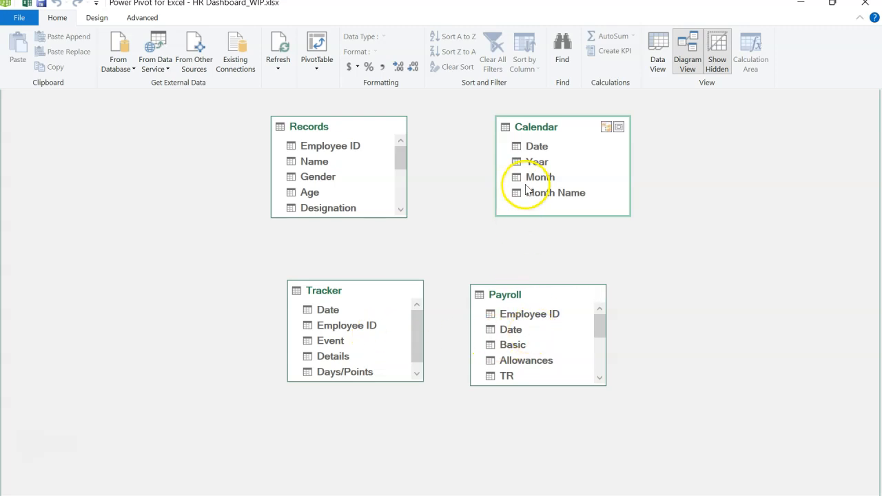
# Relate Tracker to Records through Employee ID and to Calendar through Date.
pyautogui.click(329, 310)
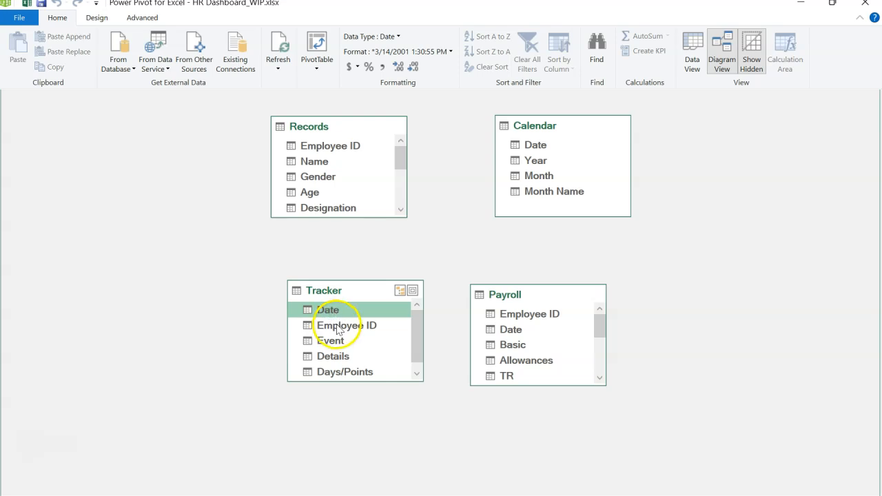
pyautogui.click(338, 327)
pyautogui.moveTo(338, 328); pyautogui.dragTo(346, 144)
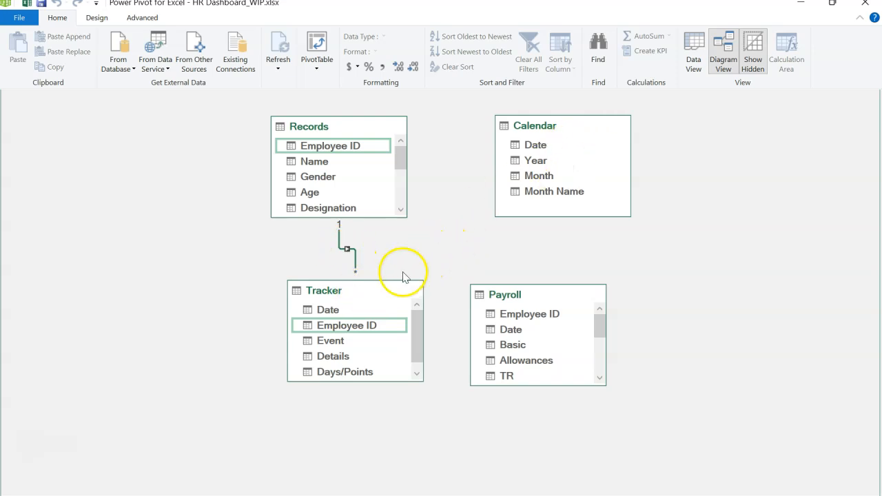
pyautogui.click(335, 312)
pyautogui.moveTo(335, 312); pyautogui.dragTo(511, 148)
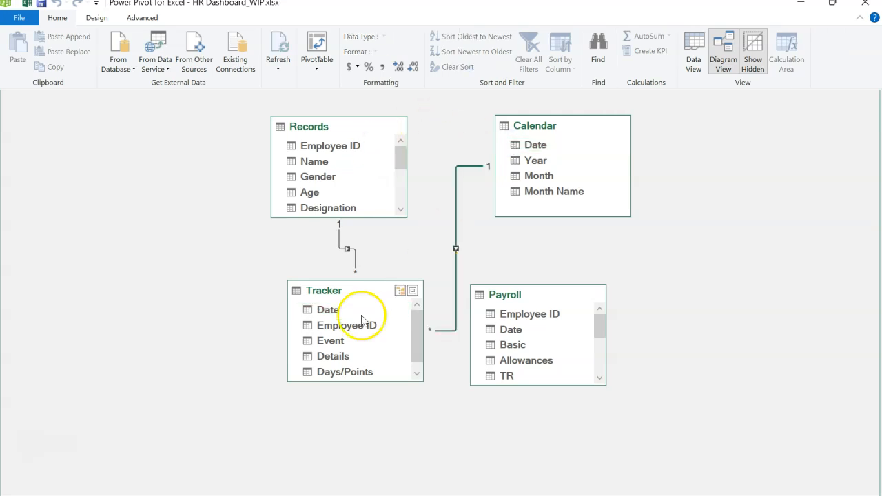
# Relate Payroll to Records through Employee ID and to Calendar through Date.
pyautogui.click(518, 315)
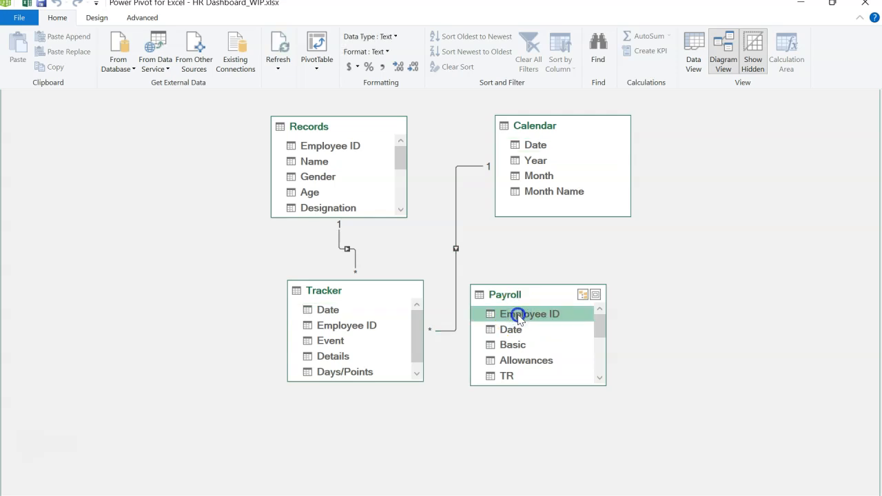
pyautogui.moveTo(519, 315); pyautogui.dragTo(359, 147)
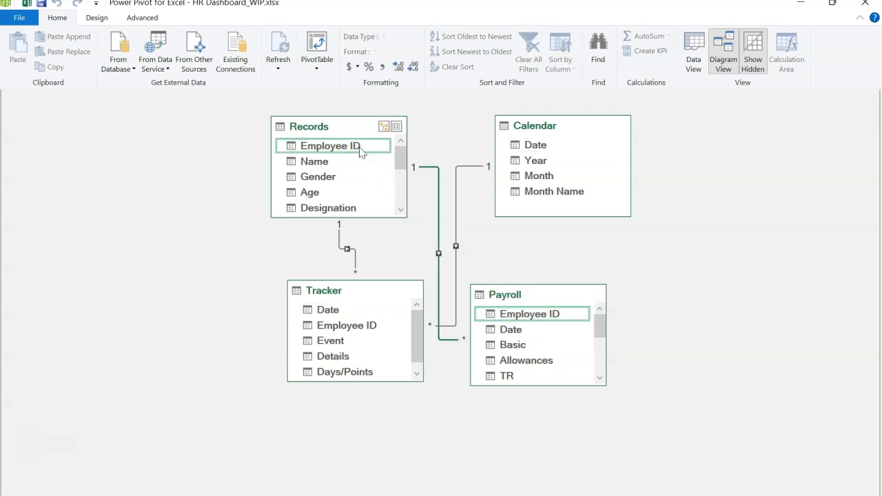
pyautogui.click(508, 332)
pyautogui.moveTo(507, 331); pyautogui.dragTo(532, 145)
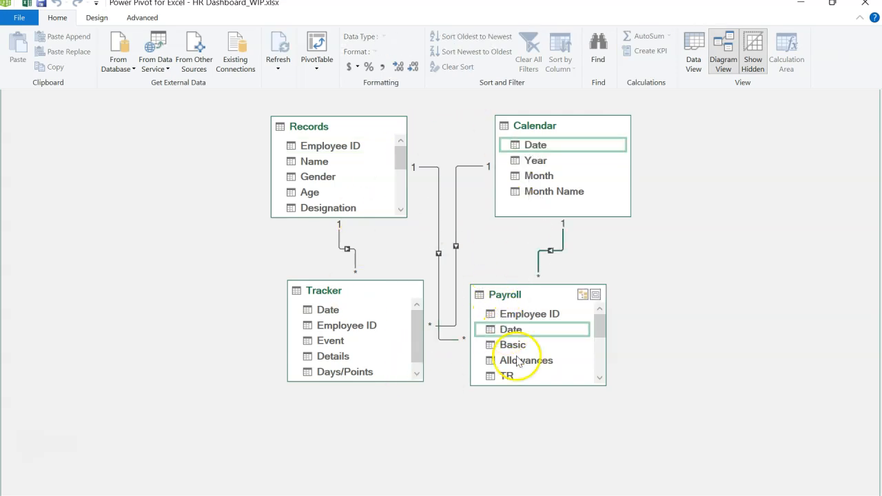
pyautogui.click(619, 261)
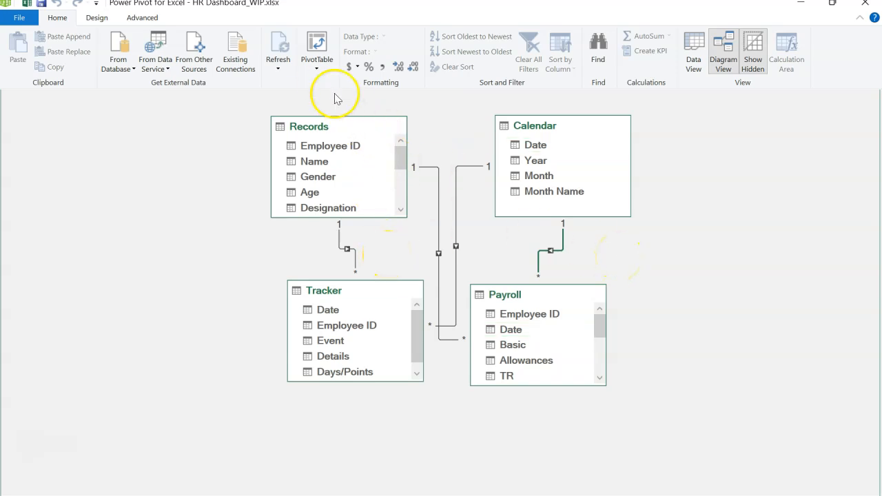
pyautogui.click(317, 70)
pyautogui.click(229, 122)
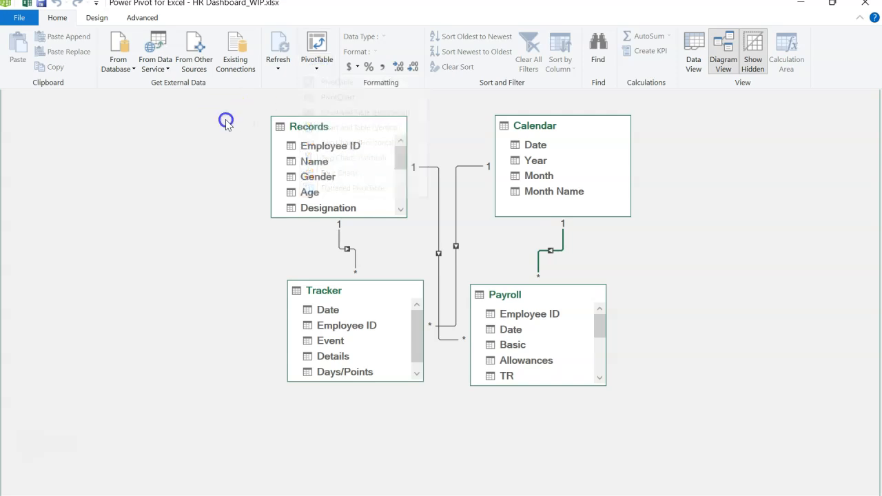
pyautogui.click(335, 253)
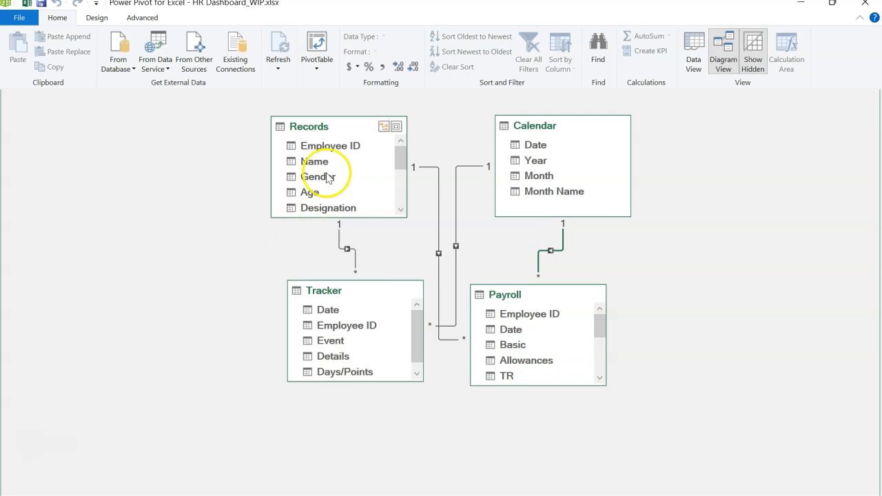
# Create a PivotTable from the data model on a new worksheet.
pyautogui.click(316, 66)
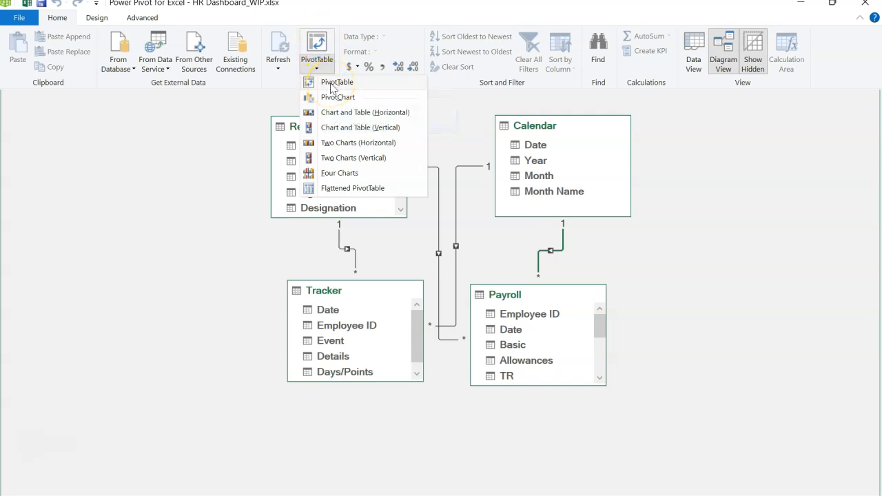
pyautogui.click(331, 84)
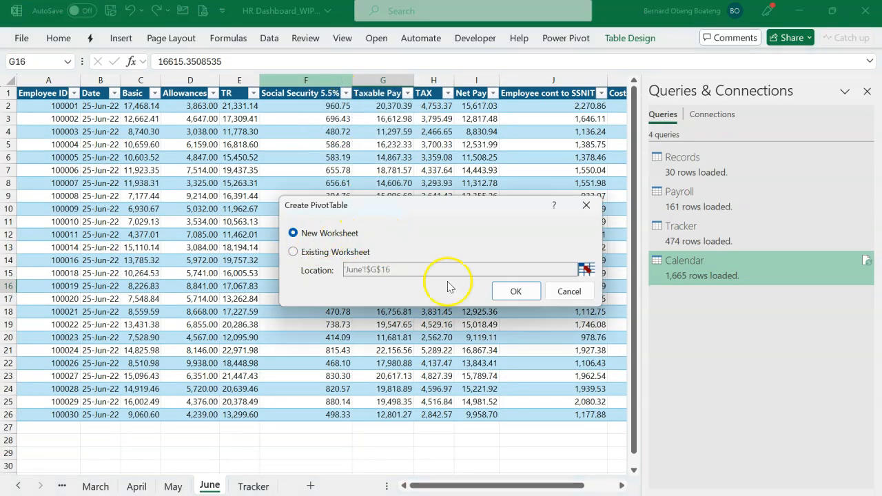
pyautogui.click(510, 292)
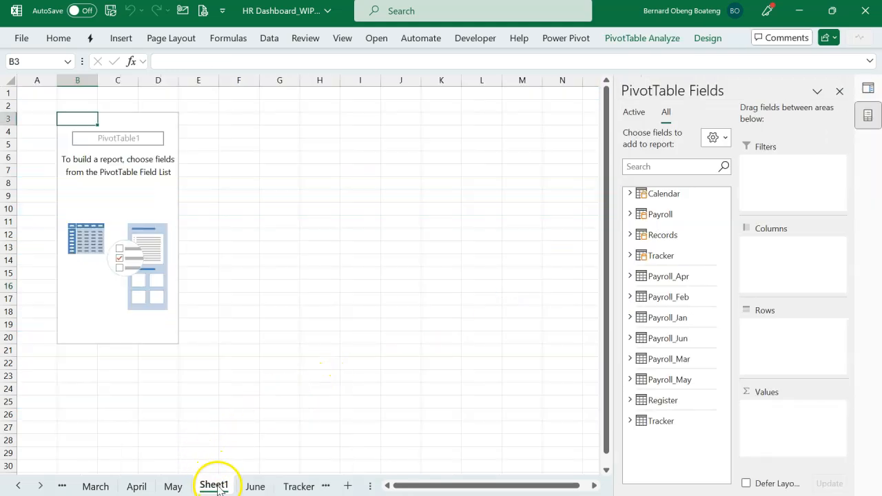
# Rename the new PivotTable worksheet as Calculations.
pyautogui.click(272, 295)
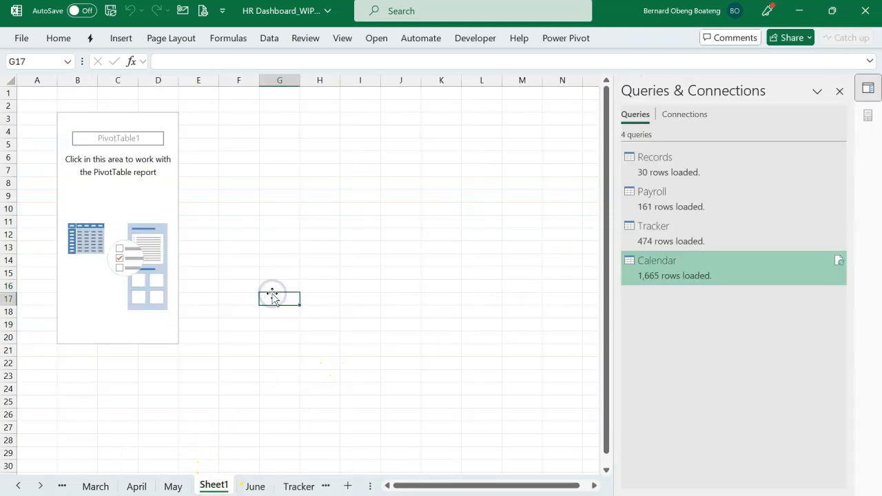
pyautogui.hotkey('alt', 'h')
pyautogui.write('orcALCU')
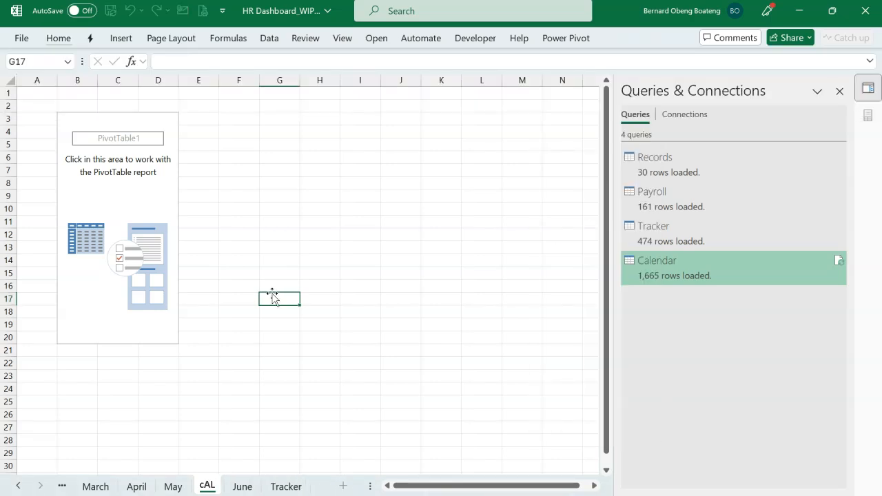
pyautogui.press('BackSpace')
pyautogui.press('BackSpace')
pyautogui.press('BackSpace')
pyautogui.press('BackSpace')
pyautogui.press('BackSpace')
pyautogui.write('Calu')
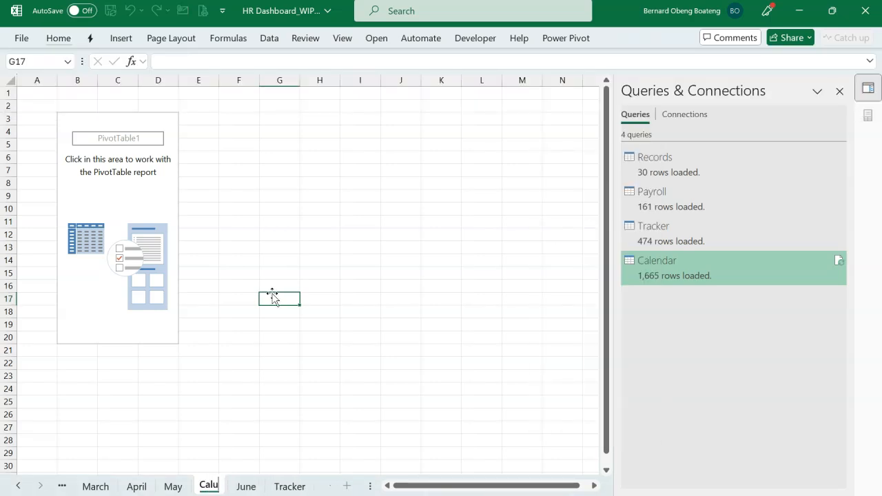
pyautogui.press('BackSpace')
pyautogui.write('culations')
pyautogui.press('Return')
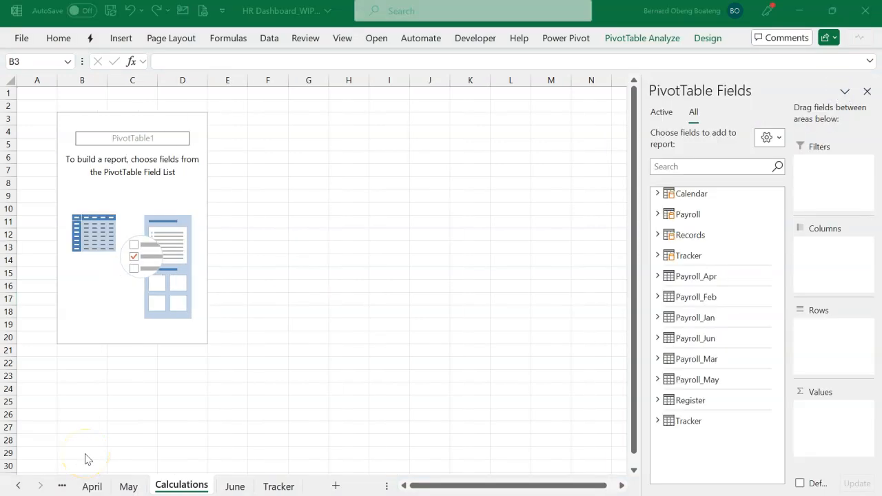
# Add the Name field from Records to the PivotTable values as a count.
pyautogui.click(265, 321)
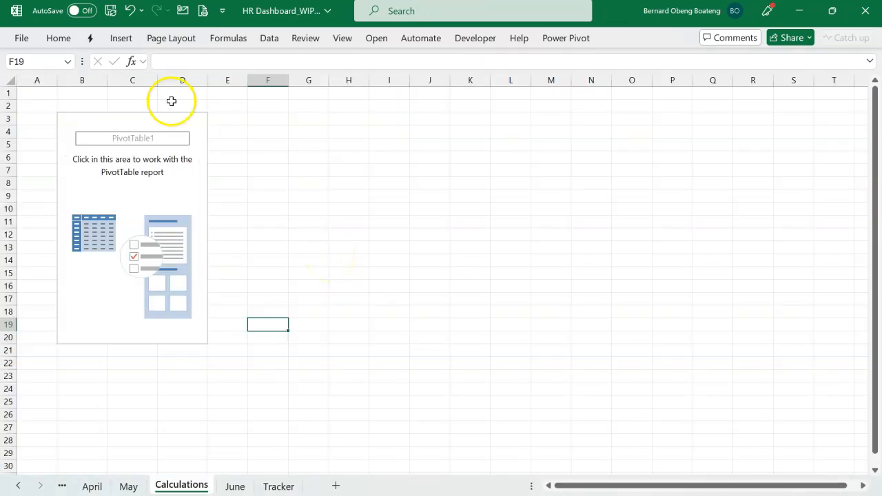
pyautogui.click(92, 119)
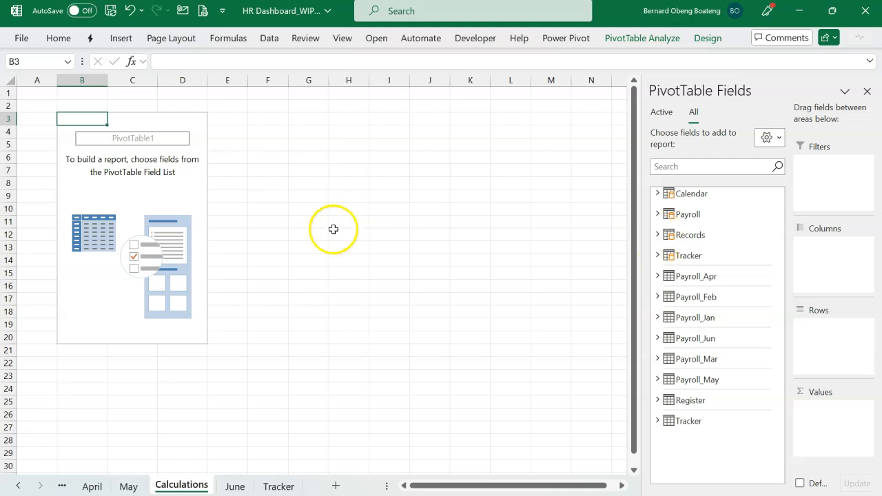
pyautogui.click(657, 235)
pyautogui.moveTo(700, 266); pyautogui.dragTo(741, 313)
pyautogui.moveTo(817, 416); pyautogui.dragTo(817, 415)
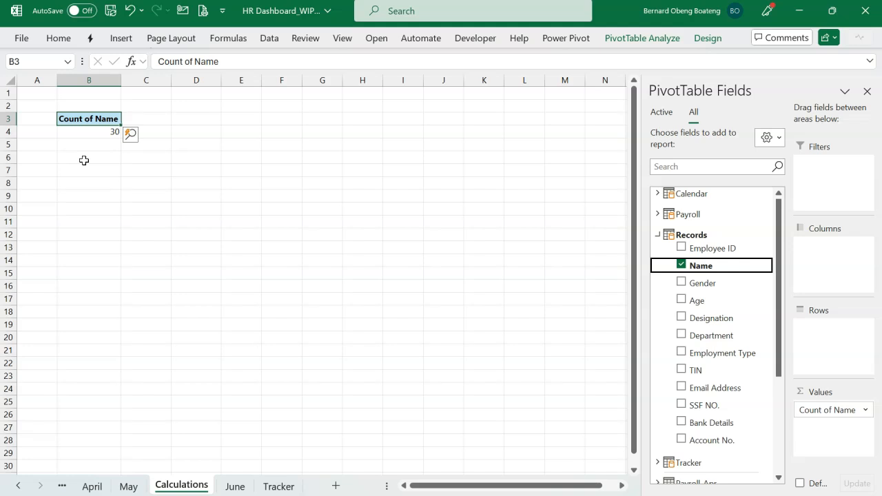
# Filter the Event column on the Tracker sheet to Exit only and return to the Calculations sheet.
pyautogui.click(278, 486)
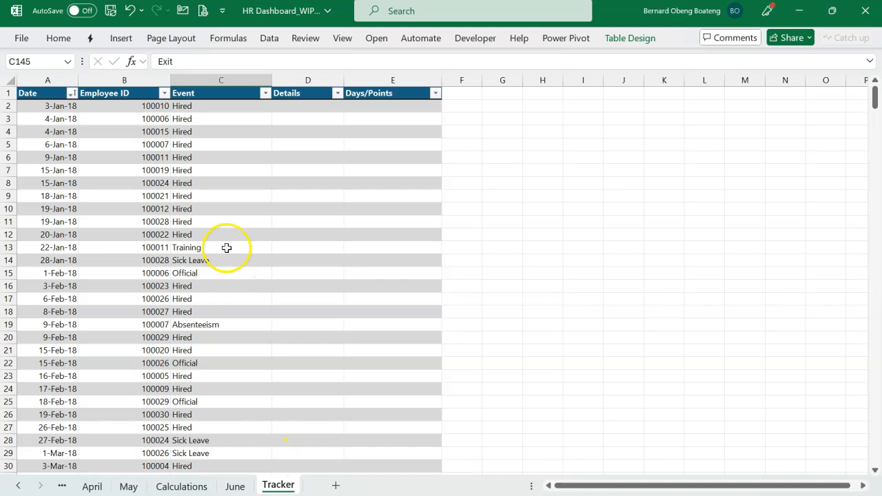
pyautogui.click(268, 97)
pyautogui.click(138, 273)
pyautogui.click(132, 311)
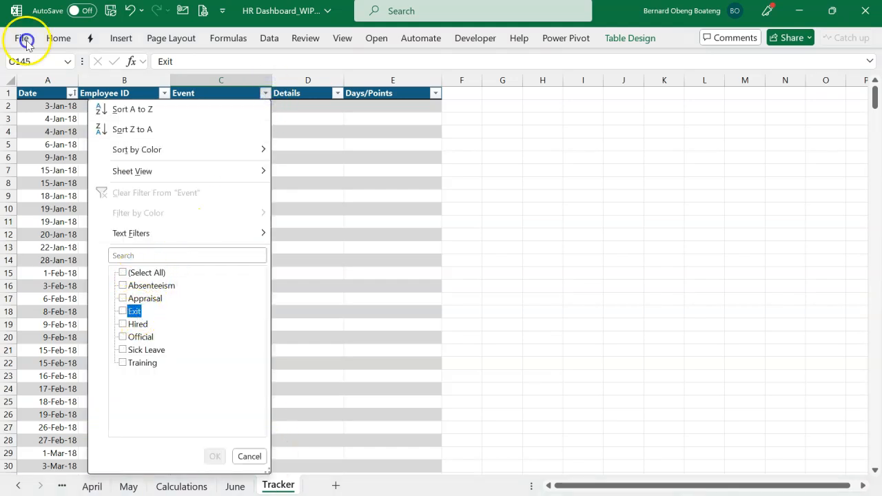
pyautogui.click(214, 456)
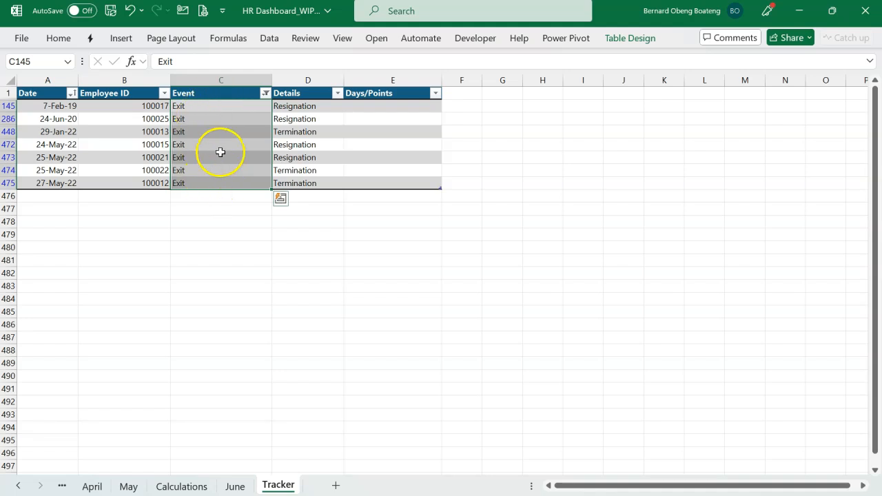
pyautogui.click(199, 486)
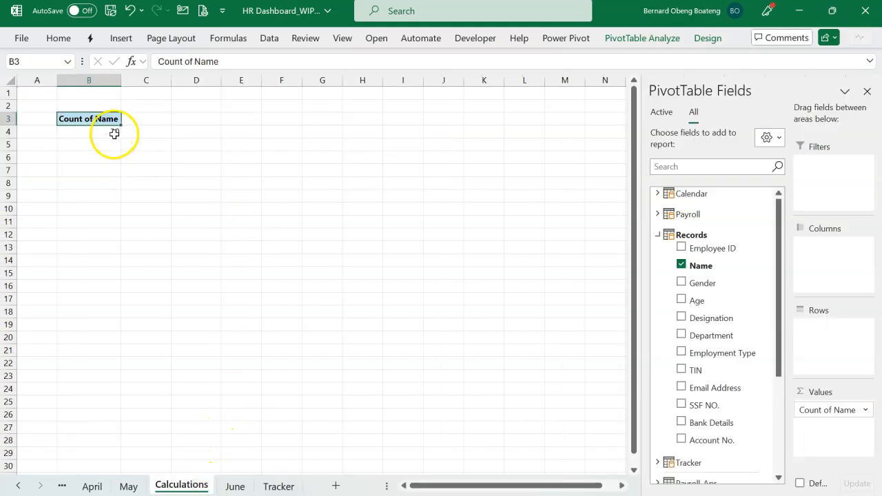
# Remove the Name field from the PivotTable and collapse the Records table in the field list.
pyautogui.moveTo(115, 133)
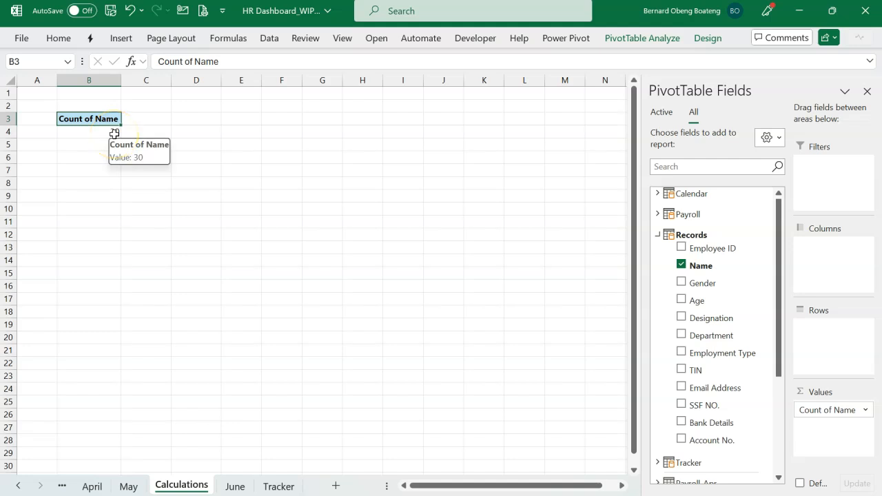
pyautogui.click(114, 133)
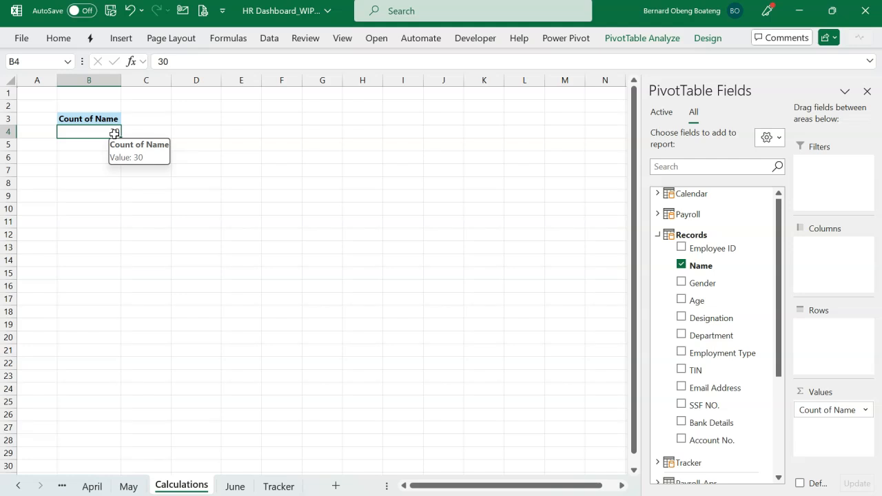
pyautogui.click(680, 268)
pyautogui.click(658, 236)
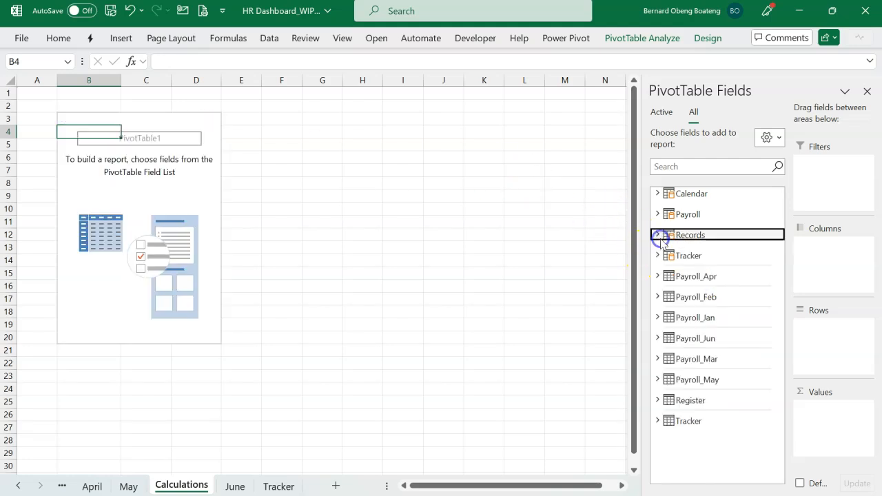
# Add the Event field from the Tracker data model table to the PivotTable's values as a count and to its rows.
pyautogui.click(658, 256)
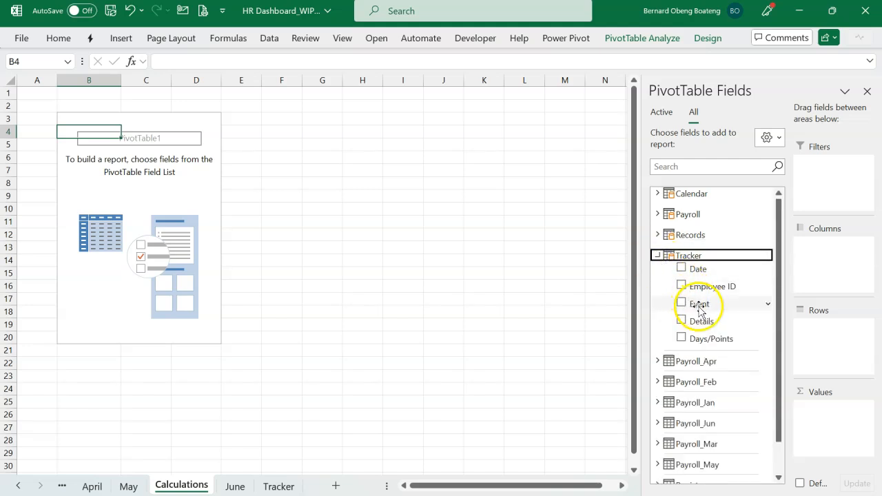
pyautogui.moveTo(699, 310); pyautogui.dragTo(712, 323)
pyautogui.moveTo(791, 380); pyautogui.dragTo(820, 412)
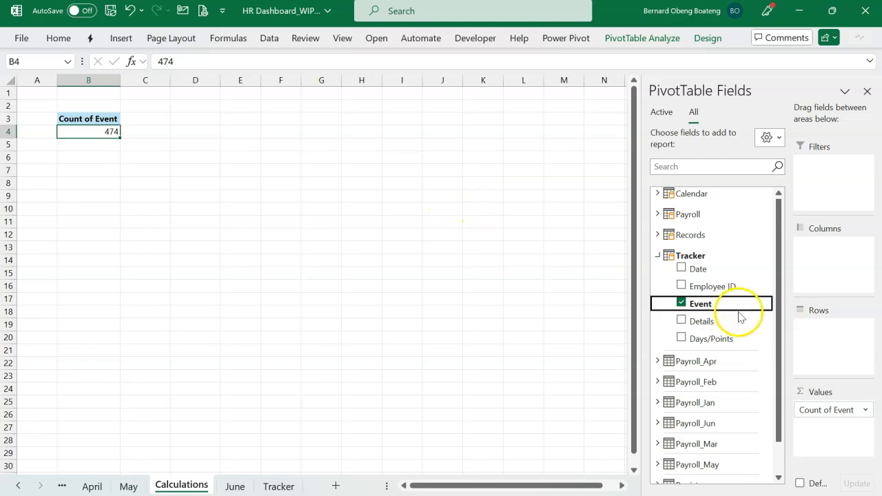
pyautogui.moveTo(718, 306); pyautogui.dragTo(808, 332)
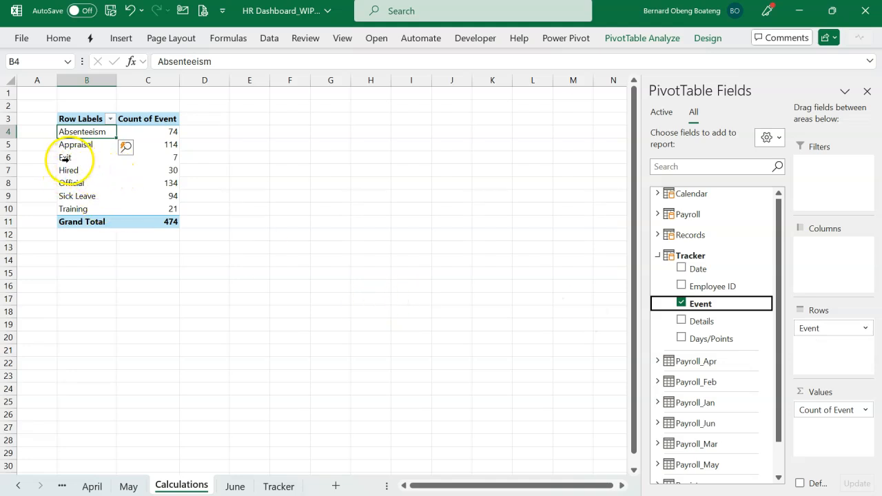
# Filter the PivotTable's row labels to show only the Exit and Hired events.
pyautogui.click(109, 120)
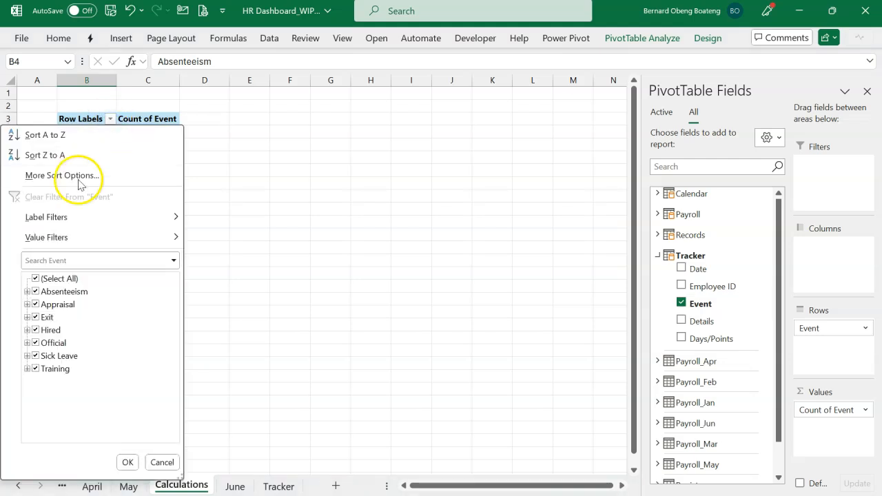
pyautogui.click(34, 279)
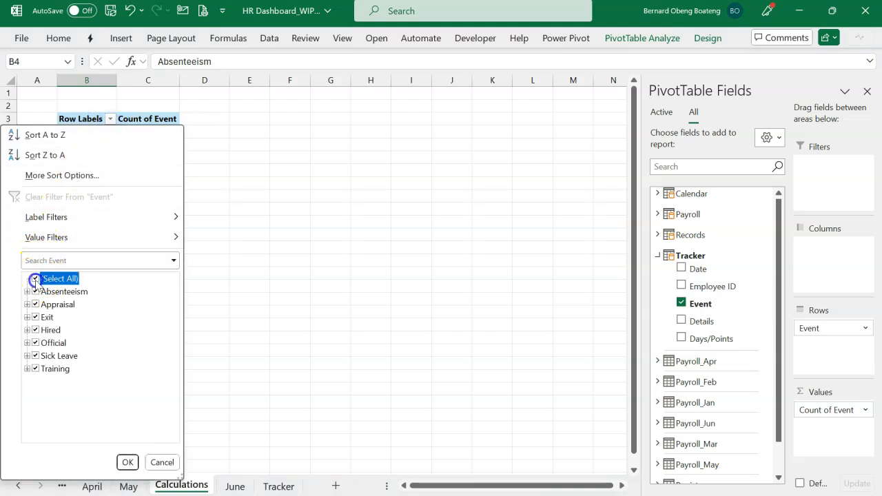
pyautogui.click(35, 317)
pyautogui.click(36, 331)
pyautogui.click(127, 462)
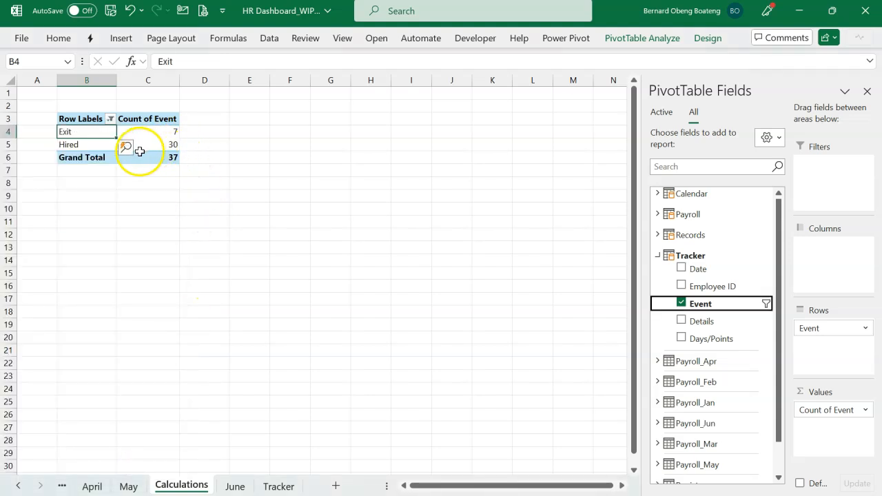
pyautogui.moveTo(172, 147)
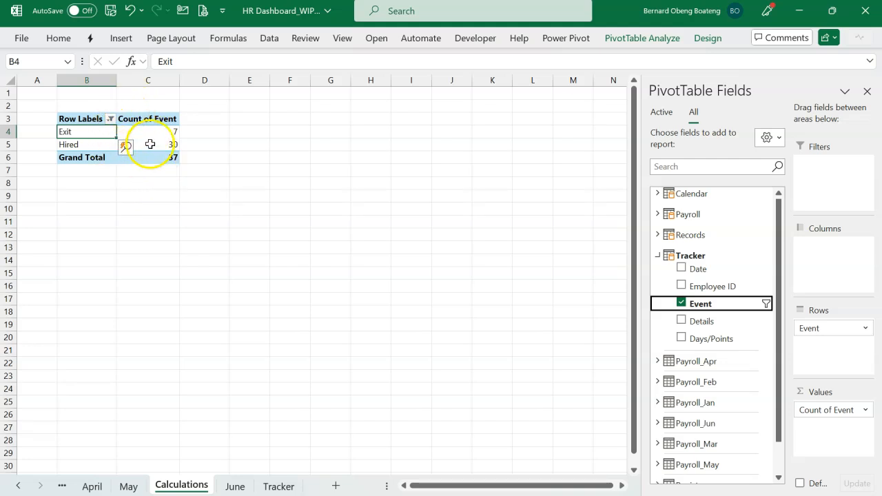
# Insert a timeline for the Tracker Date field and place it below the PivotTable.
pyautogui.click(122, 39)
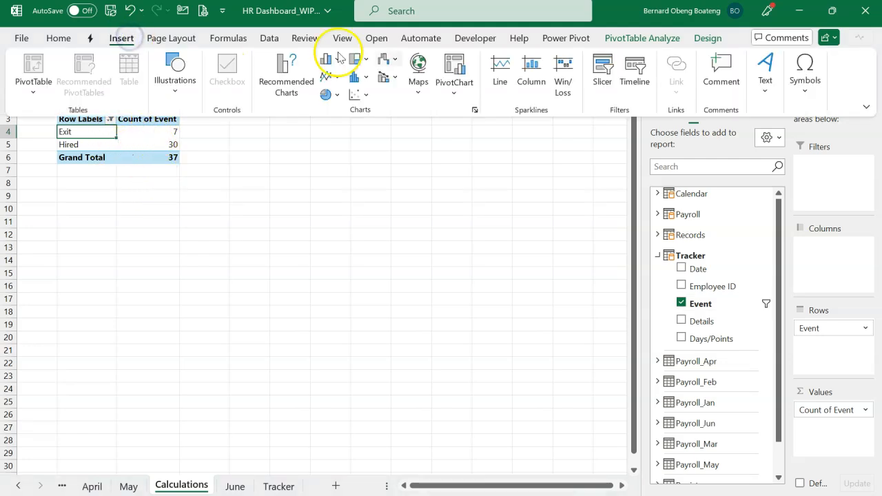
pyautogui.click(641, 83)
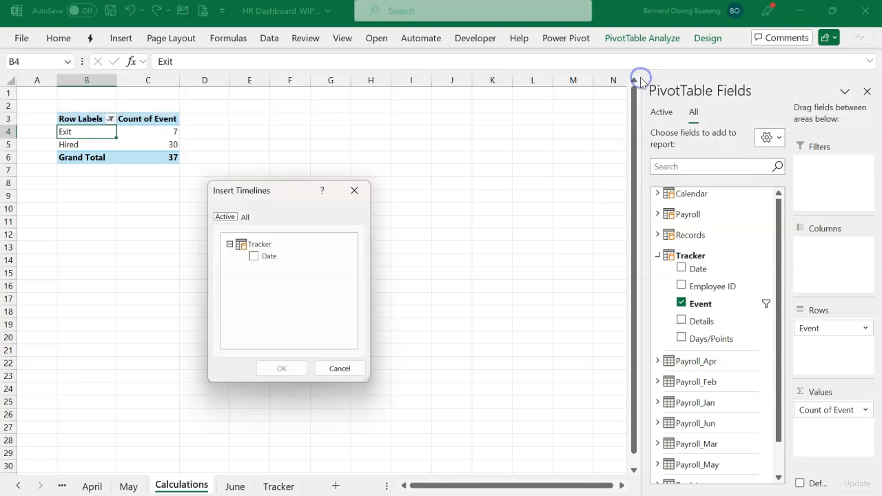
pyautogui.click(254, 257)
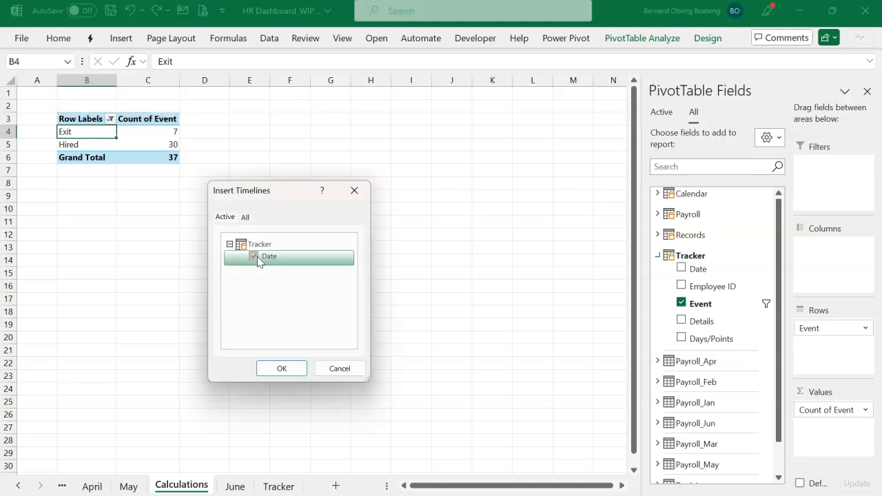
pyautogui.click(279, 367)
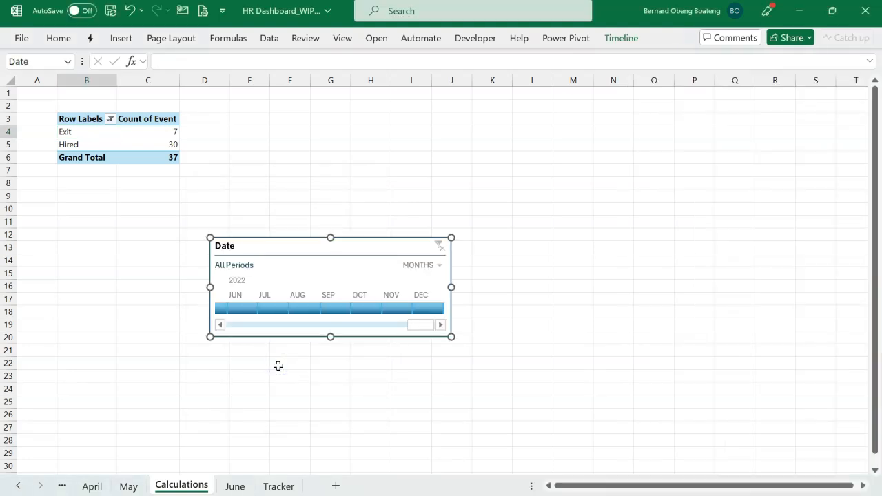
pyautogui.moveTo(278, 241); pyautogui.dragTo(128, 214)
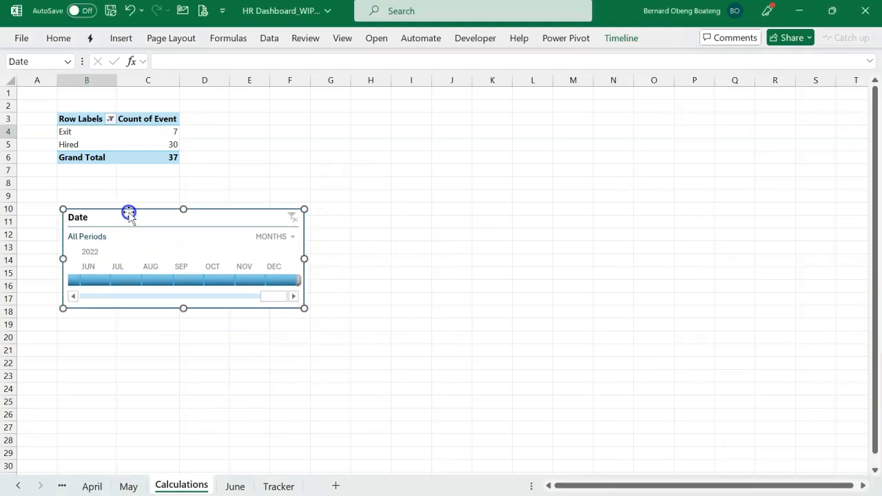
# Switch the Date timeline's time level to years and move it slightly closer to the PivotTable.
pyautogui.click(274, 236)
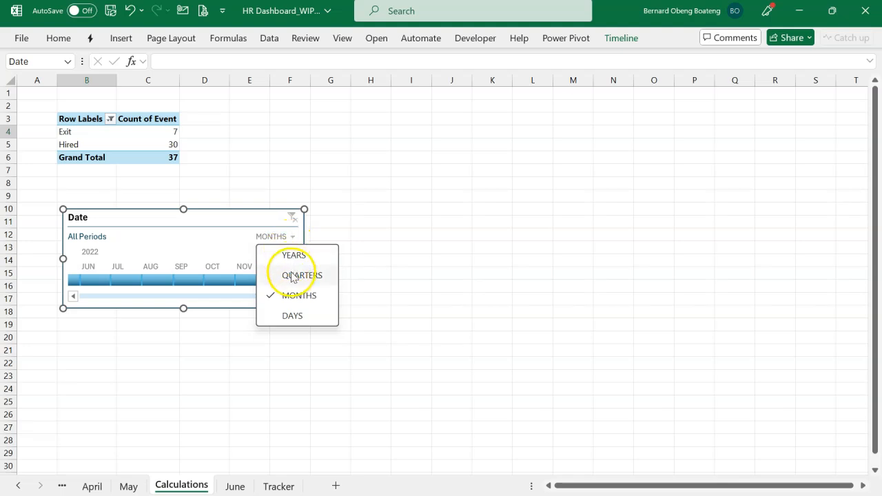
pyautogui.click(305, 256)
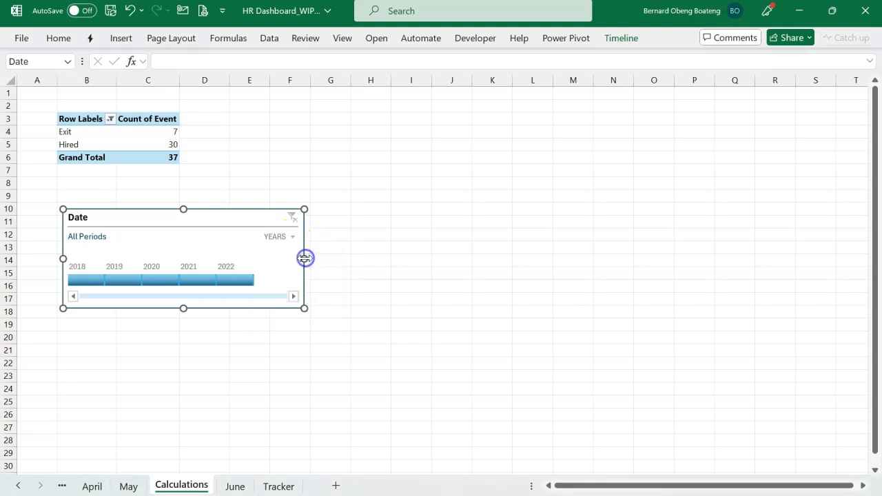
pyautogui.moveTo(211, 211); pyautogui.dragTo(208, 203)
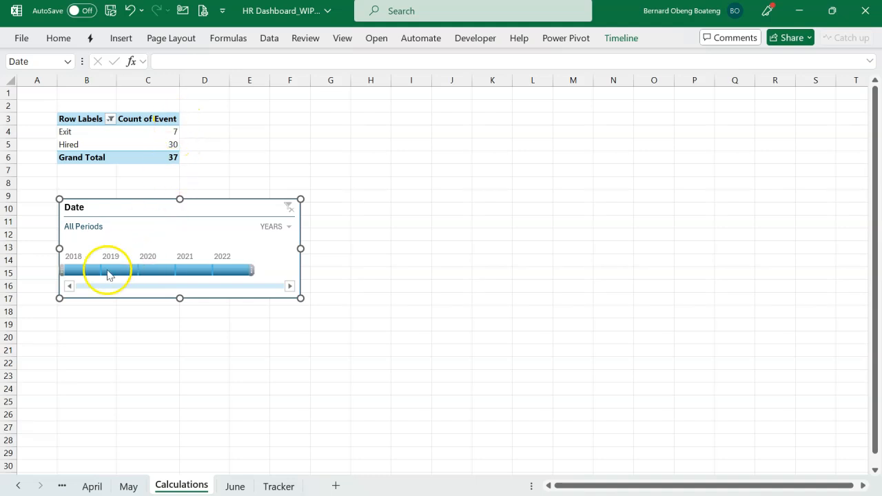
# Filter the PivotTable to 2022 with the Date timeline and extend the selection to 2018–2022.
pyautogui.click(231, 272)
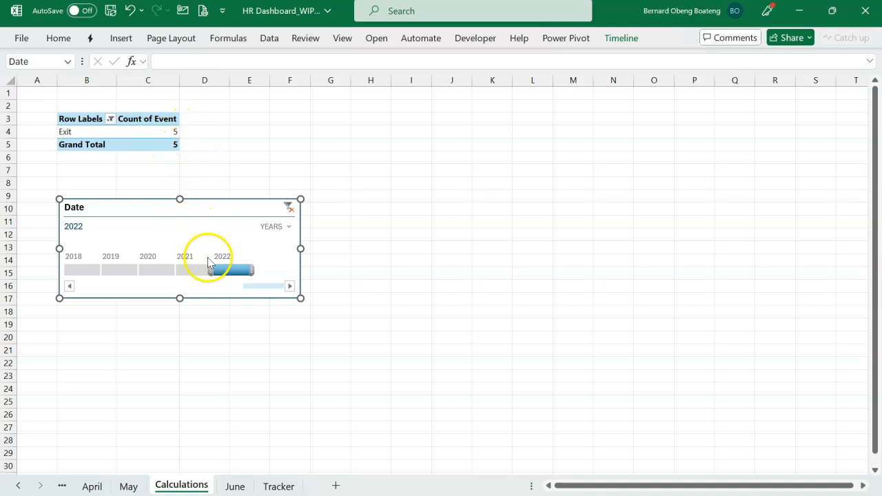
pyautogui.moveTo(209, 269); pyautogui.dragTo(76, 272)
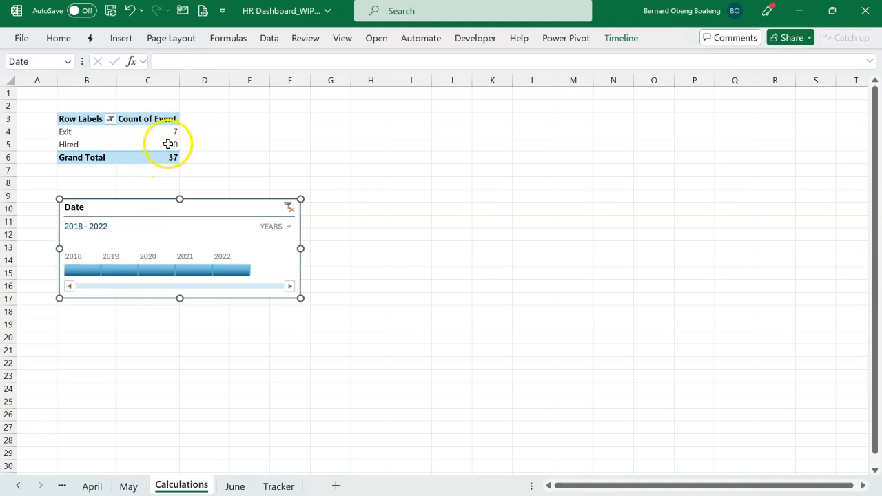
pyautogui.moveTo(167, 144)
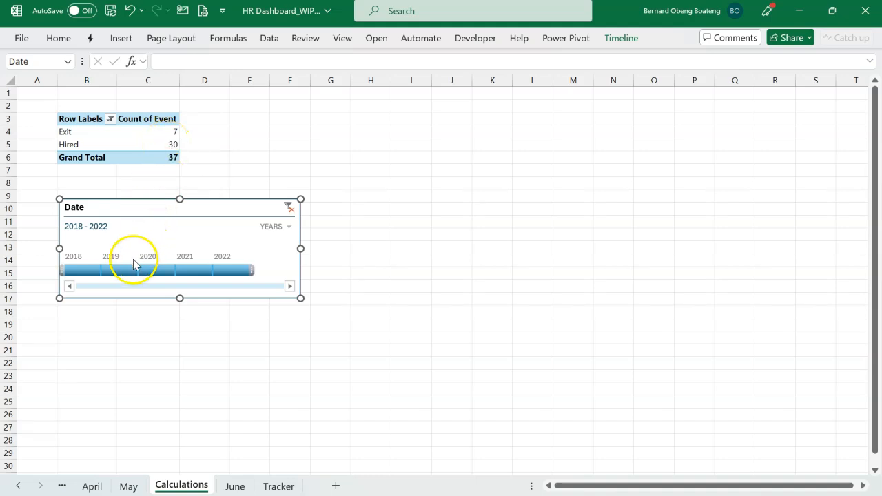
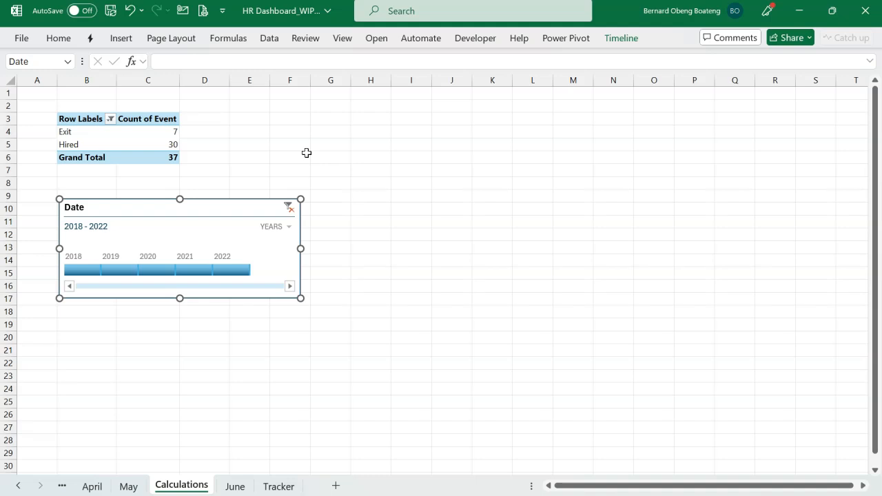
# Create a new Power Pivot measure in the Records table and name it Active Staff.
pyautogui.click(209, 158)
pyautogui.click(393, 131)
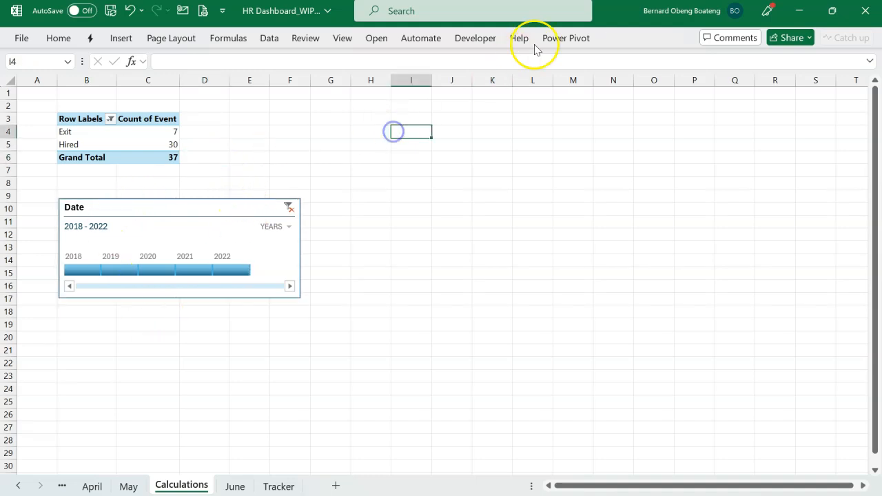
pyautogui.click(558, 37)
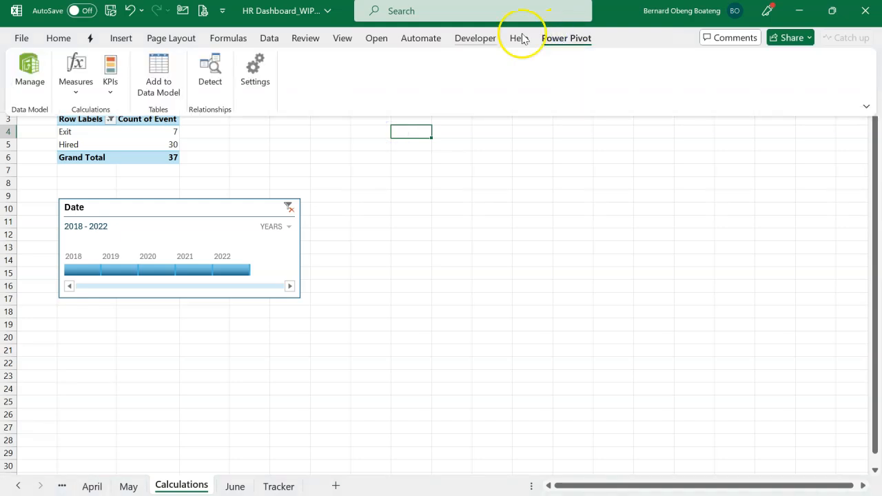
pyautogui.click(76, 93)
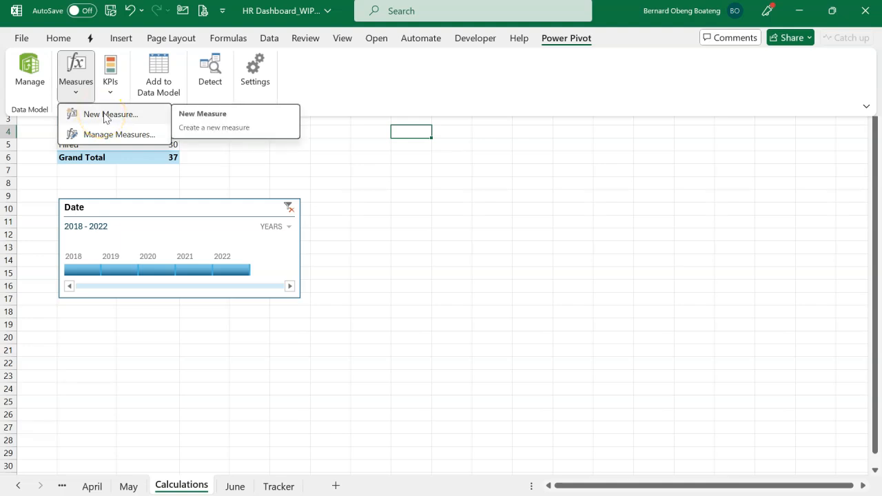
pyautogui.click(105, 116)
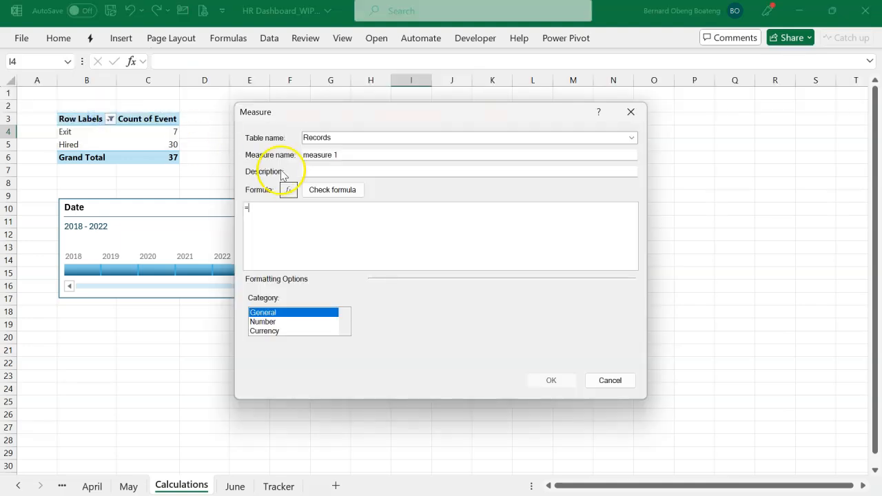
pyautogui.click(380, 156)
pyautogui.moveTo(350, 158); pyautogui.dragTo(287, 160)
pyautogui.write('Active Staff')
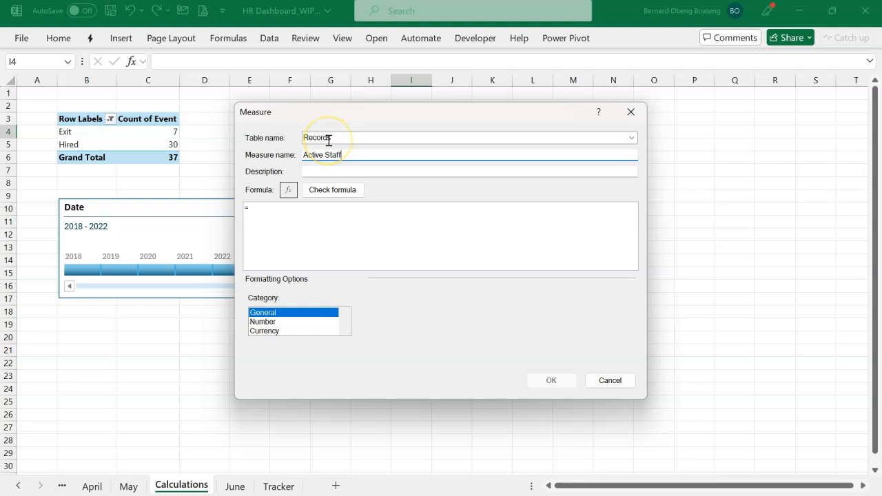
# Begin the Active Staff measure's formula with =CALCULATE(COUNTROWS(Tracker), moving the dialog clear of the PivotTable and timeline.
pyautogui.click(337, 230)
pyautogui.moveTo(443, 113); pyautogui.dragTo(562, 131)
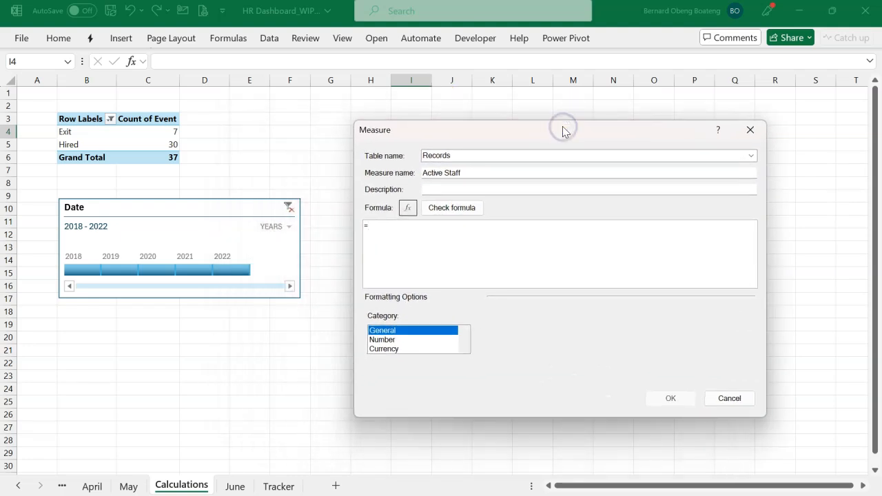
pyautogui.write('ca')
pyautogui.press('Tab')
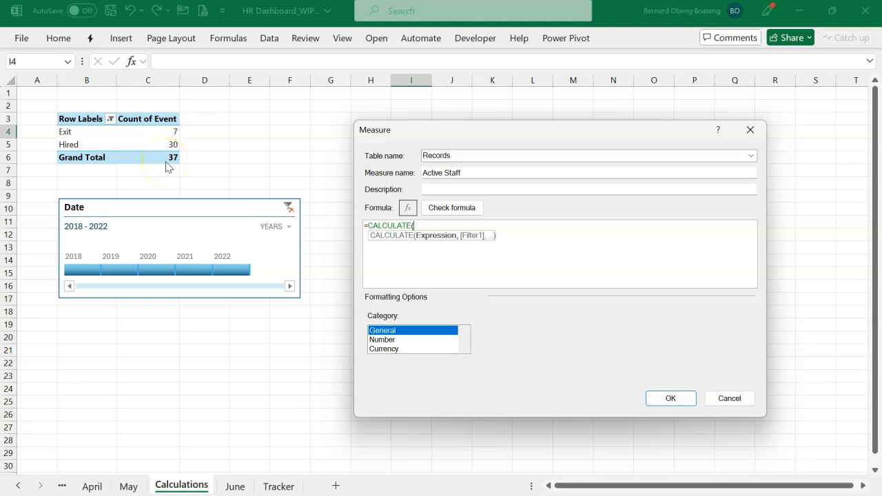
pyautogui.write('cou')
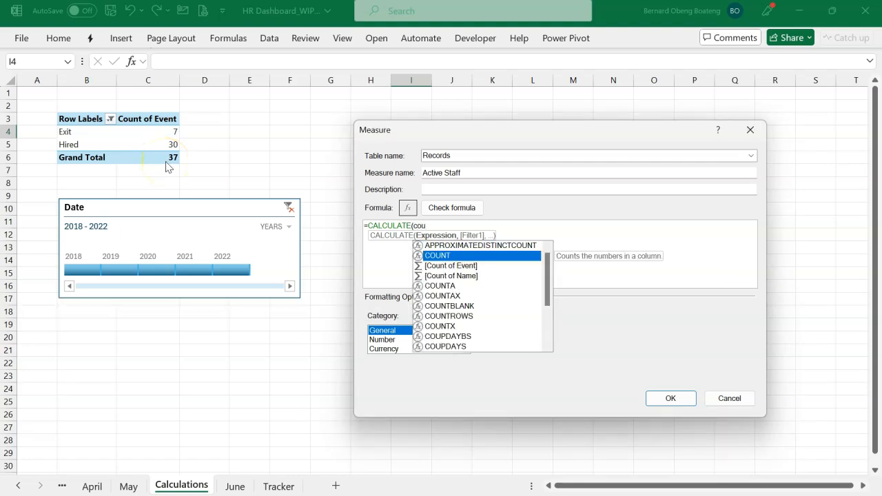
pyautogui.press('Down')
pyautogui.press('Down')
pyautogui.press('Down')
pyautogui.press('Down')
pyautogui.press('Down')
pyautogui.press('Down')
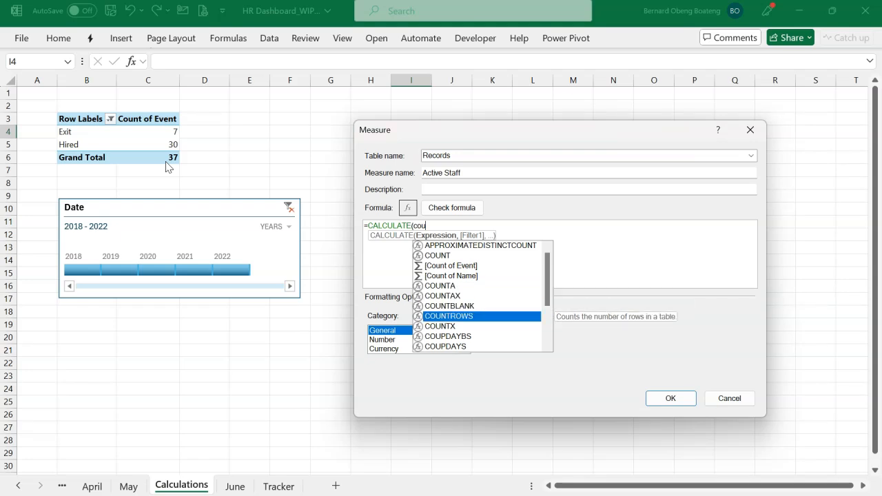
pyautogui.press('Tab')
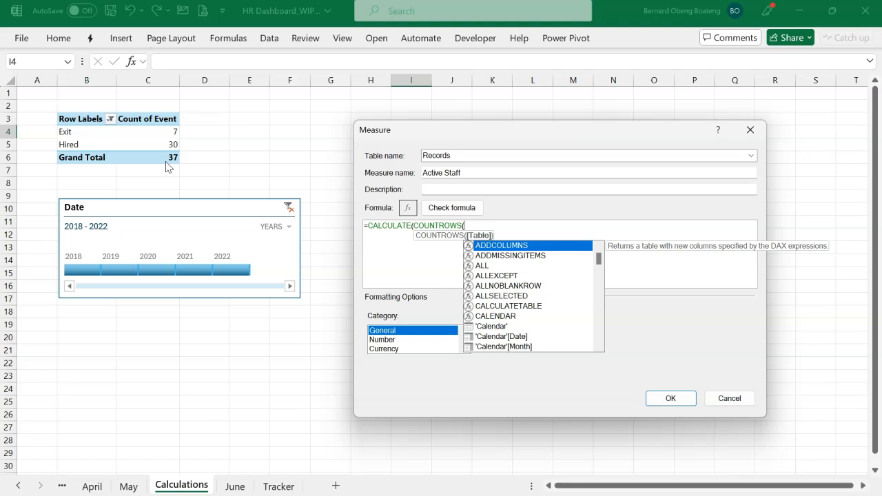
pyautogui.write('tr')
pyautogui.press('Down')
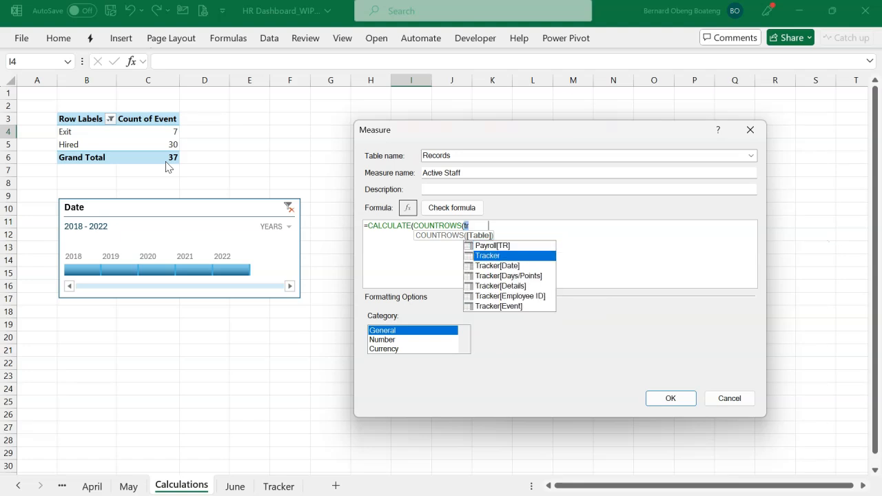
pyautogui.press('Tab')
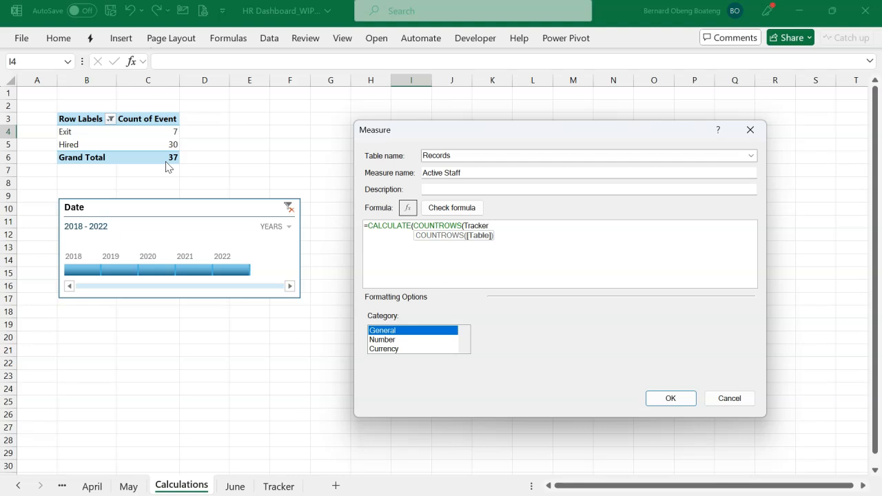
pyautogui.write(')')
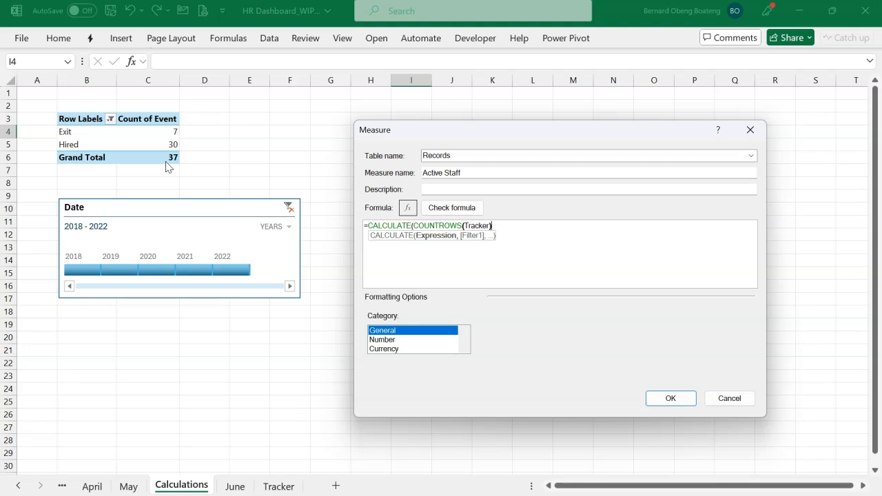
# Add Tracker[Event]="Hired" as the first filter of the CALCULATE expression.
pyautogui.write(',')
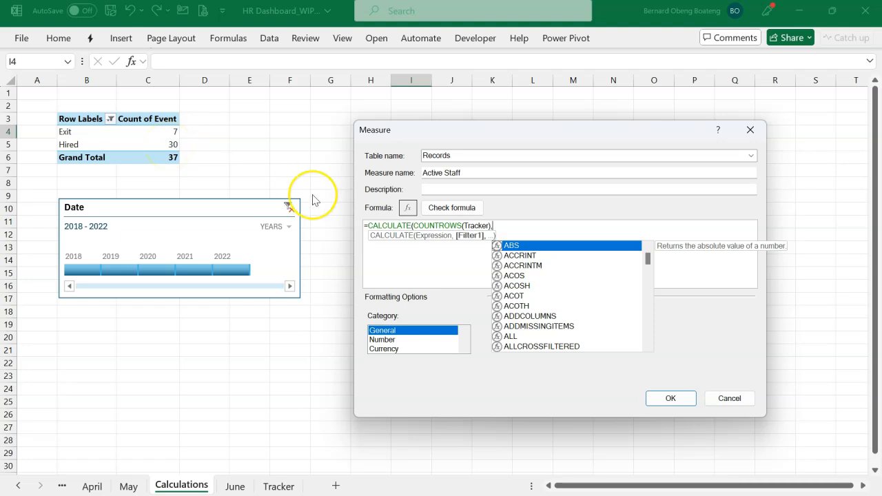
pyautogui.write('tra')
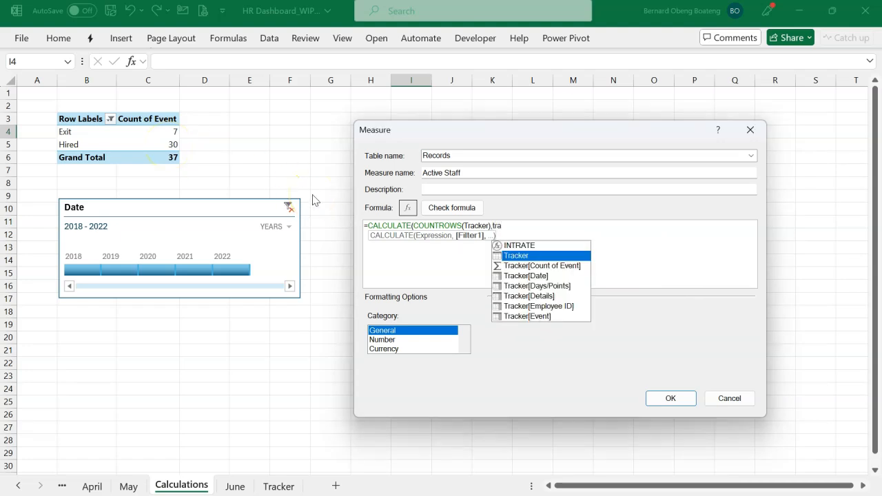
pyautogui.press('Down')
pyautogui.press('Down')
pyautogui.press('Down')
pyautogui.press('Down')
pyautogui.press('Down')
pyautogui.press('Down')
pyautogui.press('Tab')
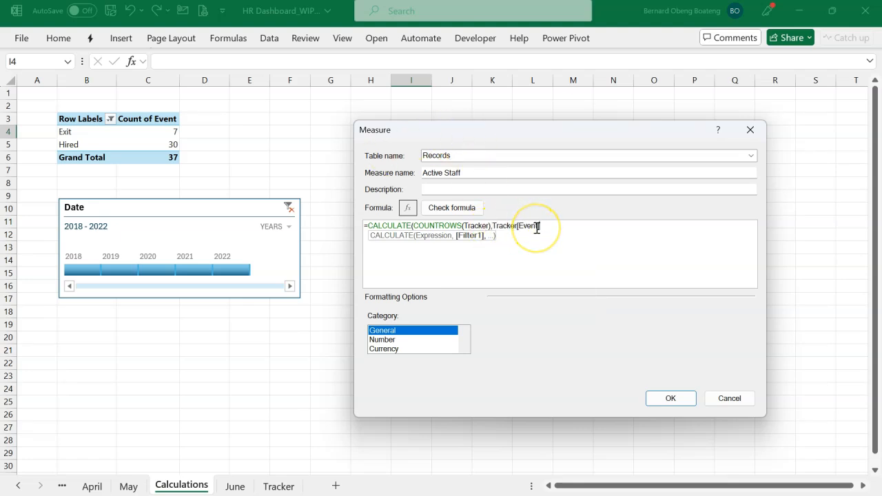
pyautogui.write('=')
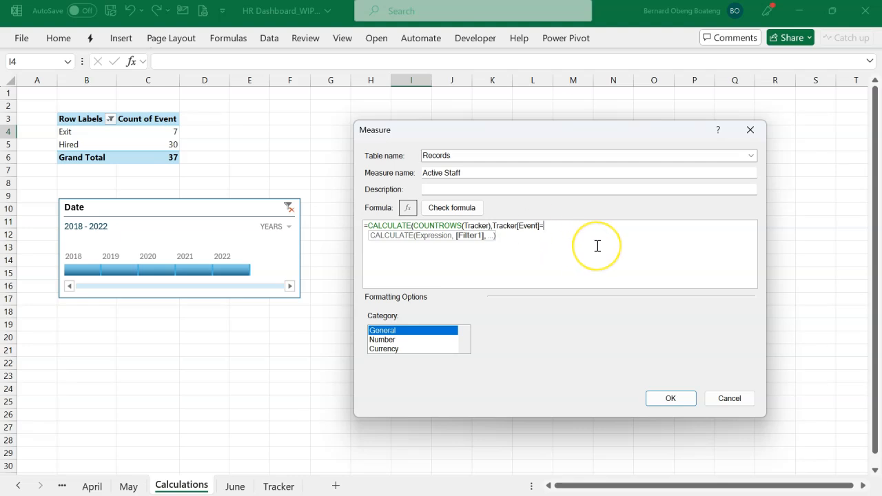
pyautogui.write('"Hire')
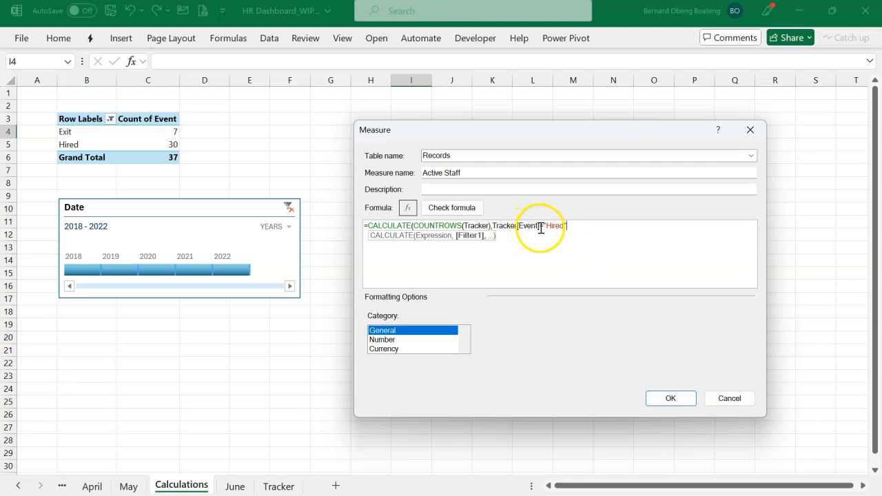
pyautogui.write('d",')
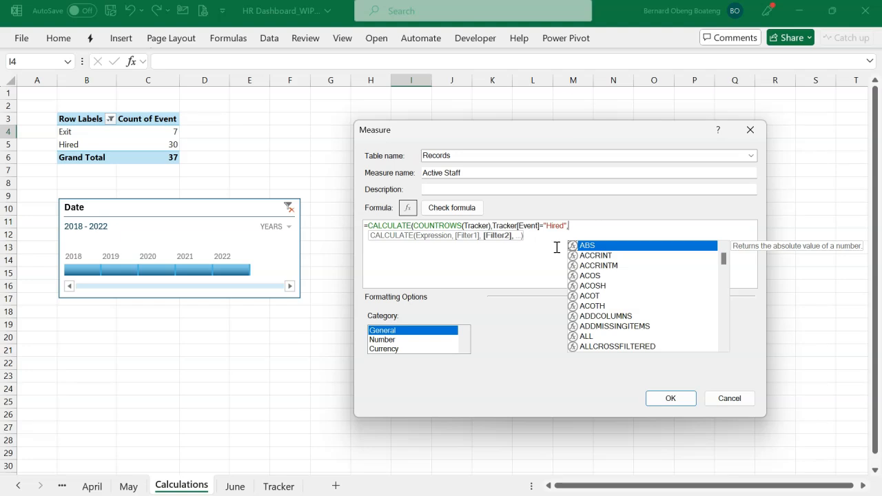
# Start the second CALCULATE filter with 'Calendar'[Date]<= after the Hired condition.
pyautogui.write('cal')
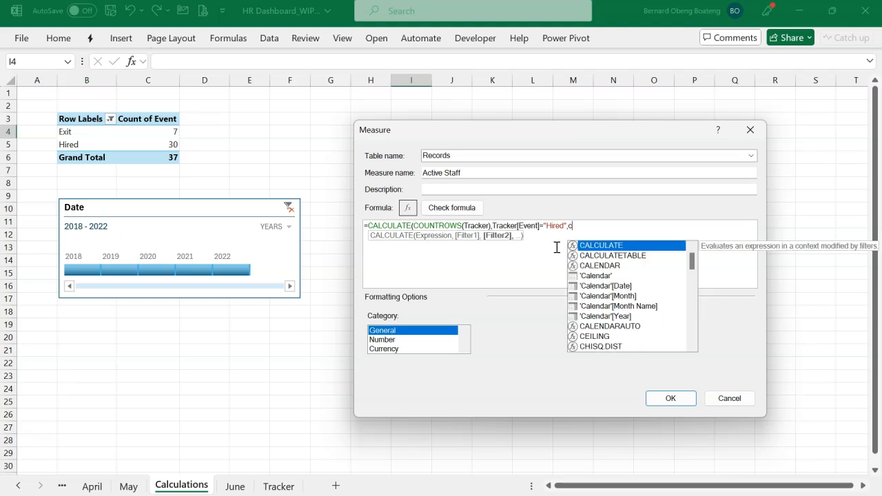
pyautogui.press('Down')
pyautogui.press('Down')
pyautogui.press('Down')
pyautogui.press('Down')
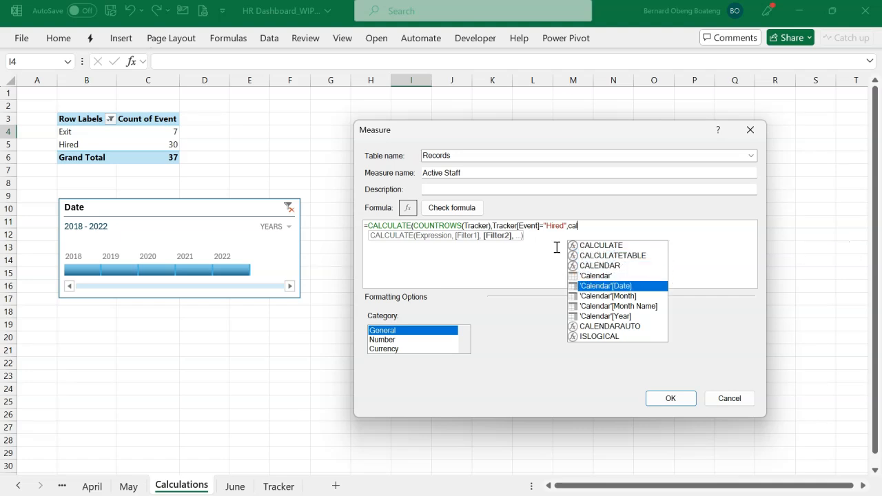
pyautogui.press('Tab')
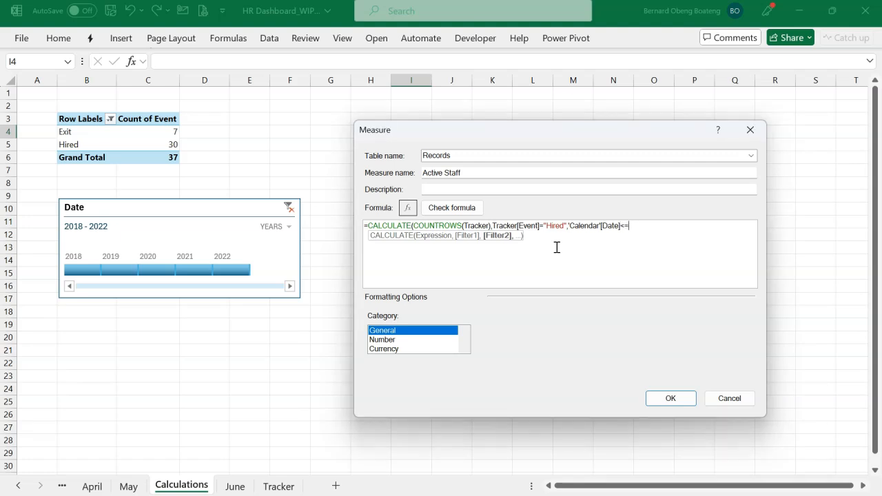
pyautogui.write('<=max')
# Complete the date filter with MAX('Calendar'[Date]) and close the CALCULATE expression.
pyautogui.press('Tab')
pyautogui.write('cal')
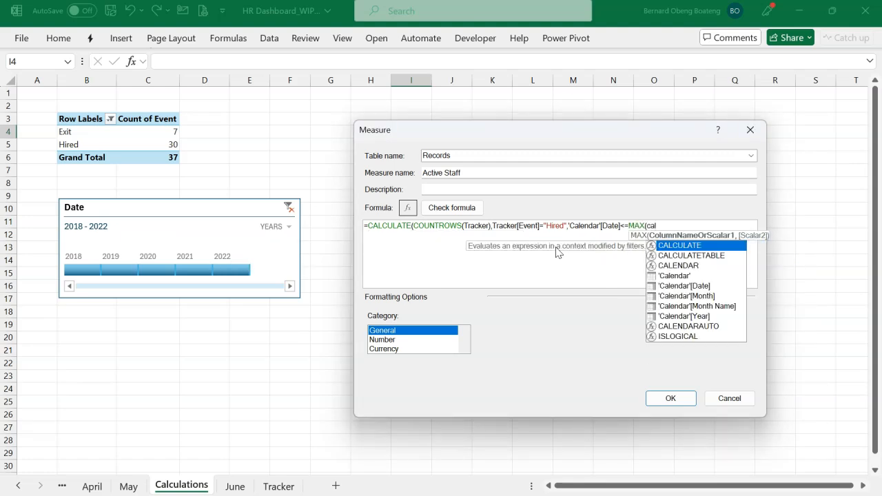
pyautogui.press('Down')
pyautogui.press('Down')
pyautogui.press('Down')
pyautogui.press('Down')
pyautogui.press('Tab')
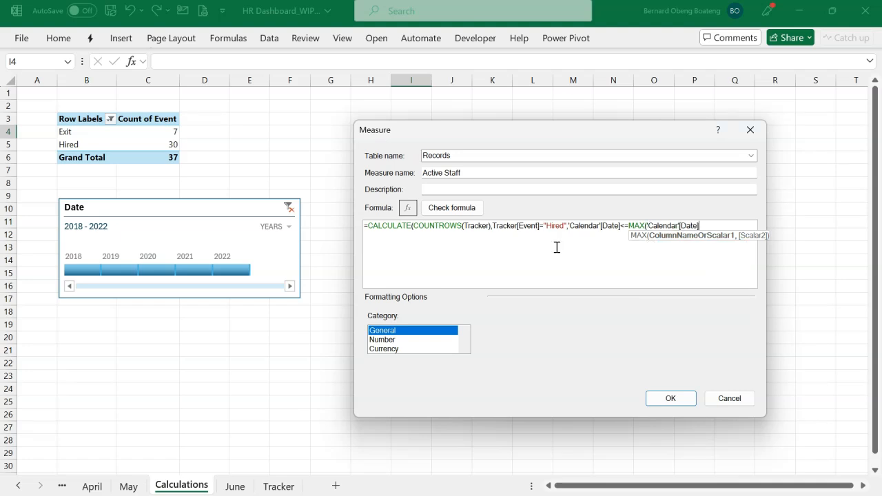
pyautogui.write('))')
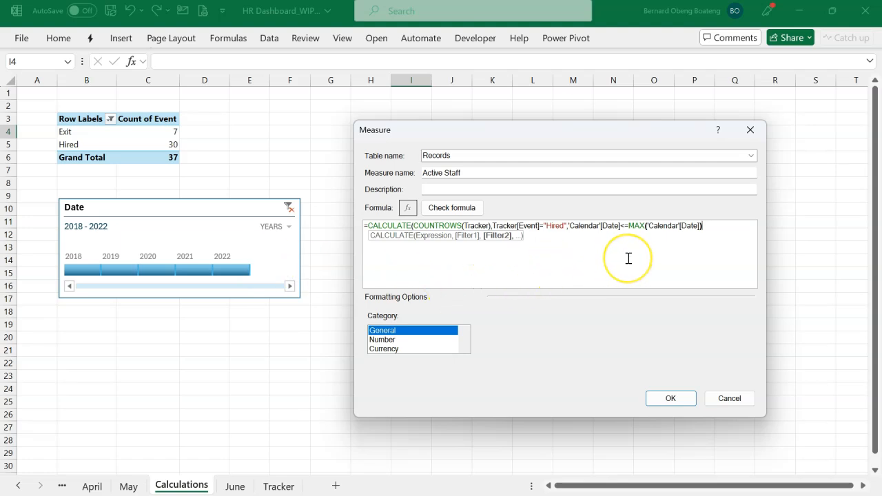
pyautogui.write(')')
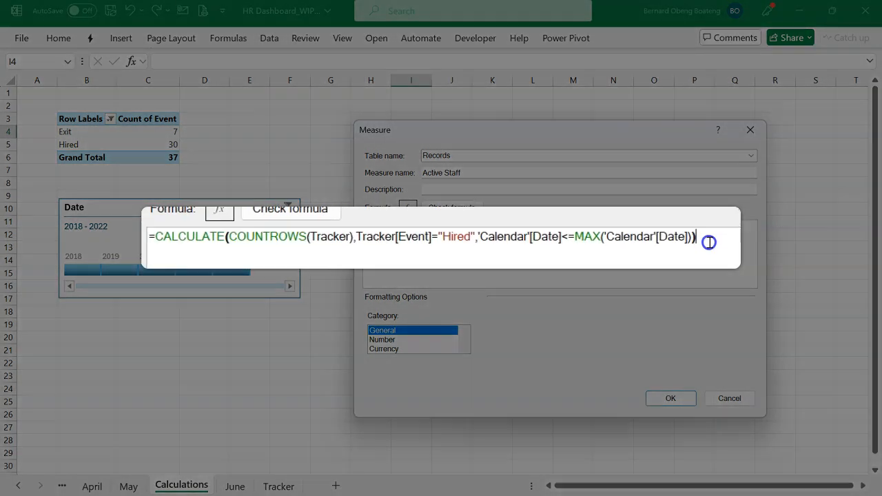
# Copy the whole CALCULATE expression and subtract a pasted copy of it at the end of the formula.
pyautogui.moveTo(709, 242); pyautogui.dragTo(7, 240)
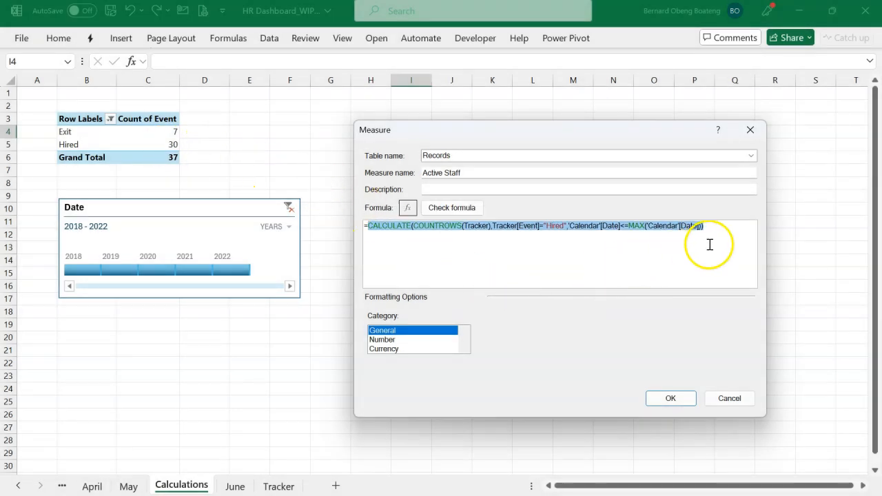
pyautogui.click(728, 232)
pyautogui.moveTo(728, 232); pyautogui.dragTo(366, 227)
pyautogui.hotkey('ctrl', 'c')
pyautogui.click(719, 232)
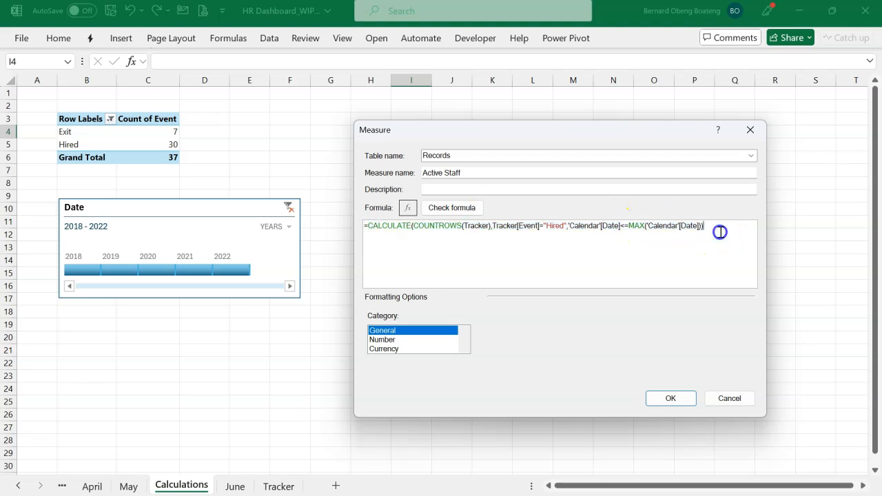
pyautogui.write('-')
pyautogui.hotkey('ctrl', 'v')
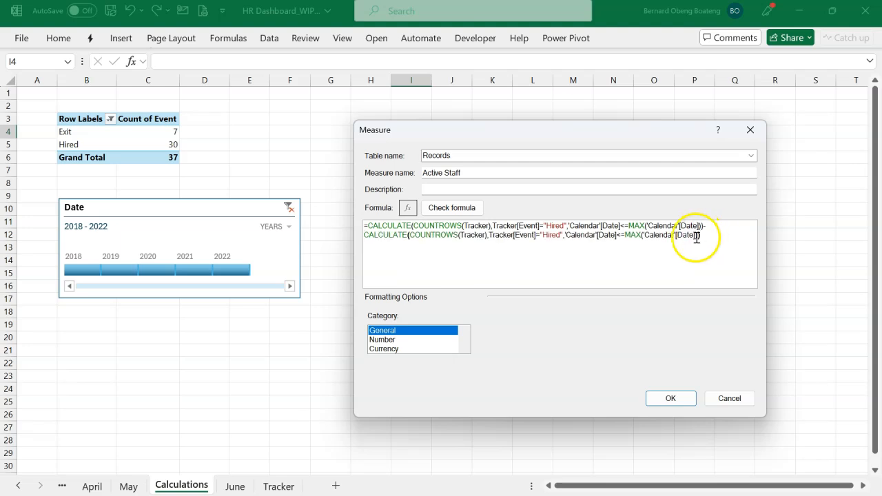
# Change the event in the second CALCULATE expression to "Exit", keeping its closing parentheses complete.
pyautogui.click(562, 236)
pyautogui.write(',')
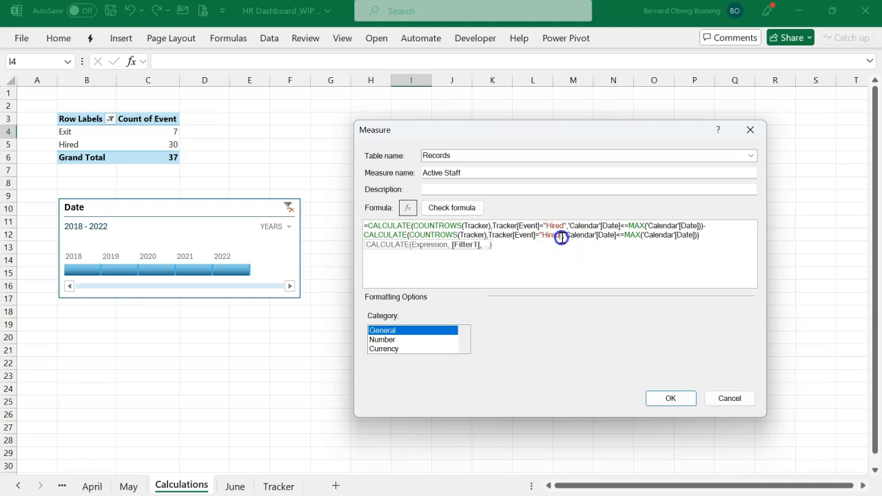
pyautogui.press('BackSpace')
pyautogui.press('BackSpace')
pyautogui.press('BackSpace')
pyautogui.press('BackSpace')
pyautogui.press('BackSpace')
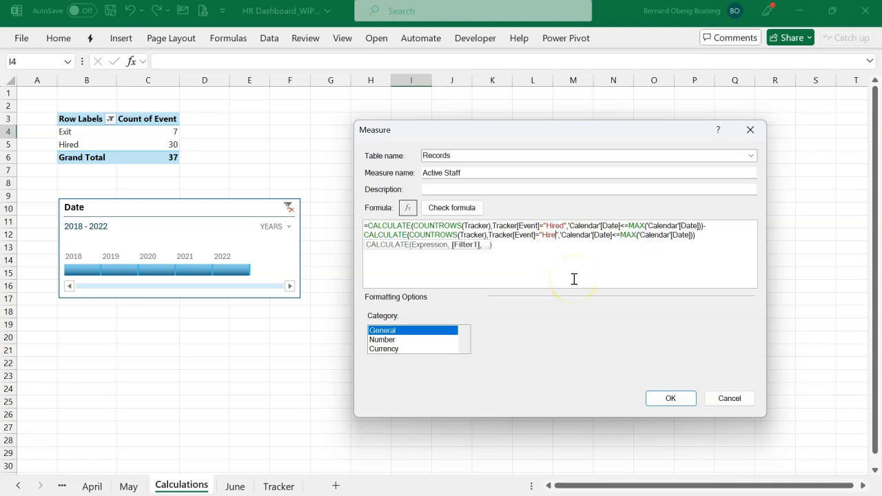
pyautogui.write('Exit')
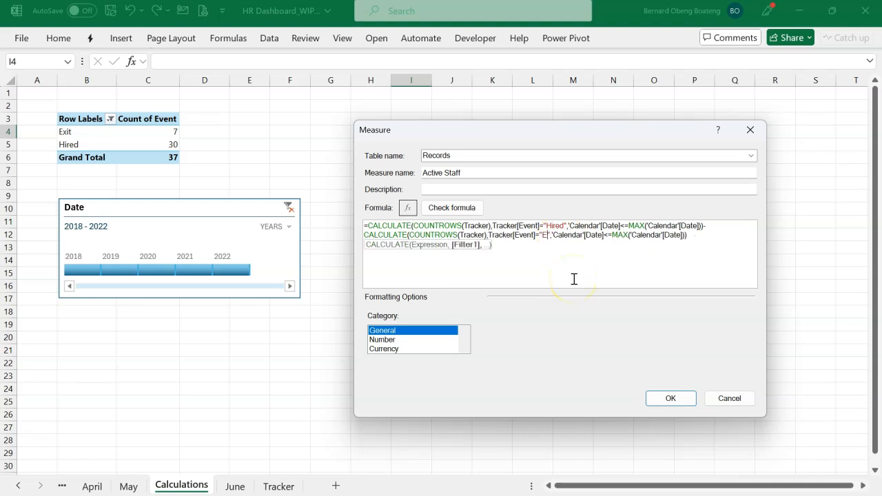
pyautogui.click(726, 237)
pyautogui.press('BackSpace')
pyautogui.write(')')
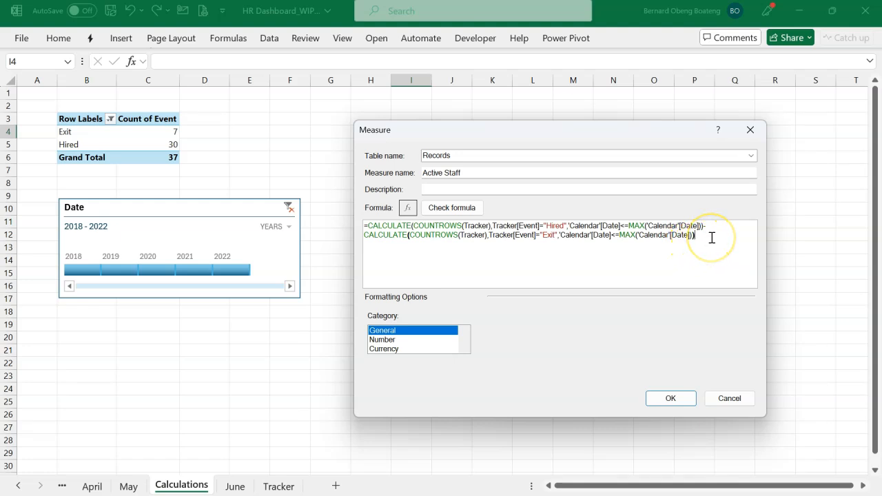
# Check the Active Staff formula, format the measure as a Number with a 1000 separator and 0 decimal places, and save it.
pyautogui.click(473, 208)
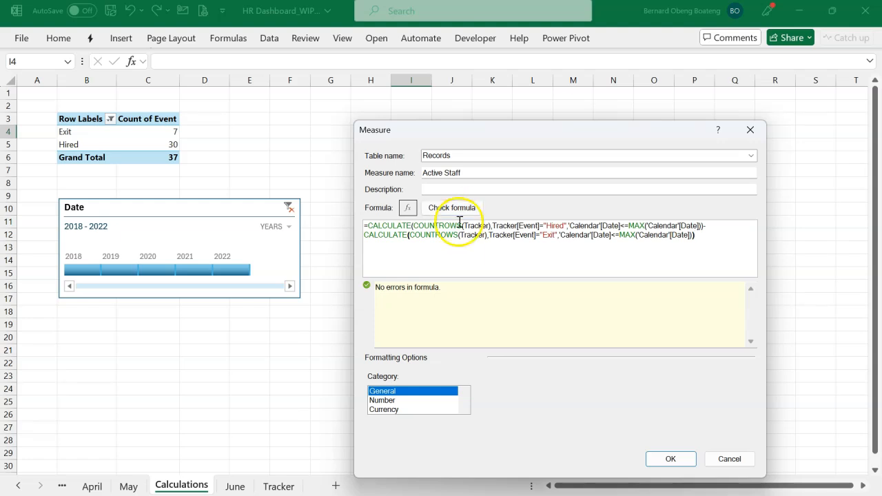
pyautogui.click(409, 401)
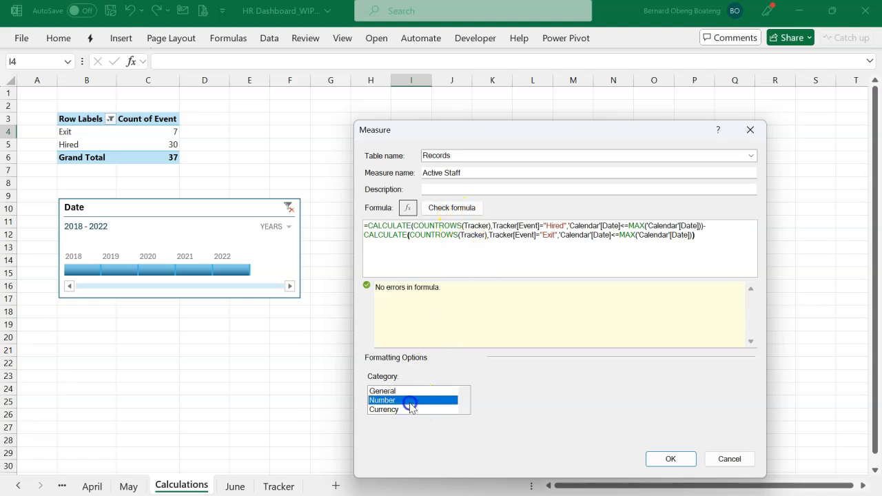
pyautogui.click(485, 428)
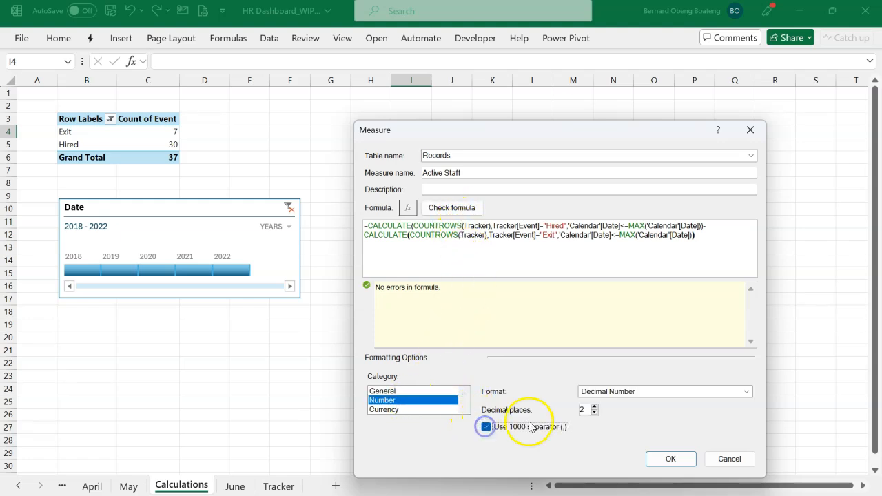
pyautogui.click(595, 412)
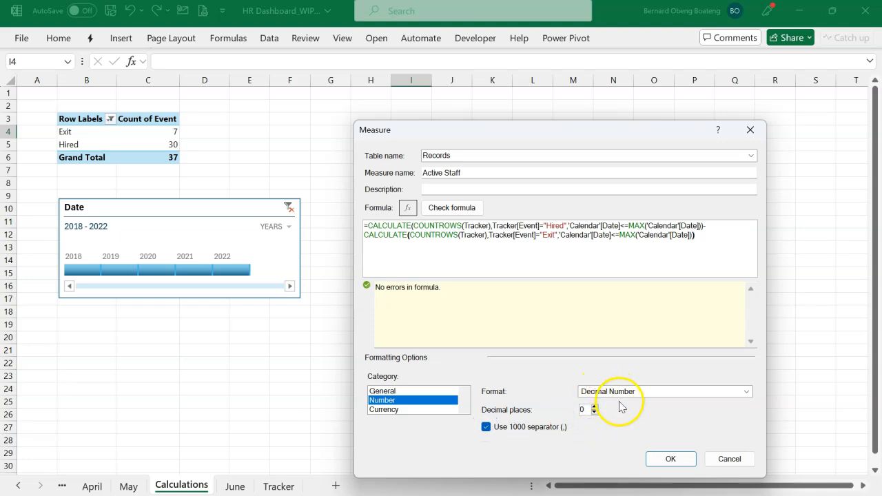
pyautogui.click(669, 459)
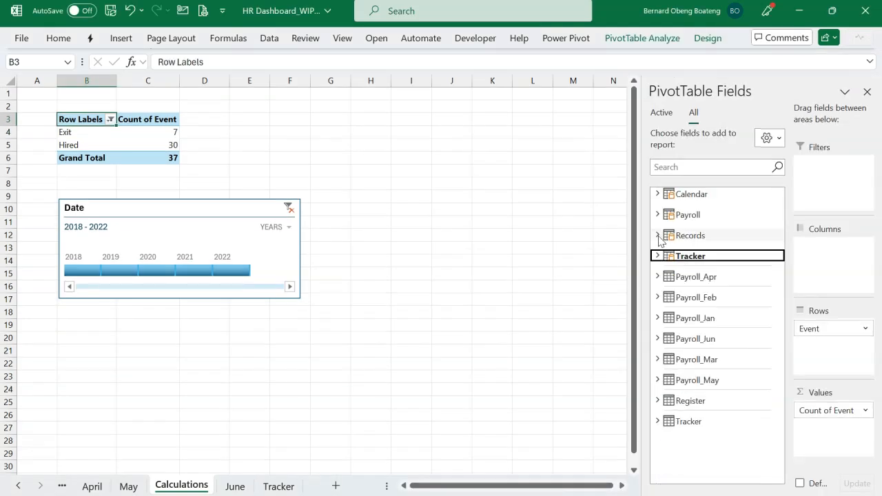
# Replace Count of Event in the PivotTable values with the Active Staff measure from Records, and dismiss the relationships notice.
pyautogui.click(656, 236)
pyautogui.scroll(-2, 692, 336)
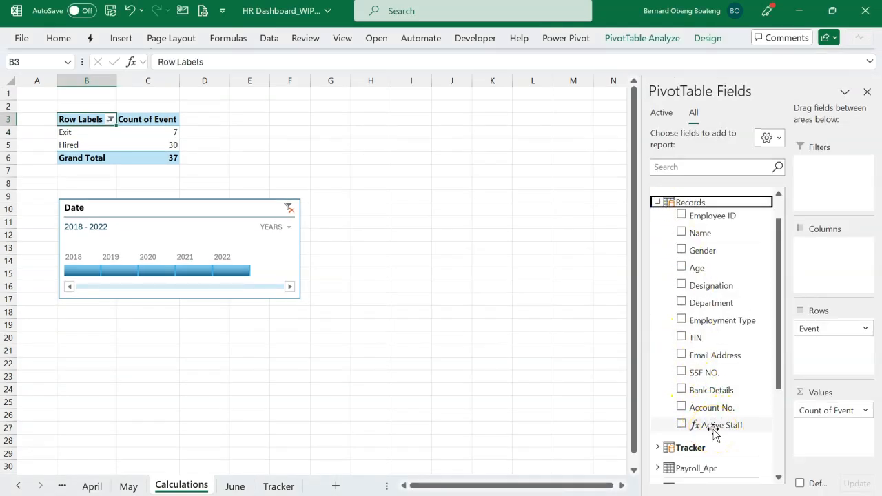
pyautogui.moveTo(714, 432); pyautogui.dragTo(749, 378)
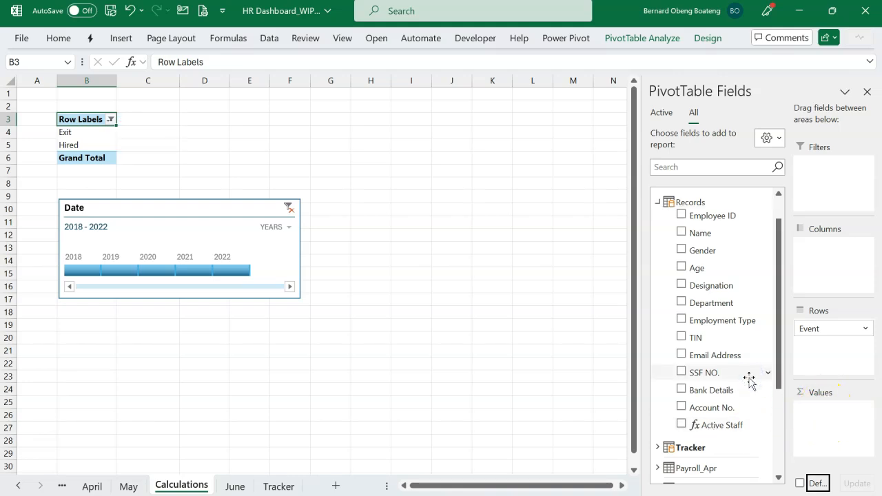
pyautogui.moveTo(727, 424); pyautogui.dragTo(814, 425)
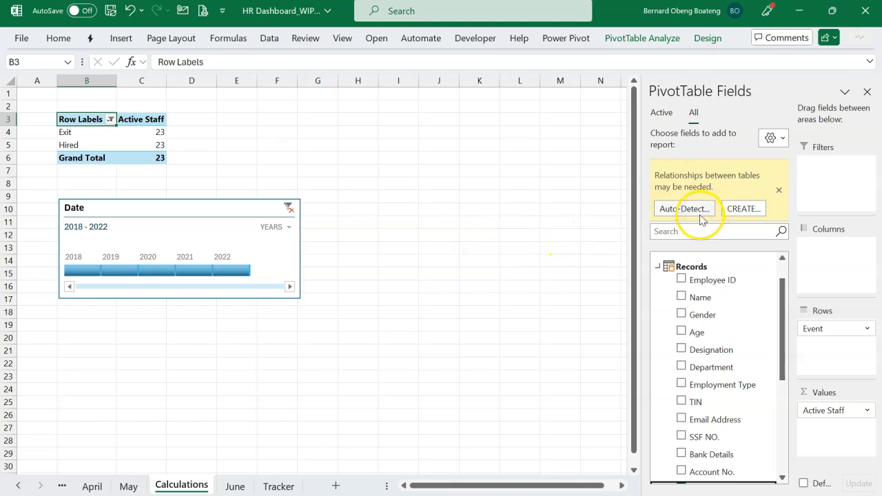
pyautogui.click(779, 191)
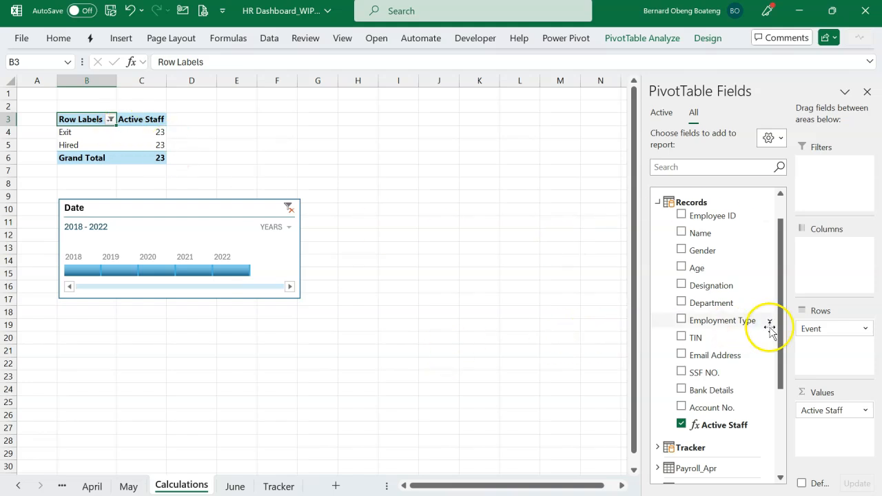
# Replace Event in the Active Staff PivotTable's rows with the Gender field from Records.
pyautogui.click(814, 329)
pyautogui.moveTo(815, 332); pyautogui.dragTo(806, 329)
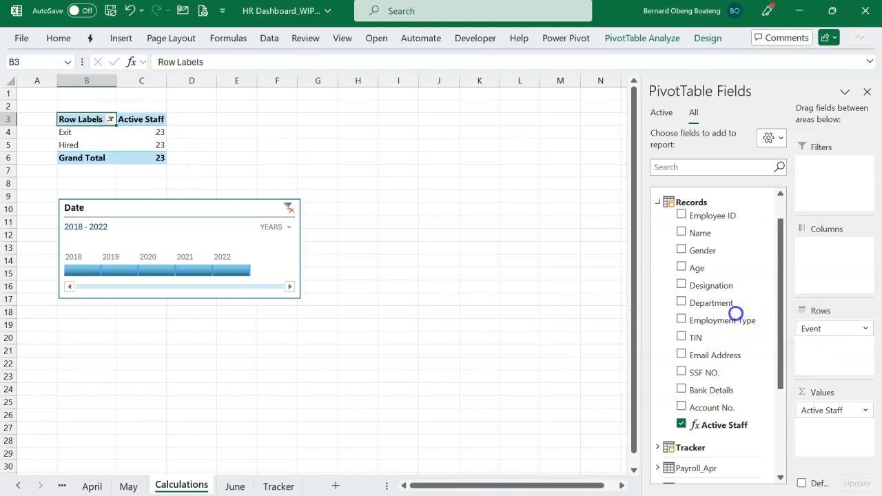
pyautogui.moveTo(711, 315); pyautogui.dragTo(728, 315)
pyautogui.moveTo(813, 341); pyautogui.dragTo(816, 346)
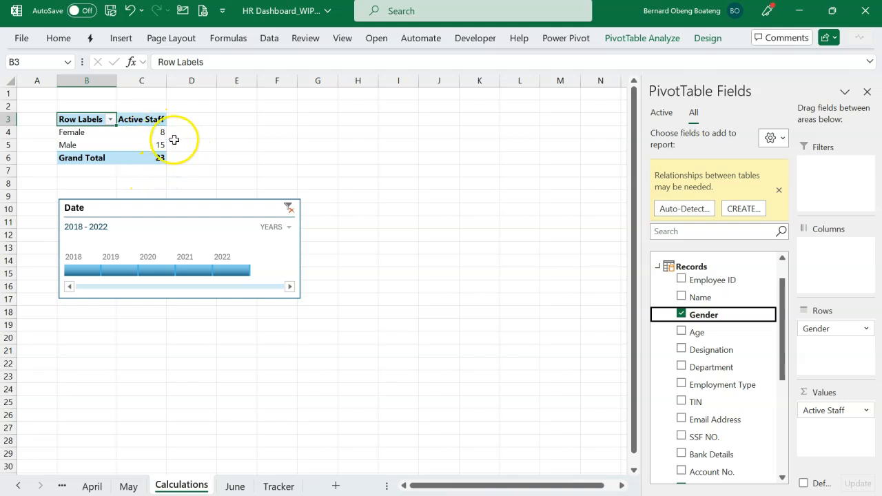
pyautogui.moveTo(153, 159)
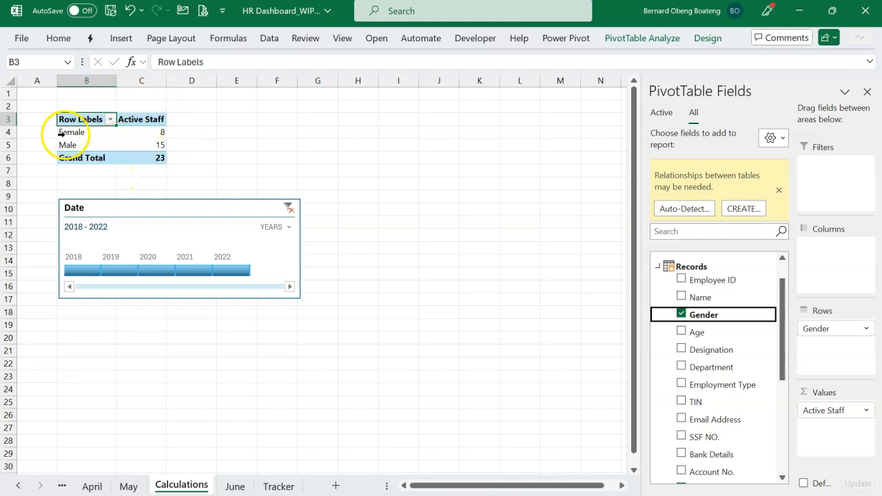
pyautogui.moveTo(100, 135)
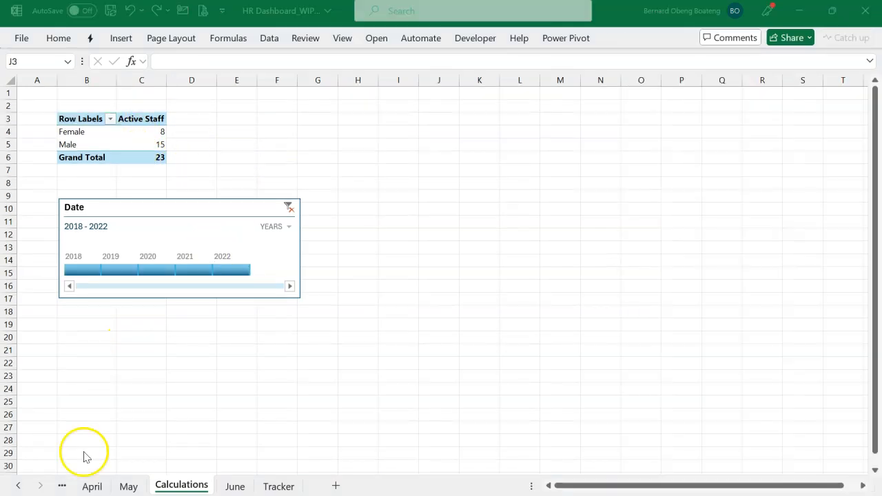
# Consult the Exits indicator in the finished dashboard workbook and insert a PivotTable from the data model at cell I3 of the Calculations sheet.
pyautogui.click(371, 146)
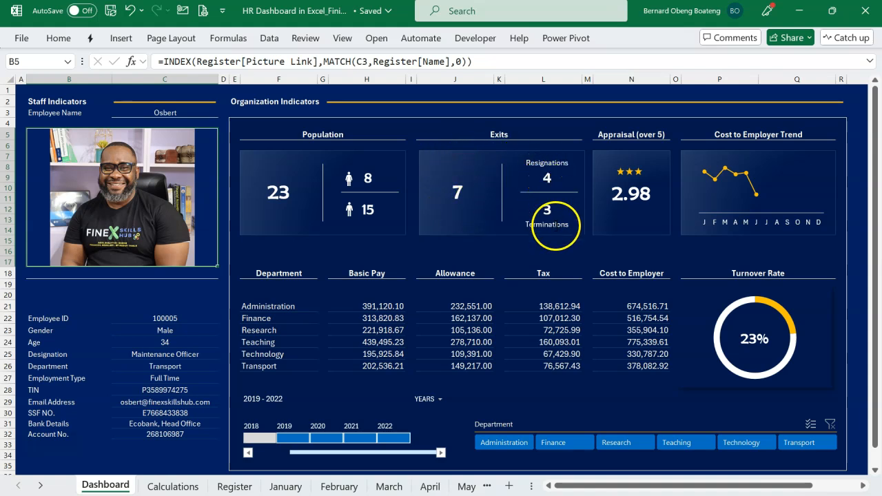
pyautogui.hotkey('alt', 'Tab')
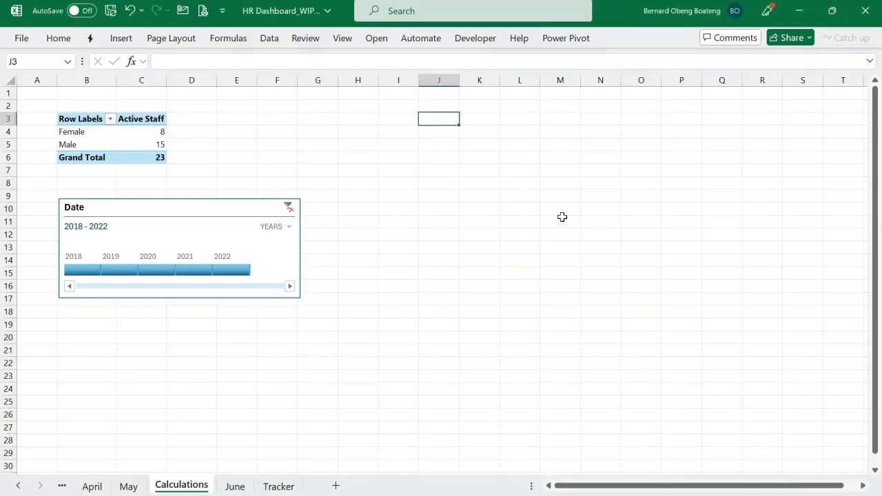
pyautogui.click(406, 125)
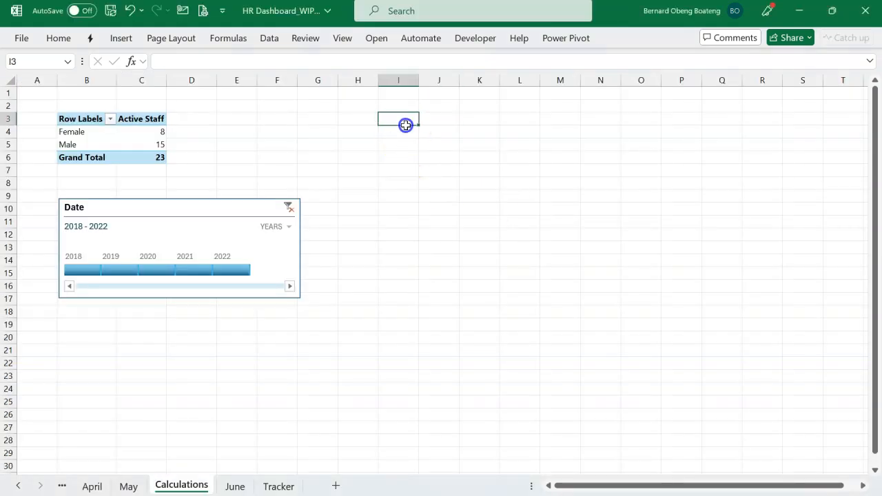
pyautogui.click(122, 38)
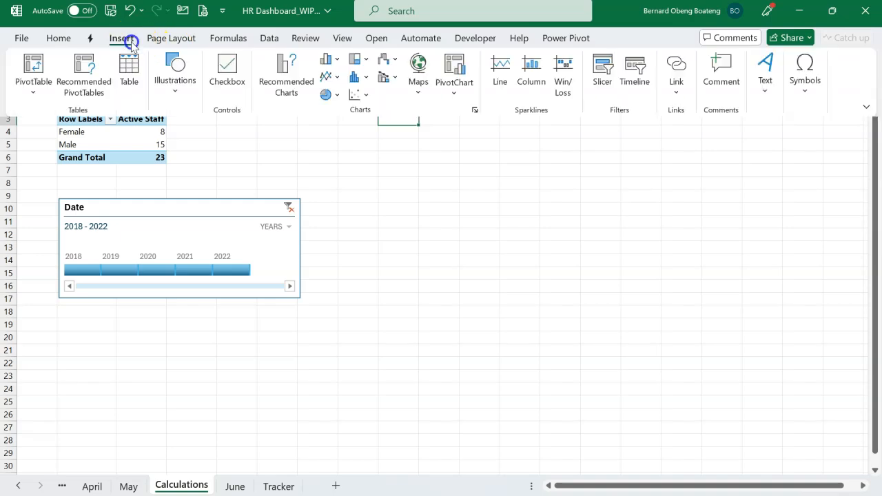
pyautogui.click(46, 91)
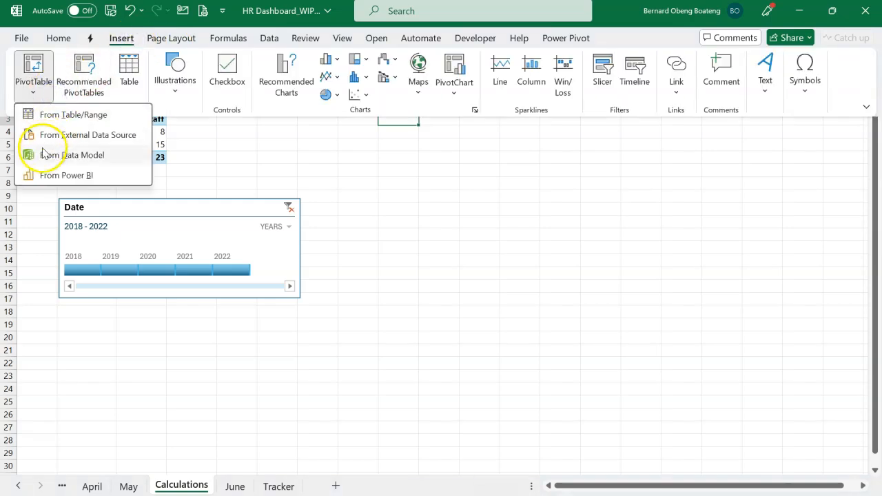
pyautogui.click(85, 157)
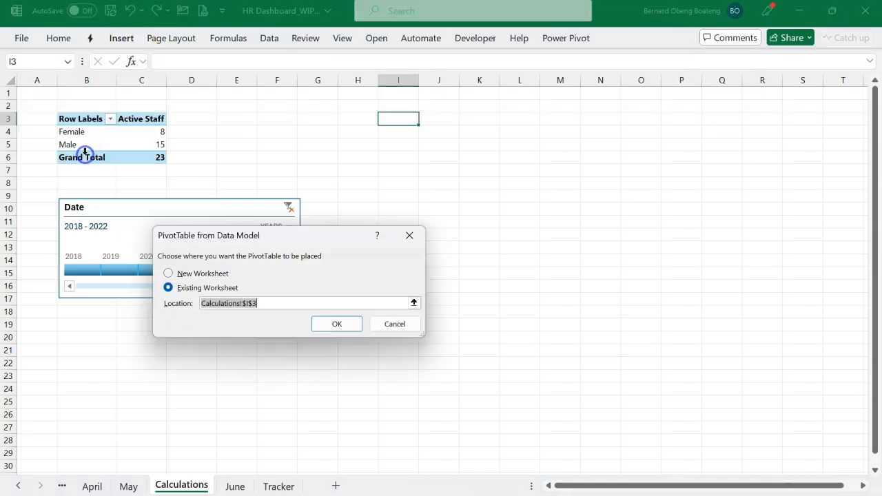
pyautogui.click(336, 325)
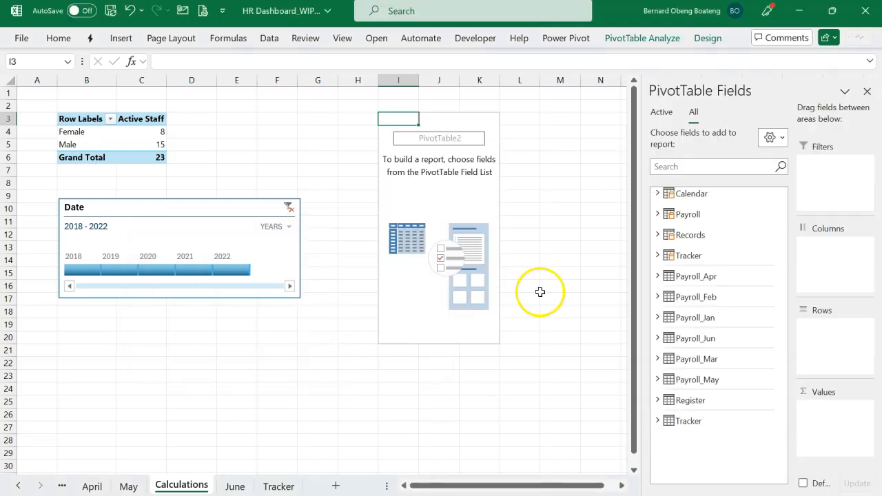
# Hide the PivotTable field list and show it again for the new PivotTable.
pyautogui.click(867, 91)
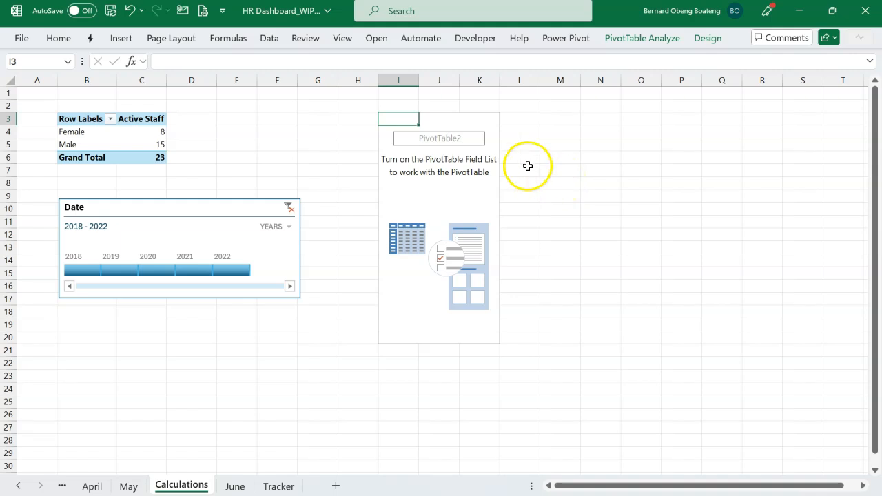
pyautogui.click(638, 40)
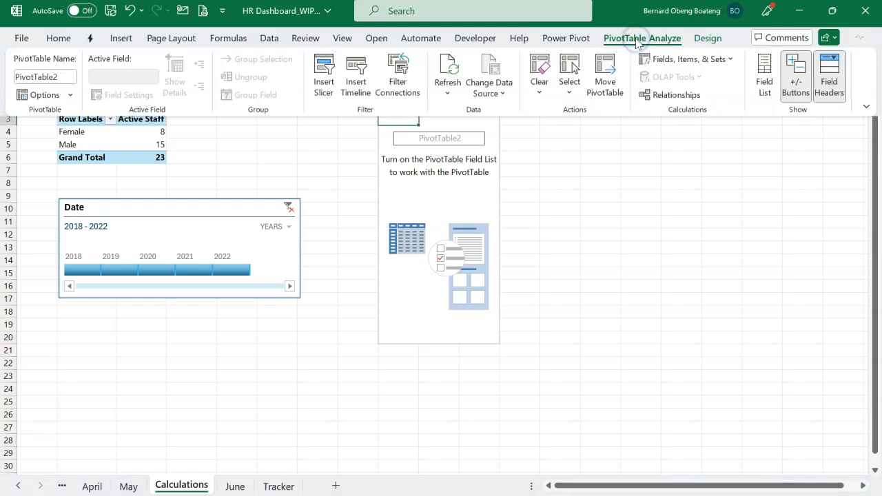
pyautogui.click(764, 85)
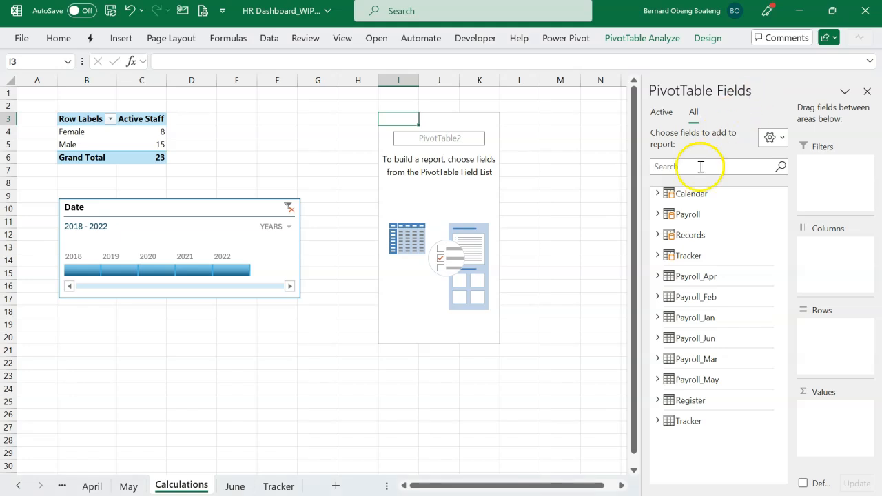
# Add the Event field from the Tracker table to the new PivotTable's values as a count.
pyautogui.click(656, 256)
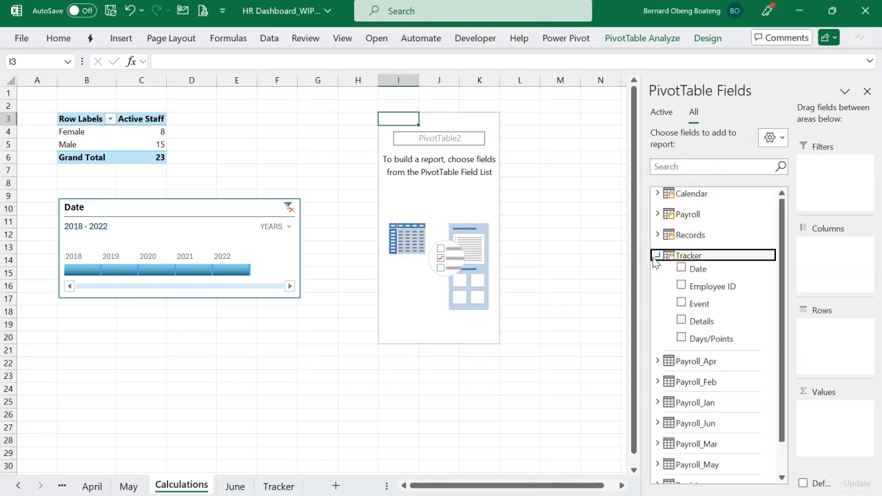
pyautogui.click(699, 303)
pyautogui.moveTo(698, 306); pyautogui.dragTo(817, 407)
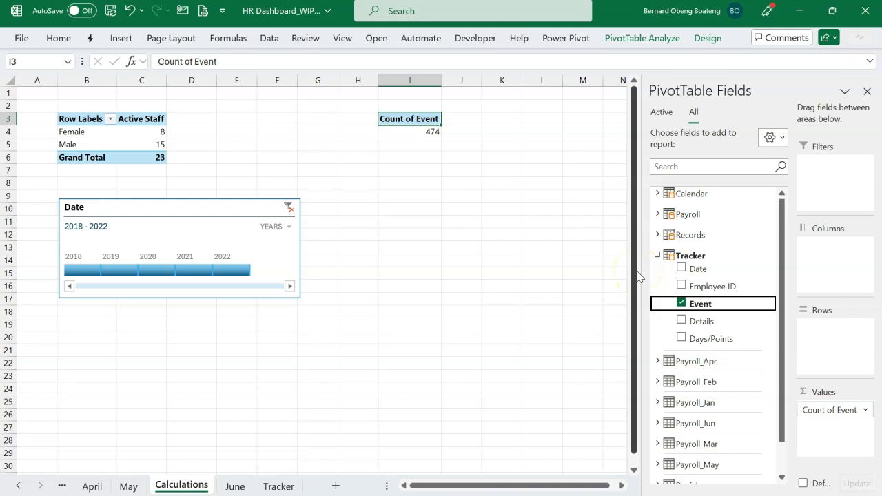
# Add Event as a report filter to the new PivotTable and filter it to Exit.
pyautogui.moveTo(707, 309); pyautogui.dragTo(808, 198)
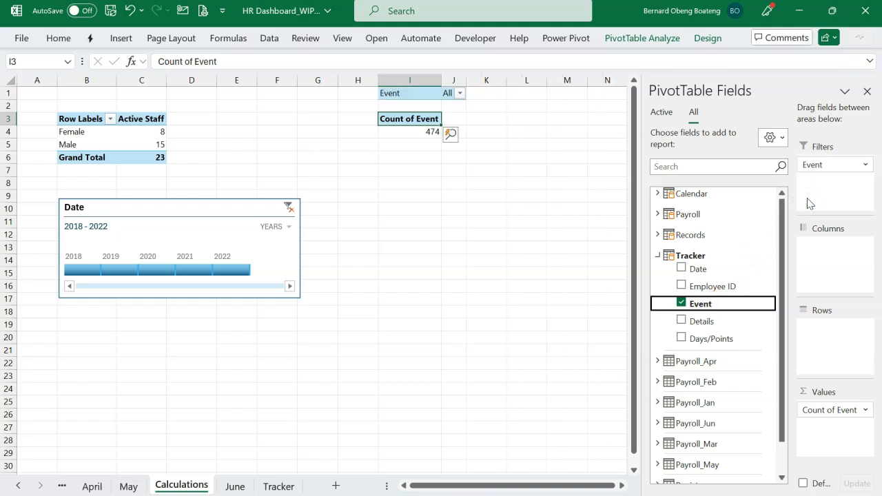
pyautogui.click(459, 93)
pyautogui.click(340, 115)
pyautogui.write('ex')
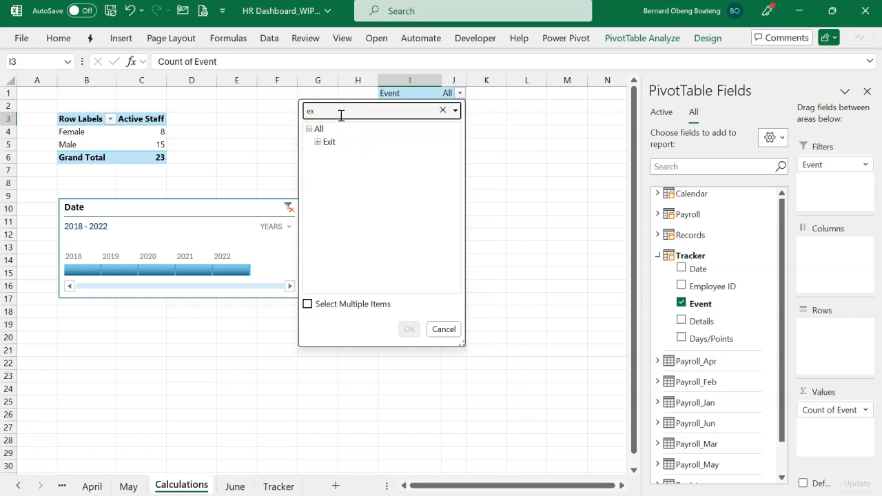
pyautogui.write('i')
pyautogui.click(329, 141)
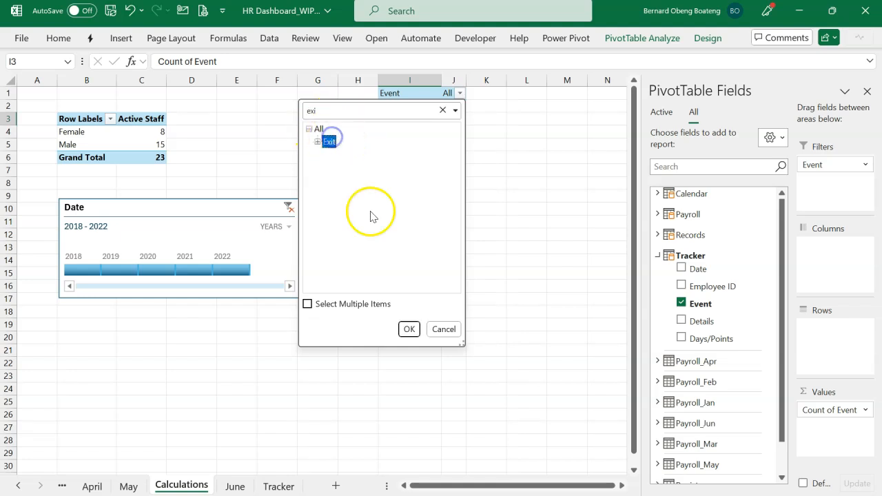
pyautogui.click(409, 329)
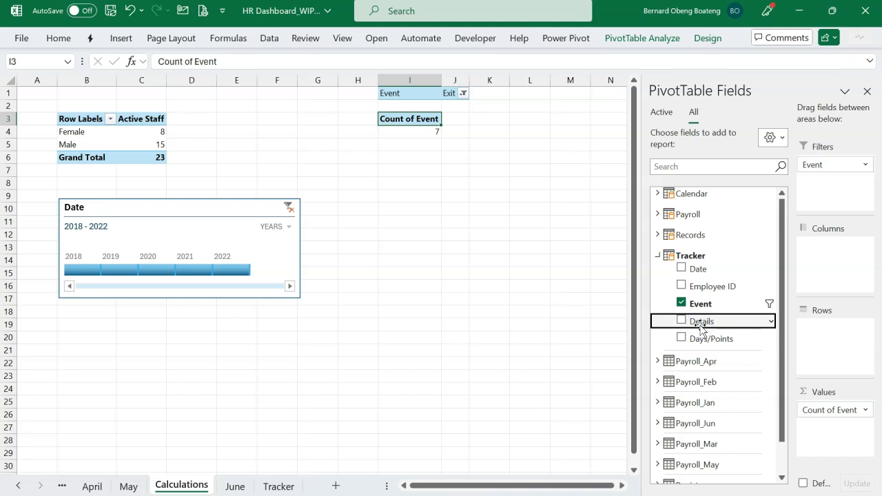
# Add the Details field to the rows of the Exit PivotTable and close the field list.
pyautogui.moveTo(700, 326); pyautogui.dragTo(806, 334)
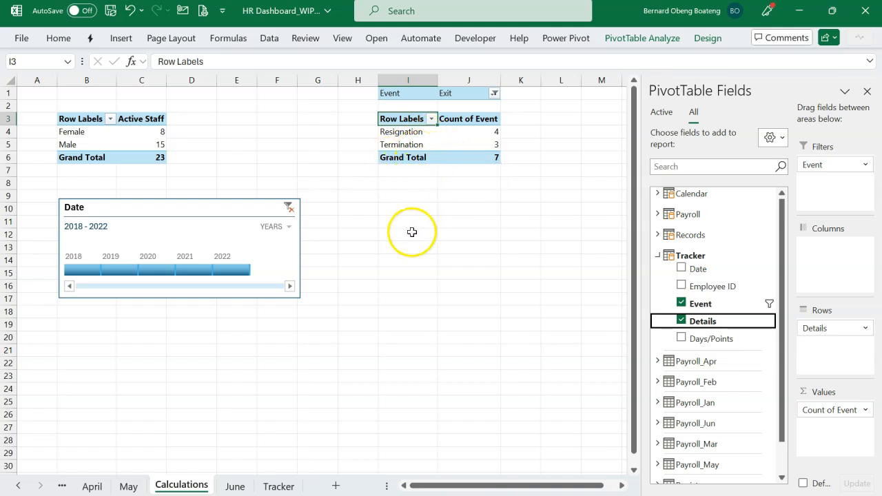
pyautogui.click(866, 91)
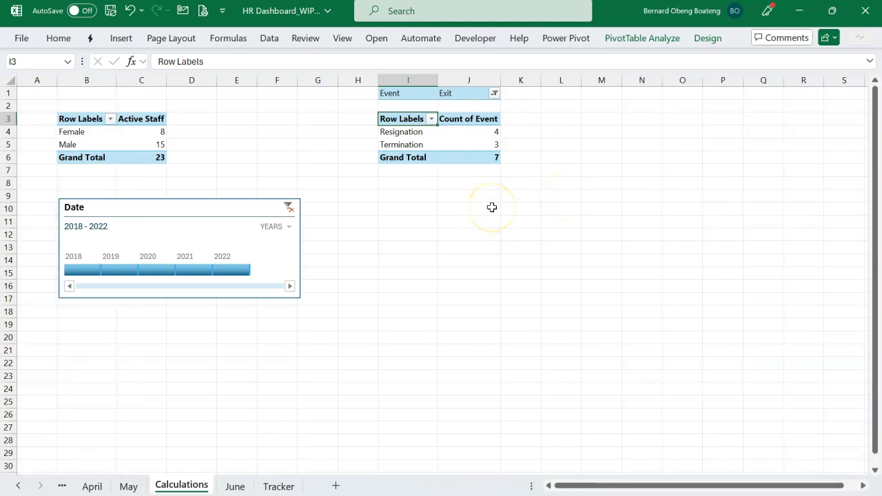
# Check the finished dashboard workbook and insert a PivotTable from the data model at cell N2 of the Calculations sheet.
pyautogui.hotkey('alt', 'Tab')
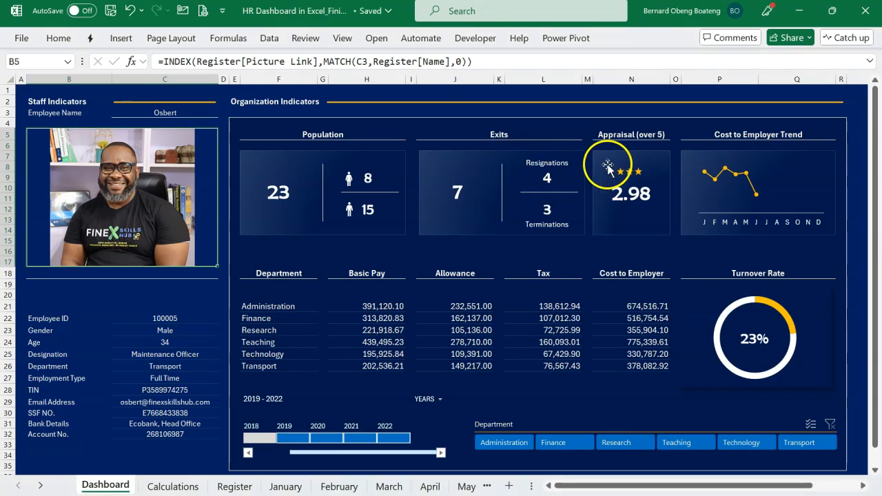
pyautogui.hotkey('alt', 'Tab')
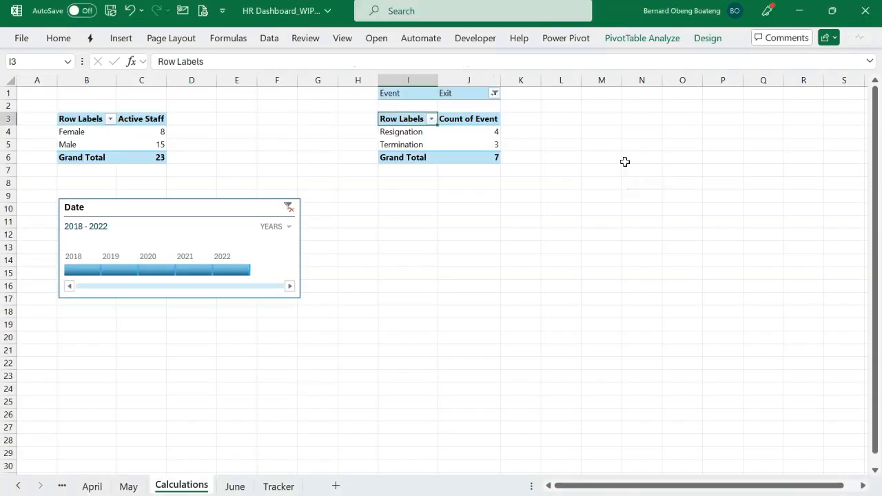
pyautogui.click(604, 106)
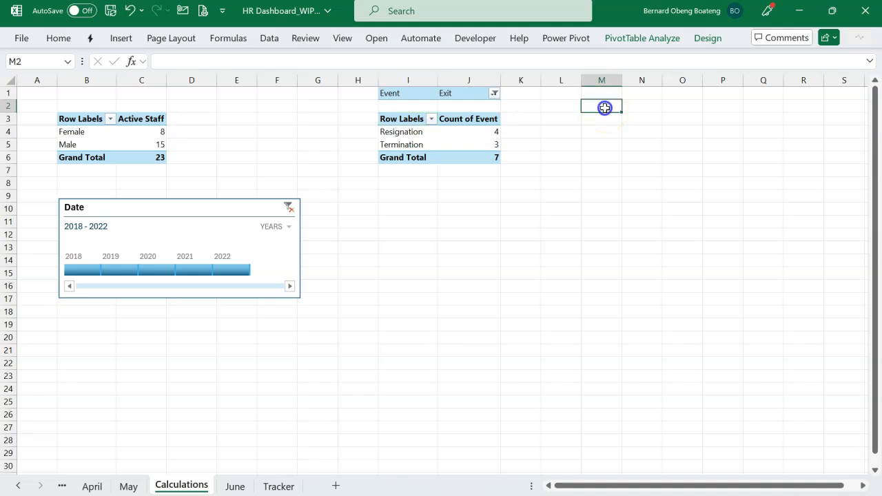
pyautogui.click(641, 107)
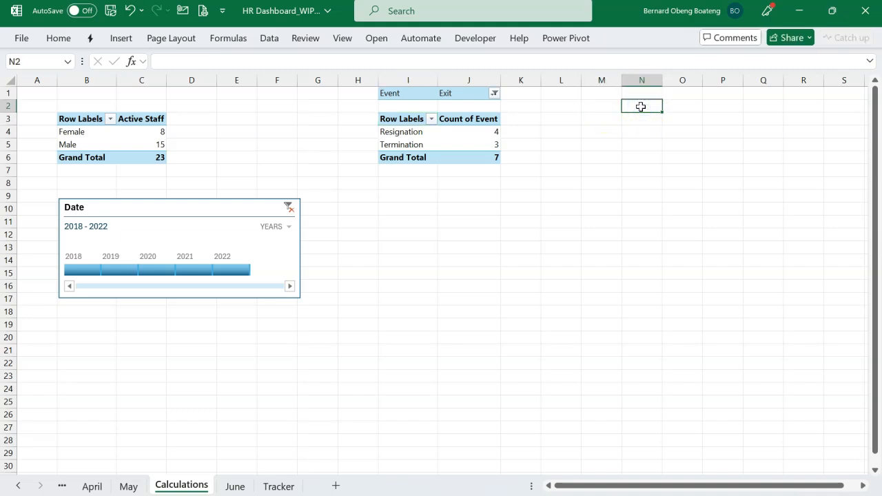
pyautogui.click(120, 40)
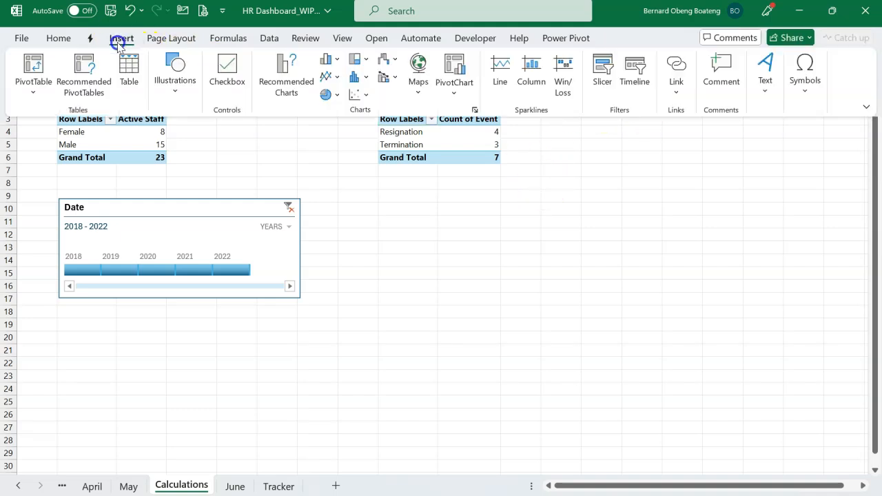
pyautogui.click(27, 95)
pyautogui.click(59, 154)
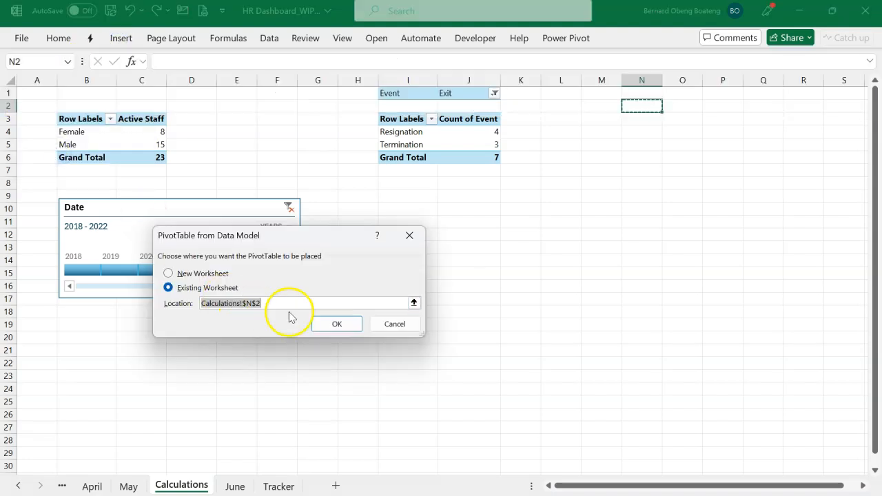
pyautogui.click(325, 322)
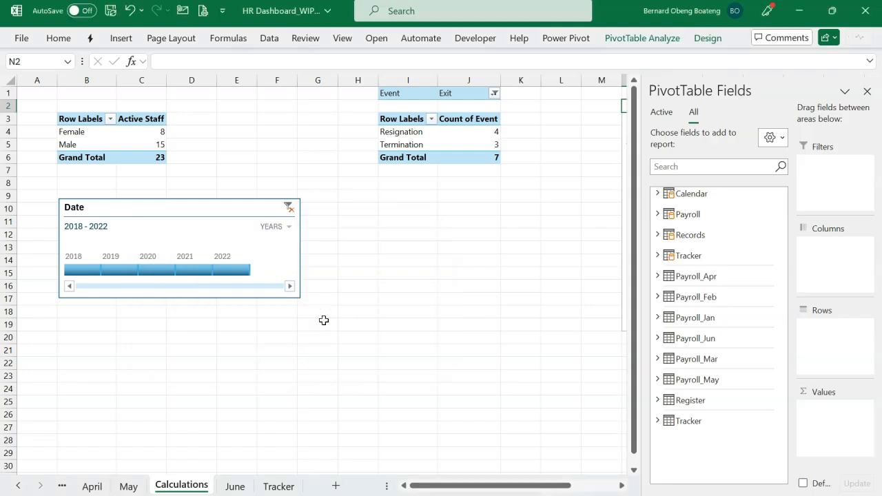
# Add the Days/Points field from the Tracker query table to the new PivotTable's values as a sum.
pyautogui.moveTo(544, 487); pyautogui.dragTo(589, 486)
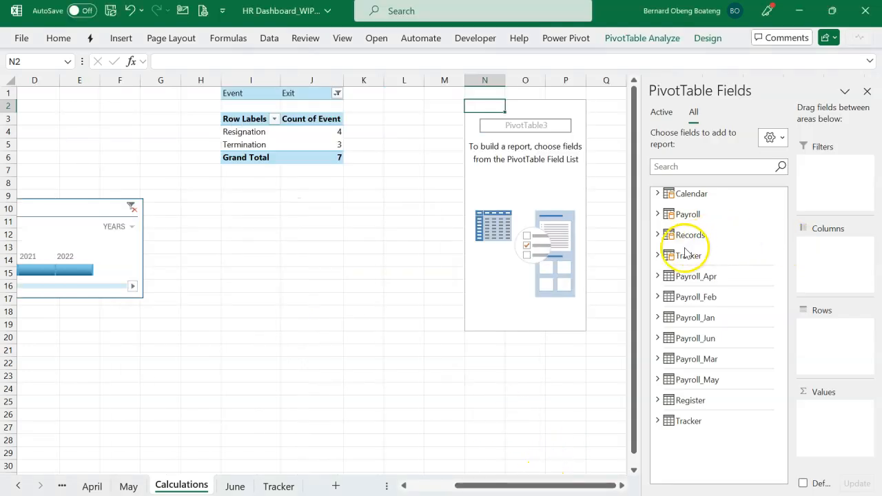
pyautogui.click(656, 256)
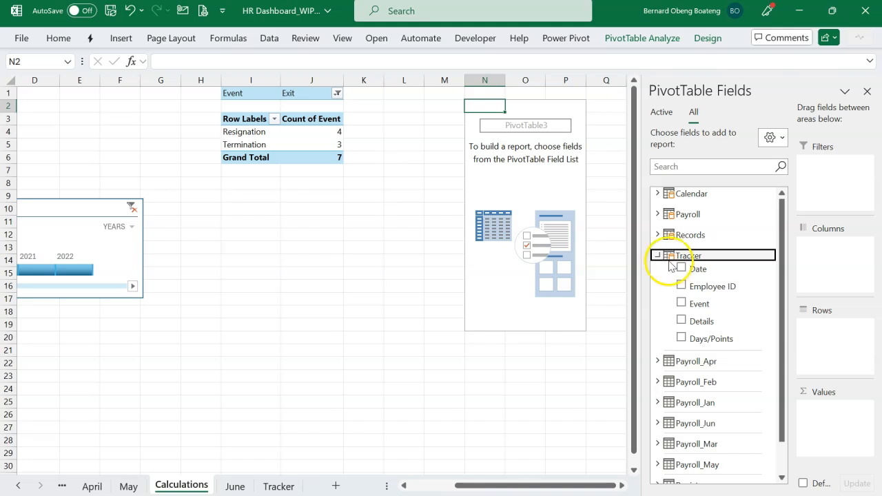
pyautogui.click(700, 340)
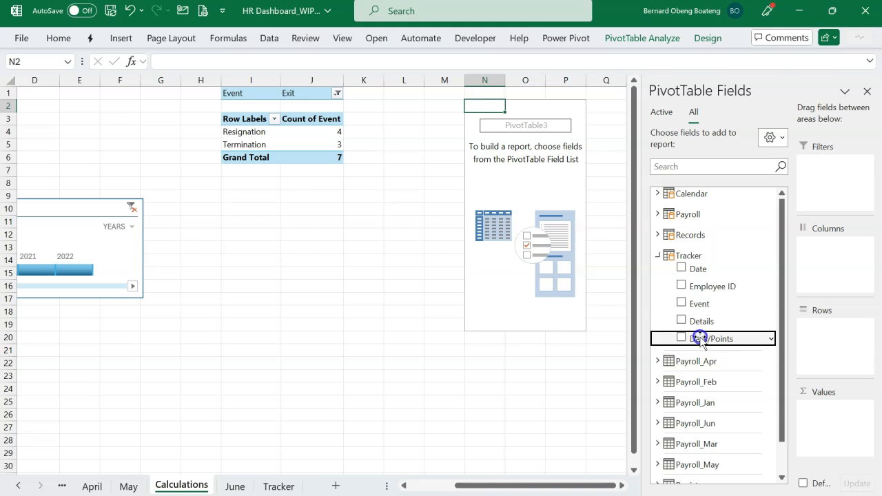
pyautogui.moveTo(700, 341); pyautogui.dragTo(824, 414)
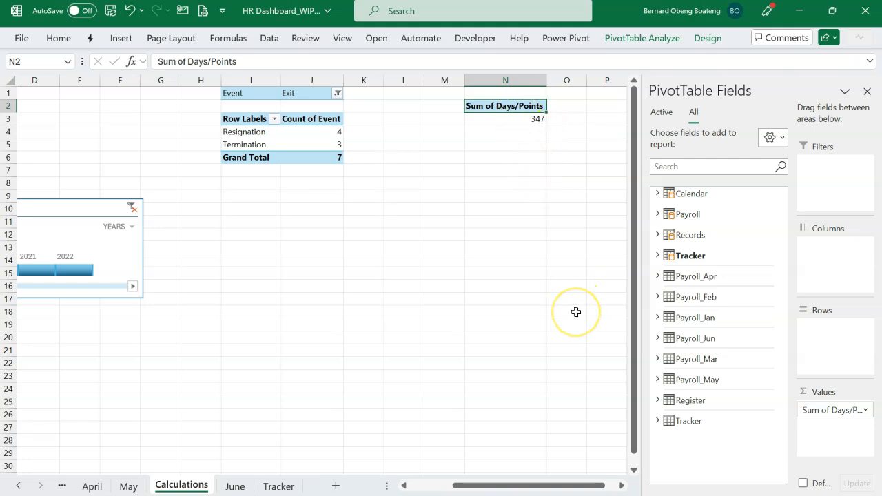
# Add the Tracker table's Event field as a report filter to the Days/Points PivotTable and filter it to Appraisal.
pyautogui.click(658, 255)
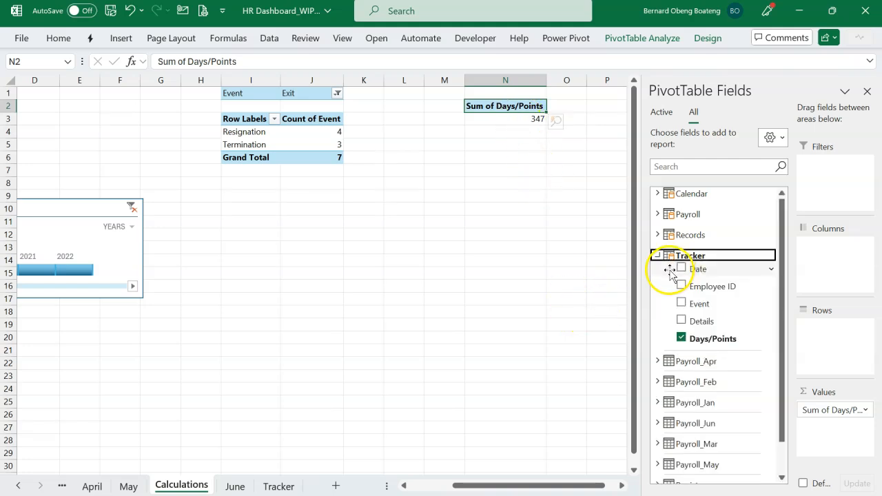
pyautogui.click(699, 308)
pyautogui.moveTo(699, 309); pyautogui.dragTo(826, 194)
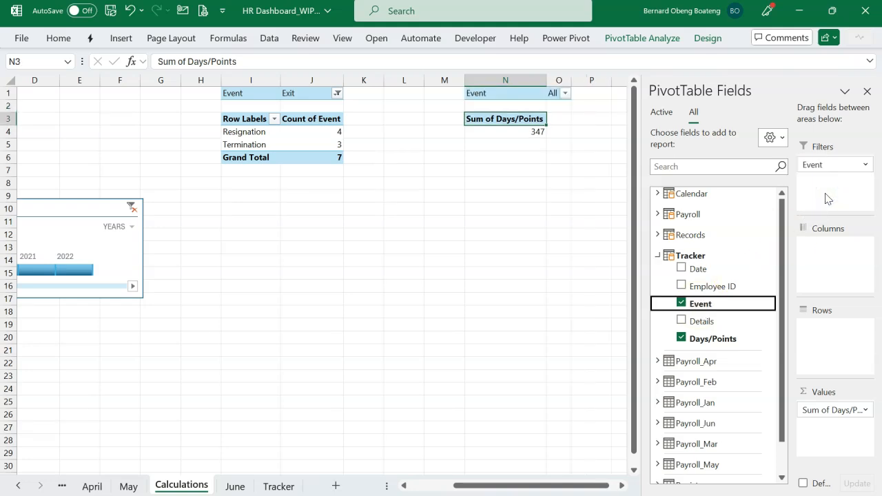
pyautogui.click(565, 93)
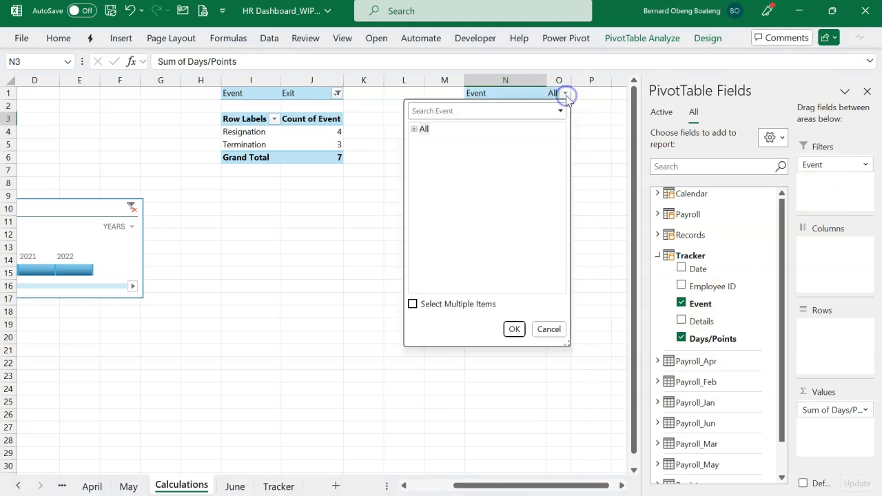
pyautogui.click(528, 109)
pyautogui.write('appr')
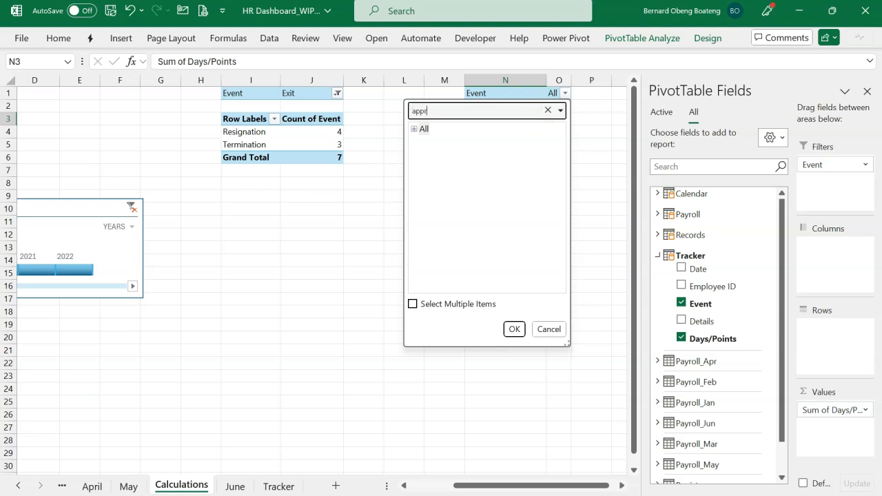
pyautogui.click(448, 142)
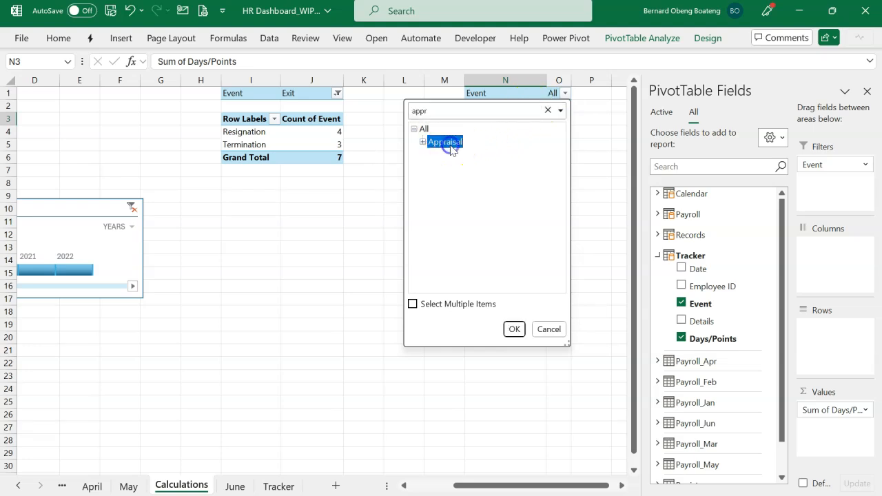
pyautogui.click(511, 330)
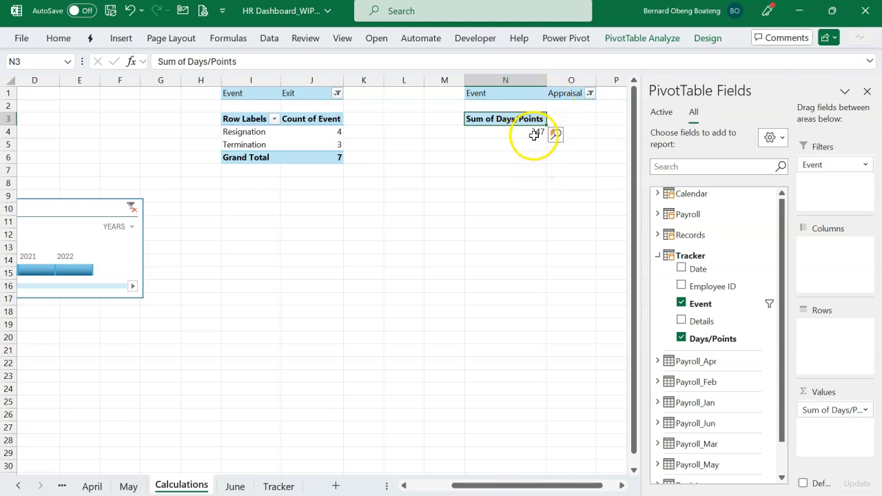
# Change the Days/Points value field in the Appraisal PivotTable to summarize by Average.
pyautogui.moveTo(518, 136)
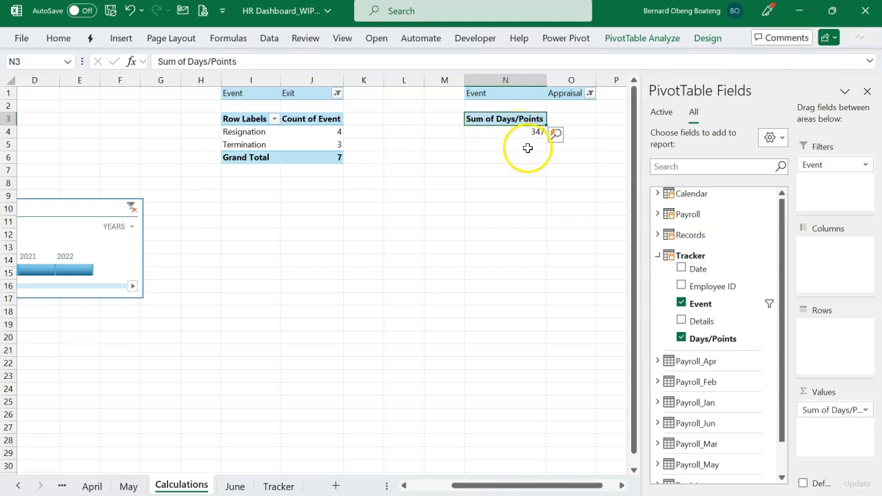
pyautogui.click(522, 132)
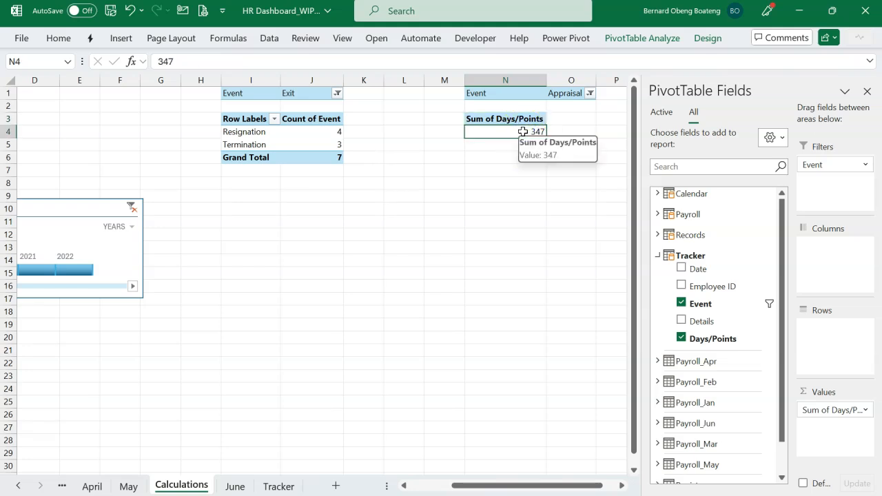
pyautogui.click(866, 410)
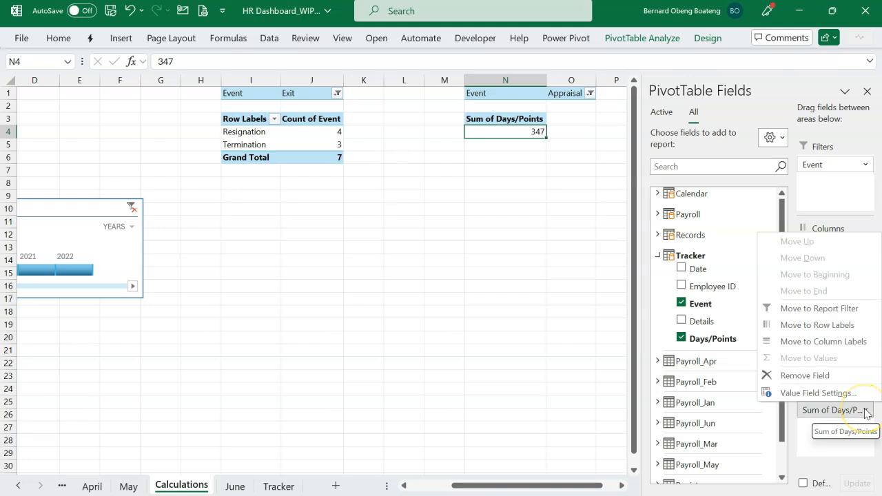
pyautogui.click(865, 410)
pyautogui.click(866, 410)
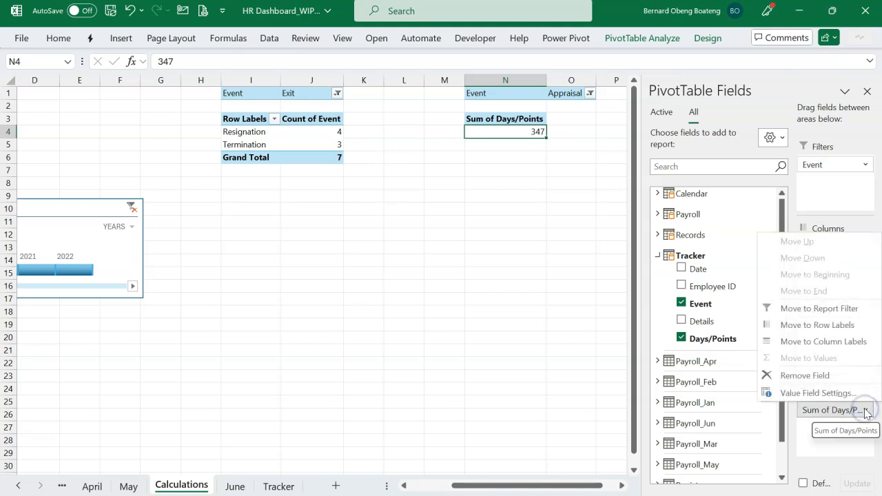
pyautogui.click(824, 392)
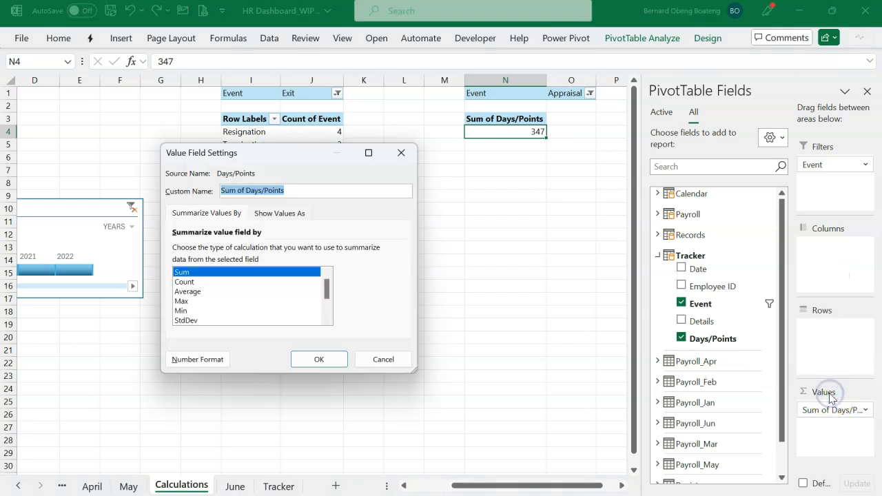
pyautogui.click(202, 294)
pyautogui.click(307, 360)
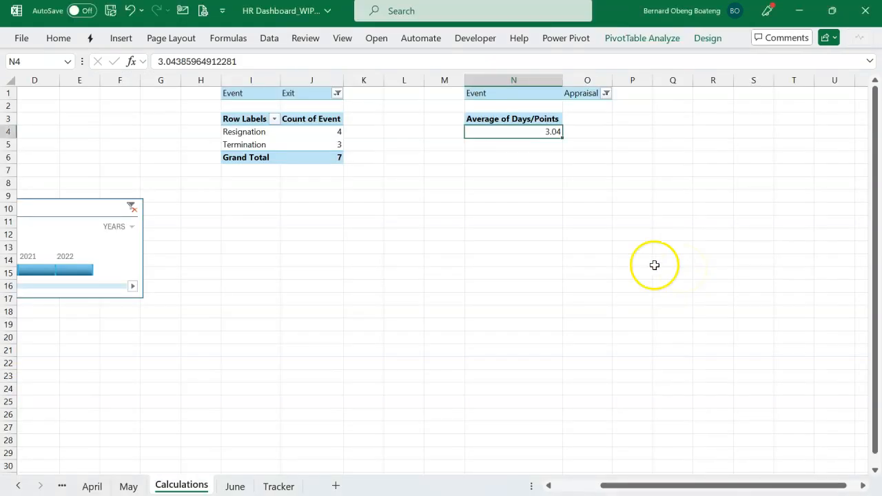
# Insert another PivotTable from the data model at cell S1 of the Calculations sheet.
pyautogui.hscroll(1, 624, 257)
pyautogui.hscroll(7, 624, 257)
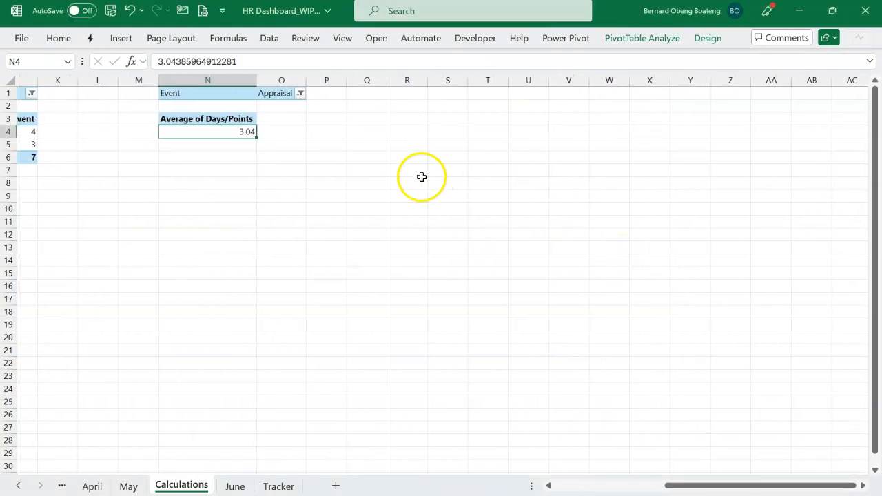
pyautogui.click(445, 96)
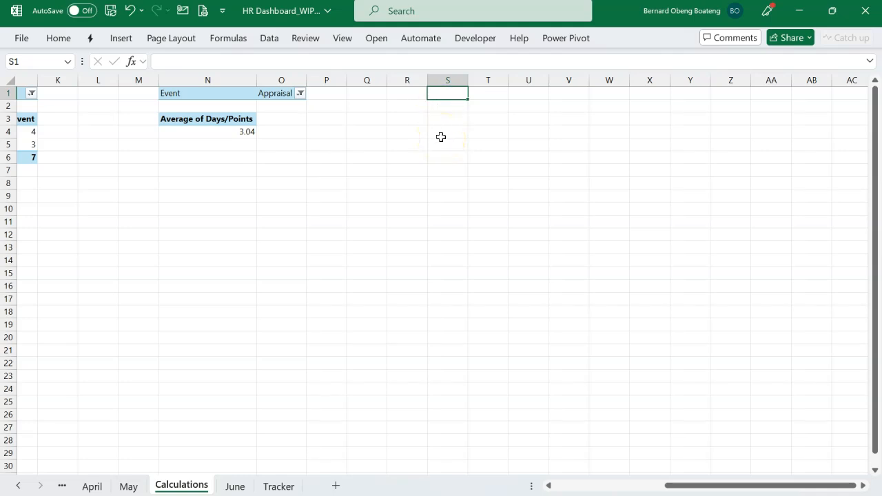
pyautogui.click(121, 37)
pyautogui.click(43, 93)
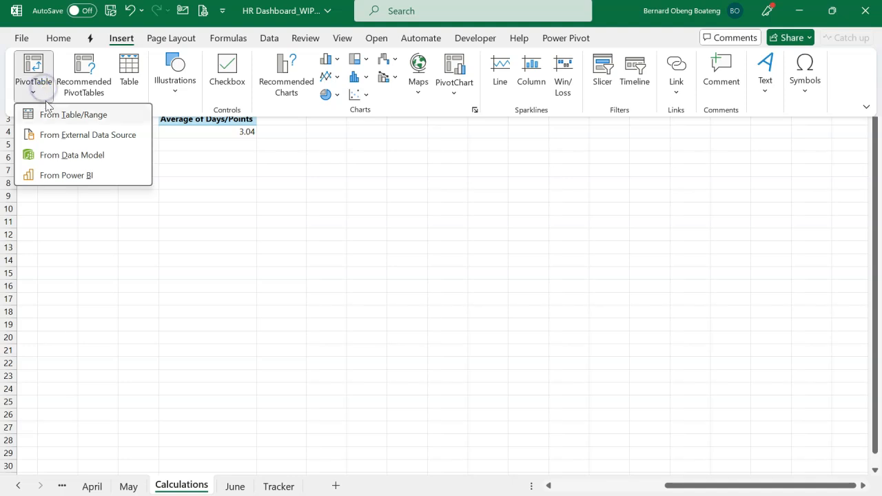
pyautogui.click(73, 155)
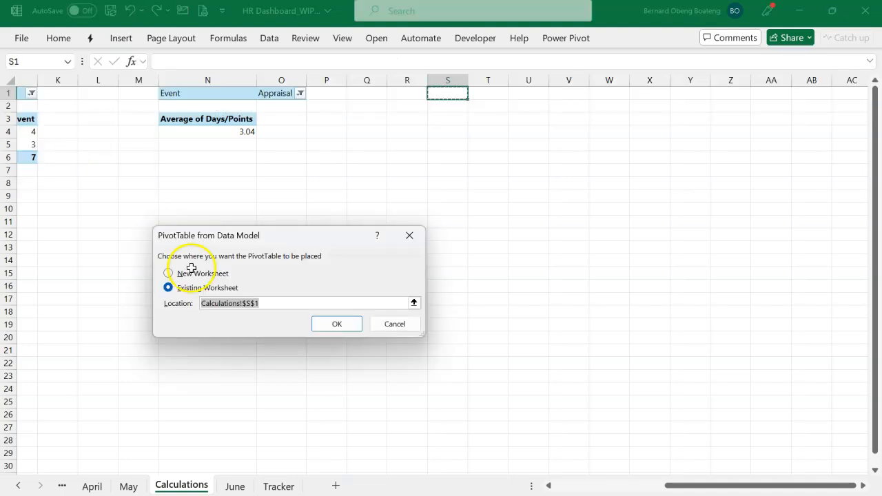
pyautogui.click(336, 324)
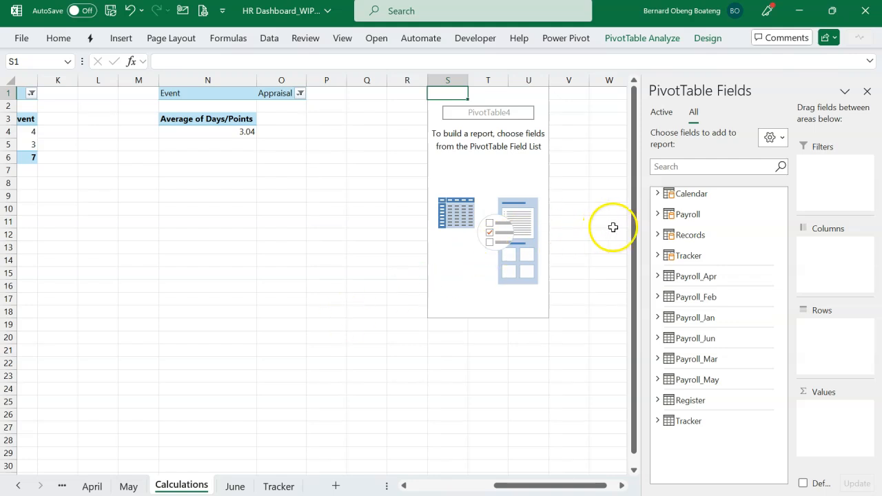
# Add the Cost to Employer field from the Payroll table to the PivotTable's values as a sum.
pyautogui.click(658, 217)
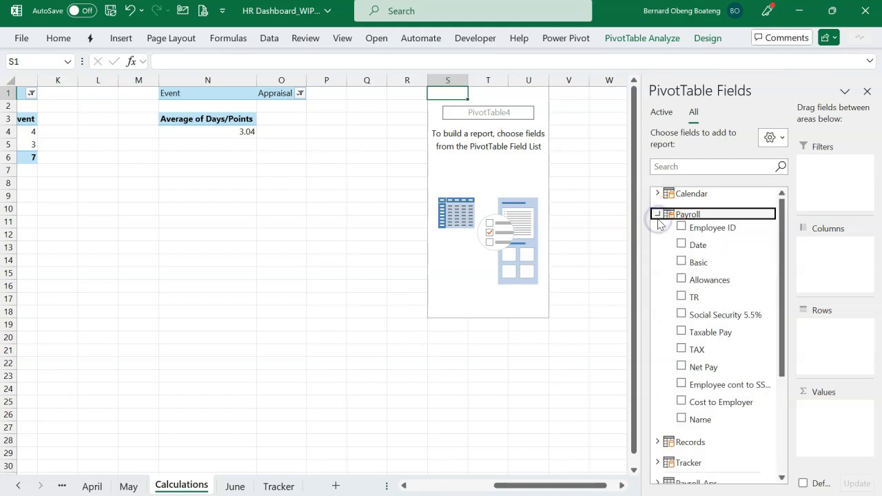
pyautogui.click(714, 405)
pyautogui.moveTo(713, 405); pyautogui.dragTo(811, 432)
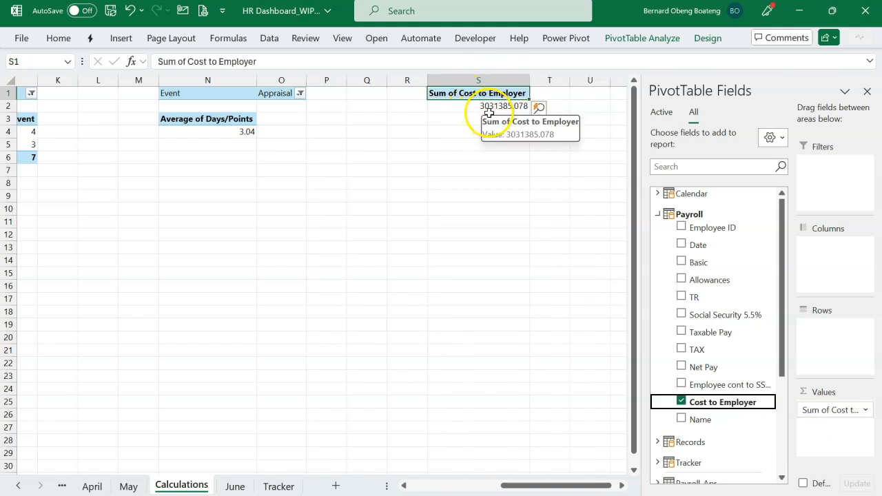
# Add the Month Name field from the Calendar table to the rows of the Cost to Employer PivotTable.
pyautogui.click(658, 214)
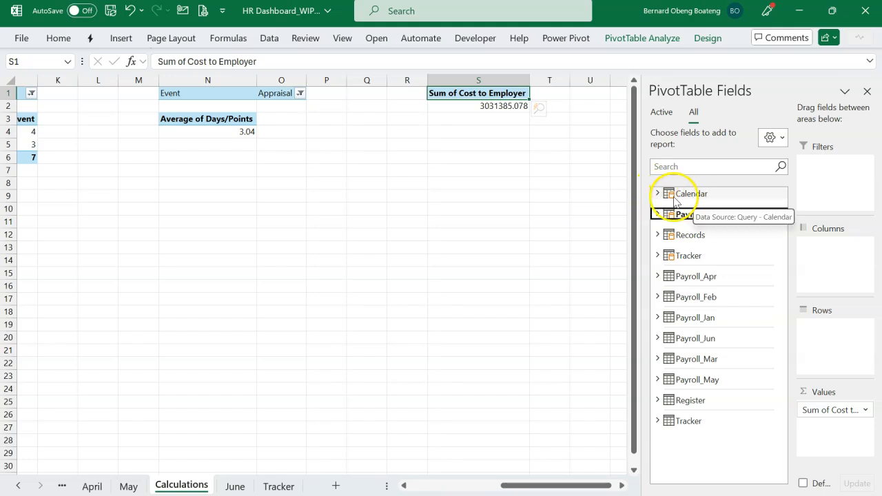
pyautogui.click(657, 193)
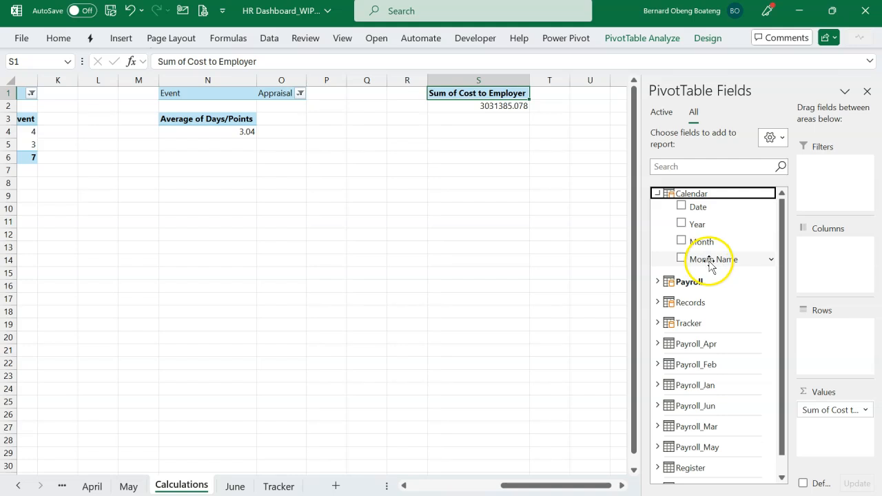
pyautogui.moveTo(712, 266); pyautogui.dragTo(814, 334)
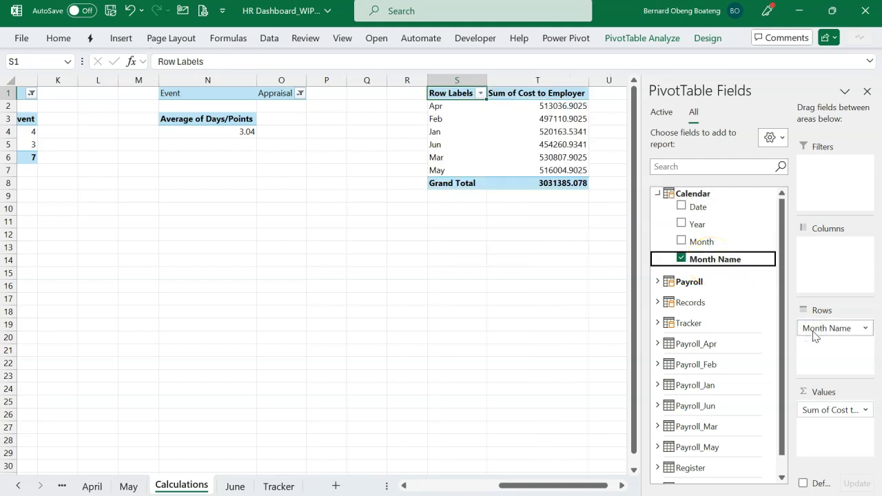
# Set the Cost to Employer PivotTable to show items with no data on rows.
pyautogui.click(622, 486)
pyautogui.click(622, 485)
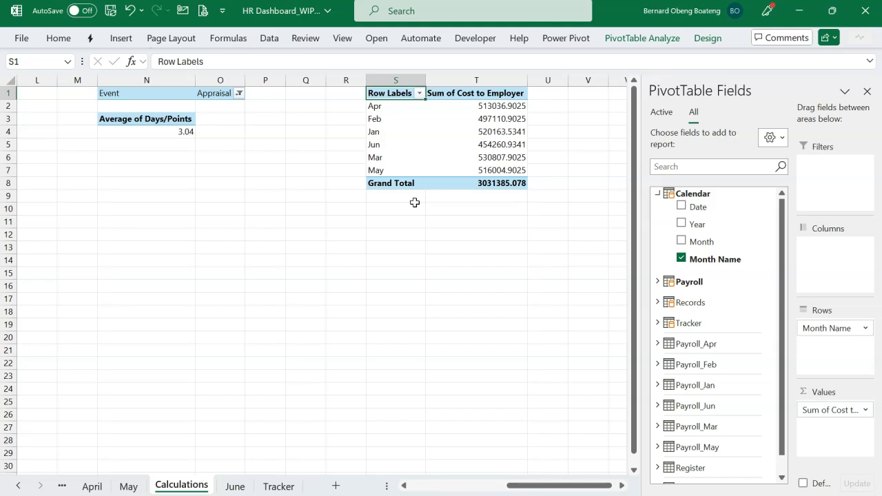
pyautogui.click(391, 119)
pyautogui.rightClick(390, 120)
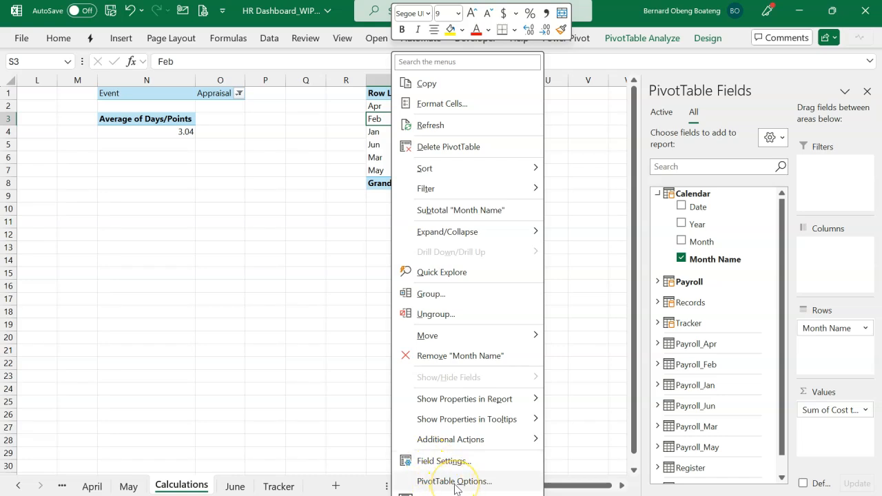
pyautogui.click(454, 482)
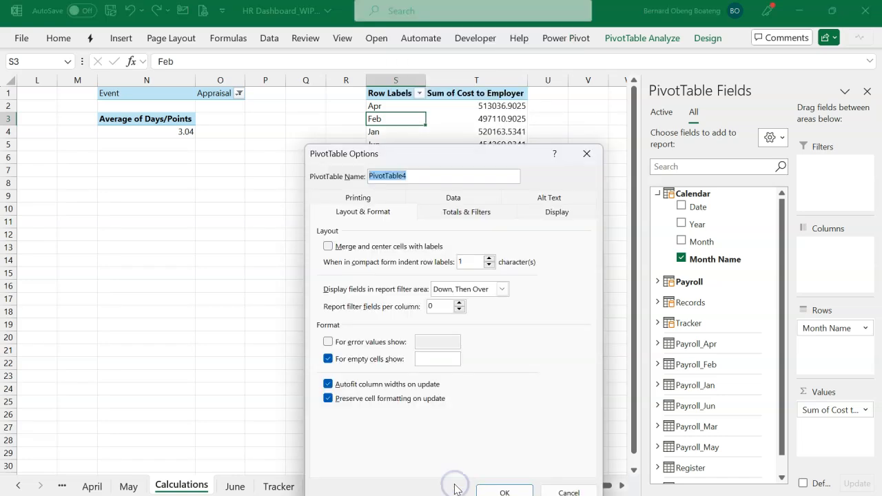
pyautogui.click(560, 213)
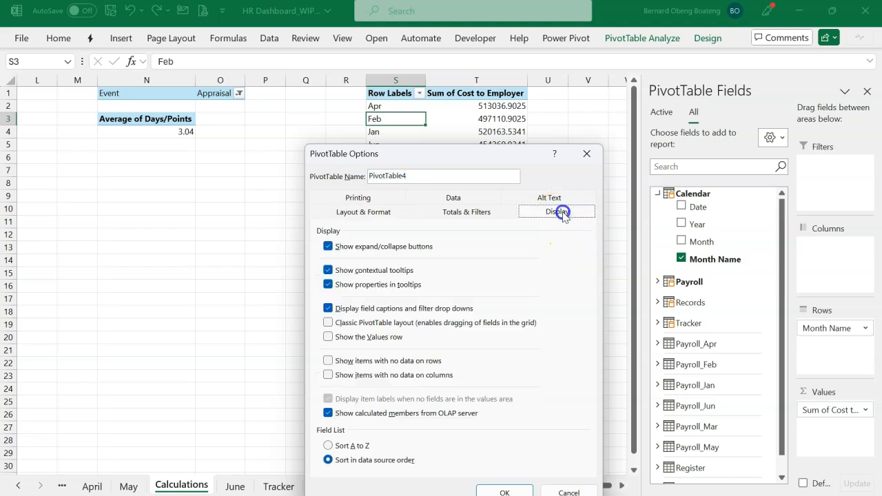
pyautogui.click(415, 364)
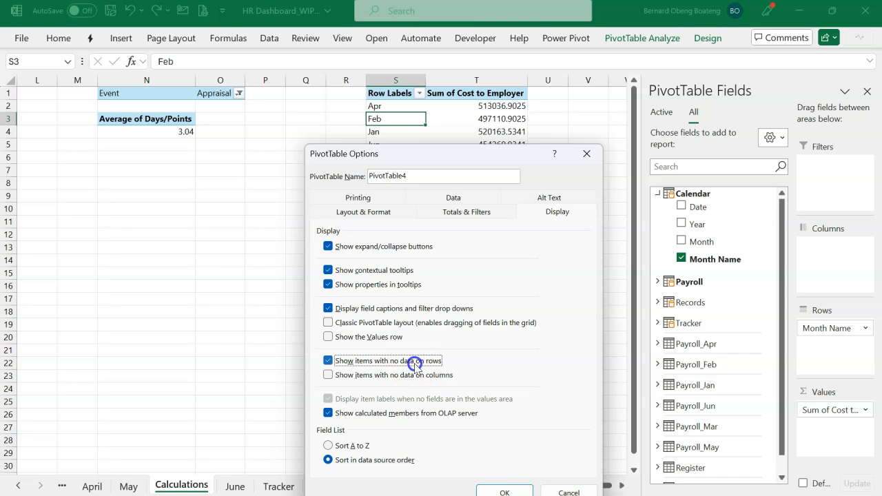
pyautogui.click(504, 492)
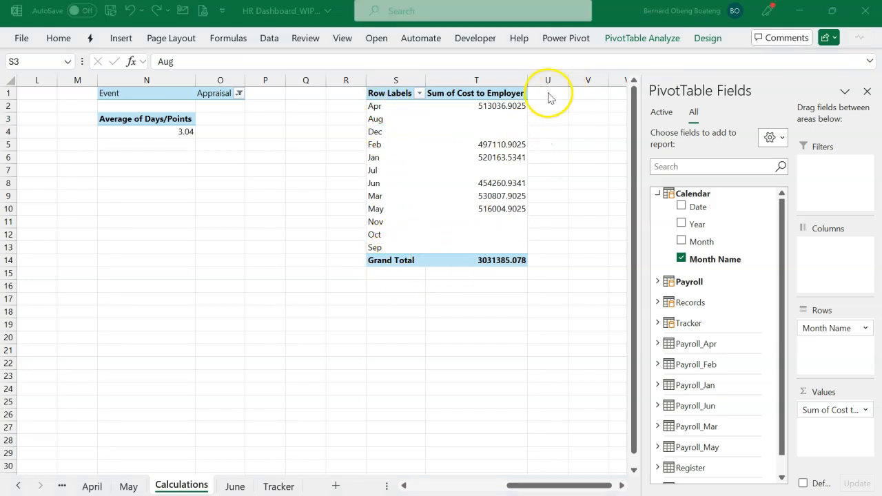
# In the Power Pivot data model, sort the Calendar table's Month Name column by Month, and return to the worksheet without the field list.
pyautogui.click(562, 39)
pyautogui.click(564, 42)
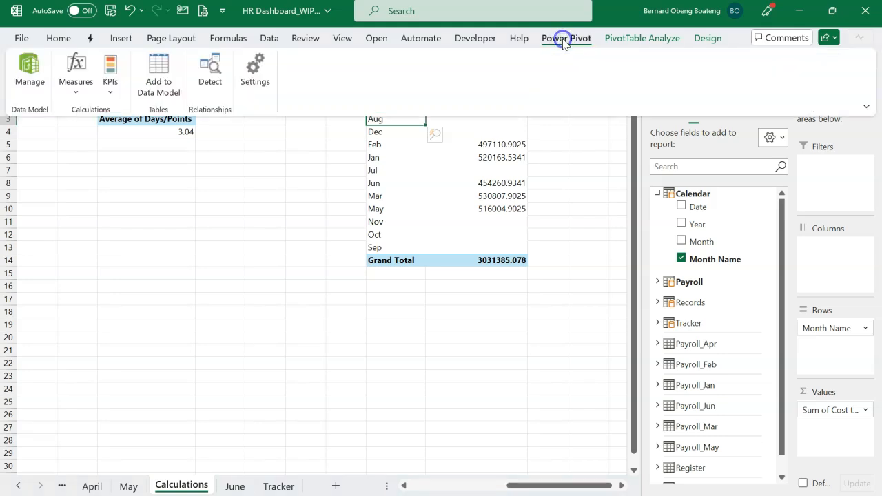
pyautogui.click(30, 70)
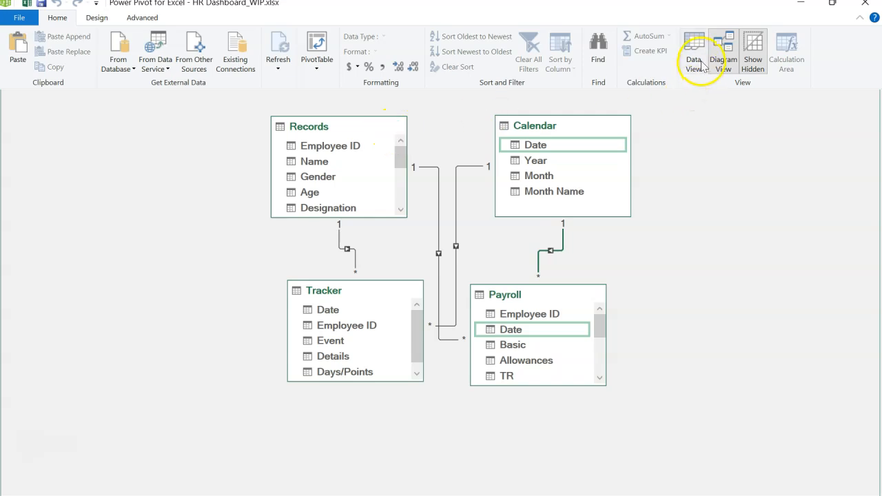
pyautogui.click(701, 62)
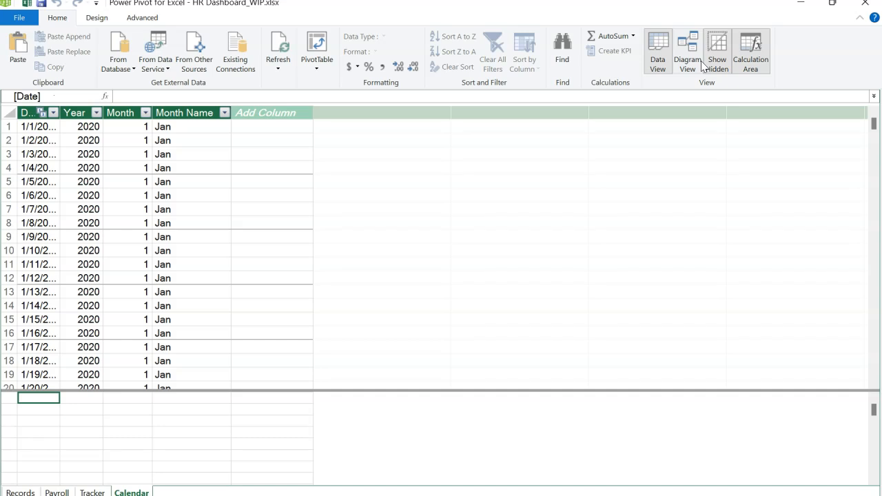
pyautogui.click(205, 114)
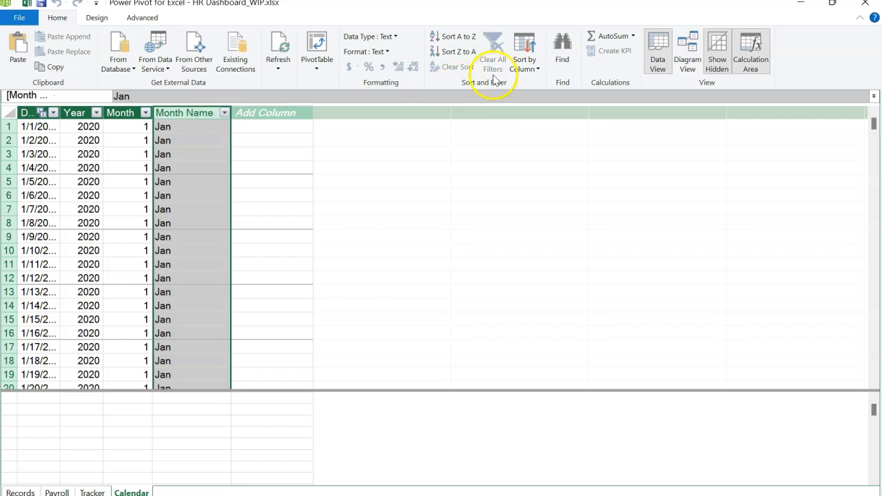
pyautogui.click(526, 68)
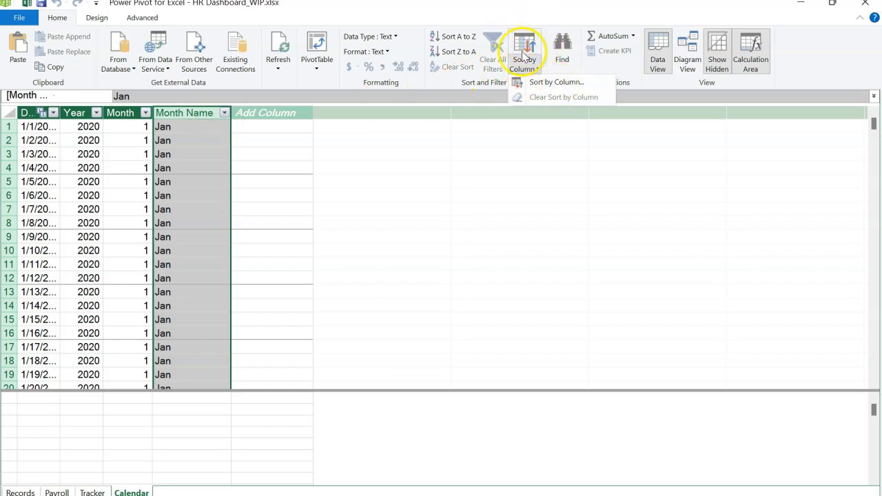
pyautogui.click(555, 83)
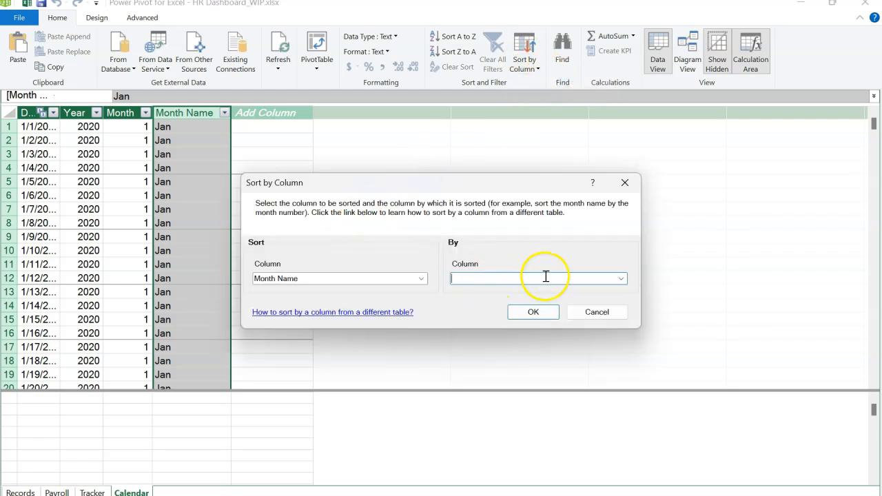
pyautogui.click(621, 278)
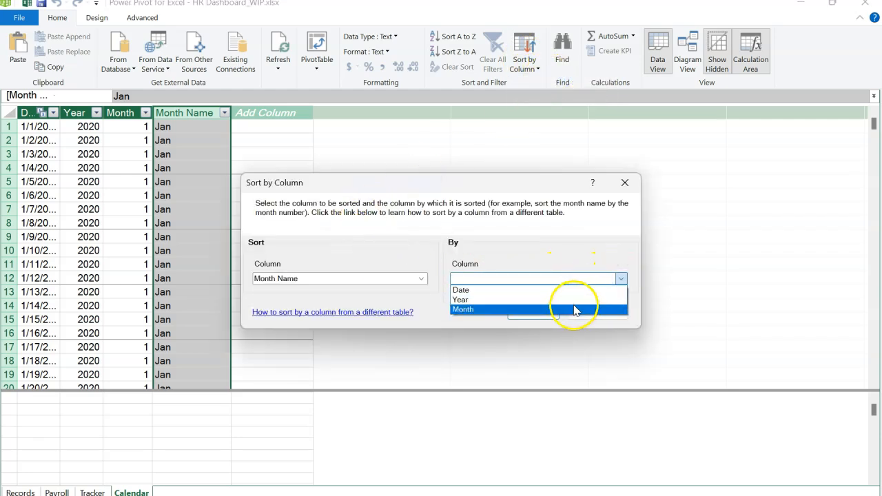
pyautogui.click(571, 308)
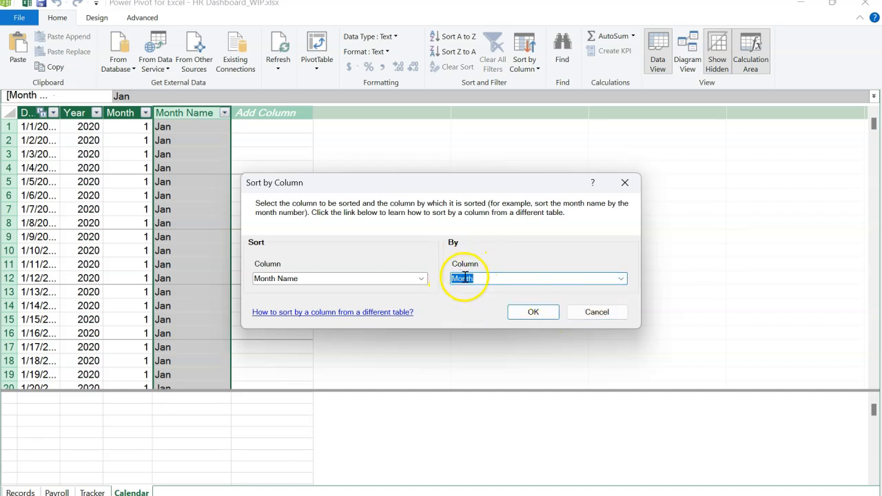
pyautogui.click(528, 312)
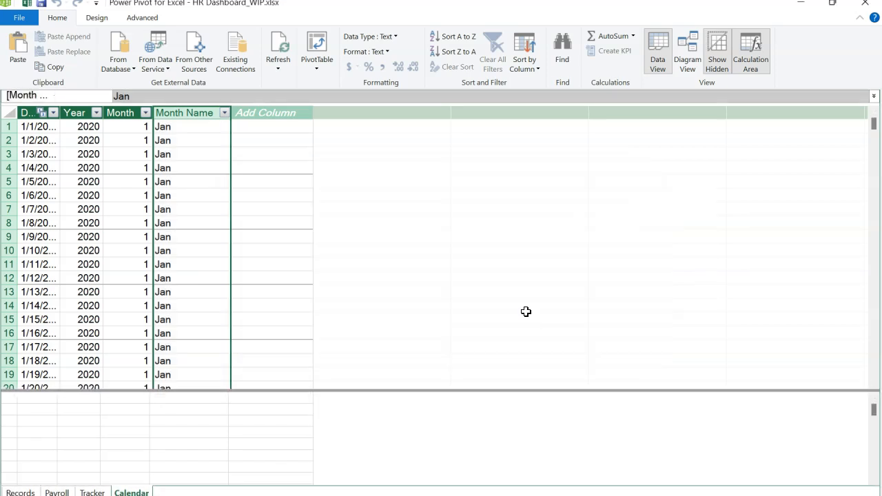
pyautogui.click(865, 4)
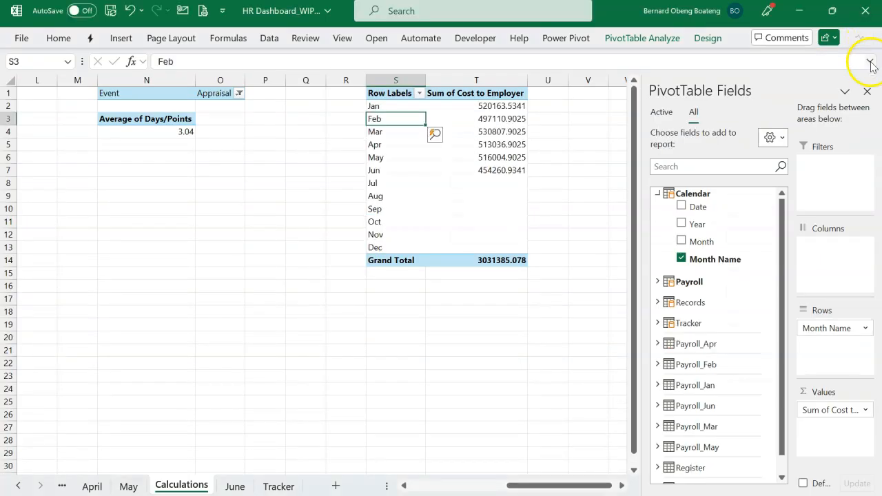
pyautogui.click(866, 91)
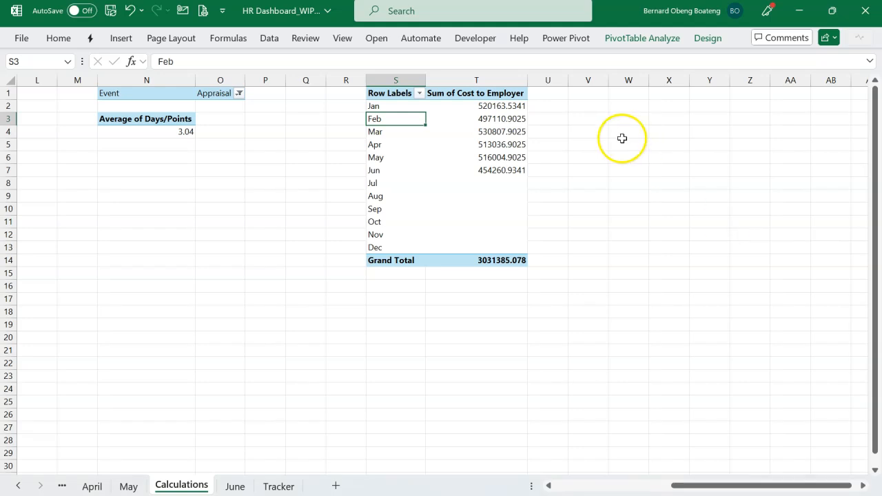
# Fill U2:U13 with "o", enter J and F in V2:V3, and Flash Fill the remaining month initials in column V.
pyautogui.moveTo(559, 106); pyautogui.dragTo(554, 250)
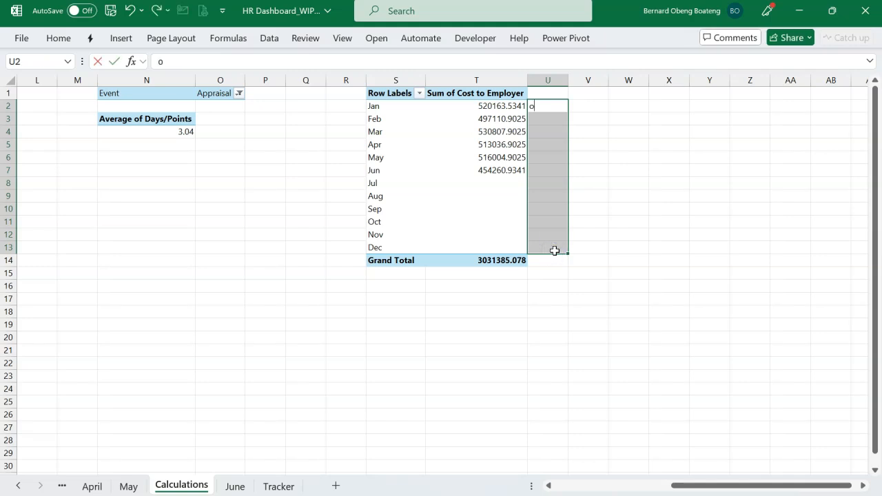
pyautogui.hotkey('ctrl', 'Return')
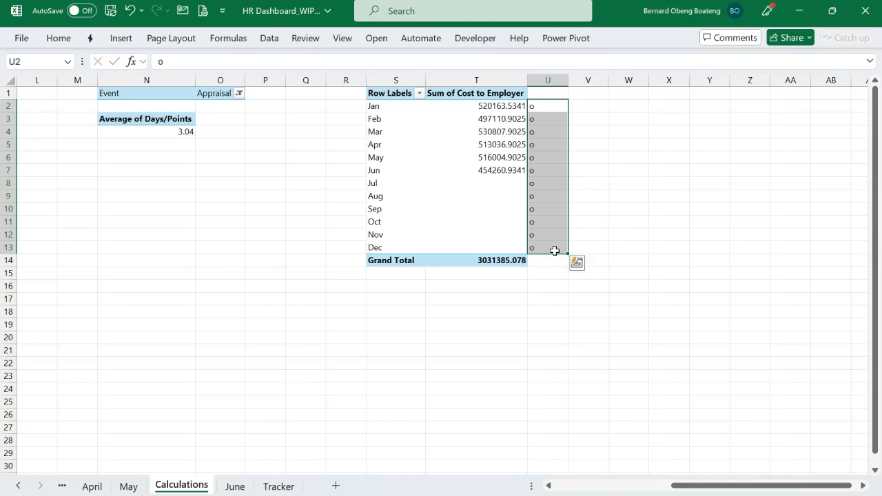
pyautogui.click(592, 115)
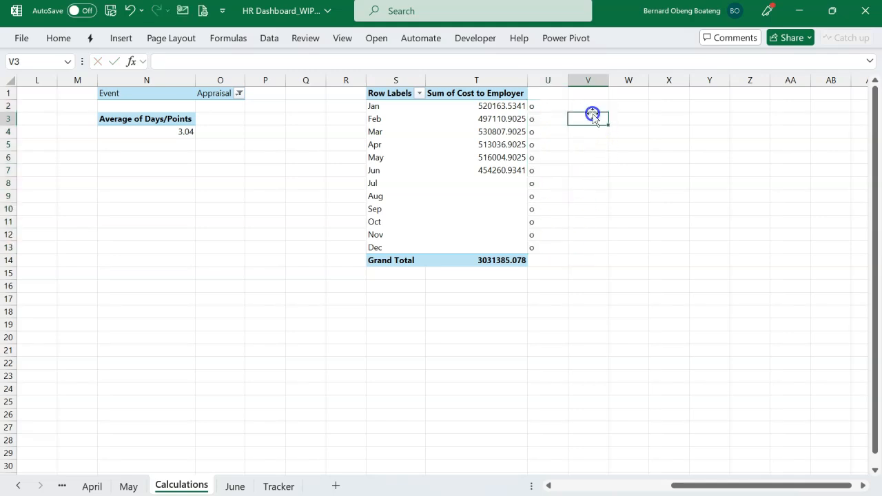
pyautogui.click(595, 108)
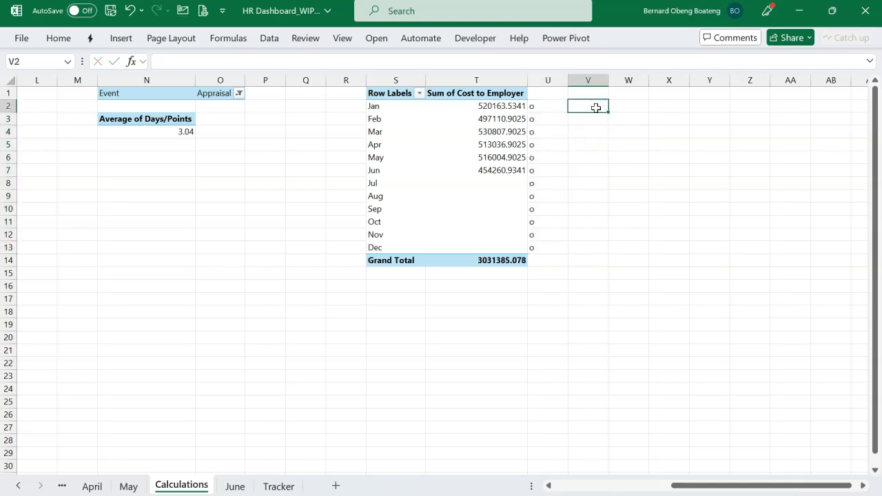
pyautogui.press('Return')
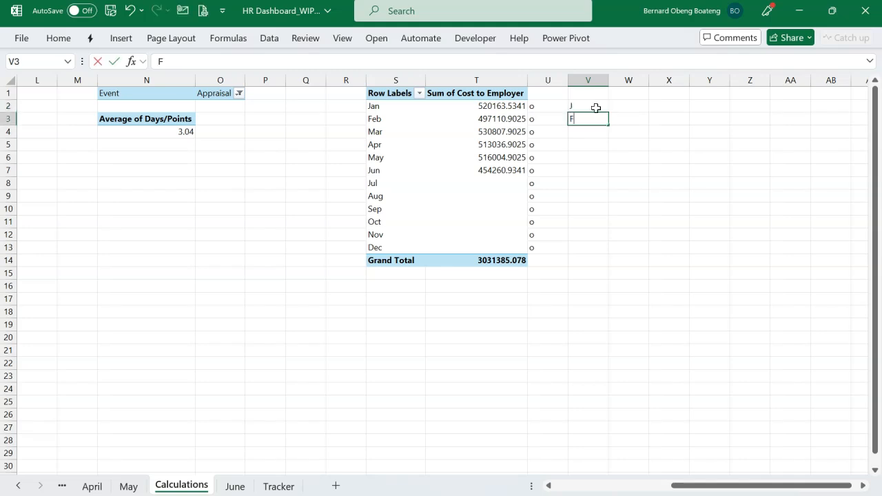
pyautogui.press('Return')
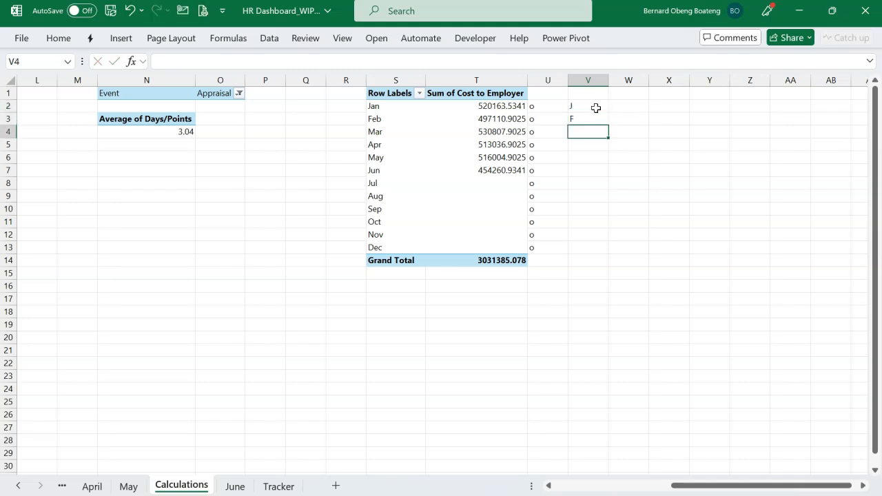
pyautogui.hotkey('ctrl', 'e')
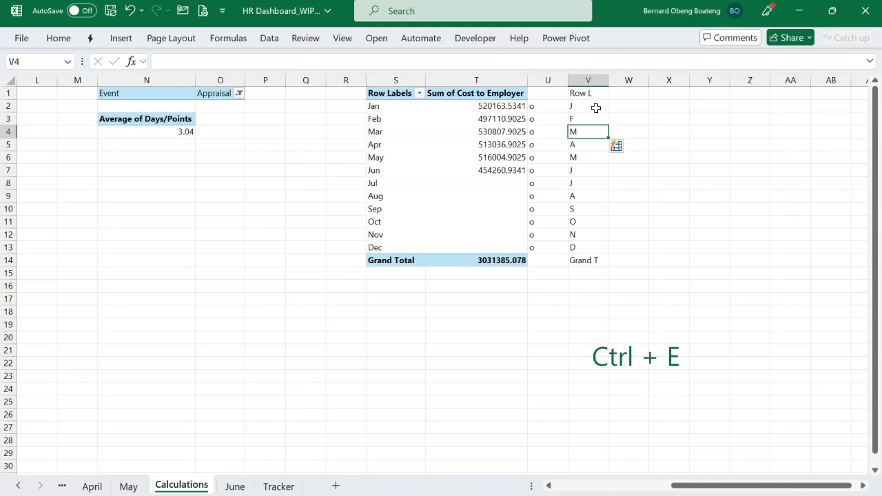
# Clear the unwanted Flash Fill entries in V1 and V14, beside the PivotTable's header and Grand Total rows.
pyautogui.click(595, 95)
pyautogui.press('Delete')
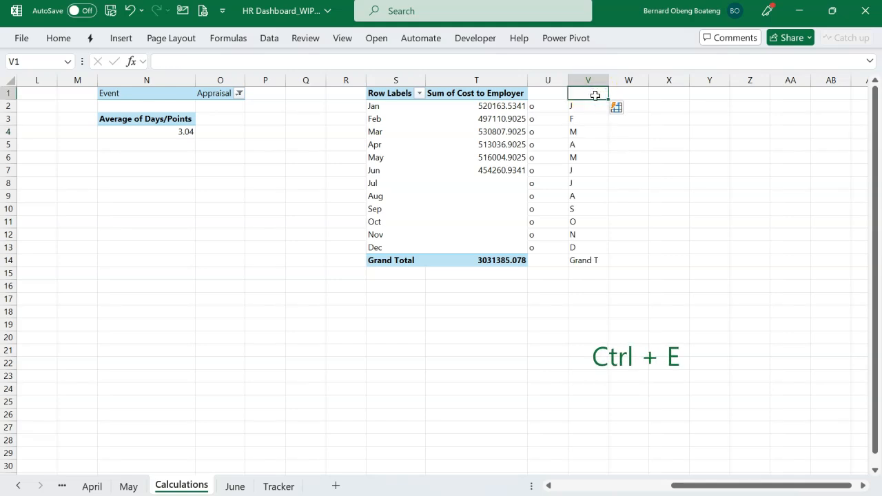
pyautogui.click(581, 259)
pyautogui.press('Delete')
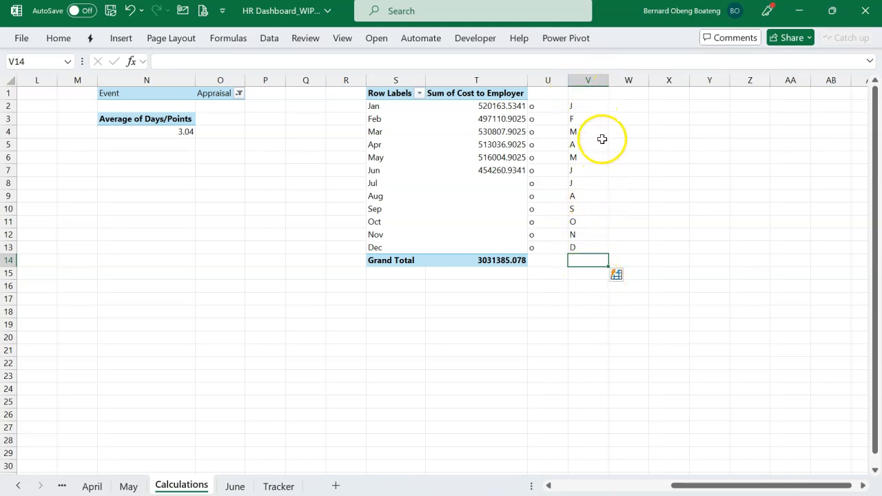
# Enter =T2 in W2 and fill it down to W13 to link the monthly Cost to Employer values.
pyautogui.click(621, 107)
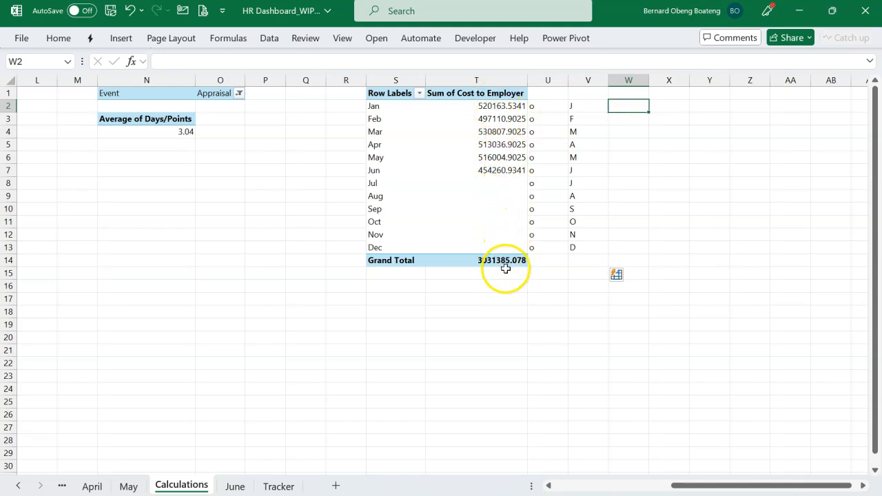
pyautogui.write('=')
pyautogui.click(492, 108)
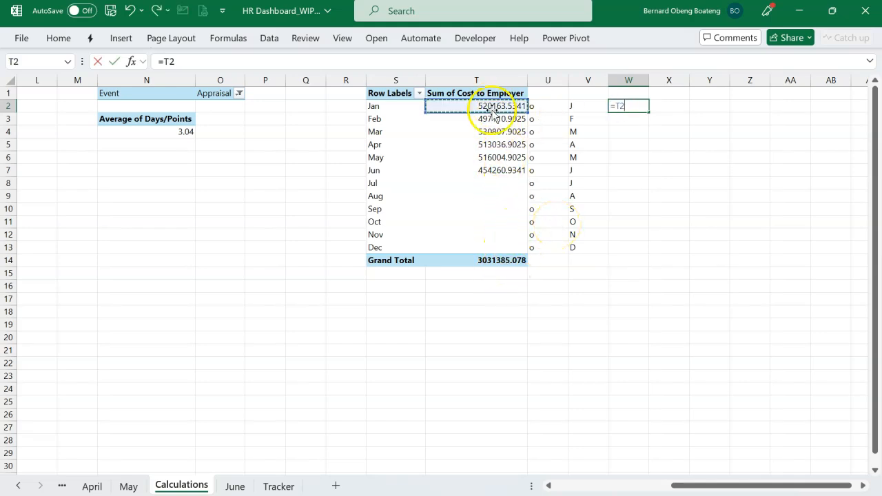
pyautogui.press('Return')
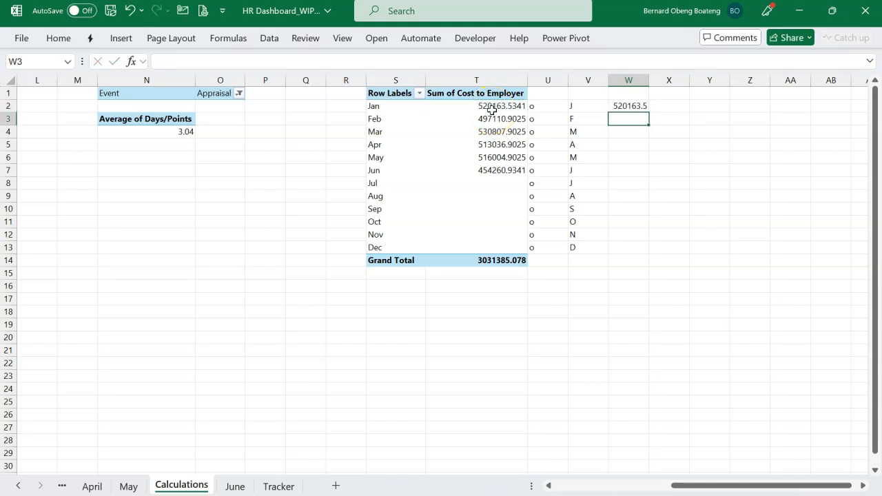
pyautogui.moveTo(623, 106); pyautogui.dragTo(621, 250)
pyautogui.hotkey('ctrl', 'd')
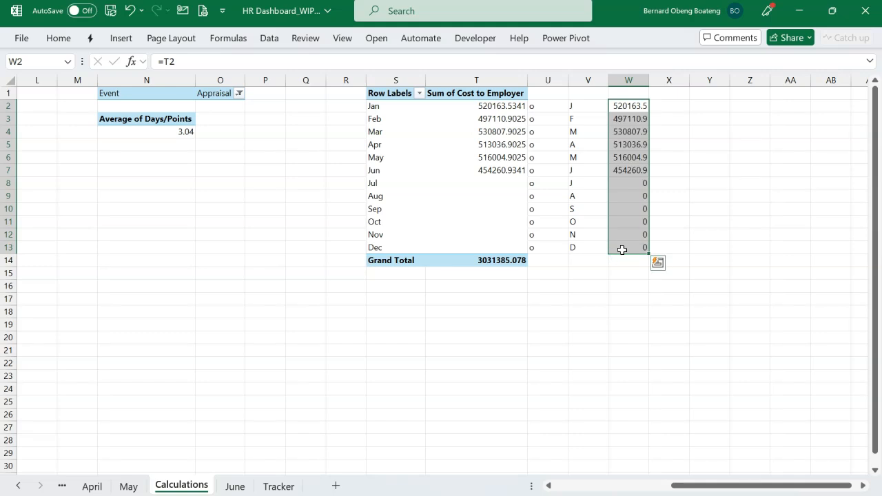
# Insert a 2-D Line with Markers chart from the month initials and cost values in V2:W13.
pyautogui.moveTo(582, 105); pyautogui.dragTo(623, 248)
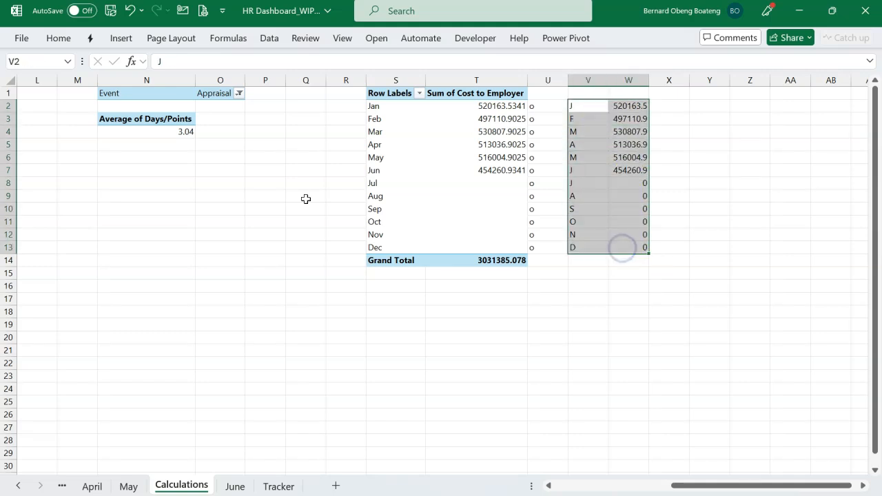
pyautogui.moveTo(590, 109); pyautogui.dragTo(624, 249)
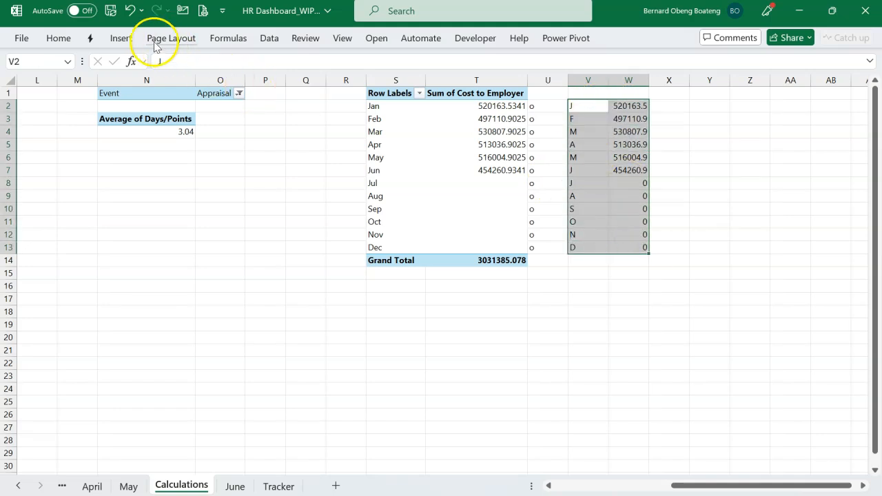
pyautogui.click(121, 39)
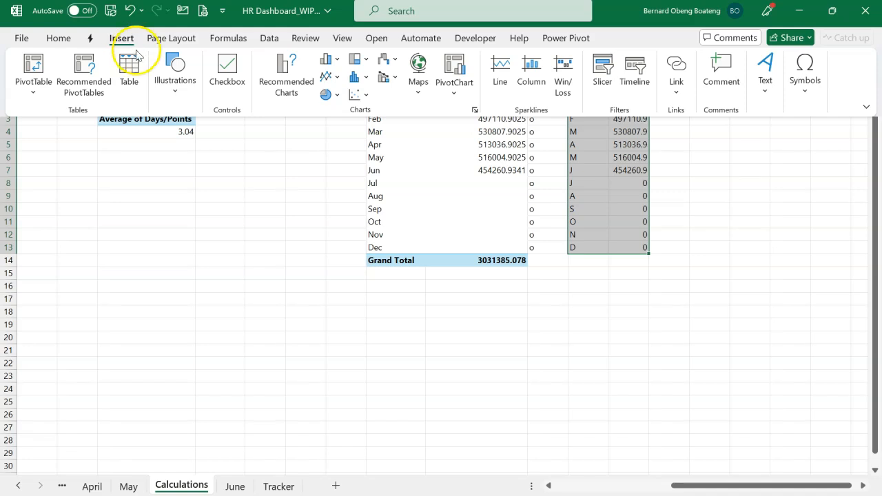
pyautogui.click(336, 77)
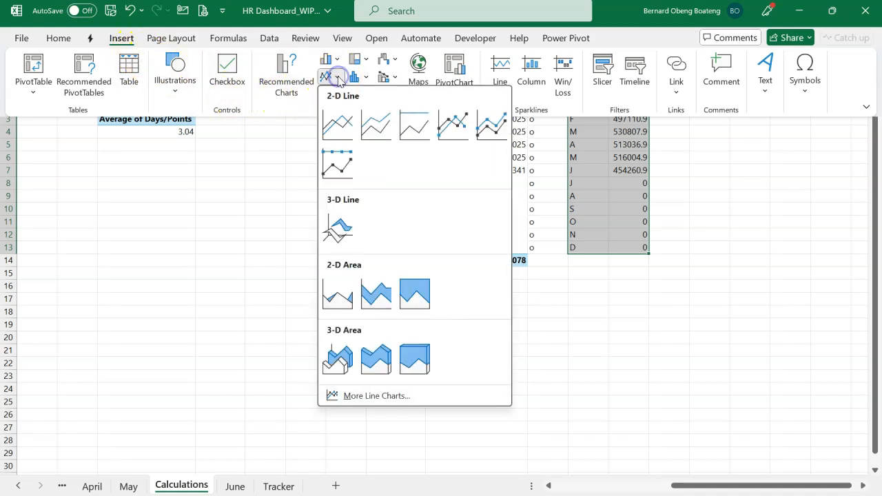
pyautogui.click(454, 126)
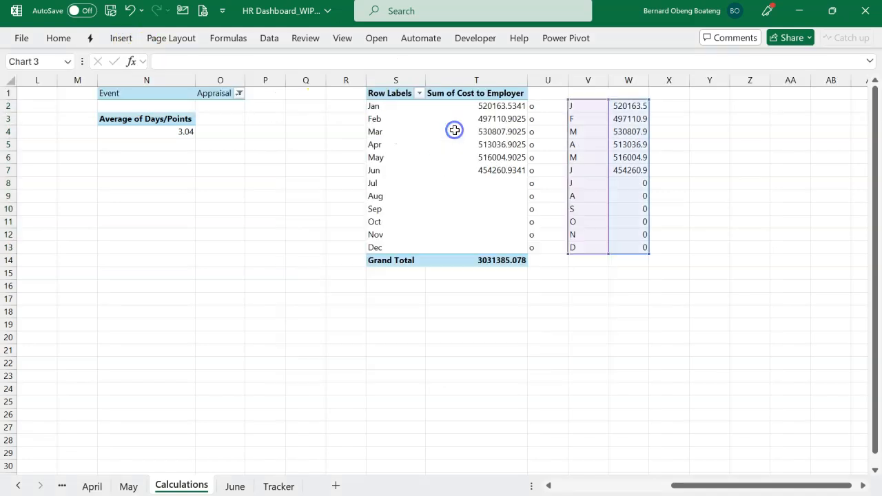
# Move the line chart clear of the Cost to Employer PivotTable, over columns L to R.
pyautogui.moveTo(391, 182); pyautogui.dragTo(208, 174)
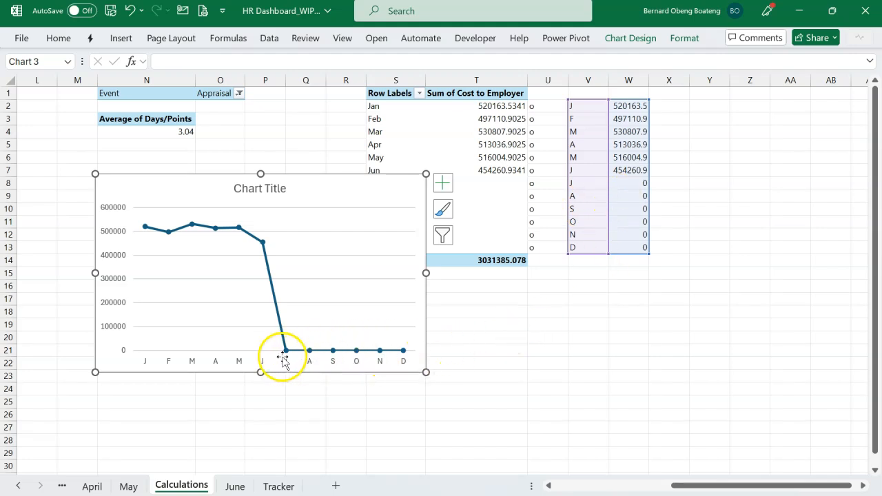
pyautogui.moveTo(359, 178); pyautogui.dragTo(282, 170)
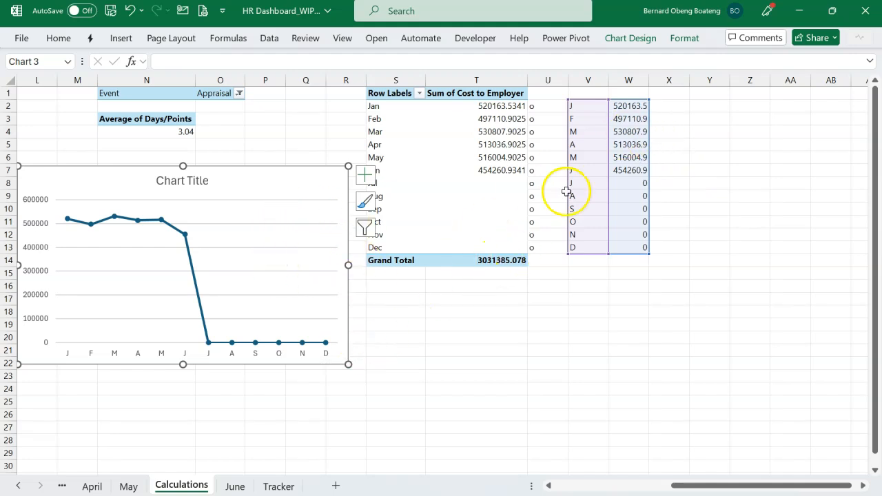
# Replace the formula in W2 with =IF(T2>0,T2,NA()) and fill it down to W13.
pyautogui.click(622, 108)
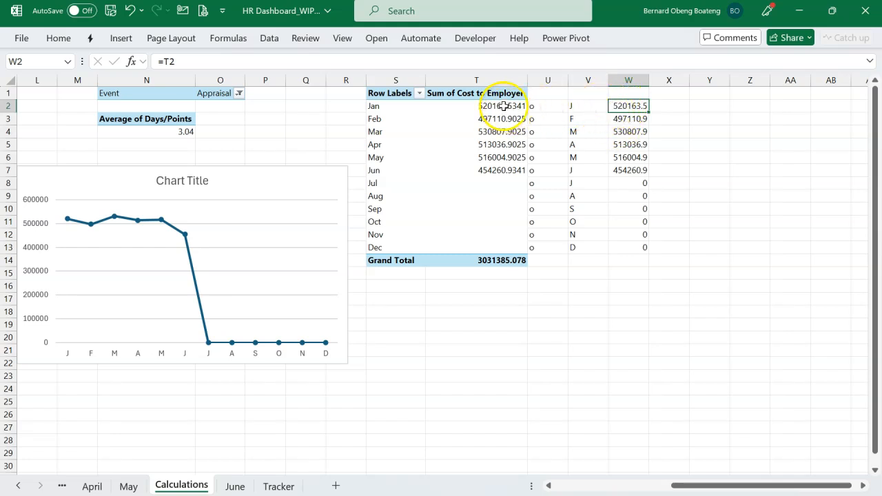
pyautogui.doubleClick(628, 106)
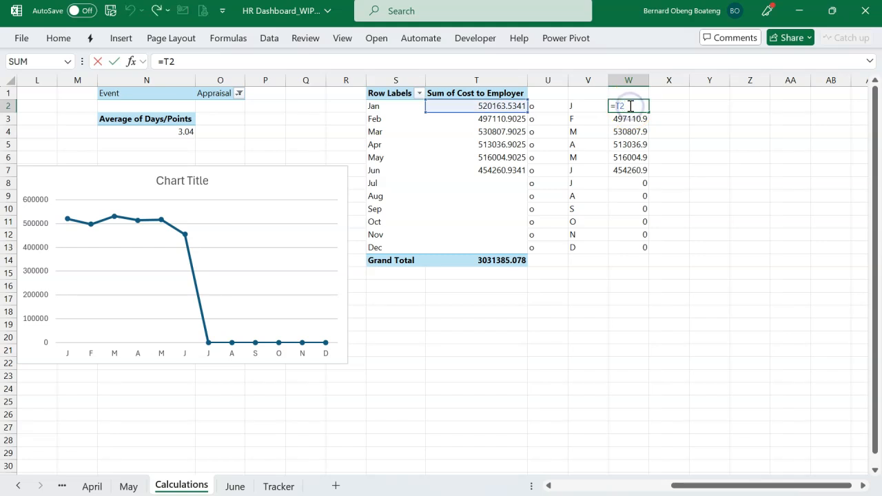
pyautogui.press('BackSpace')
pyautogui.press('BackSpace')
pyautogui.write('IF(')
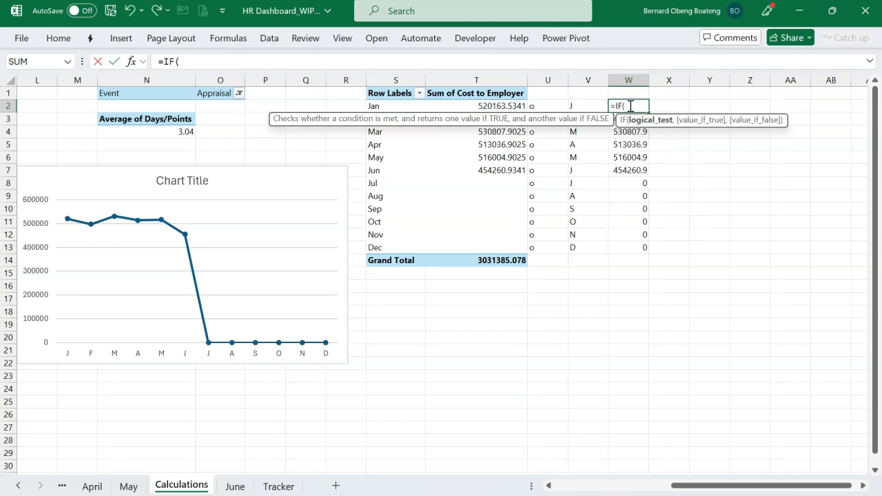
pyautogui.click(508, 106)
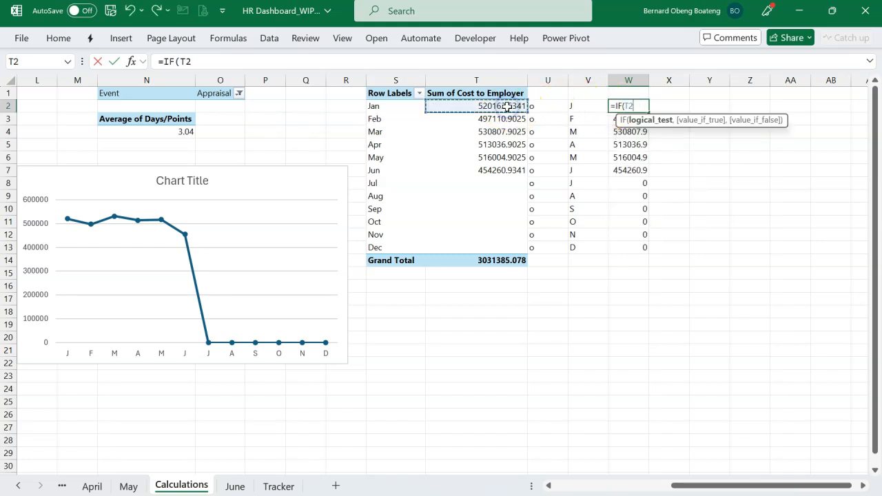
pyautogui.write('>0,')
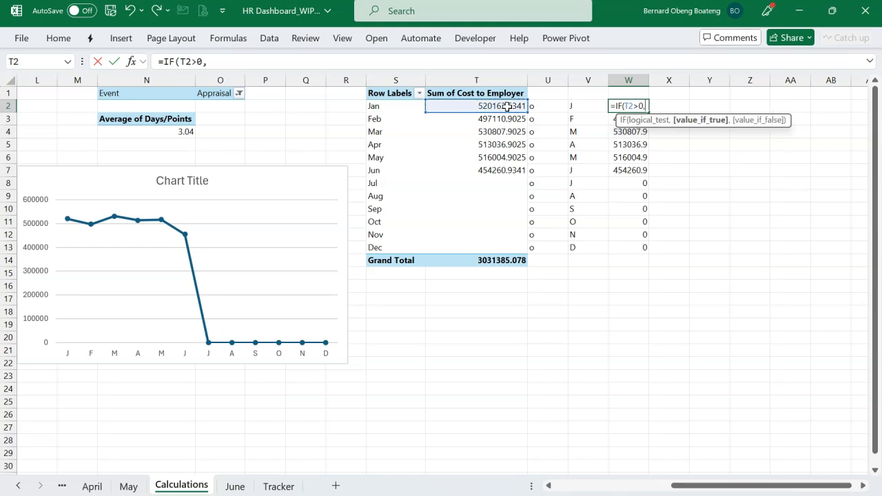
pyautogui.click(507, 107)
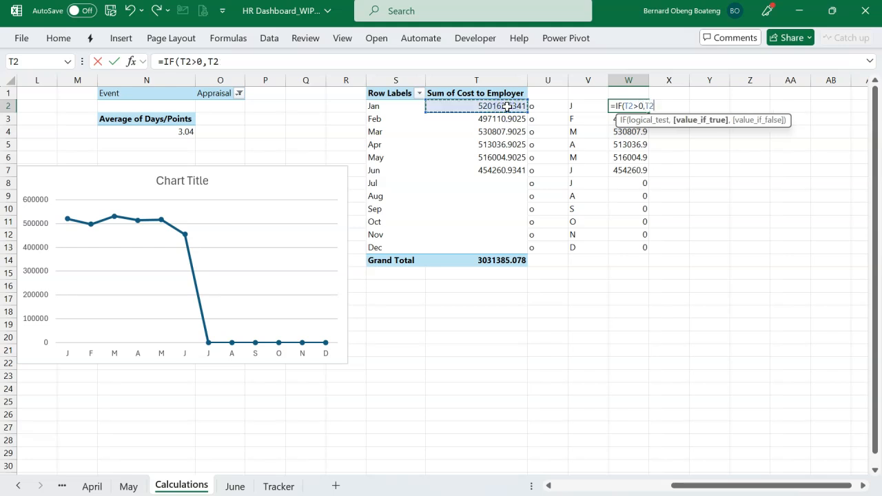
pyautogui.write(',NA')
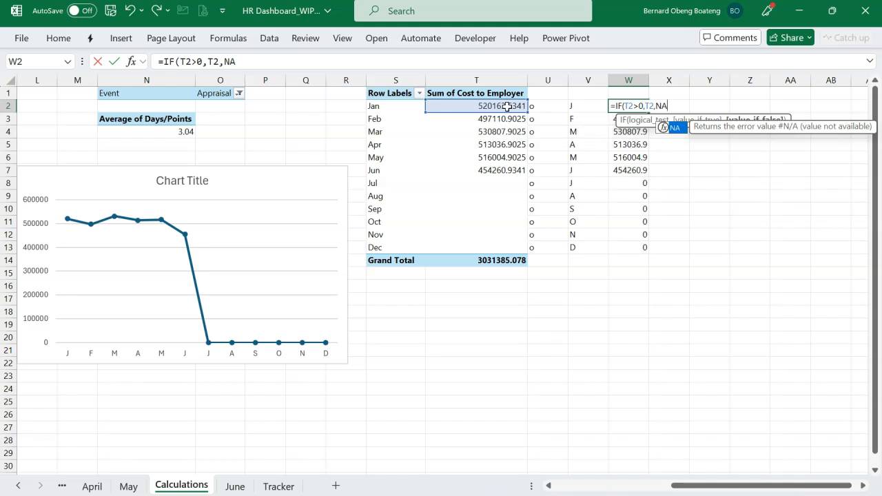
pyautogui.write('(')
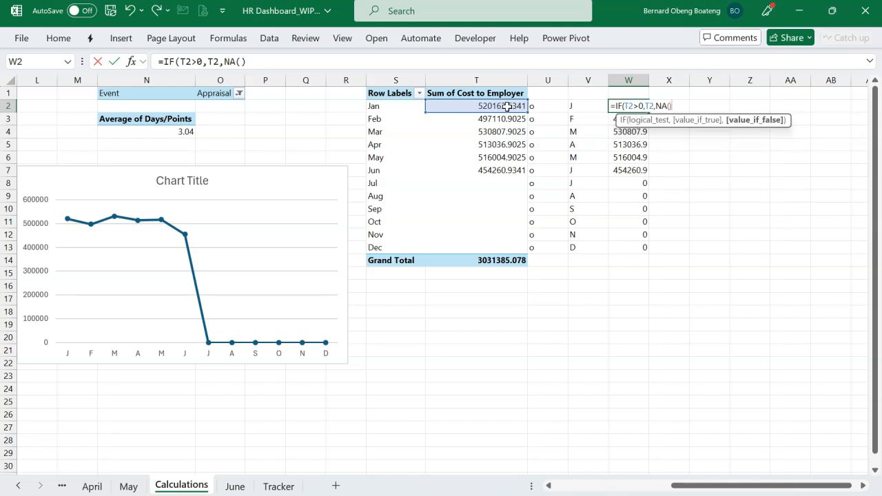
pyautogui.write('))')
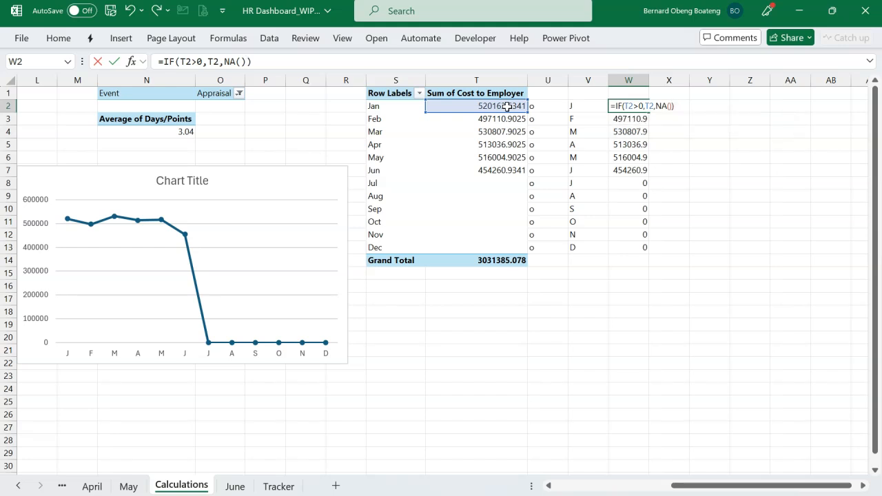
pyautogui.press('Return')
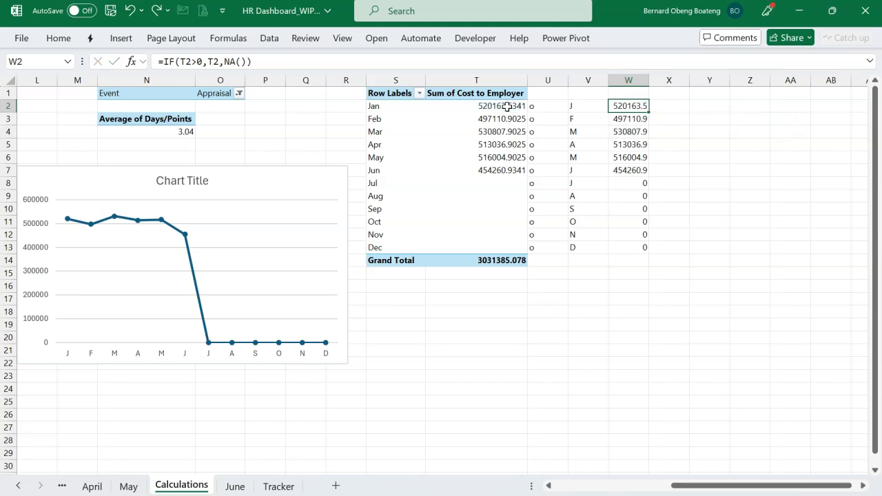
pyautogui.moveTo(615, 106); pyautogui.dragTo(620, 246)
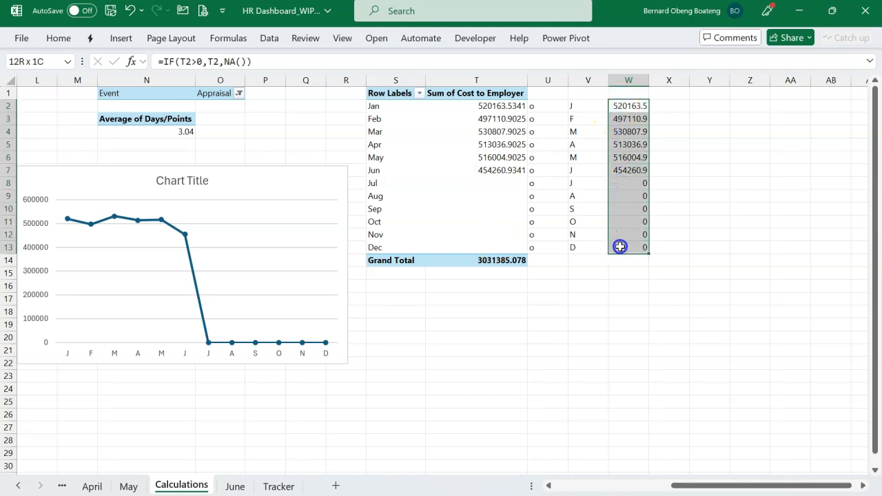
pyautogui.hotkey('ctrl', 'd')
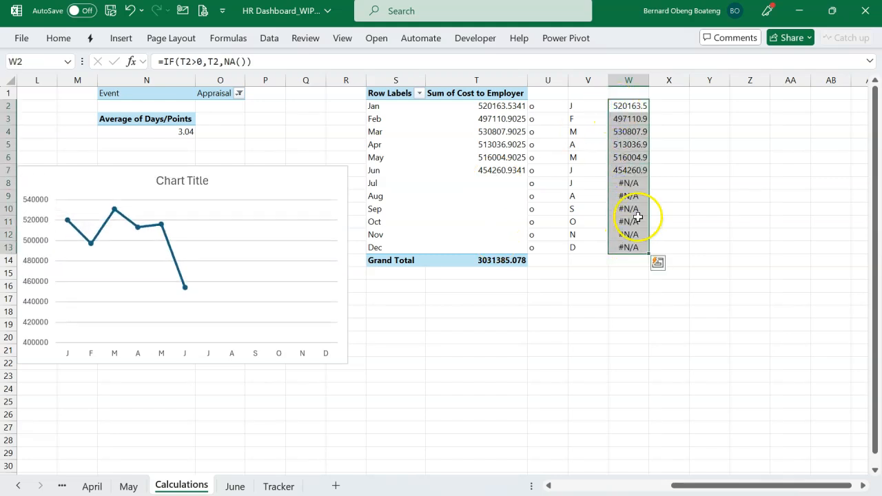
# Move the line chart below the Cost to Employer PivotTable, starting at about row 17, and deselect it.
pyautogui.moveTo(311, 171); pyautogui.dragTo(662, 310)
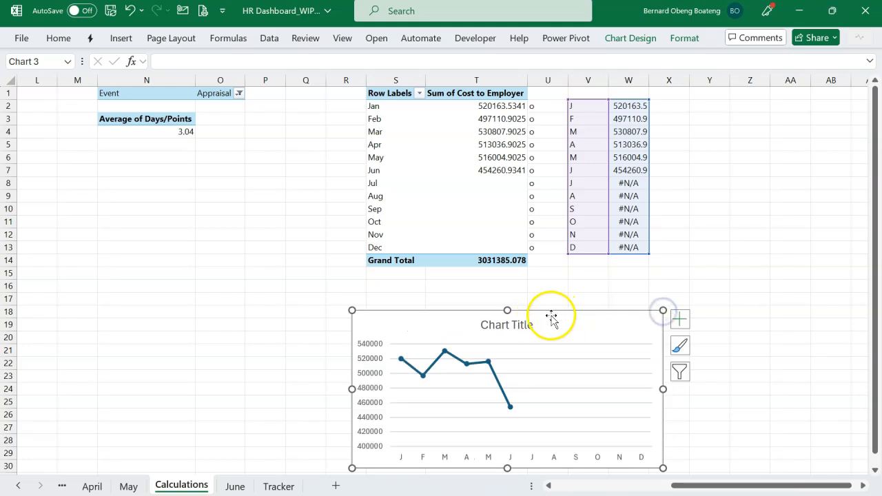
pyautogui.moveTo(557, 312); pyautogui.dragTo(551, 299)
pyautogui.press('Escape')
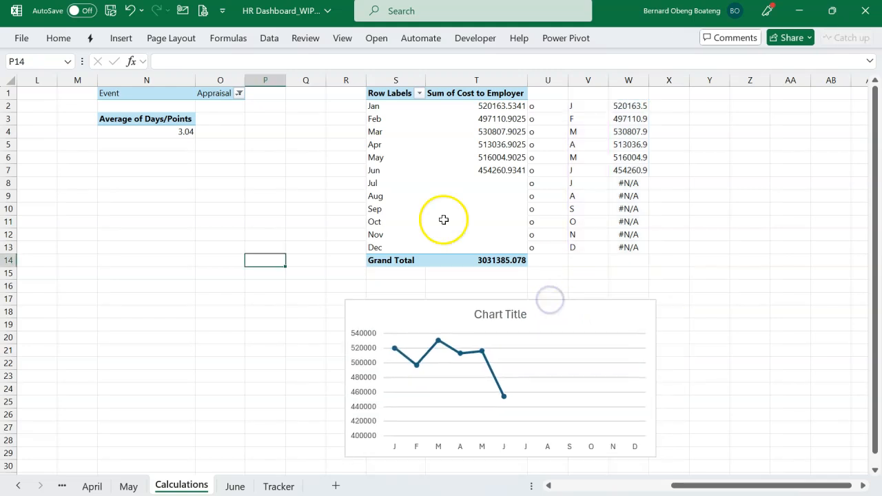
pyautogui.click(444, 220)
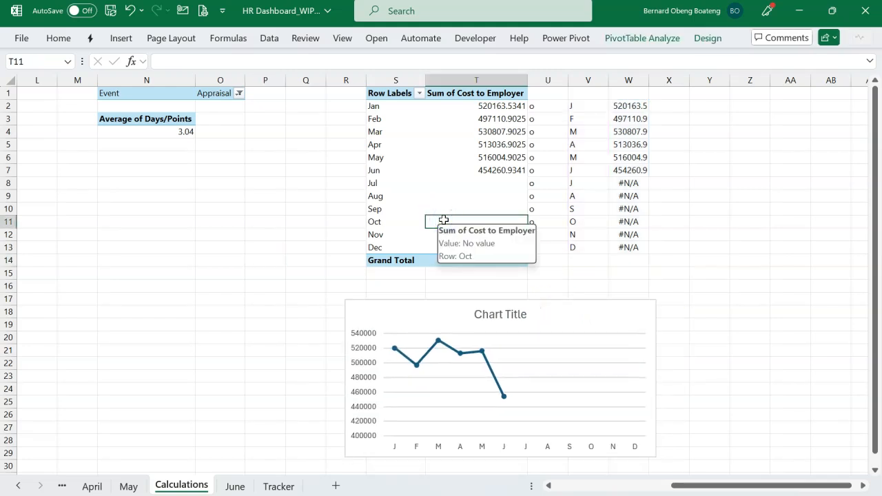
pyautogui.hotkey('alt', 'Tab')
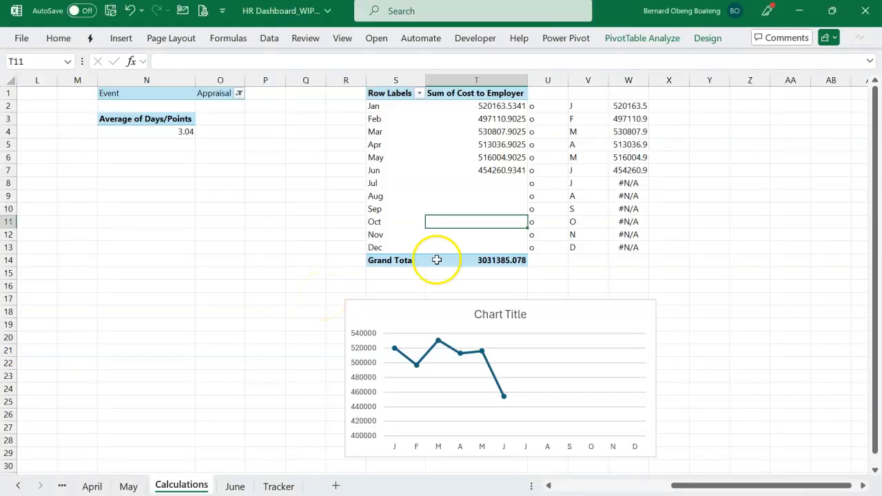
# Insert a PivotTable from the Data Model at cell AA2 of the Calculations sheet.
pyautogui.hscroll(2, 650, 234)
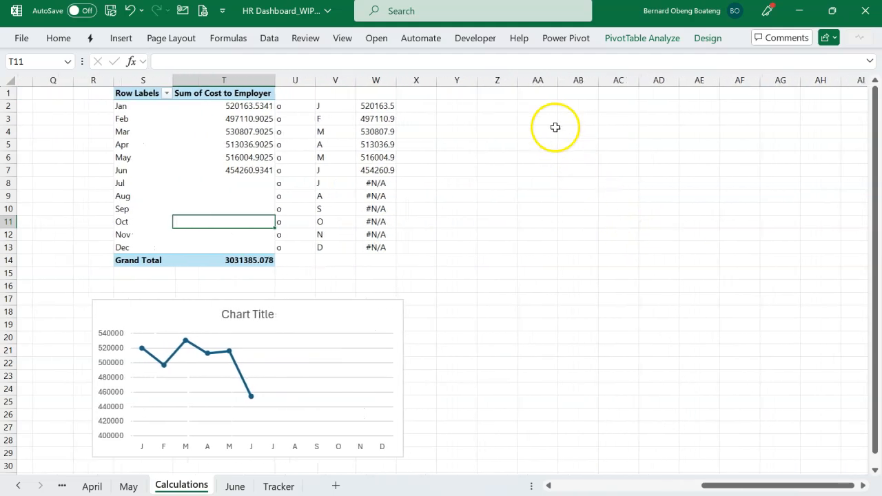
pyautogui.click(544, 107)
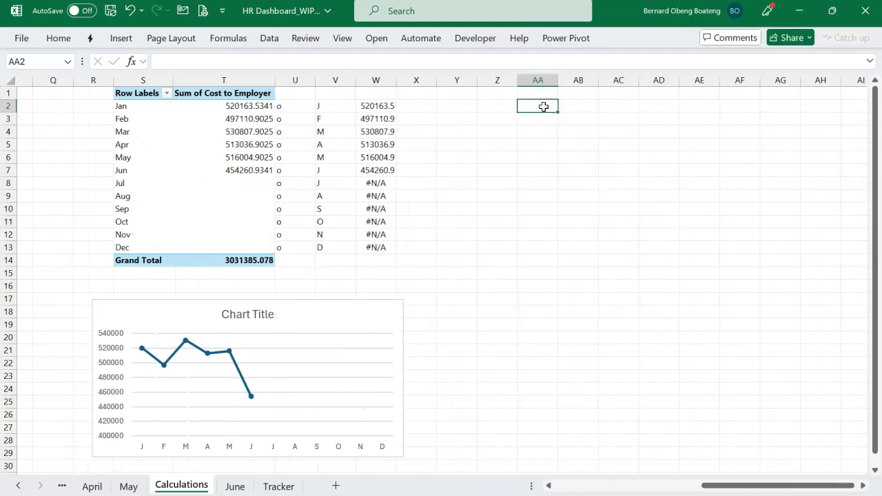
pyautogui.click(122, 38)
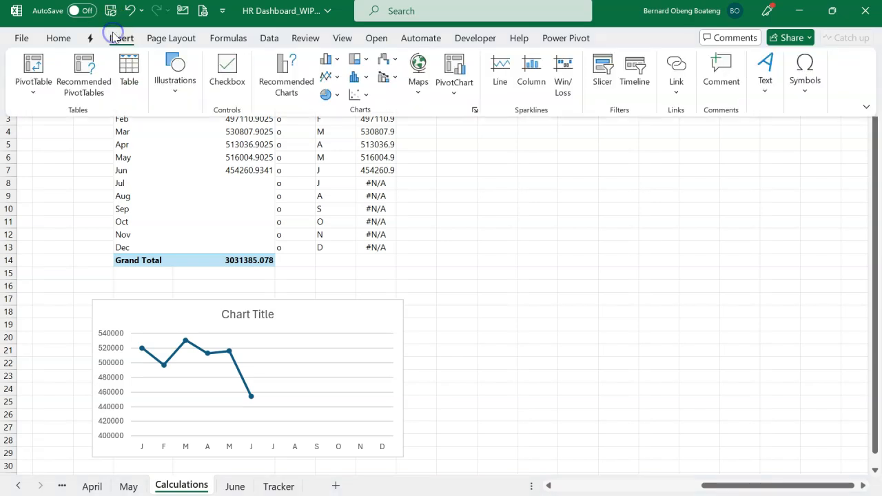
pyautogui.click(51, 81)
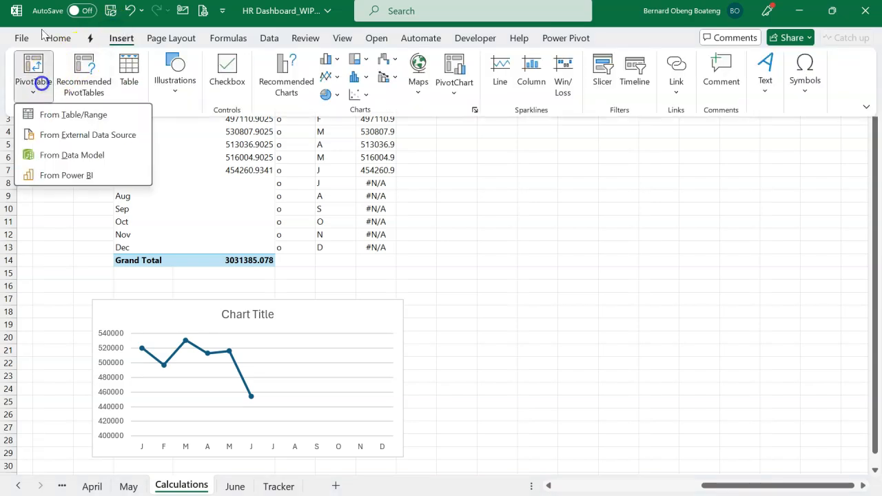
pyautogui.click(65, 152)
pyautogui.click(336, 325)
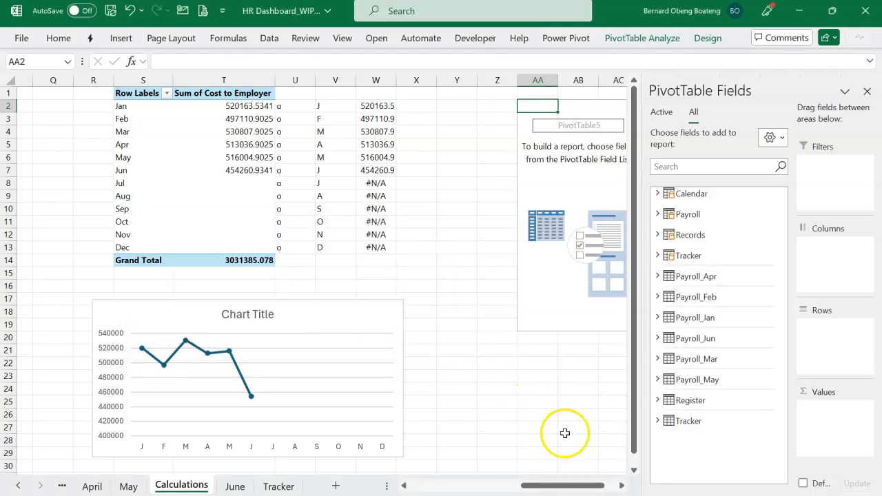
# Add Basic, Allowances, TAX and Cost to Employer from the Payroll table as summed values in the new PivotTable.
pyautogui.click(658, 216)
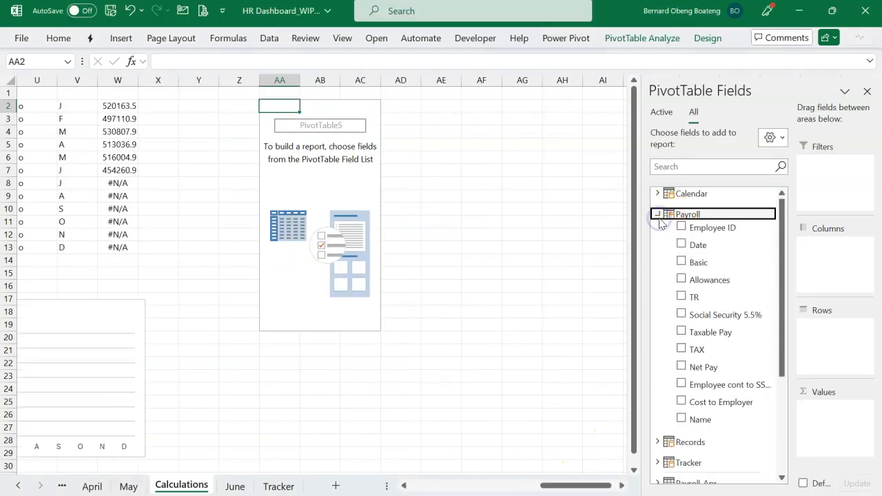
pyautogui.click(682, 263)
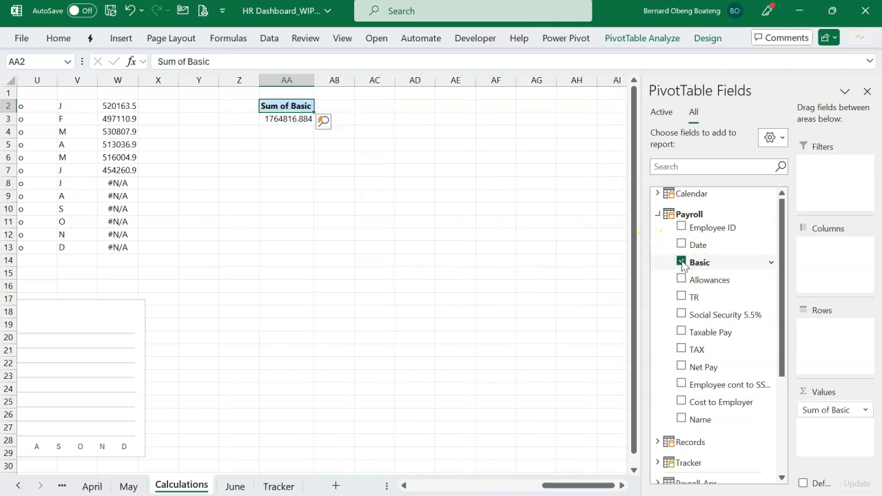
pyautogui.click(681, 279)
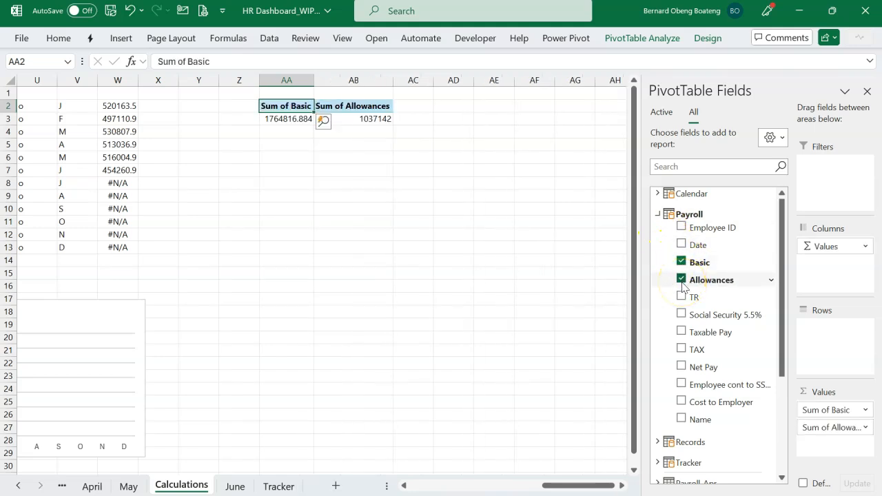
pyautogui.click(681, 346)
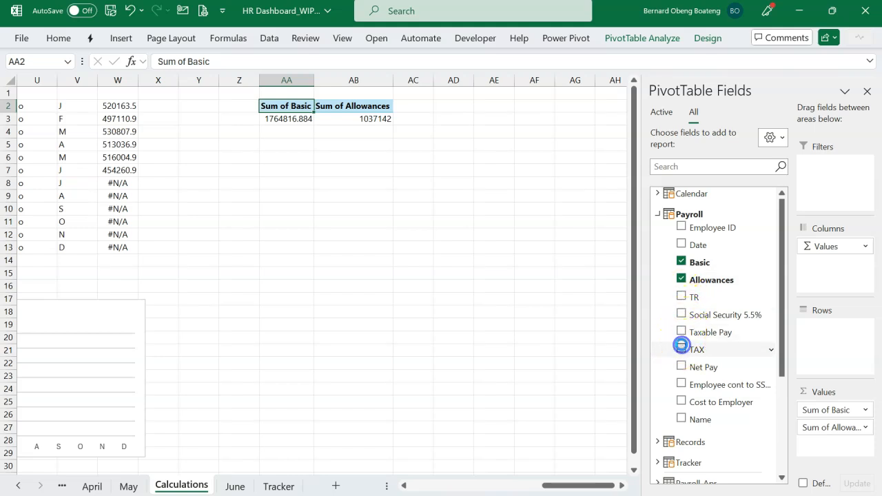
pyautogui.click(681, 402)
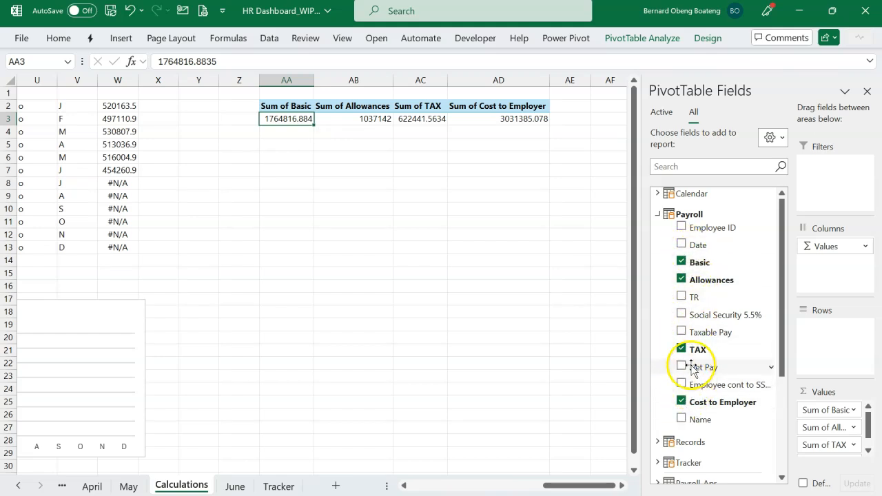
# Break the payroll PivotTable down by Department from the Records table as rows, and close the field list.
pyautogui.click(658, 214)
pyautogui.click(657, 234)
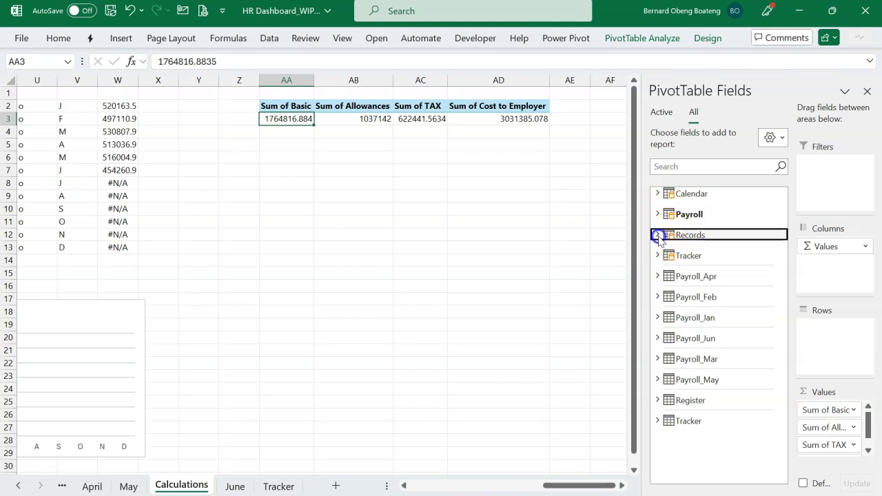
pyautogui.moveTo(699, 343); pyautogui.dragTo(820, 350)
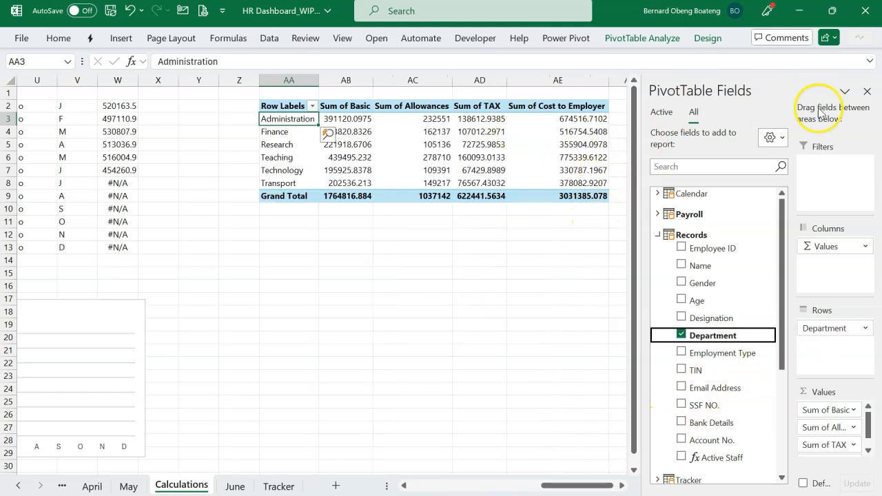
pyautogui.click(866, 91)
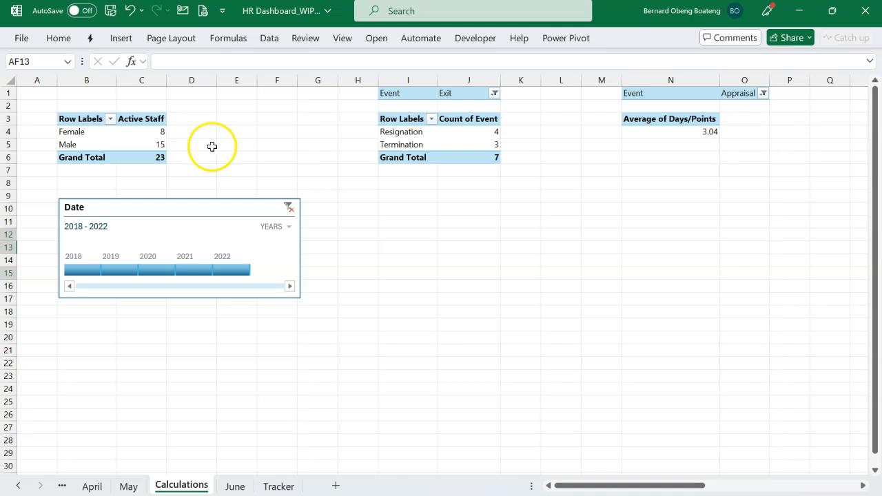
# Add Name from the Records table as a counted value beside Active Staff in the staff-by-gender PivotTable.
pyautogui.click(144, 124)
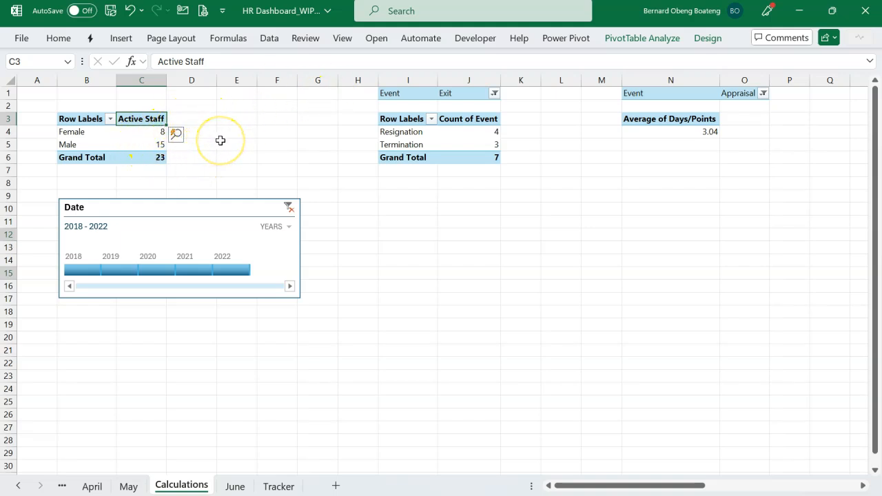
pyautogui.click(617, 40)
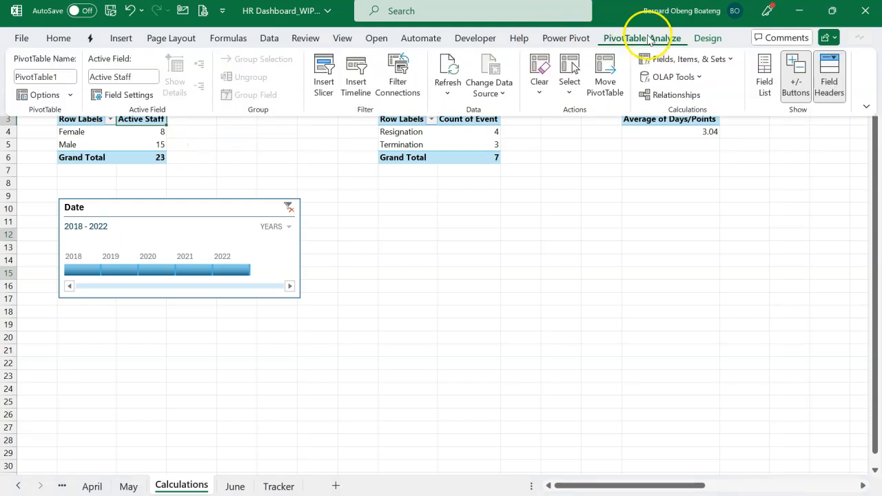
pyautogui.click(765, 74)
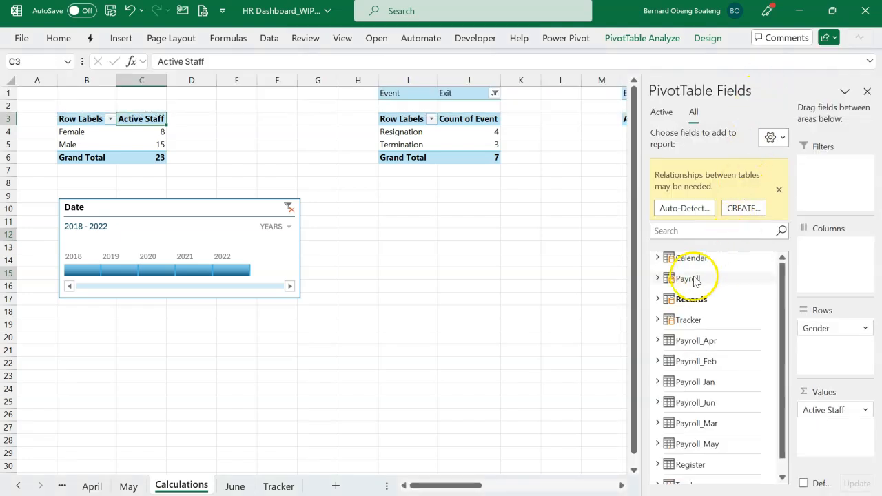
pyautogui.click(658, 300)
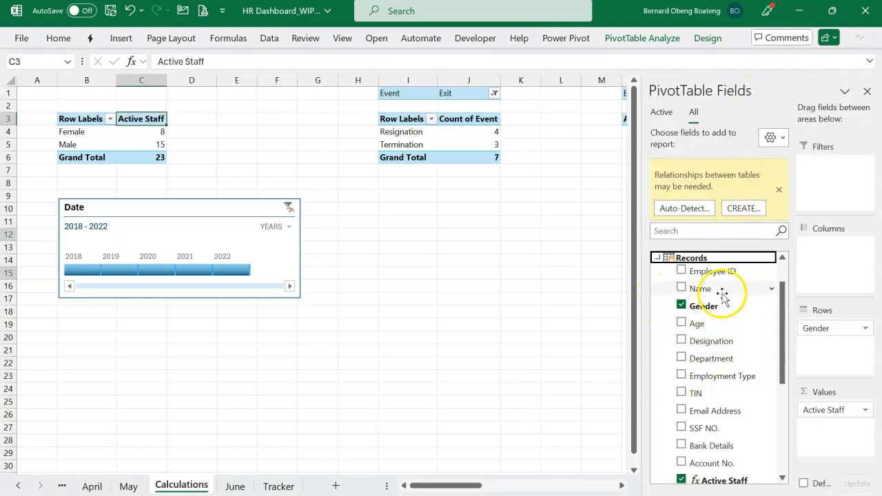
pyautogui.moveTo(722, 295); pyautogui.dragTo(815, 427)
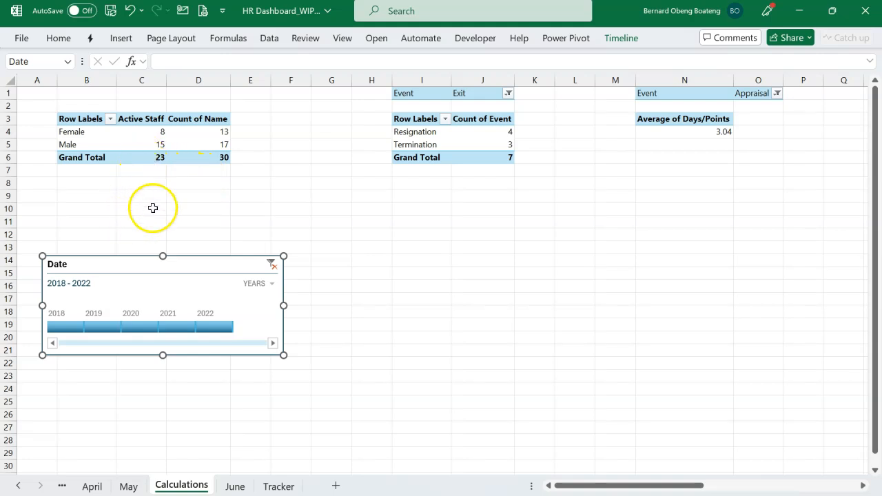
# Calculate the turnover rate in cell D9 with =(D6-C6)/D6 and format it as a whole percentage.
pyautogui.click(188, 199)
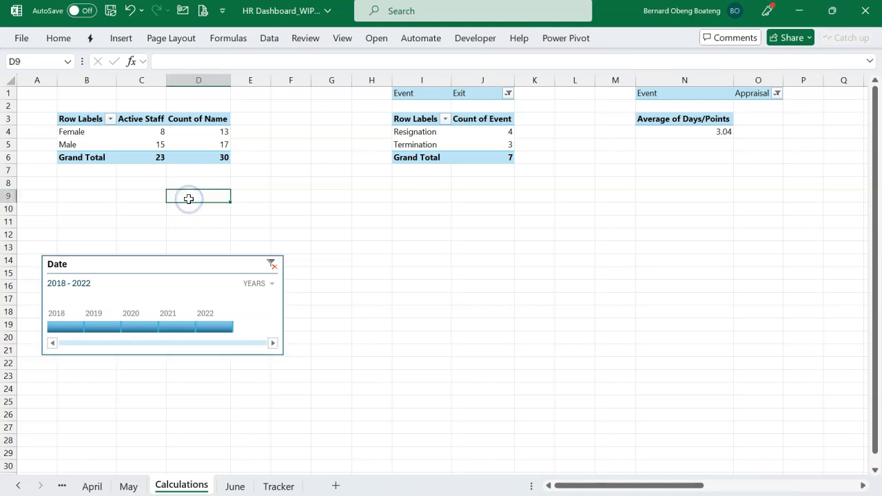
pyautogui.write('=')
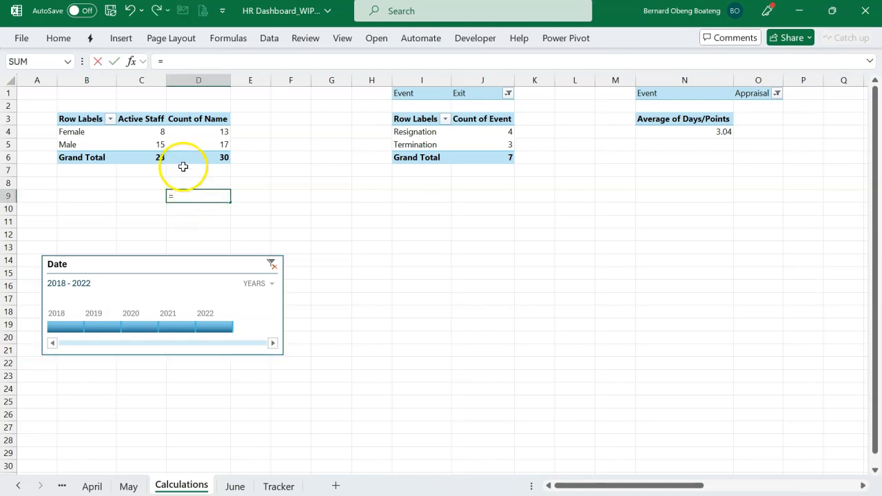
pyautogui.click(190, 159)
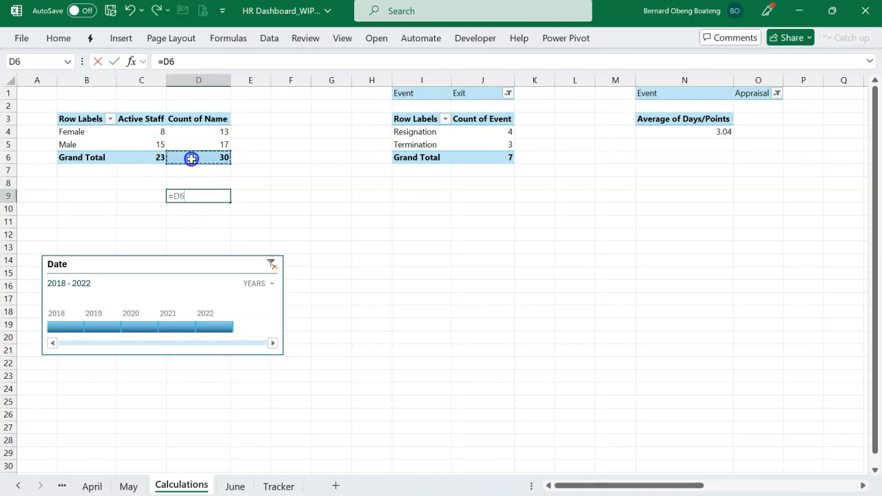
pyautogui.write('-')
pyautogui.click(141, 157)
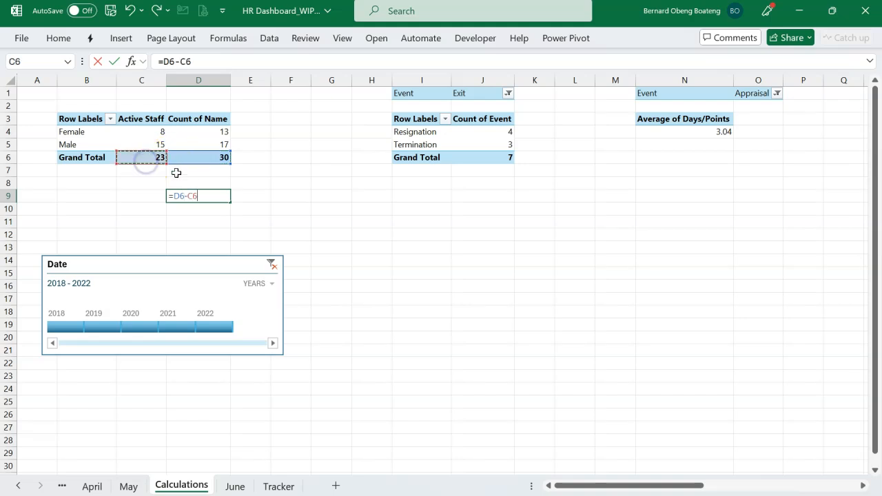
pyautogui.click(174, 195)
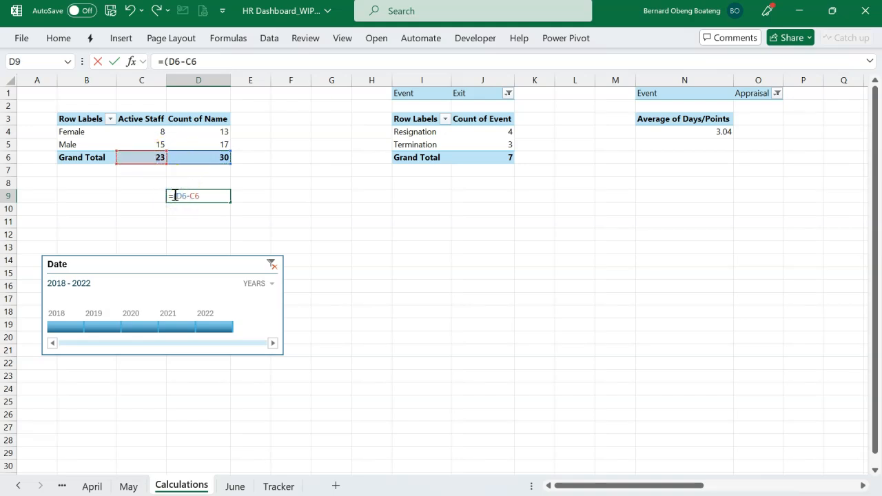
pyautogui.click(210, 198)
pyautogui.write(')/')
pyautogui.click(220, 160)
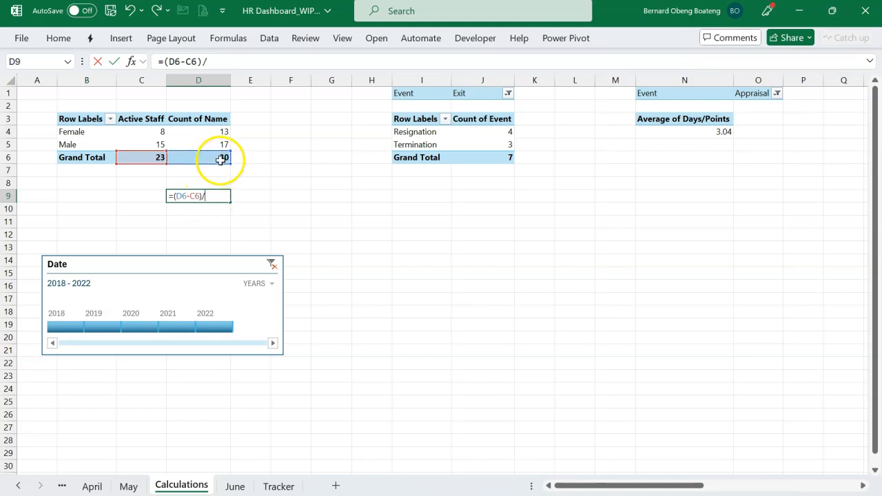
pyautogui.press('Return')
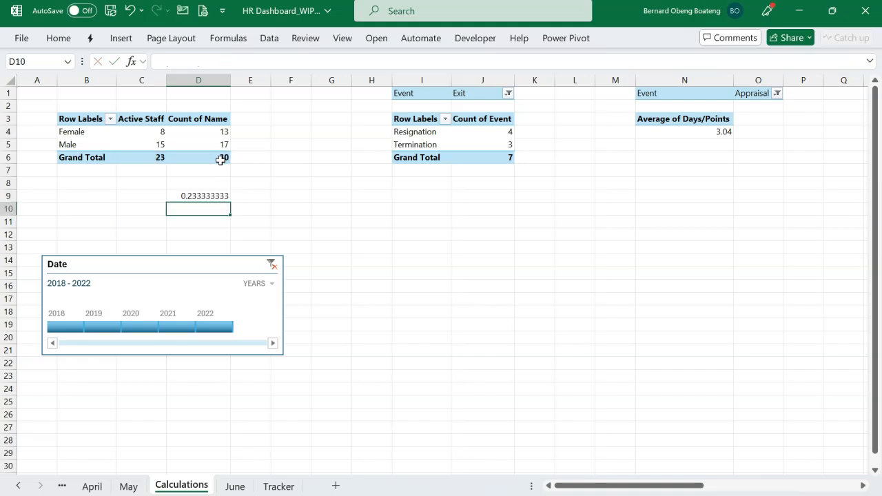
pyautogui.click(199, 196)
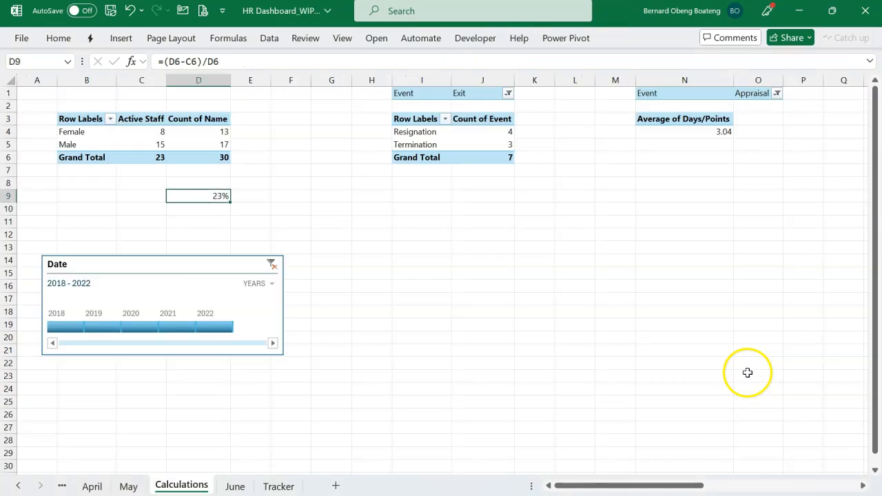
# Enter the remainder of the turnover rate in cell D10 with =1-D9.
pyautogui.click(218, 207)
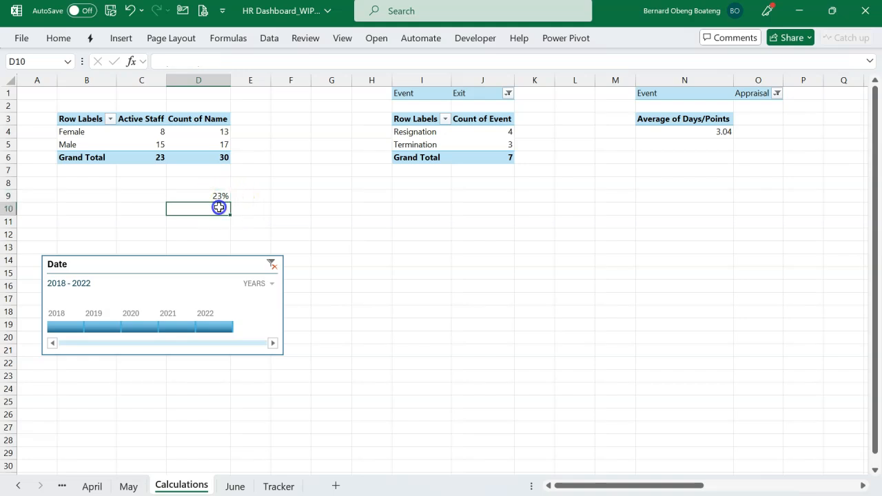
pyautogui.write('=')
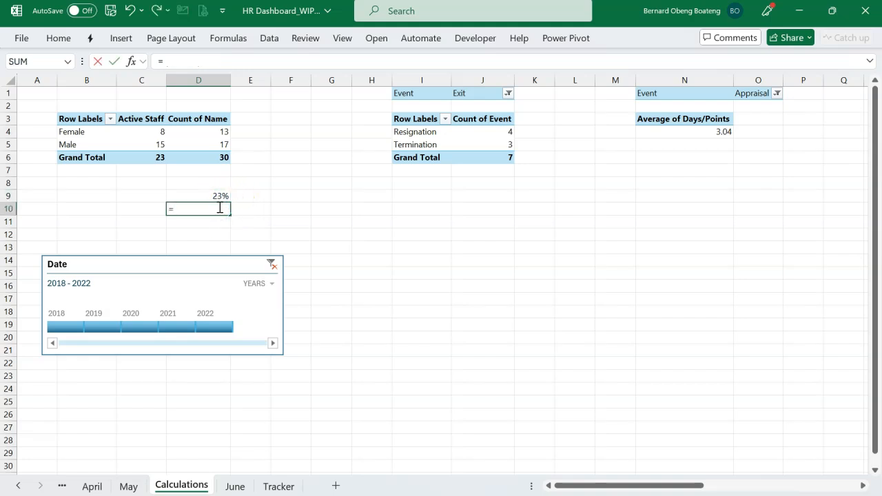
pyautogui.write('1-')
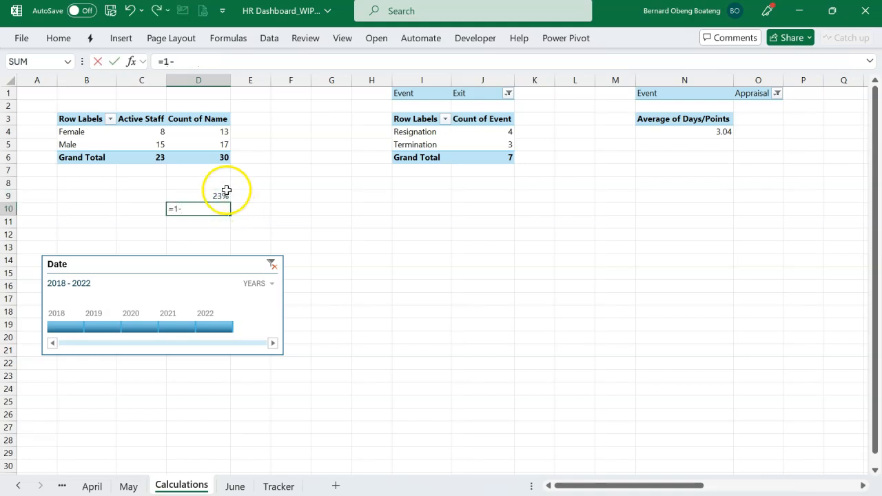
pyautogui.click(223, 195)
pyautogui.press('Return')
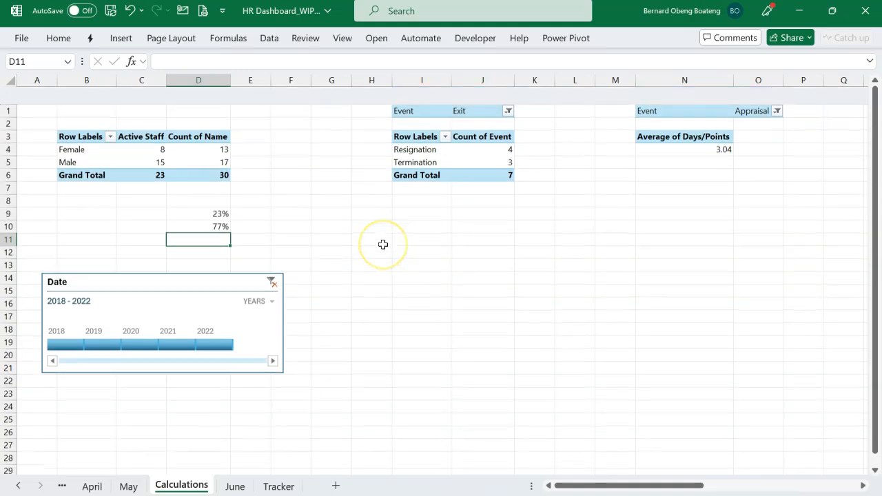
# Review the Calculations sheet's PivotTables and line chart, the finished dashboard workbook, and the blank Dashboard sheet of the WIP workbook.
pyautogui.hscroll(10, 383, 244)
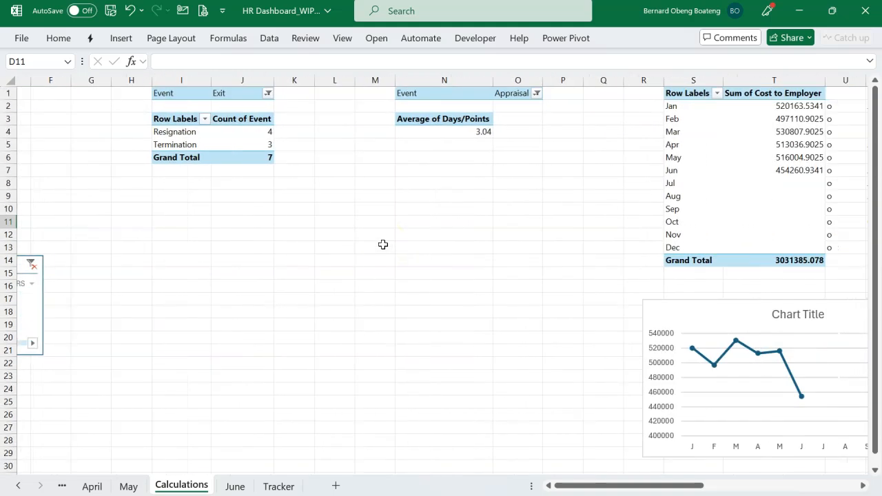
pyautogui.hscroll(1, 383, 244)
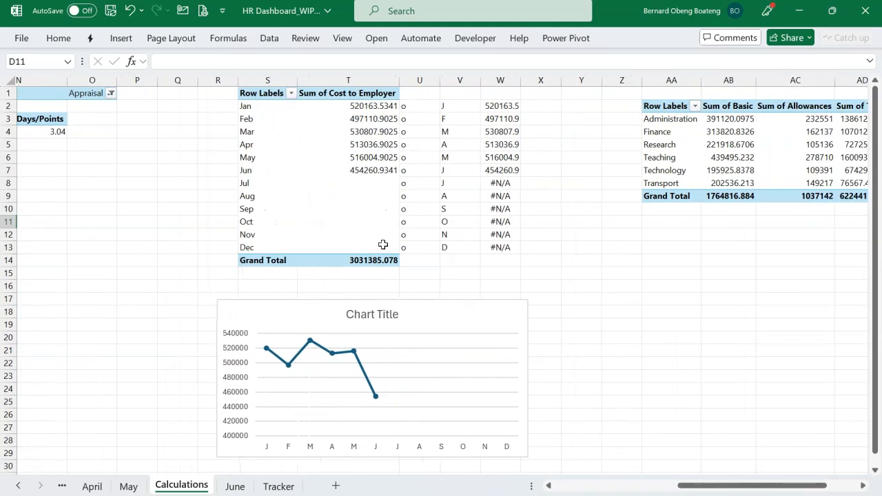
pyautogui.hscroll(2, 383, 244)
pyautogui.hscroll(-4, 383, 245)
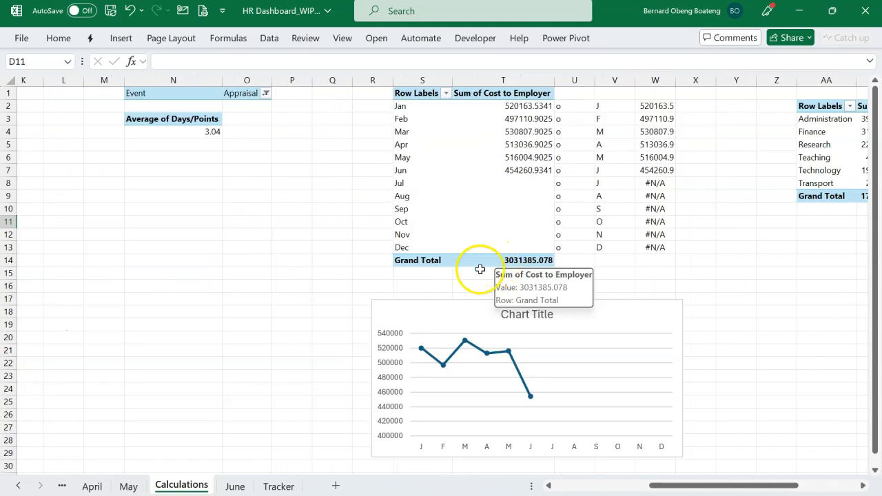
pyautogui.hscroll(3, 386, 255)
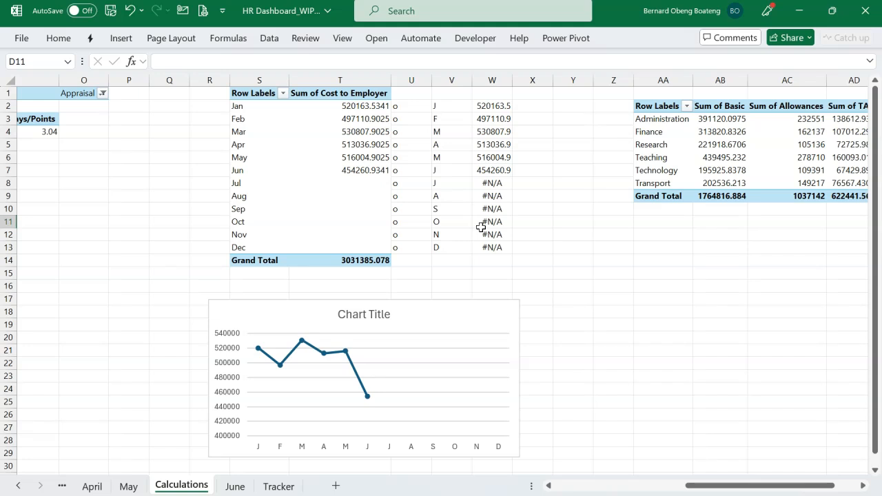
pyautogui.hotkey('ctrl', 'Tab')
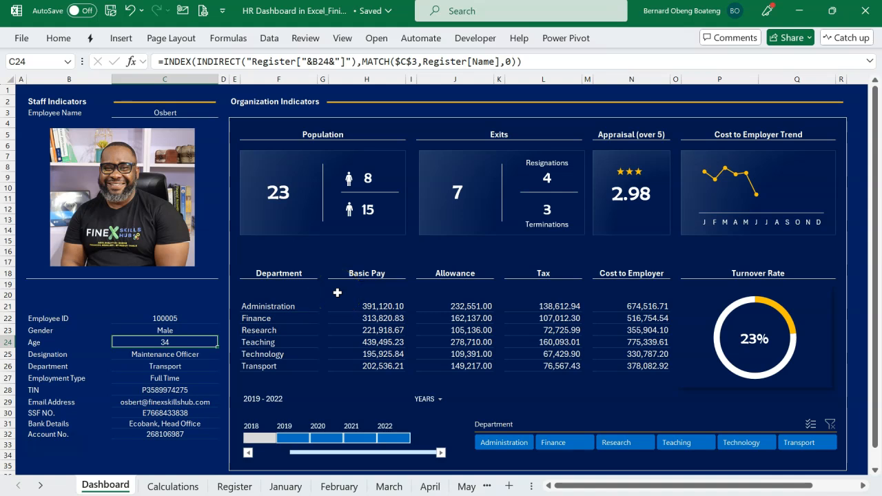
pyautogui.hotkey('alt', 'Tab')
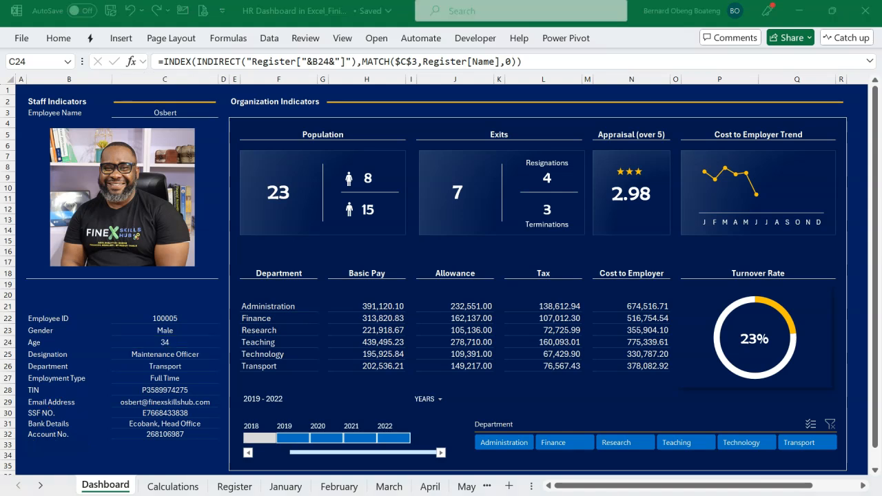
pyautogui.click(350, 422)
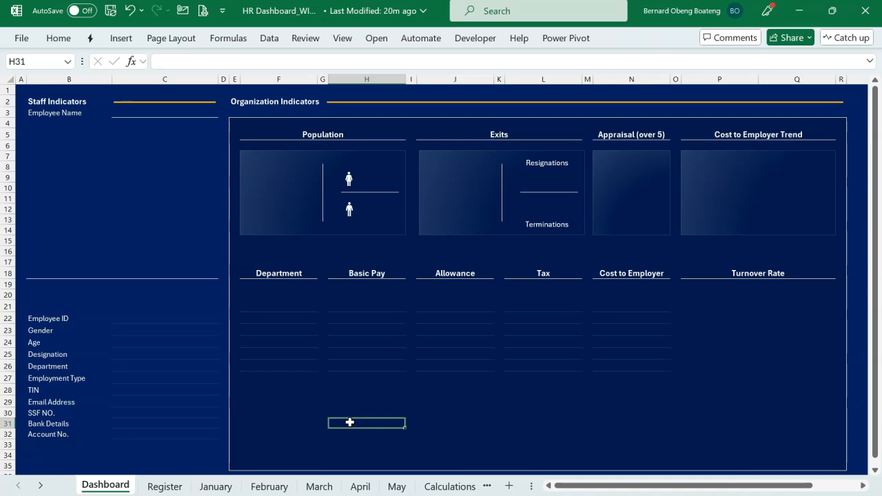
pyautogui.click(283, 334)
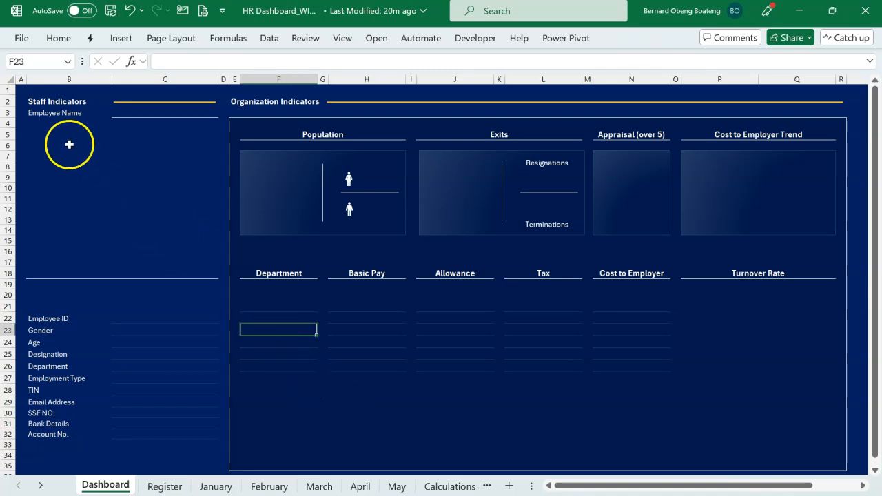
# Check the column width shared by the narrow spacer columns A, D, E, G and I on the Dashboard sheet.
pyautogui.click(22, 81)
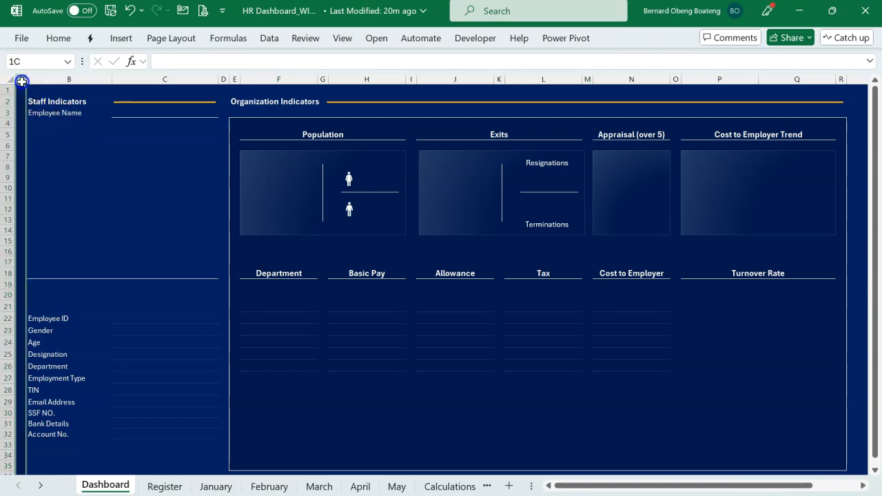
pyautogui.click(222, 77)
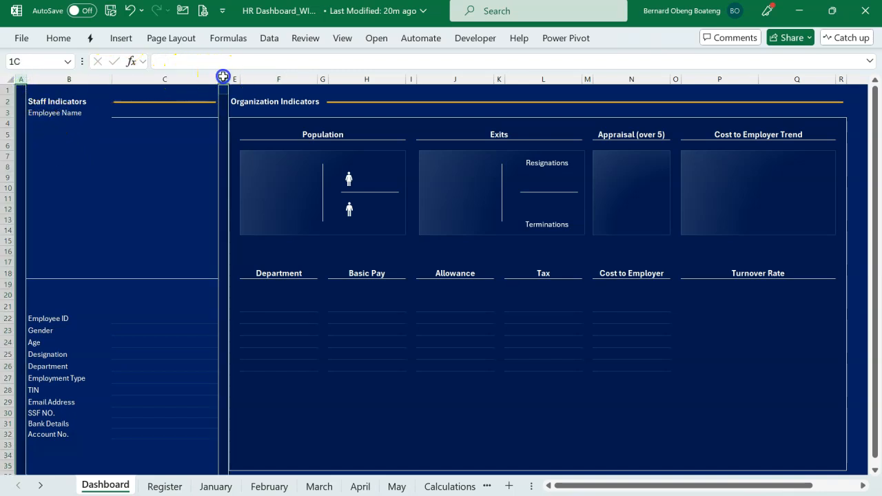
pyautogui.keyDown('ctrl'); pyautogui.click(235, 76); pyautogui.keyUp('ctrl')
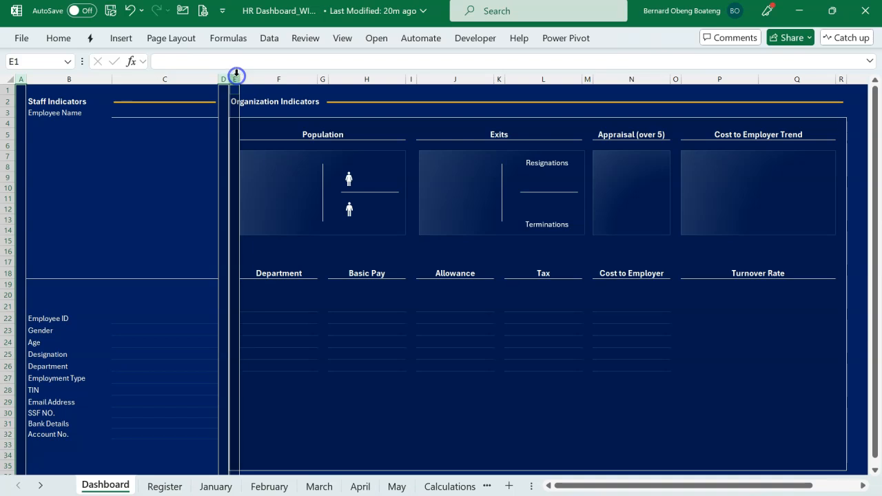
pyautogui.keyDown('ctrl'); pyautogui.click(323, 75); pyautogui.keyUp('ctrl')
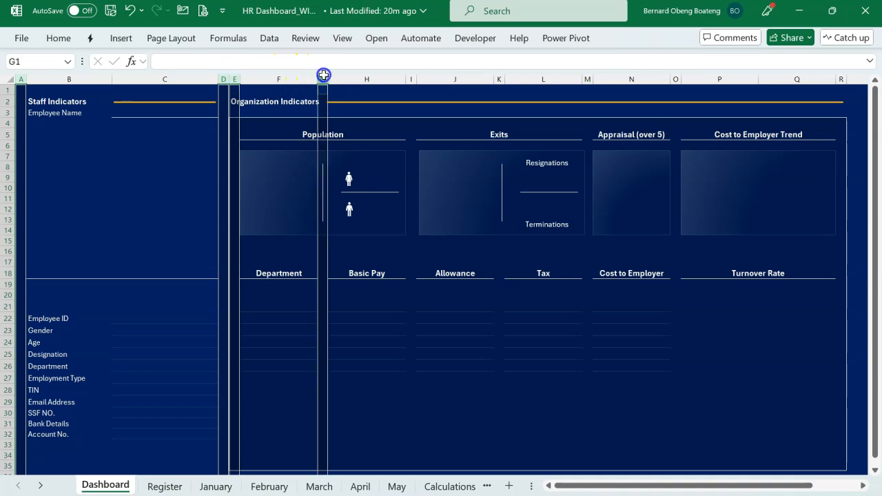
pyautogui.keyDown('ctrl'); pyautogui.click(412, 79); pyautogui.keyUp('ctrl')
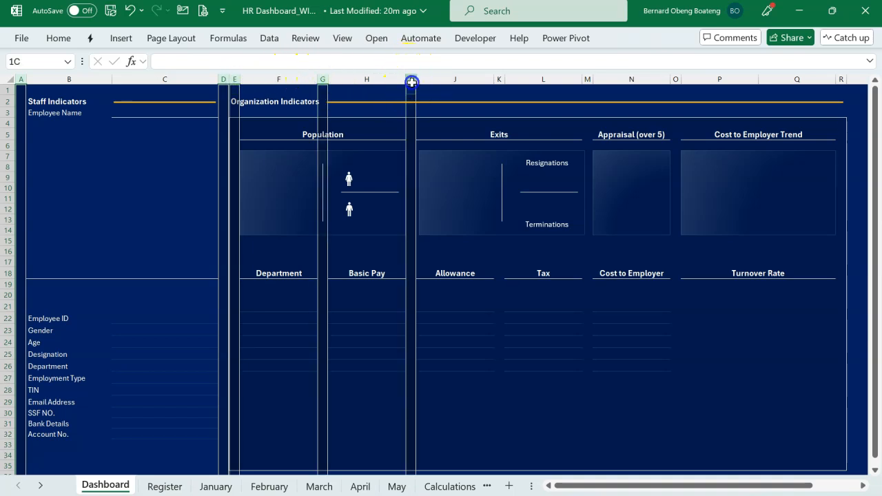
pyautogui.hotkey('alt', 'h')
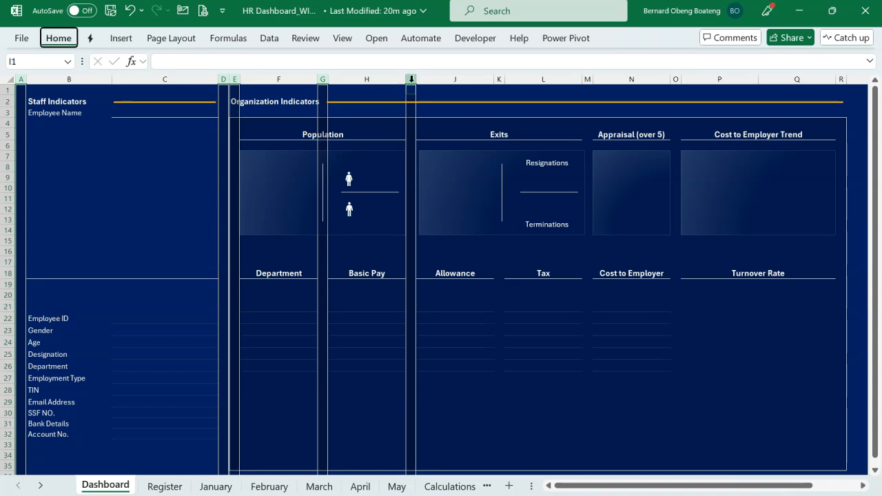
pyautogui.press('o')
pyautogui.press('w')
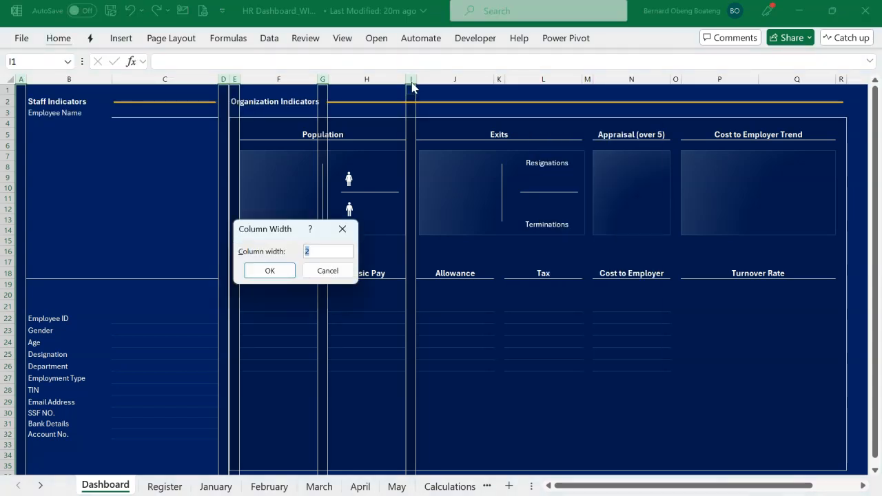
pyautogui.press('Return')
pyautogui.click(468, 262)
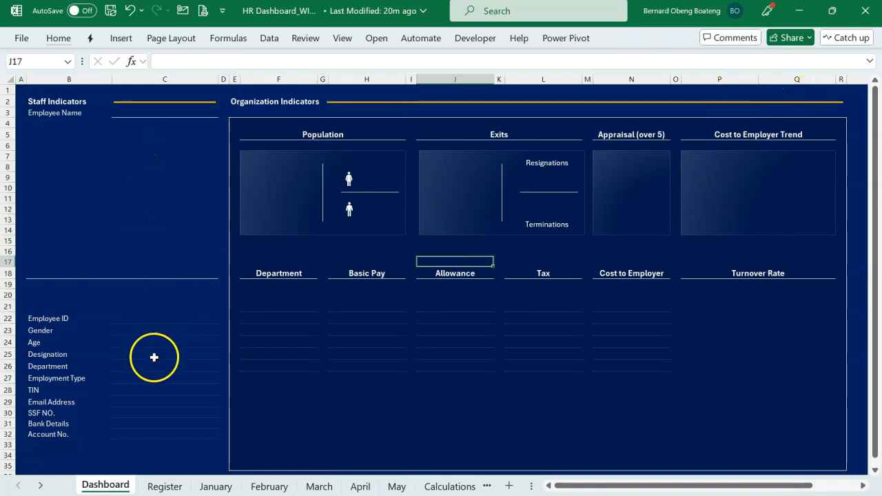
pyautogui.click(268, 331)
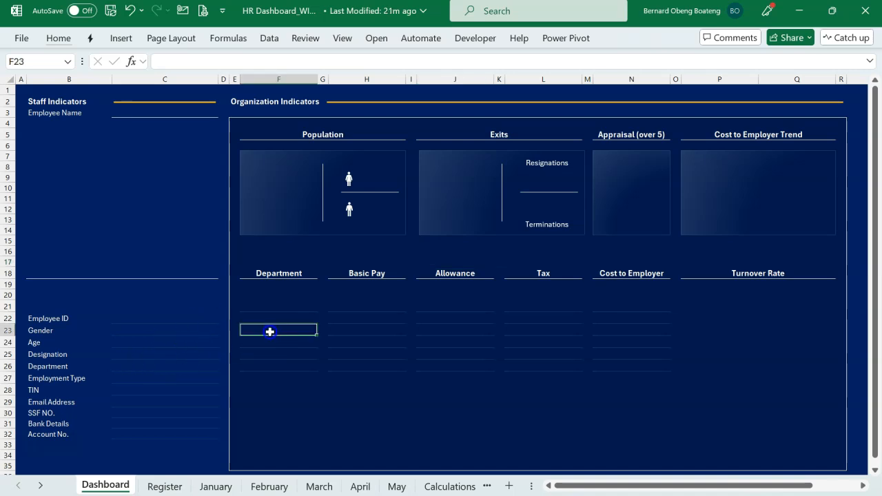
pyautogui.click(185, 218)
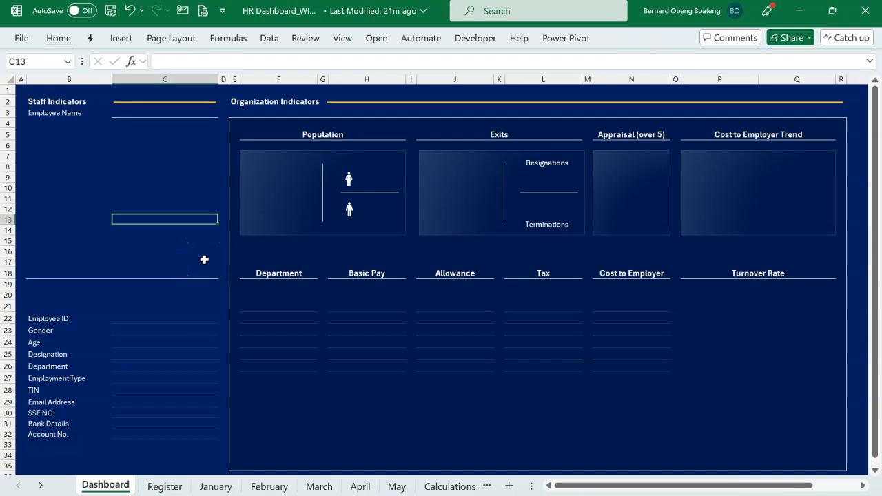
# Copy the five colour-code swatches from the HR dashboard slide in PowerPoint and paste them onto the Dashboard sheet in Excel.
pyautogui.moveTo(124, 135); pyautogui.dragTo(133, 357)
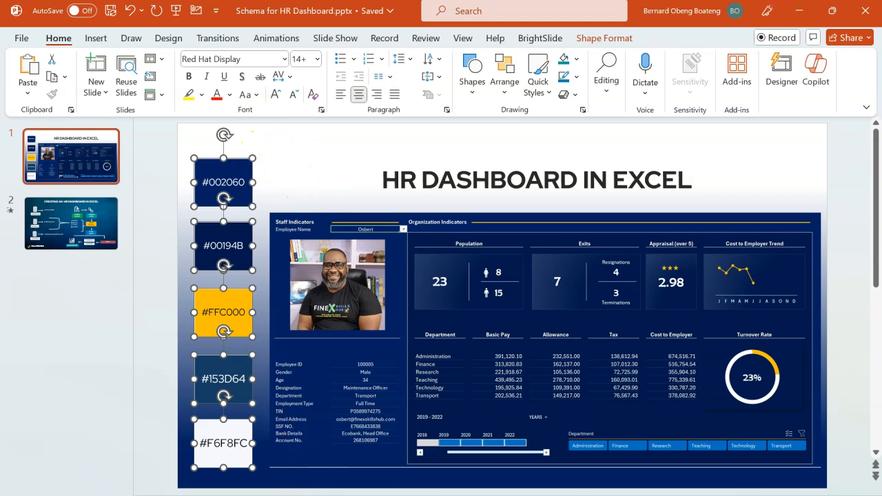
pyautogui.click(303, 494)
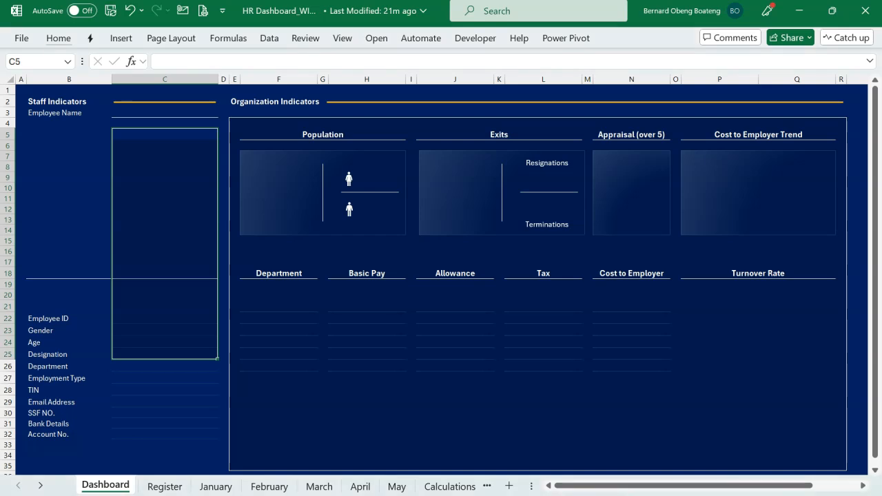
pyautogui.click(354, 355)
pyautogui.hotkey('ctrl', 'v')
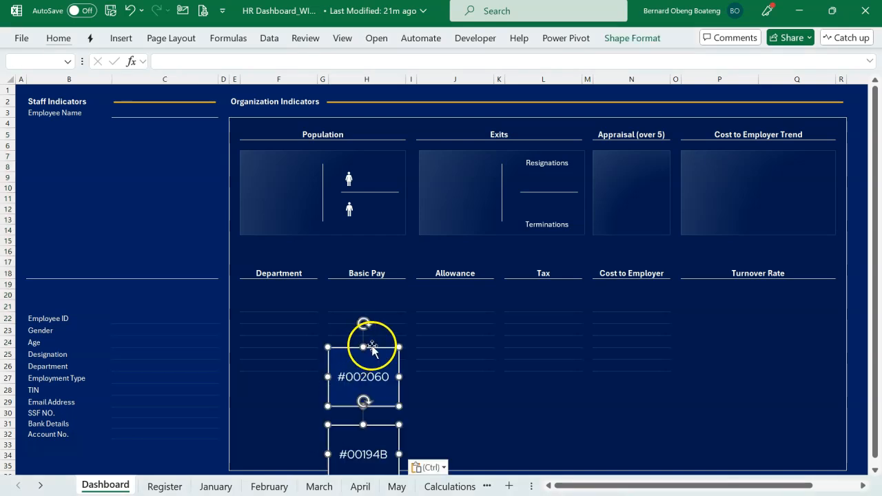
pyautogui.moveTo(373, 350); pyautogui.dragTo(399, 170)
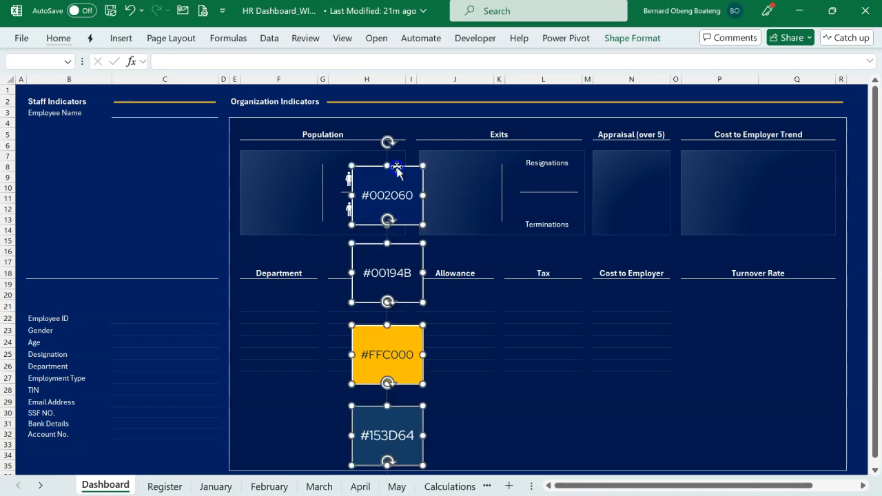
pyautogui.click(521, 302)
# Move the #002060 swatch into the Staff Indicators area, #00194B below the Tax column and #FFC000 under Turnover Rate.
pyautogui.click(403, 173)
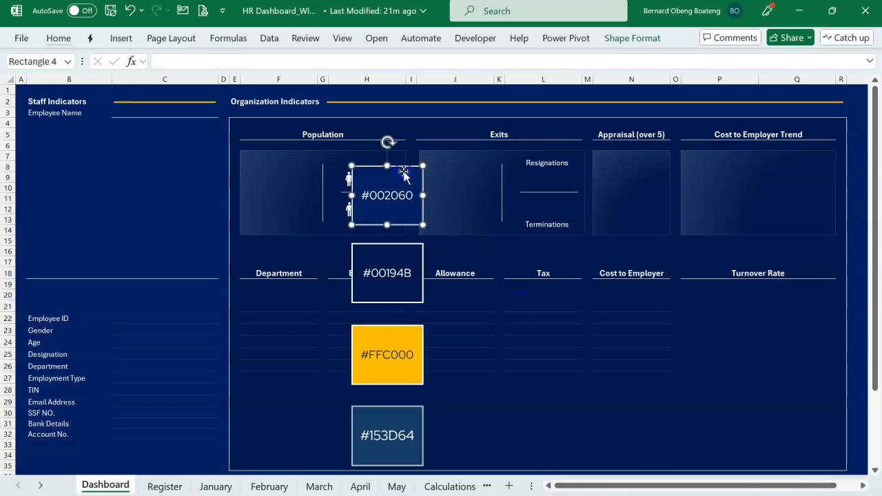
pyautogui.moveTo(403, 172); pyautogui.dragTo(101, 160)
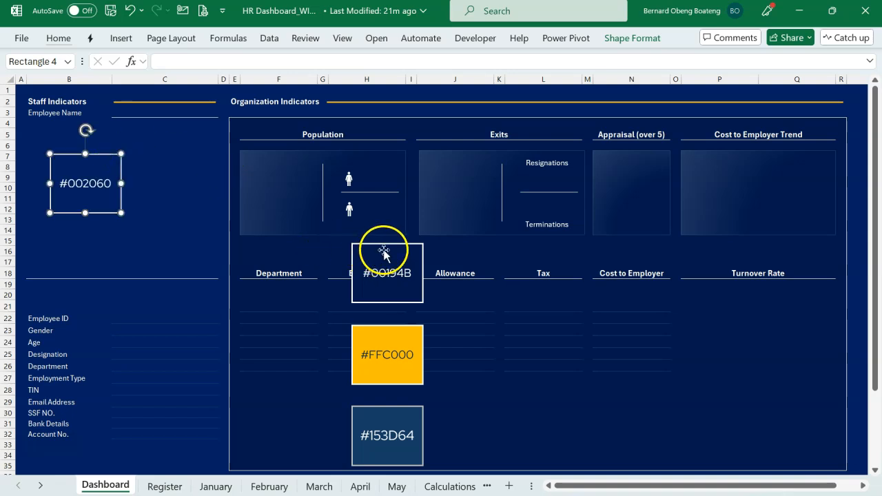
pyautogui.moveTo(394, 247); pyautogui.dragTo(569, 390)
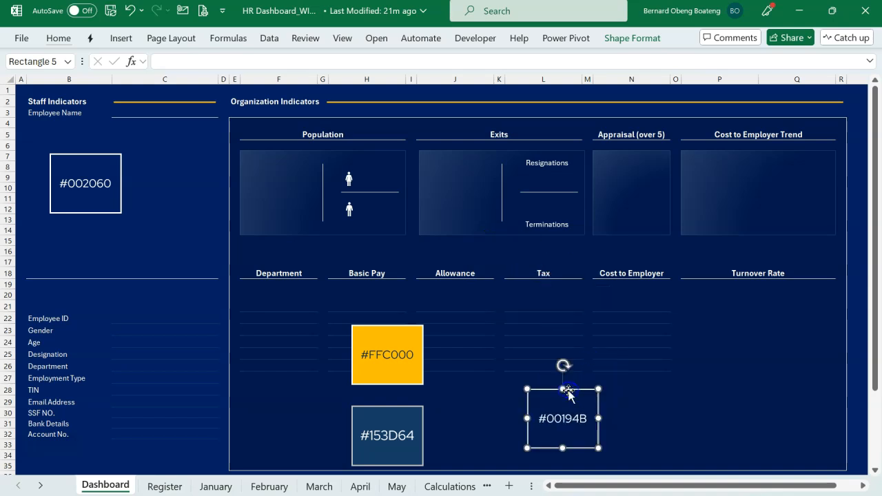
pyautogui.click(403, 329)
pyautogui.moveTo(403, 328); pyautogui.dragTo(773, 315)
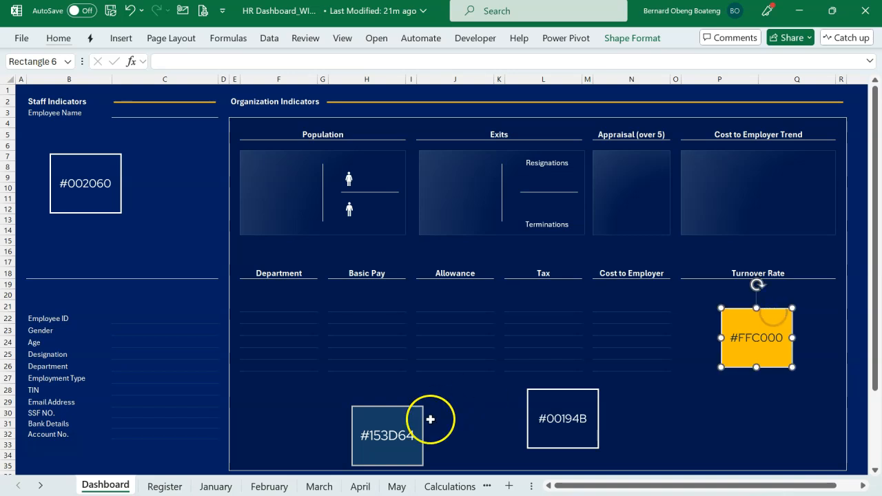
# Place the #153D64 swatch below the Basic Pay column and the #F6F8FC swatch between it and the #00194B swatch.
pyautogui.moveTo(406, 413); pyautogui.dragTo(381, 378)
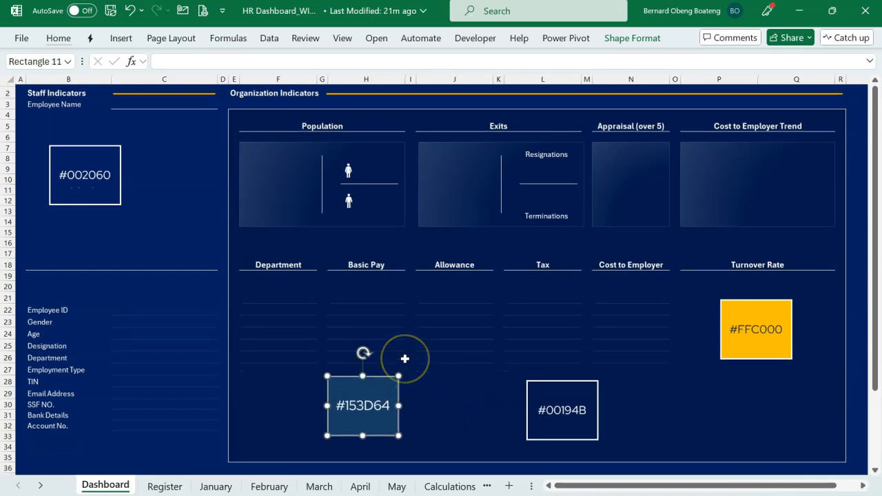
pyautogui.scroll(-2, 405, 357)
pyautogui.click(400, 421)
pyautogui.moveTo(398, 427); pyautogui.dragTo(199, 190)
pyautogui.scroll(2, 288, 205)
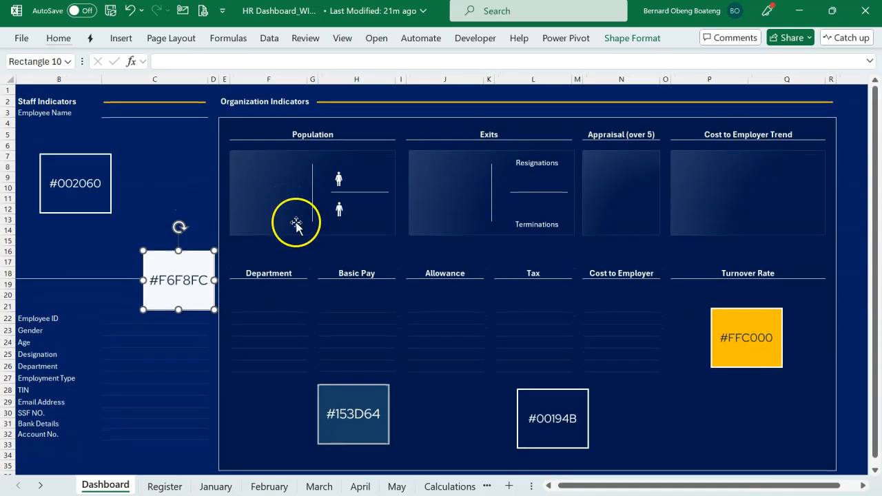
pyautogui.moveTo(187, 257); pyautogui.dragTo(458, 398)
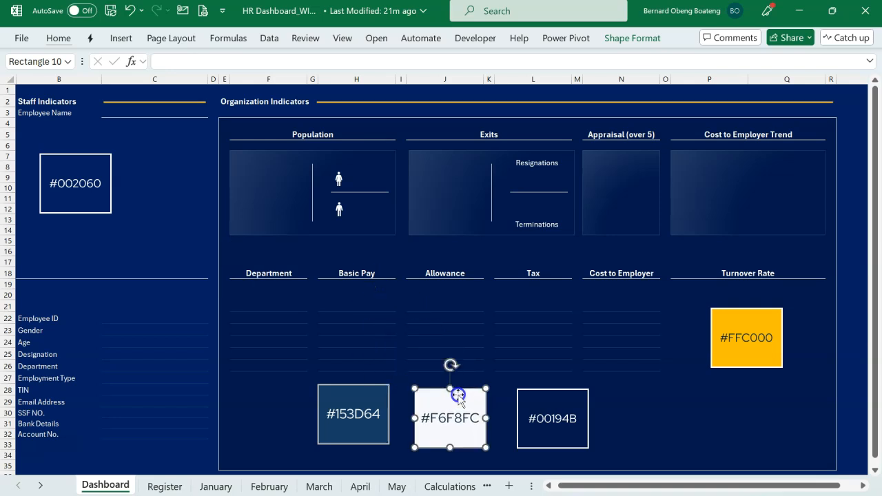
pyautogui.click(405, 309)
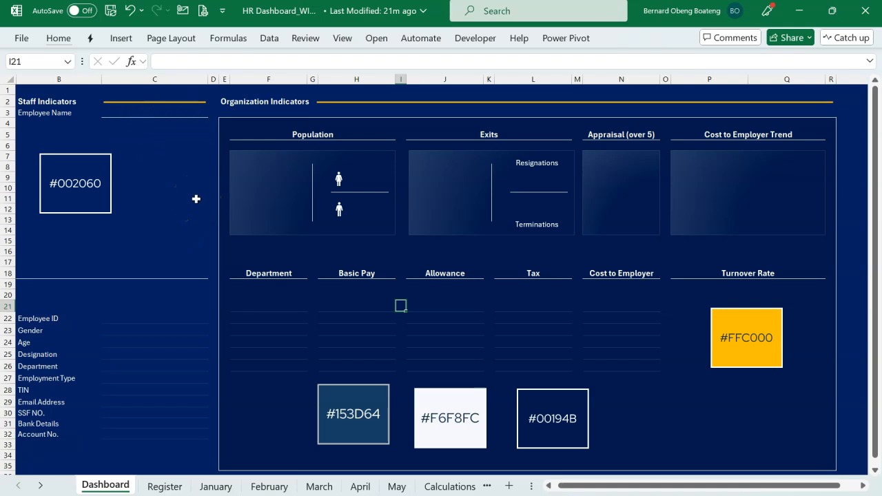
# Examine the gradient card rectangles under Population, Exits, Appraisal (over 5) and Cost to Employer Trend.
pyautogui.click(275, 185)
pyautogui.keyDown('ctrl'); pyautogui.click(418, 177); pyautogui.keyUp('ctrl')
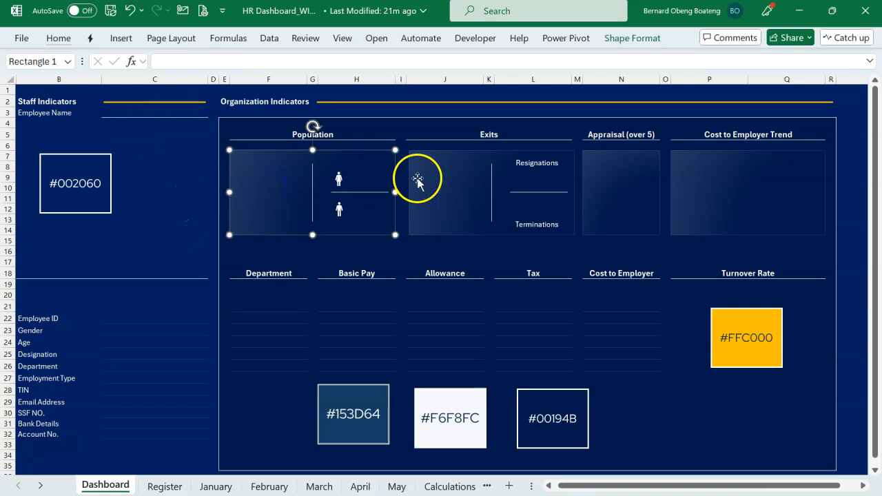
pyautogui.keyDown('ctrl'); pyautogui.click(587, 178); pyautogui.keyUp('ctrl')
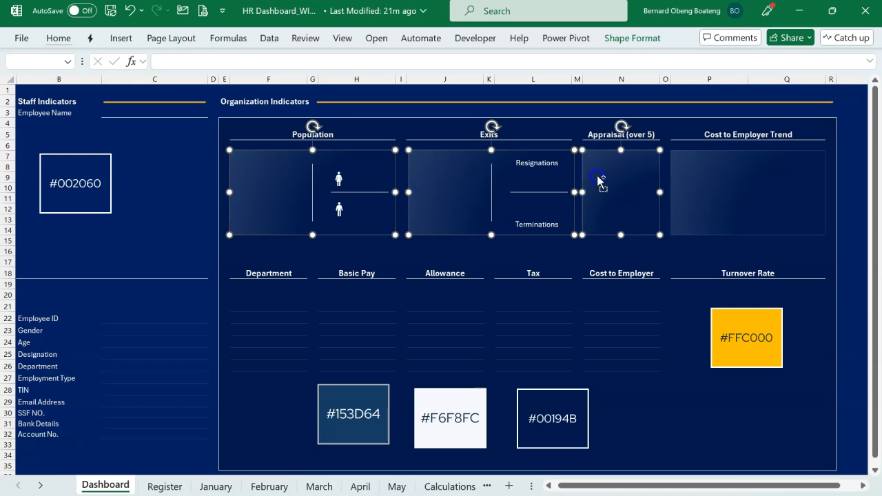
pyautogui.keyDown('ctrl'); pyautogui.click(706, 179); pyautogui.keyUp('ctrl')
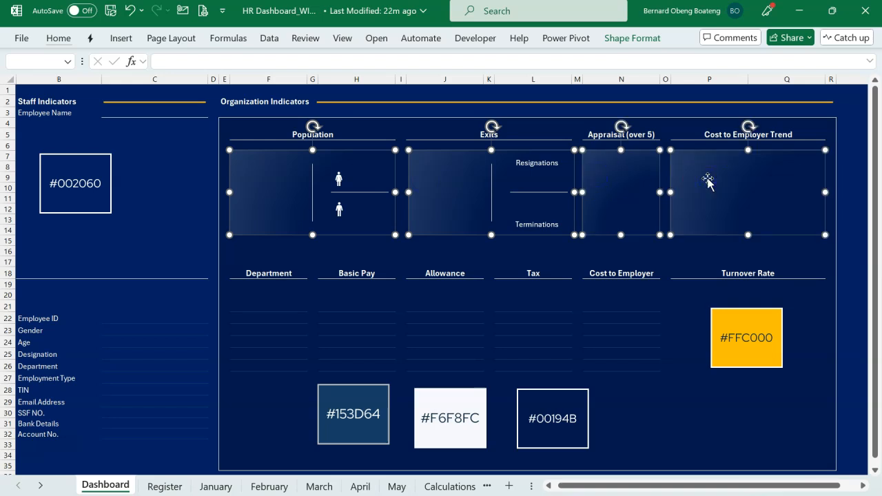
pyautogui.click(673, 249)
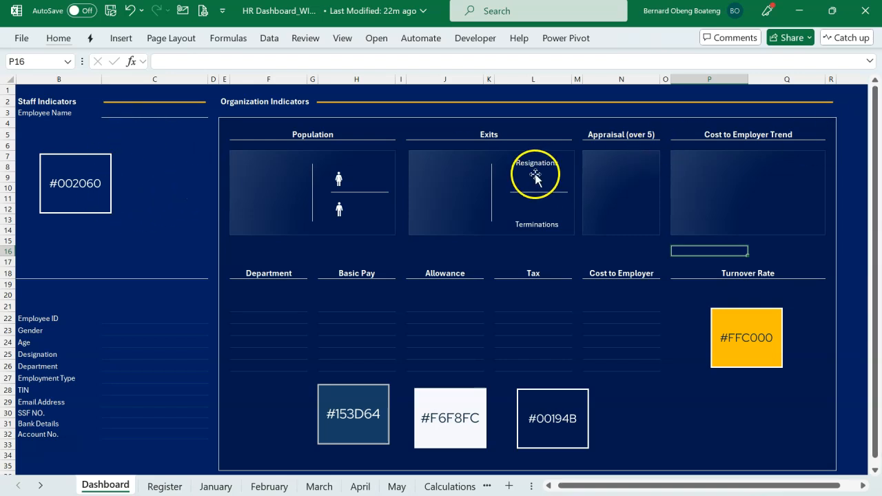
pyautogui.click(426, 183)
pyautogui.click(623, 200)
pyautogui.click(734, 188)
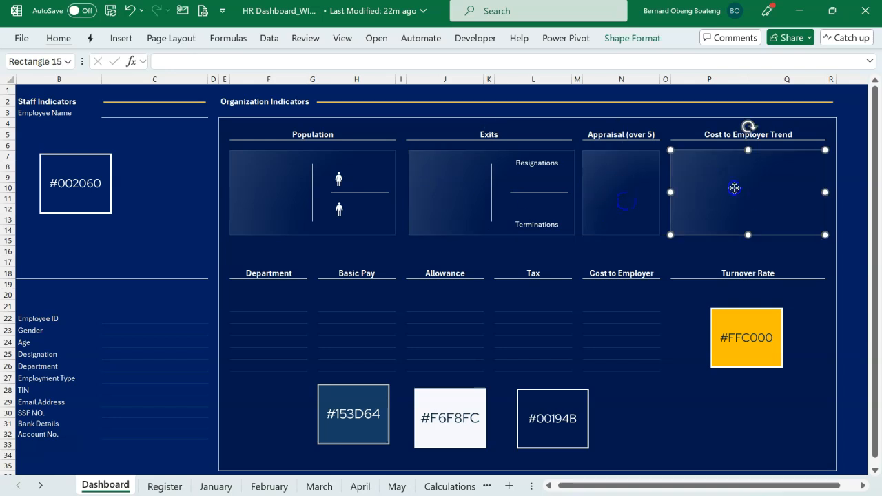
# Draw a rectangle about 1.49" high and 1.27" wide beside the #002060 swatch in the Staff Indicators area.
pyautogui.click(151, 242)
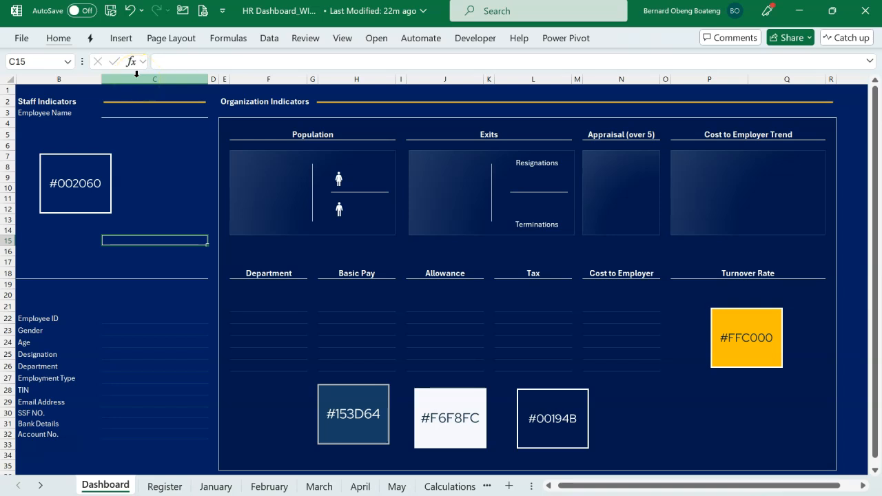
pyautogui.click(125, 43)
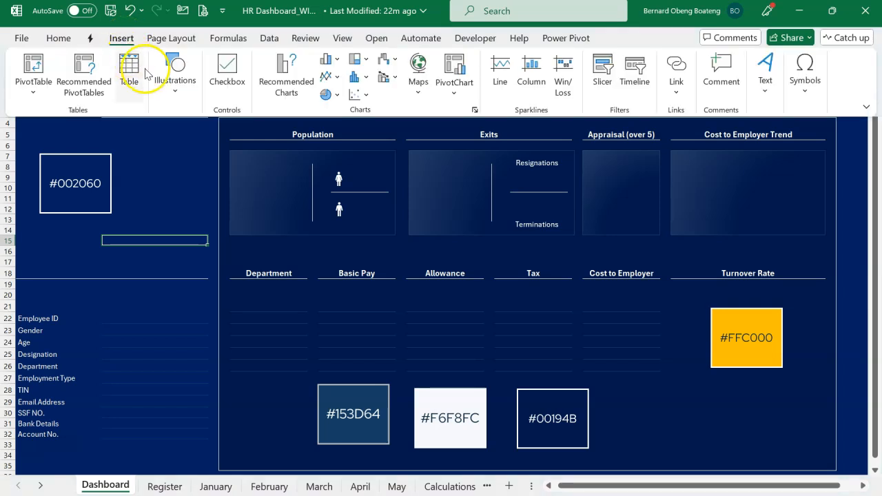
pyautogui.click(175, 72)
pyautogui.click(199, 150)
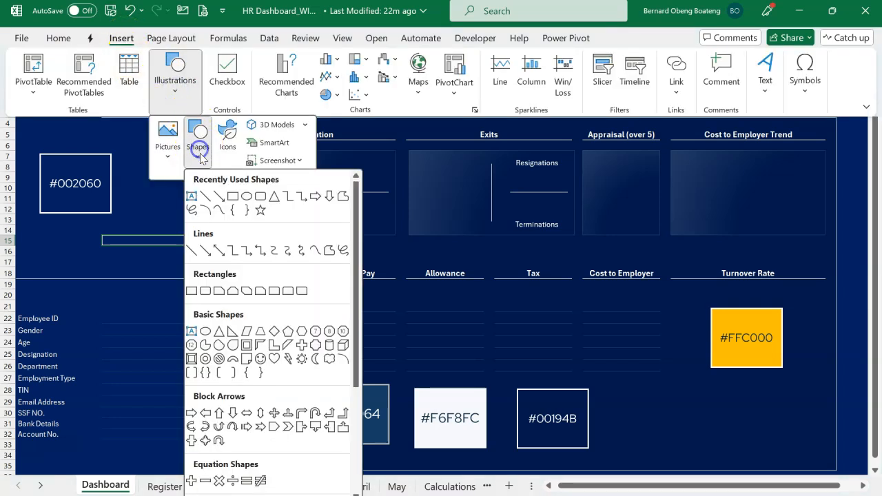
pyautogui.click(207, 197)
pyautogui.click(129, 183)
pyautogui.moveTo(126, 173); pyautogui.dragTo(187, 260)
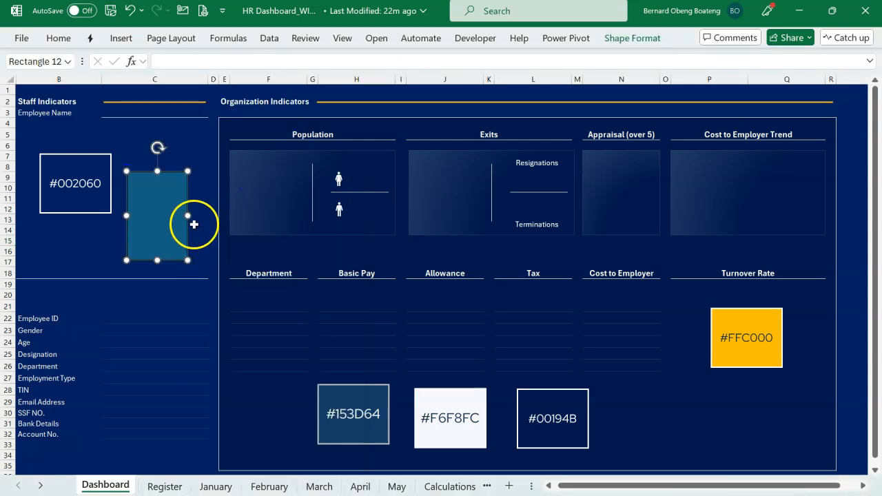
pyautogui.moveTo(188, 215); pyautogui.dragTo(202, 219)
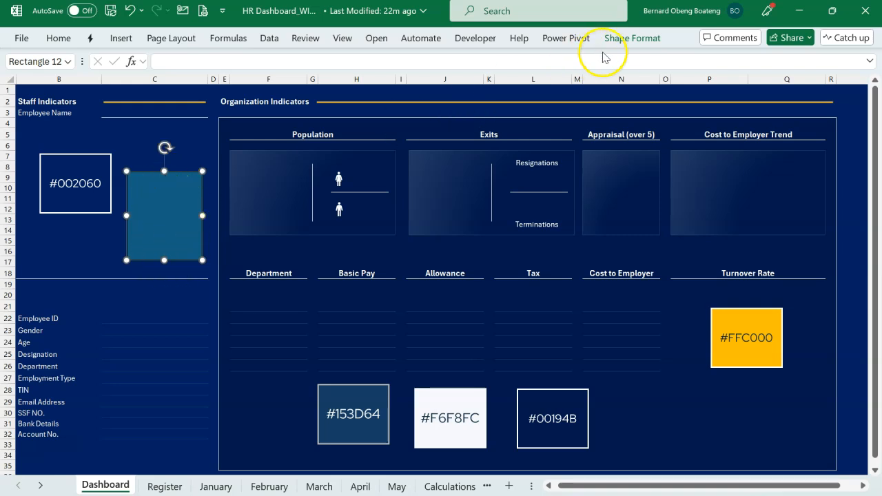
# Give the new rectangle a radial gradient fill from white to #00194B with 85% transparency, and check its gradient stops.
pyautogui.click(620, 38)
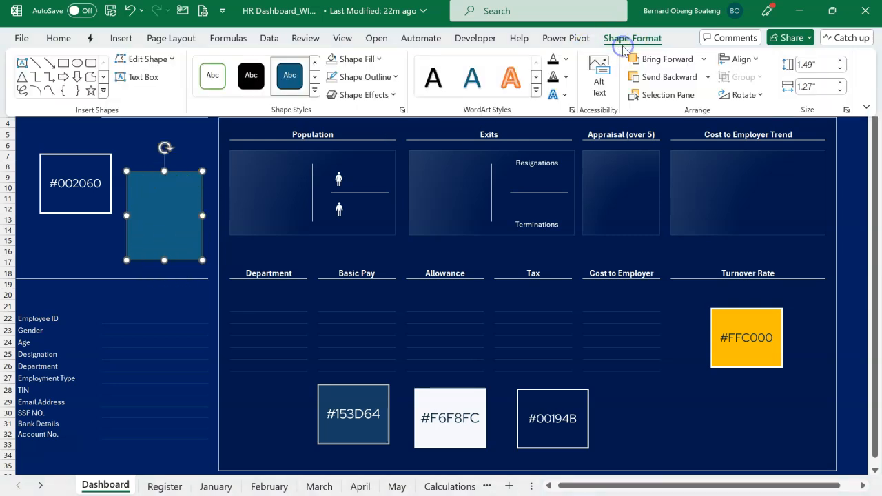
pyautogui.click(379, 62)
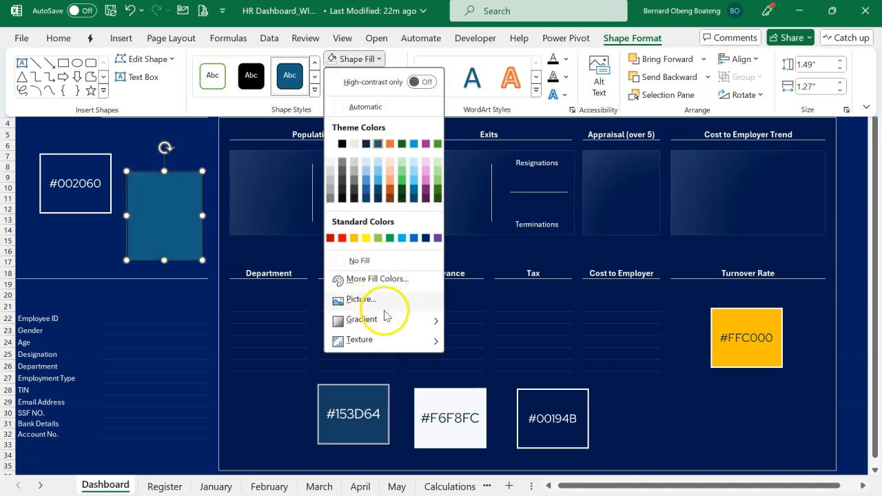
pyautogui.moveTo(384, 321)
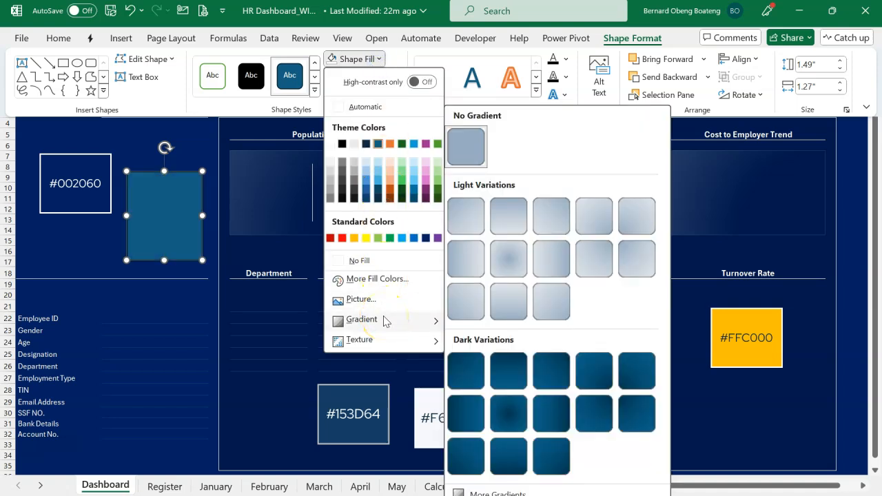
pyautogui.click(481, 492)
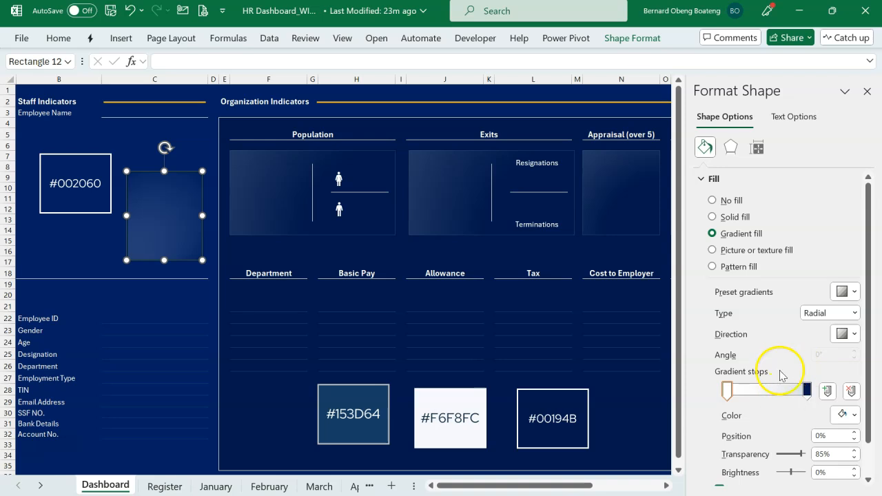
pyautogui.click(806, 391)
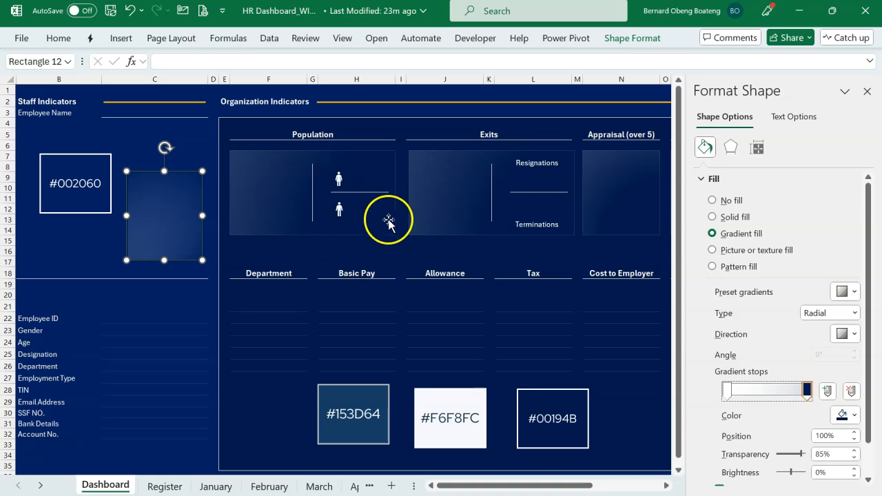
pyautogui.click(854, 416)
pyautogui.click(800, 398)
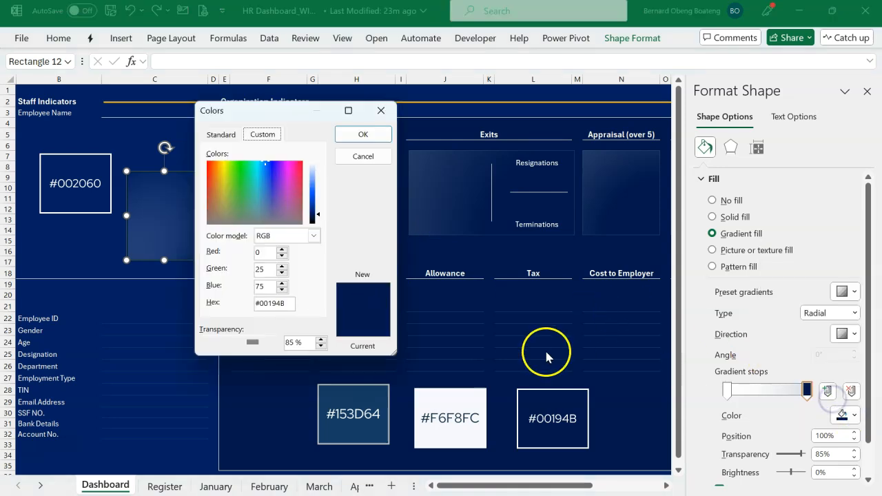
pyautogui.click(381, 110)
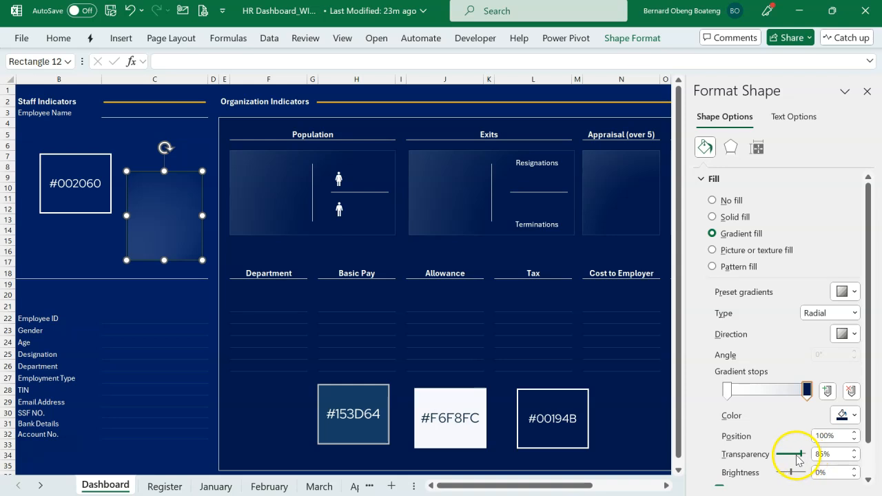
pyautogui.click(728, 391)
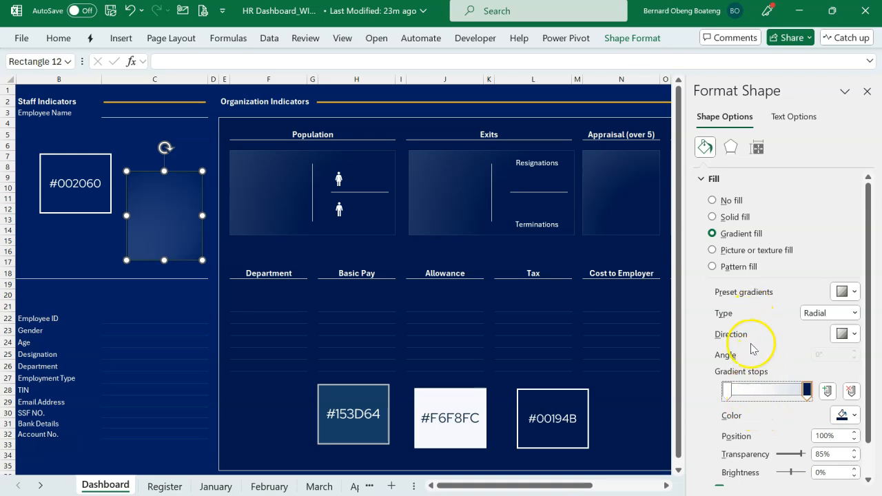
# Give the new gradient rectangle in the Staff Indicators area a solid #153D64 outline, 0.5 pt wide.
pyautogui.click(703, 180)
pyautogui.click(700, 199)
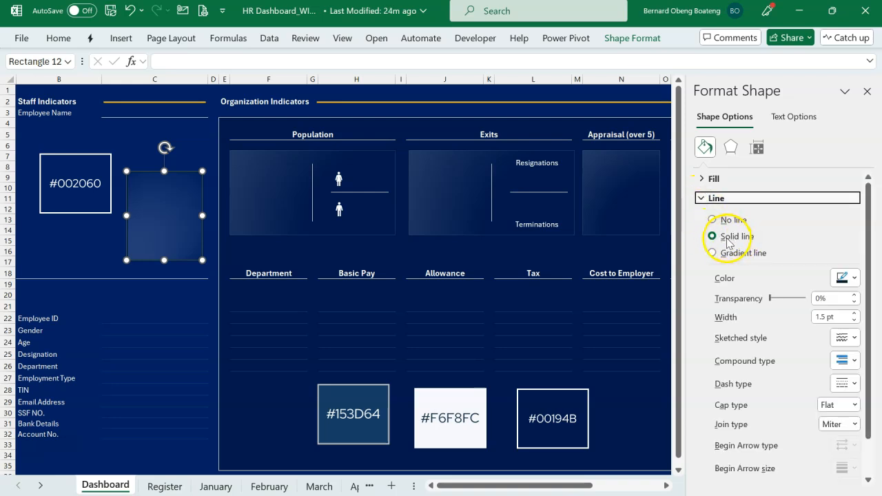
pyautogui.click(852, 278)
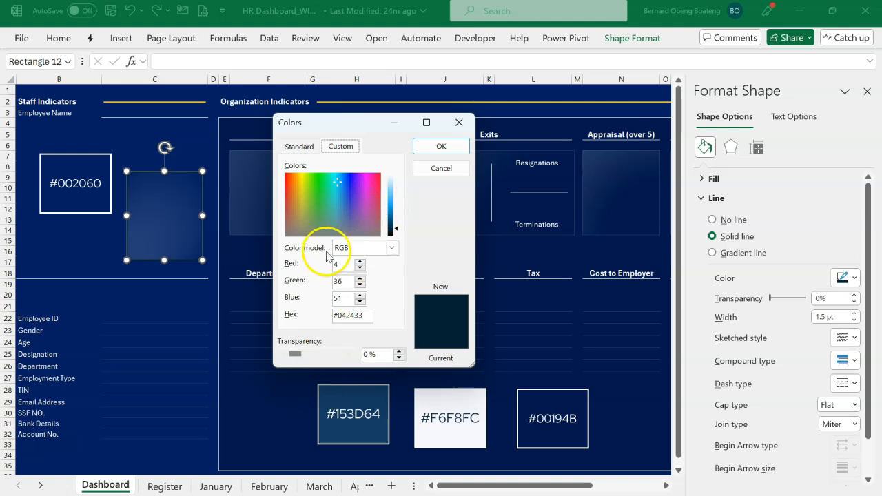
pyautogui.click(298, 146)
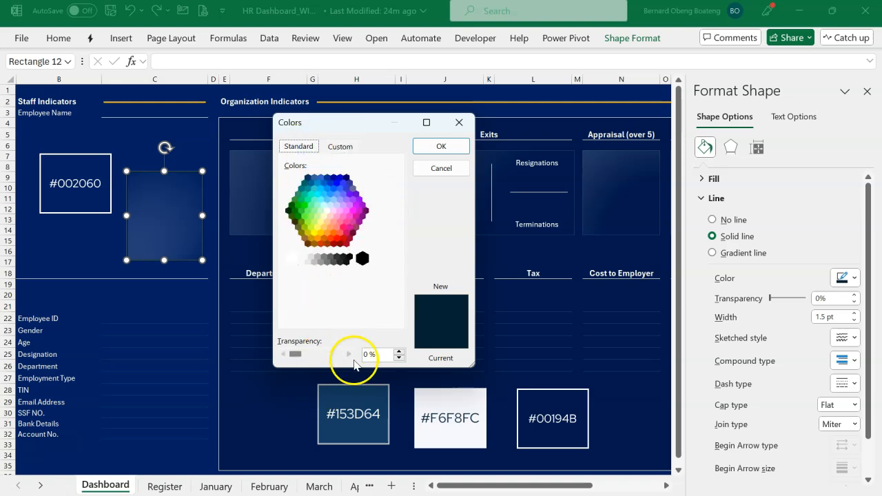
pyautogui.click(340, 146)
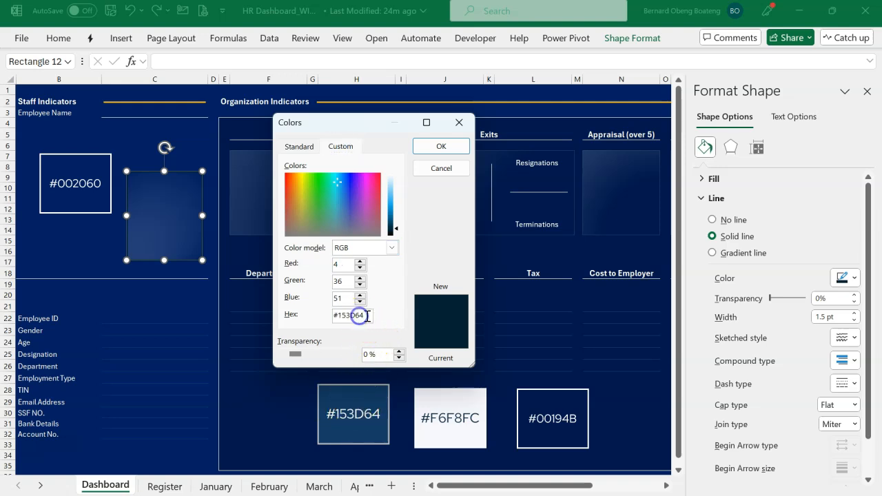
pyautogui.click(344, 296)
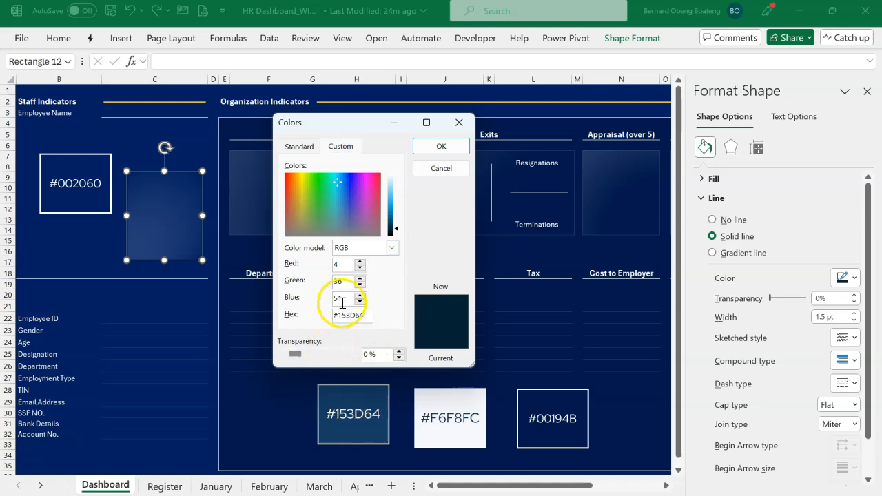
pyautogui.click(449, 147)
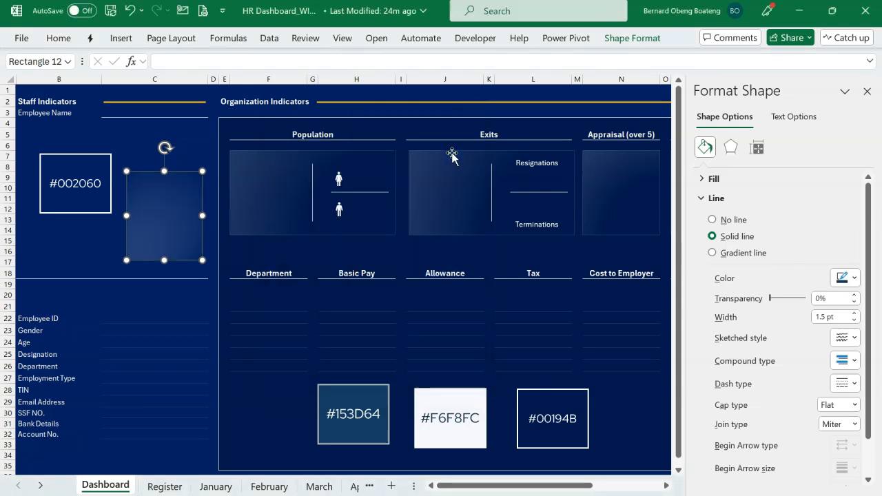
pyautogui.click(853, 320)
pyautogui.click(854, 320)
pyautogui.click(854, 320)
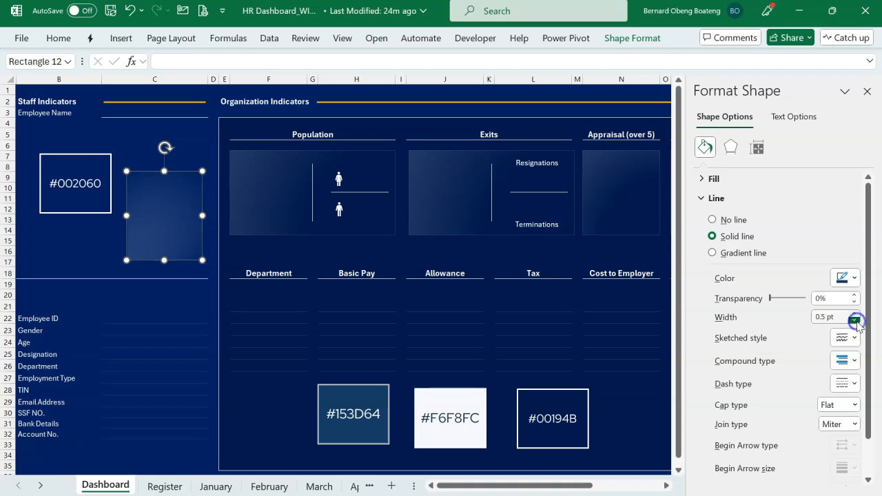
# Move the sample gradient rectangle over the Basic Pay and Allowance headings, delete it, and close the shape formatting options.
pyautogui.click(104, 262)
pyautogui.click(181, 221)
pyautogui.moveTo(182, 213); pyautogui.dragTo(411, 255)
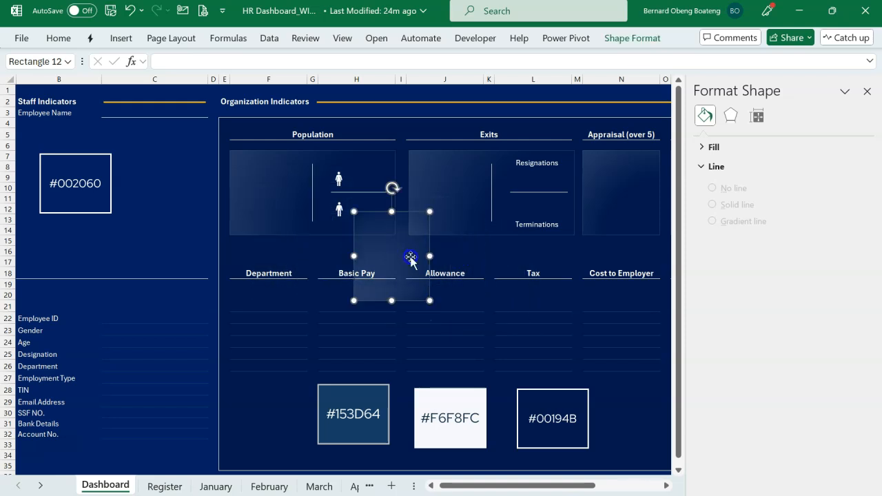
pyautogui.moveTo(423, 255); pyautogui.dragTo(423, 255)
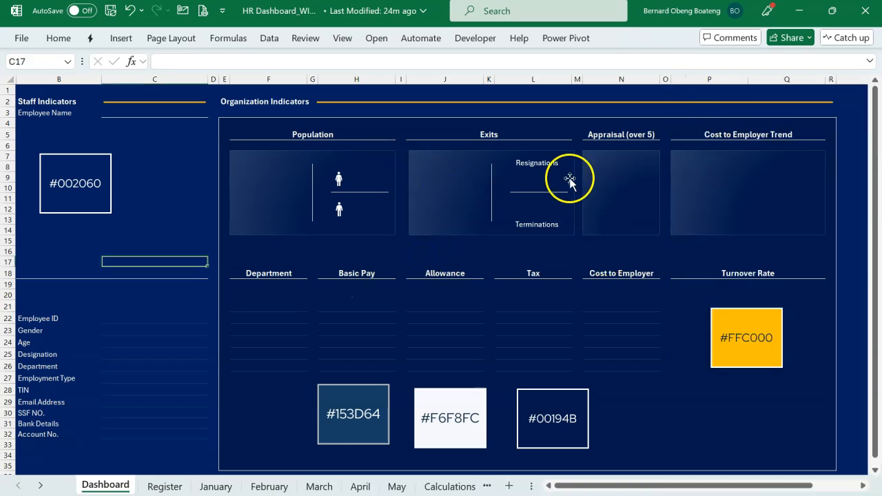
# Delete the five colour swatches #153D64, #F6F8FC, #00194B, #FFC000 and #002060 from the Dashboard sheet.
pyautogui.click(376, 398)
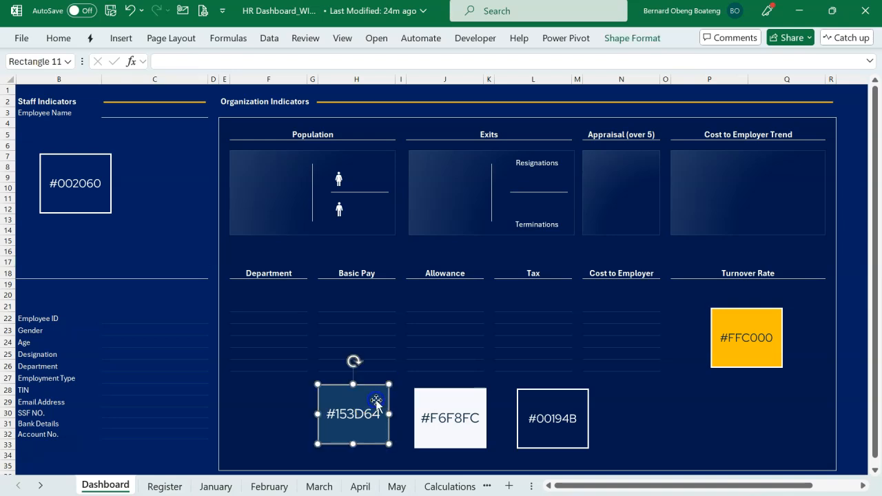
pyautogui.keyDown('shift'); pyautogui.click(455, 401); pyautogui.keyUp('shift')
pyautogui.keyDown('shift'); pyautogui.click(534, 403); pyautogui.keyUp('shift')
pyautogui.keyDown('shift'); pyautogui.click(743, 337); pyautogui.keyUp('shift')
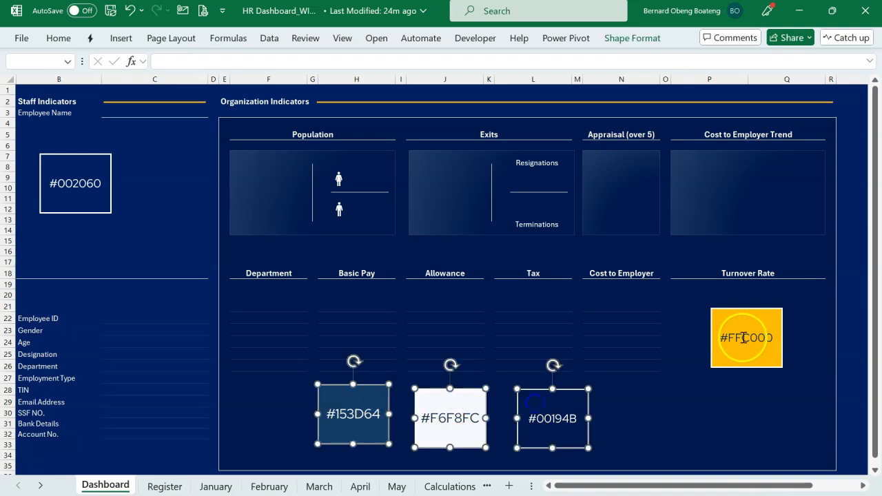
pyautogui.keyDown('shift'); pyautogui.click(86, 188); pyautogui.keyUp('shift')
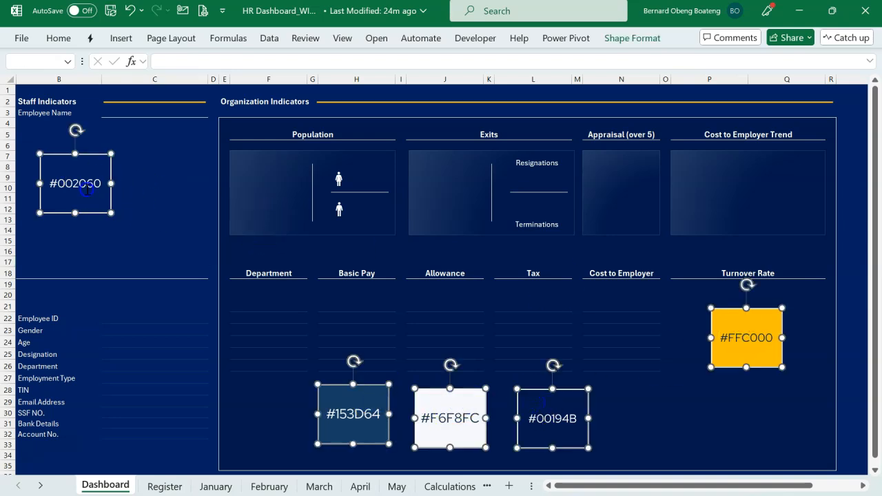
pyautogui.press('Delete')
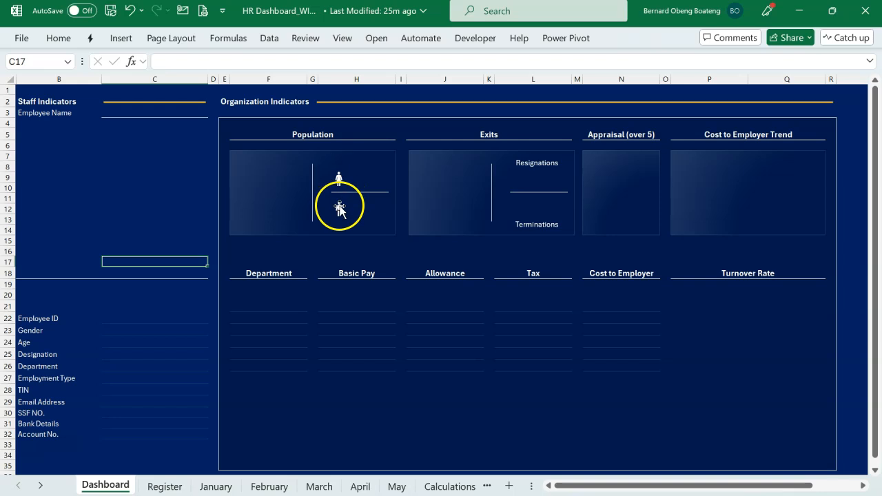
pyautogui.click(123, 40)
pyautogui.click(178, 87)
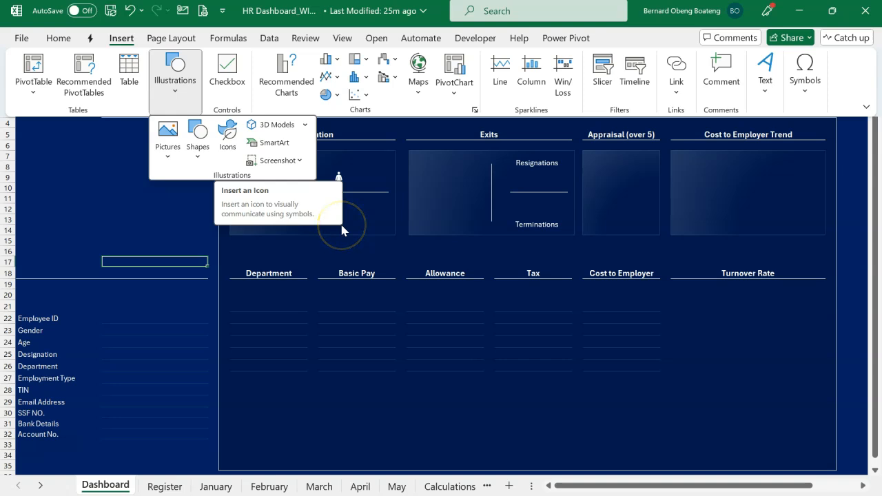
pyautogui.click(390, 253)
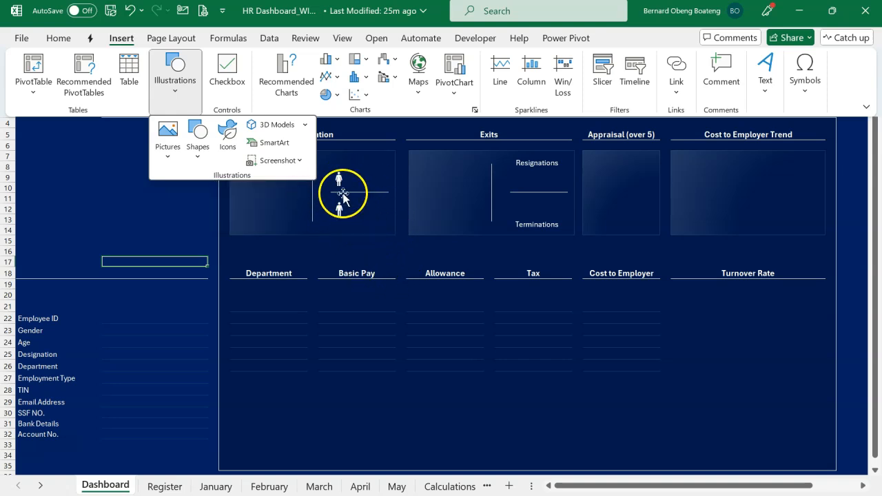
pyautogui.click(362, 231)
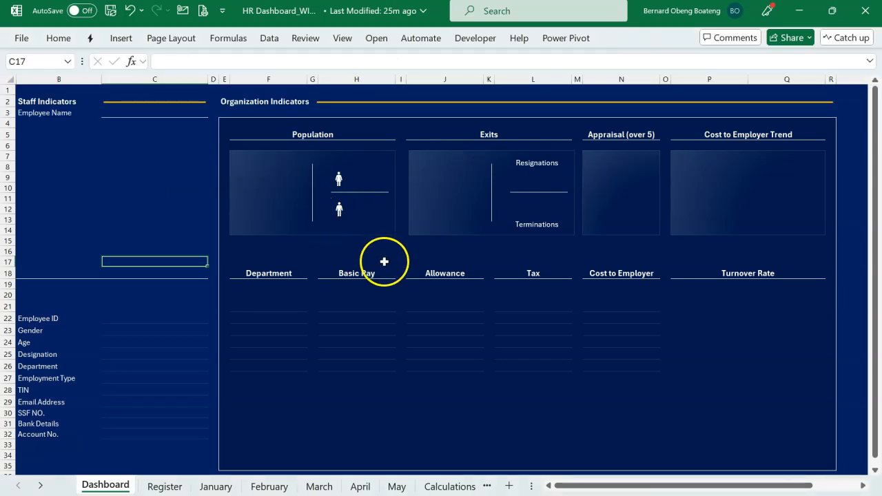
# Switch to the finished HR dashboard workbook to view its completed Dashboard sheet.
pyautogui.click(290, 318)
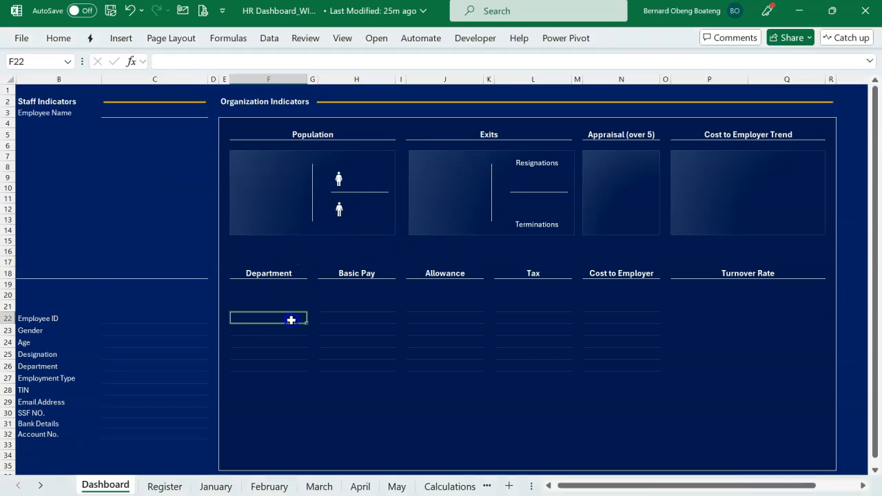
pyautogui.click(565, 212)
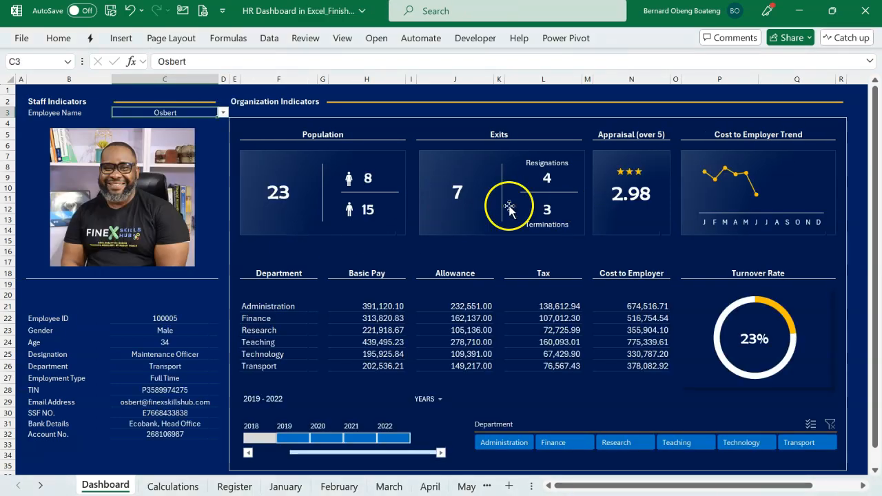
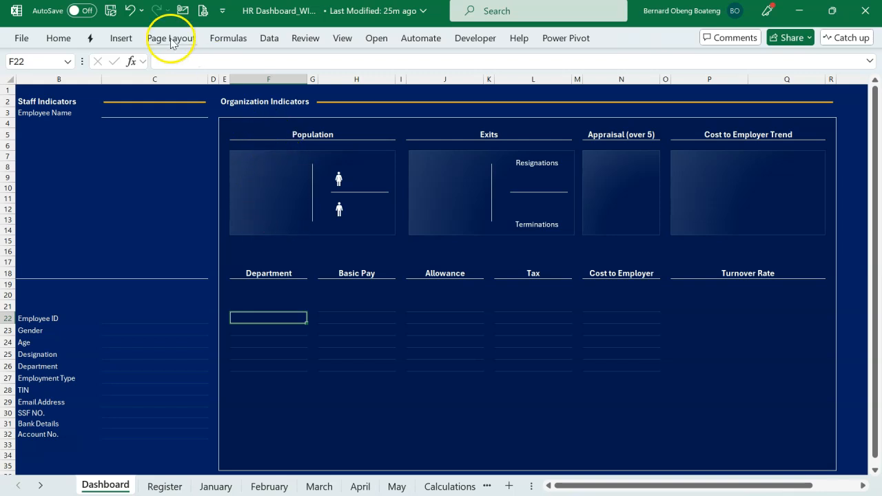
# Draw a rectangle about 0.65" high and 0.91" wide inside the Population card, before its vertical divider.
pyautogui.click(122, 38)
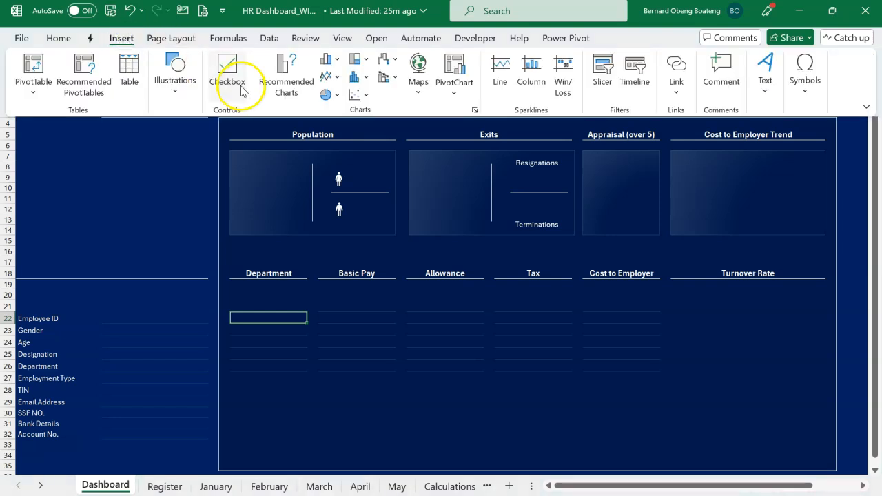
pyautogui.click(183, 92)
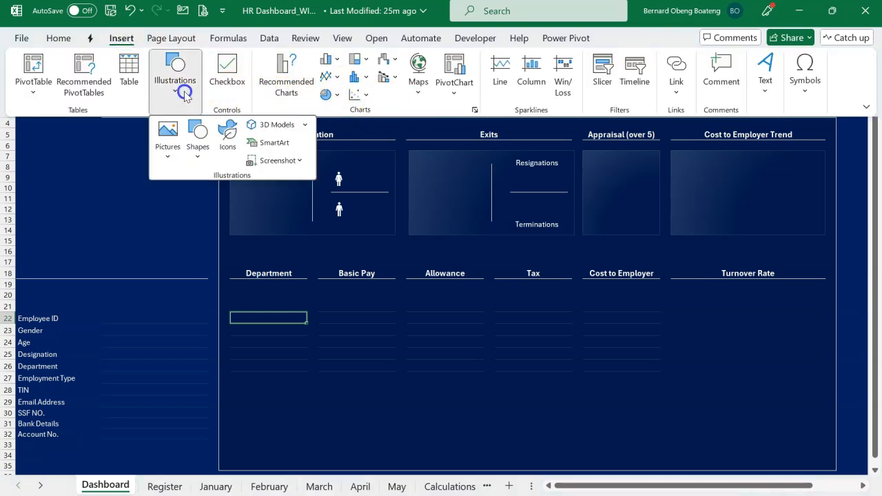
pyautogui.click(198, 147)
pyautogui.click(219, 196)
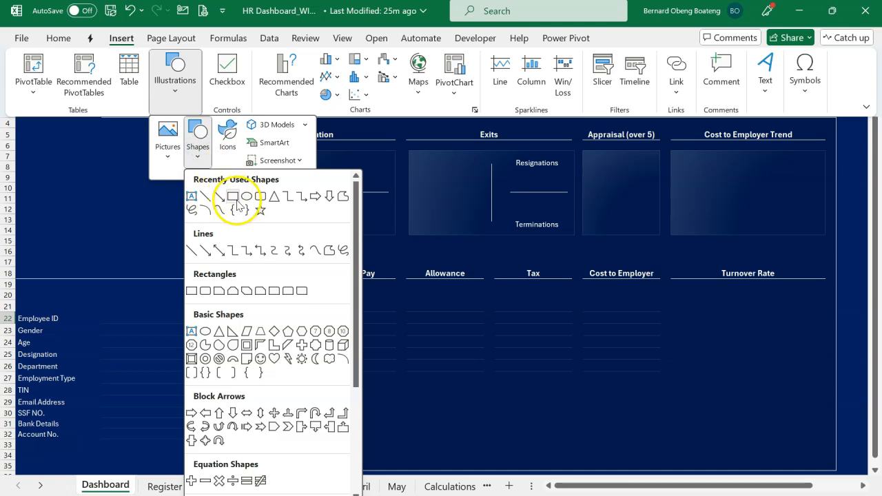
pyautogui.moveTo(242, 174); pyautogui.dragTo(298, 211)
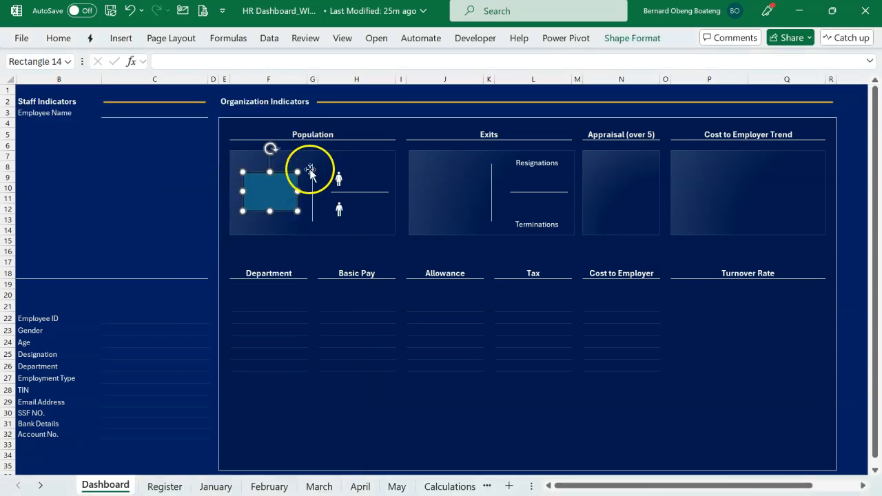
# Remove the new rectangle's fill and outline and nudge it slightly within the Population card.
pyautogui.click(620, 40)
pyautogui.click(333, 61)
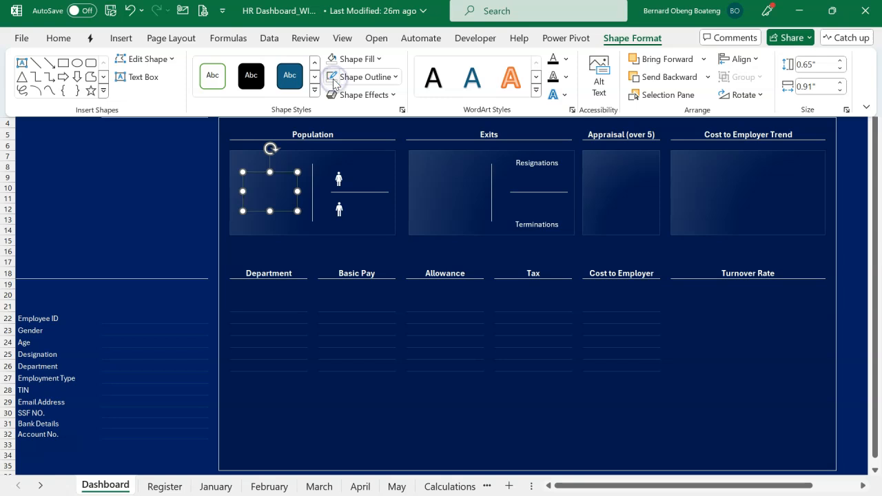
pyautogui.click(283, 174)
pyautogui.moveTo(291, 172); pyautogui.dragTo(295, 170)
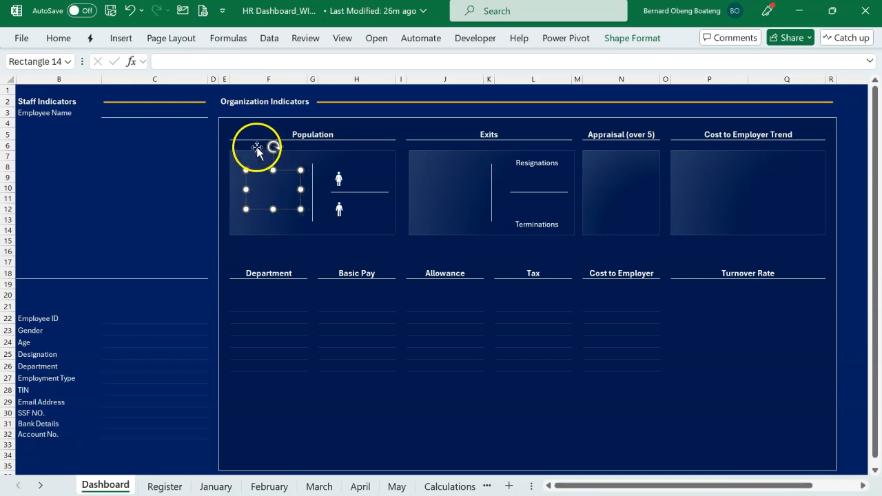
# Link the transparent rectangle's text to the Active Staff grand total in Calculations!C6.
pyautogui.click(268, 56)
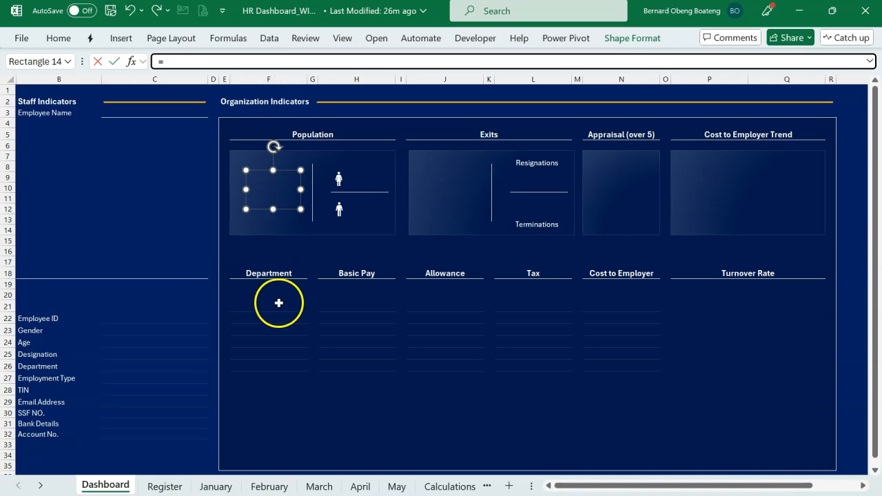
pyautogui.click(441, 486)
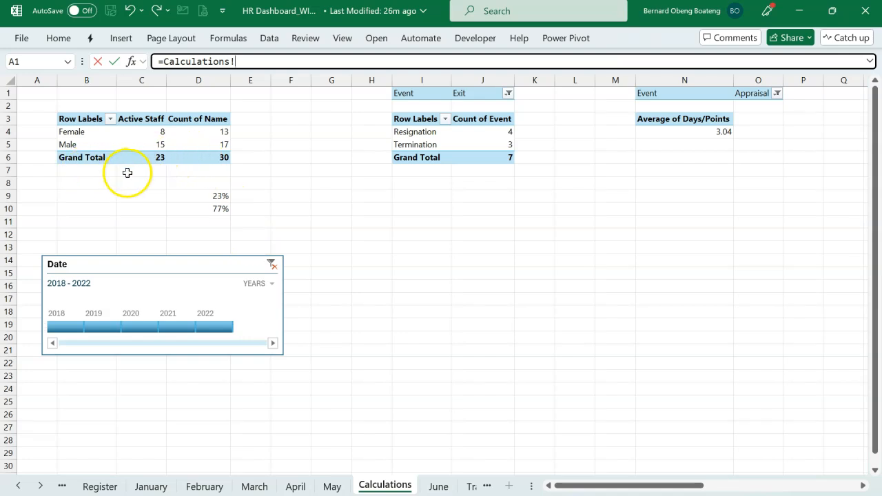
pyautogui.click(158, 160)
pyautogui.press('Return')
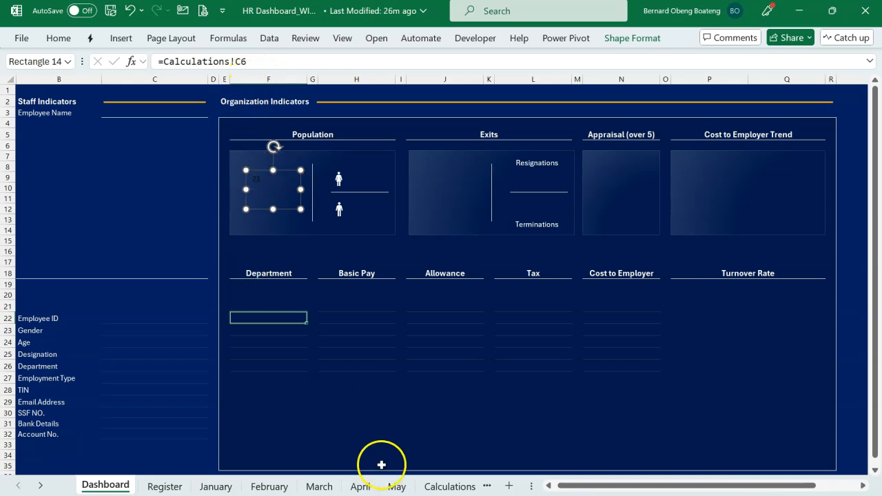
# Check the Generate GetPivotData setting of the gender PivotTable on the Calculations sheet.
pyautogui.click(423, 482)
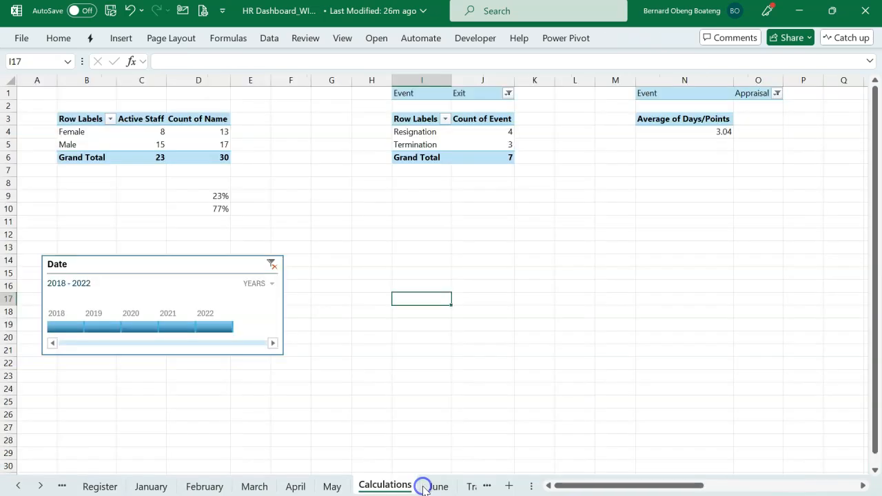
pyautogui.click(178, 142)
pyautogui.click(867, 90)
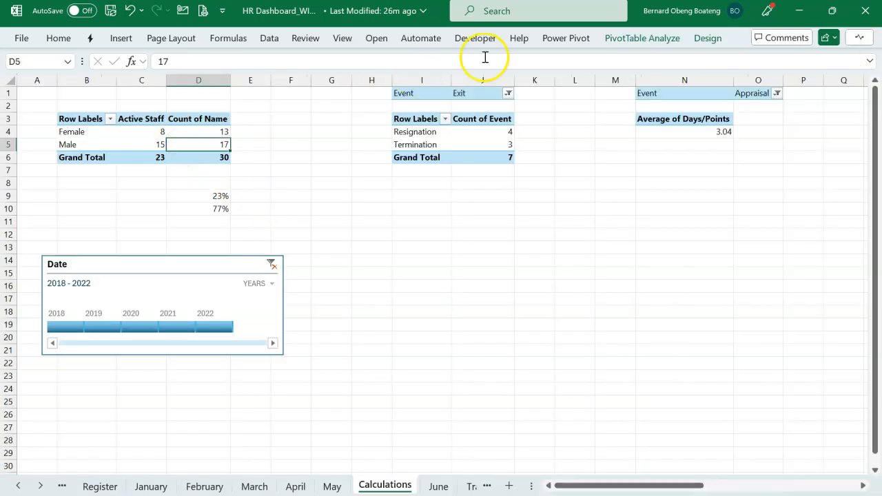
pyautogui.click(626, 39)
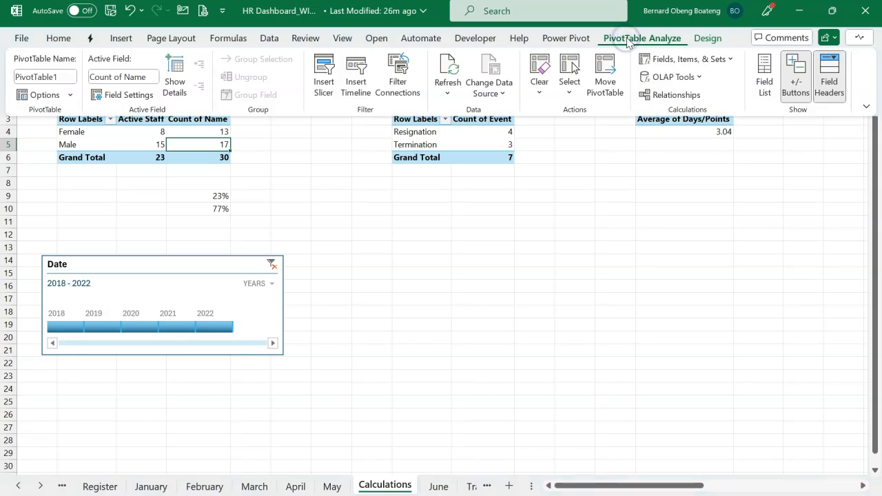
pyautogui.click(69, 94)
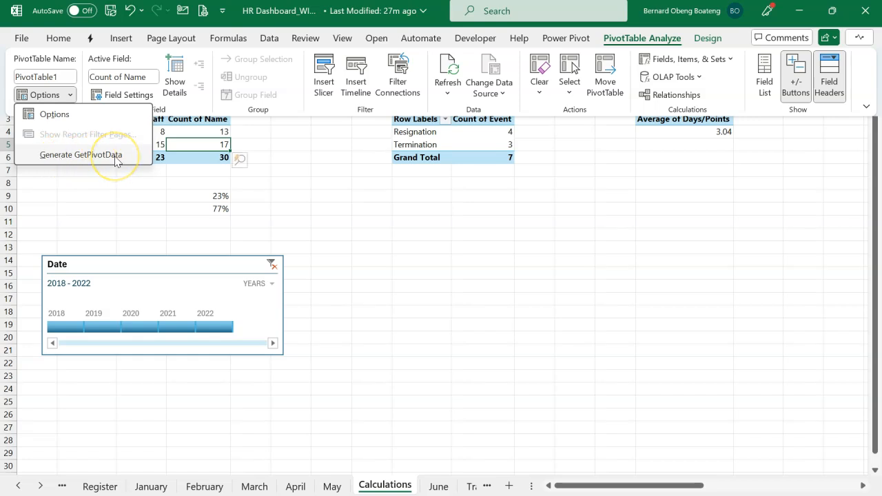
pyautogui.click(291, 153)
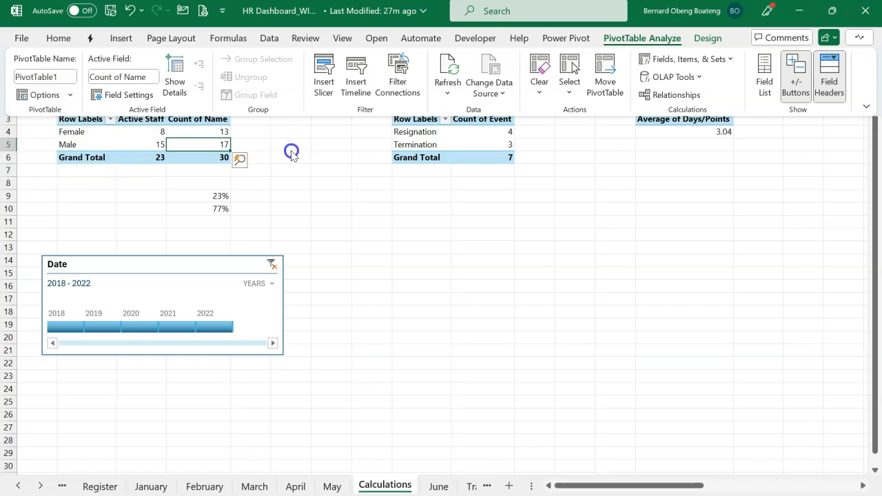
pyautogui.click(241, 187)
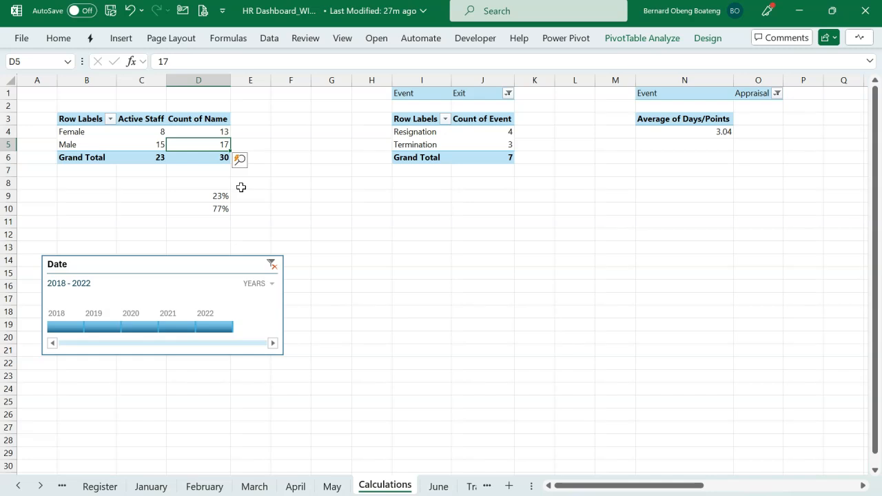
pyautogui.click(205, 146)
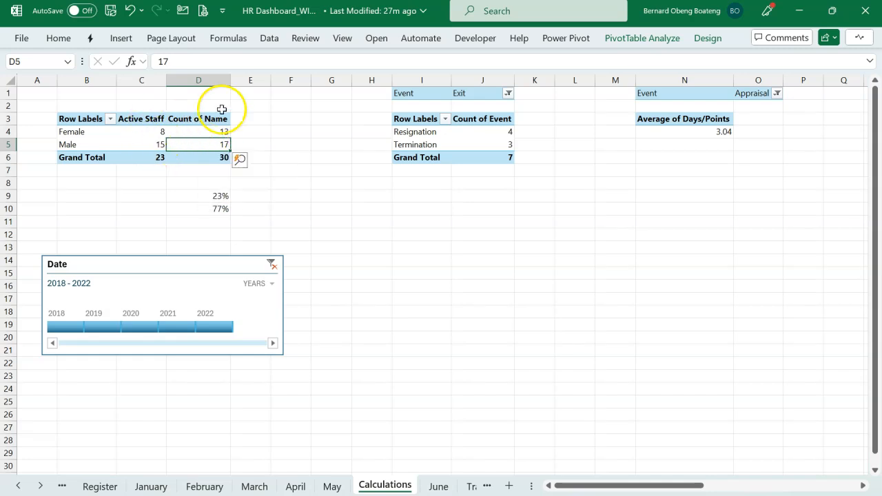
pyautogui.scroll(3, 620, 175)
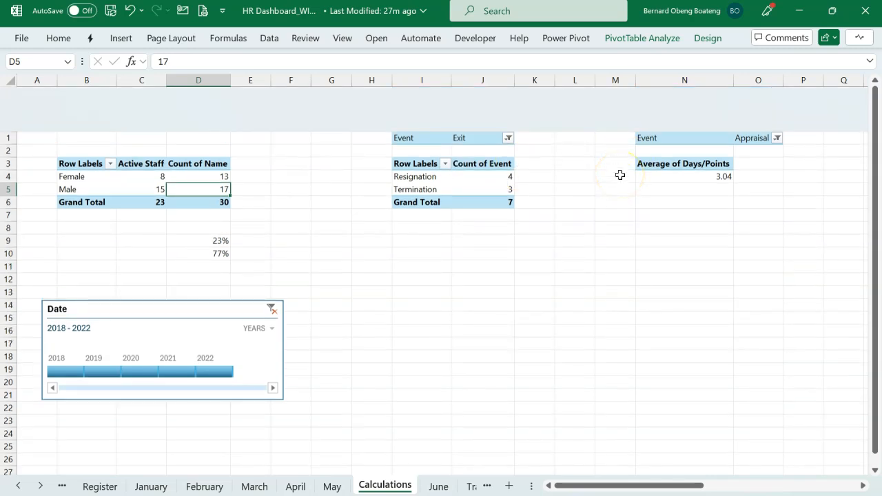
pyautogui.click(600, 222)
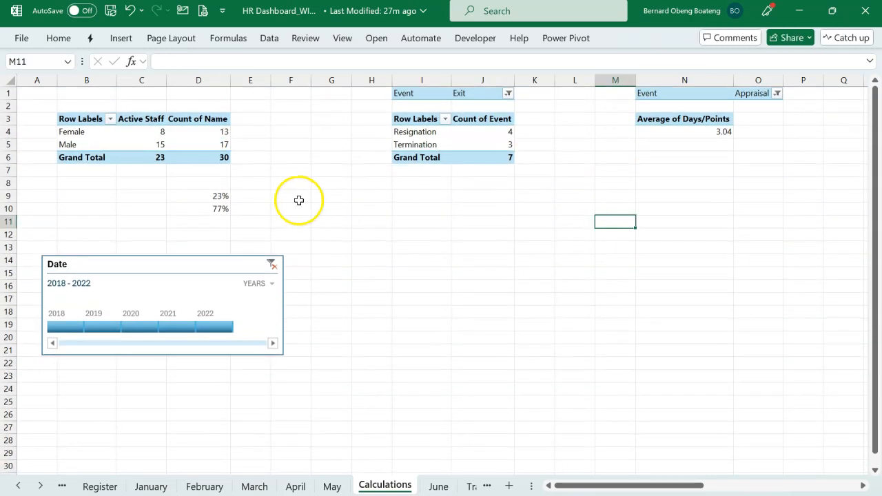
# Set the gender PivotTable's options to show items with no data on rows.
pyautogui.moveTo(211, 137)
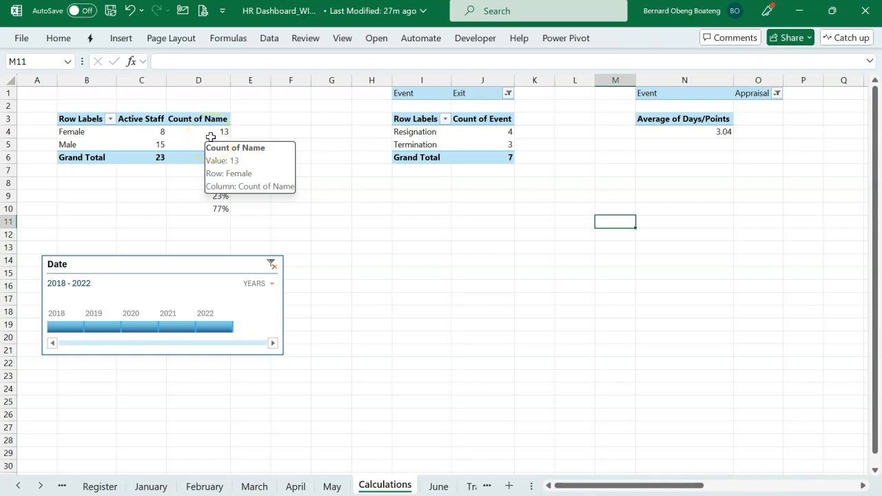
pyautogui.click(149, 141)
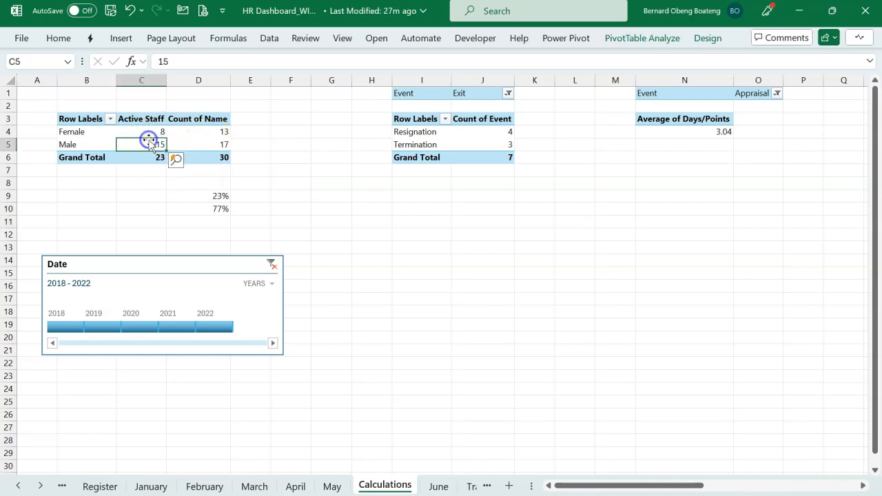
pyautogui.rightClick(142, 146)
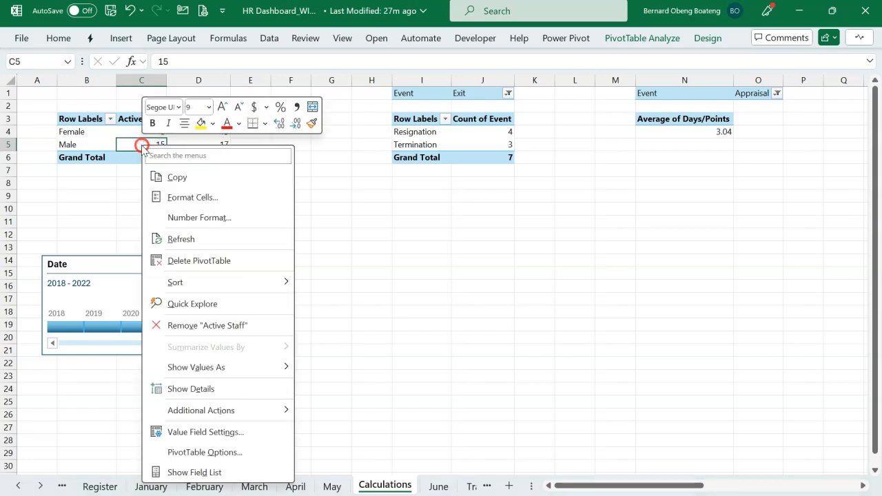
pyautogui.click(182, 453)
pyautogui.click(280, 217)
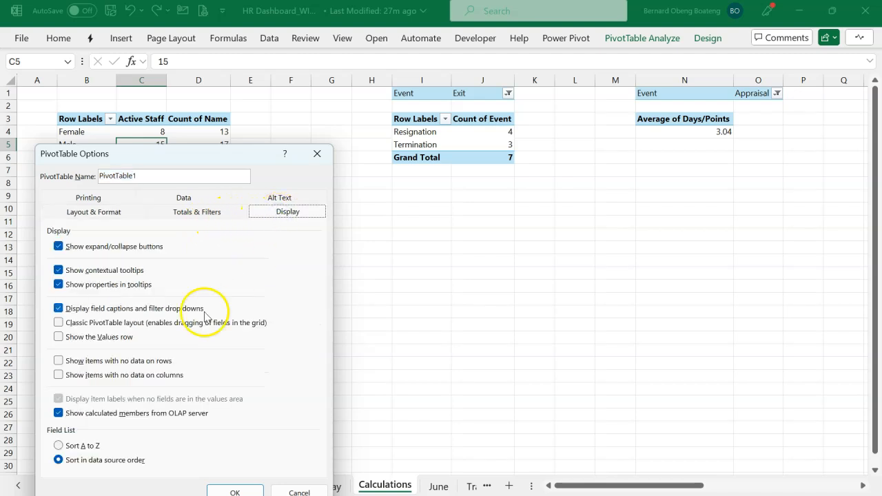
pyautogui.click(151, 364)
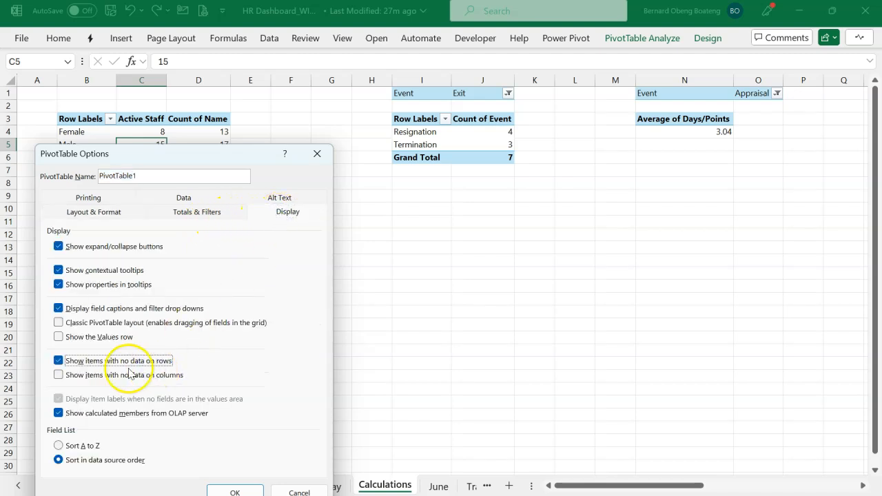
pyautogui.click(230, 490)
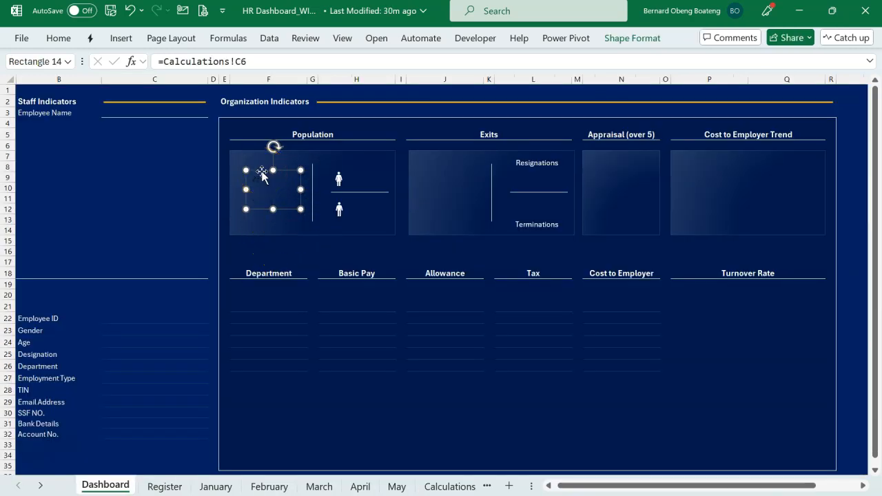
# Centre the linked Population figure horizontally and vertically, and format it in white Berlin Sans FB, size 28.
pyautogui.click(68, 43)
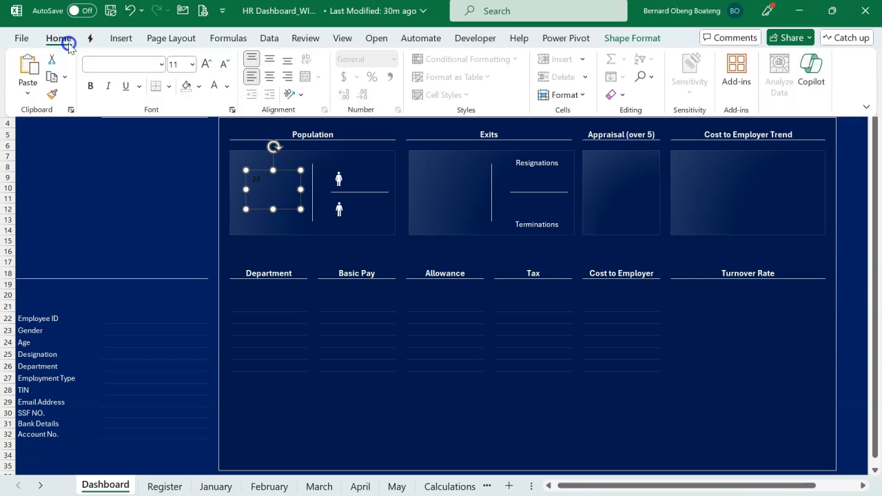
pyautogui.click(272, 76)
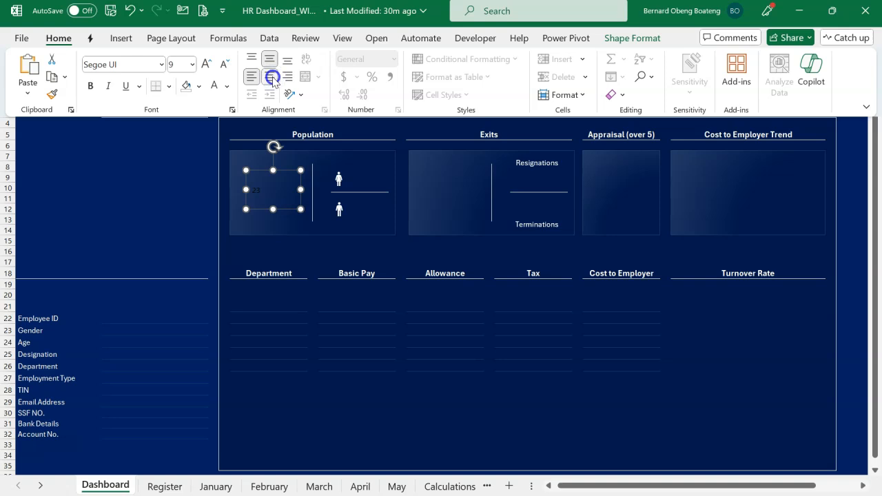
pyautogui.click(148, 68)
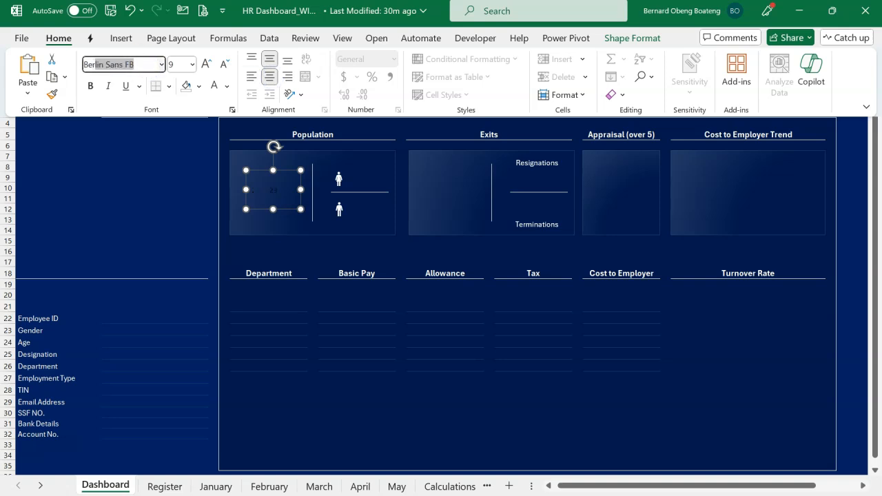
pyautogui.press('Return')
pyautogui.click(187, 63)
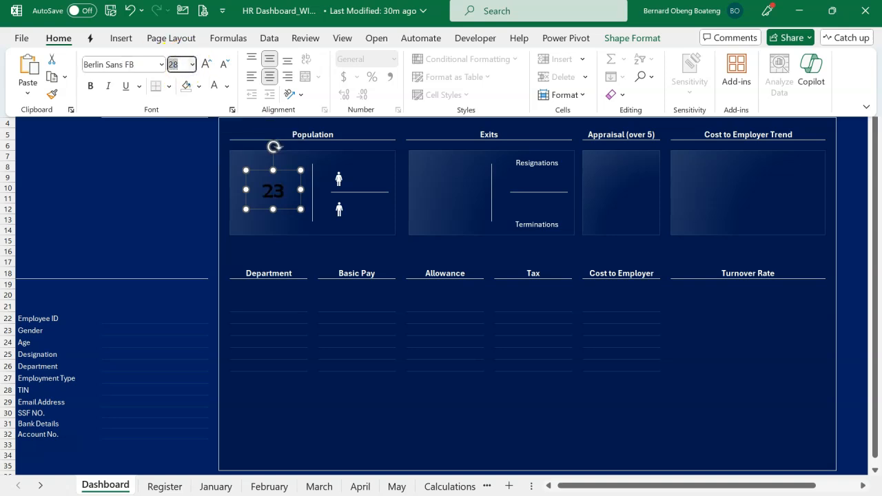
pyautogui.click(214, 85)
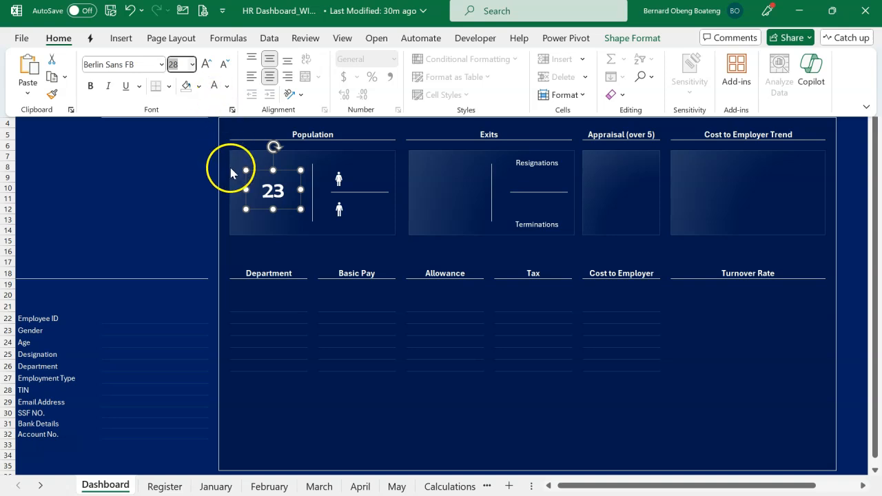
pyautogui.click(203, 178)
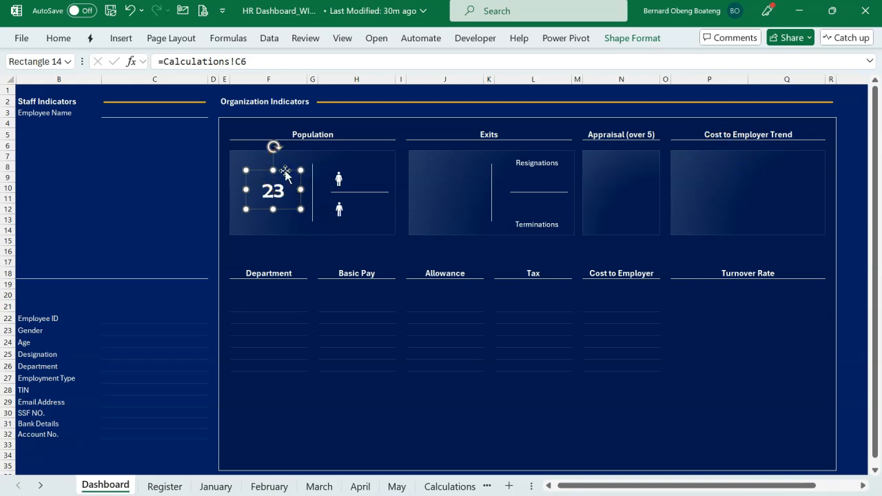
# Duplicate the Population figure box twice, placing one copy beside the female icon and the other beside the male icon.
pyautogui.moveTo(286, 174); pyautogui.dragTo(382, 173)
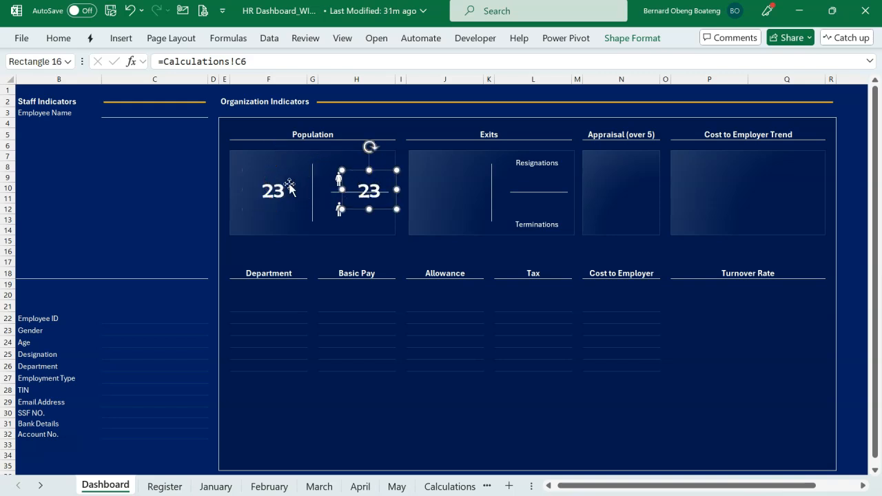
pyautogui.moveTo(378, 169); pyautogui.dragTo(375, 154)
pyautogui.click(375, 154)
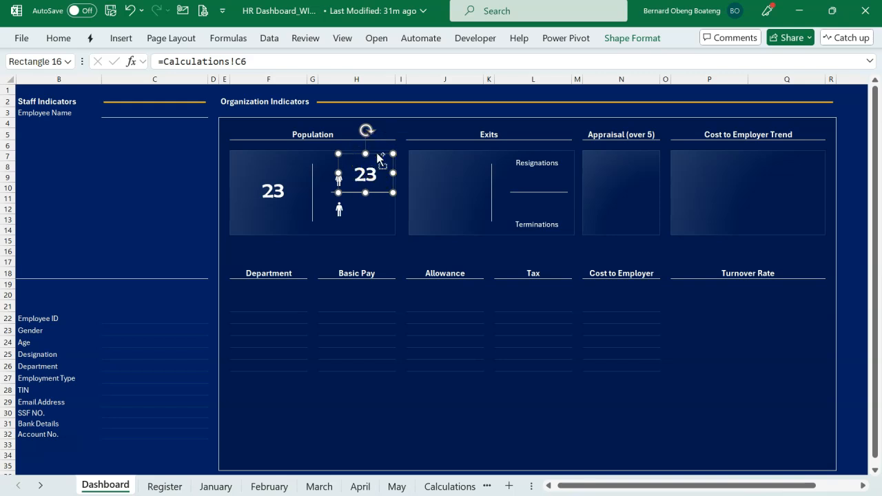
pyautogui.hotkey('ctrl', 'd')
pyautogui.moveTo(384, 204); pyautogui.dragTo(376, 229)
# Link the figure box beside the female icon to the female Active Staff count in Calculations!C4.
pyautogui.click(352, 172)
pyautogui.write('=')
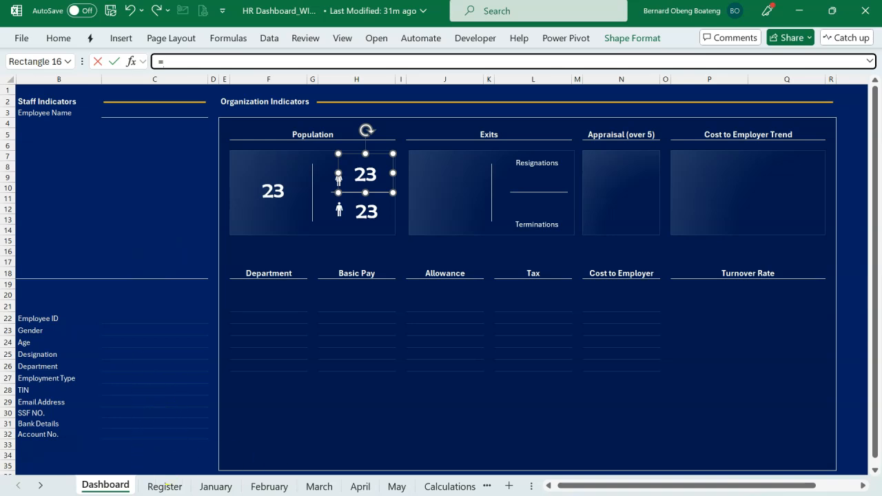
pyautogui.click(441, 485)
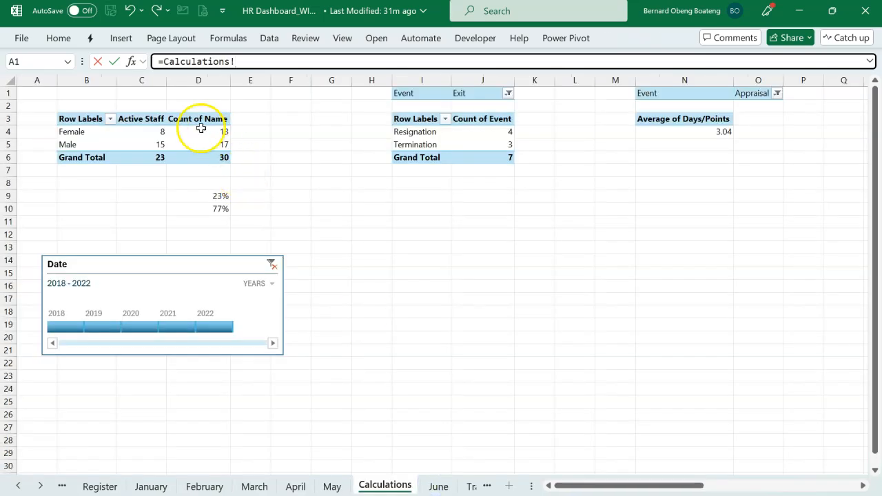
pyautogui.click(158, 132)
pyautogui.press('Return')
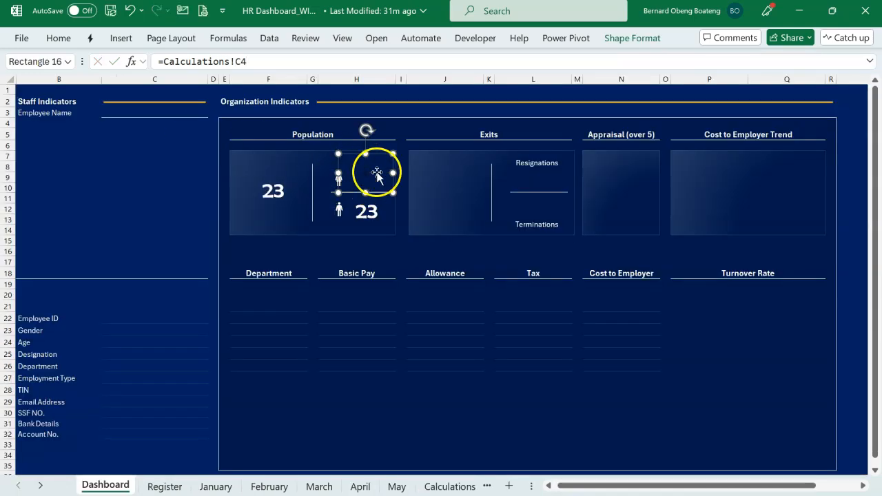
# Link the figure box beside the male icon to the male Active Staff count in Calculations!C5.
pyautogui.click(370, 216)
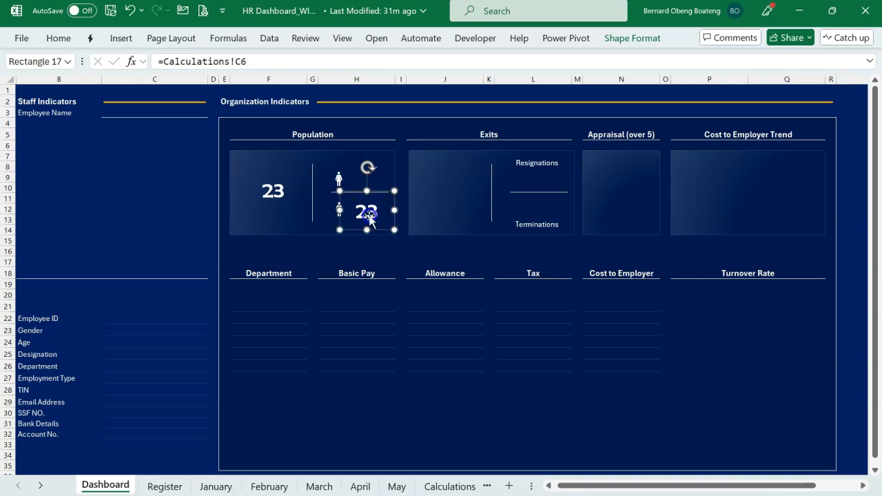
pyautogui.moveTo(271, 61); pyautogui.dragTo(94, 53)
pyautogui.write('=')
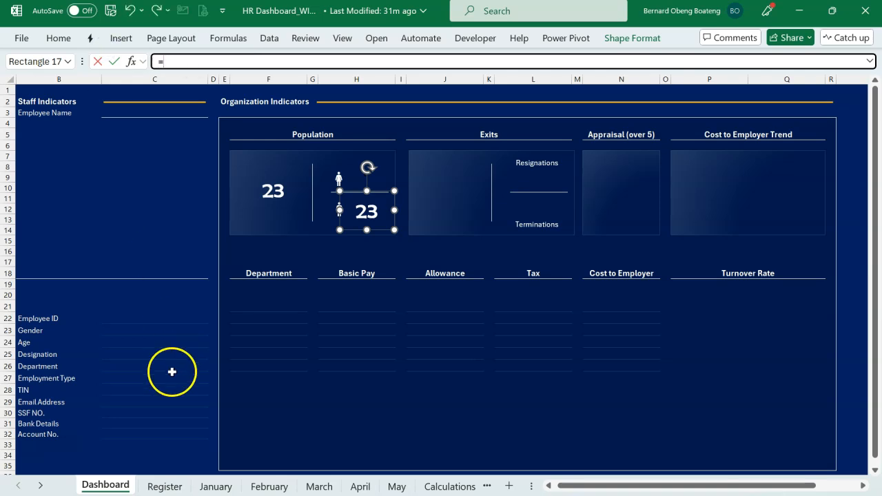
pyautogui.click(447, 487)
pyautogui.click(159, 146)
pyautogui.press('Return')
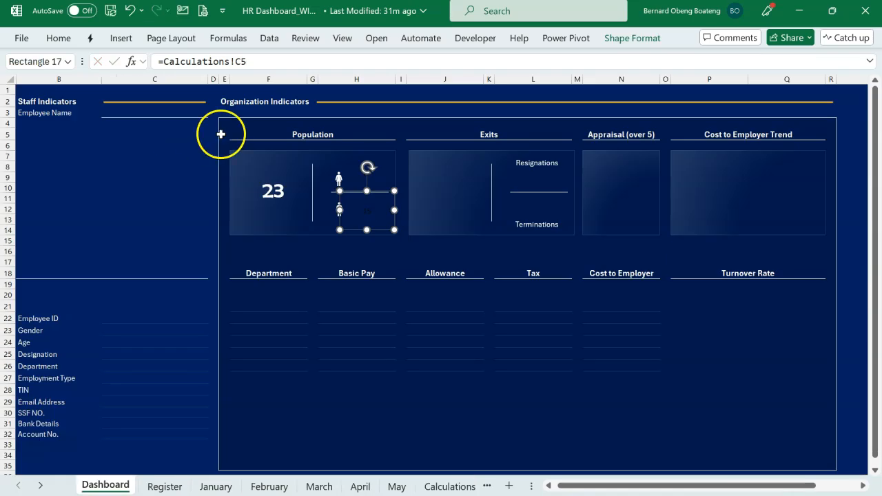
# Copy the Population total's formatting onto the female and male figures with Format Painter.
pyautogui.click(281, 188)
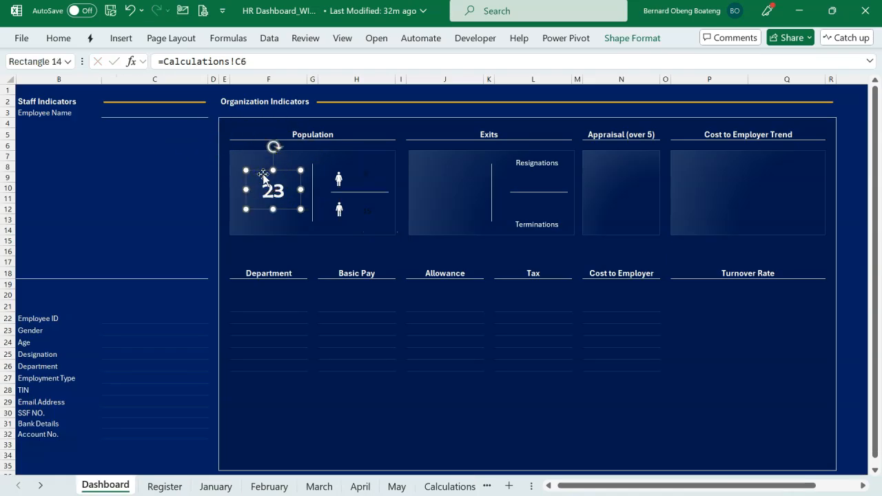
pyautogui.click(58, 38)
pyautogui.click(51, 93)
pyautogui.click(369, 173)
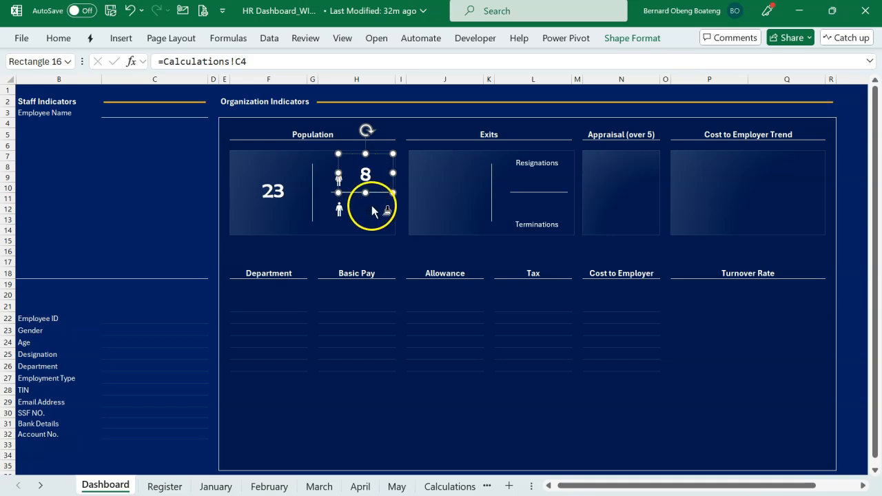
pyautogui.click(368, 214)
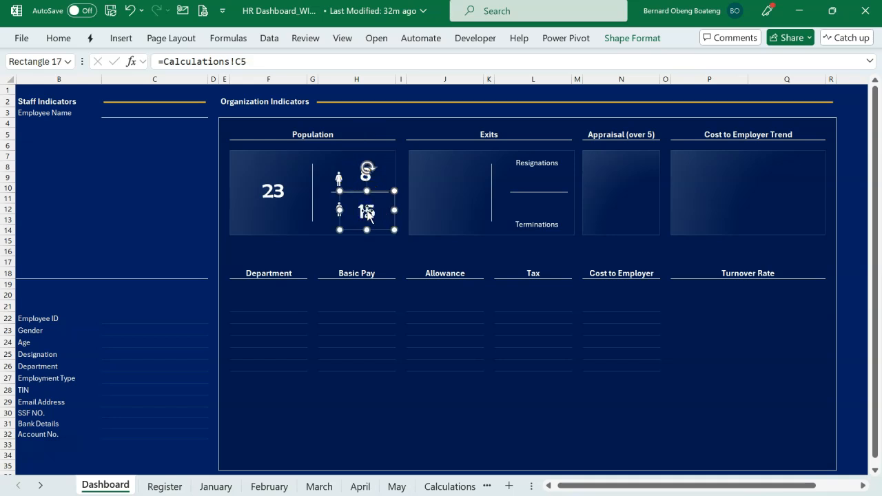
# Reduce the font size of both the female and male figures to 20.
pyautogui.keyDown('shift'); pyautogui.click(386, 168); pyautogui.keyUp('shift')
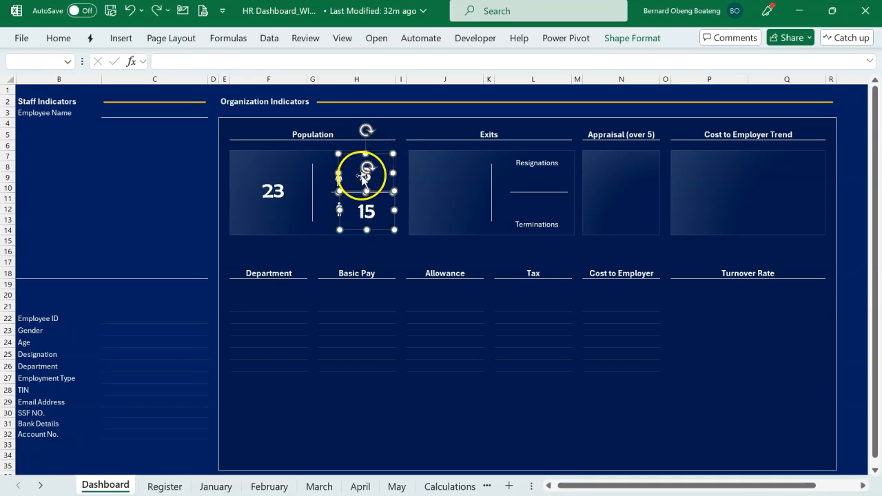
pyautogui.click(59, 39)
pyautogui.click(220, 68)
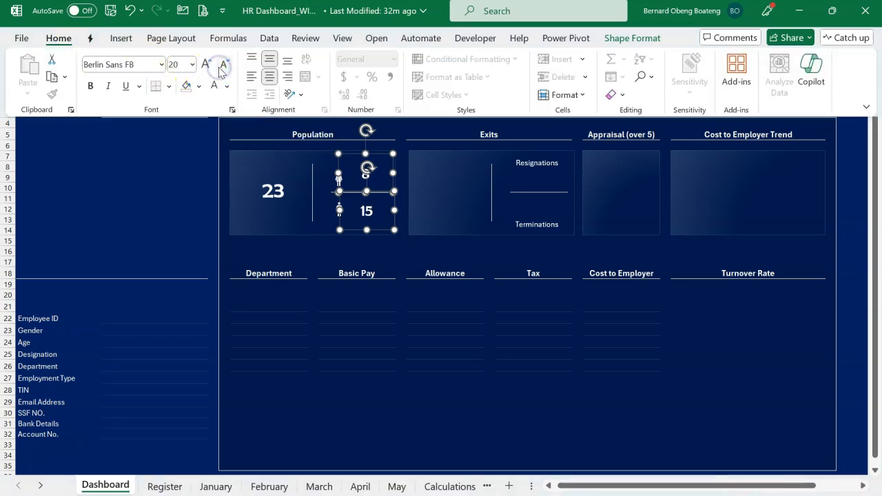
pyautogui.click(247, 252)
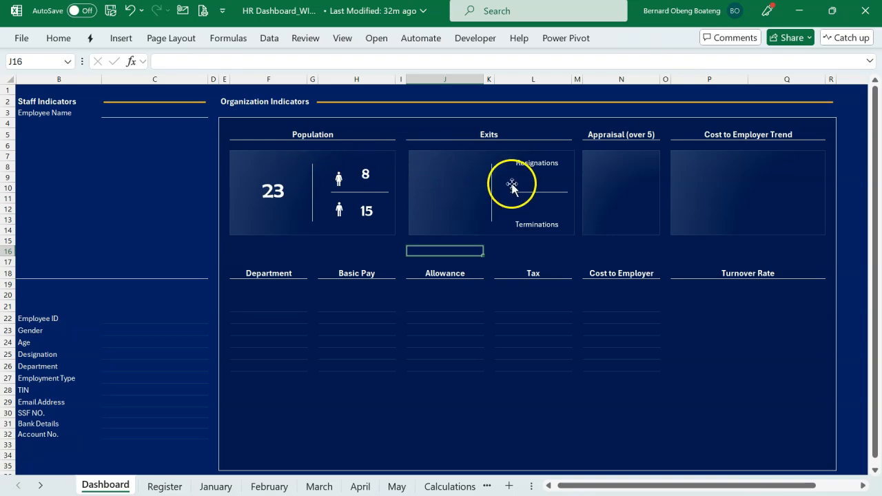
# Duplicate the Population total box into the Exits card and link the copy to the exits Grand Total in Calculations!J6.
pyautogui.click(281, 191)
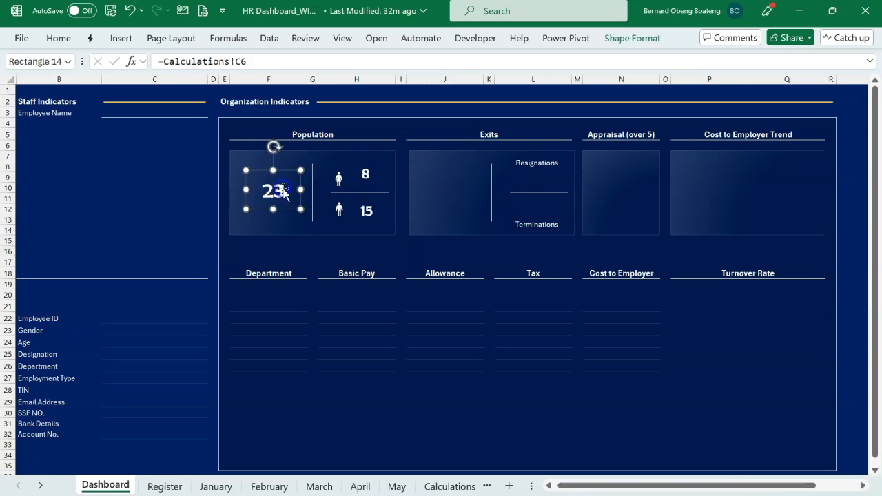
pyautogui.moveTo(283, 189); pyautogui.dragTo(461, 194)
pyautogui.click(255, 61)
pyautogui.moveTo(248, 61); pyautogui.dragTo(163, 61)
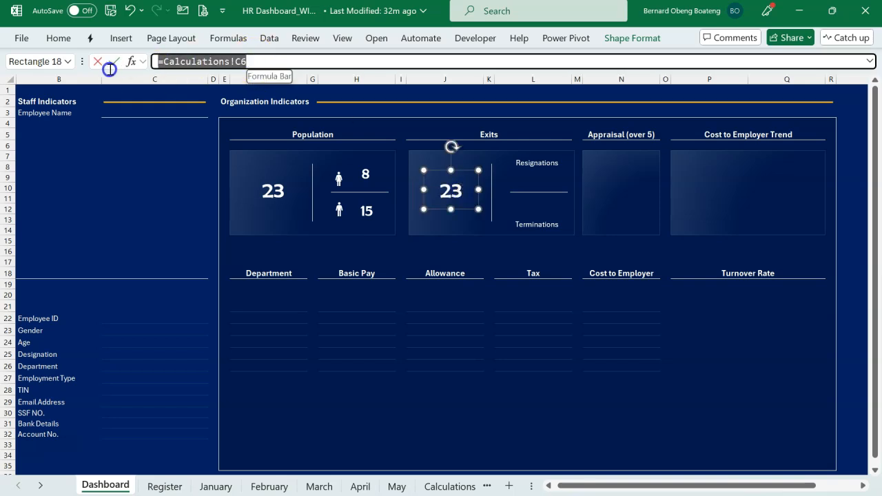
pyautogui.press('BackSpace')
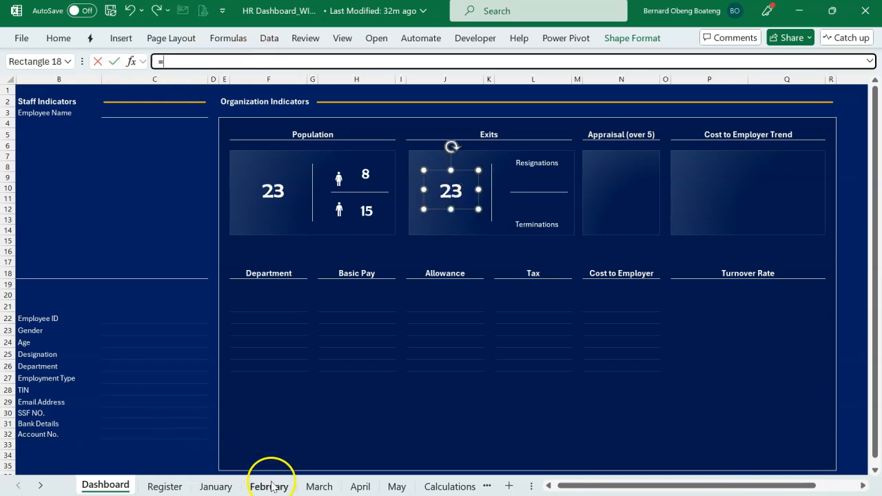
pyautogui.click(434, 486)
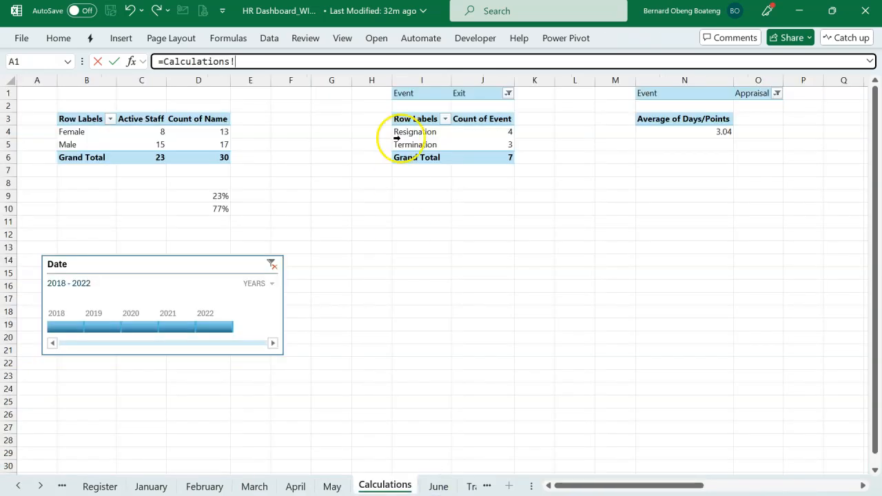
pyautogui.click(485, 158)
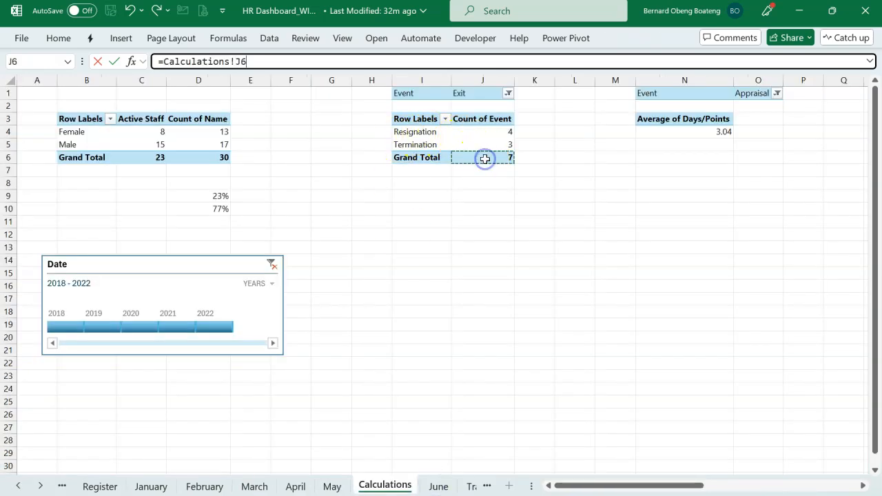
pyautogui.press('Return')
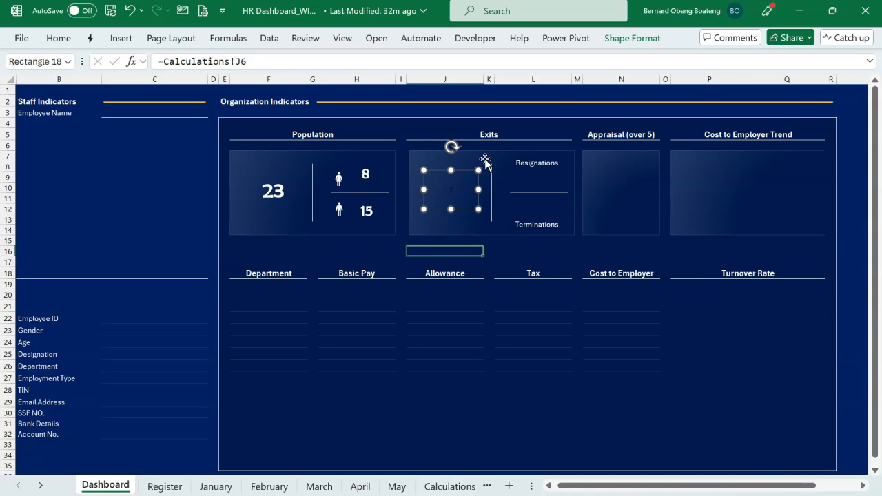
# Duplicate the female figure box twice in the Exits card, placing one copy below Resignations and one above Terminations.
pyautogui.click(368, 176)
pyautogui.moveTo(368, 173); pyautogui.dragTo(551, 193)
pyautogui.hotkey('ctrl', 'd')
pyautogui.moveTo(549, 186); pyautogui.dragTo(540, 208)
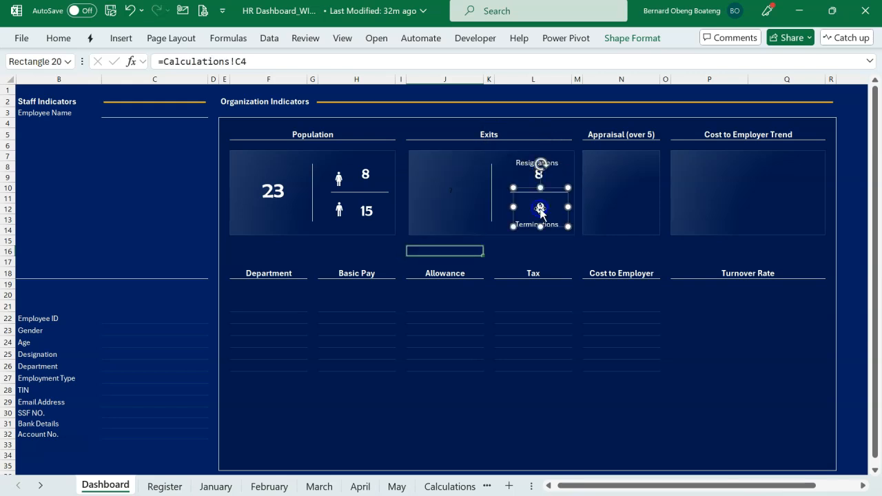
# Link the figure box under Resignations to the Resignation count in Calculations!J4.
pyautogui.click(523, 177)
pyautogui.moveTo(284, 61); pyautogui.dragTo(131, 61)
pyautogui.write('=')
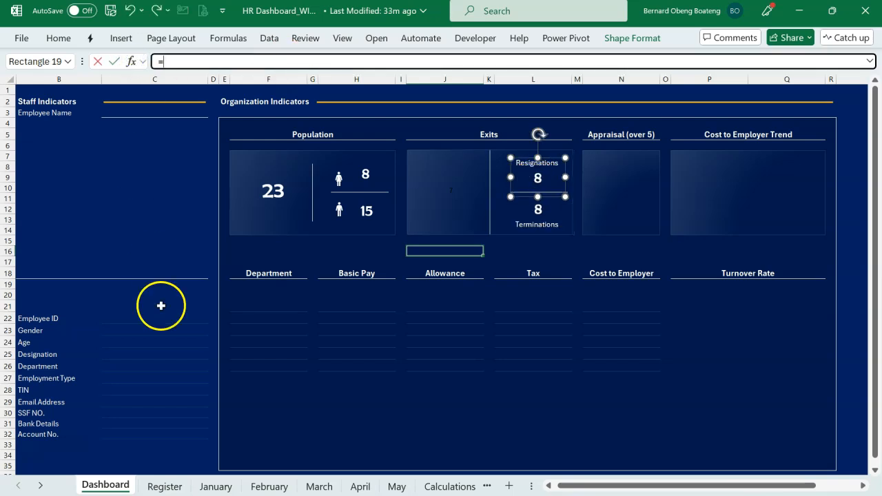
pyautogui.click(441, 486)
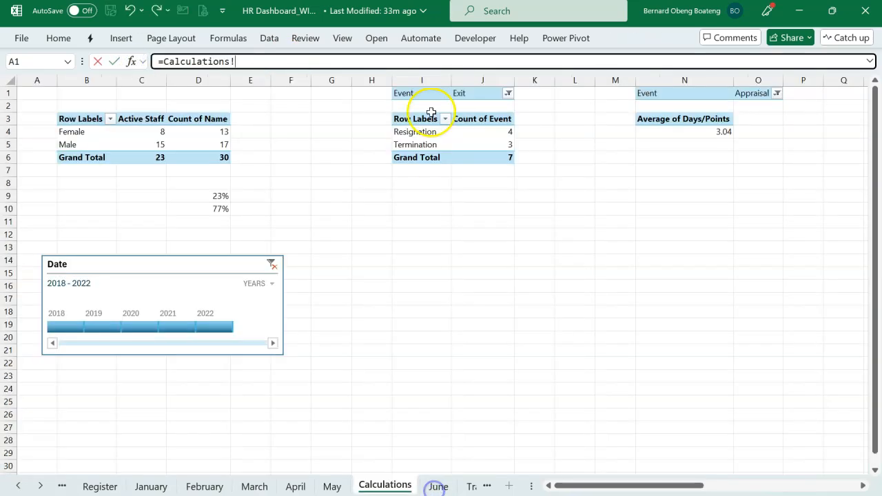
pyautogui.click(482, 130)
pyautogui.press('Return')
# Link the figure box above Terminations to the Termination count in Calculations!J5.
pyautogui.click(531, 204)
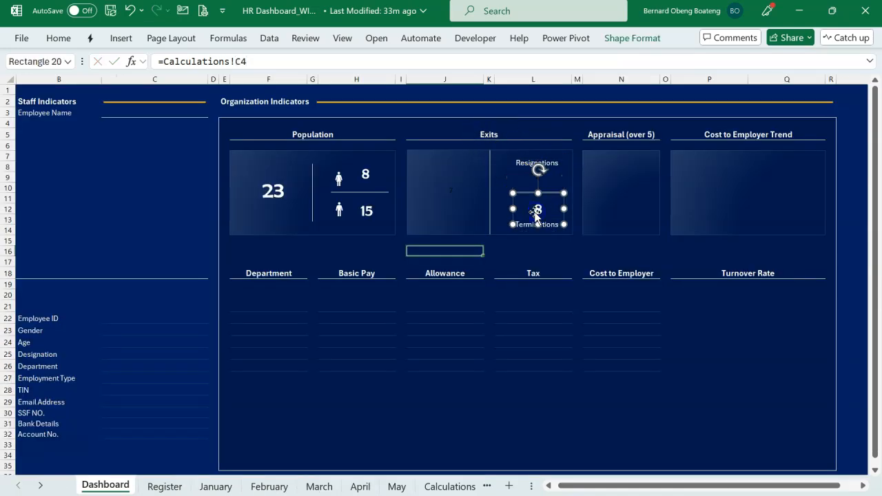
pyautogui.click(286, 63)
pyautogui.write('=')
pyautogui.click(450, 486)
pyautogui.click(482, 144)
pyautogui.press('Return')
# Copy the Population total's formatting onto the Exits total figure with Format Painter.
pyautogui.click(278, 192)
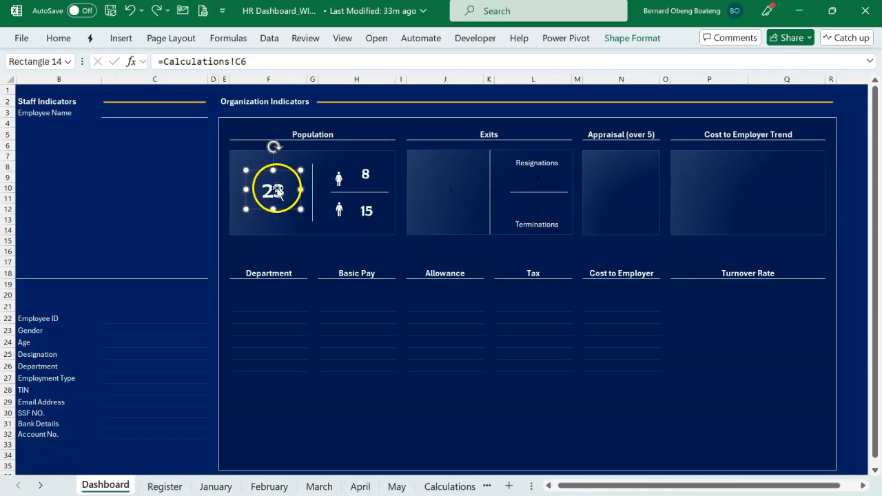
pyautogui.click(67, 42)
pyautogui.click(52, 94)
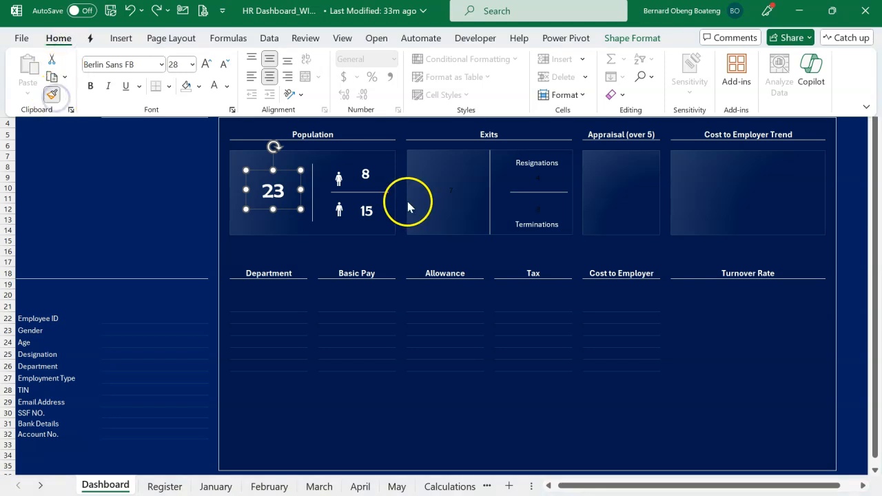
pyautogui.click(447, 195)
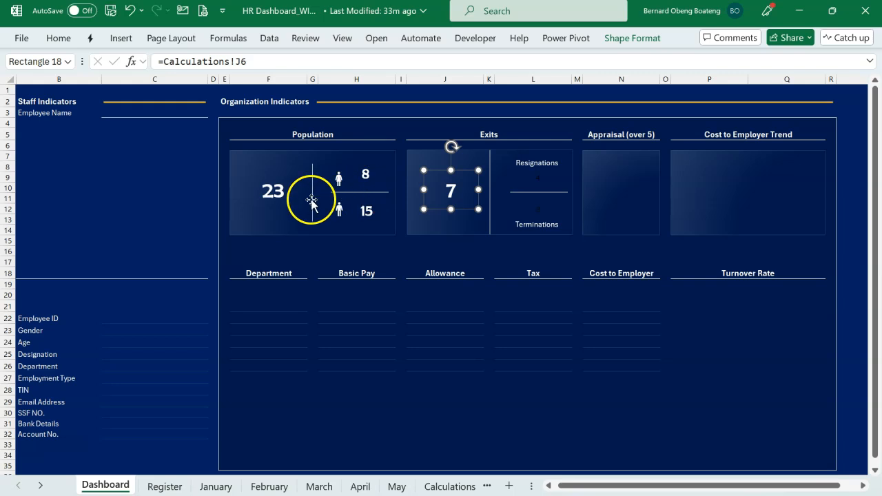
# Copy the female figure's formatting onto the Resignations and Terminations figures with Format Painter.
pyautogui.click(273, 191)
pyautogui.press('Tab')
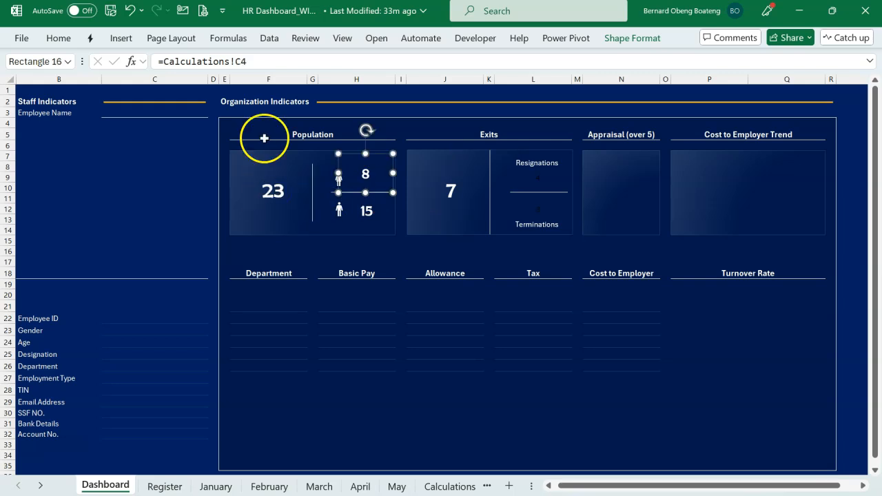
pyautogui.click(61, 36)
pyautogui.click(52, 91)
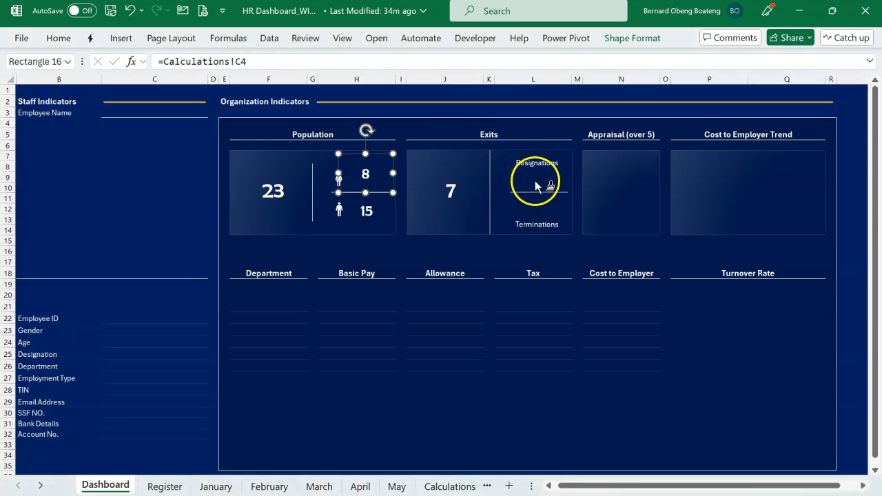
pyautogui.click(536, 179)
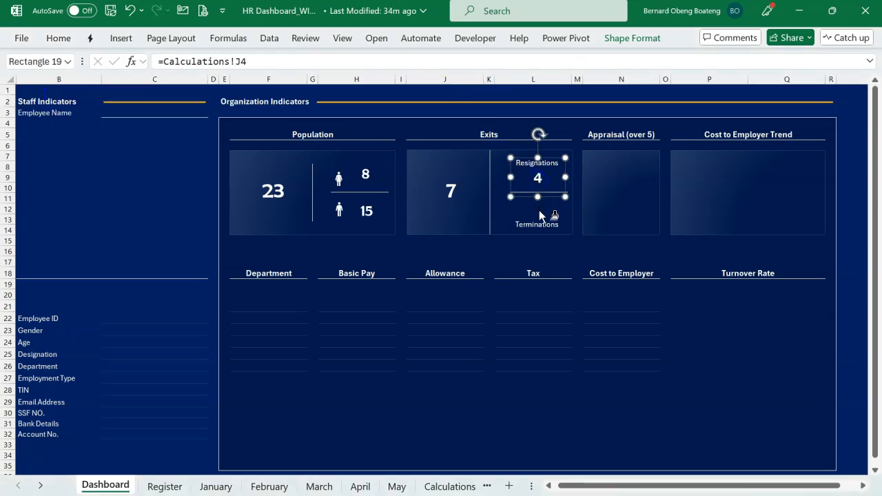
pyautogui.click(539, 211)
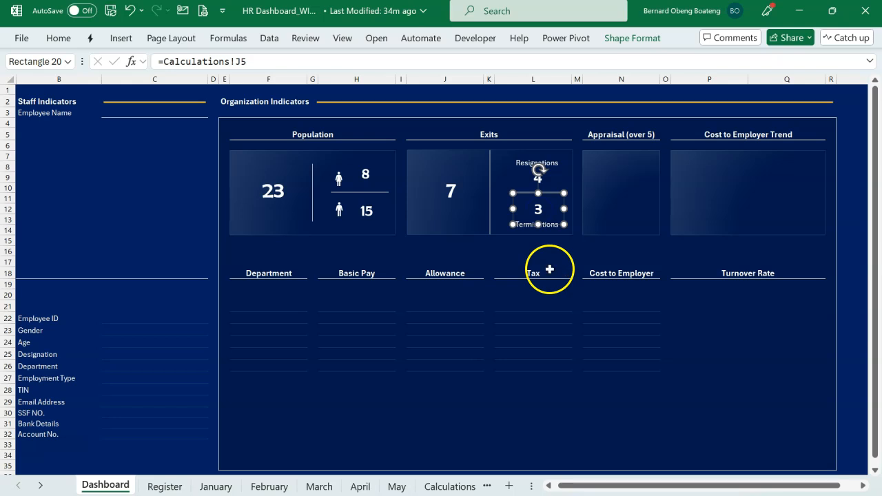
pyautogui.click(481, 253)
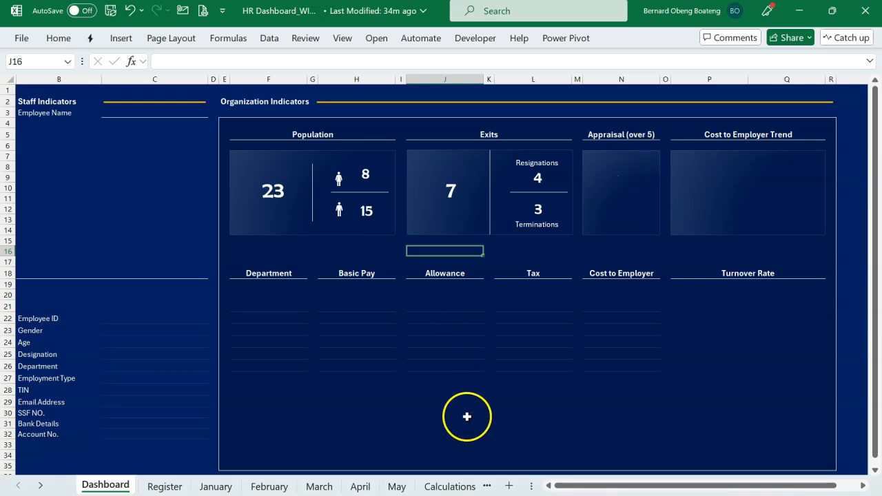
# Move the Calculations sheet so that it sits directly after the Dashboard sheet.
pyautogui.click(450, 486)
pyautogui.click(403, 485)
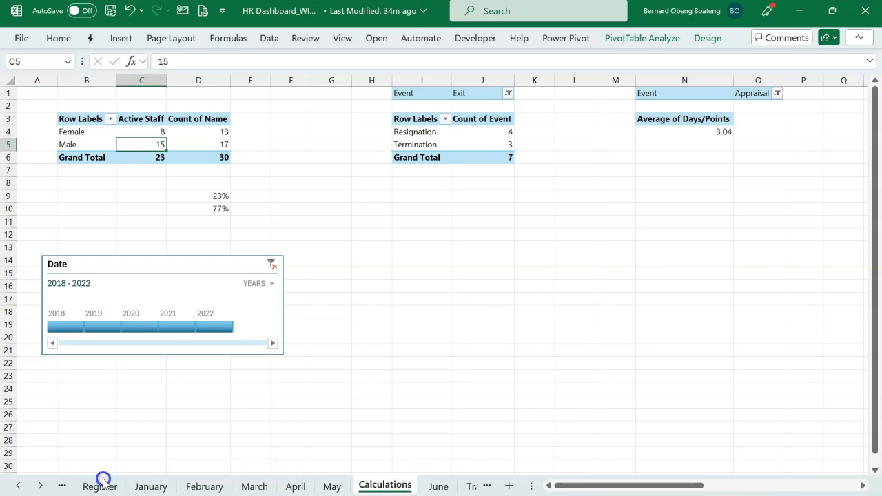
pyautogui.moveTo(104, 479); pyautogui.dragTo(101, 482)
pyautogui.click(18, 486)
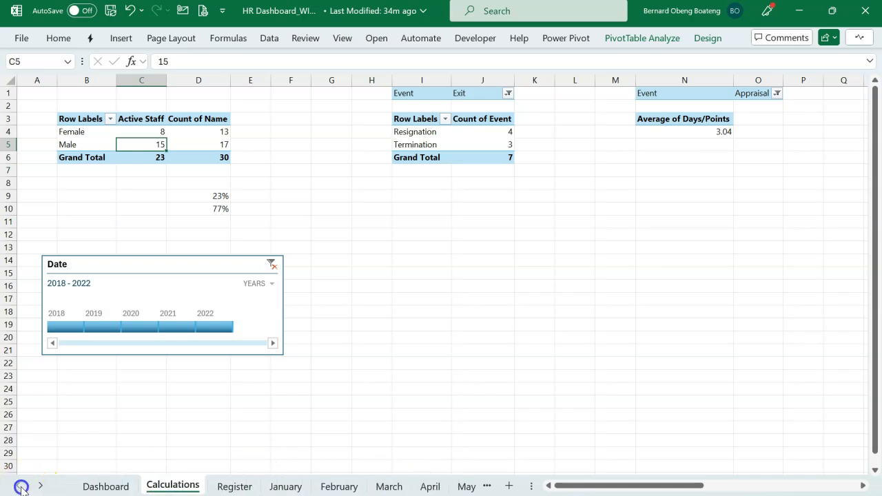
pyautogui.click(134, 486)
pyautogui.click(170, 486)
# Link the Appraisal (over 5) rectangle on the Dashboard to the Average of Days/Points value in Calculations!N4.
pyautogui.hscroll(1, 479, 248)
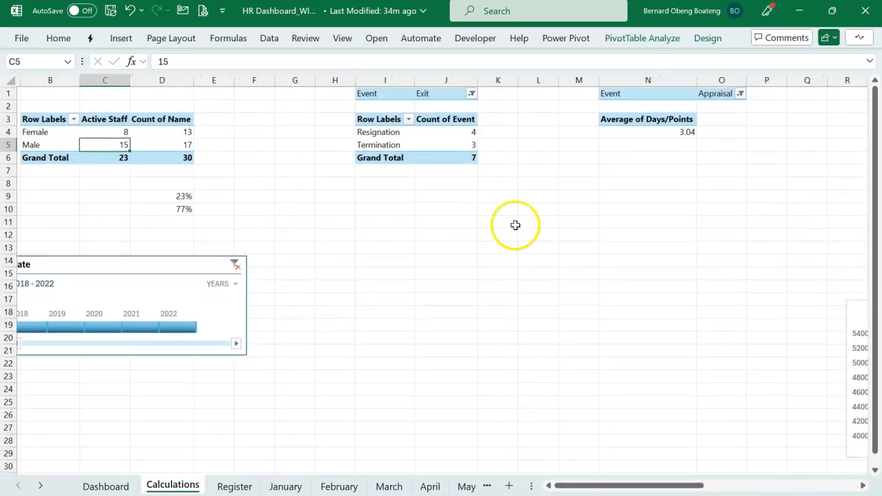
pyautogui.click(657, 130)
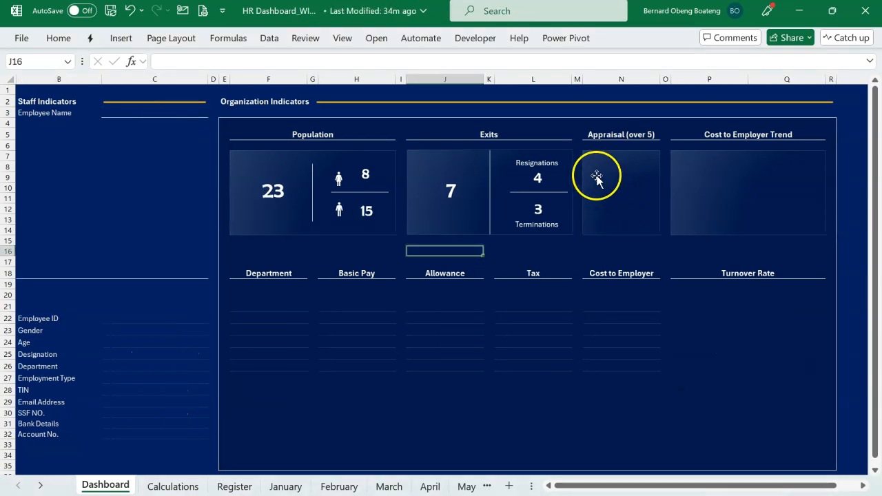
pyautogui.click(597, 177)
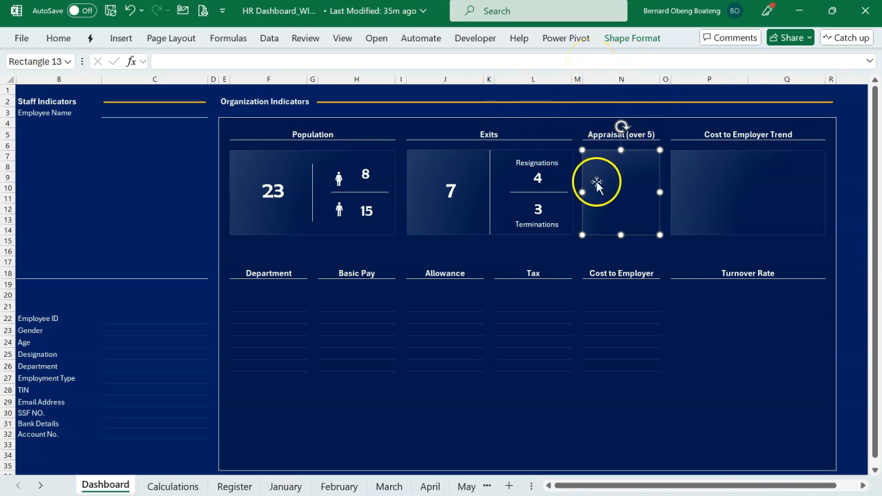
pyautogui.click(434, 60)
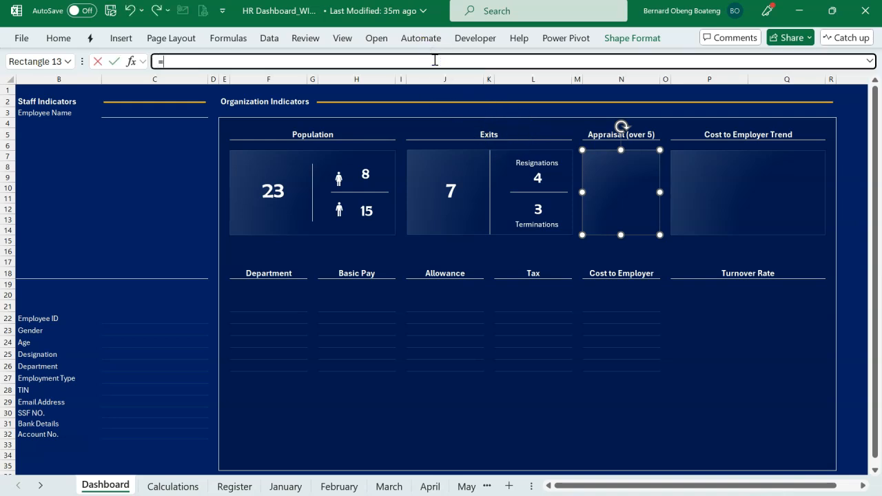
pyautogui.click(173, 485)
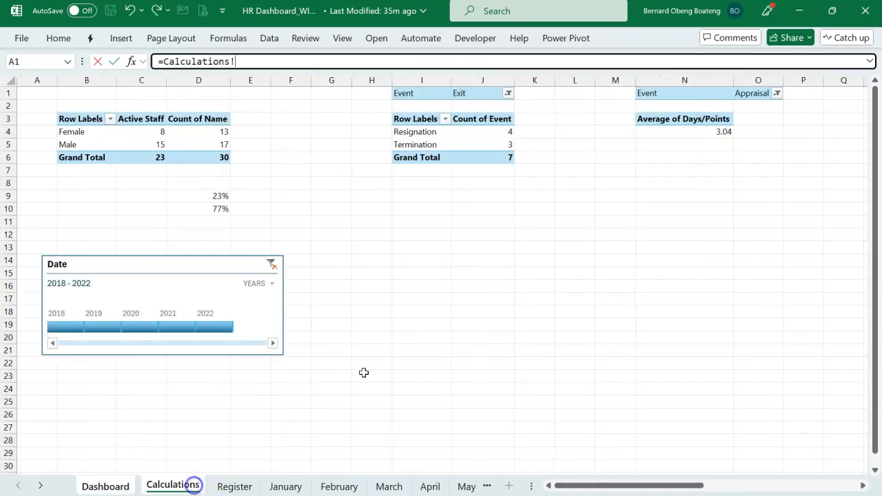
pyautogui.click(692, 133)
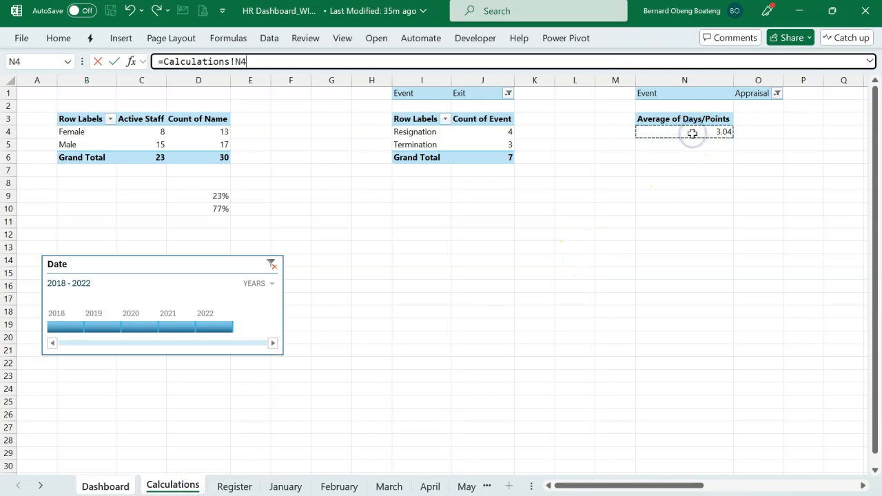
pyautogui.press('Return')
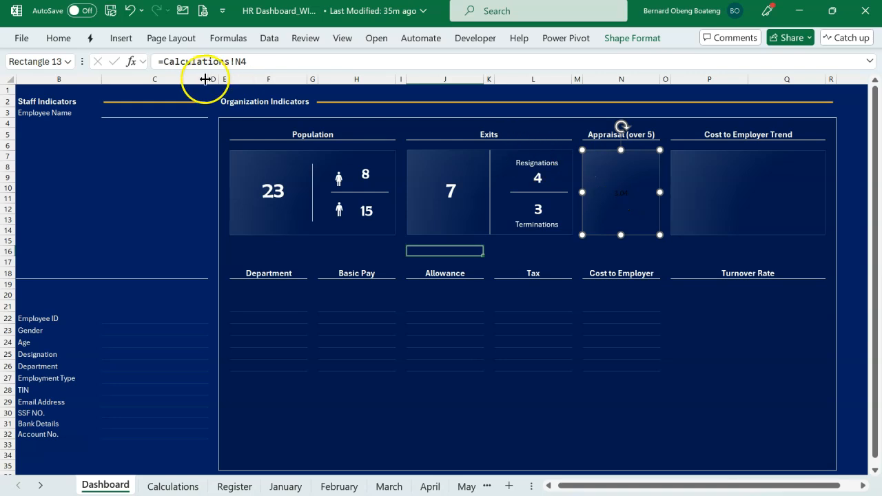
# Format the Appraisal figure in Berlin Sans FB at size 28 with a white font colour.
pyautogui.hotkey('alt', 'h')
pyautogui.press('f')
pyautogui.press('f')
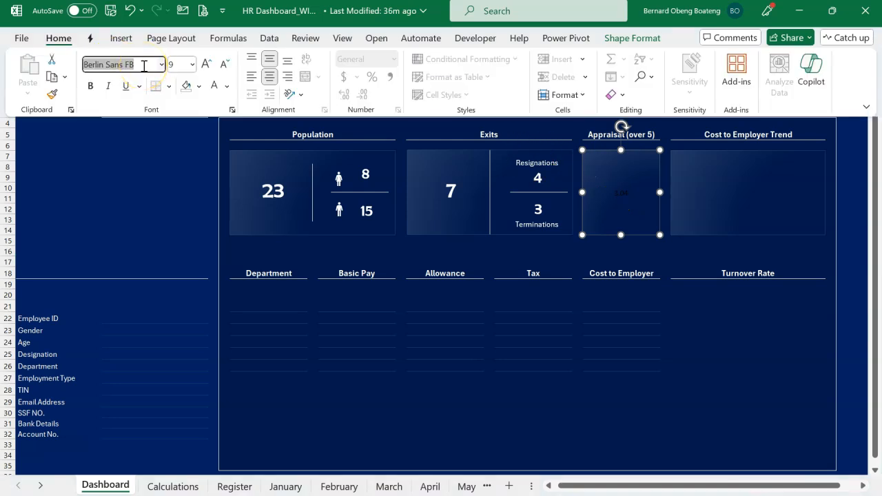
pyautogui.click(177, 65)
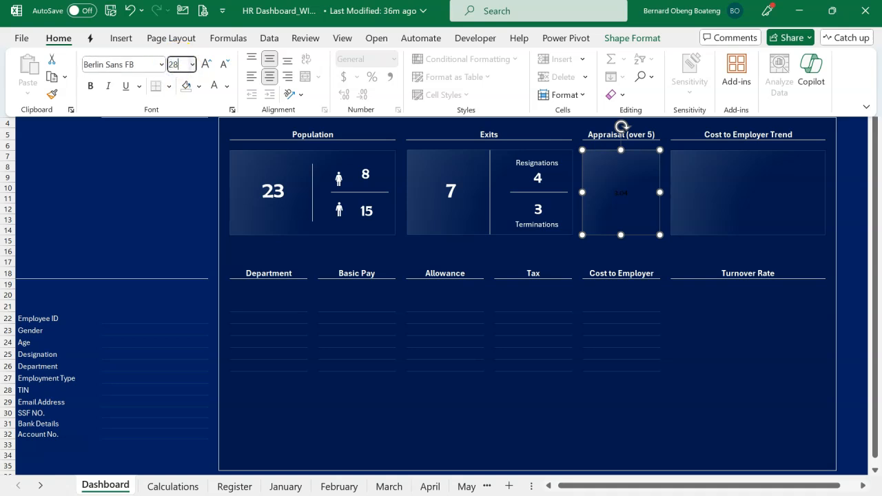
pyautogui.write('28')
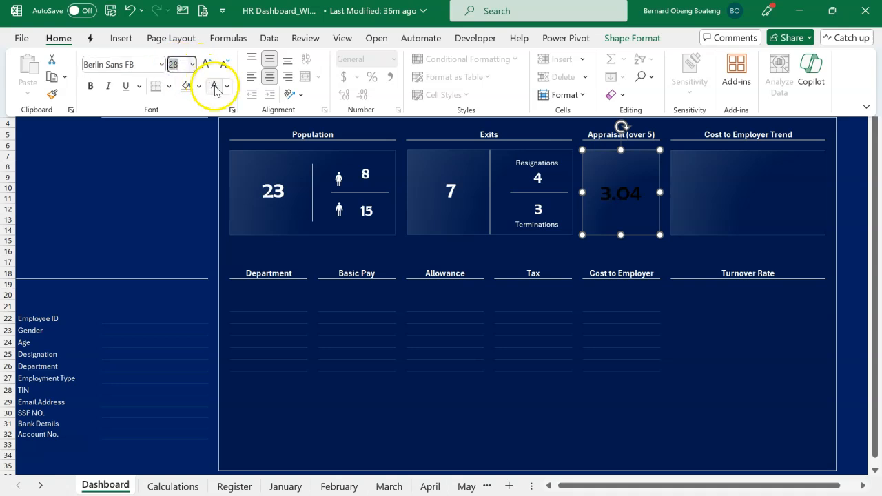
pyautogui.click(214, 85)
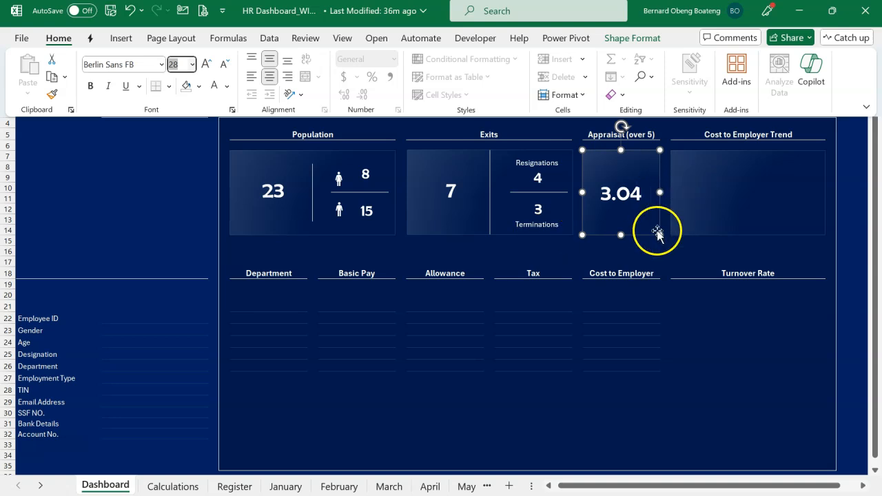
pyautogui.click(640, 256)
pyautogui.click(640, 255)
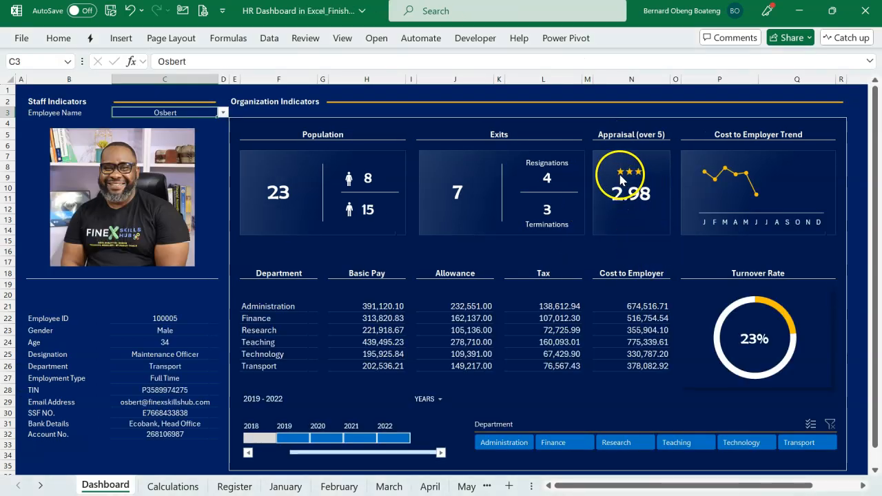
# Insert a clustered bar PivotChart on the Calculations sheet from the Average of Days/Points PivotTable.
pyautogui.moveTo(639, 179)
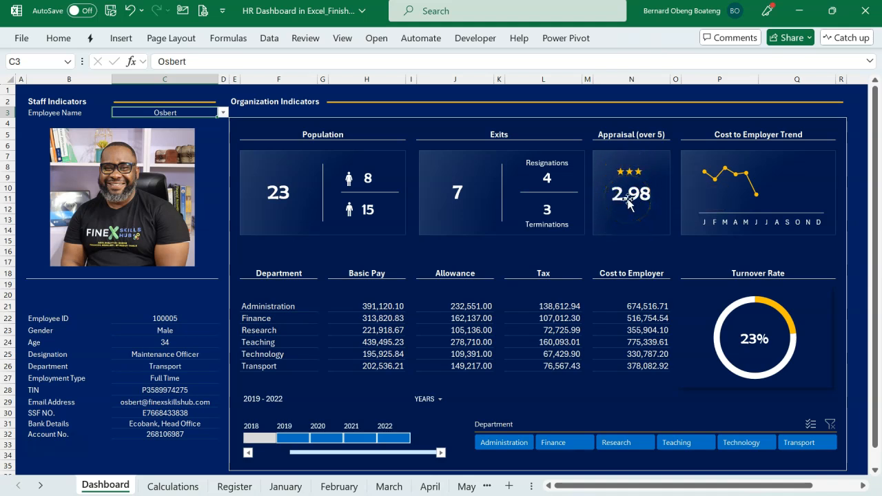
pyautogui.hotkey('alt', 'Tab')
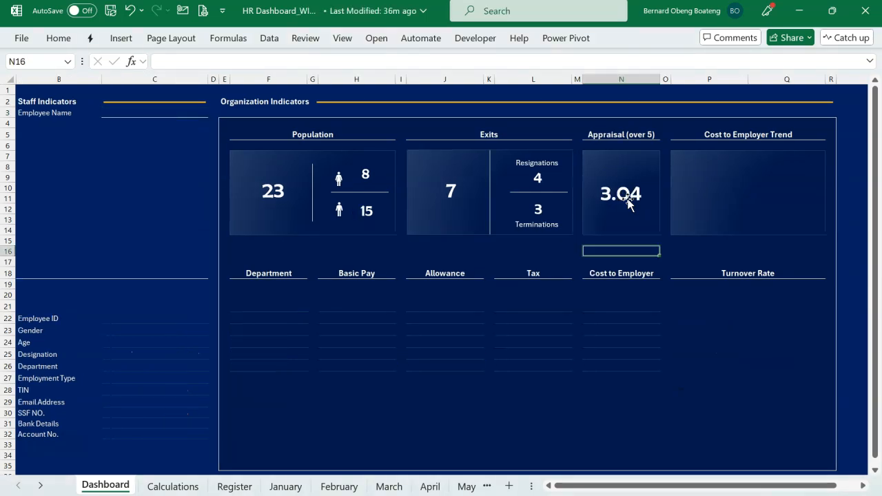
pyautogui.click(187, 486)
pyautogui.hscroll(3, 620, 242)
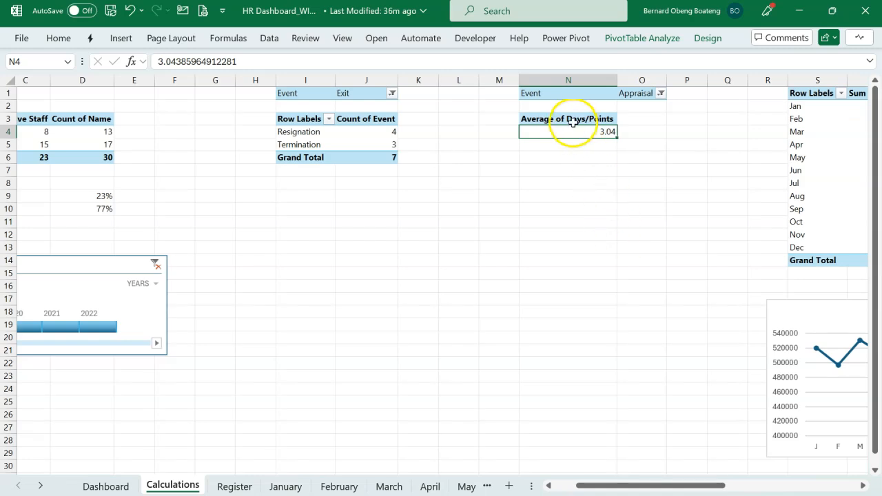
pyautogui.moveTo(573, 120); pyautogui.dragTo(573, 129)
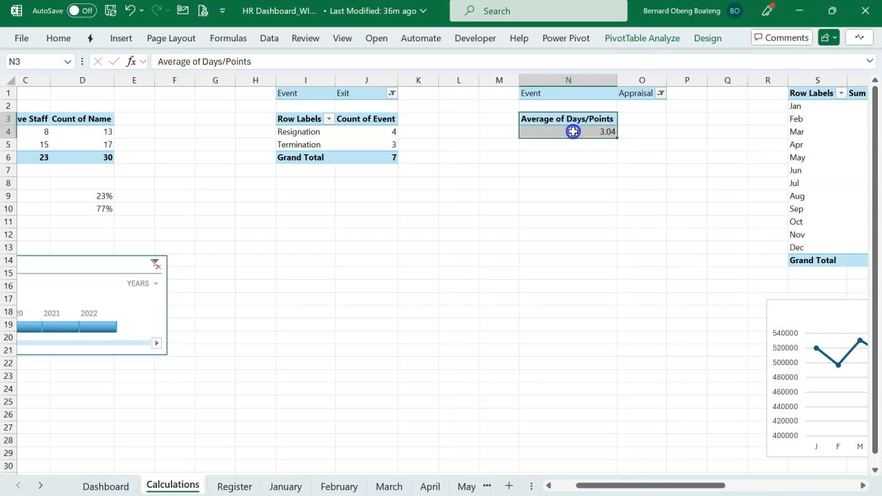
pyautogui.click(572, 131)
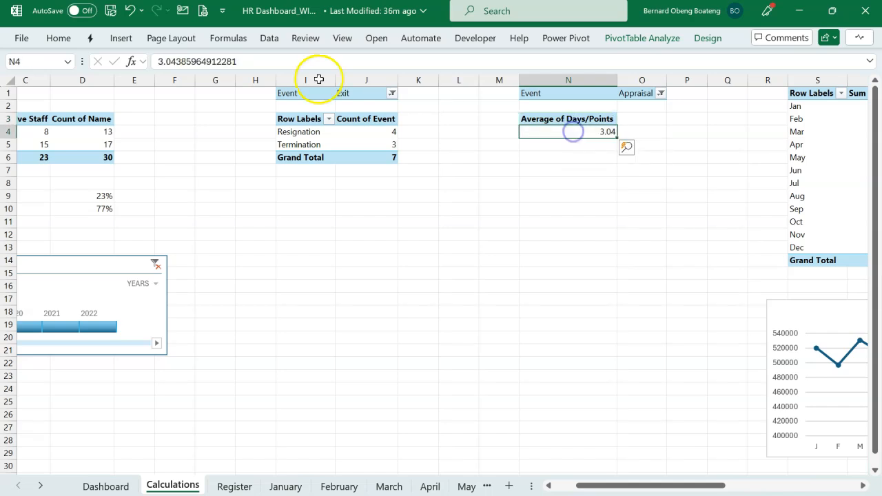
pyautogui.click(123, 38)
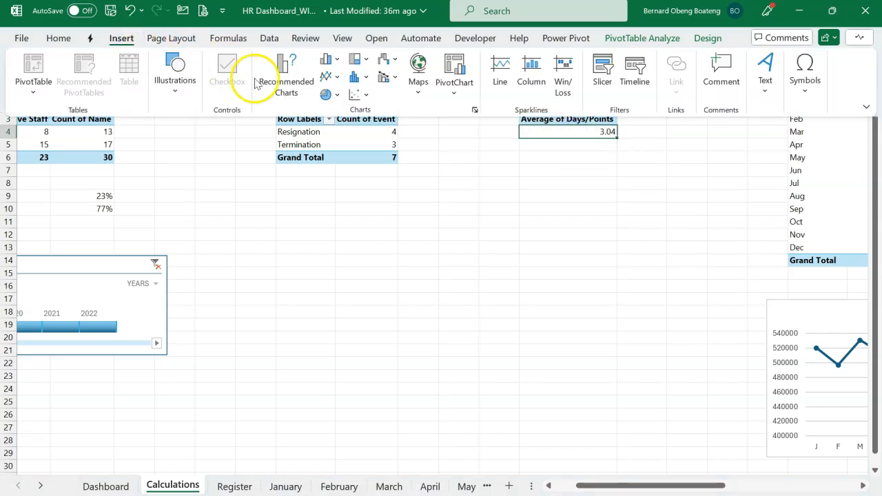
pyautogui.click(328, 60)
pyautogui.click(335, 237)
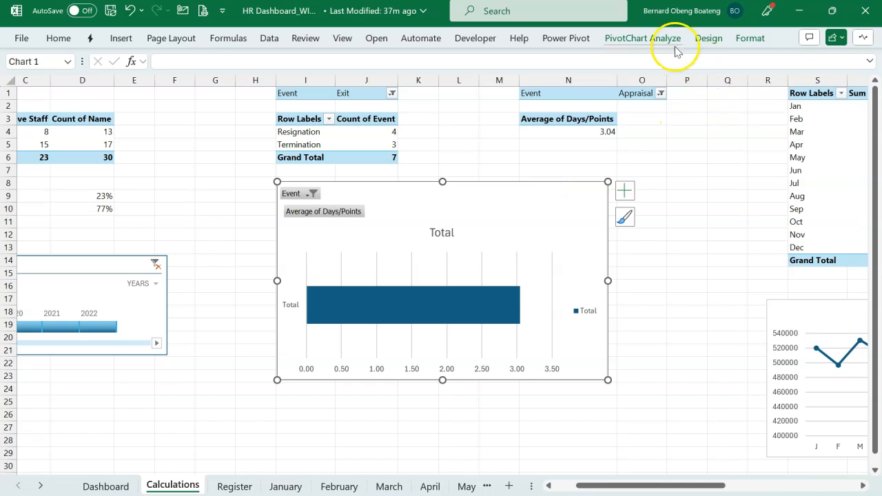
# Hide all field buttons on the new appraisal bar chart.
pyautogui.click(642, 39)
pyautogui.click(777, 92)
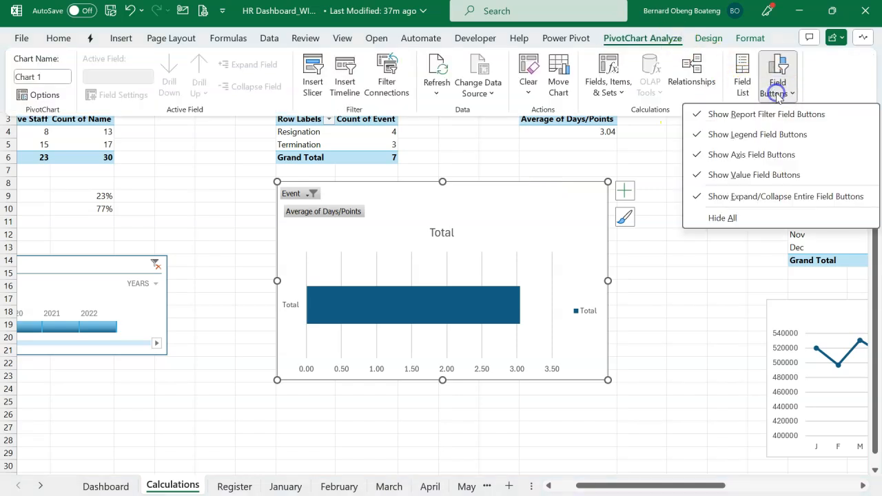
pyautogui.click(731, 219)
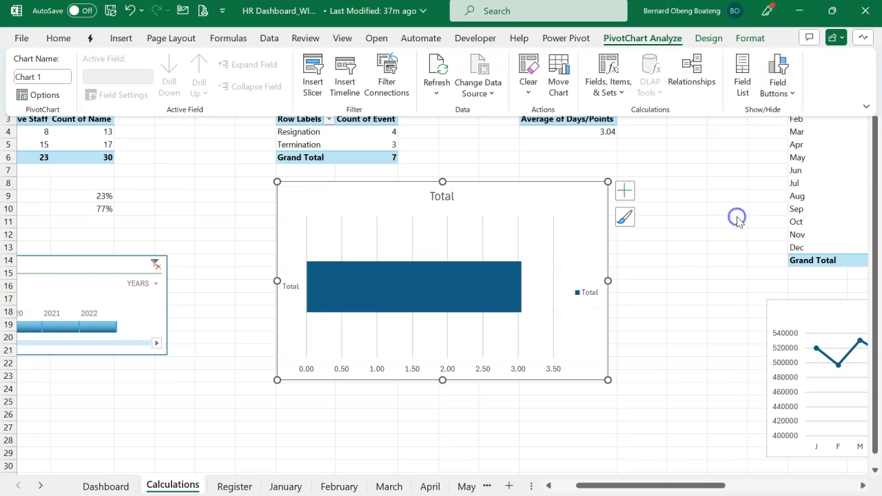
# Strip the appraisal bar chart of its gridlines, title, legend and vertical axis.
pyautogui.click(447, 231)
pyautogui.click(448, 231)
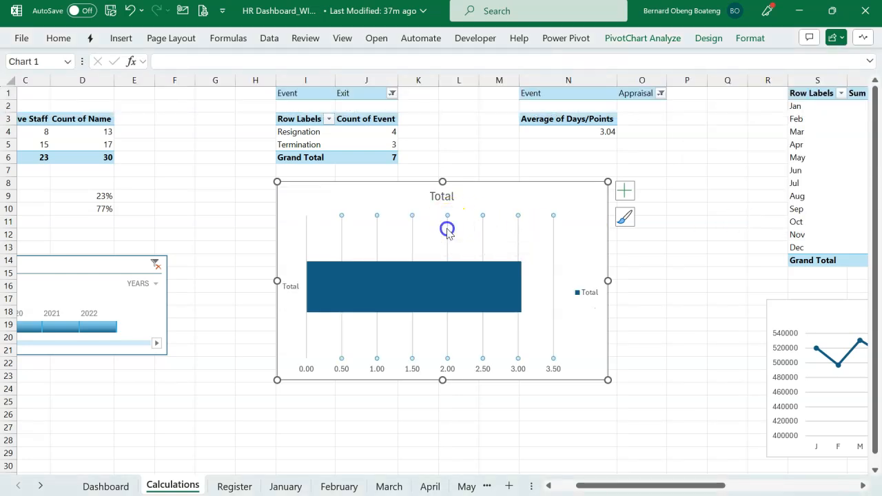
pyautogui.press('Delete')
pyautogui.click(446, 197)
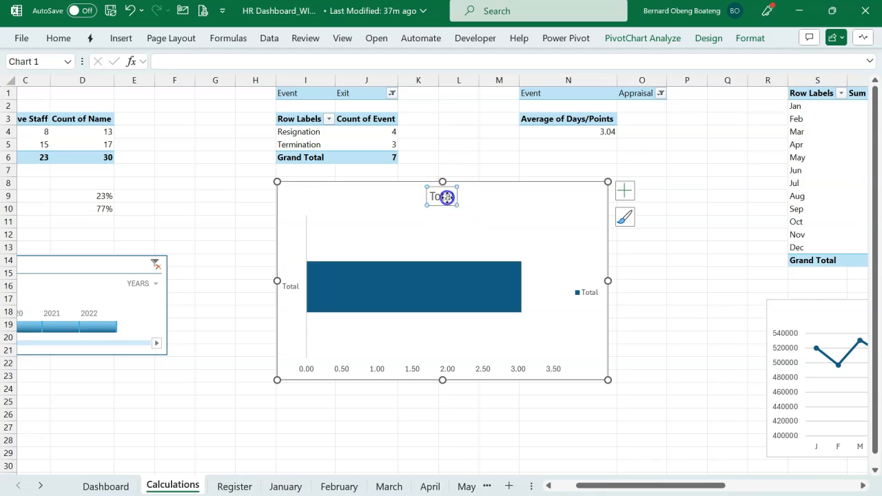
pyautogui.press('Delete')
pyautogui.click(583, 281)
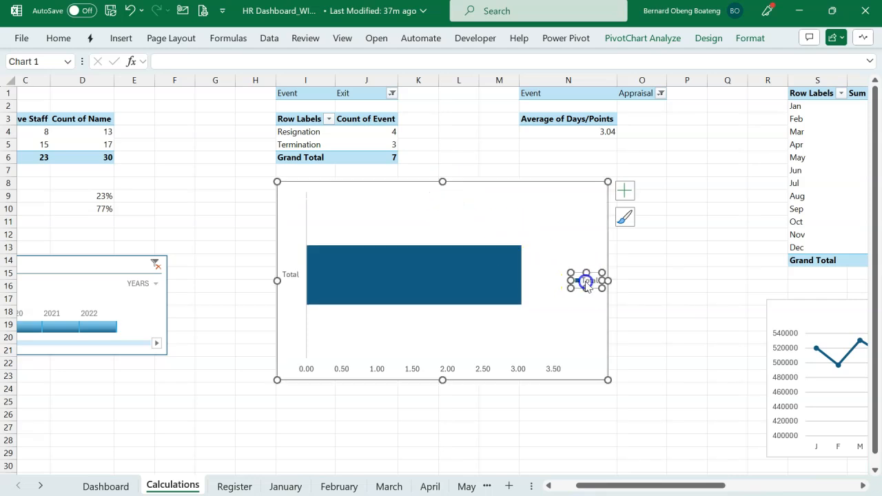
pyautogui.press('Delete')
pyautogui.click(296, 283)
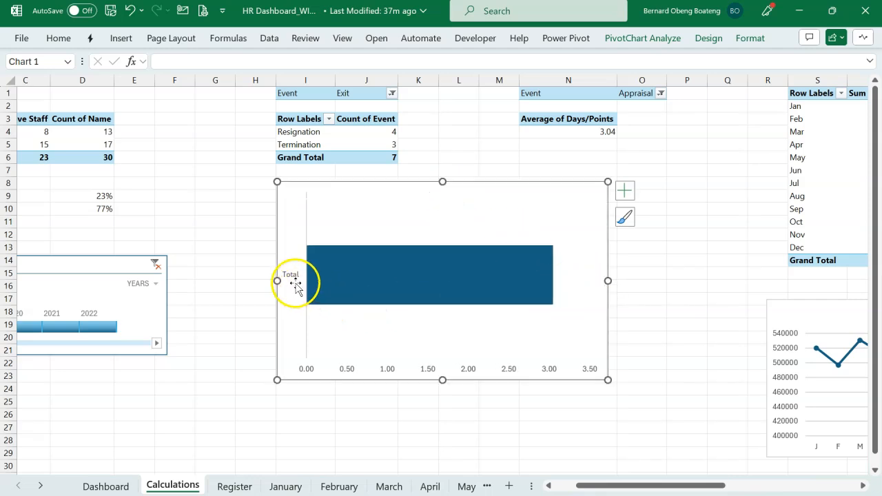
pyautogui.click(294, 281)
pyautogui.press('Delete')
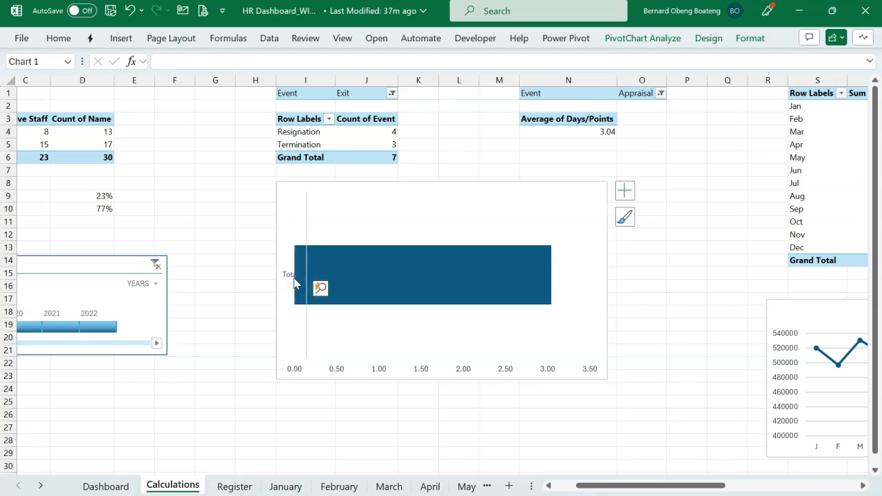
# Set the maximum bound of the appraisal chart's horizontal axis to 5.
pyautogui.click(423, 370)
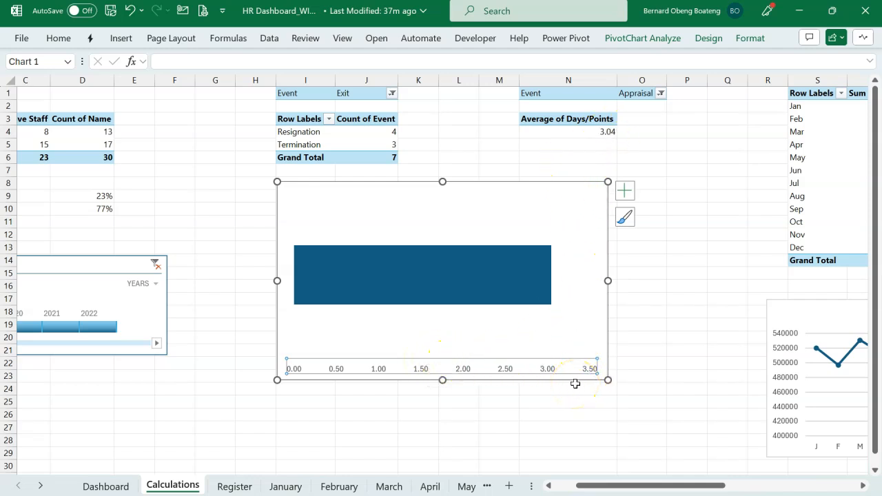
pyautogui.hotkey('ctrl', '1')
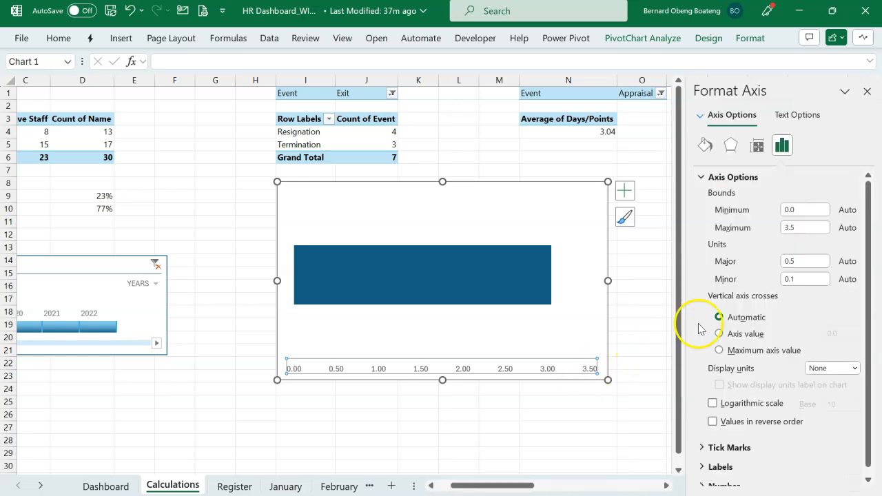
pyautogui.click(805, 227)
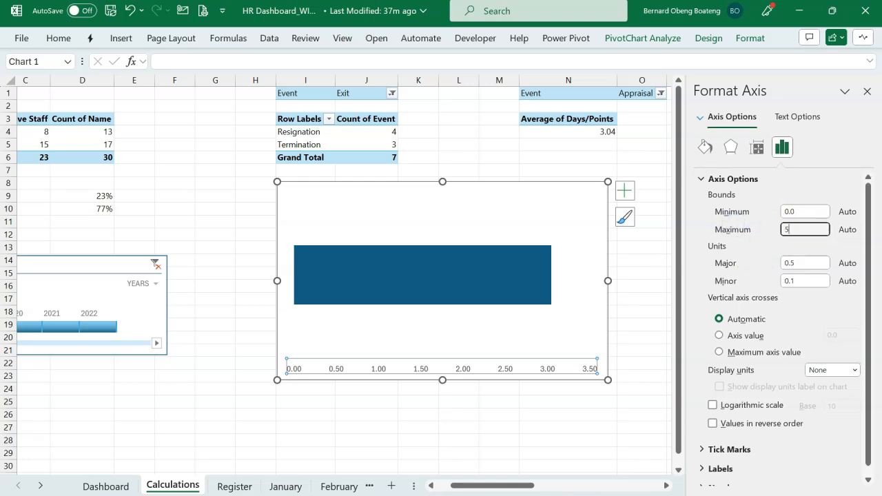
pyautogui.write('5')
pyautogui.press('Tab')
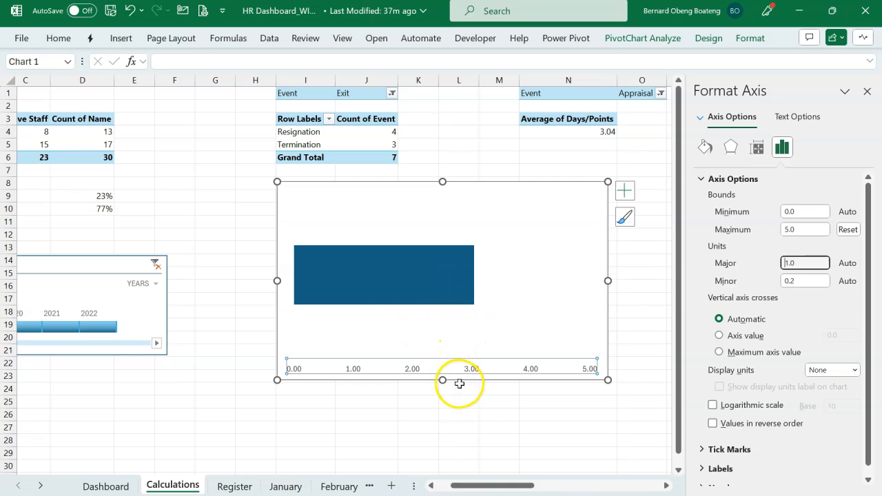
pyautogui.moveTo(394, 270)
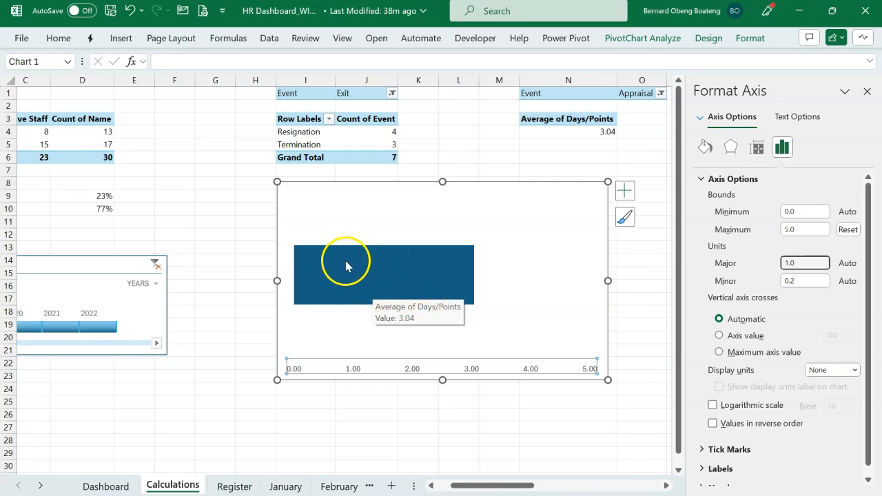
# Insert the solid star icon from the stock icons on the Calculations sheet and place it beside the appraisal chart.
pyautogui.click(257, 215)
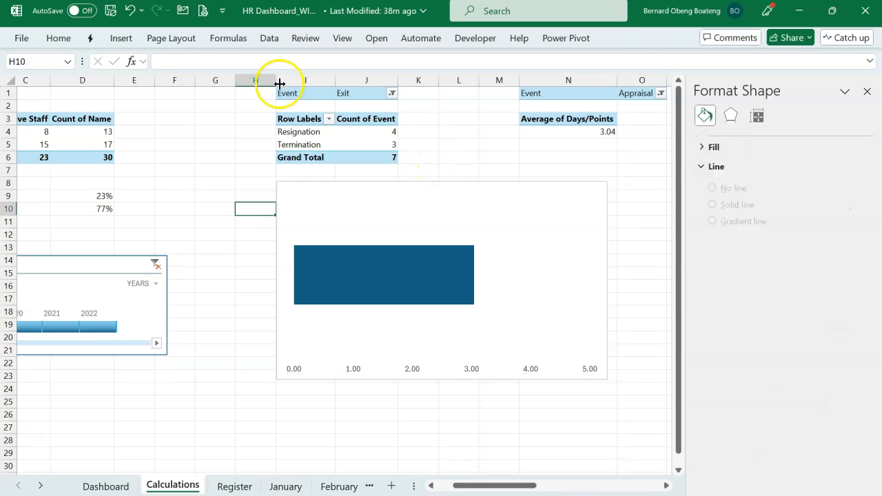
pyautogui.click(125, 38)
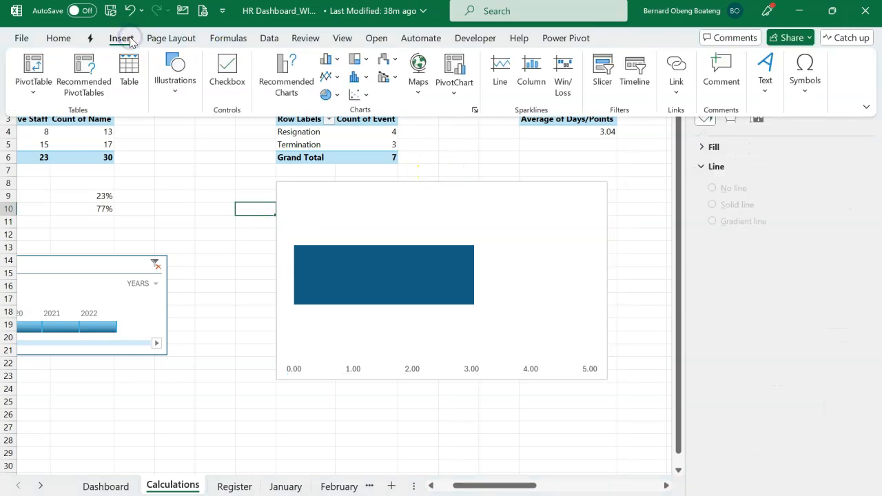
pyautogui.click(175, 77)
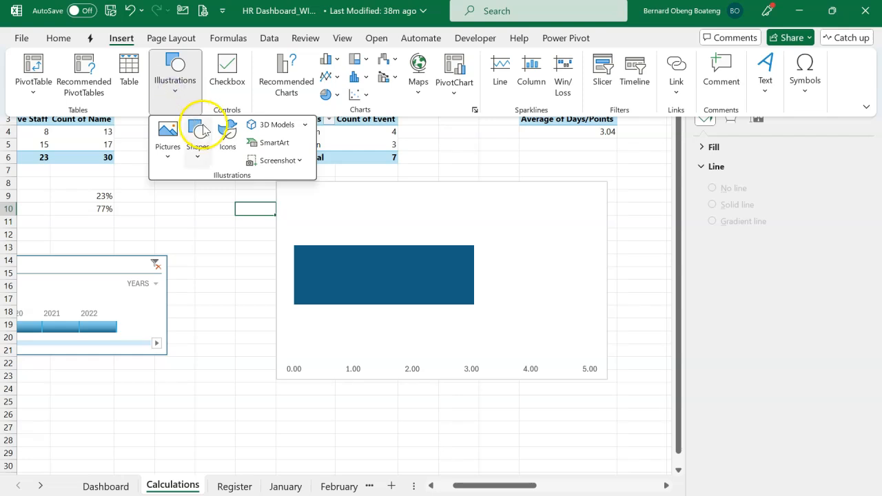
pyautogui.click(229, 150)
pyautogui.write('STAR')
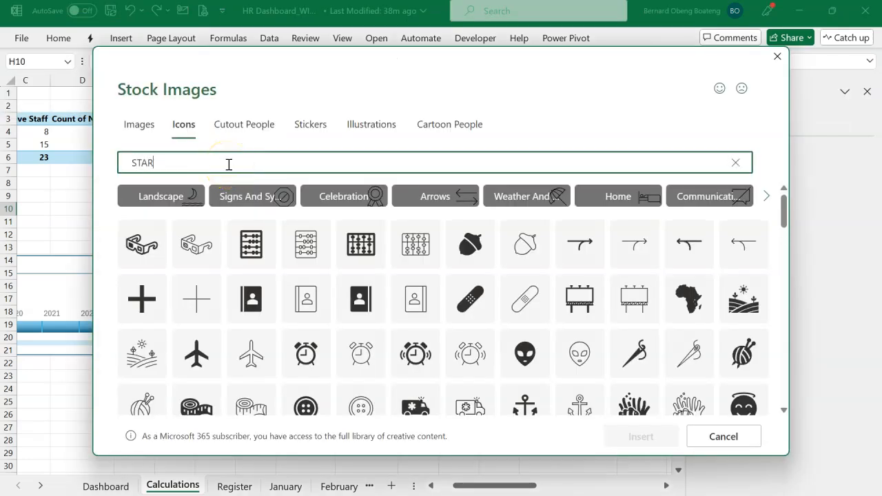
pyautogui.click(251, 264)
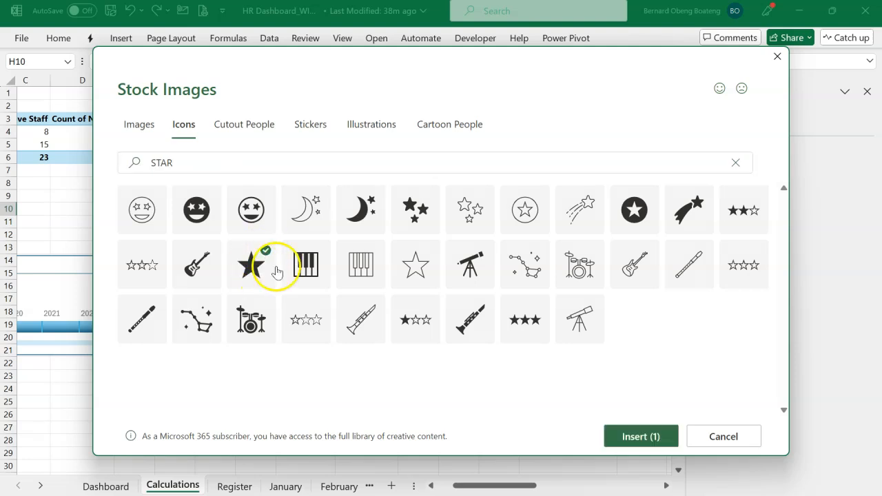
pyautogui.click(637, 436)
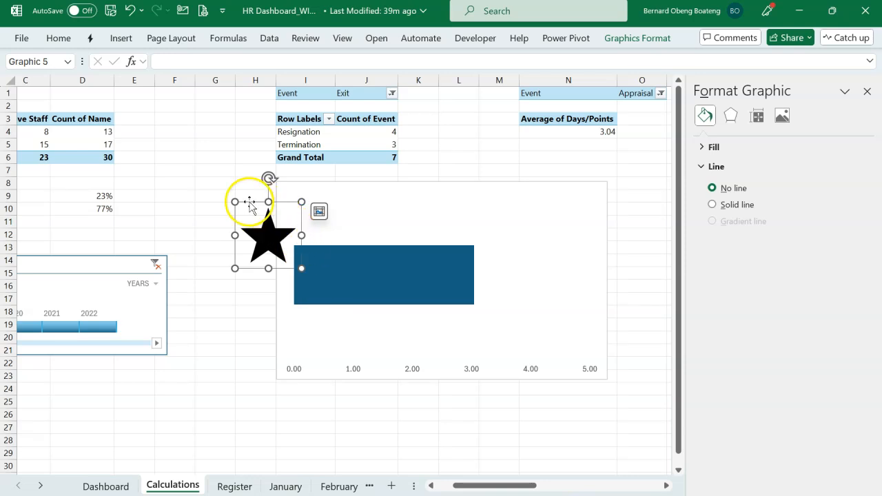
pyautogui.moveTo(248, 202); pyautogui.dragTo(219, 234)
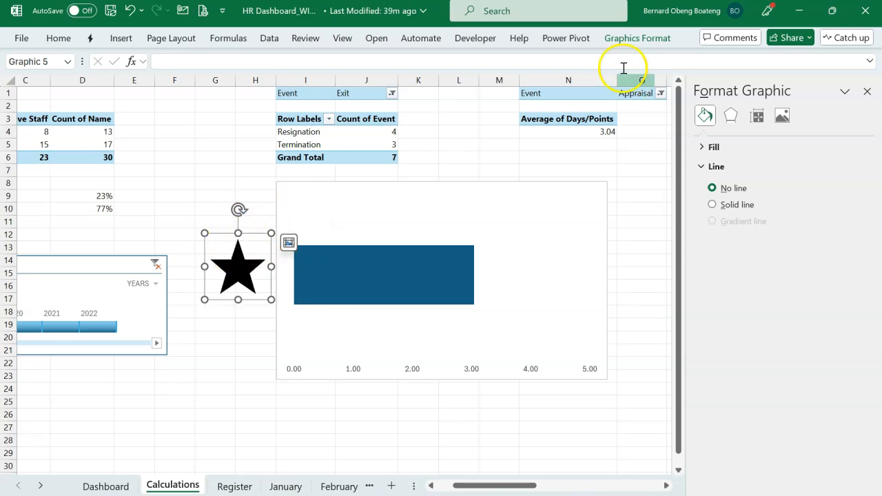
# Fill the star icon with the standard golden orange, shrink it, and place it around column G beside the chart.
pyautogui.click(623, 40)
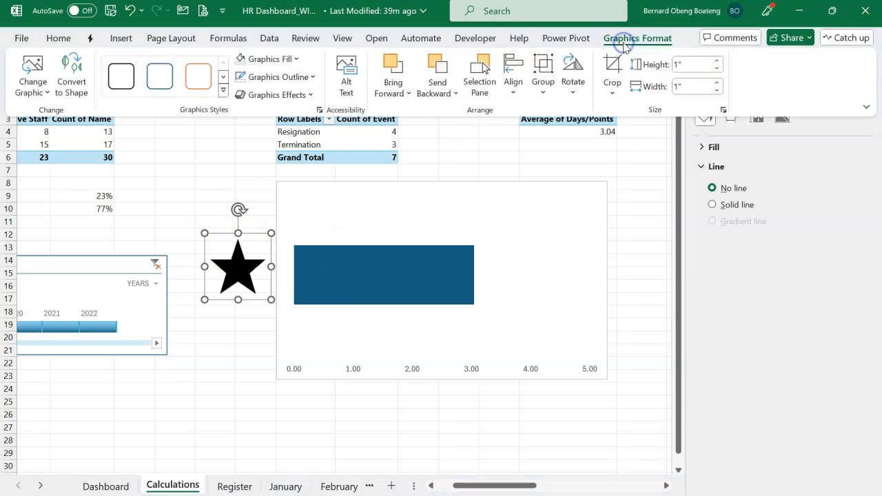
pyautogui.click(296, 59)
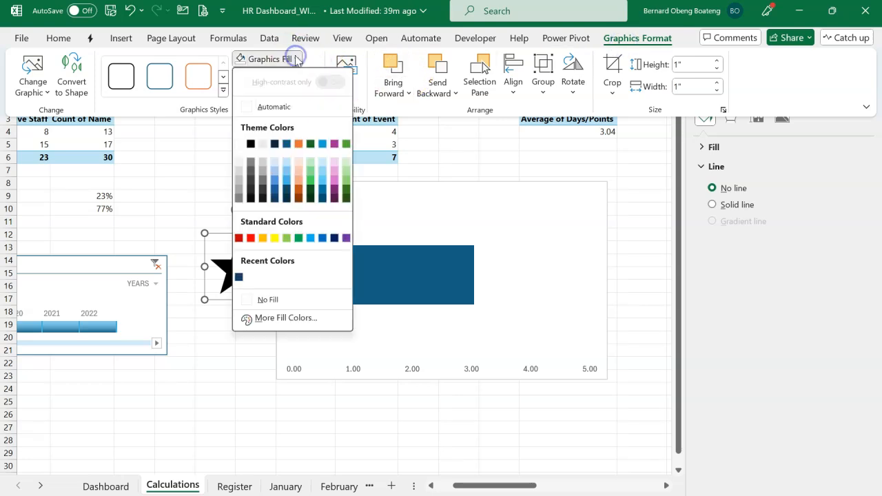
pyautogui.click(262, 238)
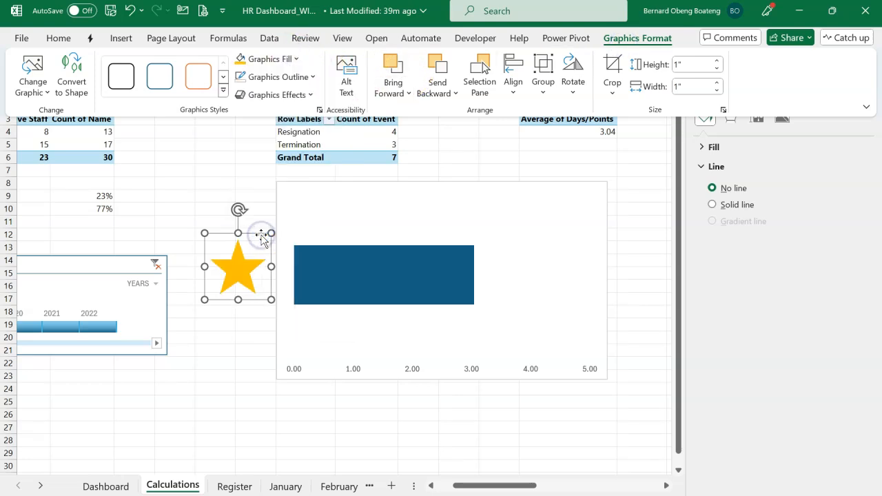
pyautogui.click(255, 236)
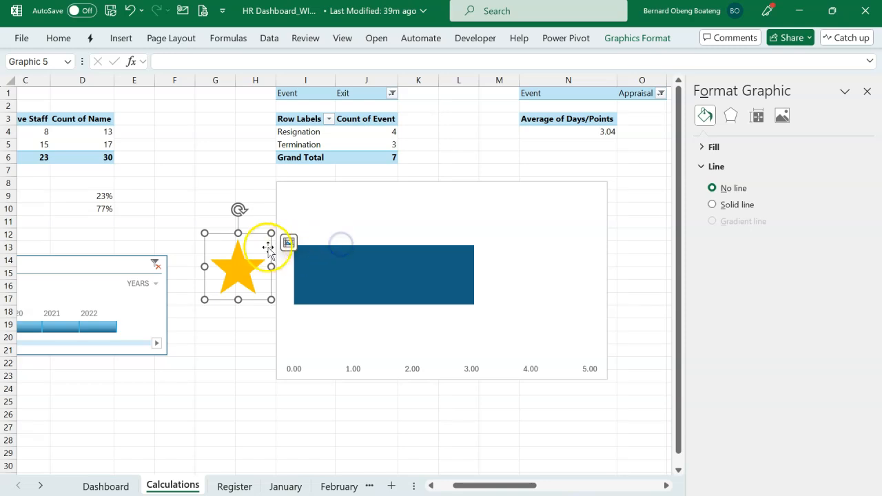
pyautogui.moveTo(254, 233); pyautogui.dragTo(210, 288)
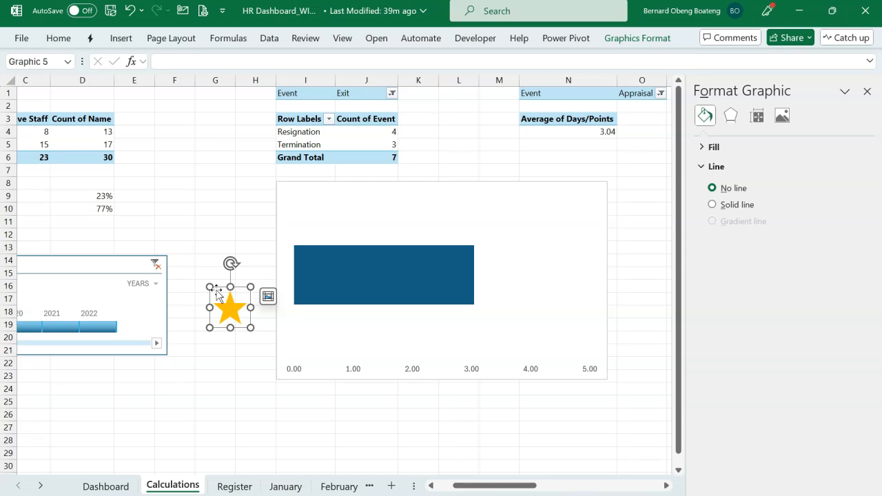
# Fill the appraisal chart's bar with the star picture from the clipboard, using Stack and Scale with 1 unit per picture.
pyautogui.click(340, 278)
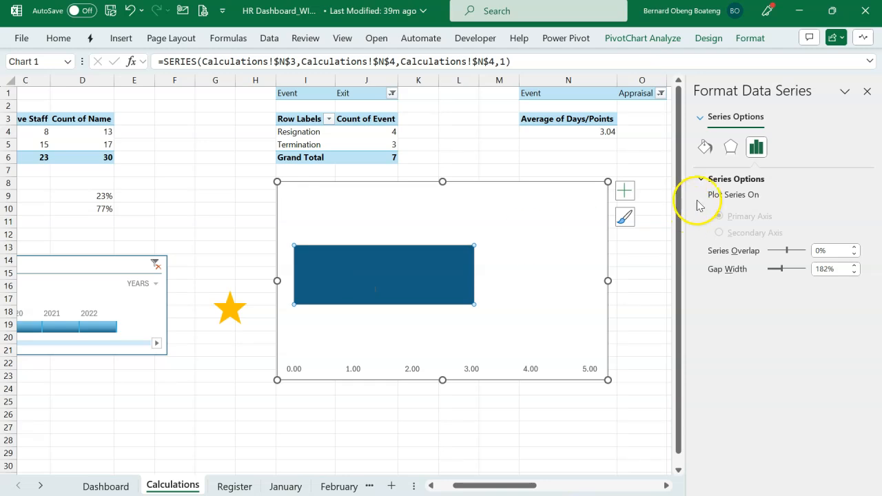
pyautogui.click(705, 148)
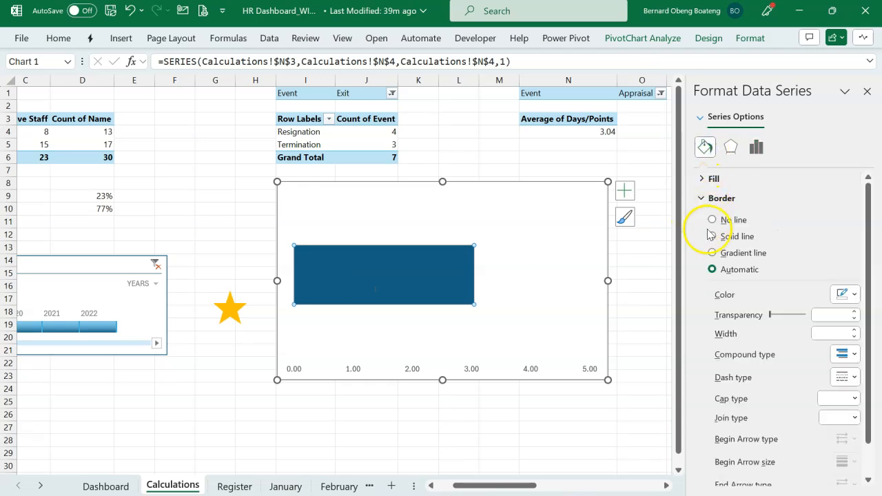
pyautogui.click(713, 180)
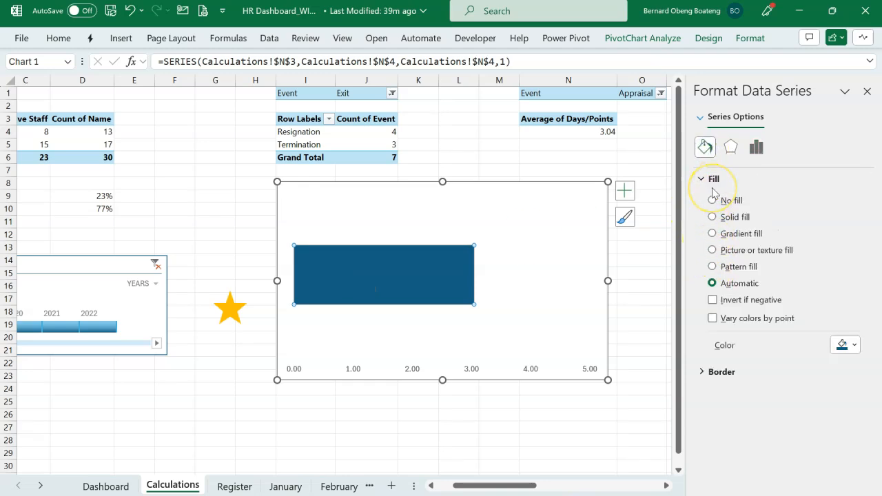
pyautogui.click(728, 252)
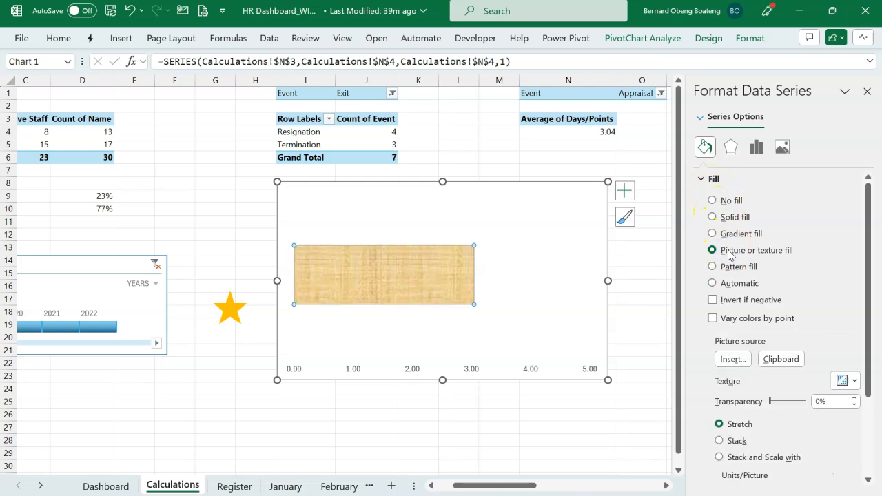
pyautogui.click(783, 361)
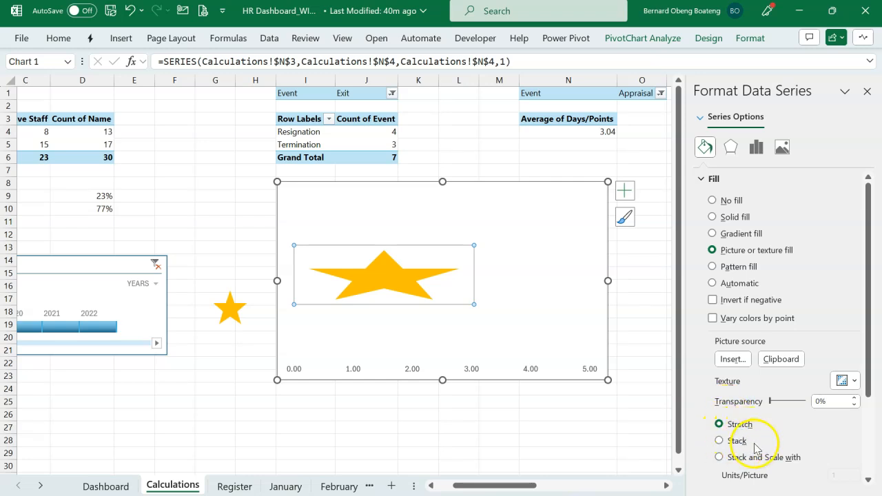
pyautogui.scroll(-3, 771, 456)
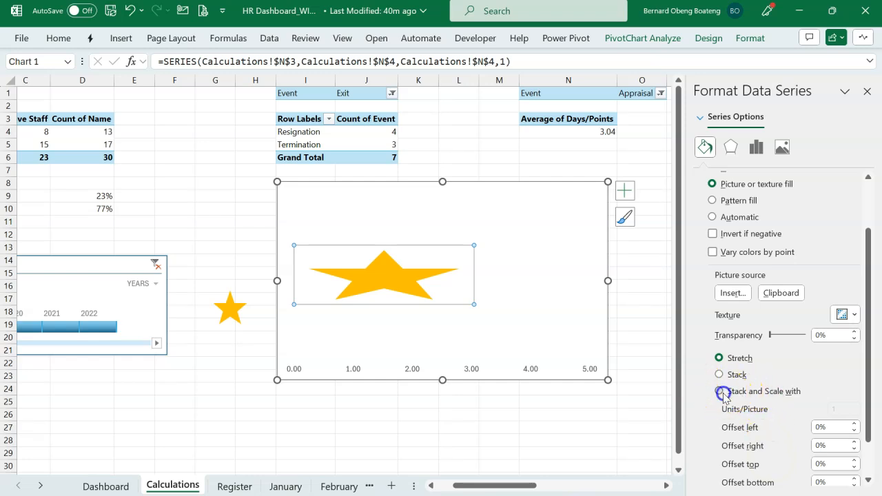
pyautogui.click(720, 392)
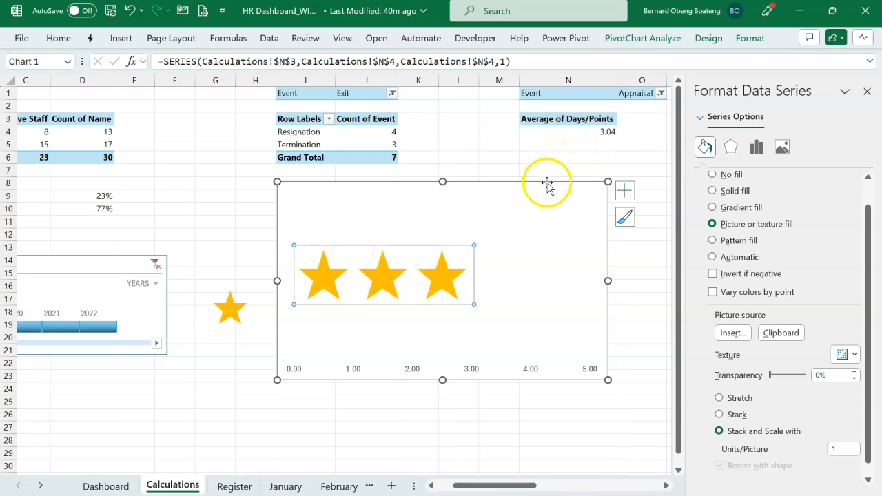
# Delete the star chart's horizontal axis and shrink the chart to a compact frame.
pyautogui.click(466, 368)
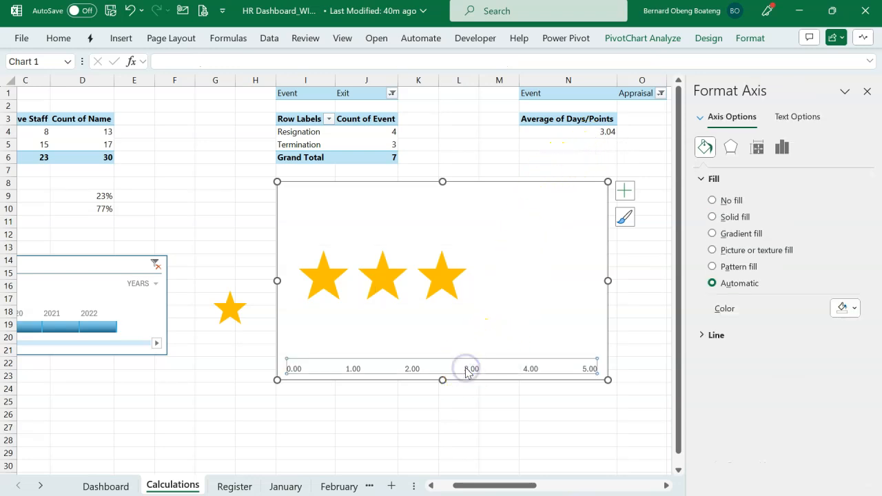
pyautogui.press('Delete')
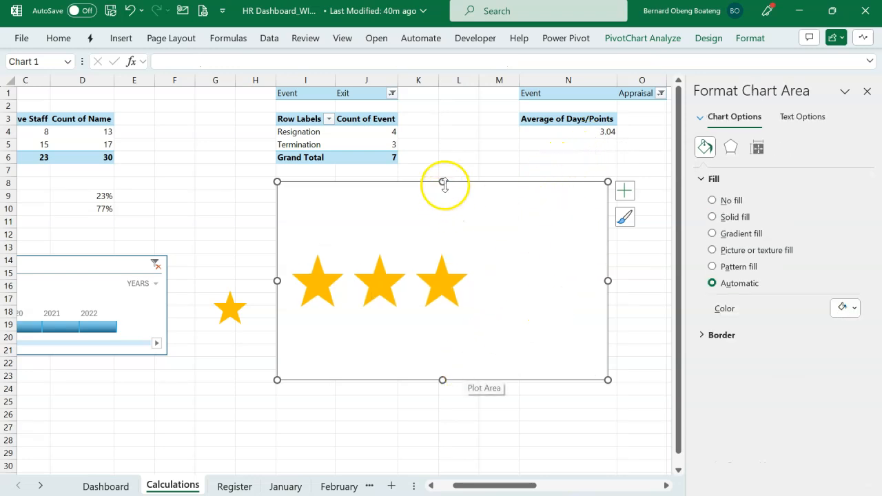
pyautogui.moveTo(282, 186); pyautogui.dragTo(328, 202)
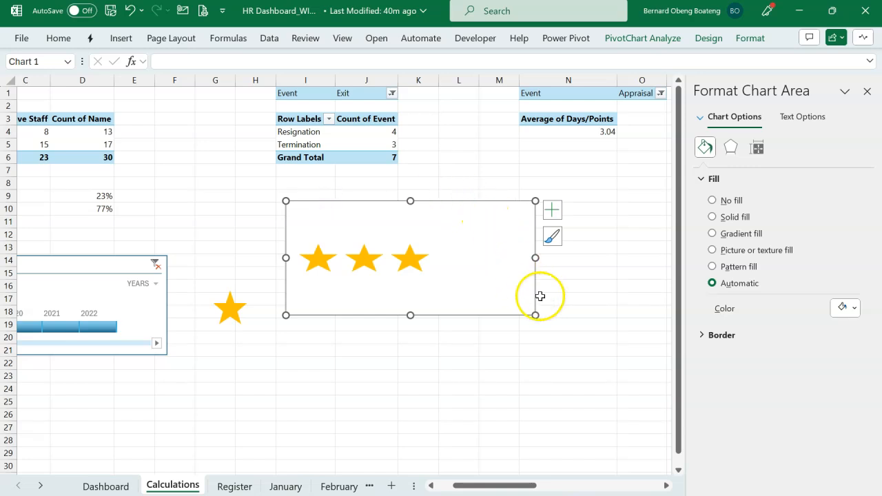
pyautogui.moveTo(534, 315); pyautogui.dragTo(471, 320)
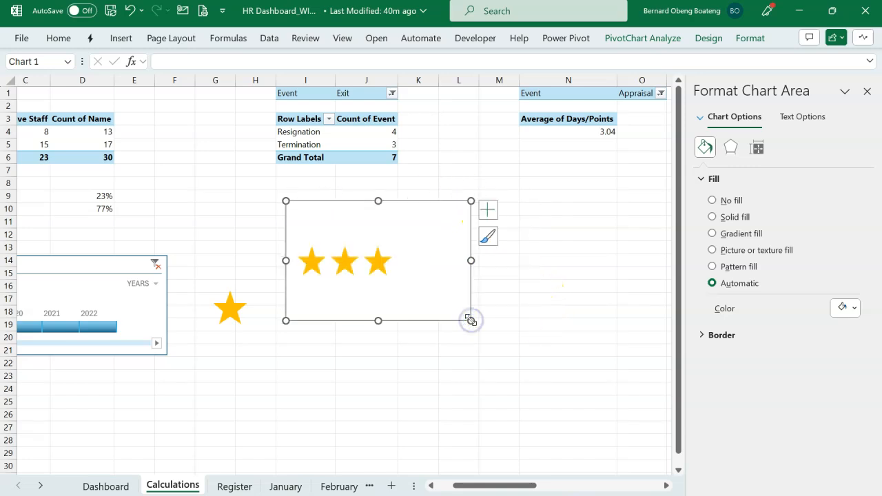
pyautogui.click(868, 92)
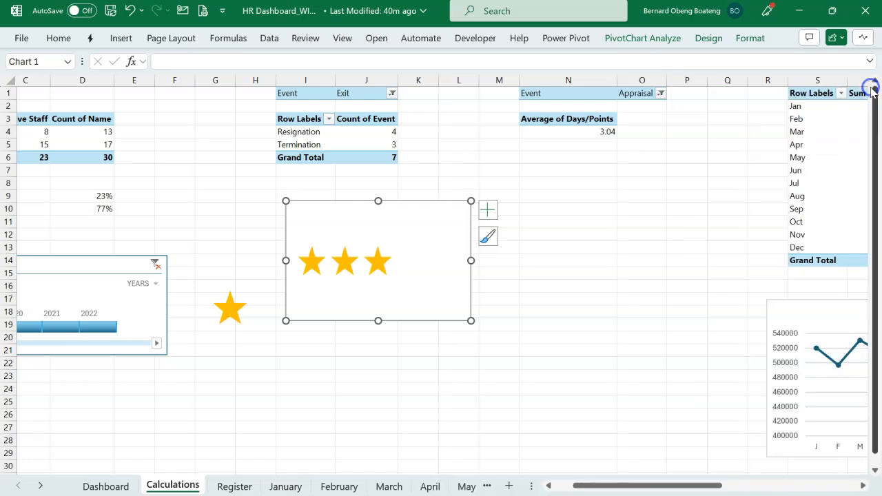
# Insert a Department slicer from the Records table for the Average of Days/Points PivotTable and place it below that PivotTable.
pyautogui.click(581, 132)
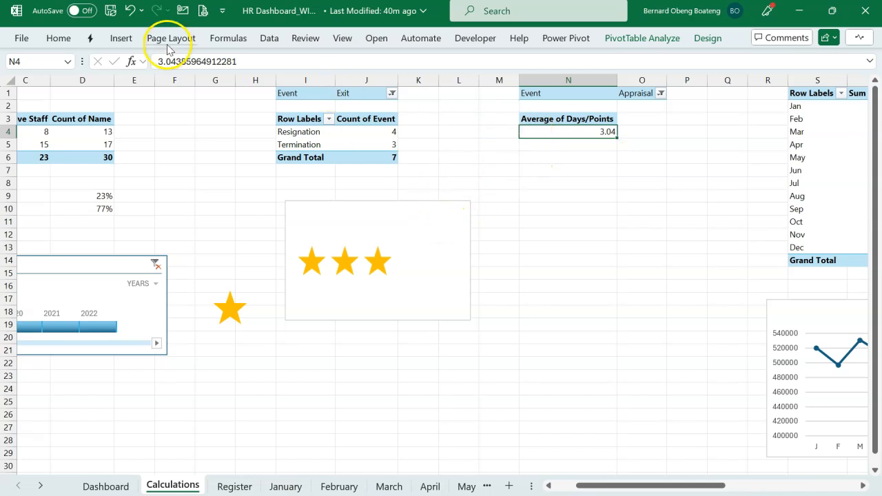
pyautogui.click(121, 39)
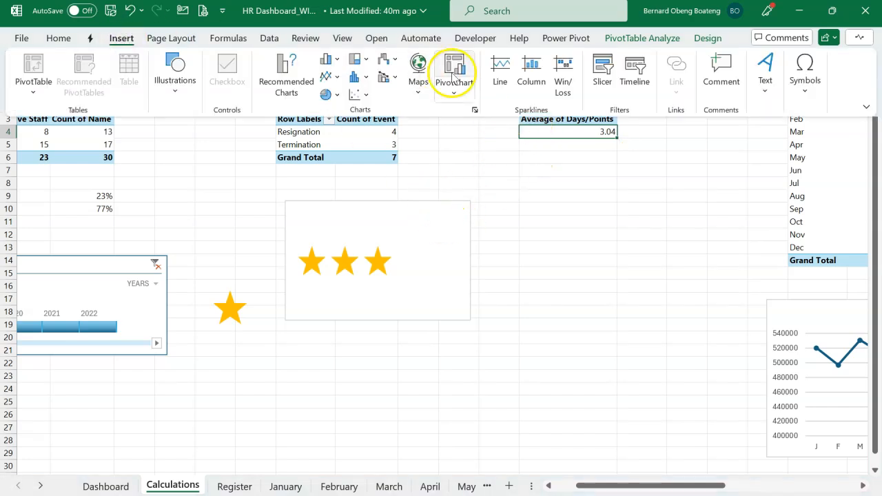
pyautogui.click(599, 67)
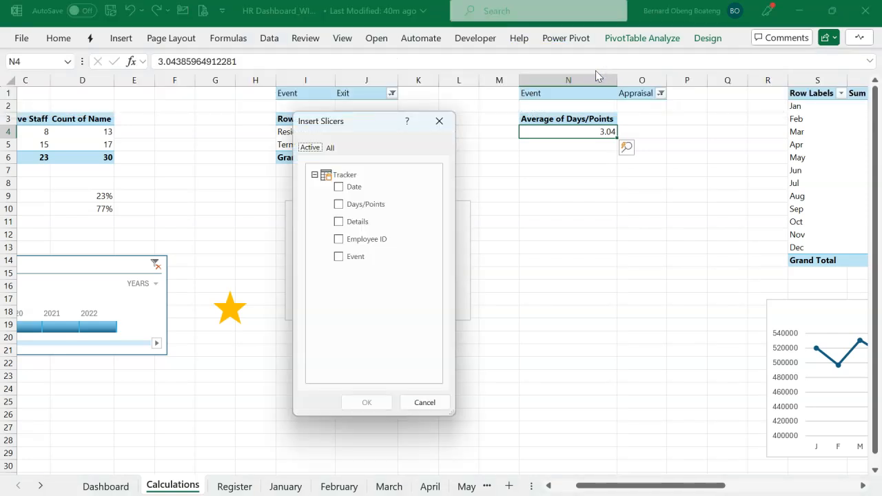
pyautogui.click(331, 149)
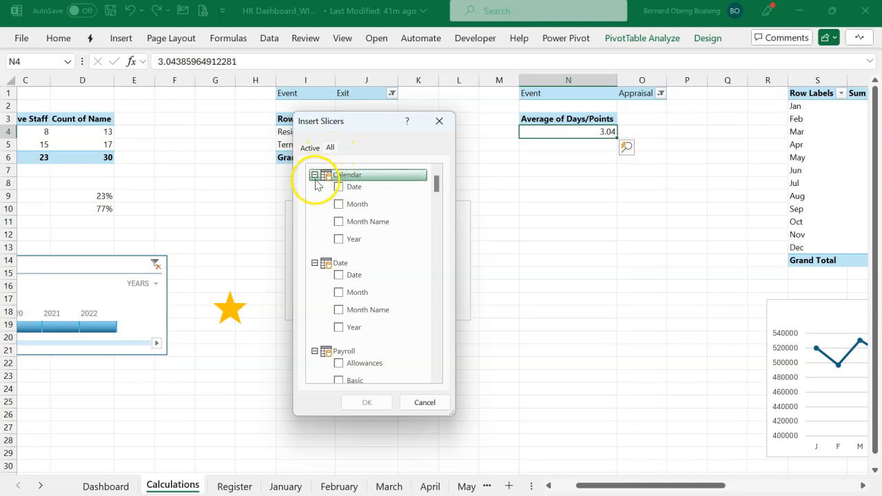
pyautogui.click(314, 178)
pyautogui.click(314, 196)
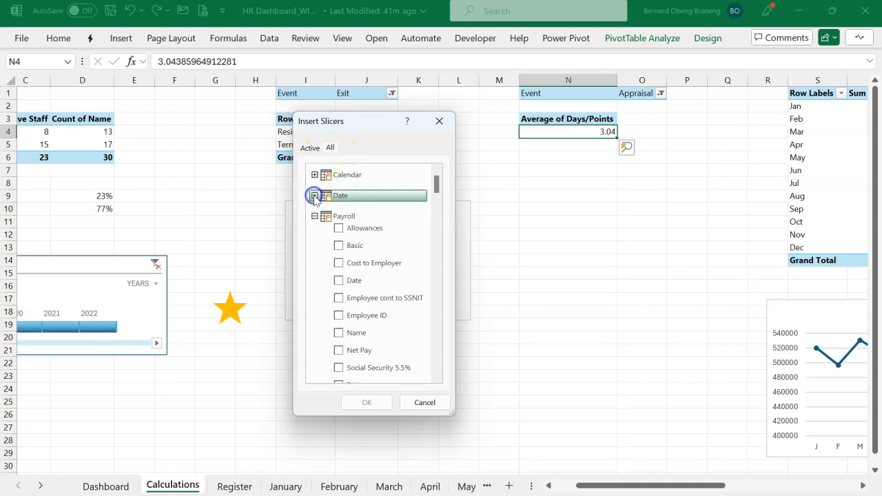
pyautogui.click(315, 216)
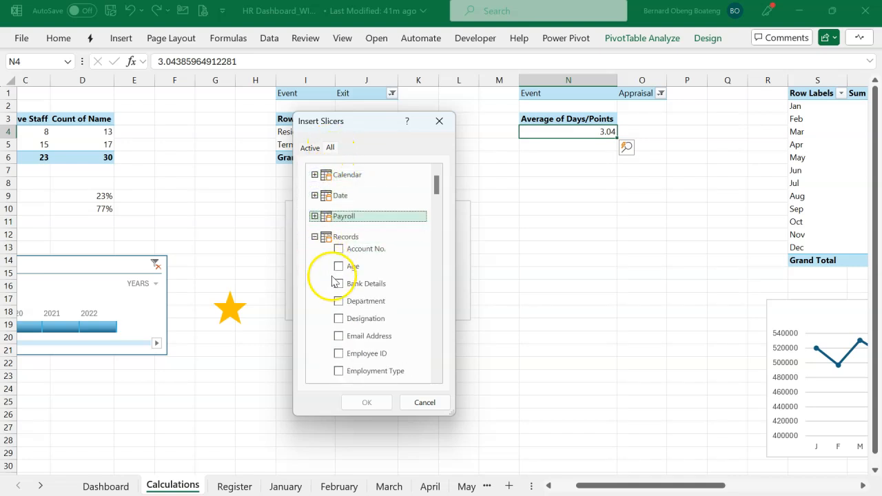
pyautogui.click(339, 302)
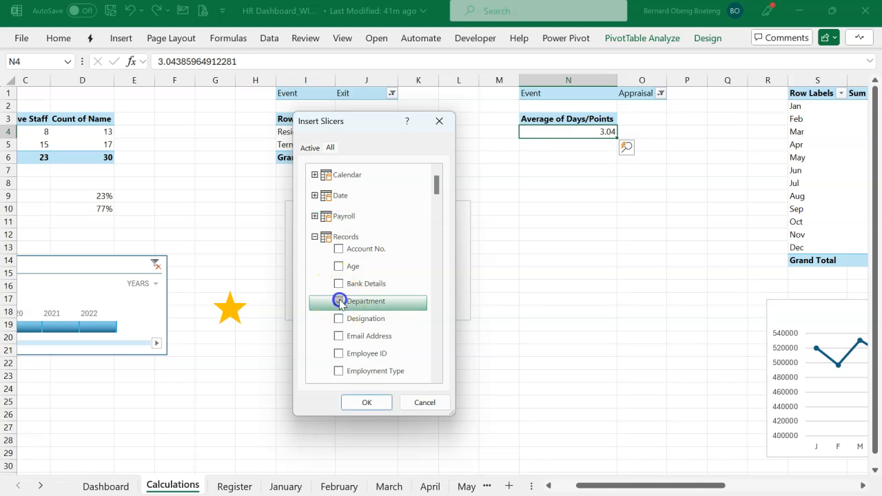
pyautogui.click(366, 402)
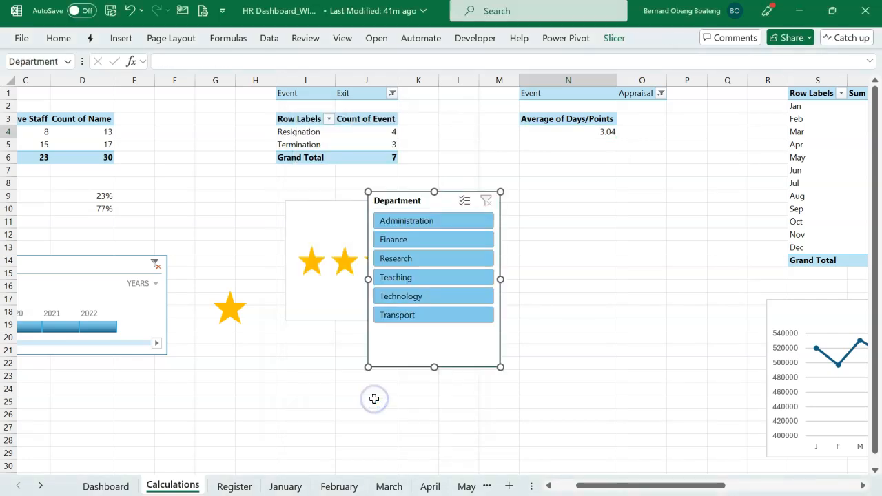
pyautogui.moveTo(423, 201); pyautogui.dragTo(585, 212)
# Test the Department slicer on the star chart with Administration, Finance and Research in turn, and clear the filter.
pyautogui.click(605, 233)
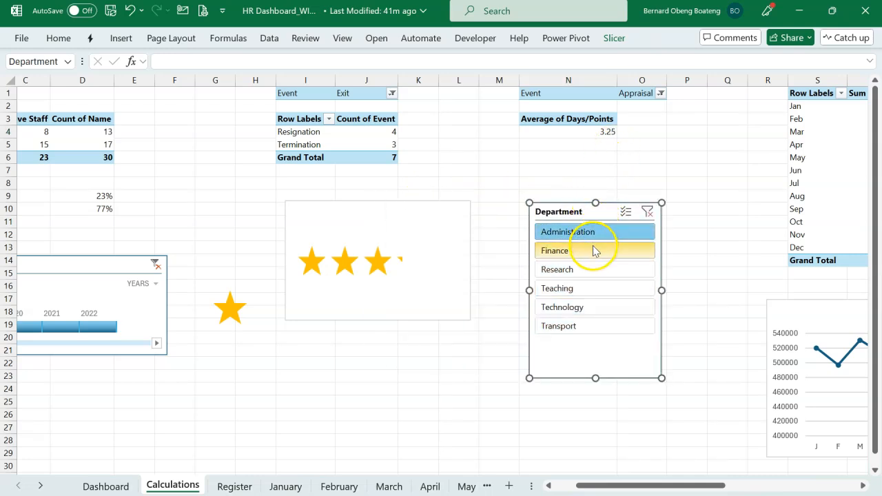
pyautogui.click(572, 252)
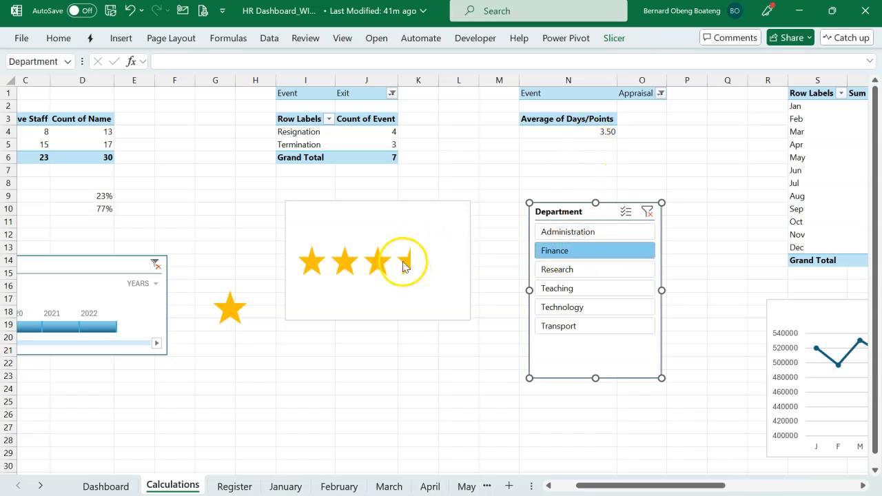
pyautogui.click(557, 273)
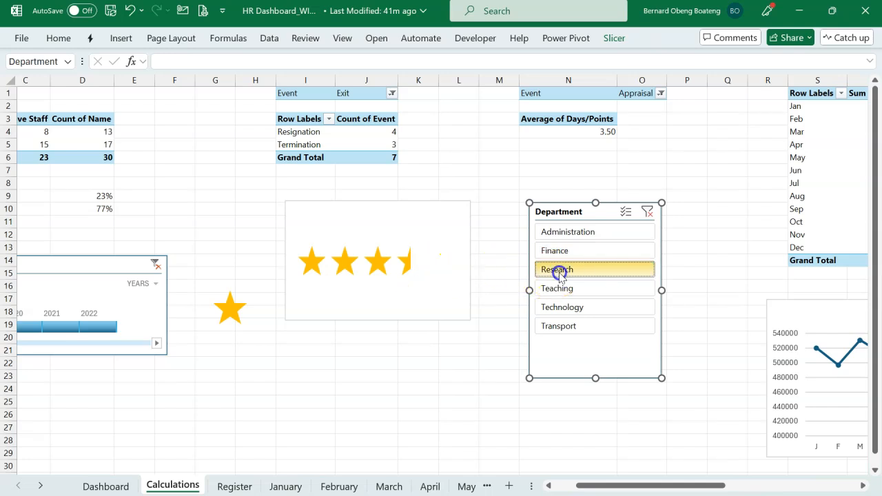
pyautogui.click(646, 213)
# Move the star-rating chart from the Calculations sheet to the Dashboard sheet.
pyautogui.click(448, 207)
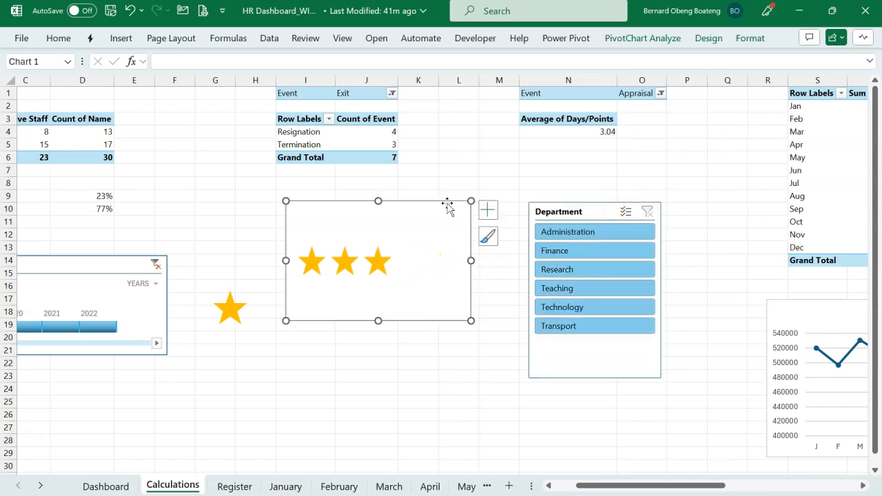
pyautogui.press('Delete')
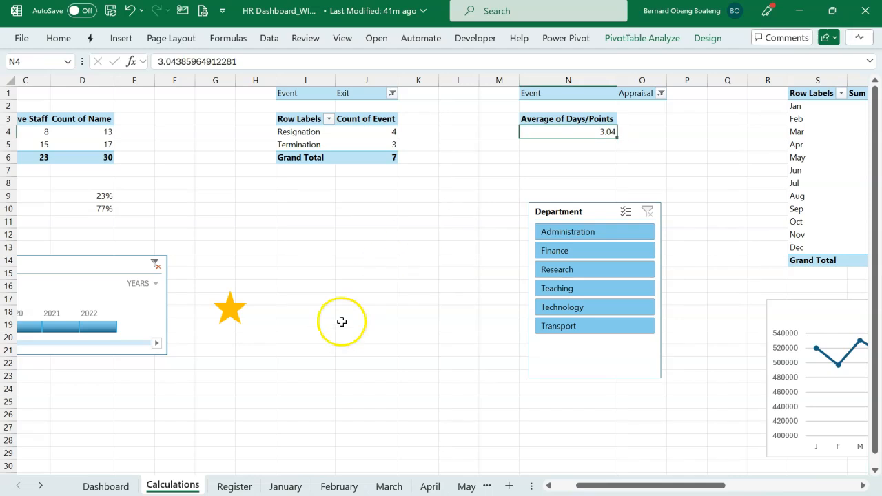
pyautogui.click(108, 485)
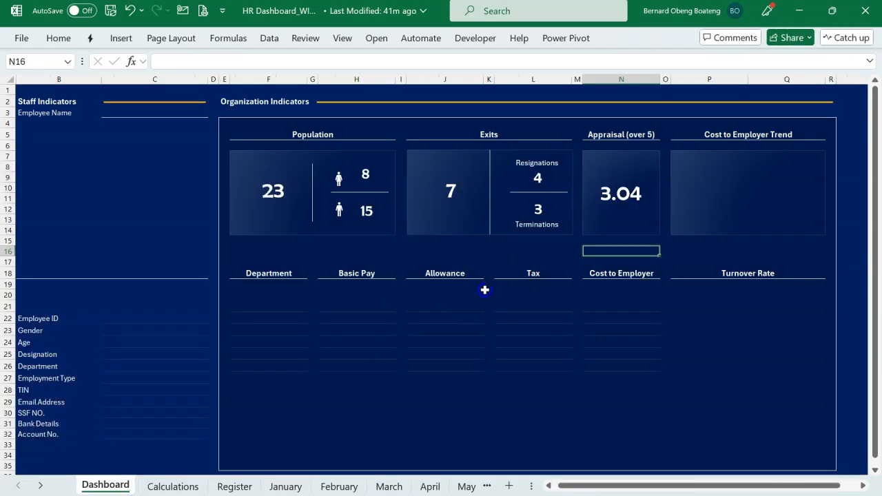
pyautogui.click(484, 290)
pyautogui.hotkey('ctrl', 'v')
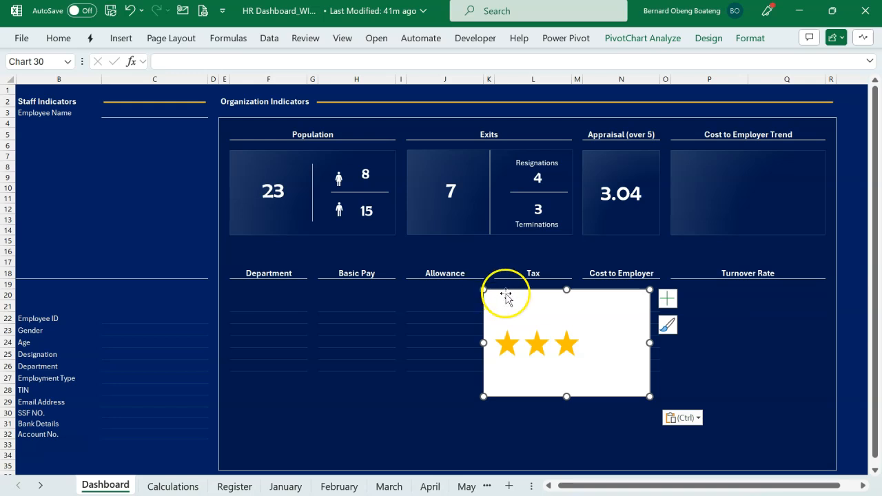
# Remove the background fill from the star chart on the Dashboard.
pyautogui.click(742, 43)
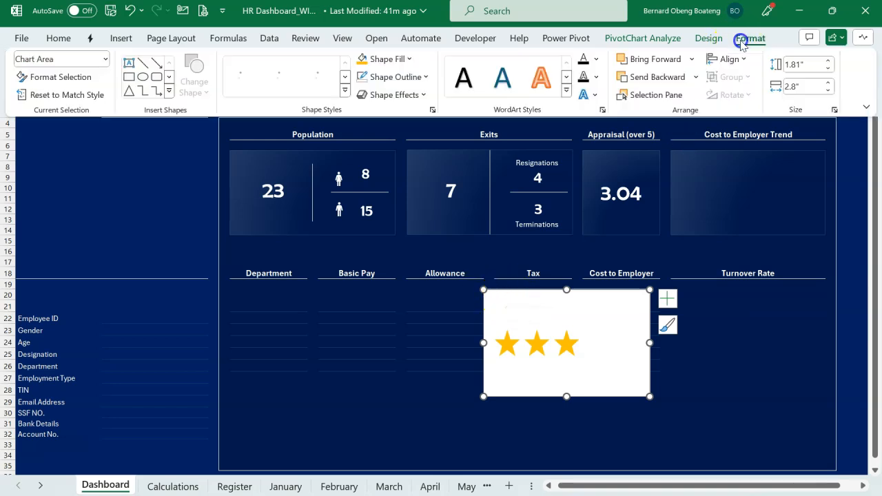
pyautogui.click(414, 59)
pyautogui.click(397, 300)
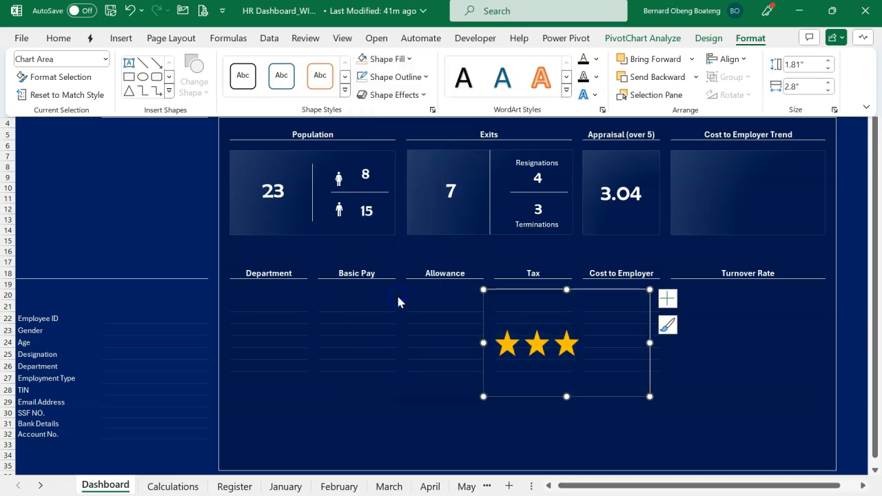
# Shrink the star chart to about 0.95 inches wide and centre it above the score in the Appraisal card.
pyautogui.click(480, 288)
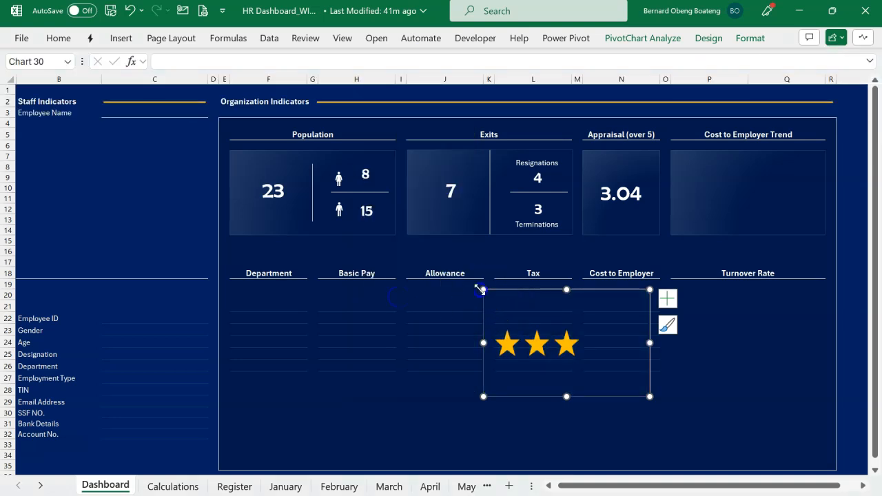
pyautogui.moveTo(484, 290); pyautogui.dragTo(659, 171)
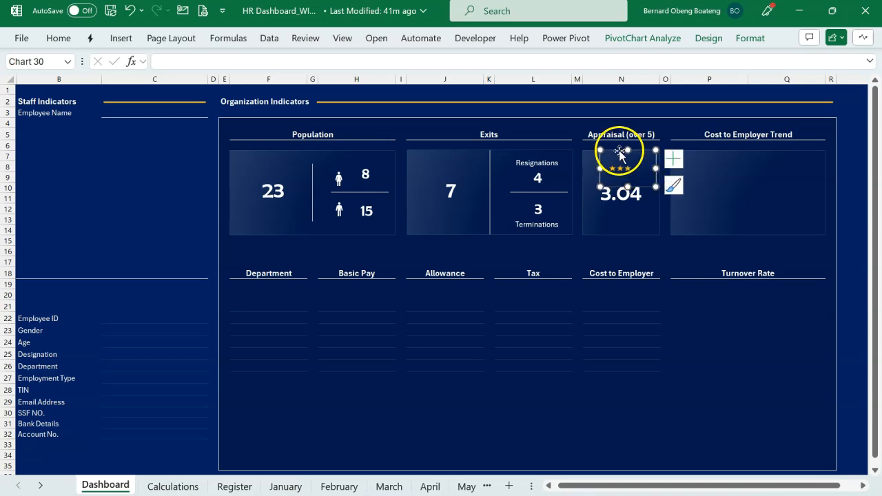
pyautogui.click(749, 38)
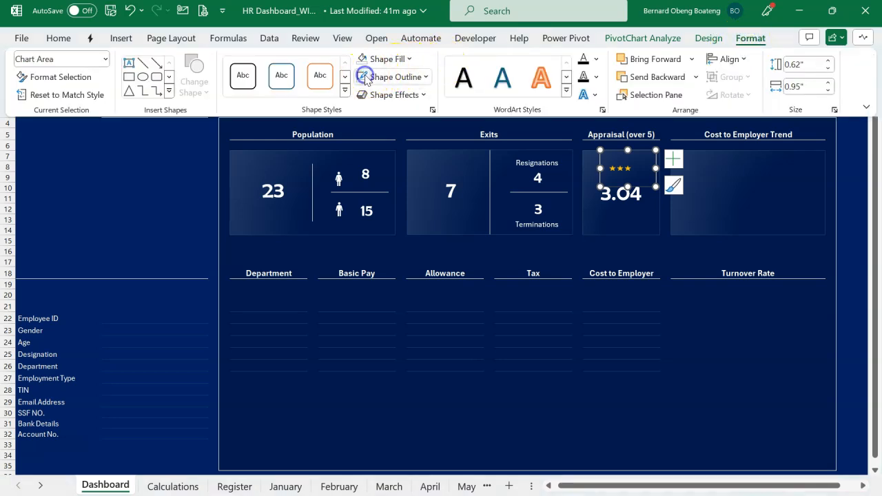
pyautogui.click(626, 183)
pyautogui.moveTo(627, 182); pyautogui.dragTo(627, 182)
pyautogui.click(569, 305)
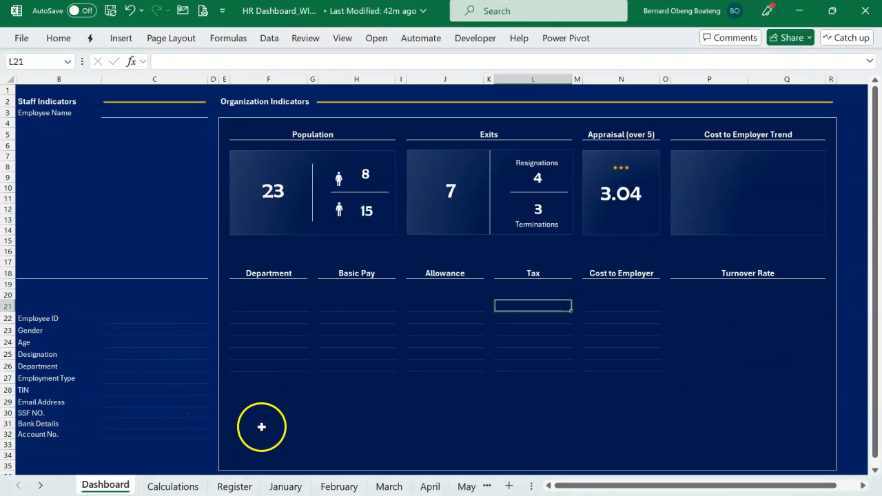
# Insert a Line with Markers chart from the monthly cost range V2:W13 on the Calculations sheet.
pyautogui.click(173, 485)
pyautogui.hscroll(3, 478, 353)
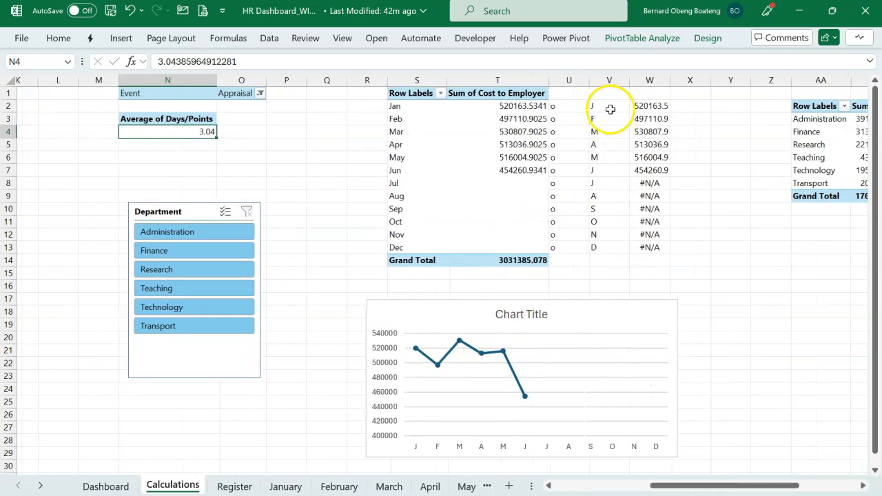
pyautogui.moveTo(609, 105); pyautogui.dragTo(649, 245)
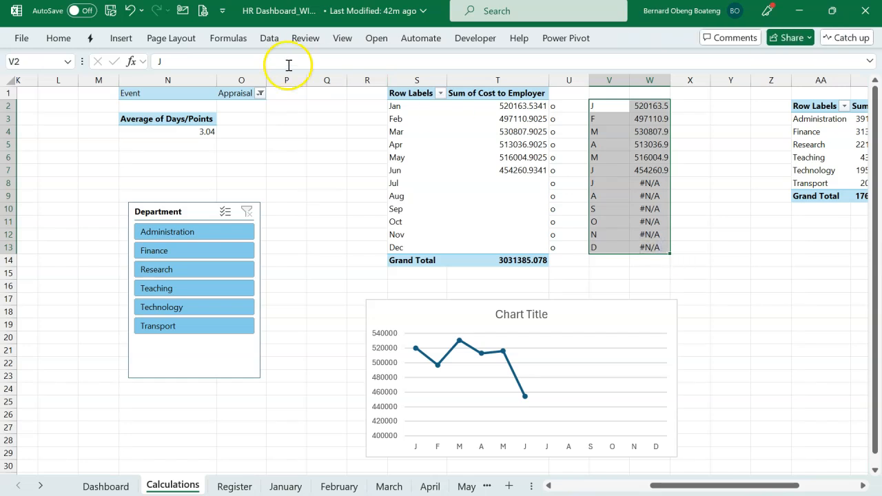
pyautogui.click(121, 38)
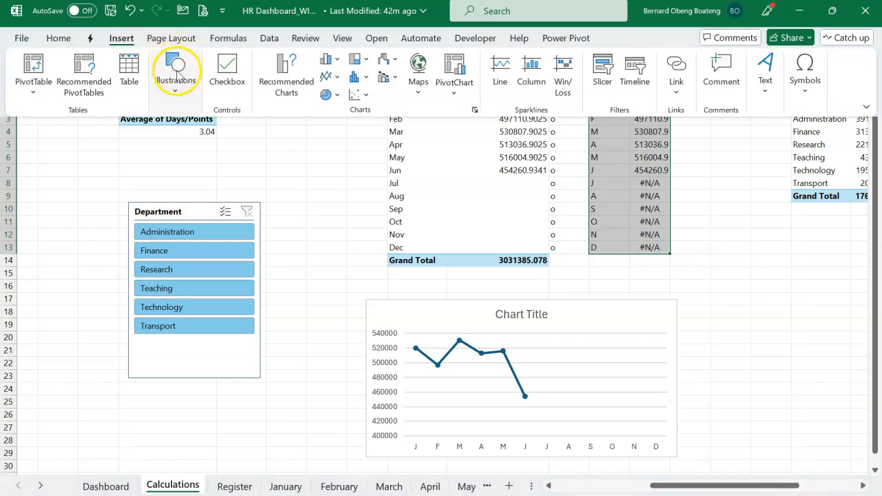
pyautogui.click(334, 76)
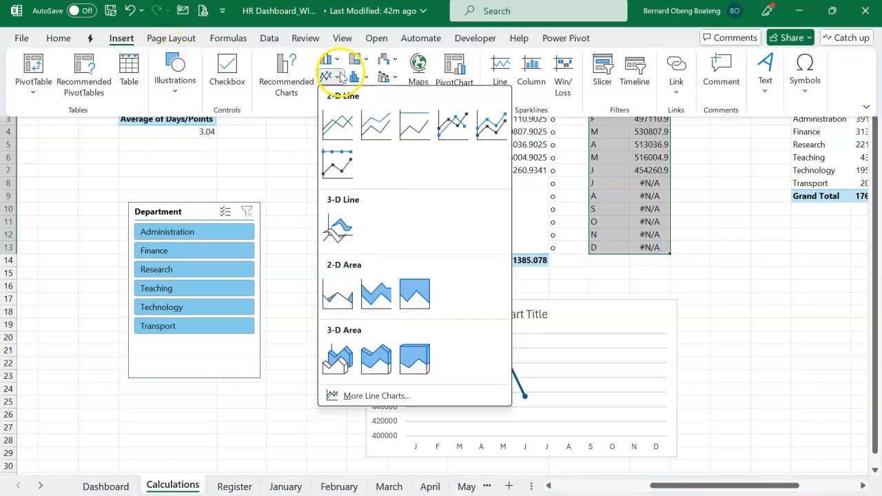
pyautogui.click(460, 131)
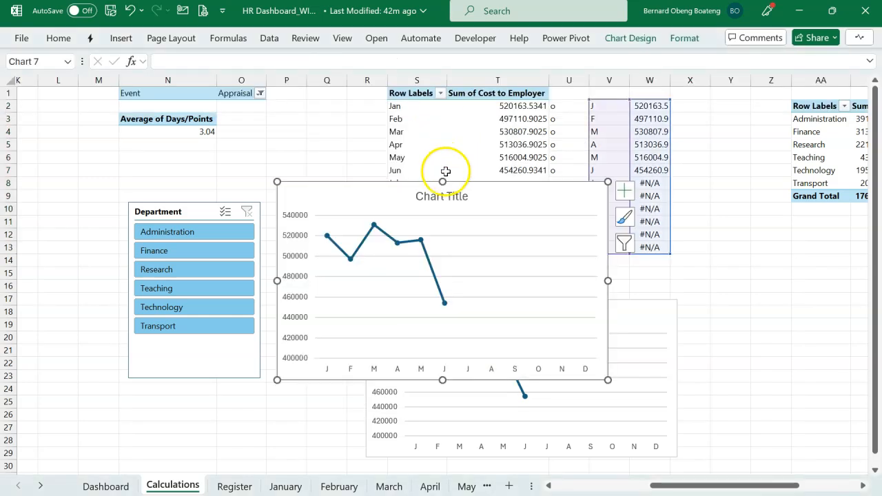
# Delete the new line chart's vertical axis, gridlines and title, and reduce its height to a low, wide frame.
pyautogui.click(297, 257)
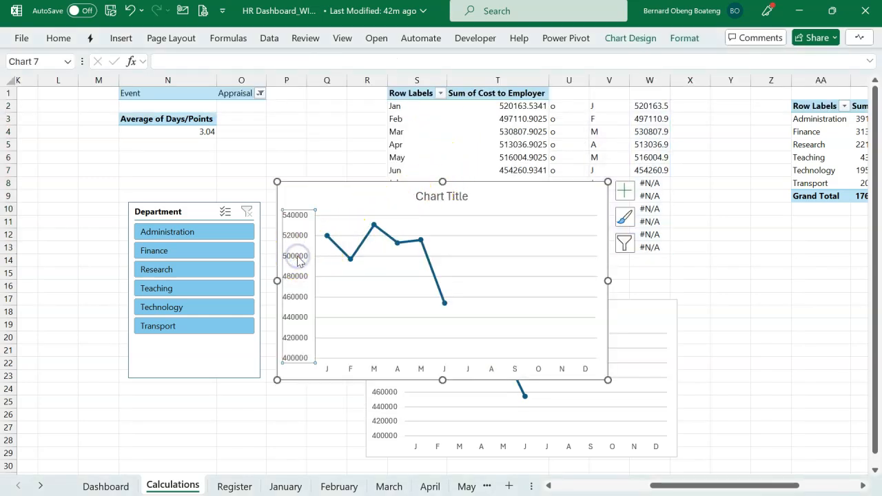
pyautogui.press('Delete')
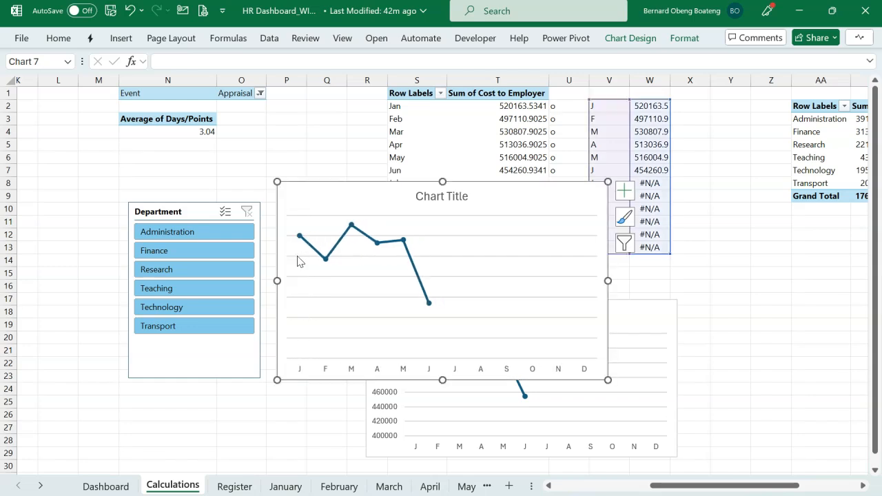
pyautogui.click(381, 257)
pyautogui.press('Delete')
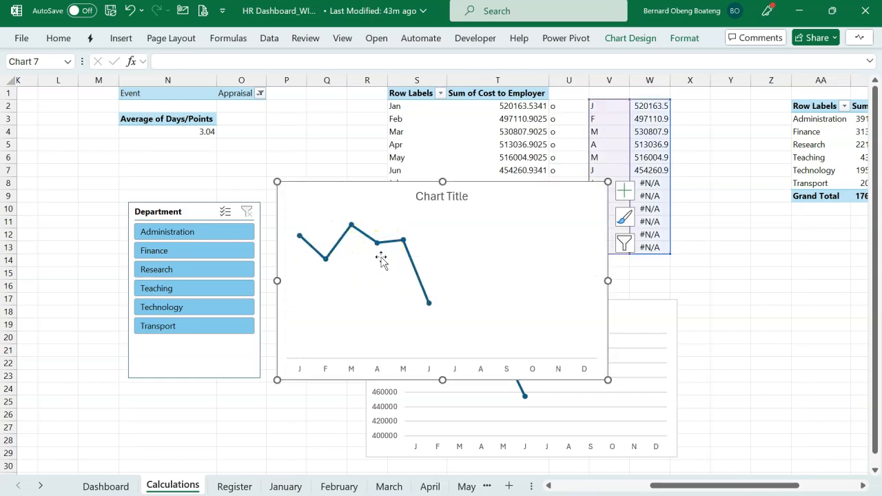
pyautogui.click(461, 196)
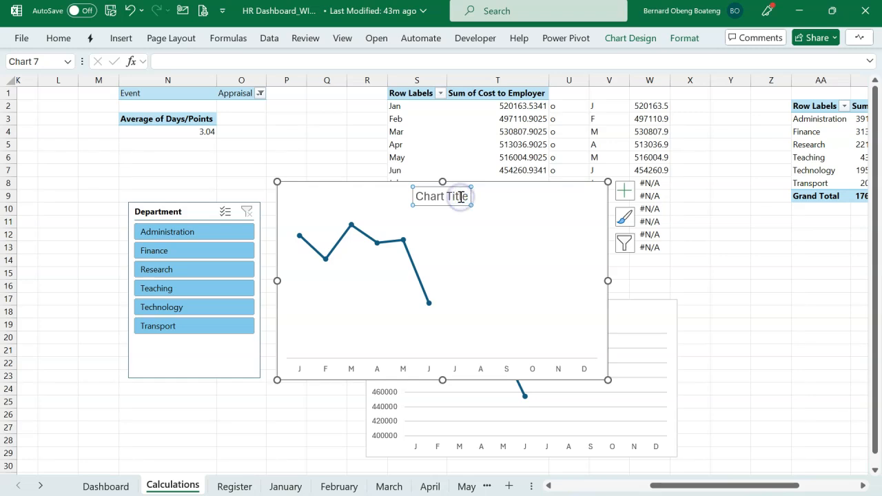
pyautogui.press('Delete')
pyautogui.moveTo(442, 182); pyautogui.dragTo(448, 273)
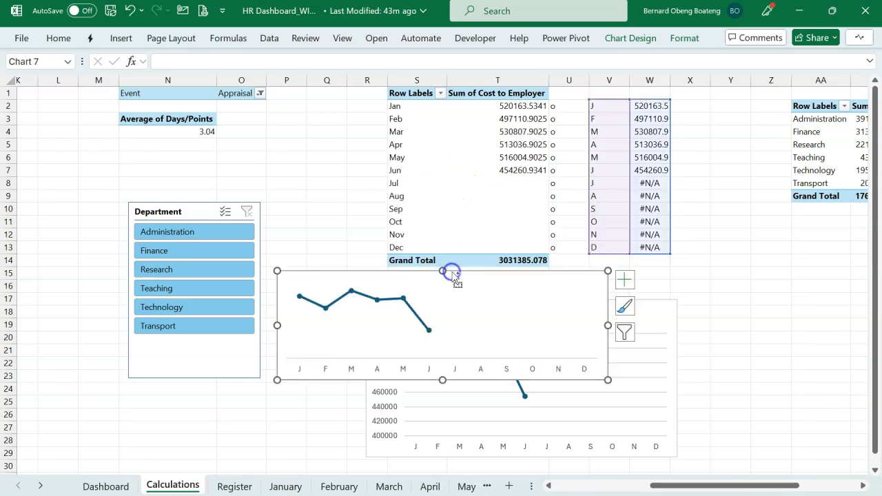
# Move the line chart to the Dashboard and fit it in the Cost to Employer Trend card at about 2.49" by 1.34".
pyautogui.hotkey('ctrl', 'x')
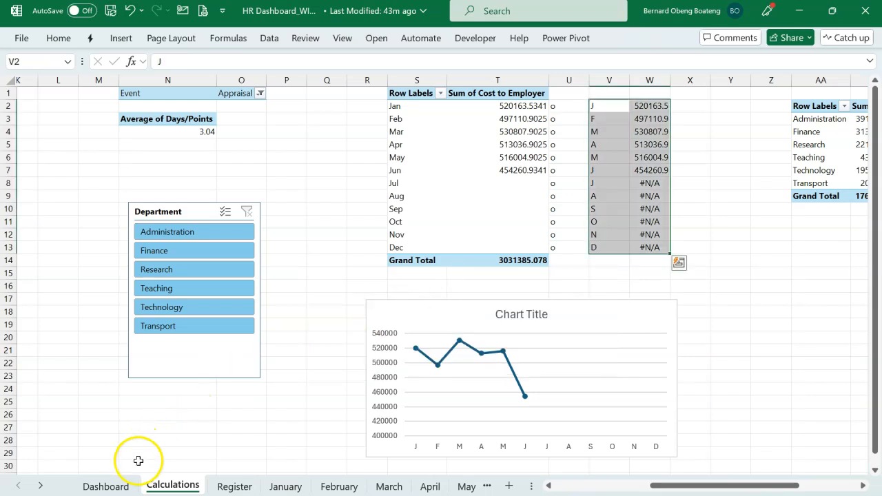
pyautogui.click(124, 485)
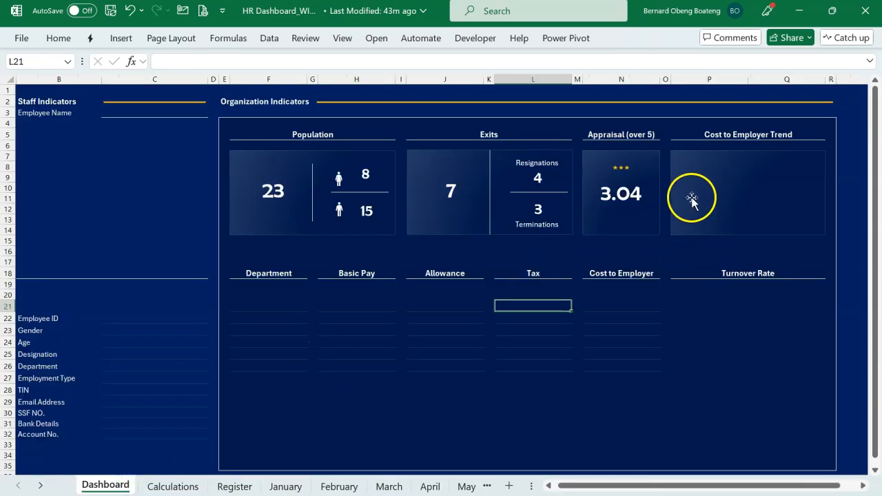
pyautogui.hotkey('ctrl', 'v')
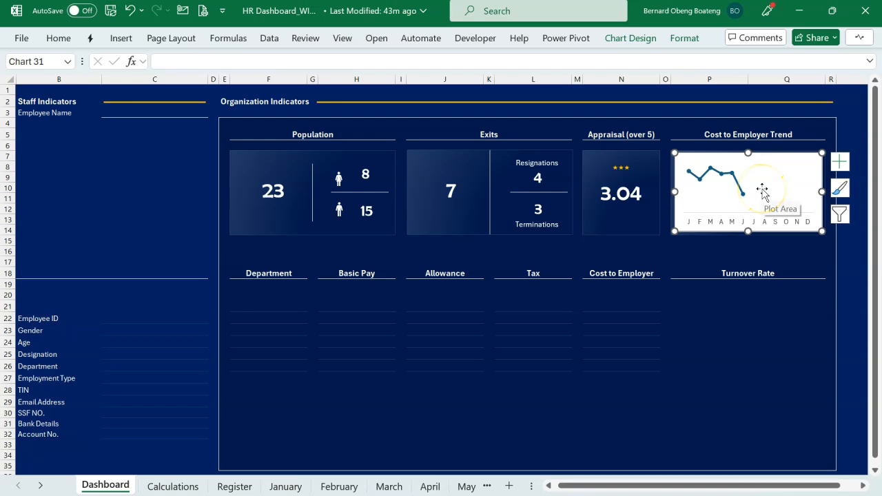
# Remove the trend chart's background fill and set its text colour to white.
pyautogui.click(680, 40)
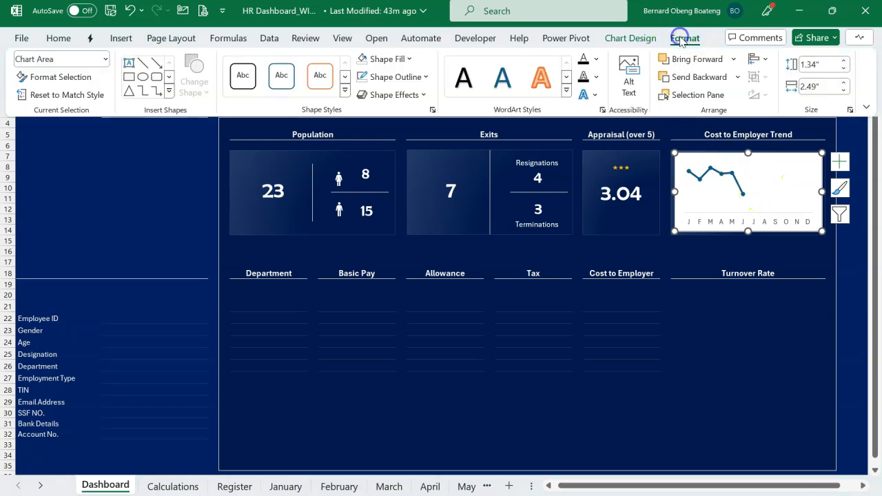
pyautogui.click(363, 59)
pyautogui.click(60, 38)
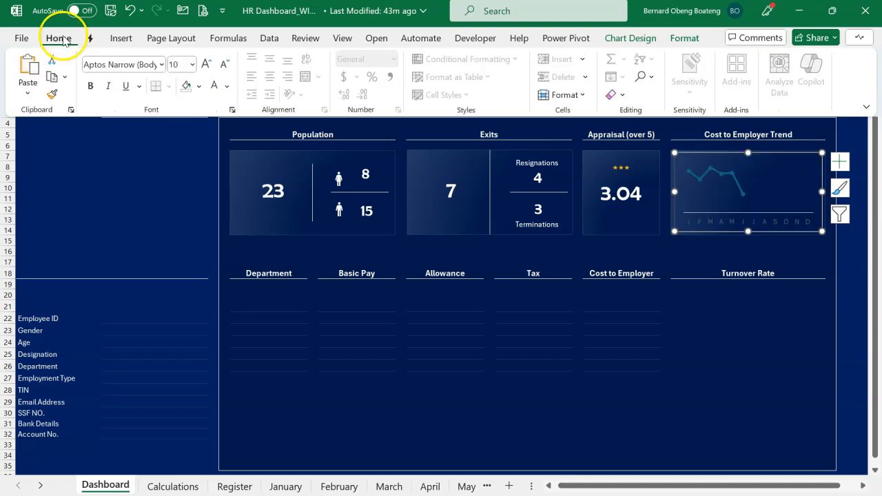
pyautogui.click(213, 86)
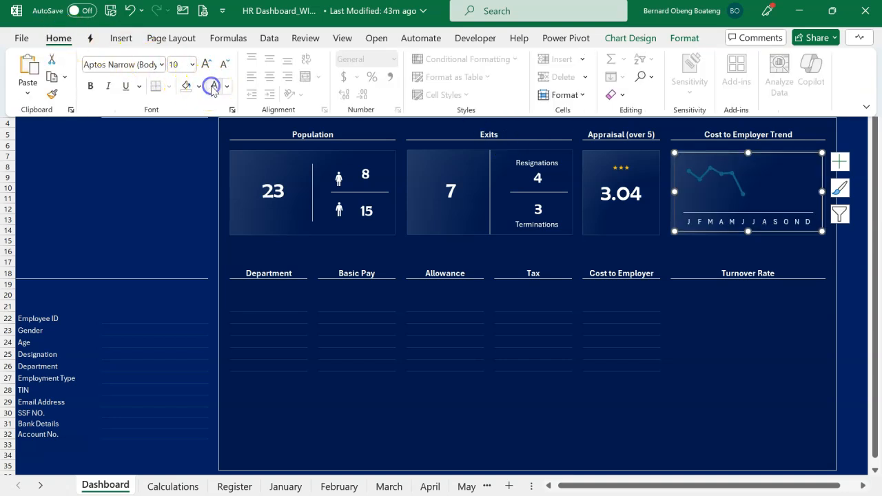
# Format the trend chart's data series line with the standard golden orange colour and a width of 1 pt.
pyautogui.click(703, 178)
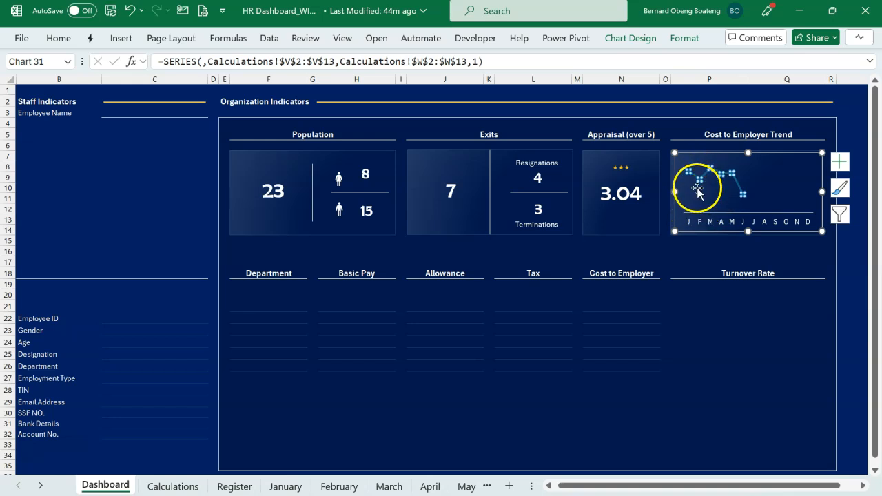
pyautogui.doubleClick(738, 195)
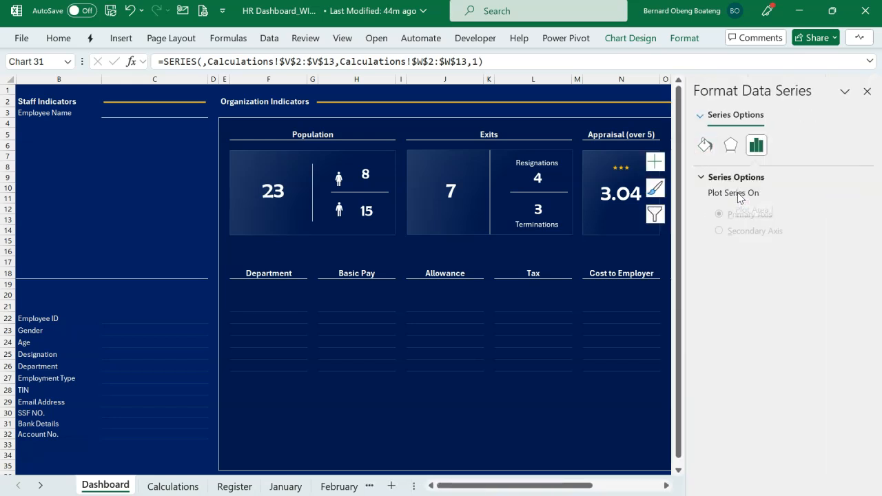
pyautogui.click(709, 152)
pyautogui.moveTo(584, 485); pyautogui.dragTo(653, 485)
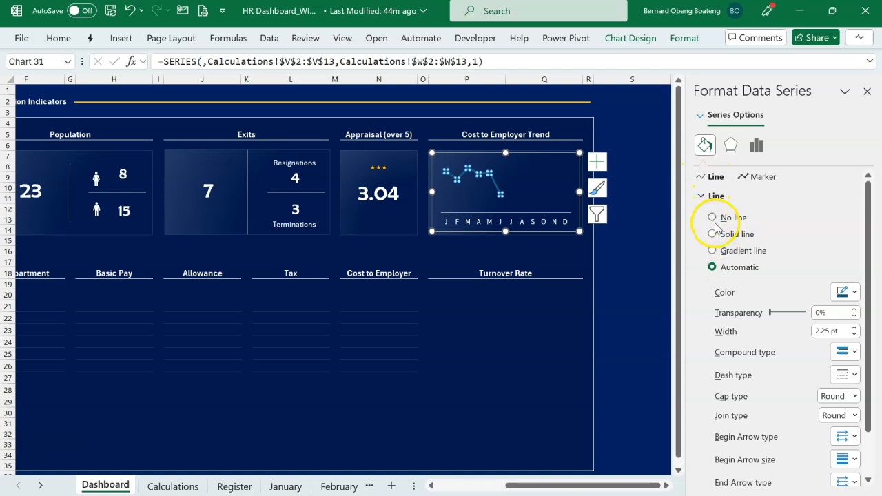
pyautogui.click(845, 292)
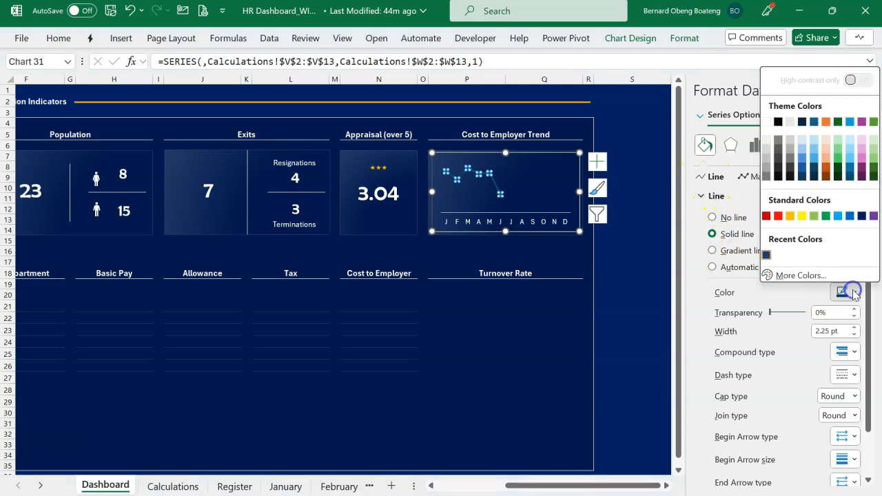
pyautogui.click(789, 216)
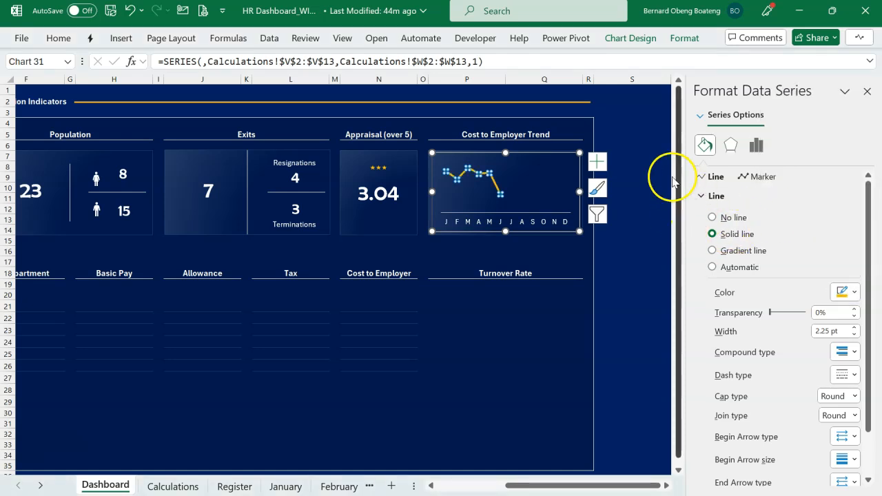
pyautogui.click(853, 336)
pyautogui.click(853, 335)
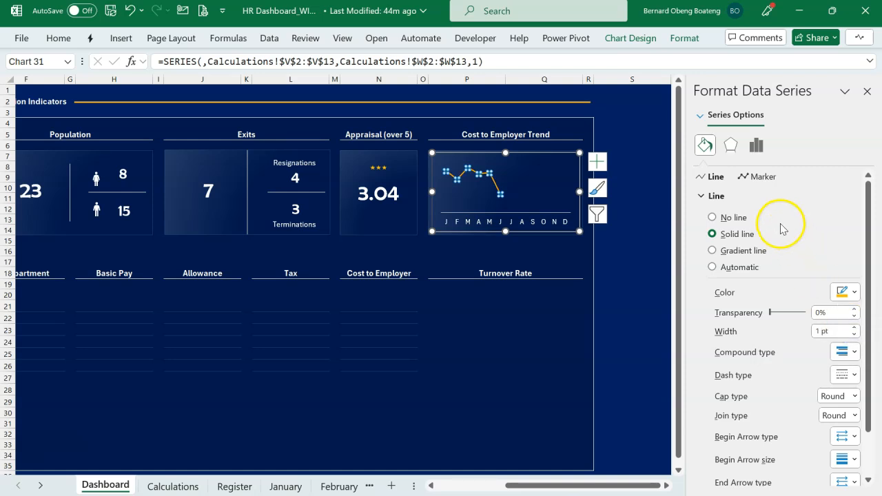
# Give the trend line's markers a solid golden orange fill and no border.
pyautogui.click(742, 179)
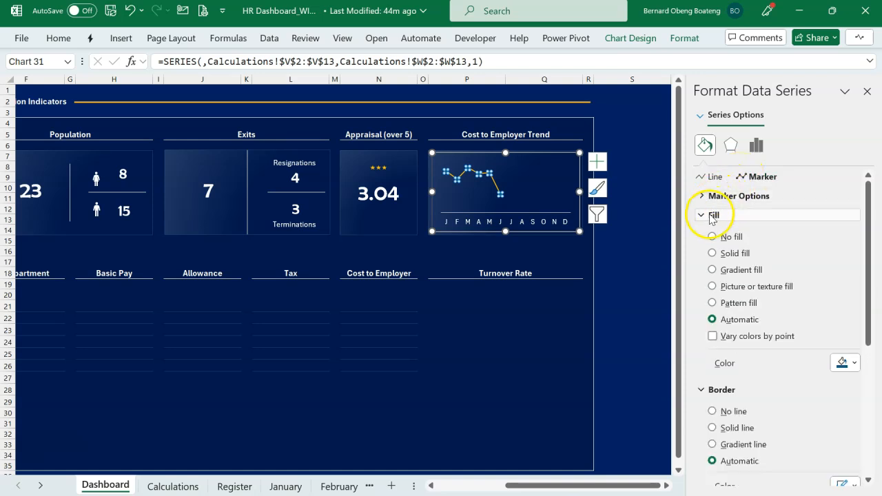
pyautogui.click(735, 255)
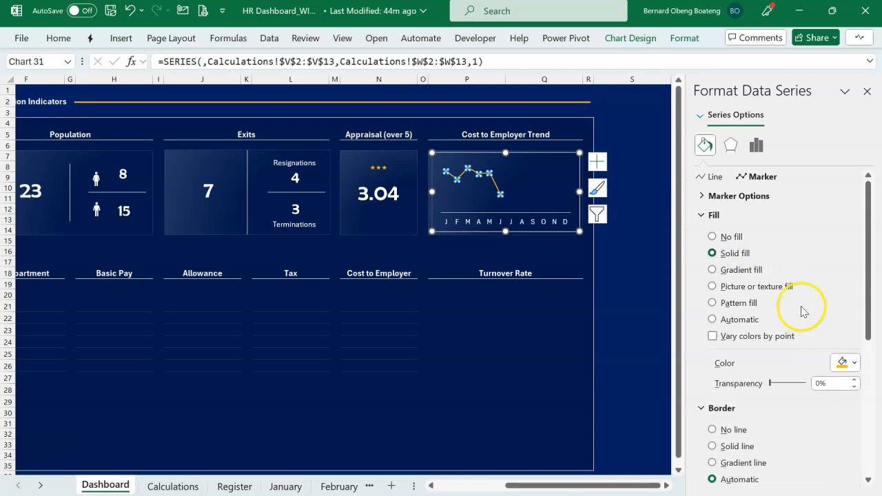
pyautogui.click(732, 430)
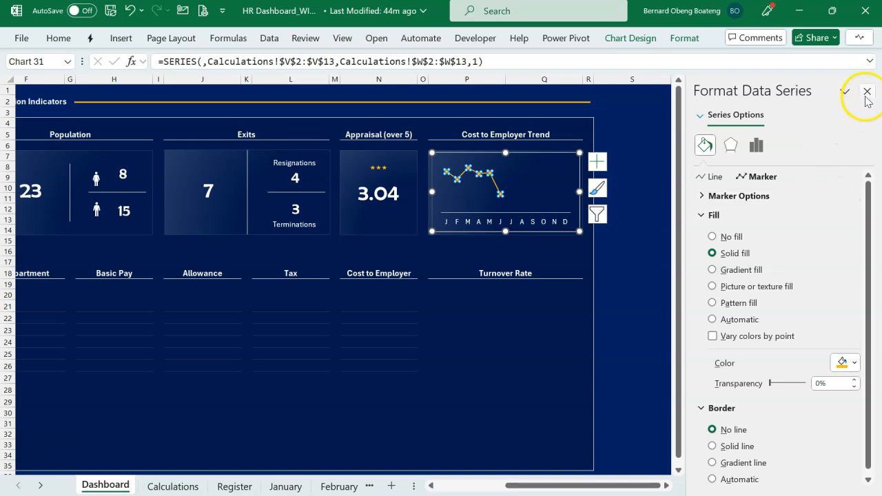
pyautogui.click(866, 92)
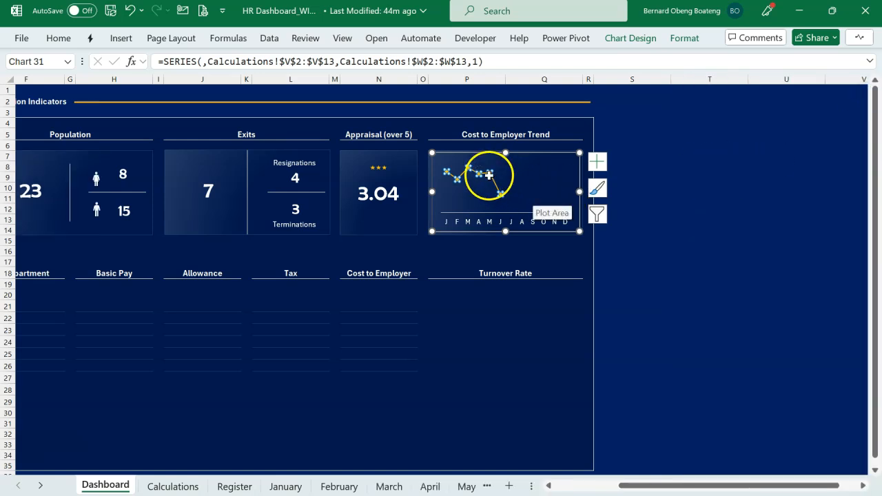
pyautogui.click(481, 274)
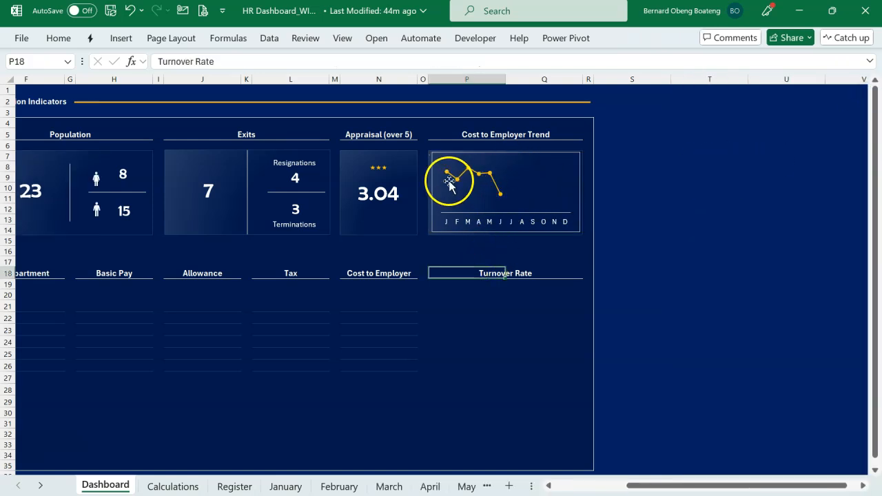
# Remove the outline around the Cost to Employer trend chart.
pyautogui.click(521, 155)
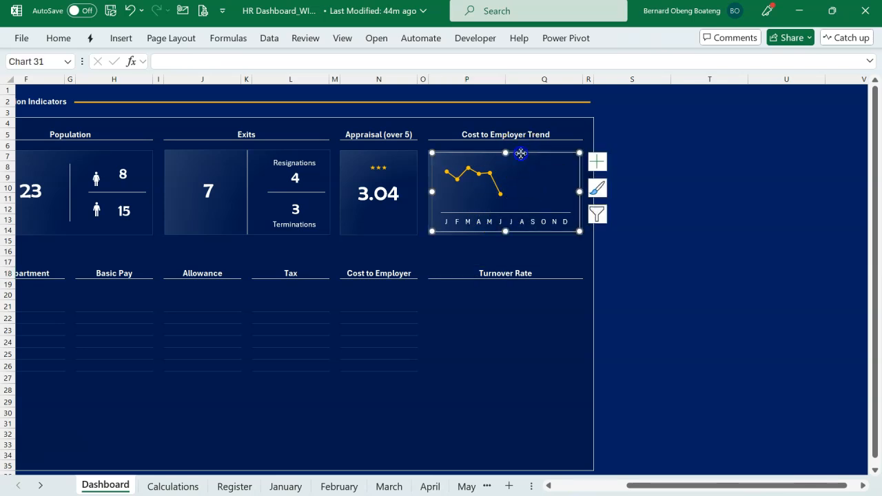
pyautogui.click(681, 44)
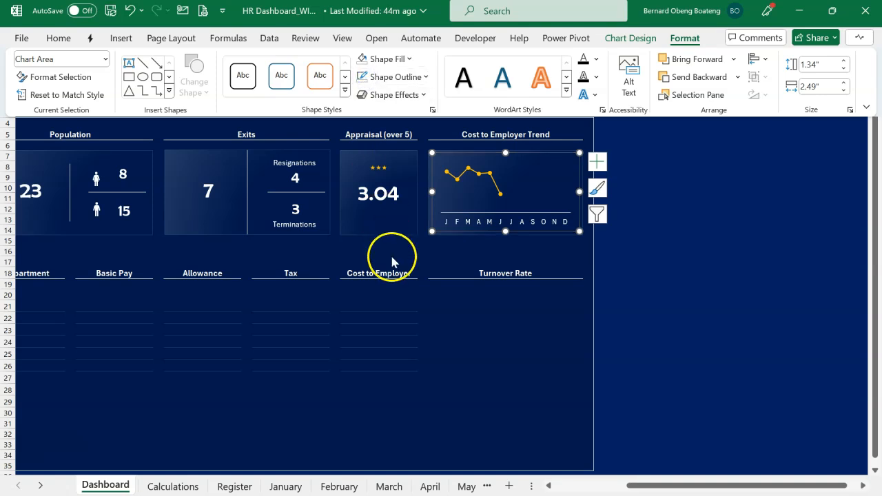
pyautogui.click(403, 305)
pyautogui.click(404, 305)
pyautogui.hscroll(-4, 476, 281)
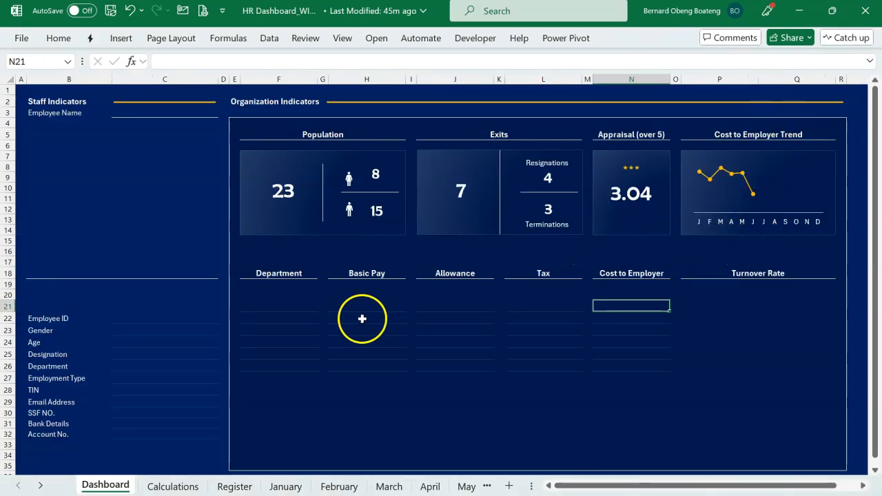
# Link Department cell F21 to the Administration label in Calculations!AA3.
pyautogui.click(279, 310)
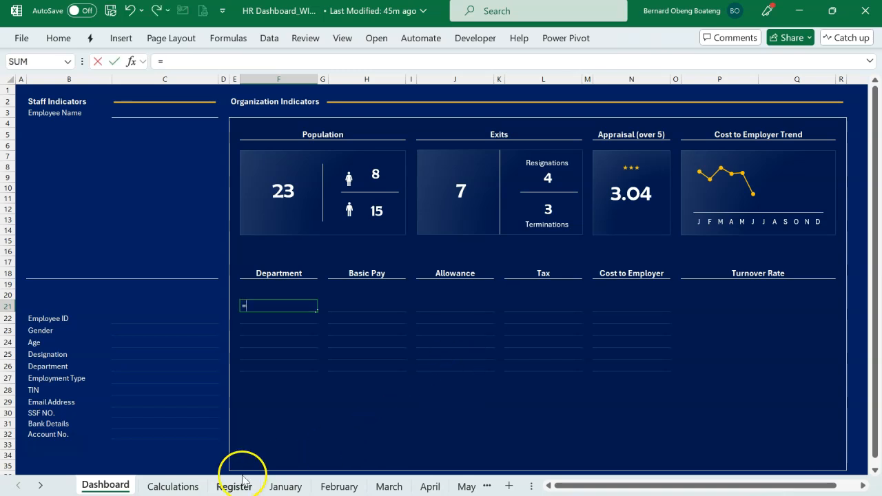
pyautogui.click(172, 484)
pyautogui.hscroll(6, 610, 262)
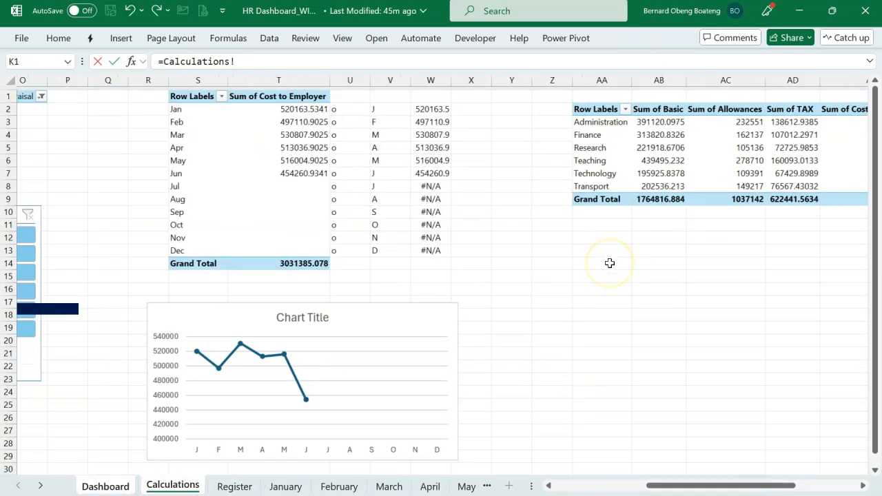
pyautogui.click(498, 119)
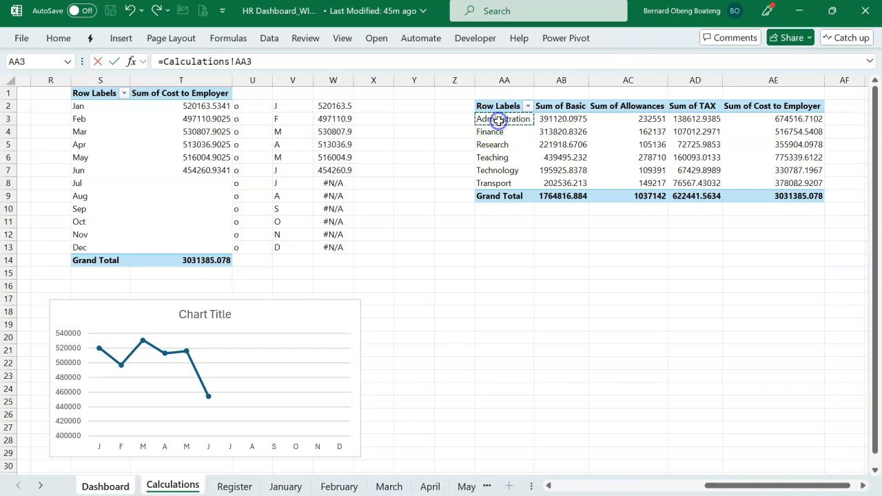
pyautogui.press('Return')
# Link Basic Pay cell H21 to Administration's Sum of Basic in Calculations!AB3.
pyautogui.click(376, 306)
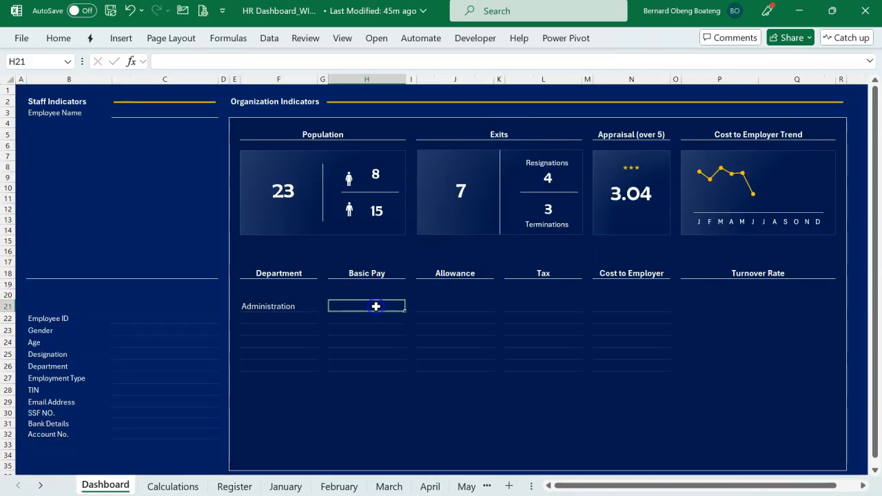
pyautogui.click(172, 485)
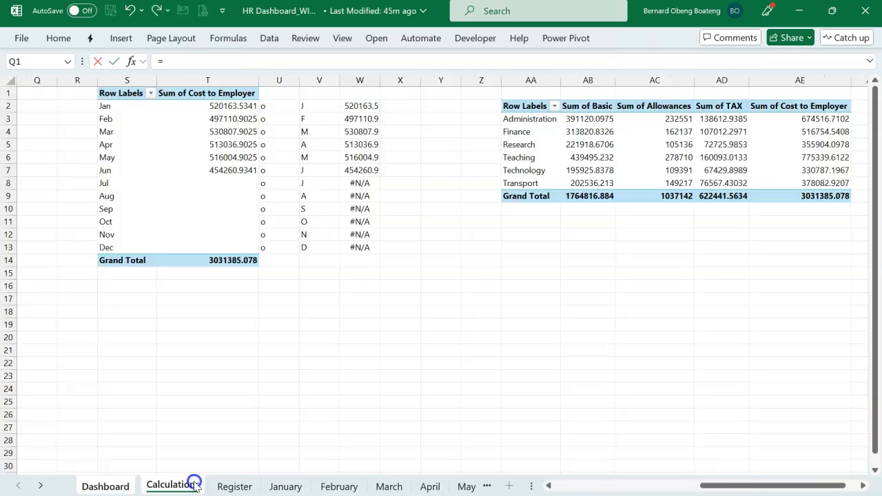
pyautogui.click(601, 117)
pyautogui.press('Return')
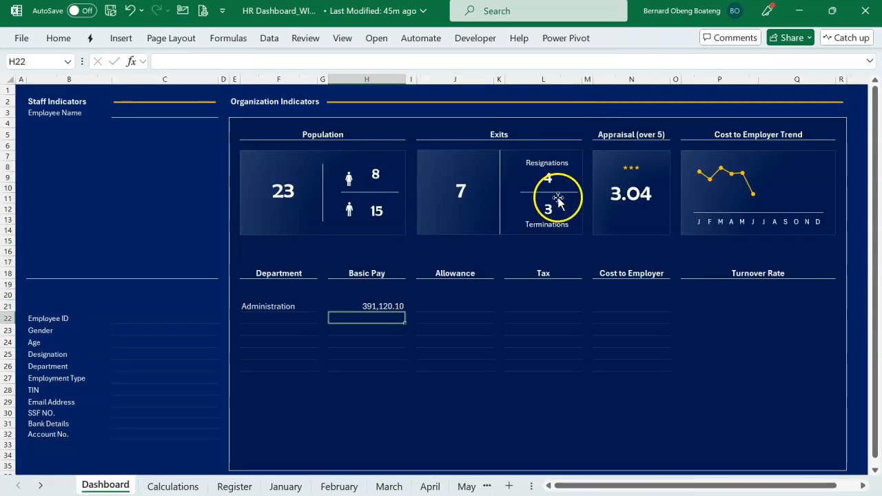
# Link Allowance cell J21 and Tax cell L21 to Administration's allowances and tax in Calculations!AC3 and AD3.
pyautogui.click(466, 303)
pyautogui.write('=')
pyautogui.click(191, 484)
pyautogui.click(732, 118)
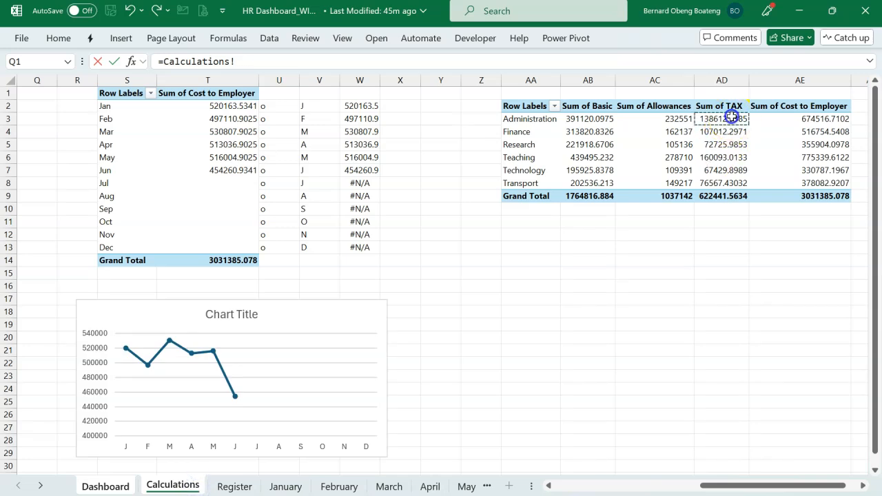
pyautogui.press('Return')
# Link Cost to Employer cell N21 to Calculations!AE3, and fill the formulas in F21:N21 down to row 26.
pyautogui.click(640, 307)
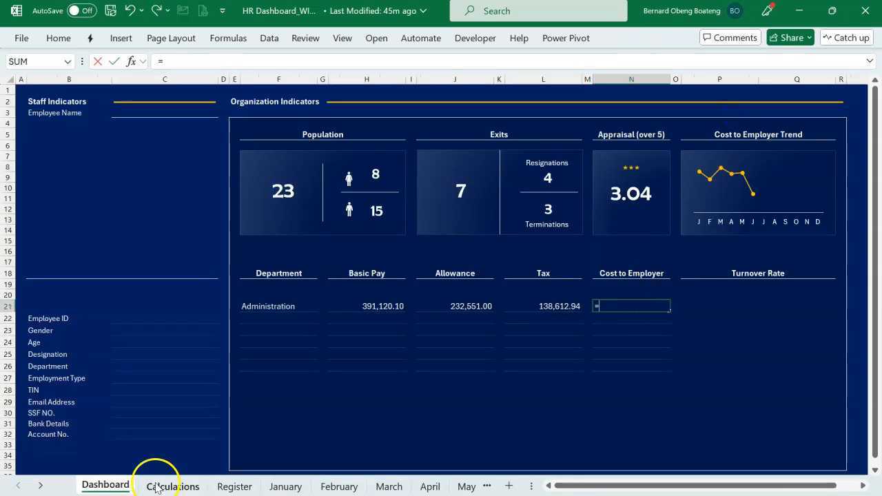
pyautogui.write('=')
pyautogui.click(157, 488)
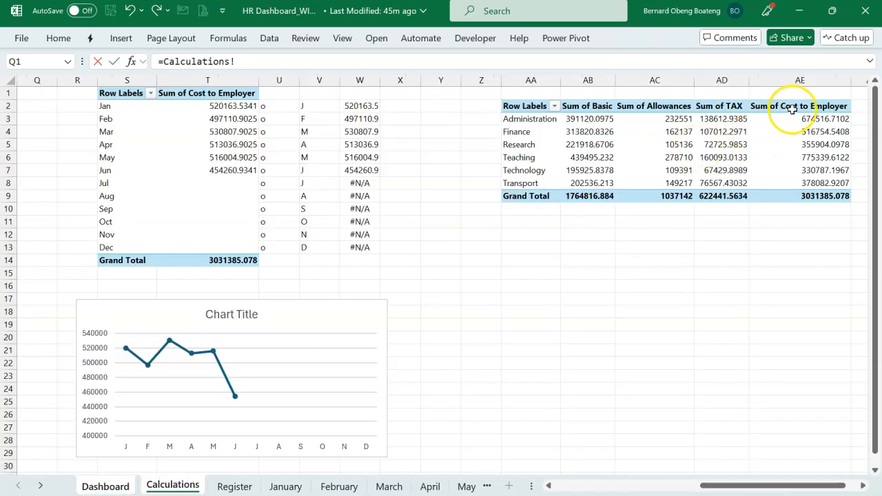
pyautogui.click(791, 119)
pyautogui.press('Return')
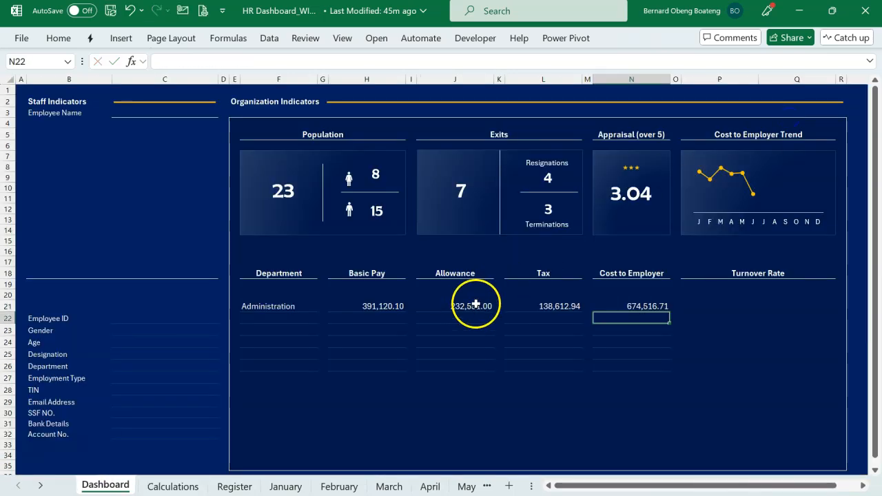
pyautogui.moveTo(291, 307); pyautogui.dragTo(632, 359)
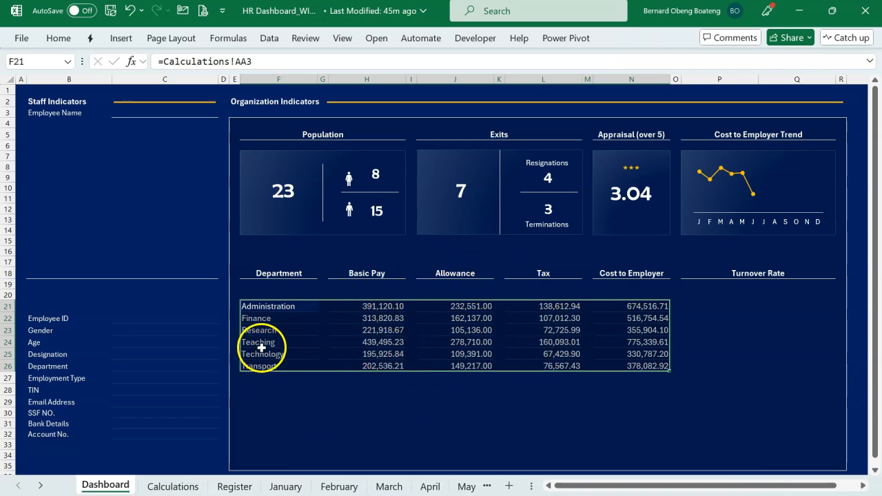
pyautogui.click(706, 302)
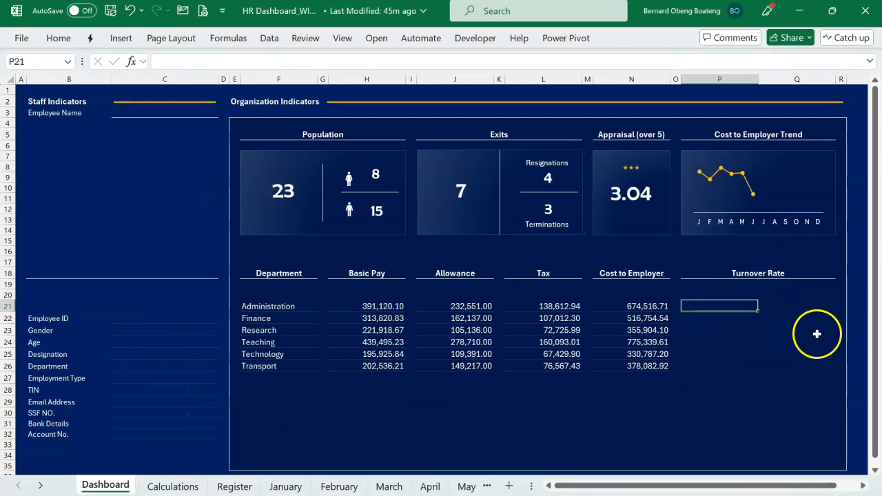
# Insert a doughnut chart from the two turnover percentages in D9:D10 of the Calculations sheet.
pyautogui.click(172, 486)
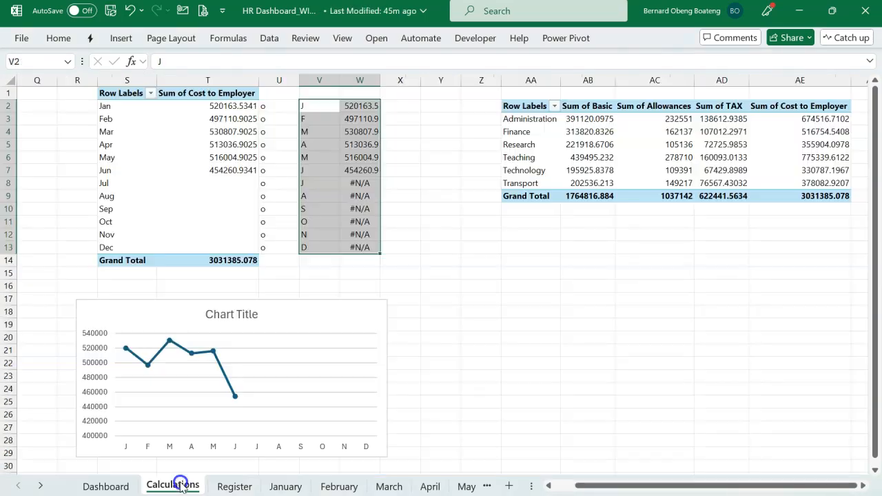
pyautogui.hscroll(-8, 292, 306)
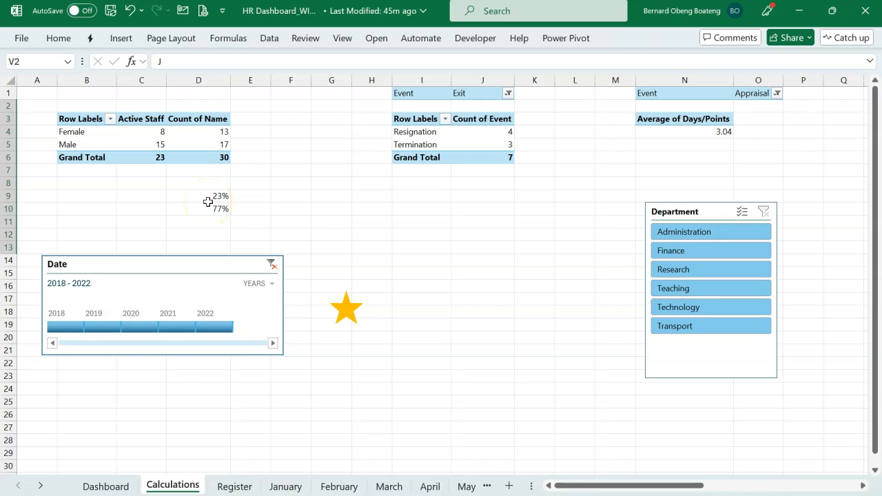
pyautogui.moveTo(203, 196); pyautogui.dragTo(203, 202)
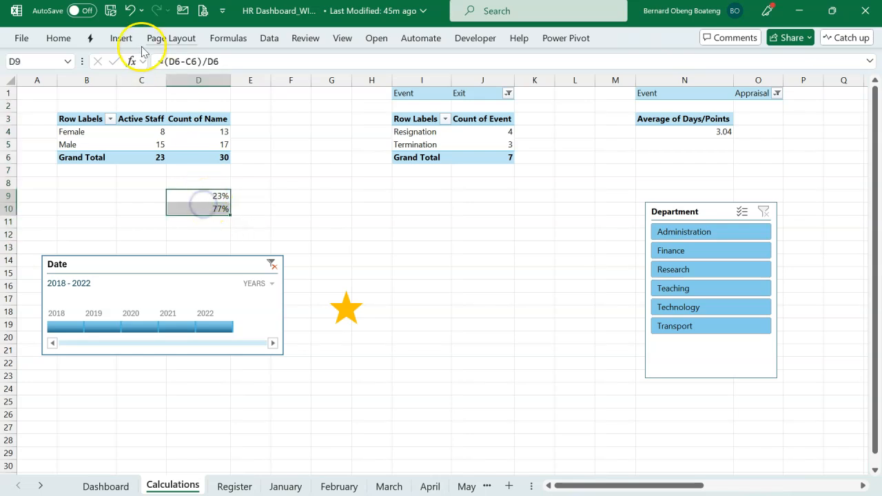
pyautogui.click(121, 37)
pyautogui.click(336, 95)
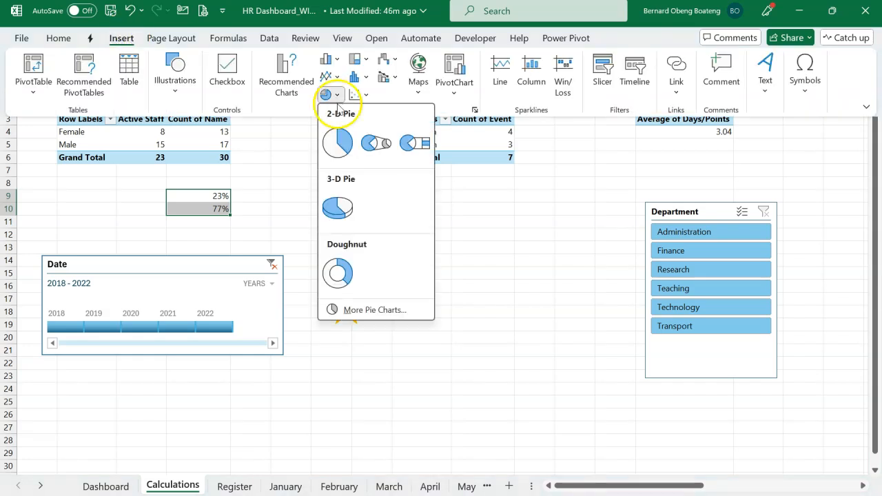
pyautogui.click(337, 271)
# Delete the doughnut chart's title and legend.
pyautogui.click(435, 197)
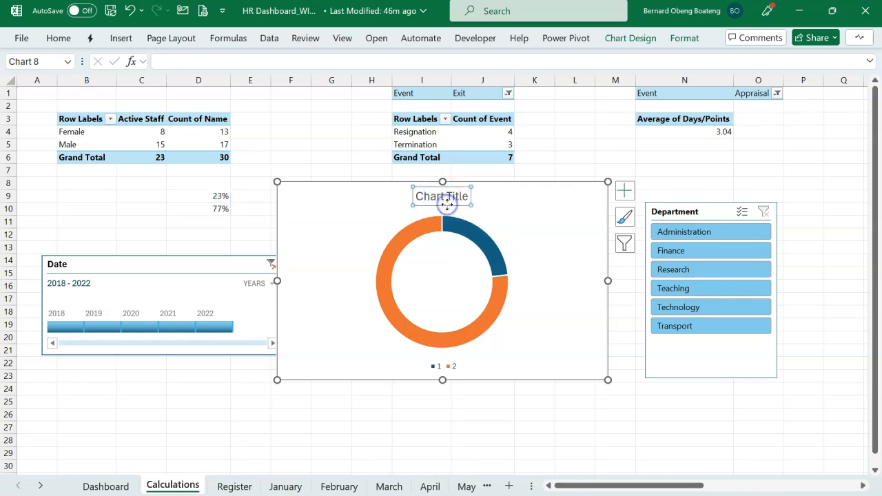
pyautogui.press('Delete')
pyautogui.click(445, 367)
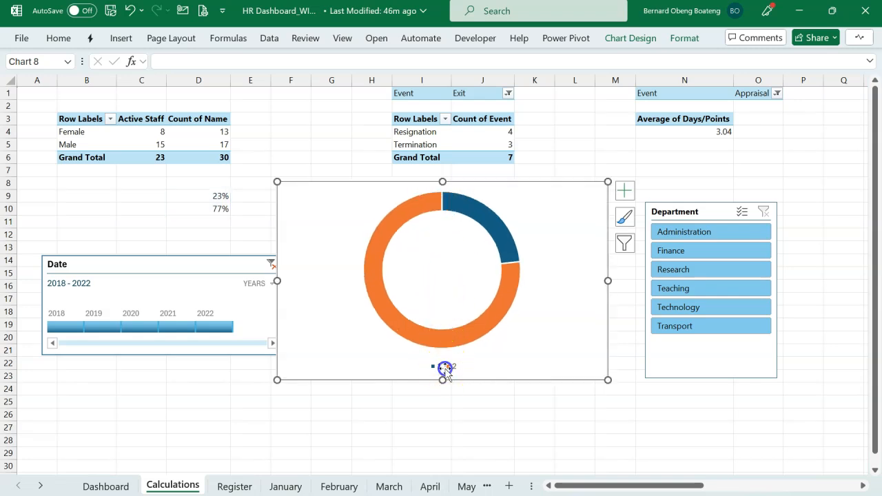
pyautogui.press('Delete')
pyautogui.click(436, 266)
pyautogui.click(375, 196)
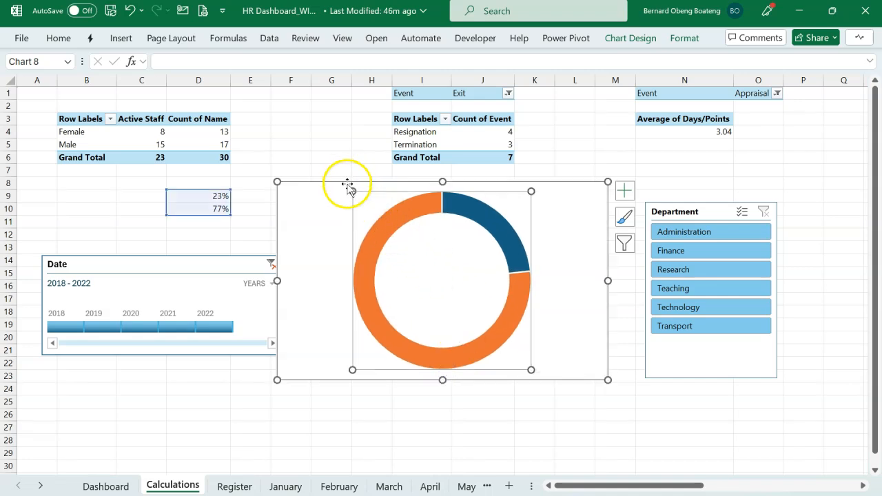
# Move the doughnut chart to the Dashboard and fit it beneath the Turnover Rate heading at about 2.21" by 1.87".
pyautogui.click(347, 184)
pyautogui.hotkey('ctrl', 'x')
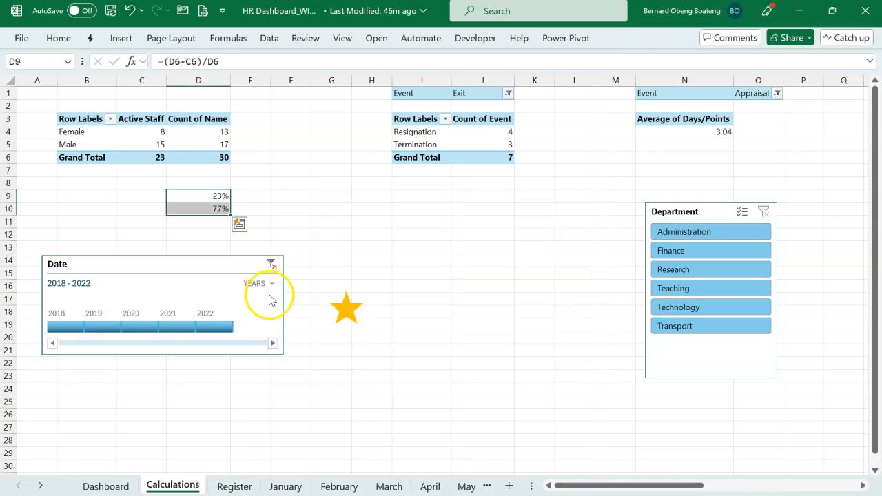
pyautogui.click(124, 487)
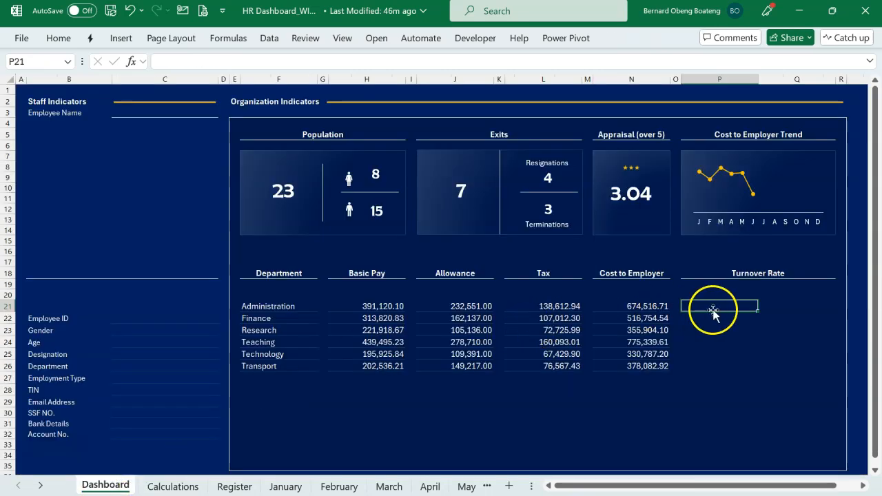
pyautogui.hotkey('ctrl', 'v')
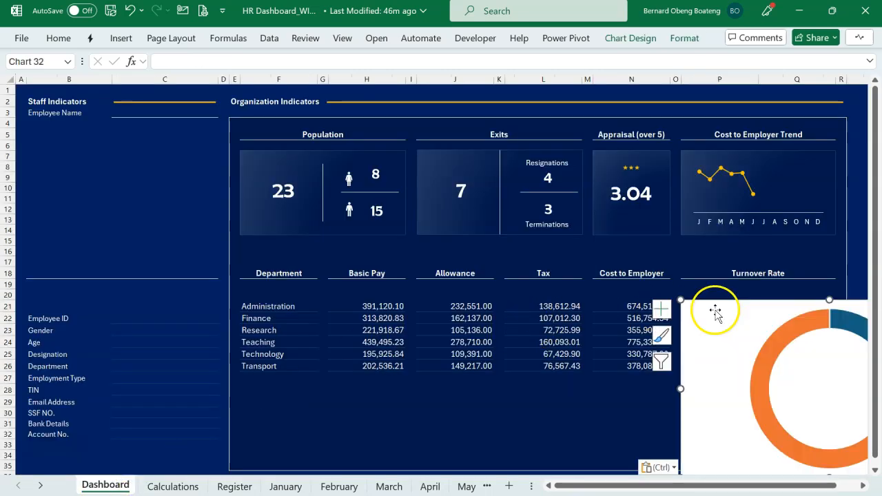
pyautogui.moveTo(704, 304); pyautogui.dragTo(671, 290)
pyautogui.moveTo(670, 415); pyautogui.dragTo(694, 401)
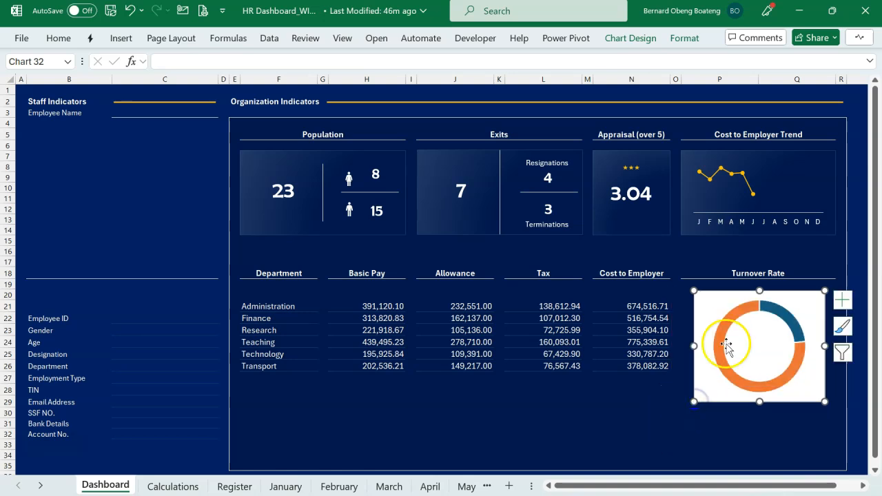
pyautogui.moveTo(720, 293); pyautogui.dragTo(717, 291)
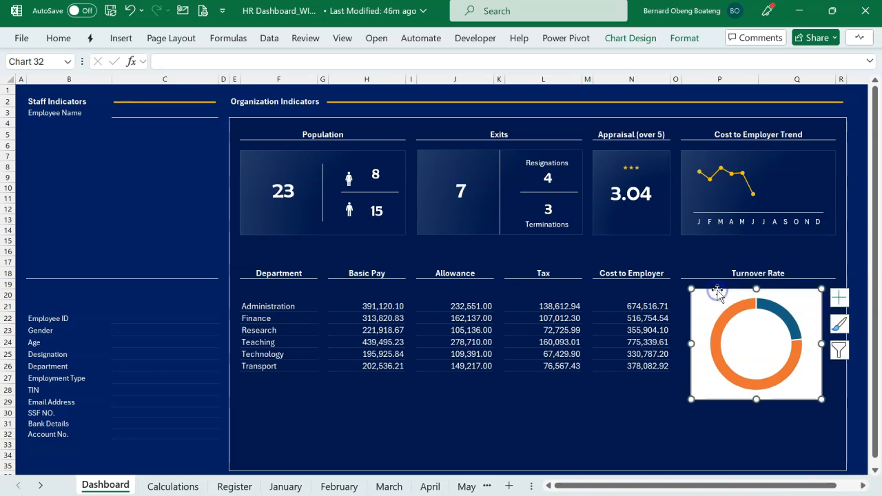
# Remove the turnover doughnut chart's background fill.
pyautogui.click(679, 38)
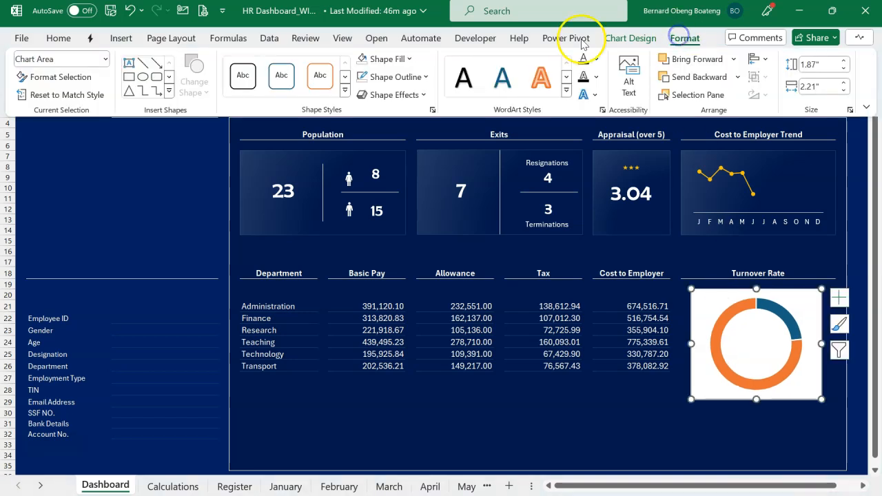
pyautogui.click(411, 59)
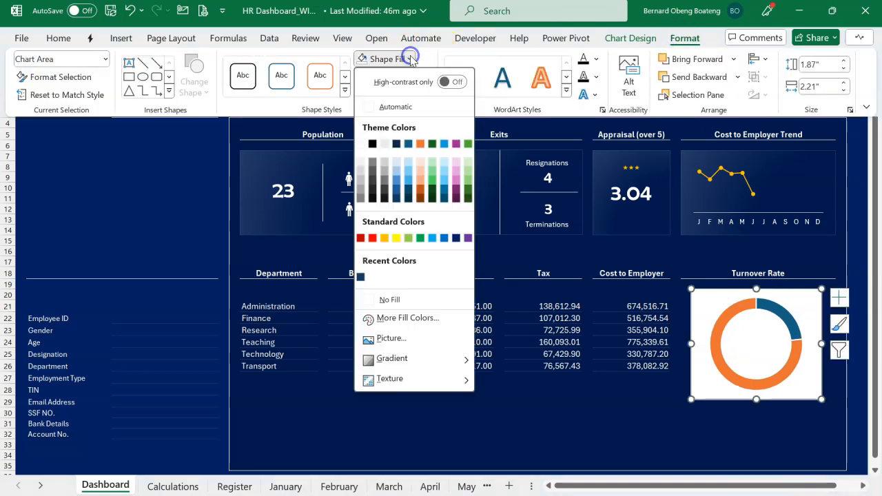
pyautogui.click(404, 302)
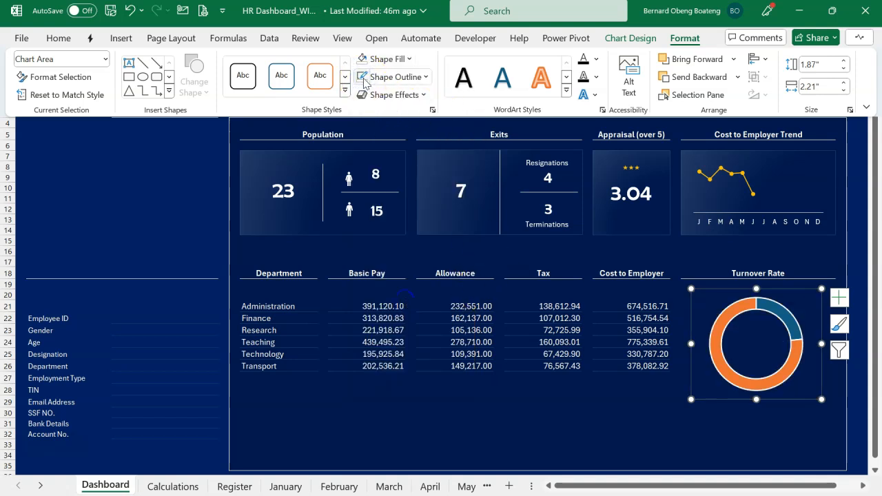
# Apply an outer bottom-right offset shadow to the turnover doughnut chart.
pyautogui.click(423, 95)
pyautogui.click(428, 149)
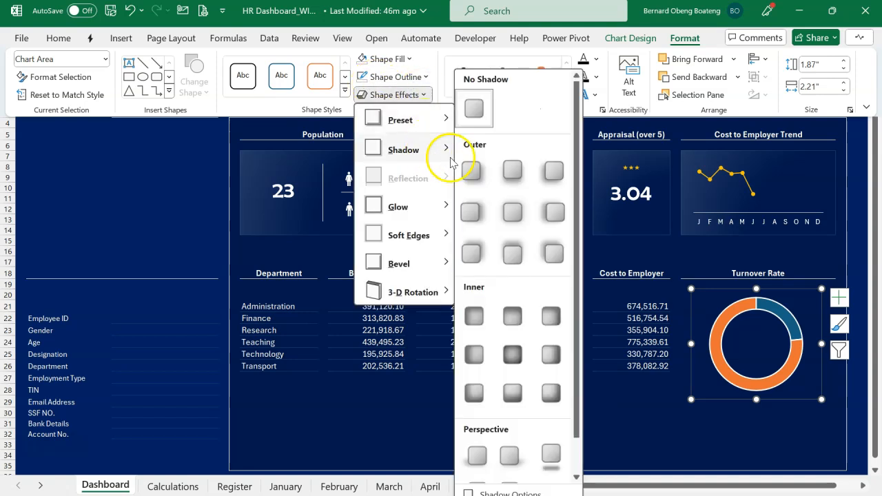
pyautogui.click(468, 173)
pyautogui.press('Escape')
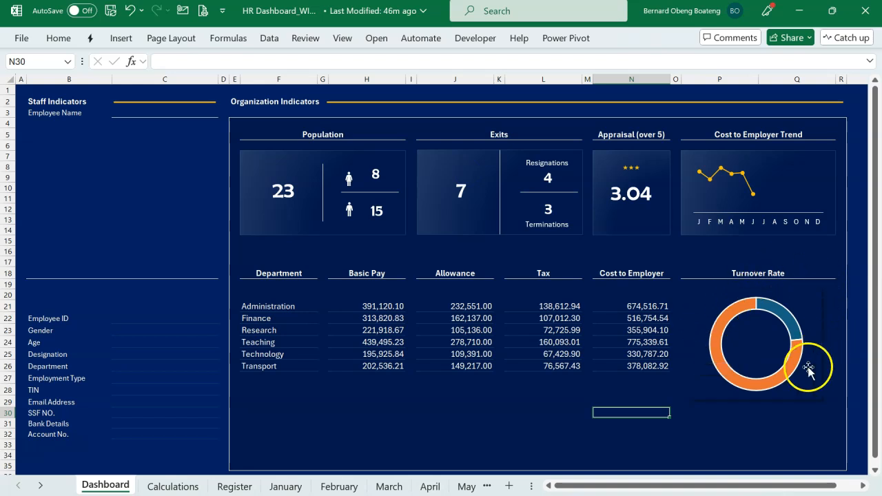
# Give the doughnut's smaller turnover slice a solid gold fill and no border line.
pyautogui.moveTo(733, 307)
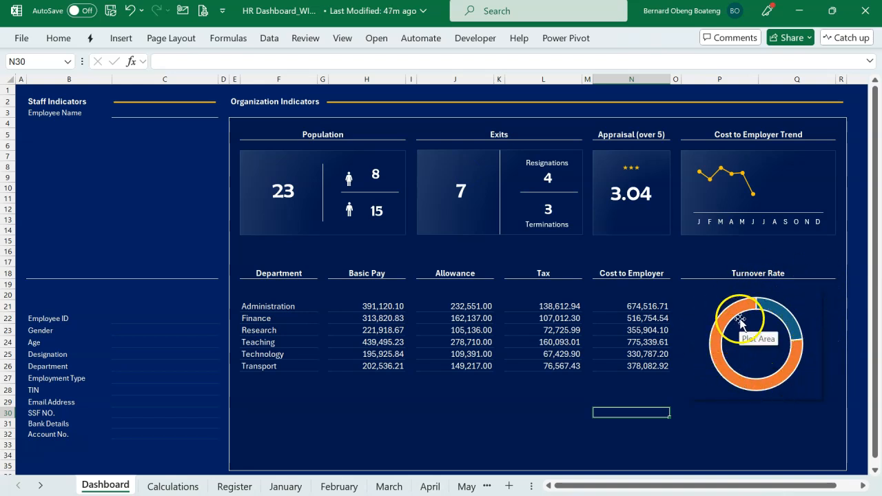
pyautogui.click(735, 311)
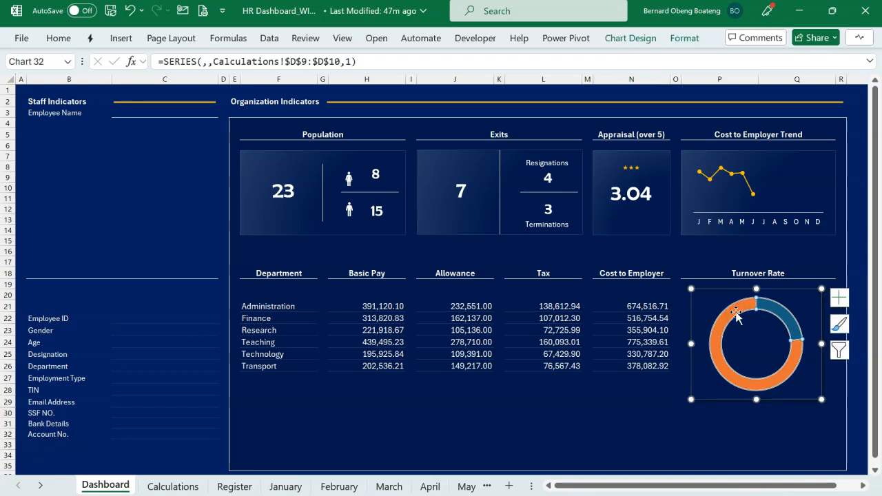
pyautogui.doubleClick(735, 314)
pyautogui.click(709, 147)
pyautogui.moveTo(517, 485); pyautogui.dragTo(588, 485)
pyautogui.click(548, 325)
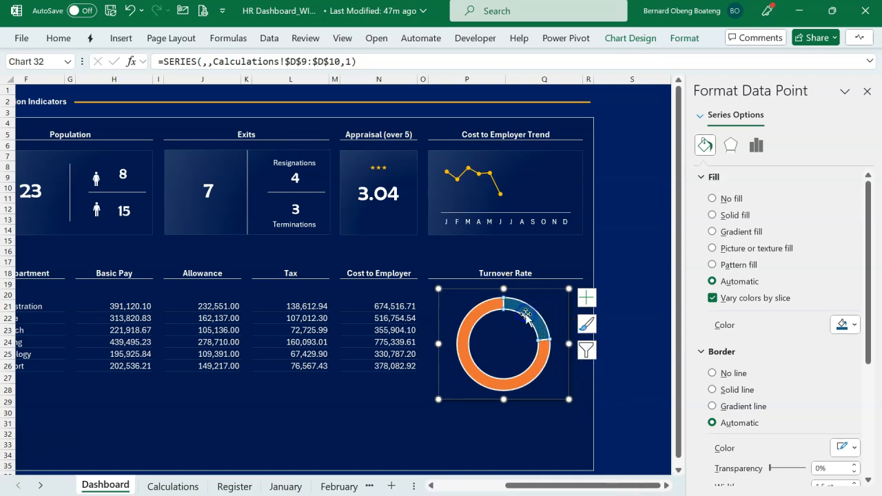
pyautogui.click(714, 215)
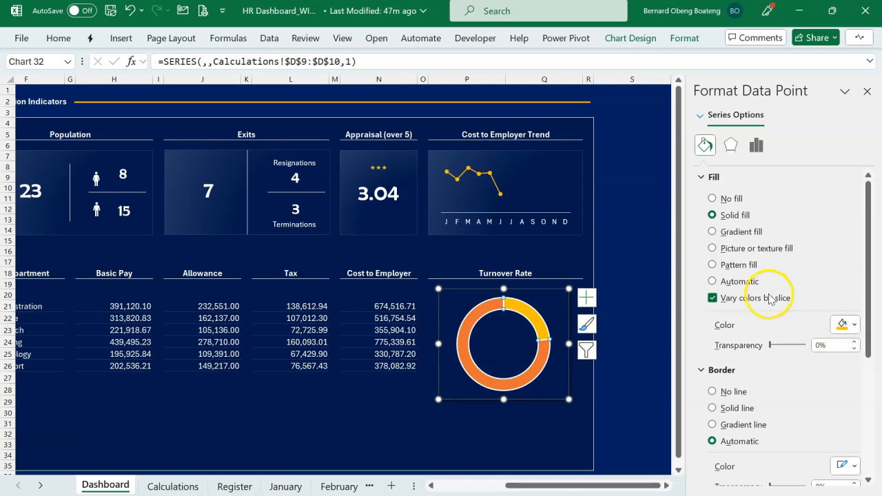
pyautogui.click(727, 393)
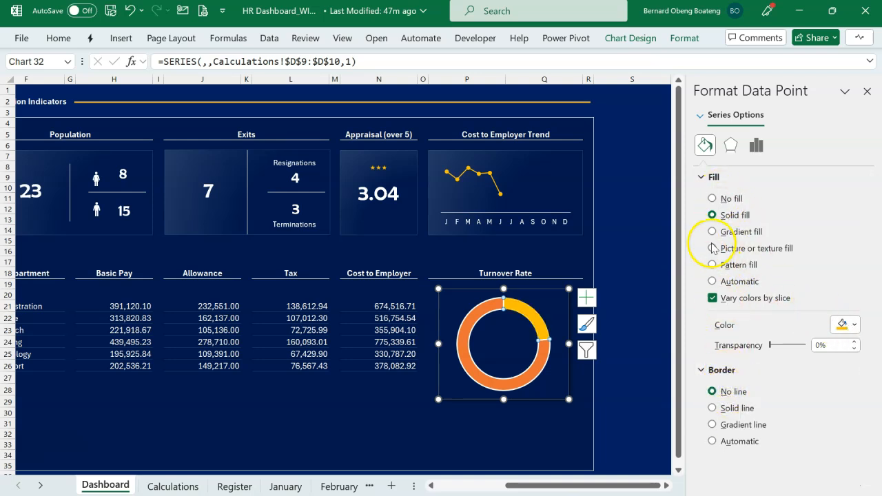
# Give the doughnut's larger remaining slice a solid off-white fill and no border line.
pyautogui.click(542, 359)
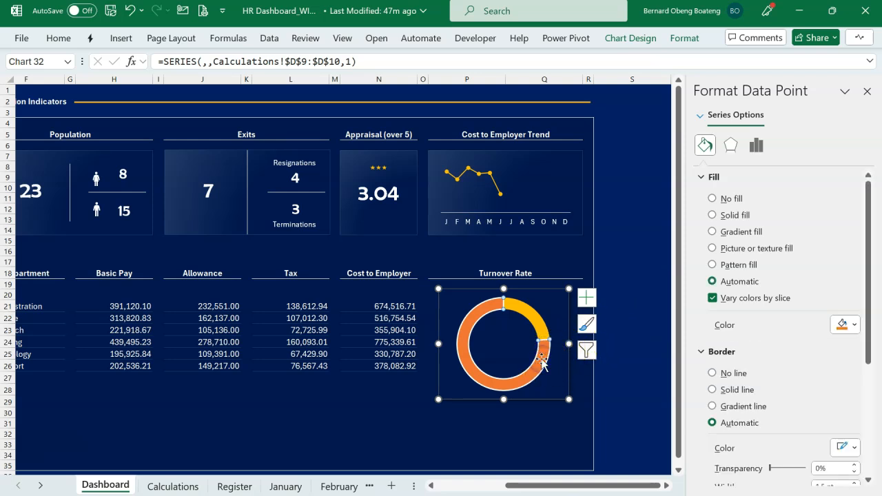
pyautogui.click(721, 218)
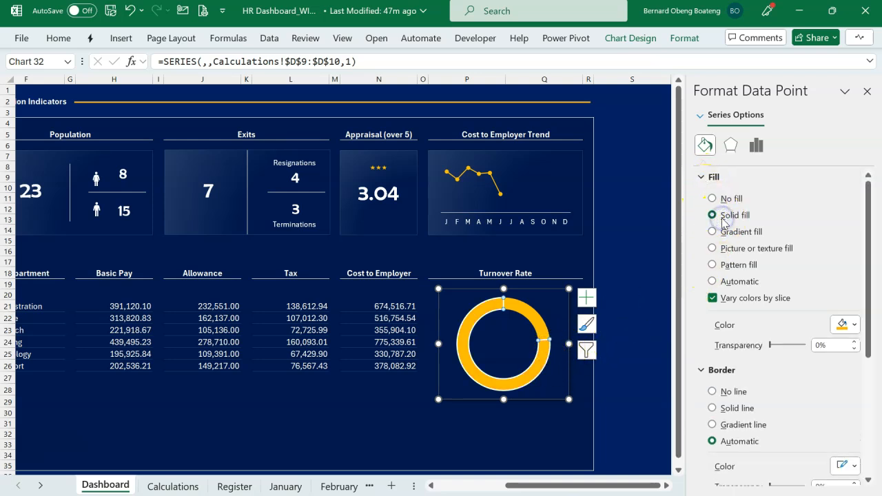
pyautogui.click(853, 325)
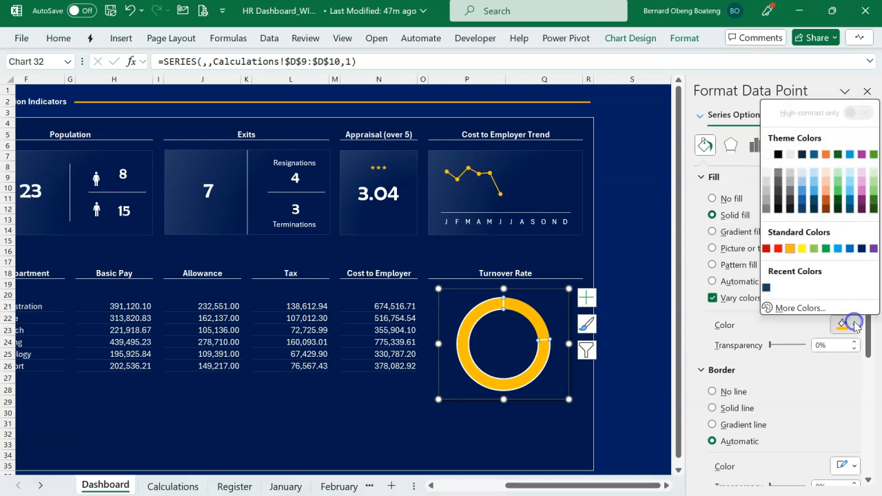
pyautogui.click(770, 177)
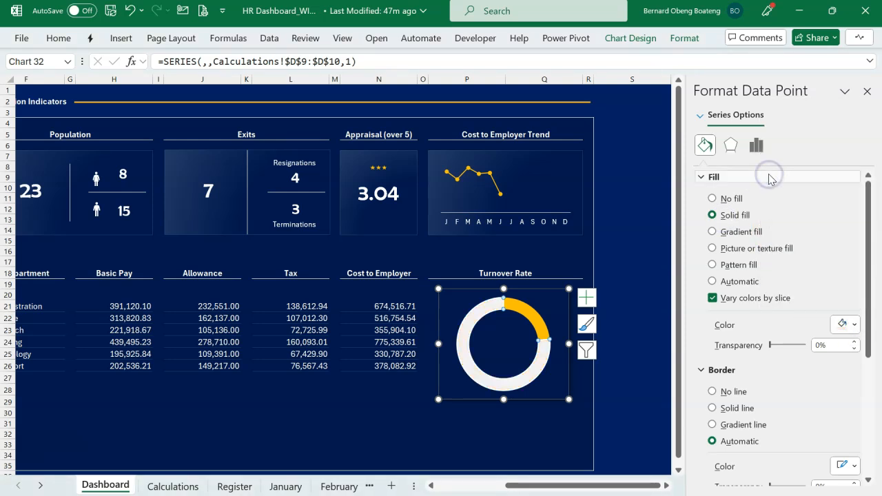
pyautogui.click(736, 393)
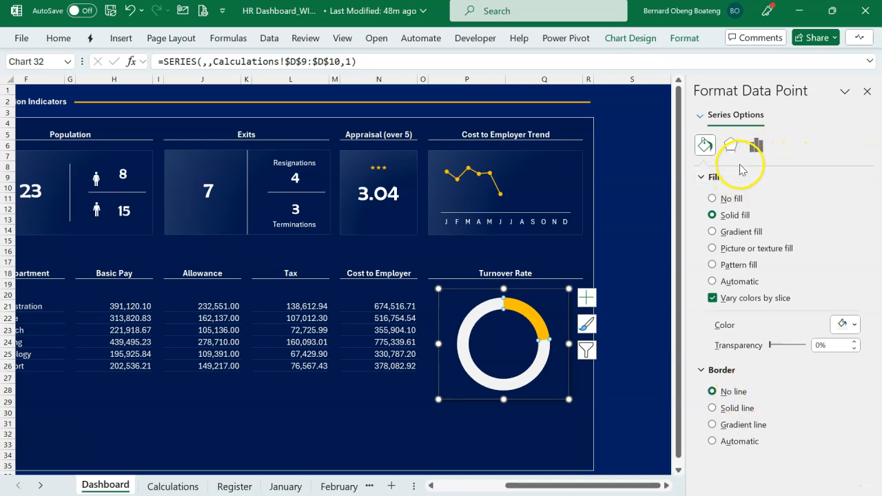
# Thin the turnover ring by setting the doughnut hole size to 85%, and close the formatting options.
pyautogui.click(756, 144)
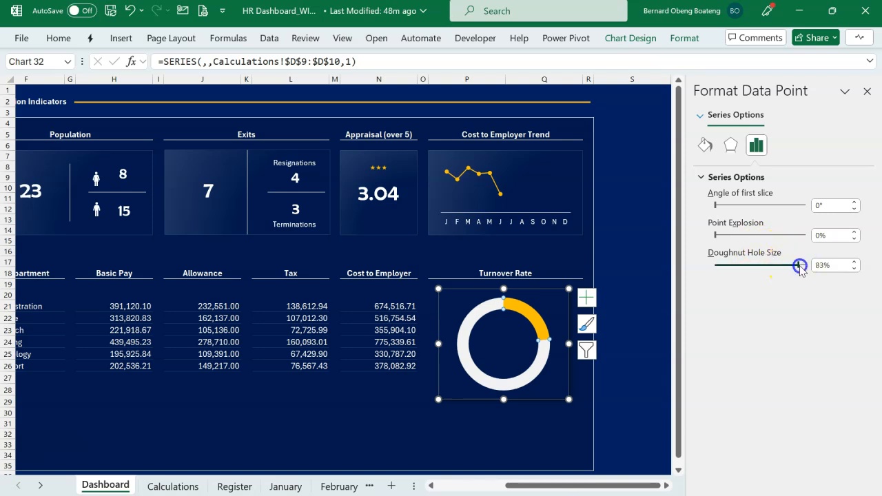
pyautogui.moveTo(800, 266); pyautogui.dragTo(799, 265)
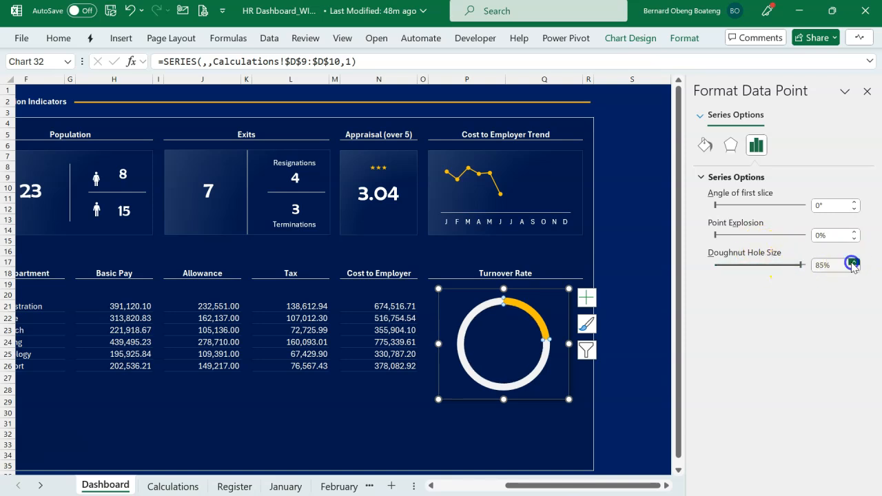
pyautogui.click(867, 91)
pyautogui.press('Escape')
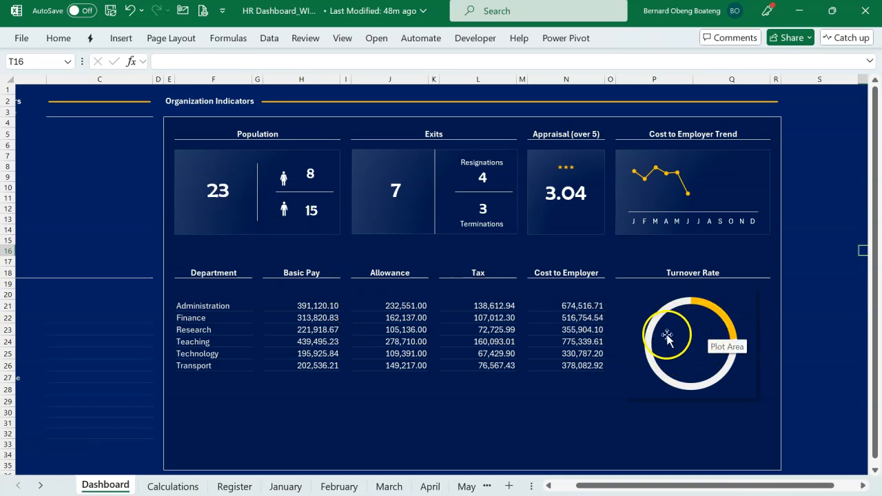
# Place a text box about 0.76" wide by 0.45" high in the centre of the turnover doughnut.
pyautogui.click(122, 38)
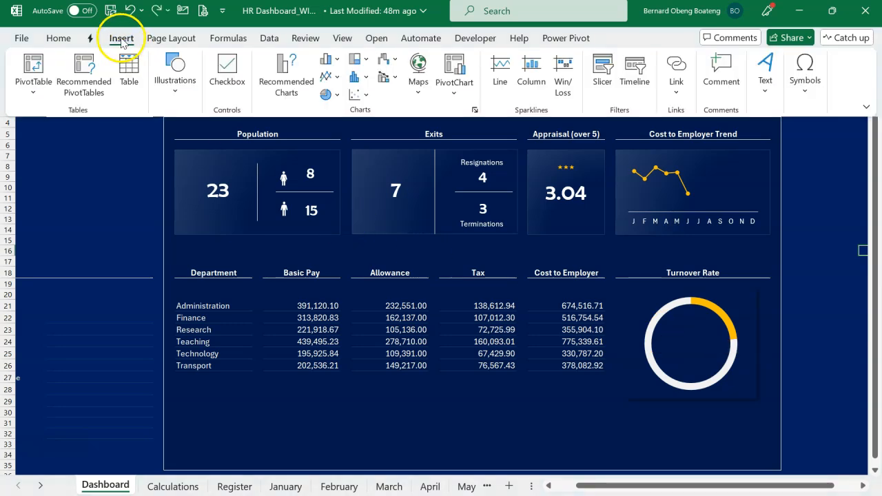
pyautogui.click(763, 73)
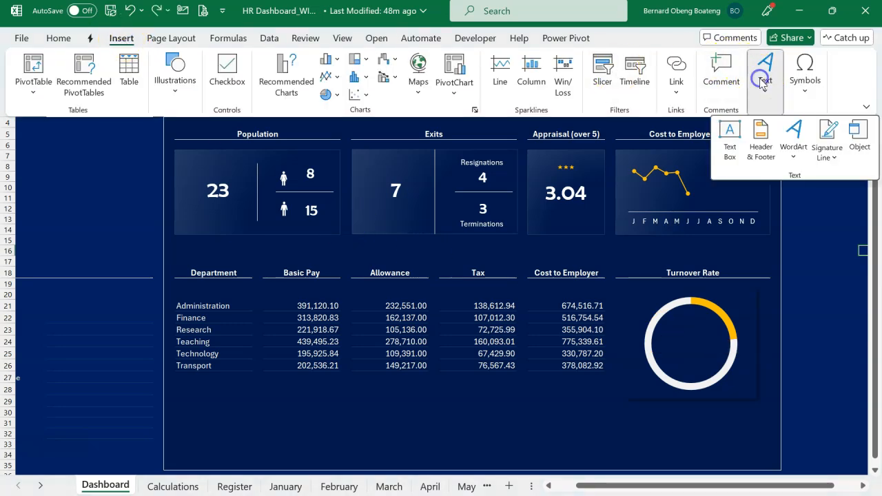
pyautogui.click(730, 147)
pyautogui.click(669, 313)
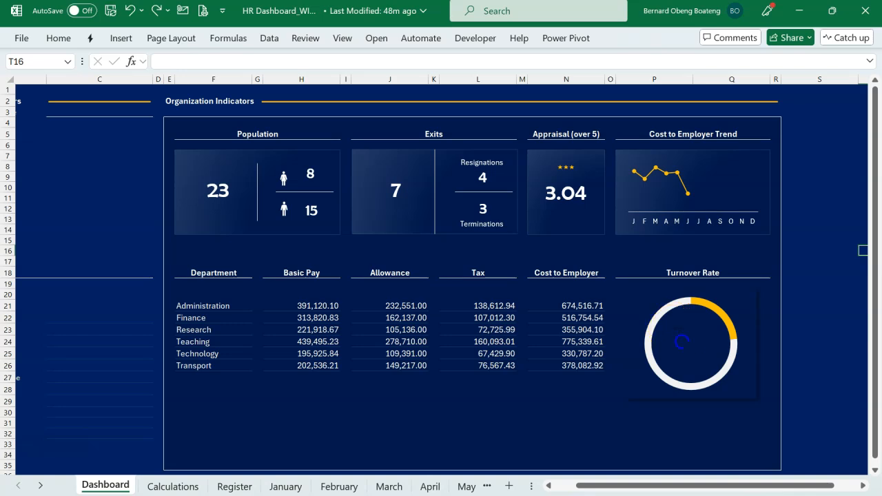
pyautogui.moveTo(672, 329); pyautogui.dragTo(696, 329)
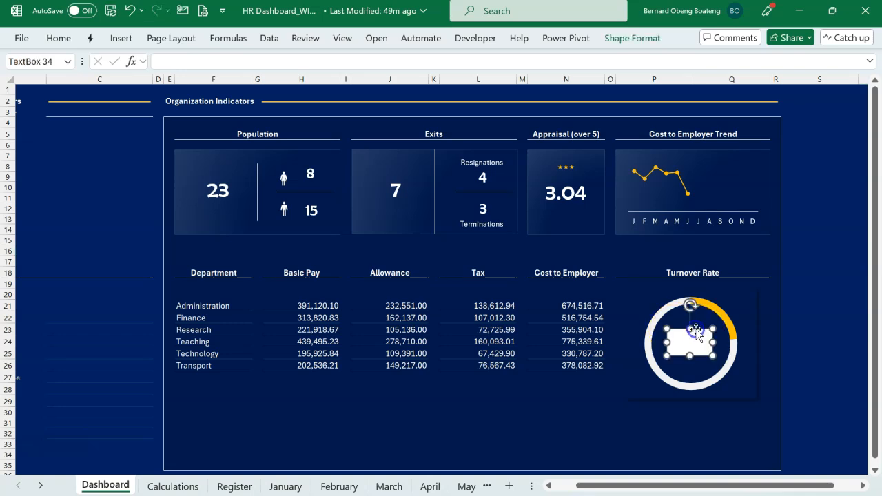
# Link the text box inside the doughnut to the turnover percentage with the formula =Calculations!D9.
pyautogui.click(473, 61)
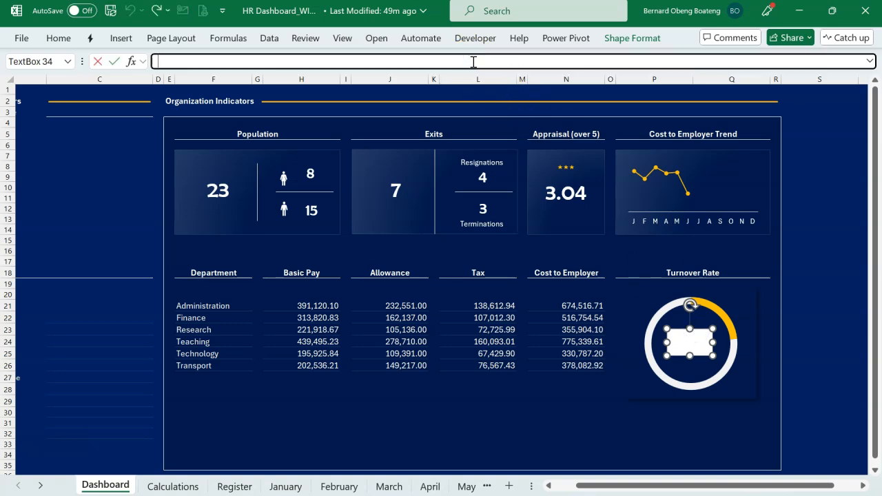
pyautogui.write('=')
pyautogui.click(173, 486)
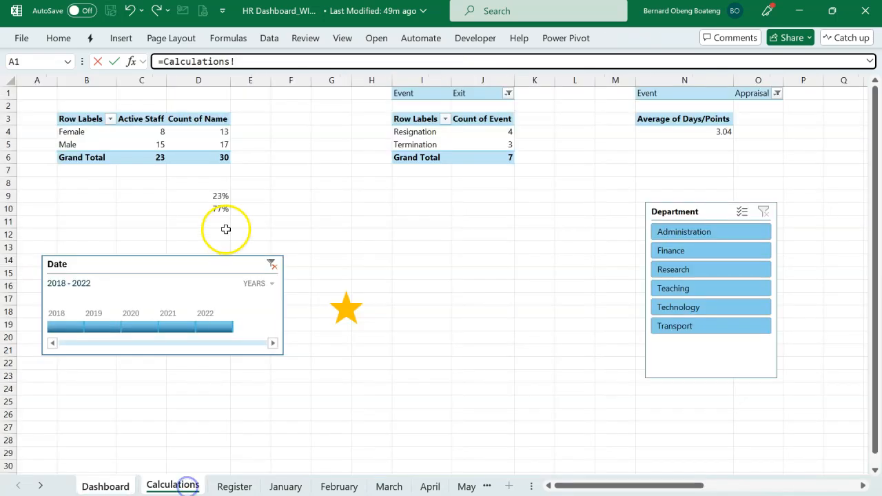
pyautogui.click(218, 200)
pyautogui.press('Return')
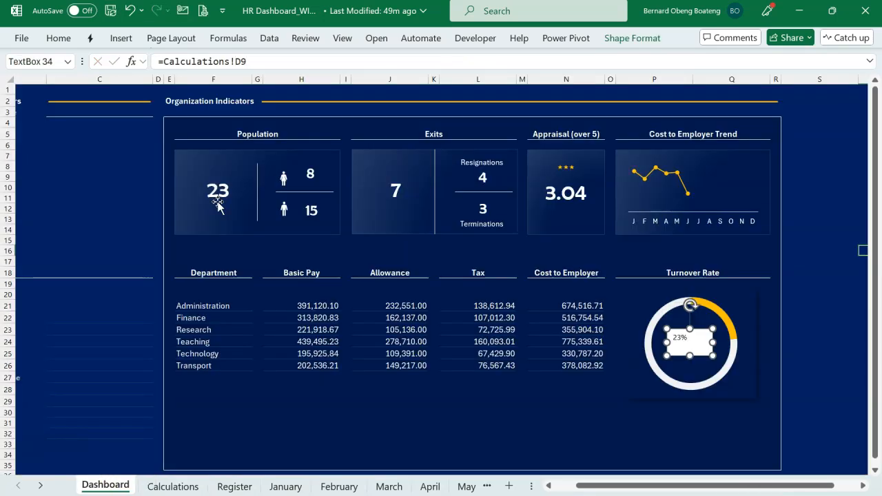
# Centre the linked percentage both ways within its text box and remove the box's fill and outline.
pyautogui.click(60, 39)
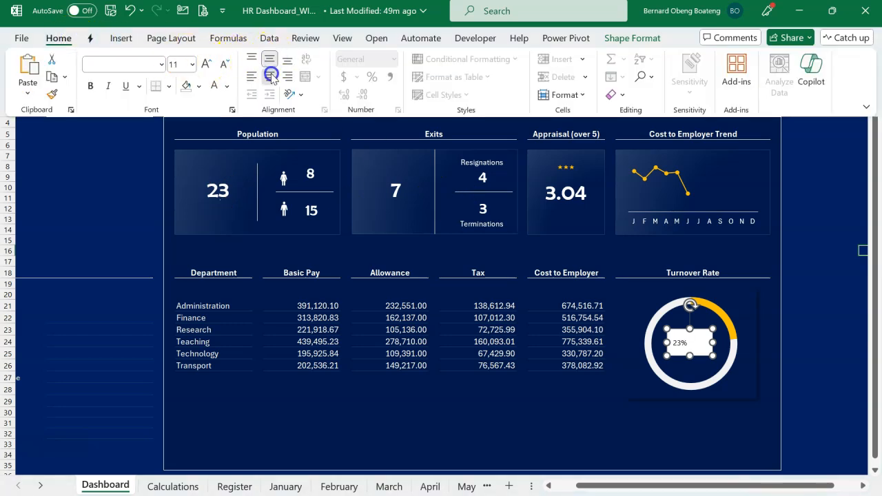
pyautogui.click(623, 39)
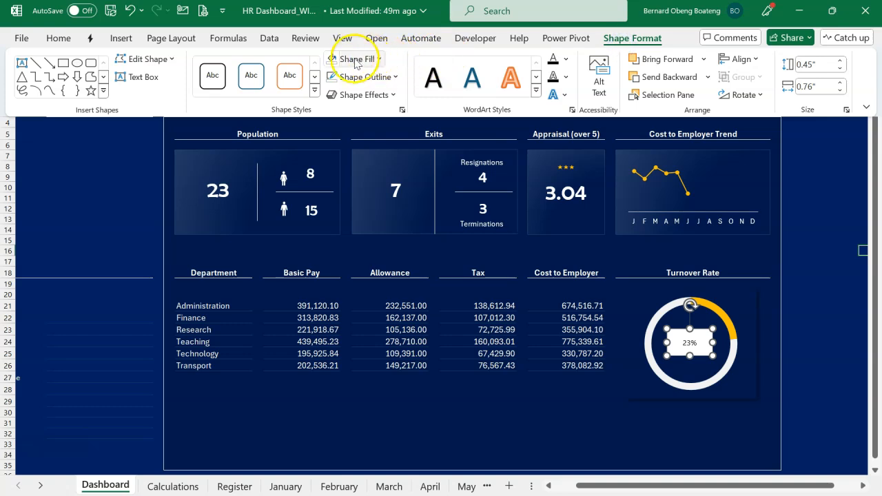
pyautogui.click(333, 61)
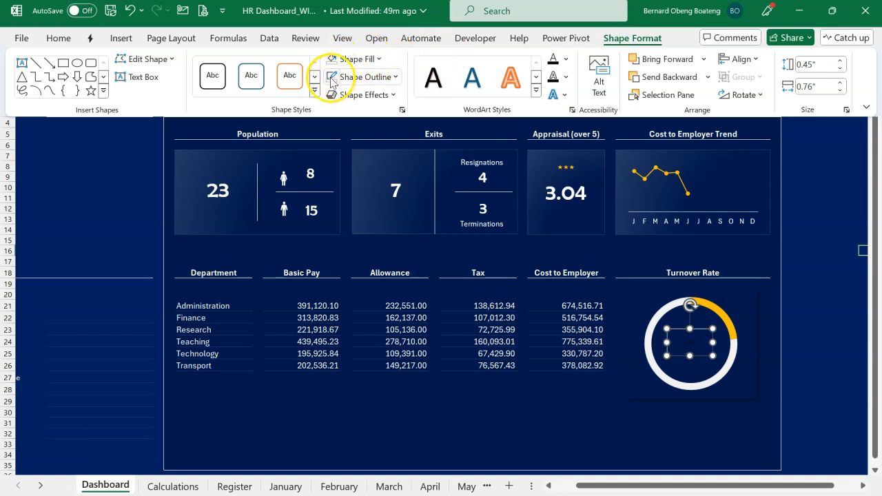
# Format the percentage label as white Berlin Sans FB text at size 20.
pyautogui.click(68, 38)
pyautogui.click(215, 88)
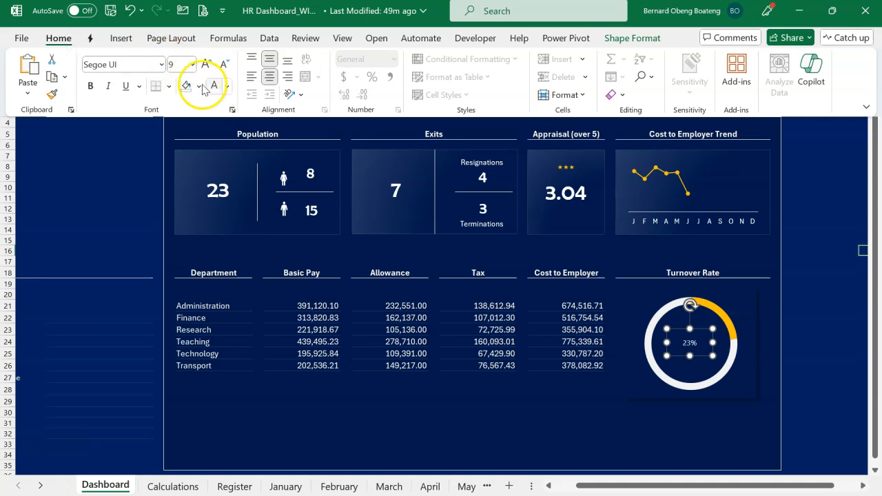
pyautogui.click(145, 62)
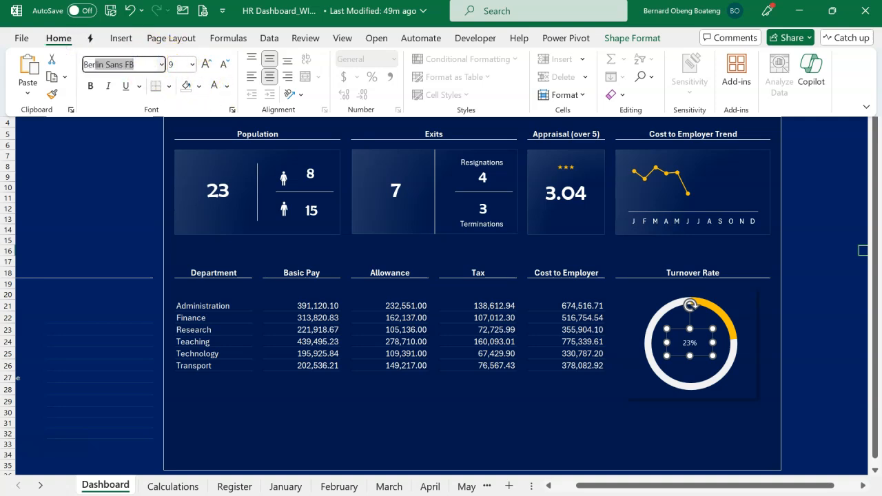
pyautogui.click(206, 66)
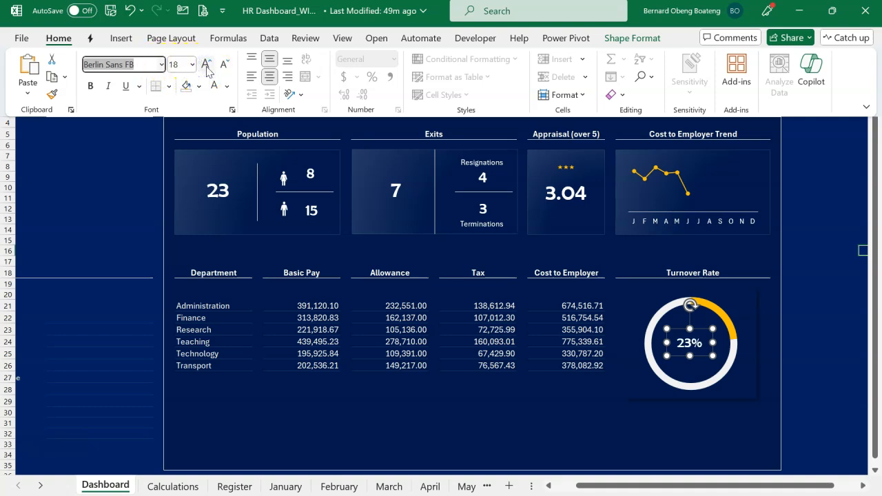
pyautogui.click(373, 381)
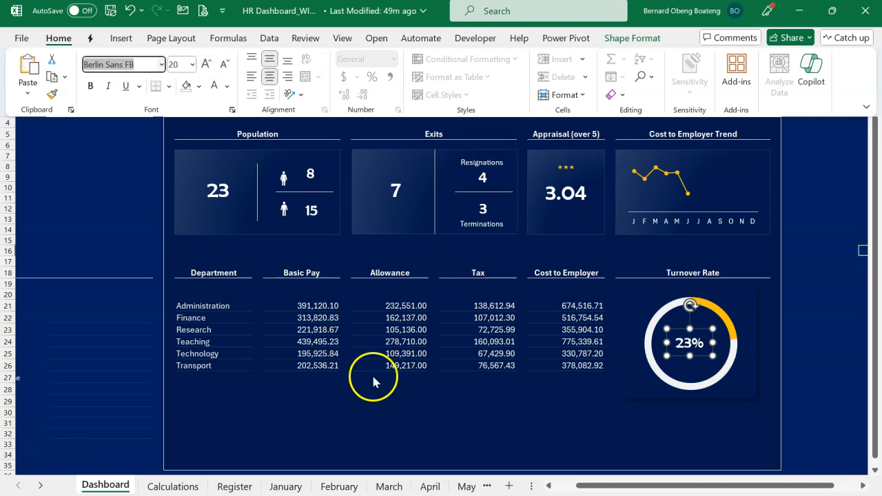
pyautogui.click(381, 413)
# Nudge the percentage label so it sits centred inside the doughnut ring.
pyautogui.click(679, 344)
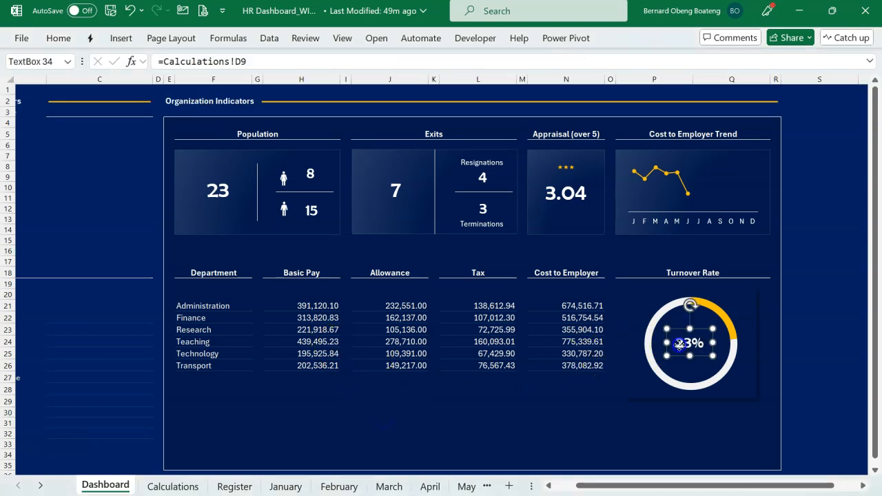
pyautogui.moveTo(679, 349); pyautogui.dragTo(683, 349)
pyautogui.click(596, 411)
pyautogui.hscroll(-2, 372, 366)
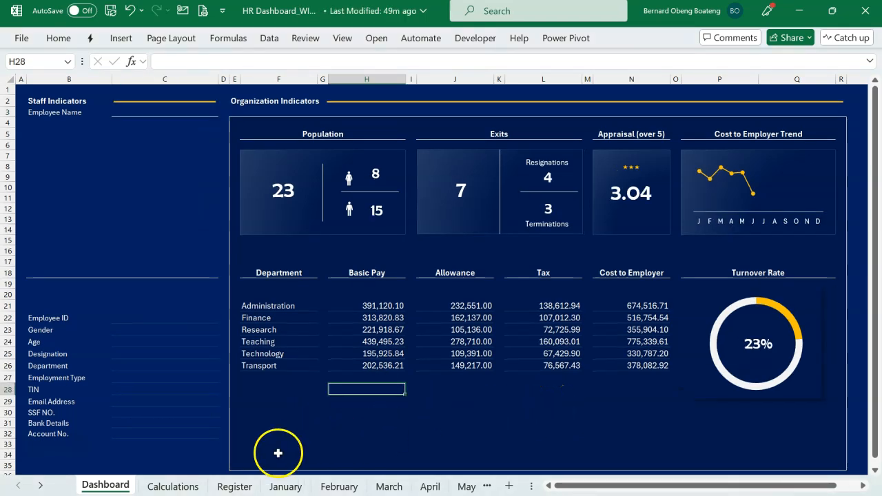
# Move the Date timeline and Department slicer from the Calculations sheet to cell F28 of the Dashboard, pasting everything including active content.
pyautogui.click(172, 486)
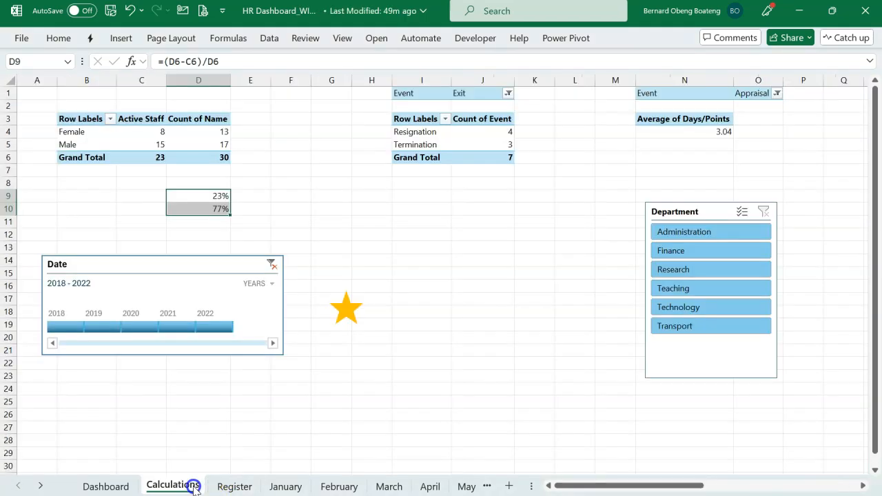
pyautogui.click(215, 269)
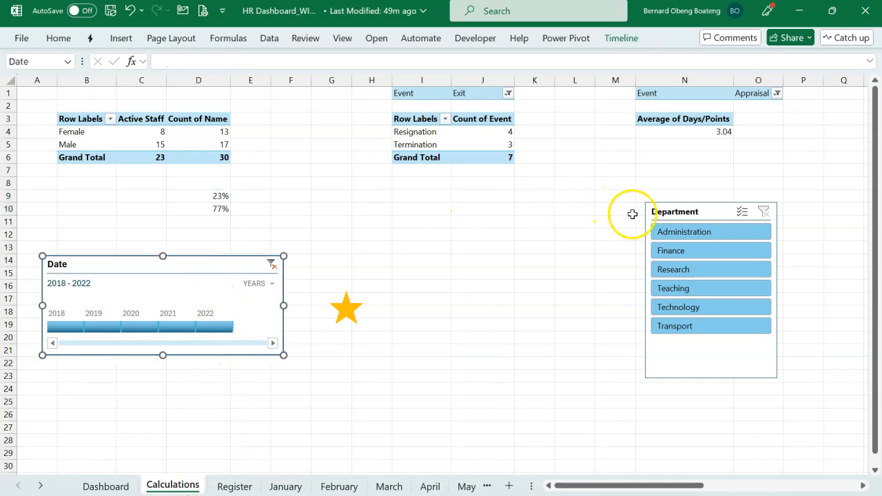
pyautogui.keyDown('ctrl'); pyautogui.click(665, 212); pyautogui.keyUp('ctrl')
pyautogui.press('Delete')
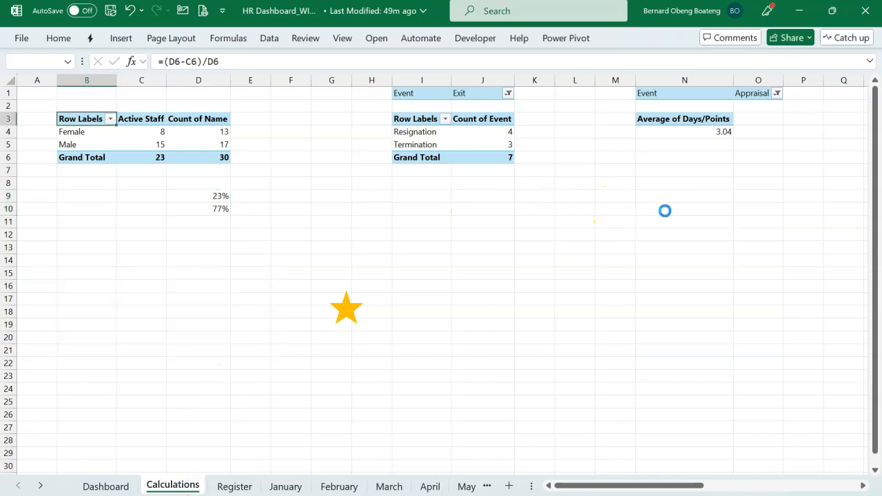
pyautogui.click(128, 487)
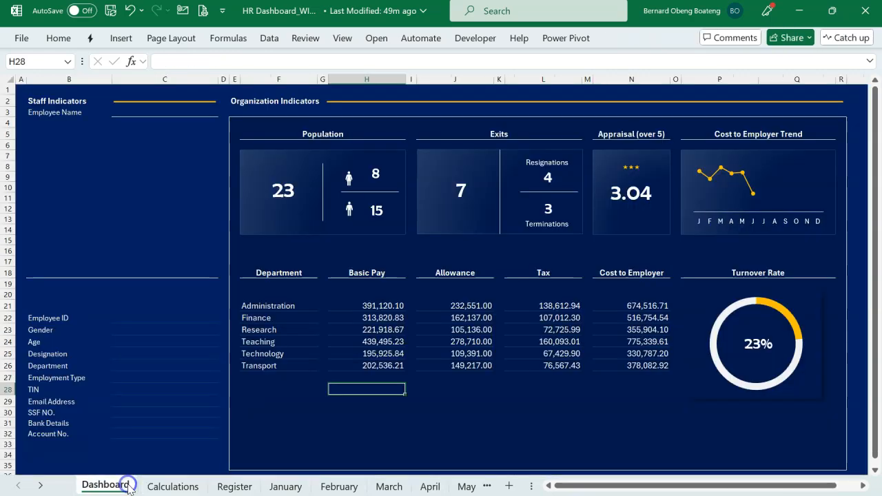
pyautogui.click(282, 386)
pyautogui.hotkey('ctrl', 'v')
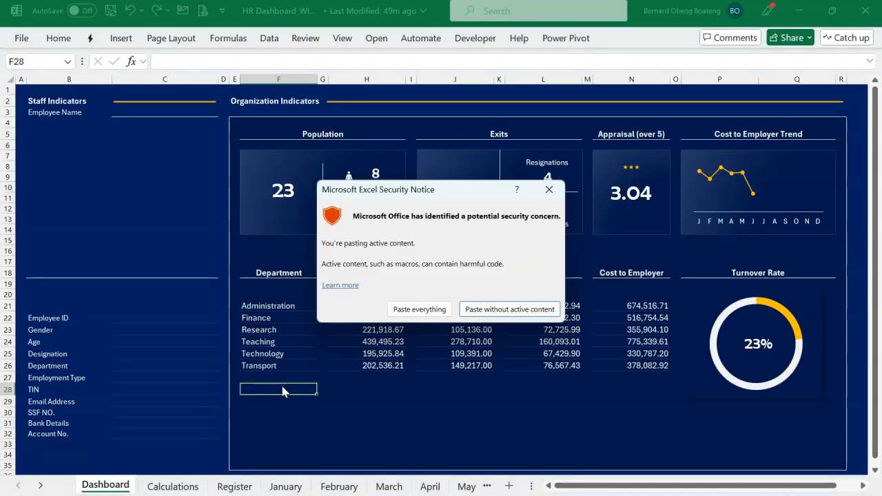
pyautogui.click(414, 309)
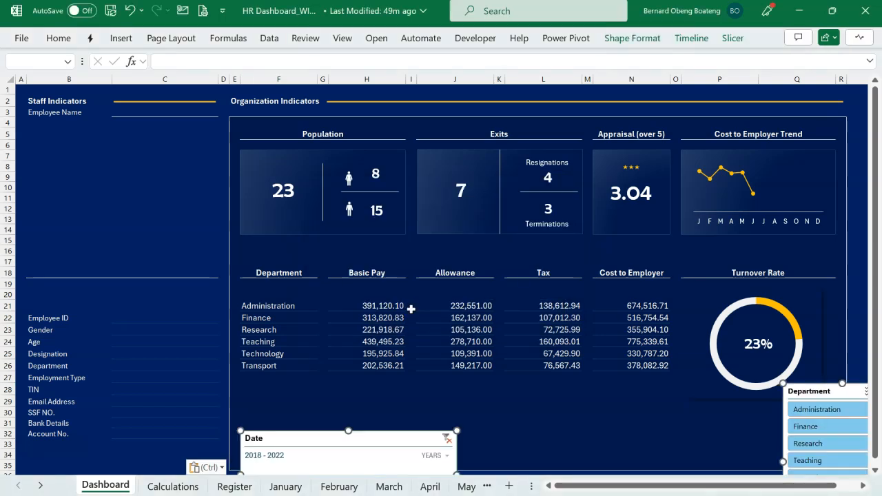
# Position the Date timeline directly beneath the department pay table, with the Department slicer beside it.
pyautogui.moveTo(414, 439); pyautogui.dragTo(412, 378)
pyautogui.moveTo(807, 391); pyautogui.dragTo(504, 395)
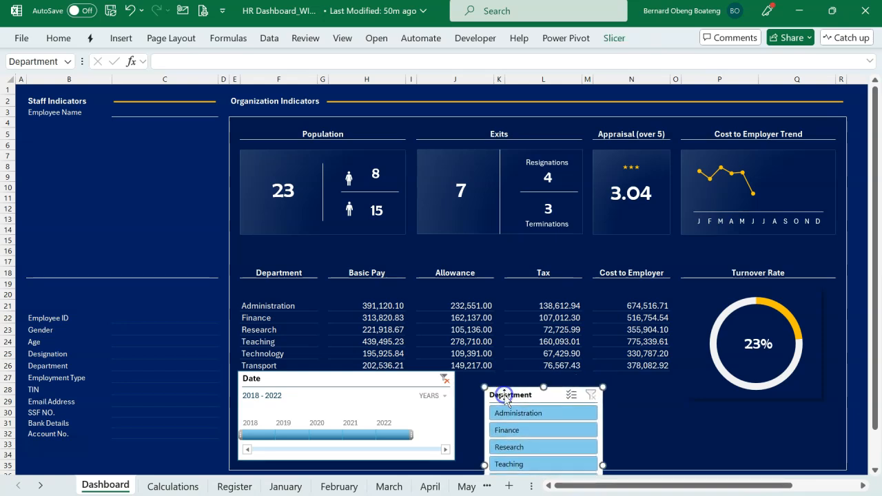
pyautogui.moveTo(504, 395); pyautogui.dragTo(503, 389)
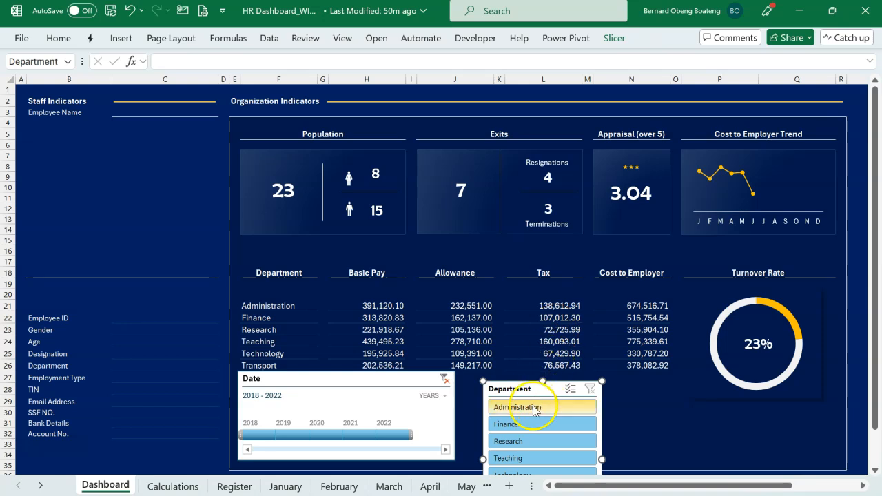
# Arrange the Department slicer's buttons in 6 columns.
pyautogui.click(614, 39)
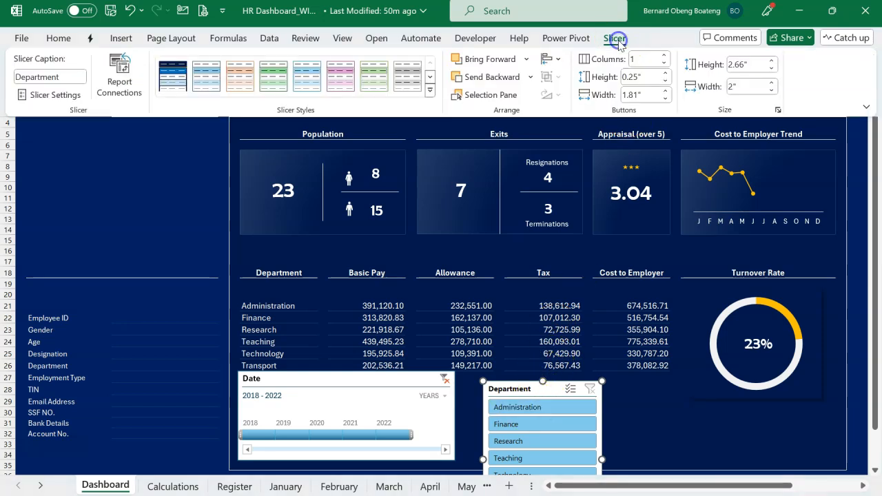
pyautogui.doubleClick(637, 59)
pyautogui.write('6')
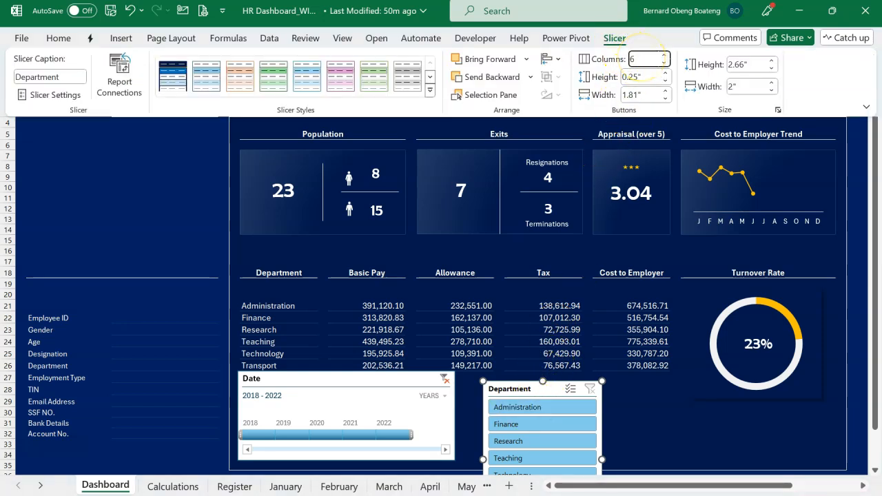
pyautogui.press('Return')
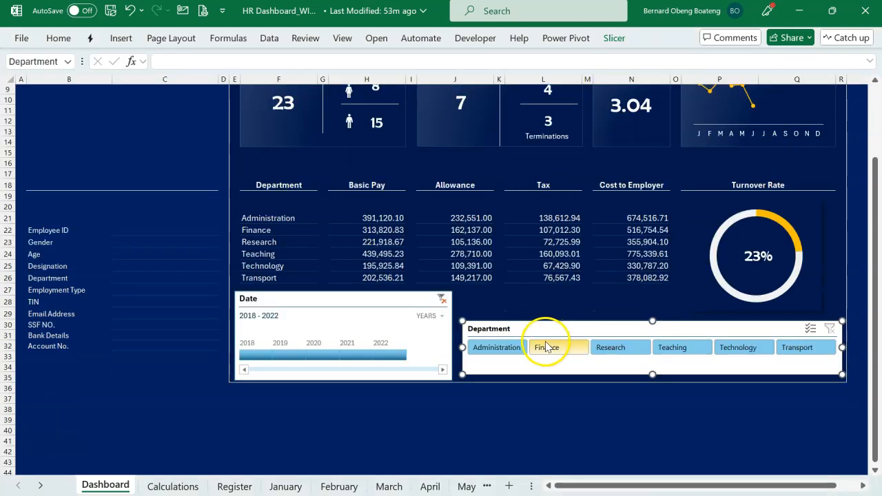
# Apply the dark blue slicer style, first in the style gallery, to the Department slicer.
pyautogui.click(381, 299)
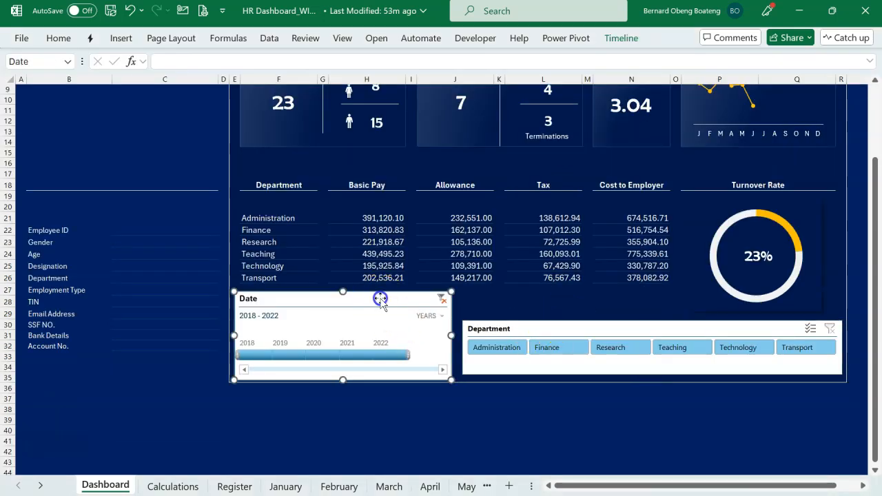
pyautogui.click(508, 328)
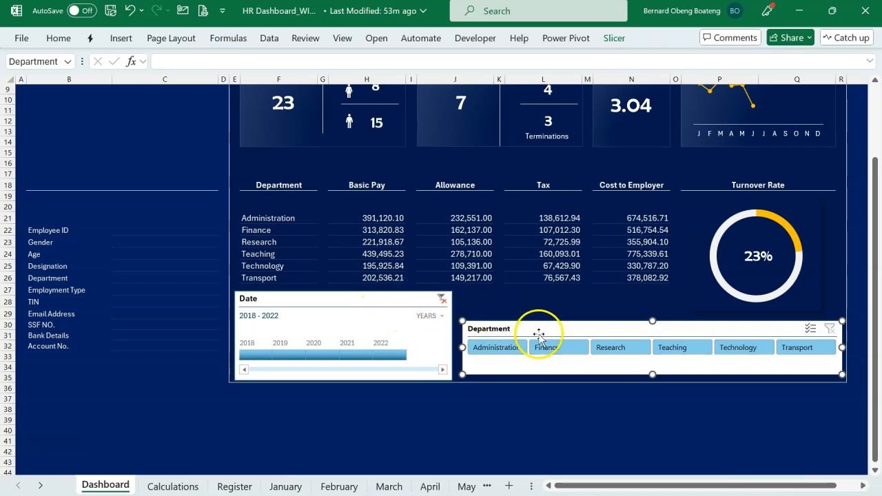
pyautogui.click(615, 39)
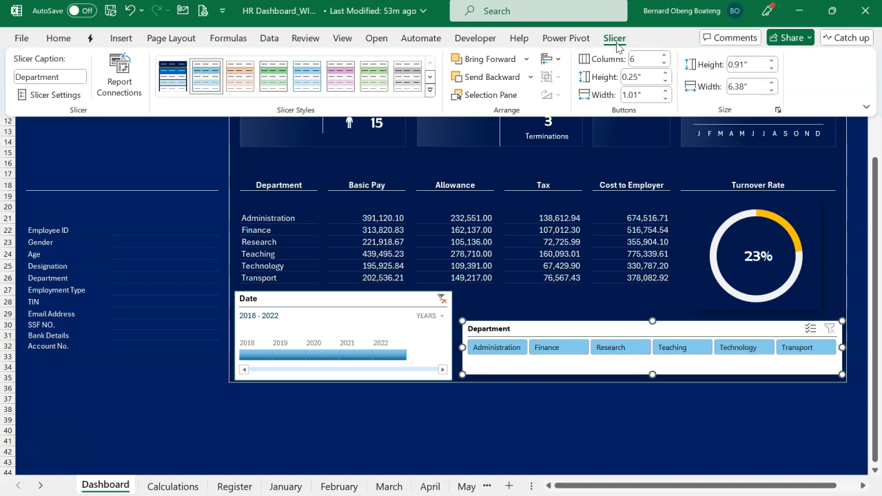
pyautogui.click(170, 83)
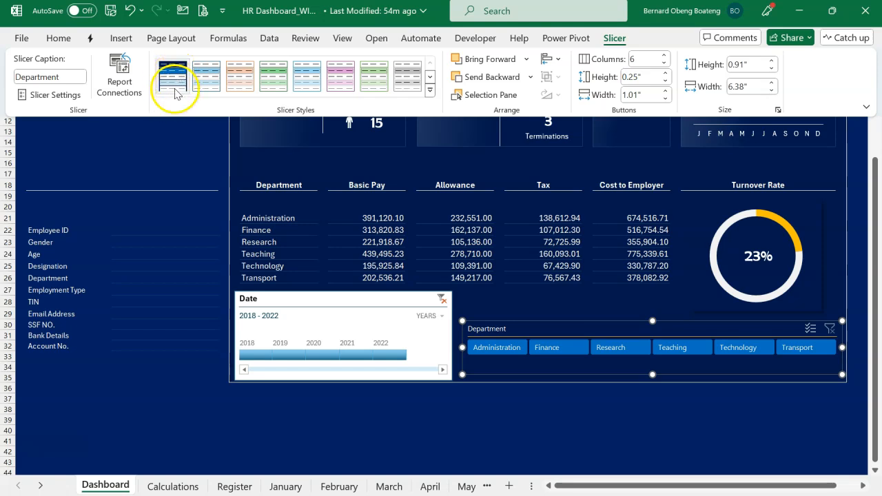
# Apply the dark blue timeline style to the Date timeline and hide its header.
pyautogui.click(299, 306)
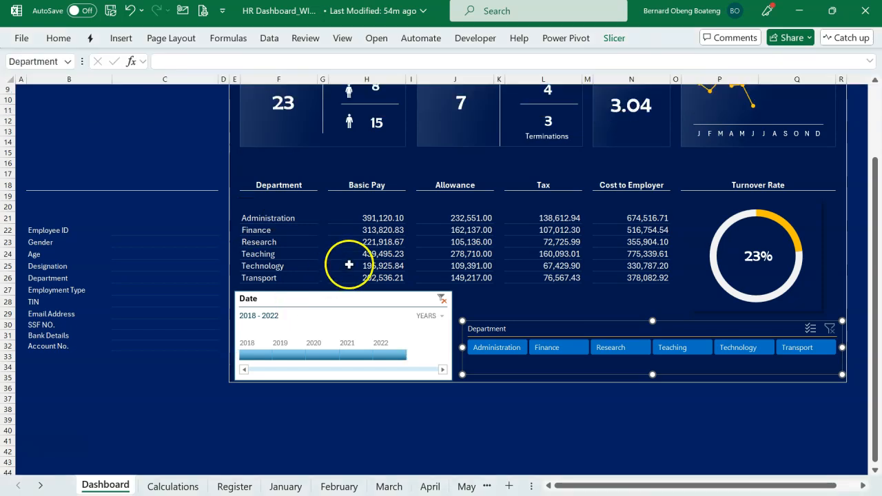
pyautogui.click(329, 307)
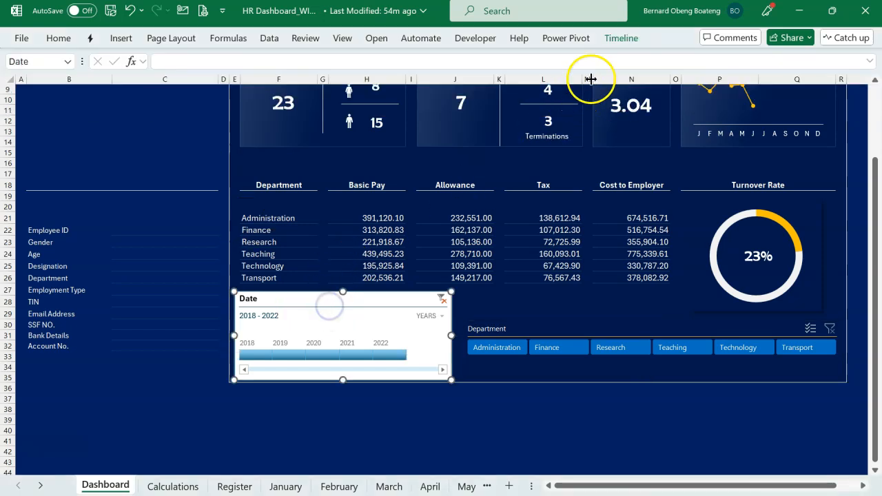
pyautogui.click(620, 38)
pyautogui.click(190, 81)
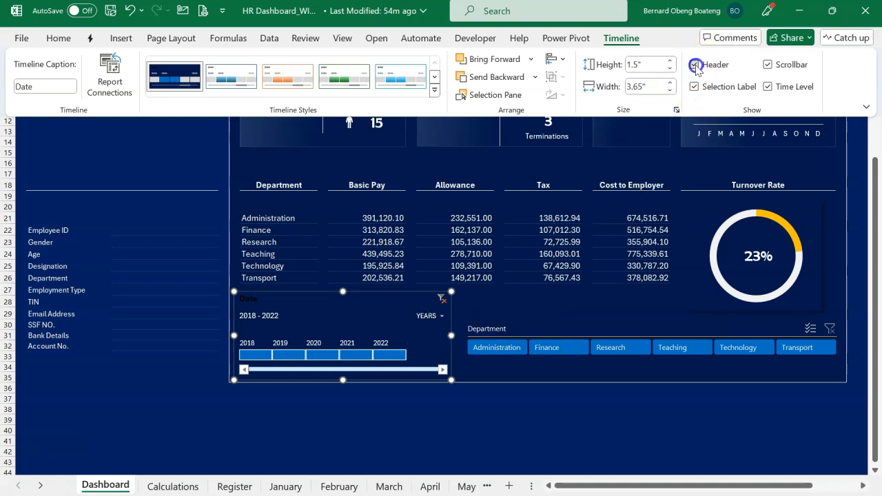
pyautogui.click(695, 66)
pyautogui.click(579, 298)
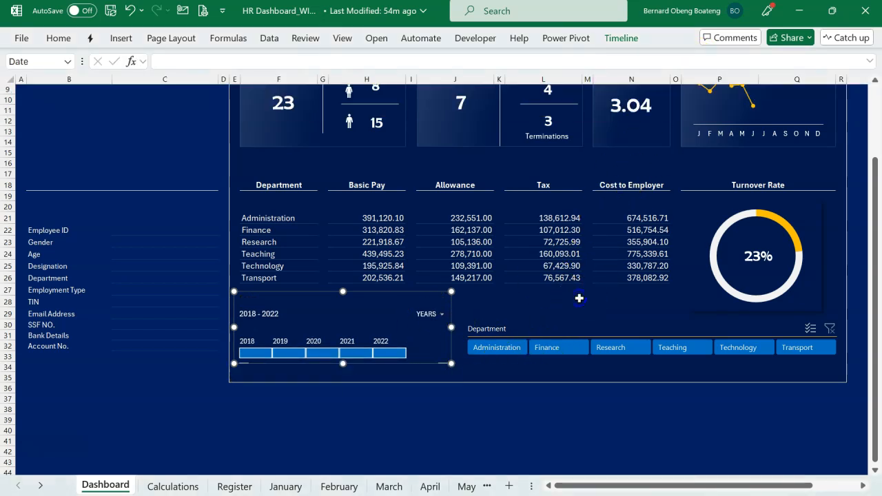
# Review which PivotTables the Department slicer is connected to, leaving its report connections as they are.
pyautogui.scroll(1, 579, 298)
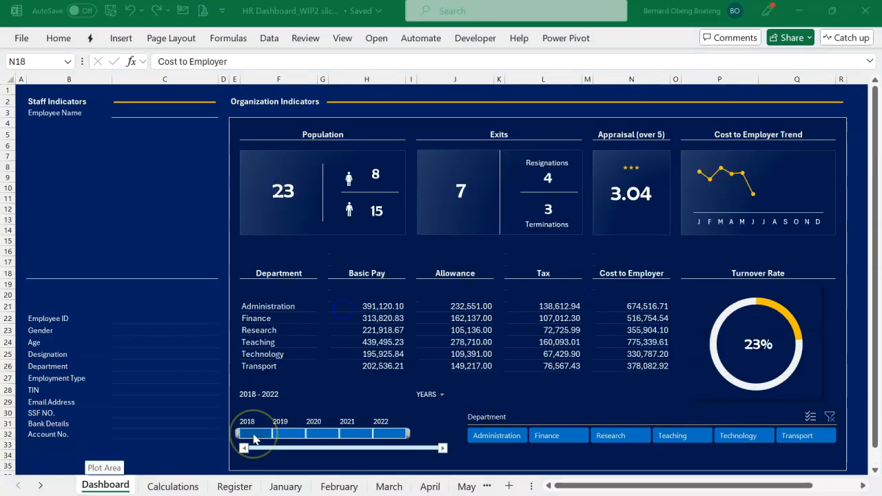
pyautogui.click(324, 405)
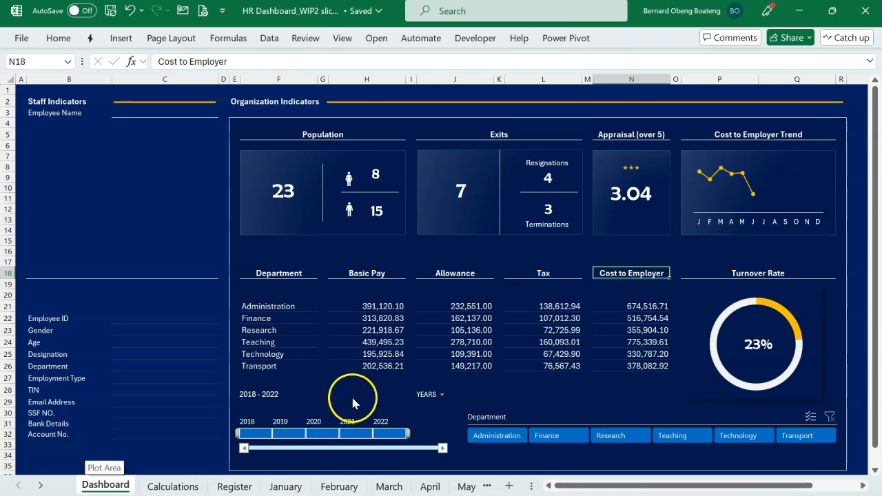
pyautogui.click(352, 403)
pyautogui.click(490, 415)
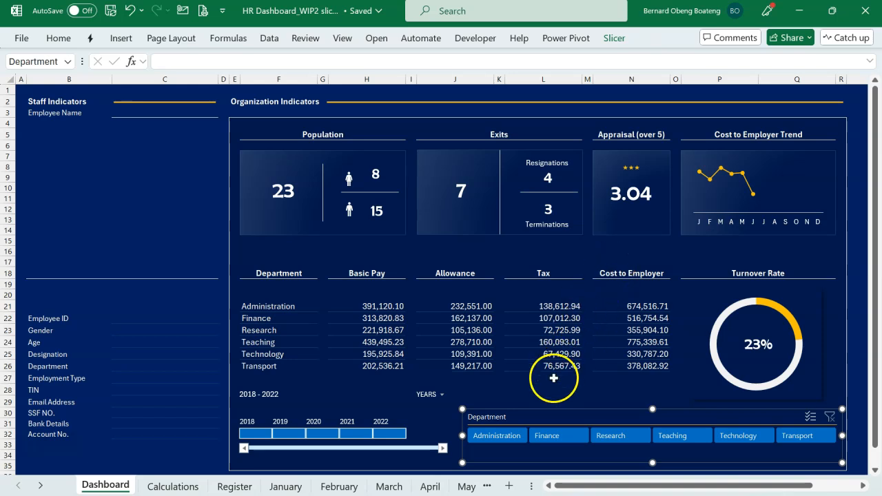
pyautogui.rightClick(510, 418)
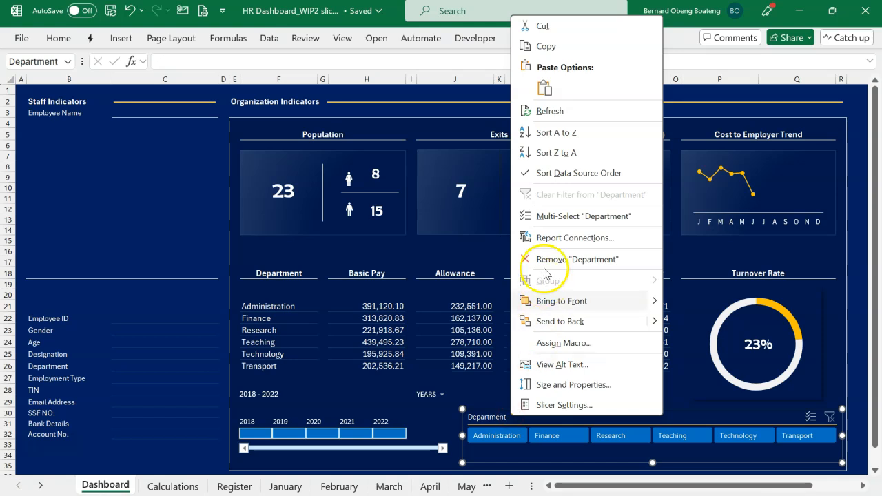
pyautogui.click(545, 239)
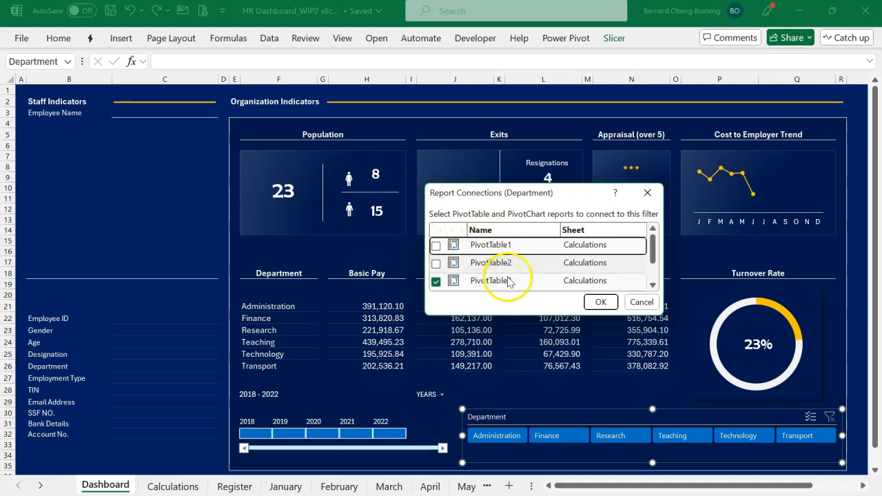
pyautogui.click(651, 199)
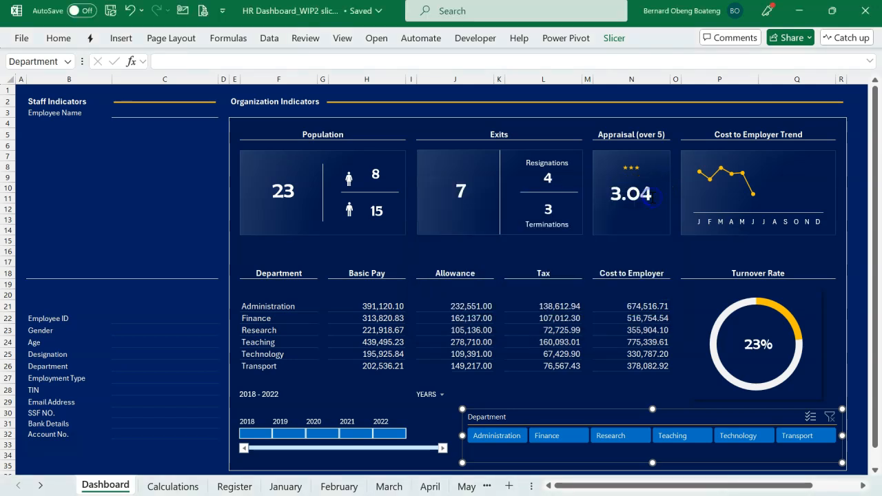
# On the Calculations sheet, rename the PivotTable of active staff by gender with a descriptive name starting with "Po".
pyautogui.click(195, 489)
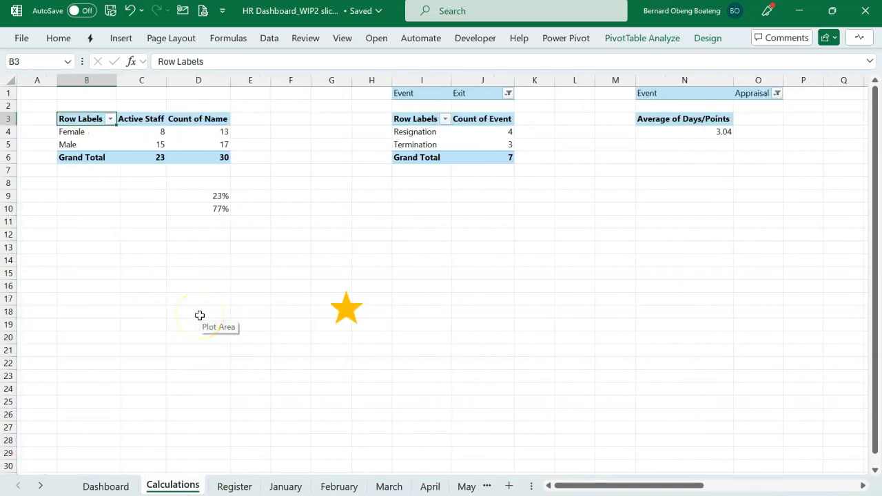
pyautogui.click(142, 131)
pyautogui.click(633, 38)
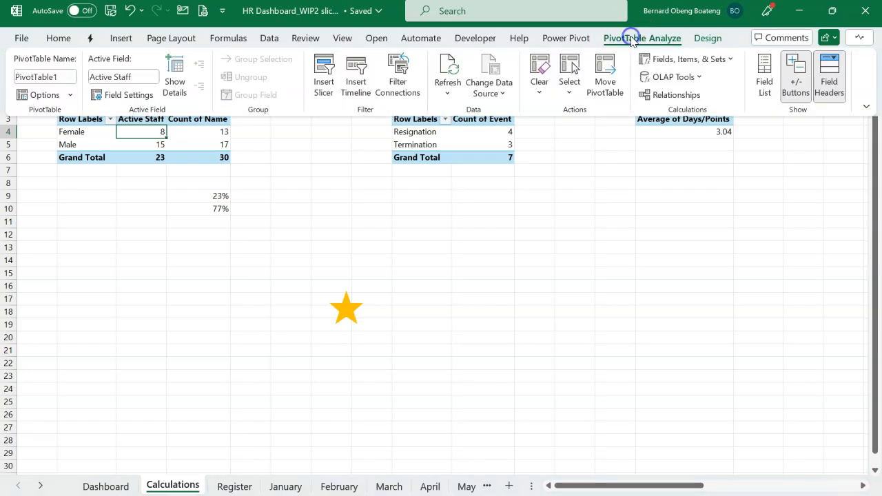
pyautogui.click(68, 77)
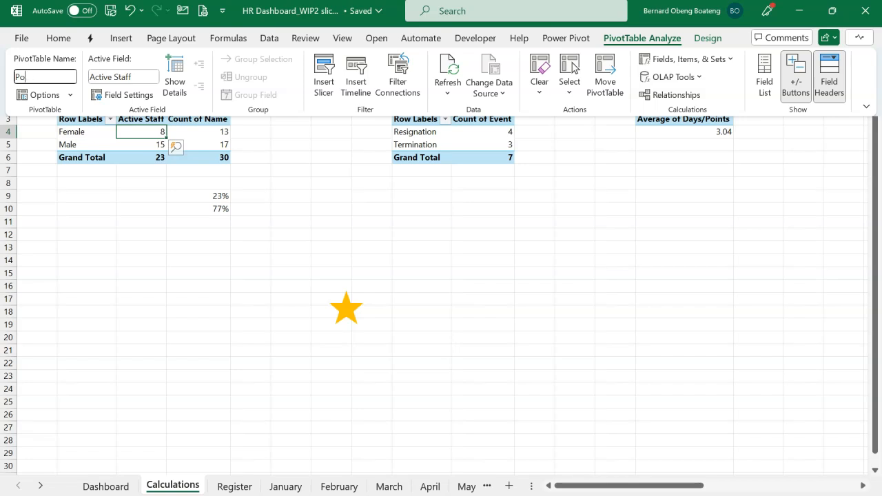
pyautogui.press('Return')
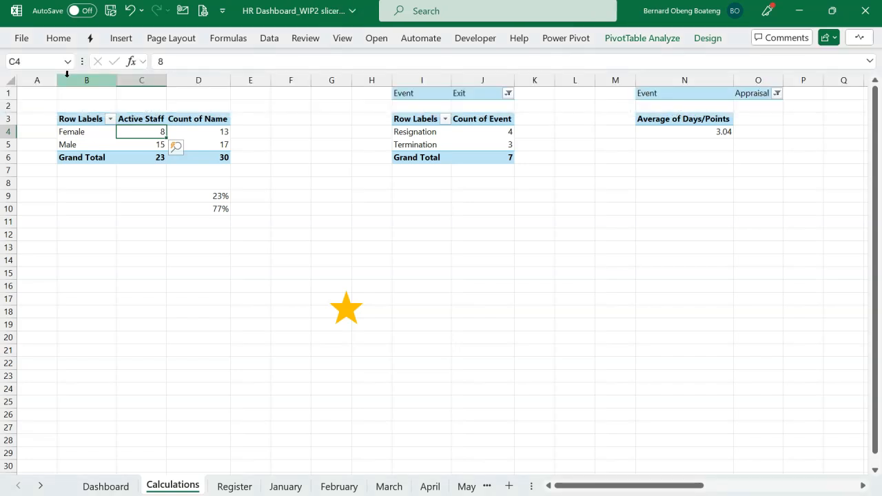
# Rename the PivotTable counting resignations and terminations with a descriptive name starting with "Ex".
pyautogui.click(420, 133)
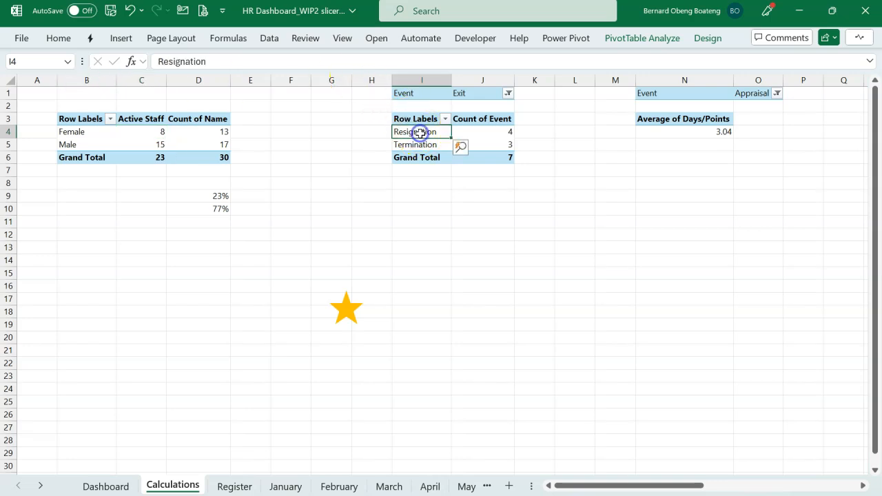
pyautogui.click(628, 39)
pyautogui.click(57, 73)
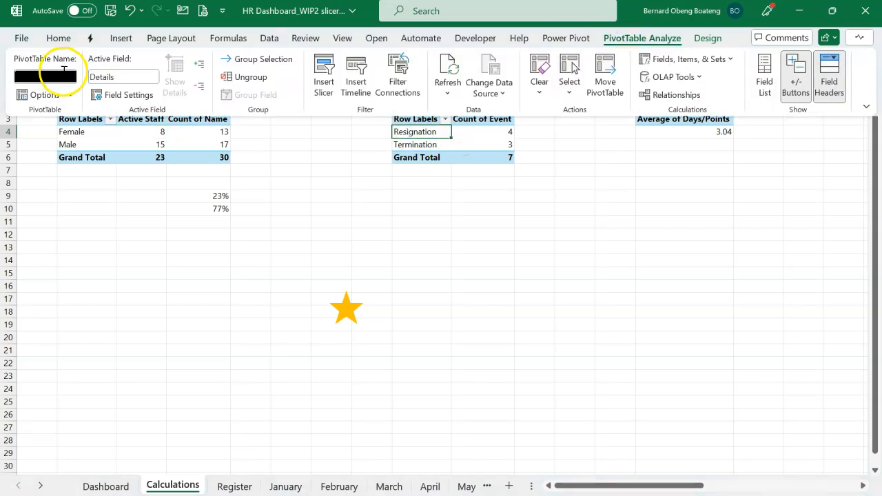
pyautogui.write('Exits')
pyautogui.press('Return')
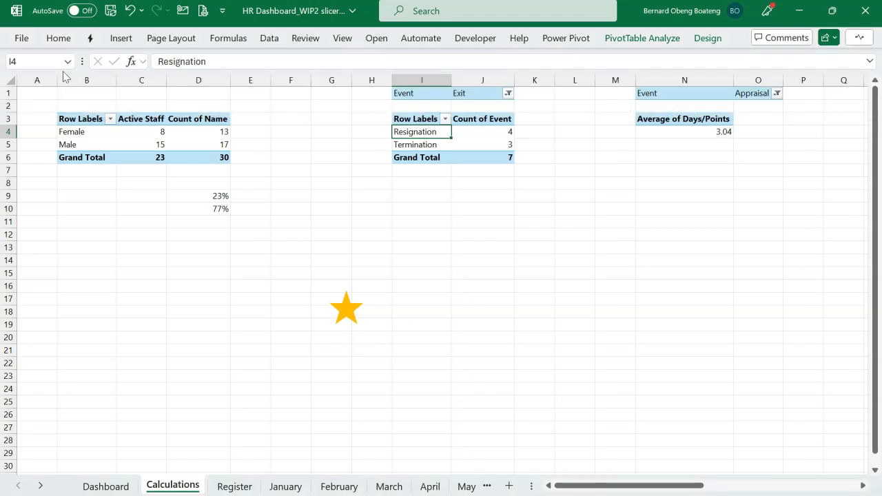
# Rename the PivotTable averaging Days/Points for appraisals as Appraisal.
pyautogui.click(680, 131)
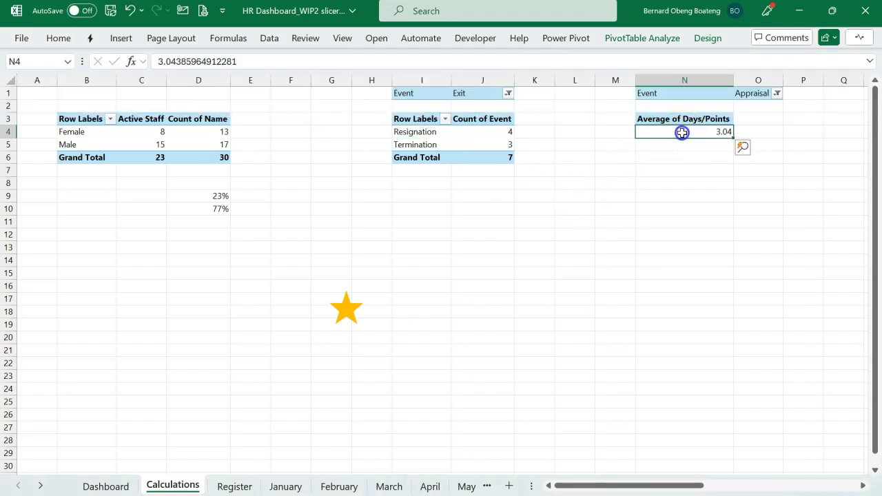
pyautogui.click(666, 41)
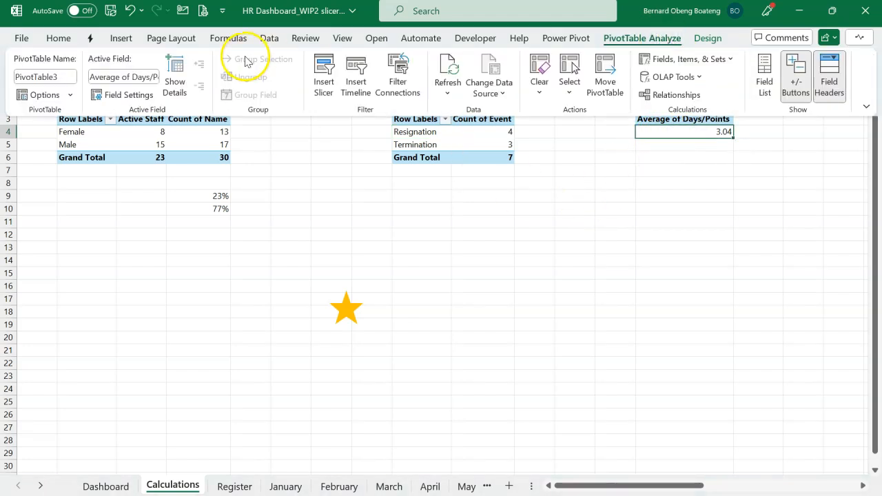
pyautogui.click(59, 76)
pyautogui.write('A')
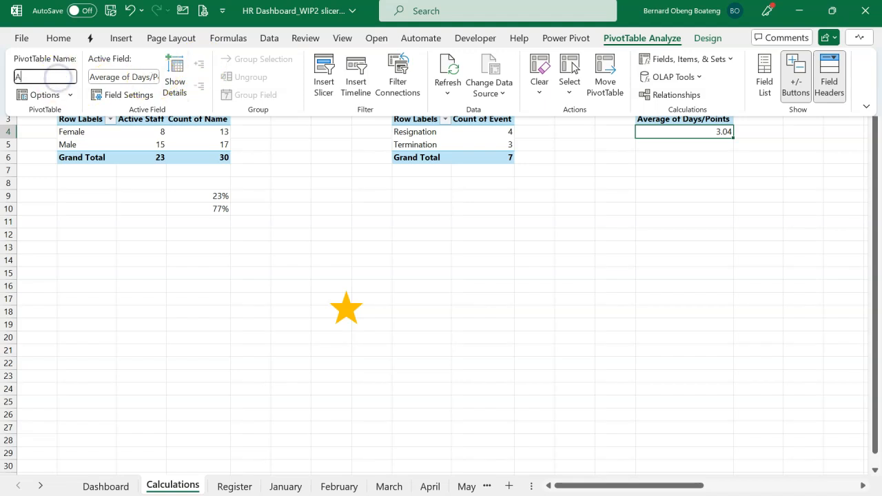
pyautogui.write('ppraisa')
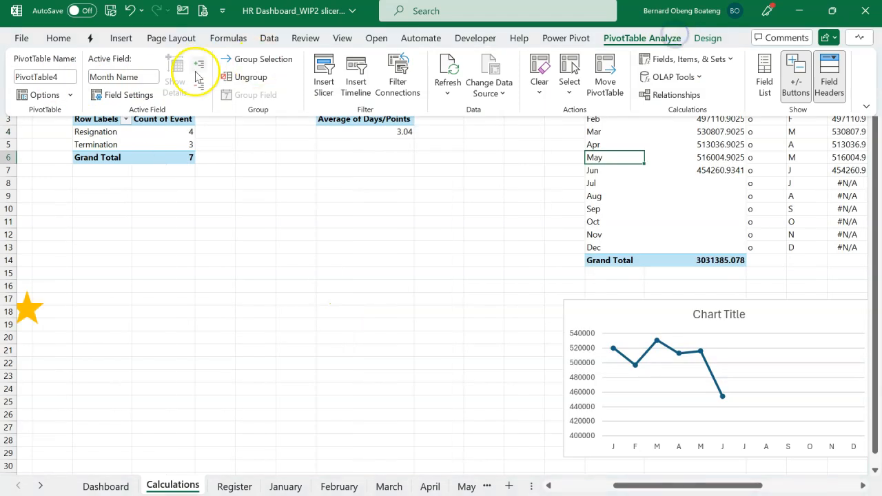
# Rename the monthly cost-to-employer PivotTable as Trend and the PivotTable of pay sums by department as Summary.
pyautogui.click(64, 77)
pyautogui.write('Employer')
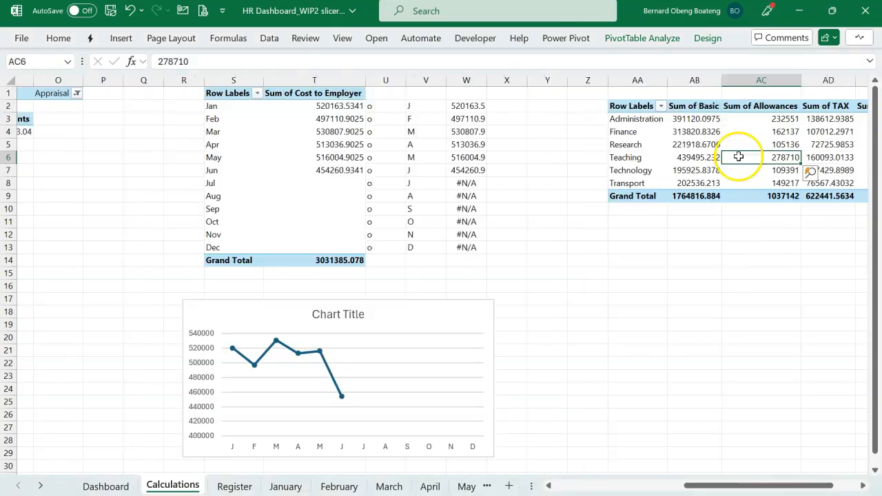
pyautogui.click(651, 41)
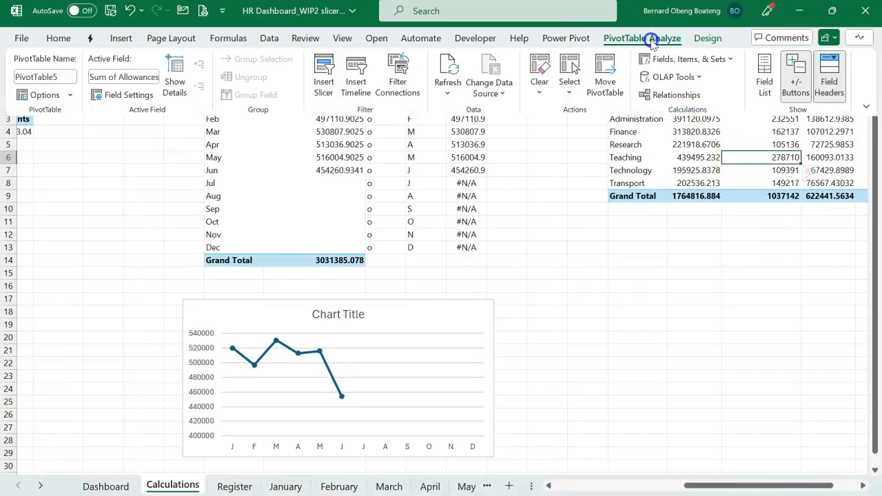
pyautogui.click(71, 75)
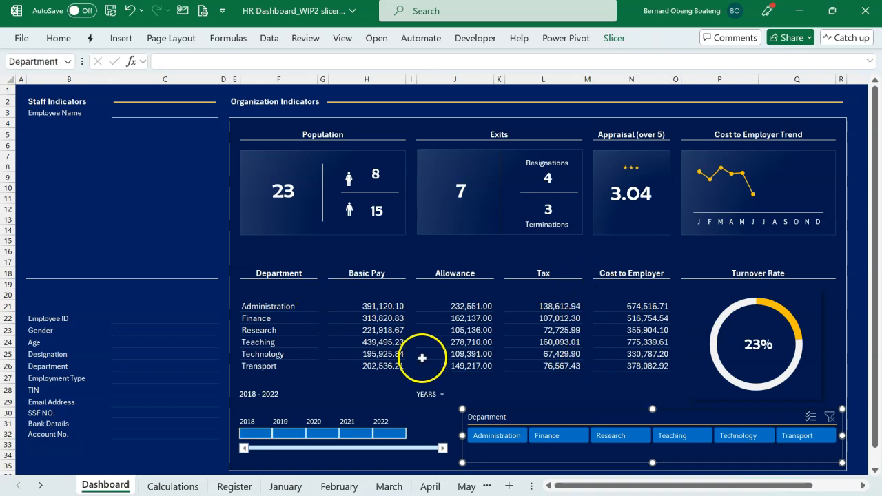
# On the Dashboard, connect the Department slicer to the Appraisal, Exits, Population and Trend PivotTables, leaving Summary unconnected.
pyautogui.rightClick(514, 417)
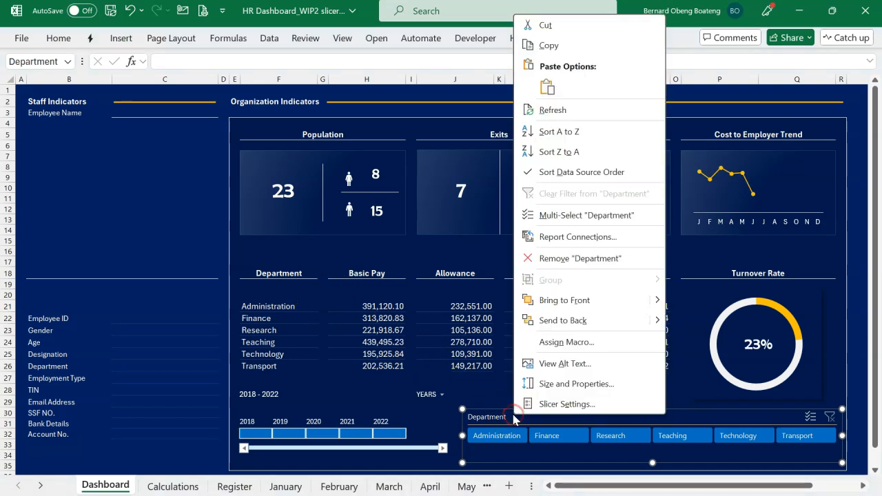
pyautogui.click(572, 237)
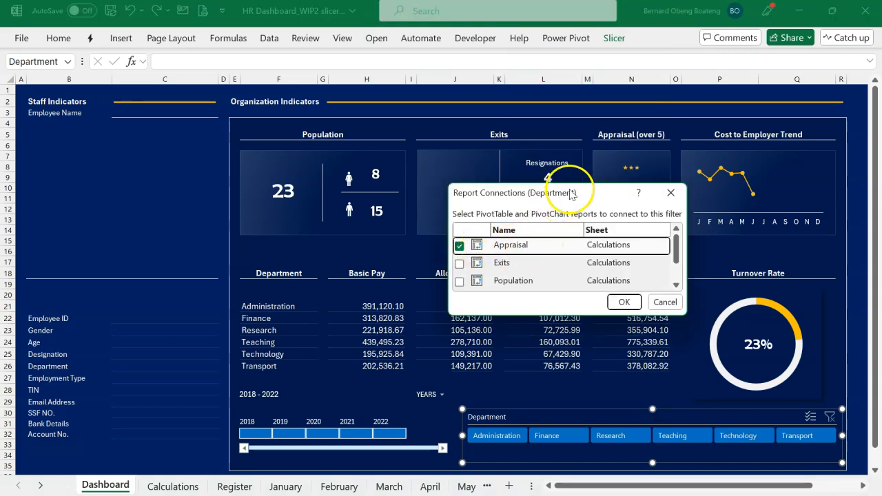
pyautogui.click(459, 263)
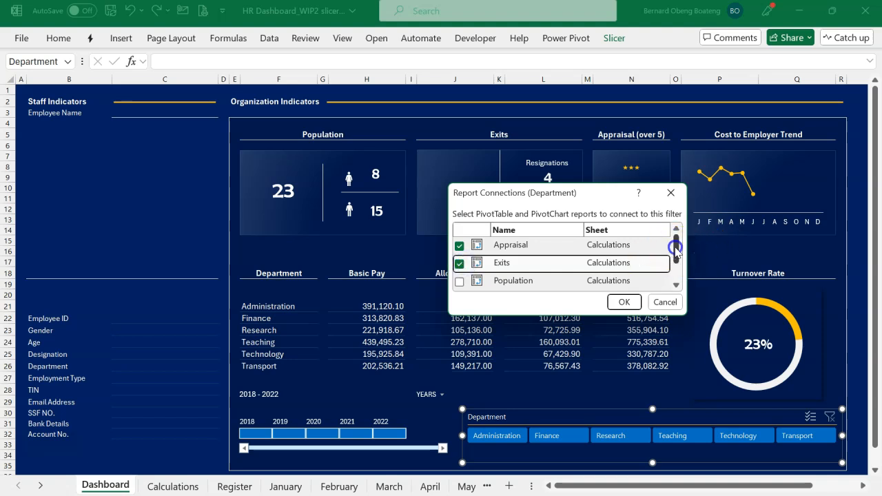
pyautogui.moveTo(678, 246); pyautogui.dragTo(677, 262)
pyautogui.click(458, 247)
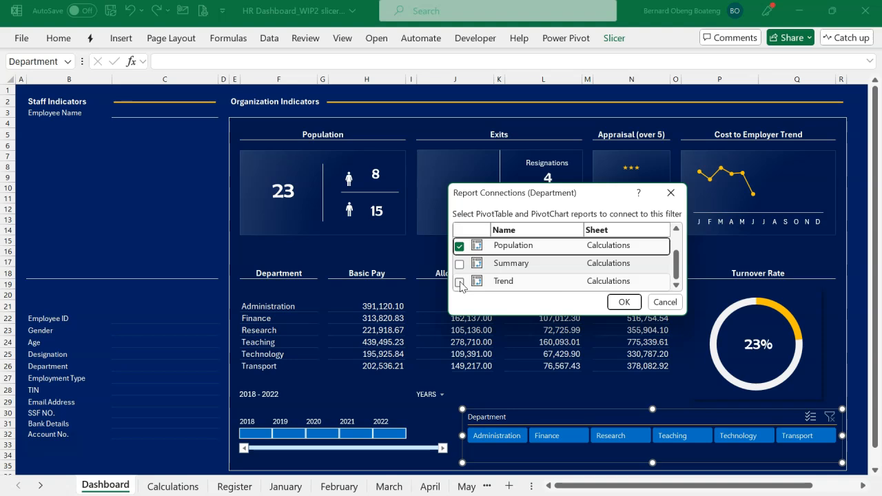
pyautogui.click(459, 282)
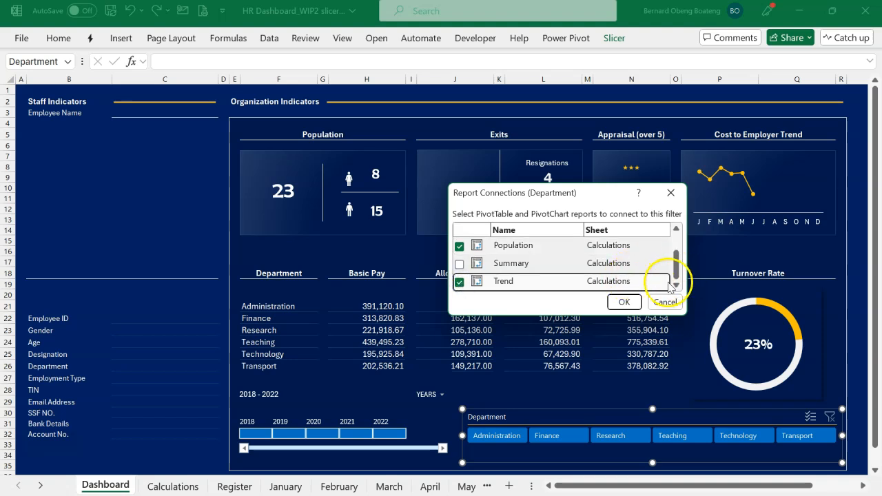
pyautogui.click(623, 302)
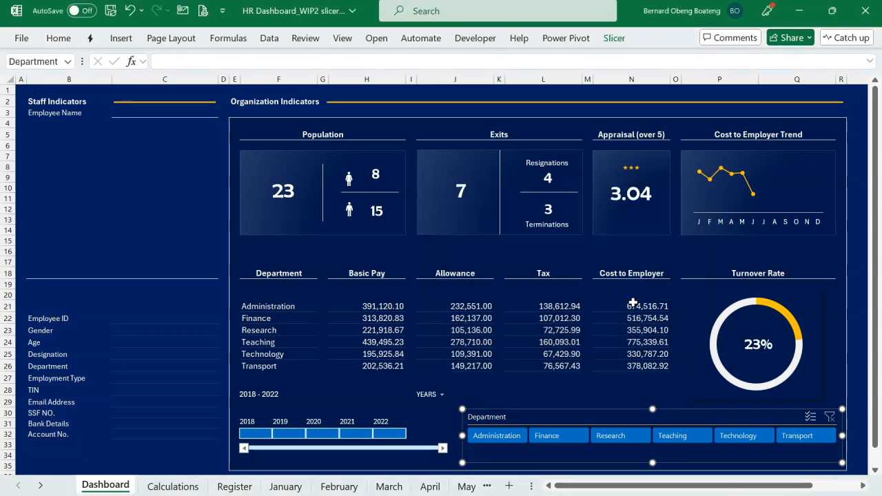
# Test the Department slicer by filtering the dashboard to Finance and to Research, and clear its filter.
pyautogui.click(520, 437)
pyautogui.click(541, 436)
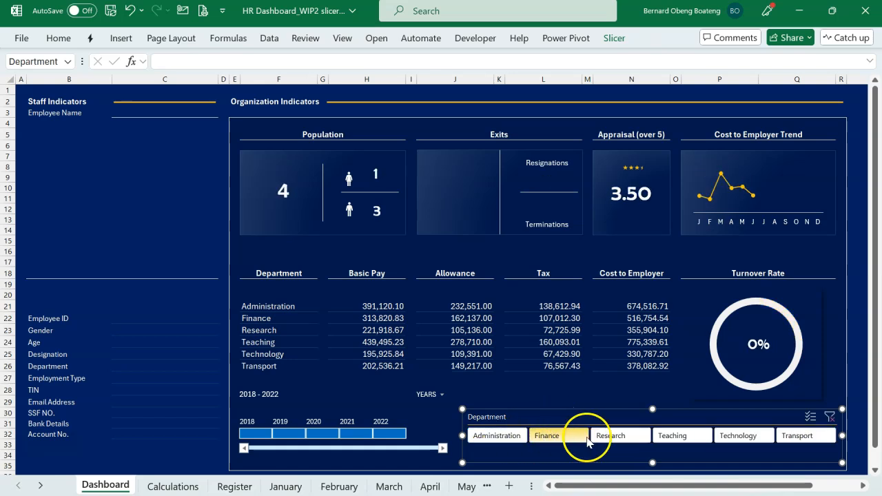
pyautogui.click(602, 438)
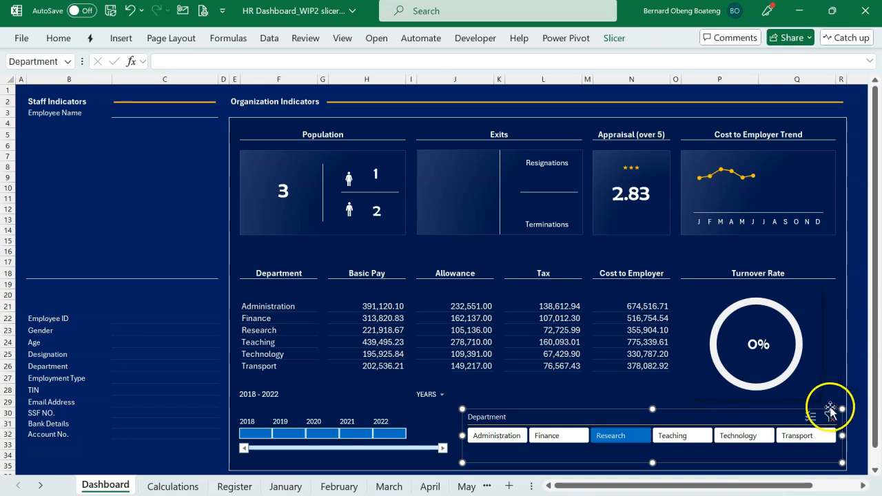
pyautogui.click(830, 416)
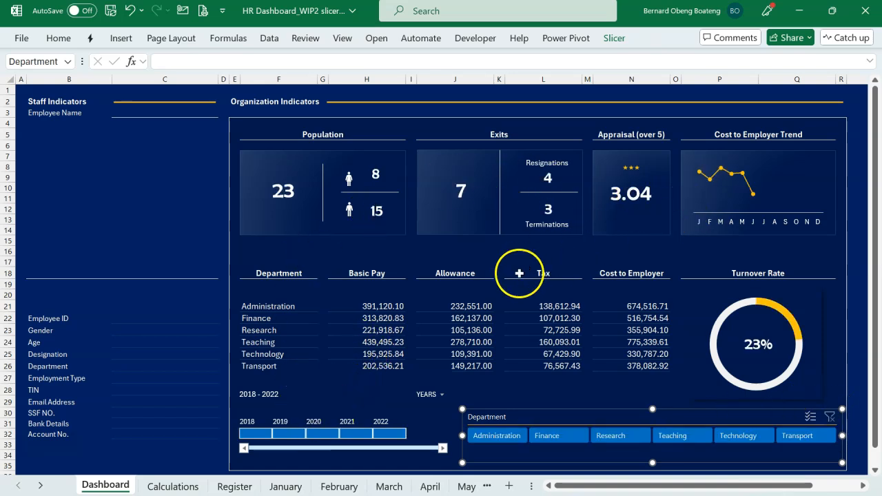
# Connect the Date timeline to the Summary and Trend PivotTables in addition to Population, and deselect the timeline.
pyautogui.click(355, 412)
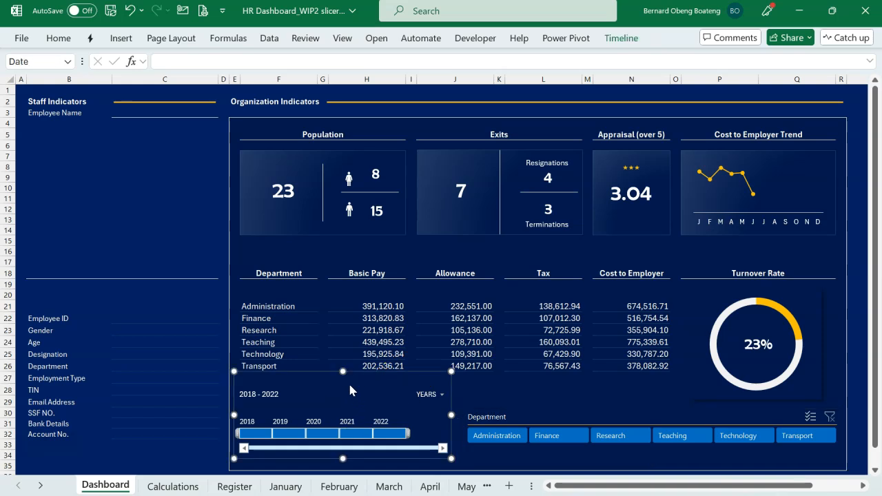
pyautogui.rightClick(350, 389)
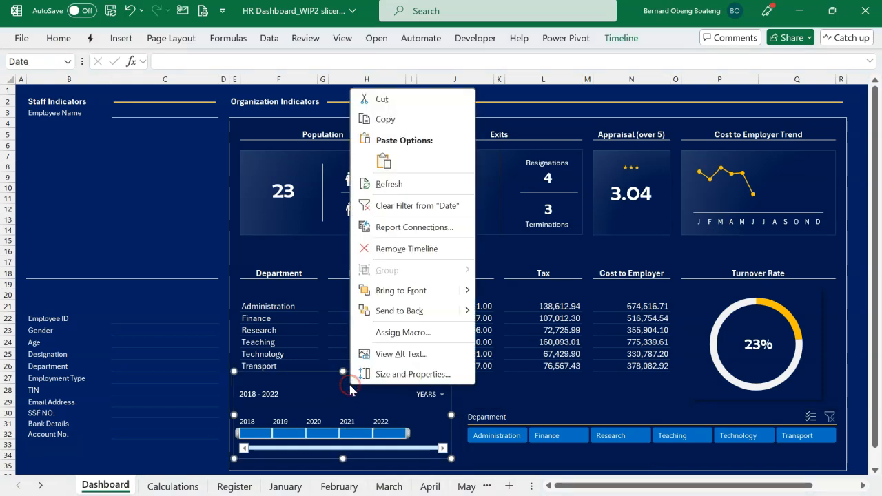
pyautogui.click(413, 232)
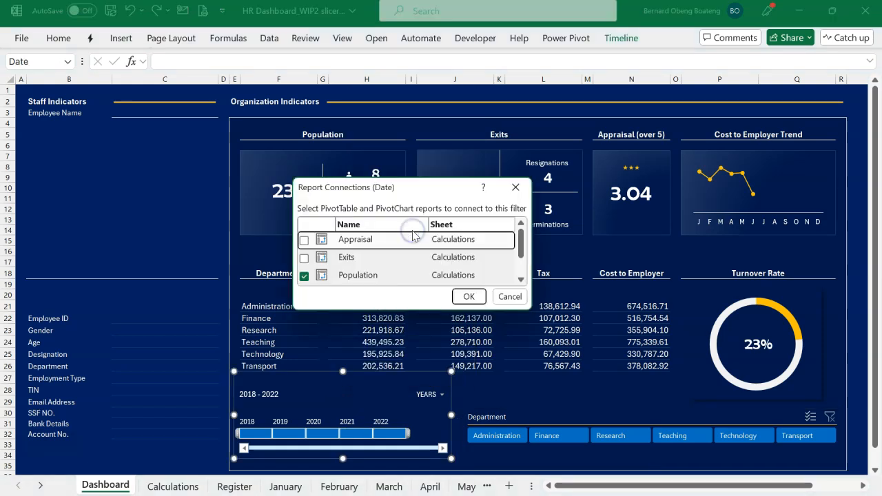
pyautogui.scroll(-1, 304, 258)
pyautogui.click(304, 259)
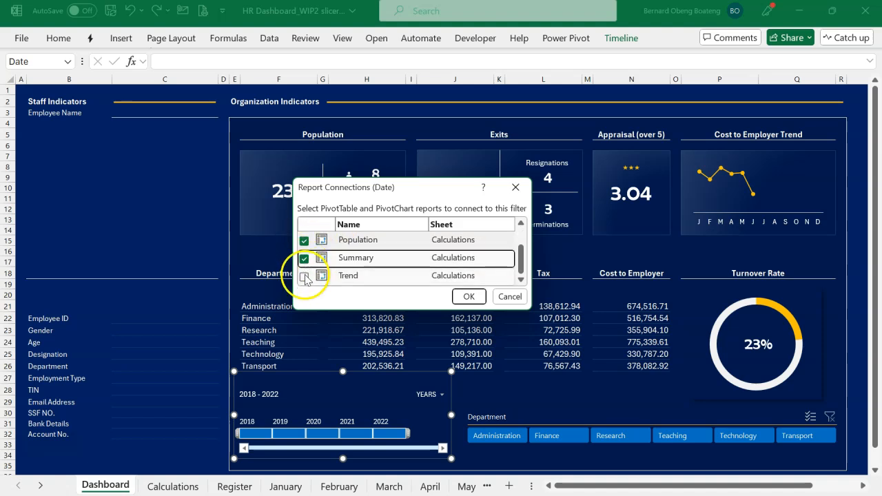
pyautogui.click(303, 277)
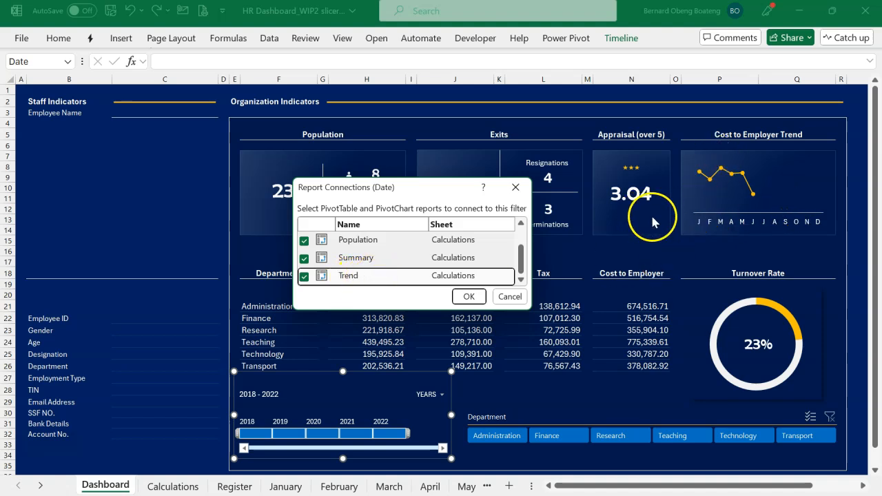
pyautogui.click(469, 296)
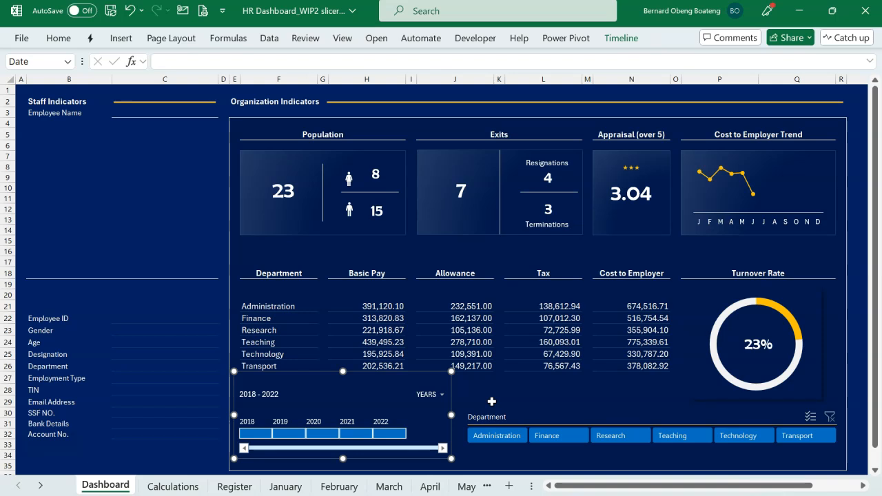
pyautogui.click(520, 391)
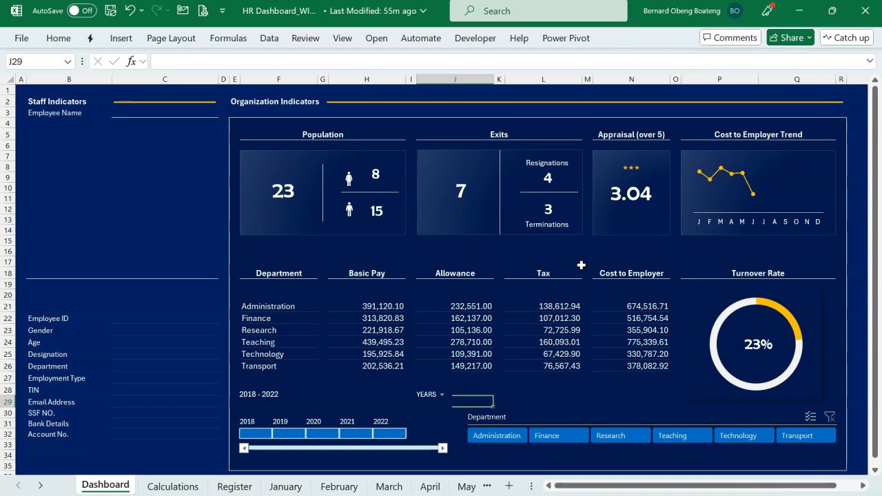
pyautogui.click(570, 263)
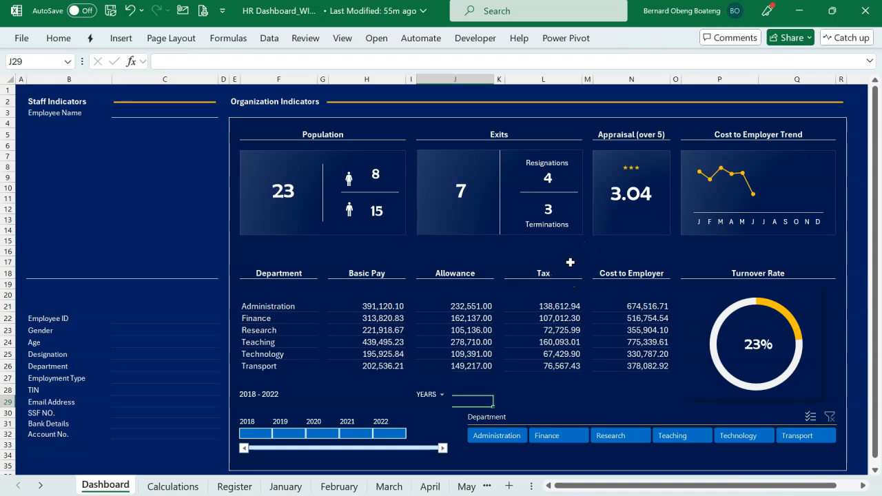
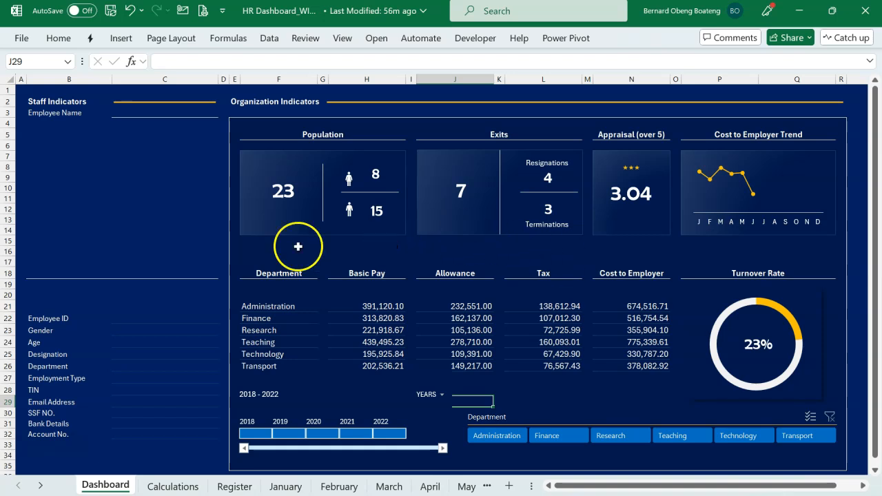
# On the Register sheet, define the employee entries of the Name column (from B2 down) as a named range called names.
pyautogui.click(157, 213)
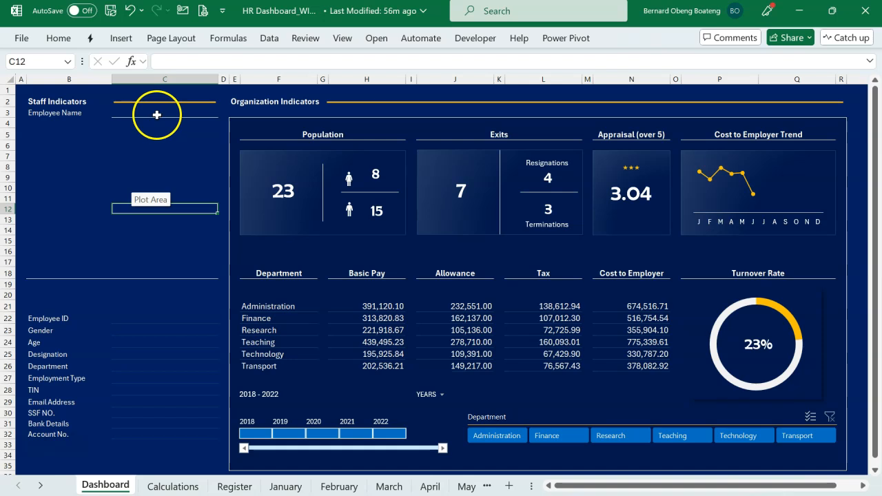
pyautogui.click(158, 114)
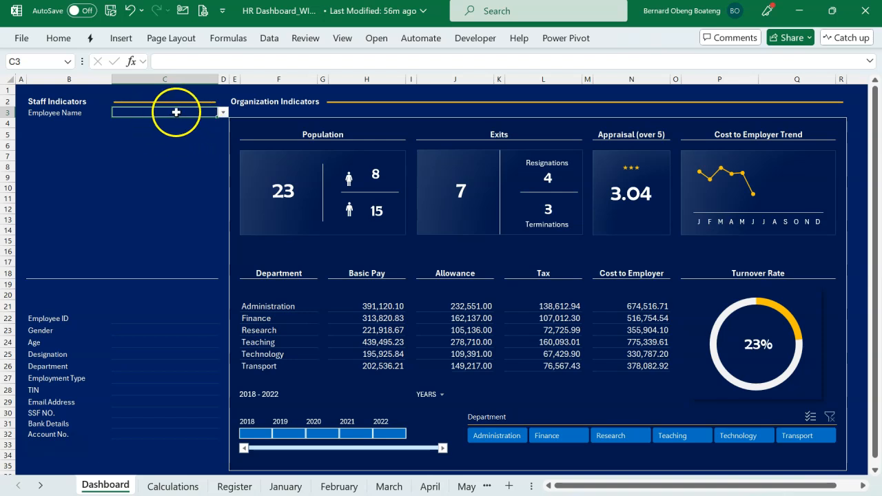
pyautogui.click(173, 486)
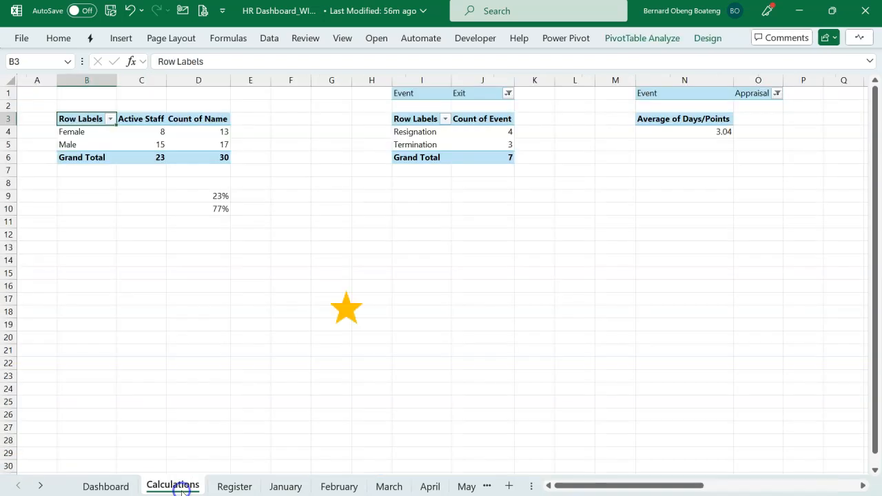
pyautogui.click(246, 479)
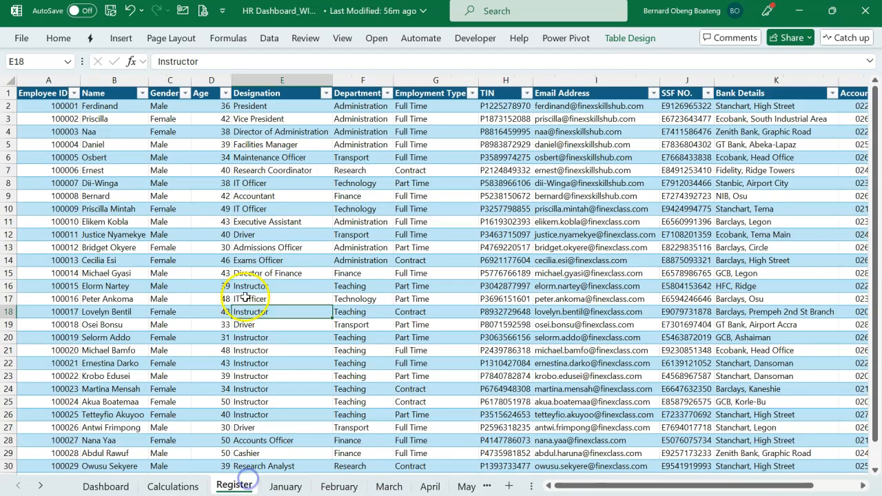
pyautogui.moveTo(117, 106); pyautogui.dragTo(131, 437)
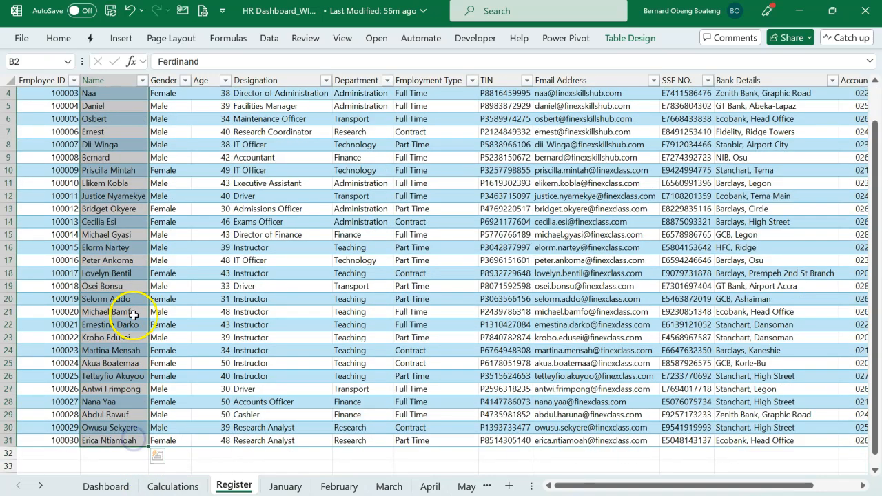
pyautogui.scroll(1, 133, 308)
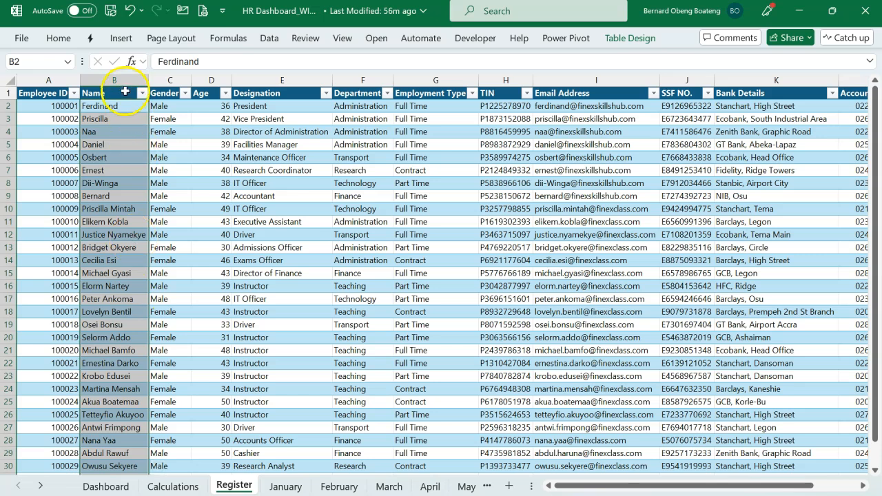
pyautogui.click(147, 200)
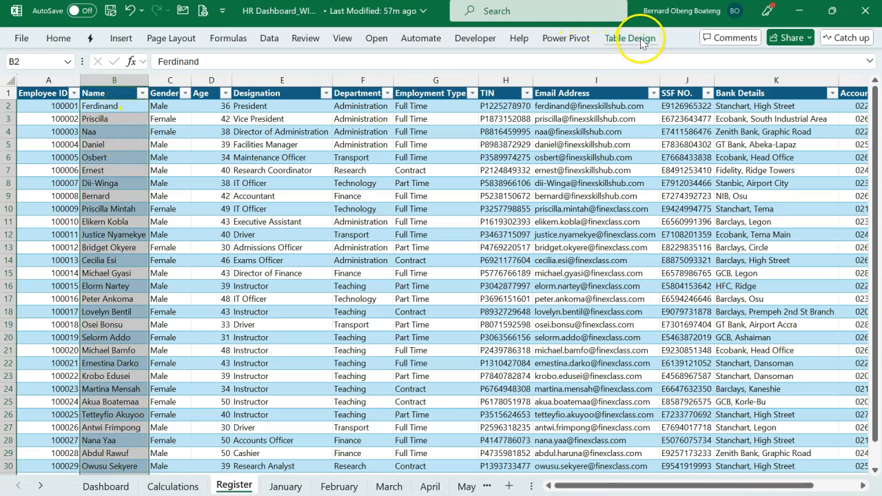
pyautogui.click(50, 61)
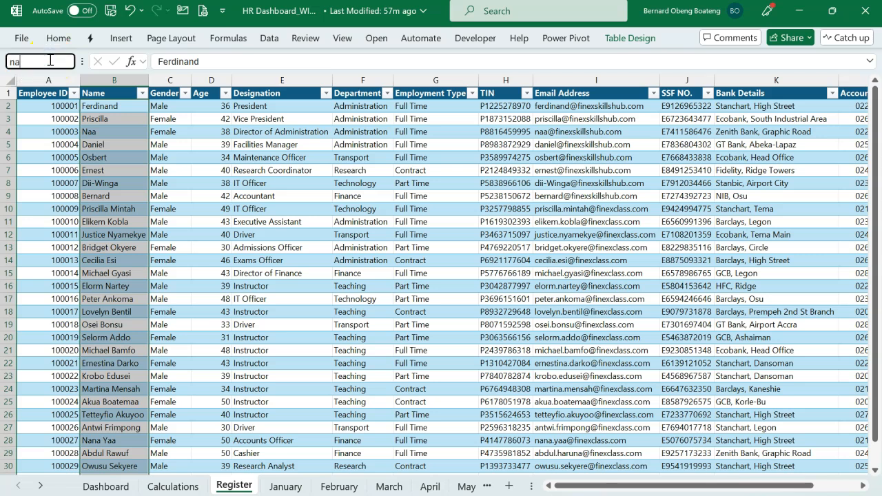
pyautogui.write('names')
pyautogui.press('Return')
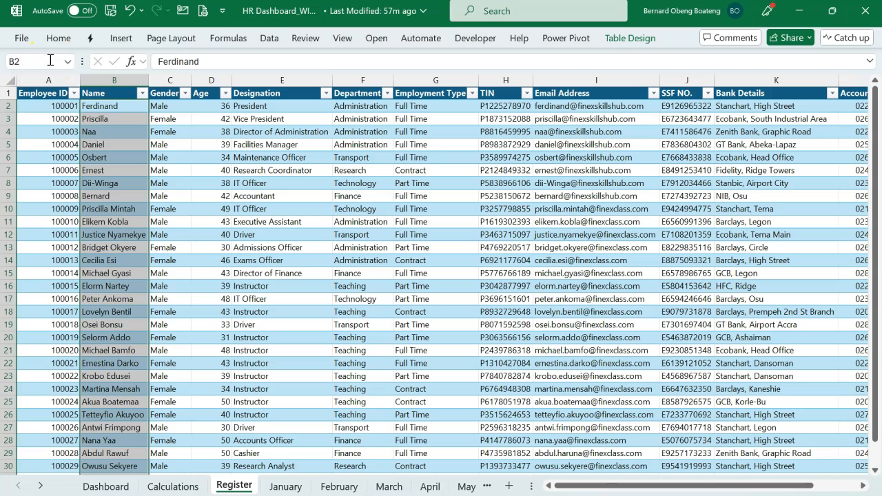
# Check the named range by deselecting the column and jumping to names.
pyautogui.click(207, 133)
pyautogui.click(66, 62)
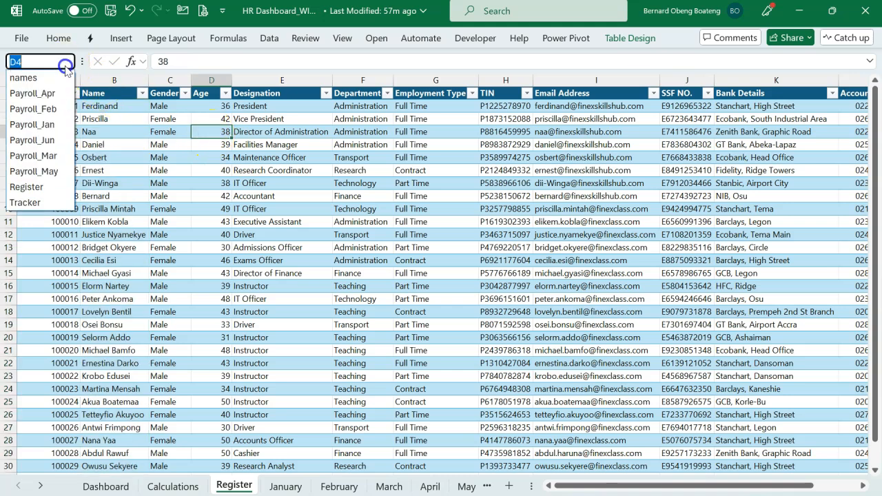
pyautogui.click(27, 77)
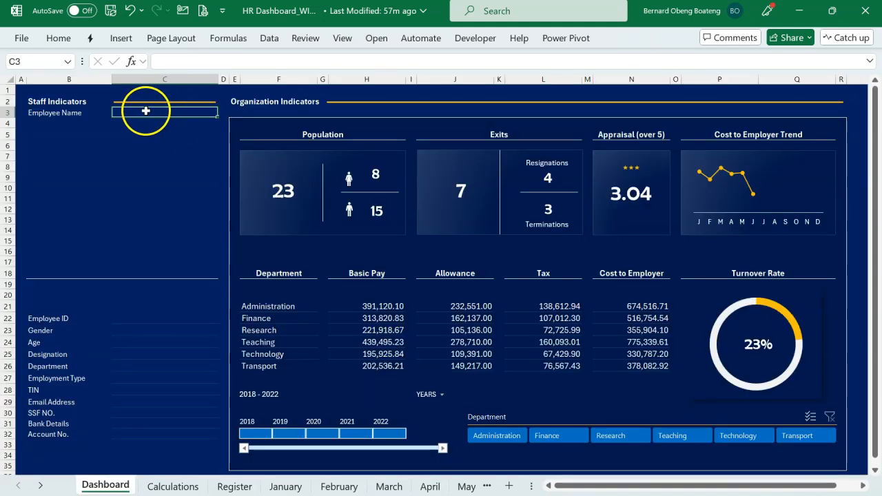
# Add data validation to the Dashboard's Employee Name cell C3, allowing a List with the source =names.
pyautogui.click(270, 39)
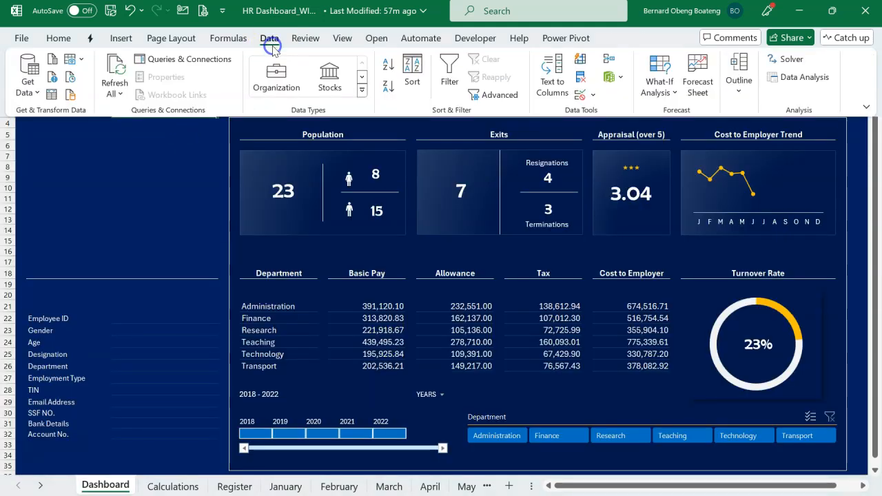
pyautogui.click(581, 95)
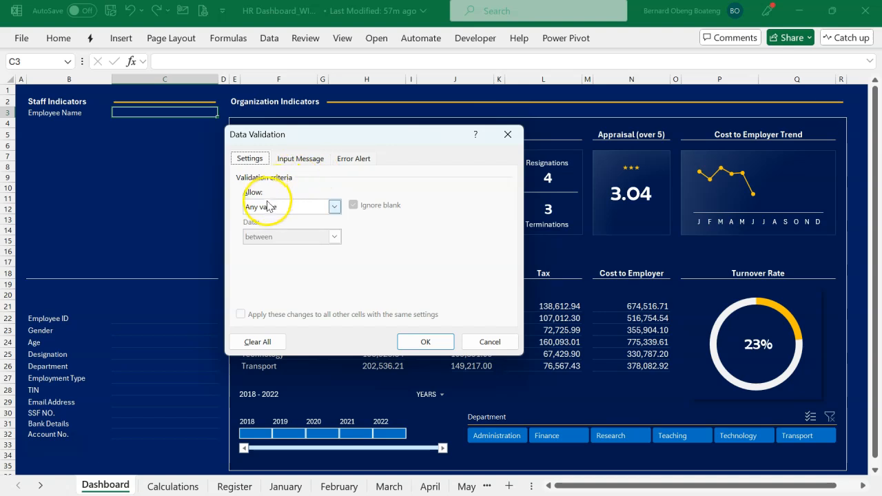
pyautogui.click(335, 206)
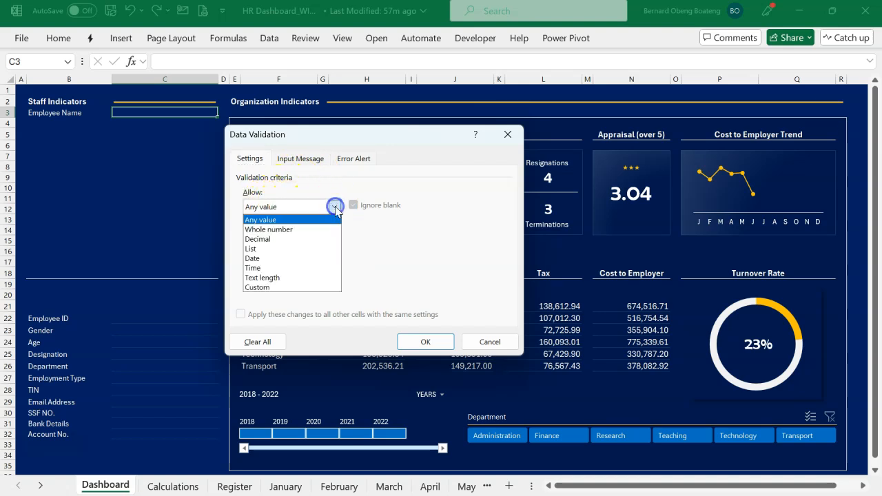
pyautogui.click(311, 249)
pyautogui.click(310, 265)
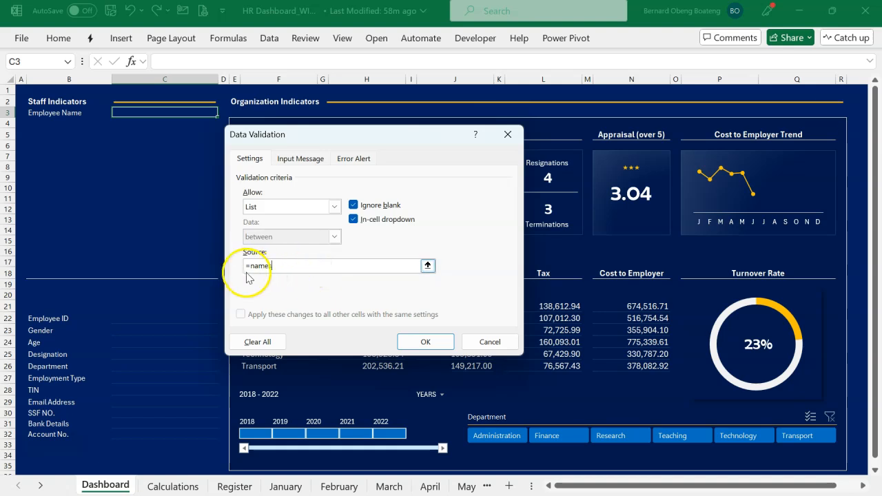
pyautogui.click(422, 341)
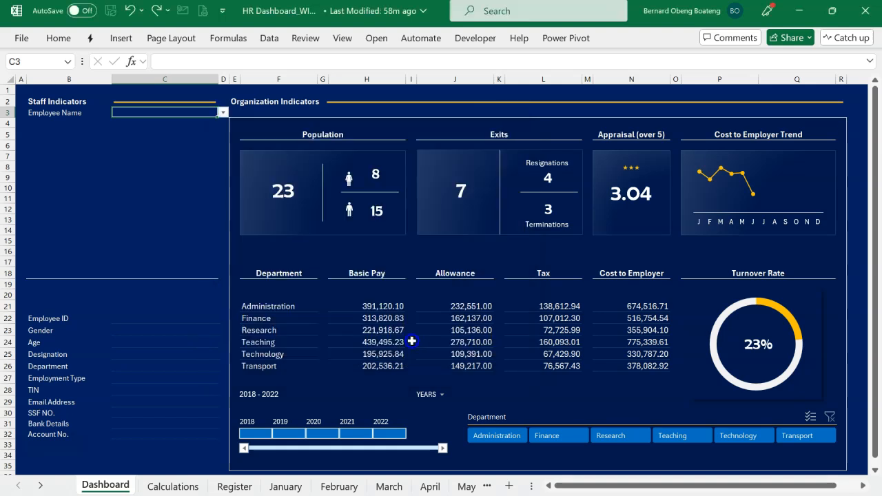
# Browse the Employee Name list in C3 and choose the first employee.
pyautogui.click(222, 112)
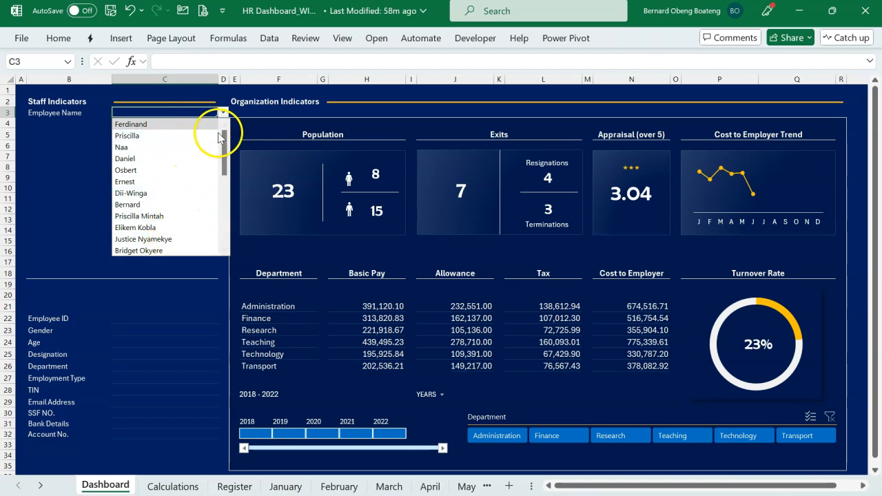
pyautogui.moveTo(225, 140)
pyautogui.mouseDown()
pyautogui.moveTo(224, 214)
pyautogui.moveTo(224, 125)
pyautogui.mouseUp()
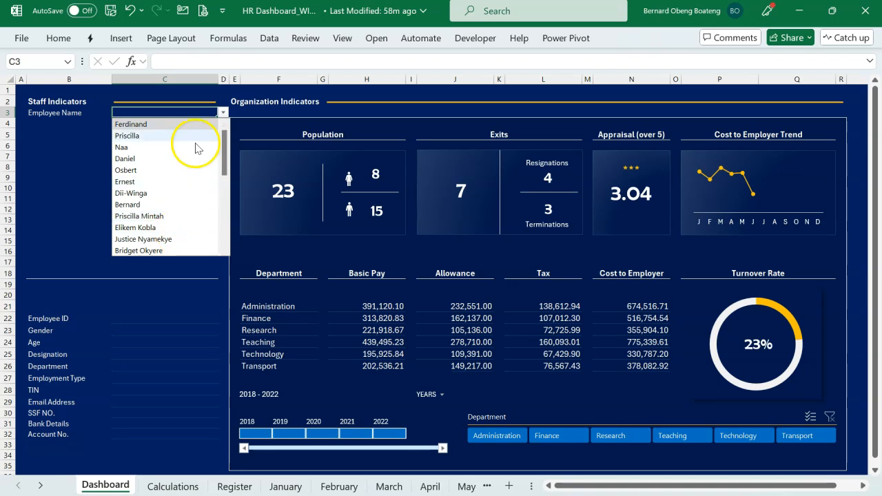
pyautogui.moveTo(225, 170); pyautogui.dragTo(224, 245)
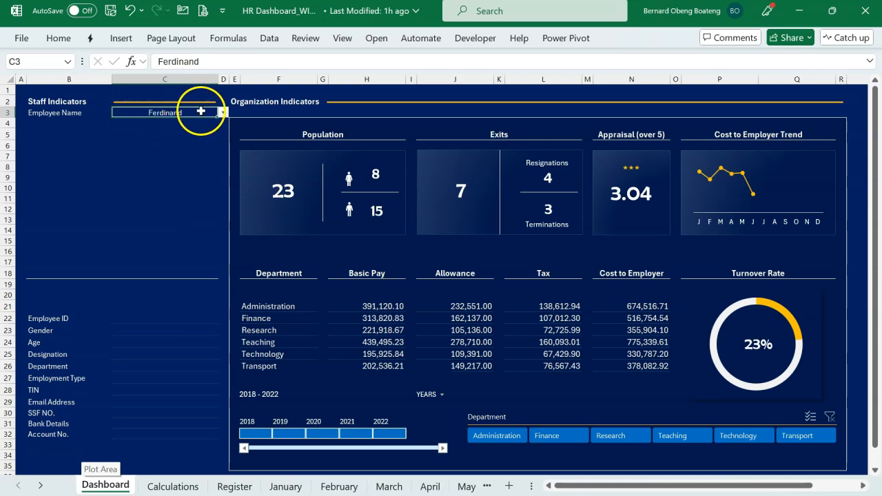
pyautogui.click(222, 113)
pyautogui.click(222, 113)
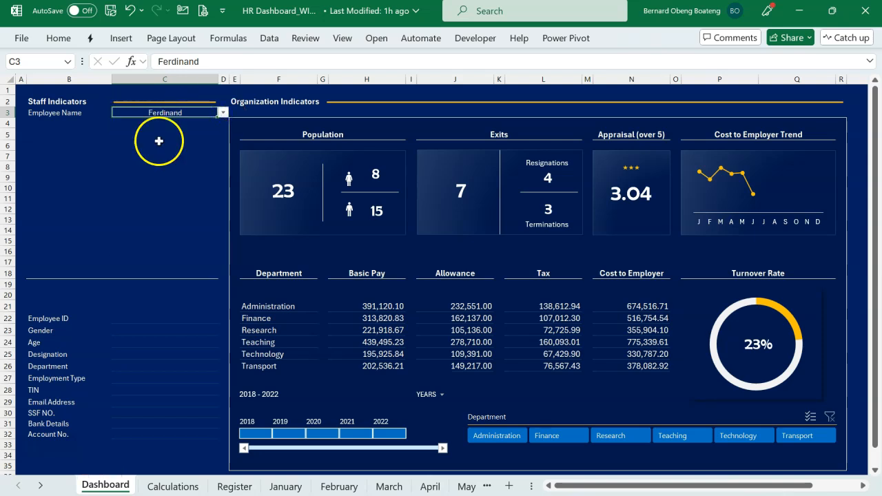
pyautogui.click(124, 157)
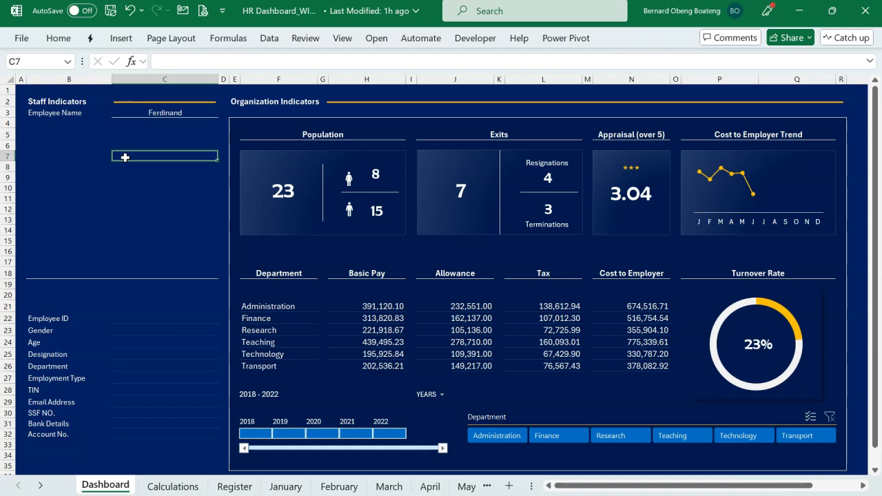
# Examine the Register sheet's table name, its employee detail columns and the Picture column, and return to the Dashboard.
pyautogui.click(230, 486)
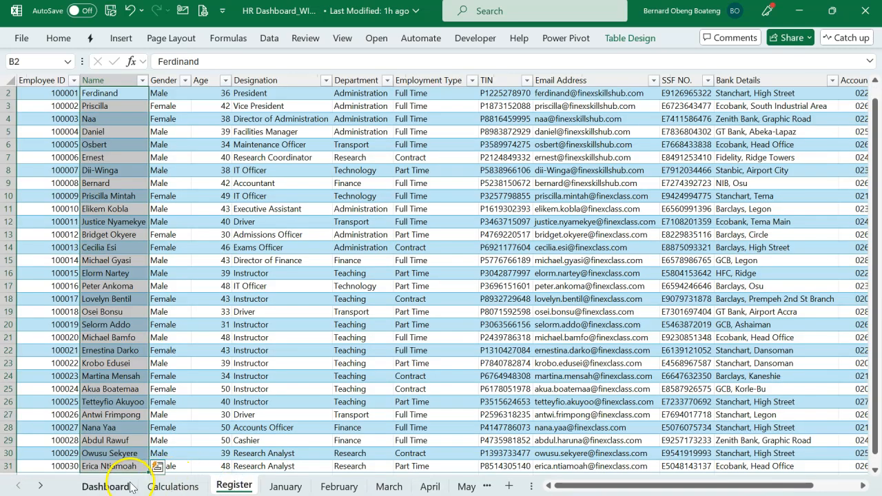
pyautogui.click(129, 486)
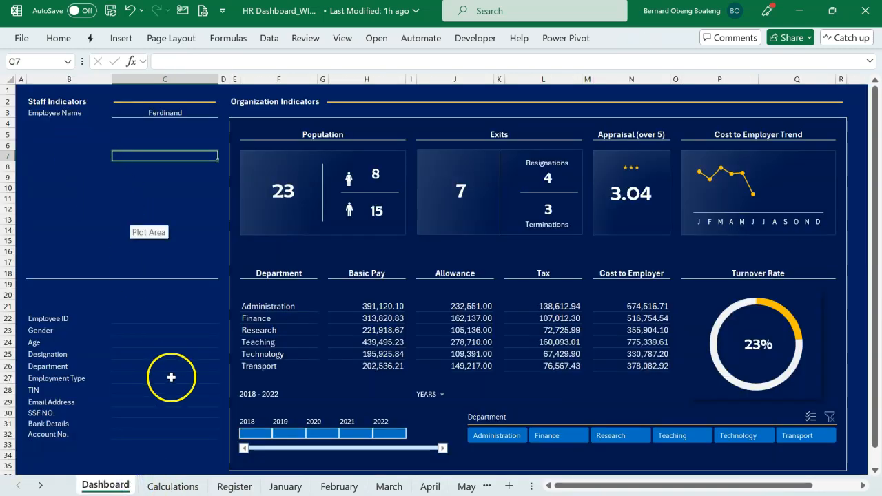
pyautogui.click(232, 485)
pyautogui.click(330, 249)
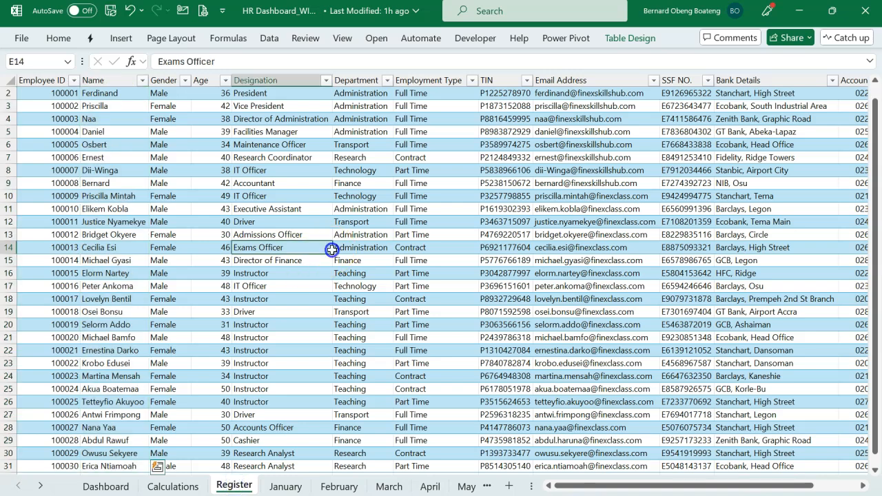
pyautogui.click(630, 38)
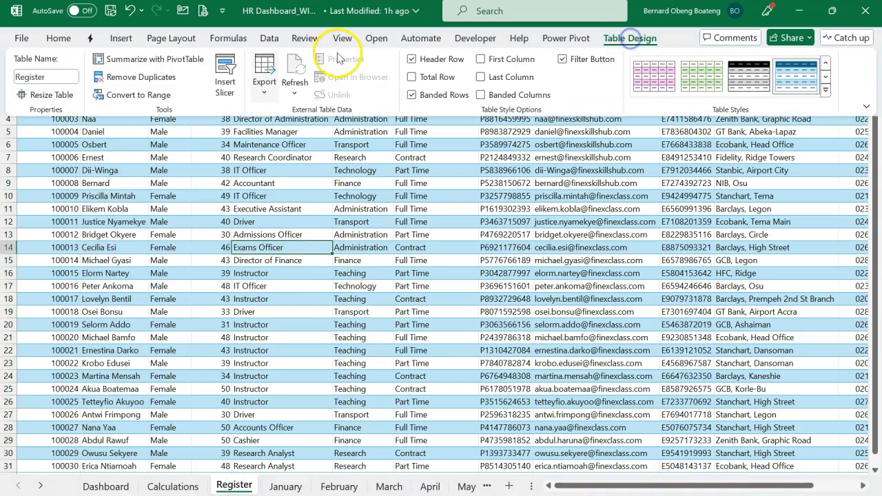
pyautogui.click(125, 194)
pyautogui.hscroll(4, 309, 177)
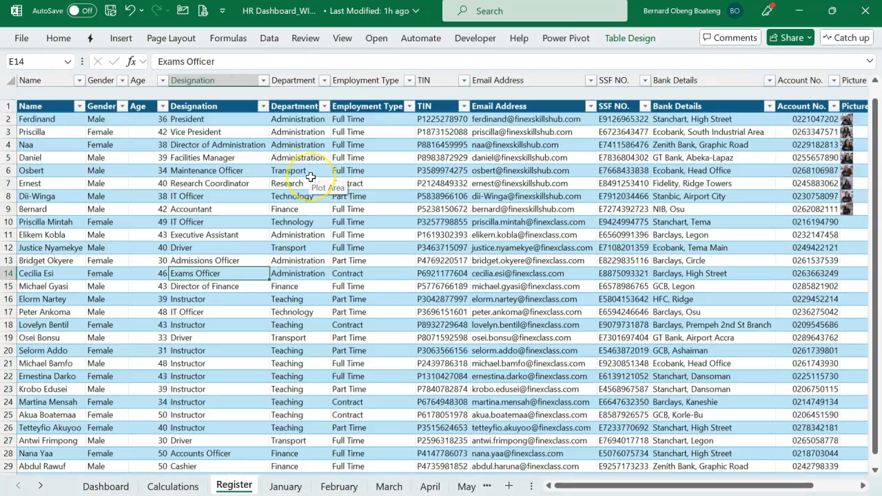
pyautogui.hscroll(1, 311, 177)
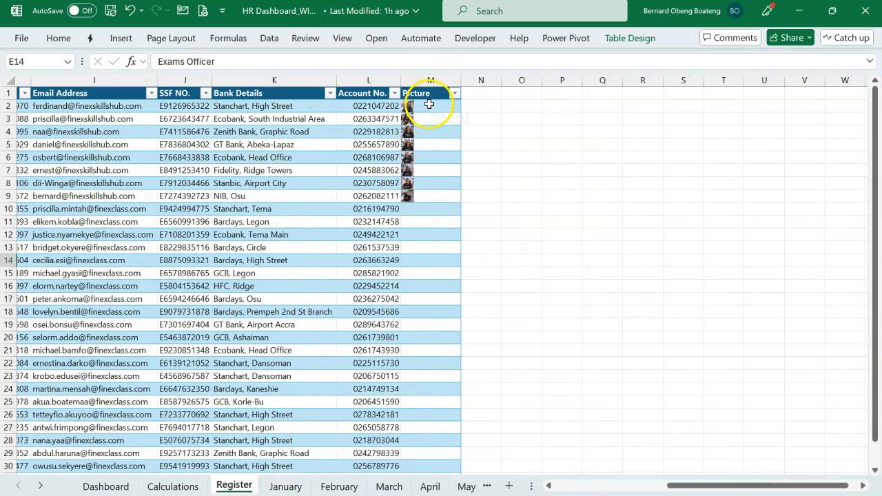
pyautogui.click(429, 107)
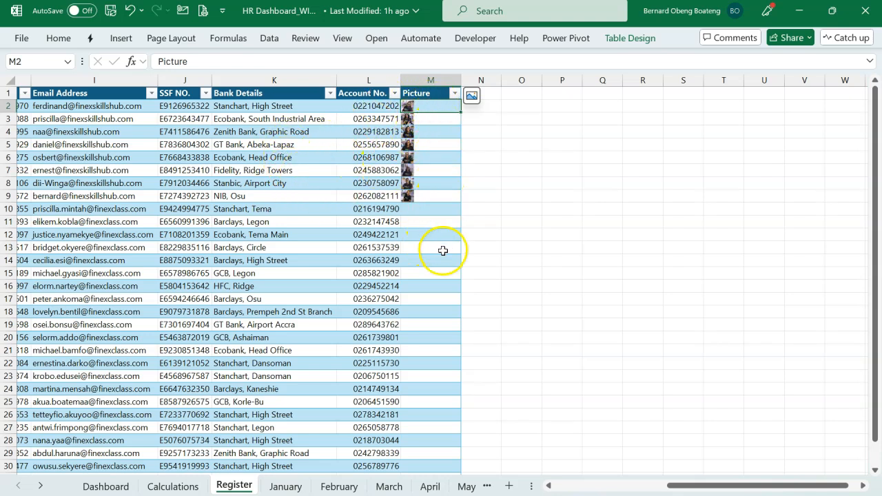
pyautogui.click(106, 487)
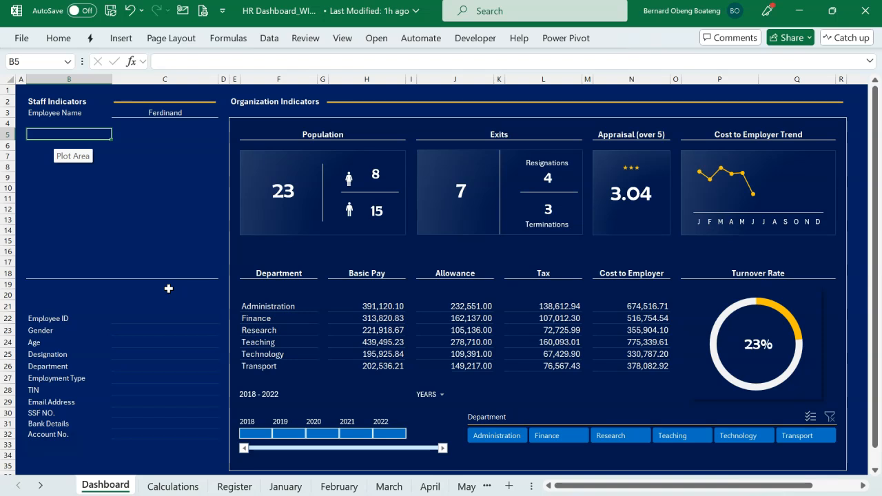
# Start an XLOOKUP formula in cell B5 with the absolute reference $C$3 as the lookup value.
pyautogui.moveTo(169, 313); pyautogui.dragTo(171, 436)
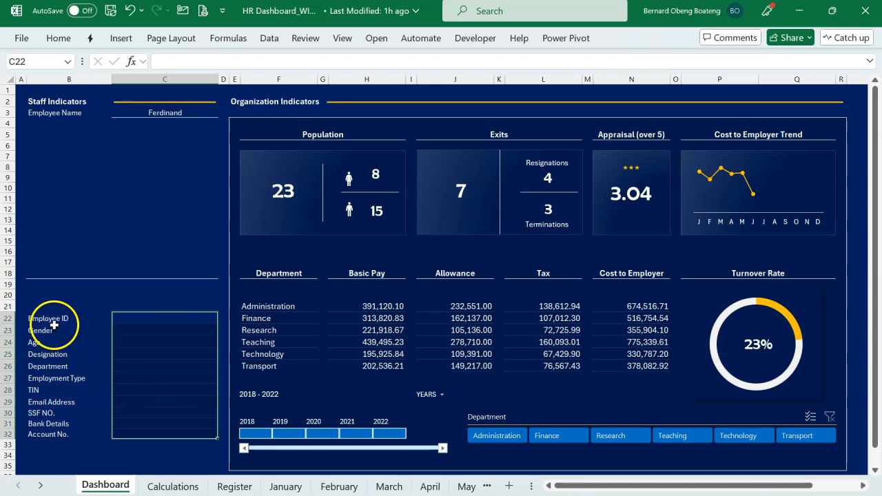
pyautogui.click(59, 136)
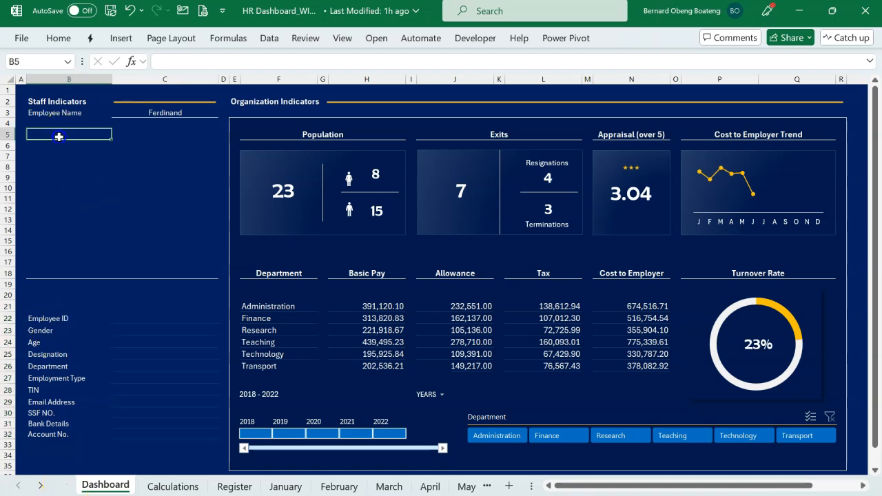
pyautogui.write('=xl')
pyautogui.press('Tab')
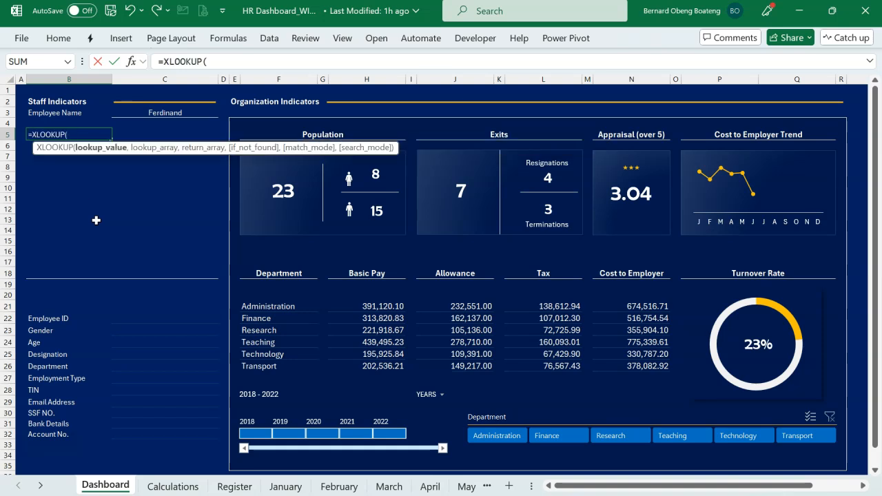
pyautogui.click(167, 112)
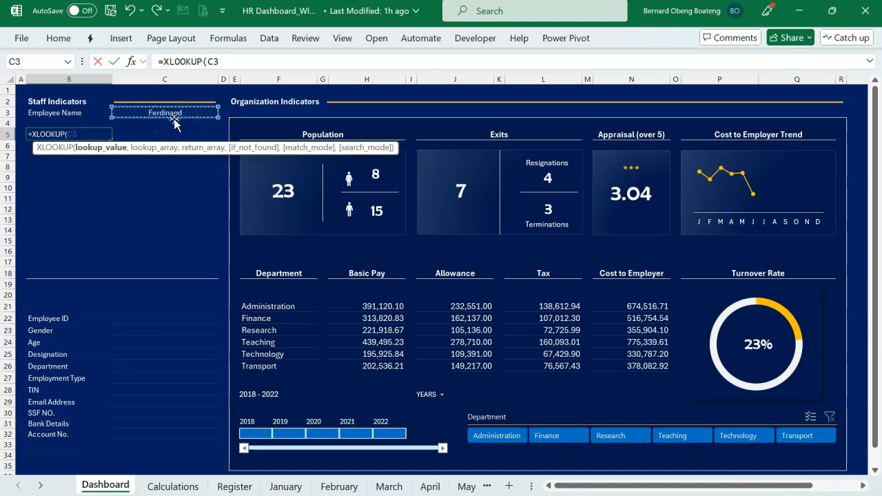
pyautogui.press('F4')
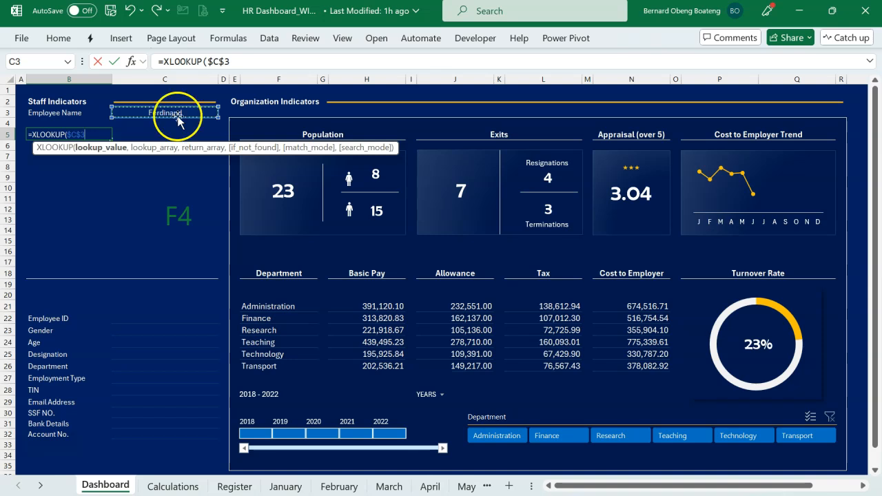
pyautogui.click(237, 64)
pyautogui.write(',')
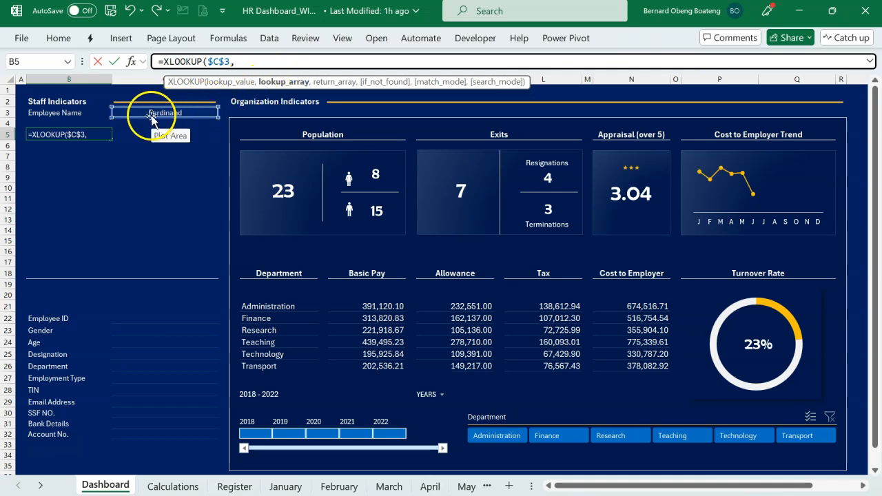
# Set the lookup array of the B5 XLOOKUP to the Name column of the Register table, Register[Name].
pyautogui.write('re')
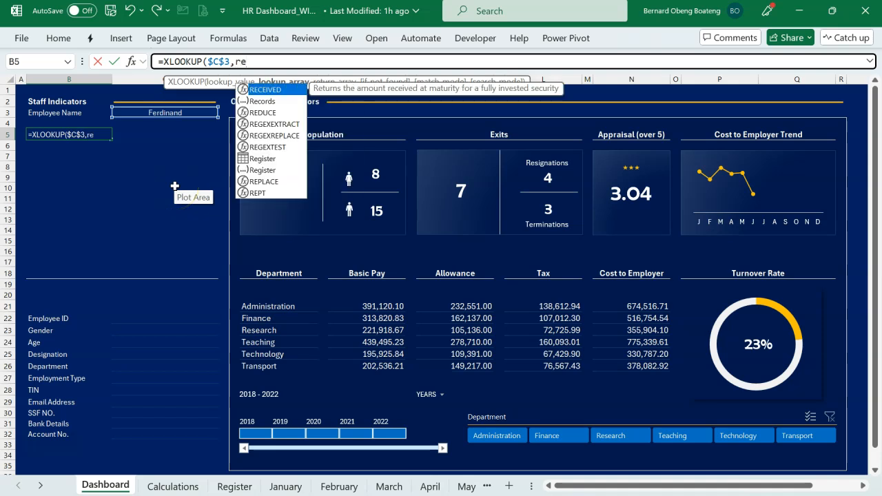
pyautogui.press('Down')
pyautogui.press('Down')
pyautogui.press('Down')
pyautogui.press('Down')
pyautogui.press('Down')
pyautogui.press('Down')
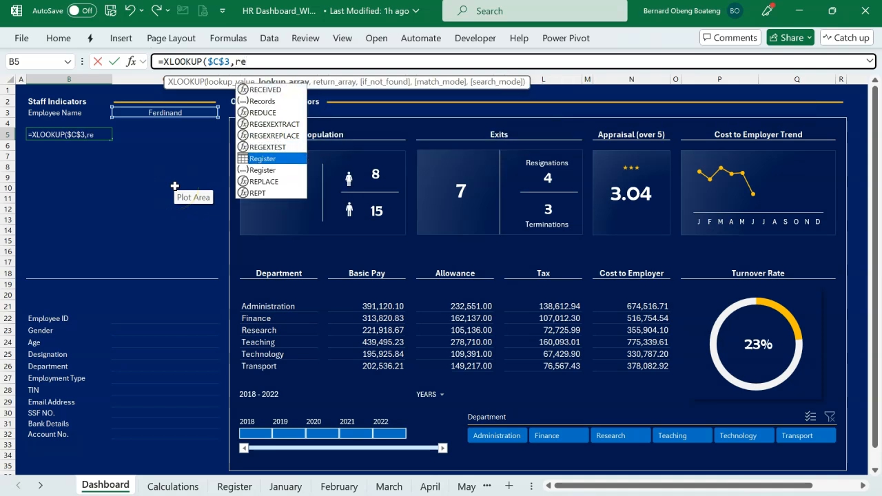
pyautogui.press('Tab')
pyautogui.write('[')
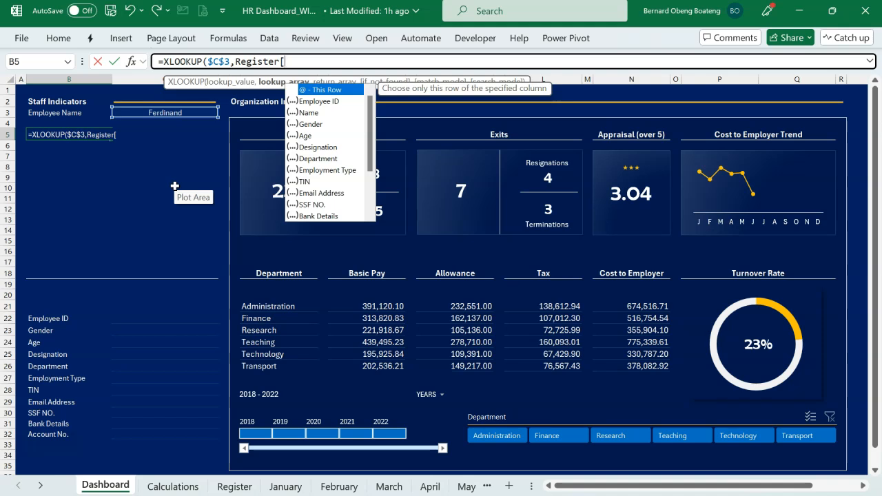
pyautogui.press('Down')
pyautogui.press('Down')
pyautogui.press('Tab')
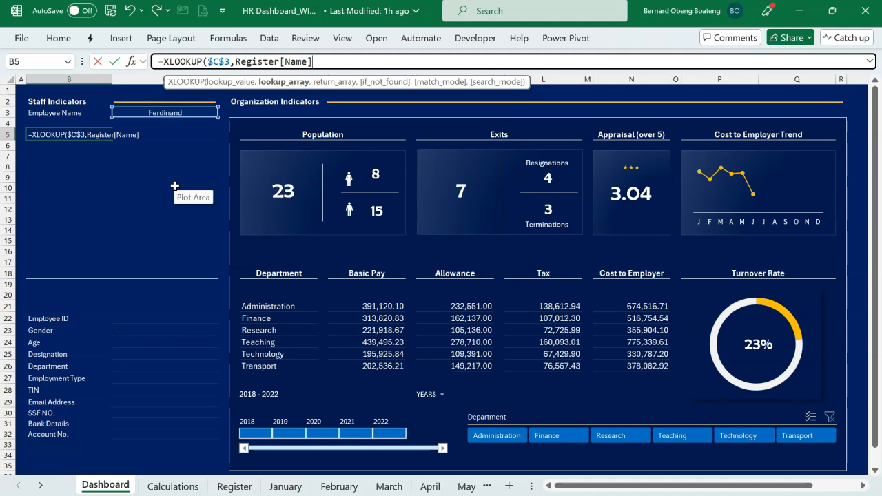
# Set the XLOOKUP's return array to Register[Picture], close the parenthesis and enter the formula in B5.
pyautogui.write(',')
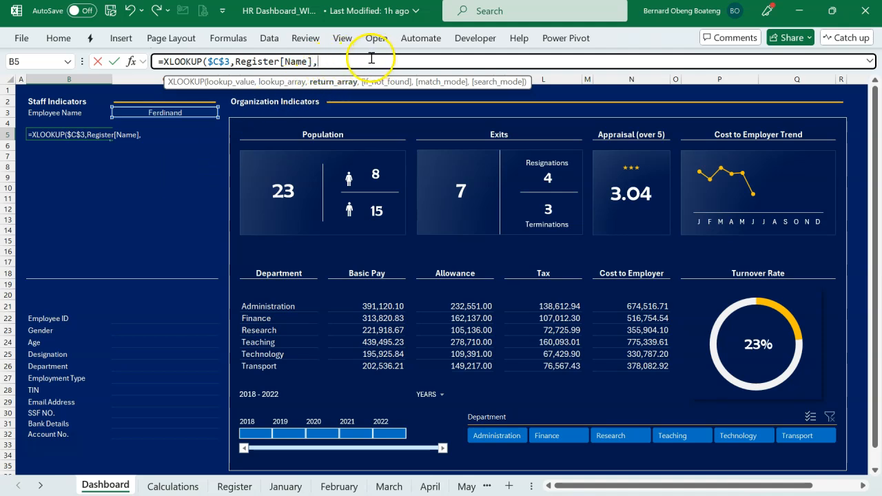
pyautogui.write('reg')
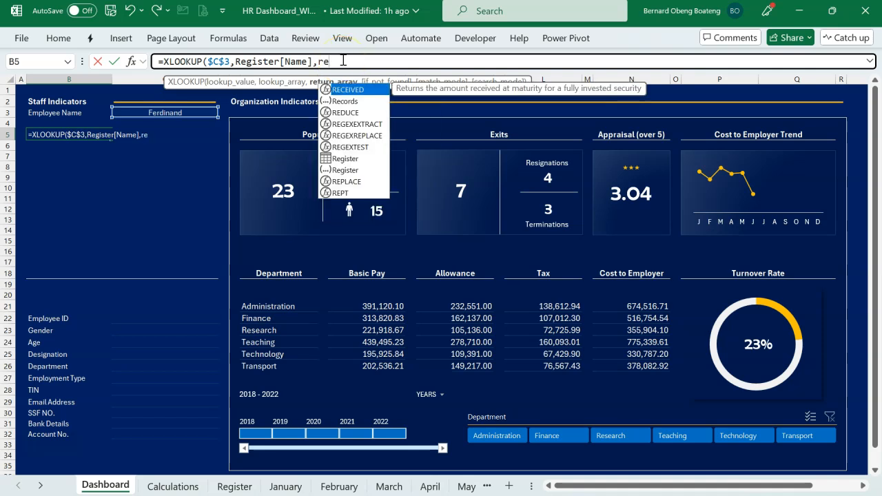
pyautogui.press('Down')
pyautogui.press('Down')
pyautogui.press('Down')
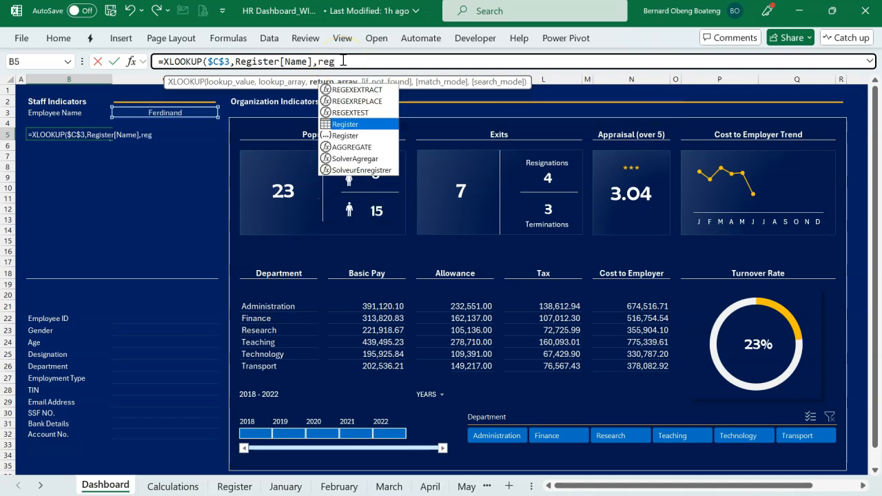
pyautogui.press('Tab')
pyautogui.write('[')
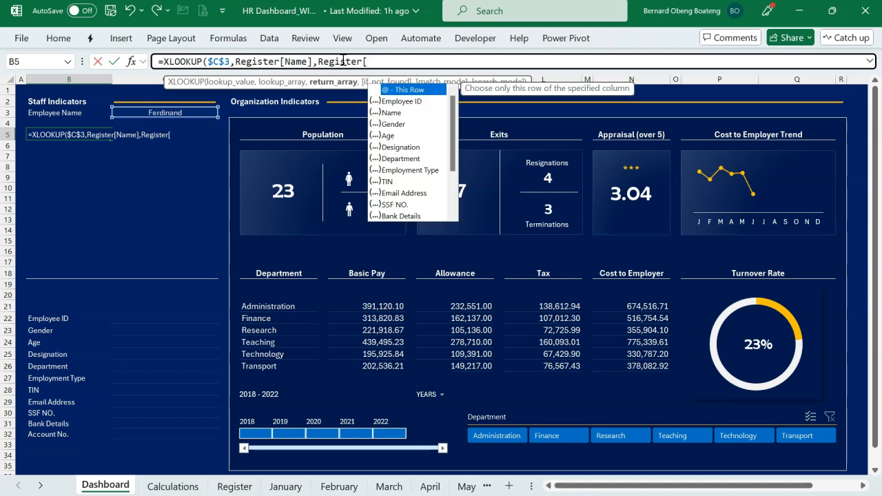
pyautogui.press('Down')
pyautogui.press('Down')
pyautogui.press('Down')
pyautogui.press('Down')
pyautogui.press('Down')
pyautogui.press('Down')
pyautogui.press('Down')
pyautogui.press('Down')
pyautogui.press('Down')
pyautogui.press('Down')
pyautogui.press('Down')
pyautogui.press('Down')
pyautogui.press('Down')
pyautogui.press('Down')
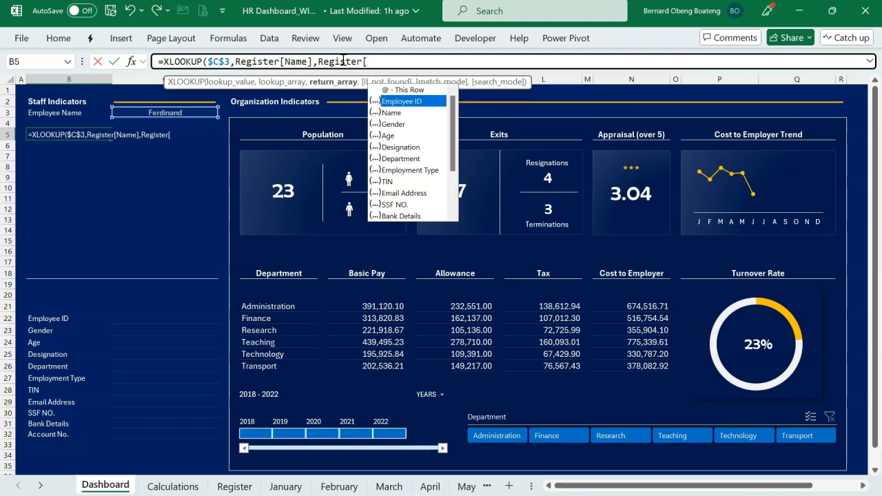
pyautogui.press('Up')
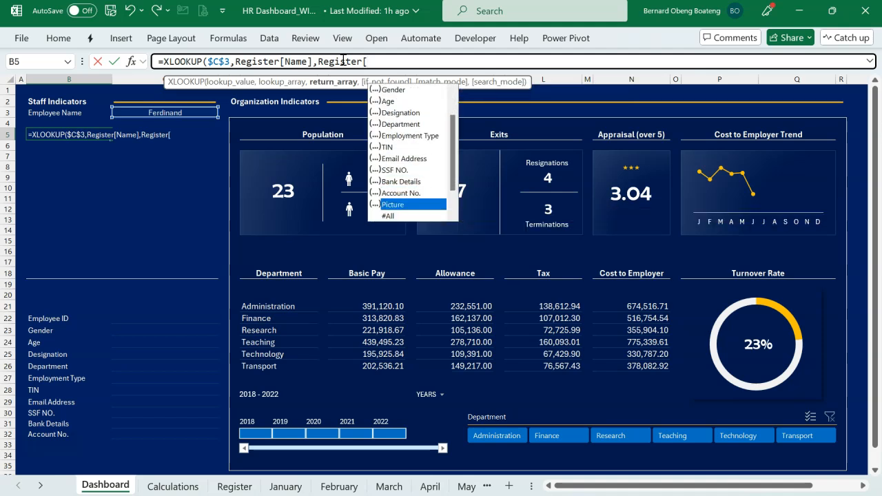
pyautogui.press('Tab')
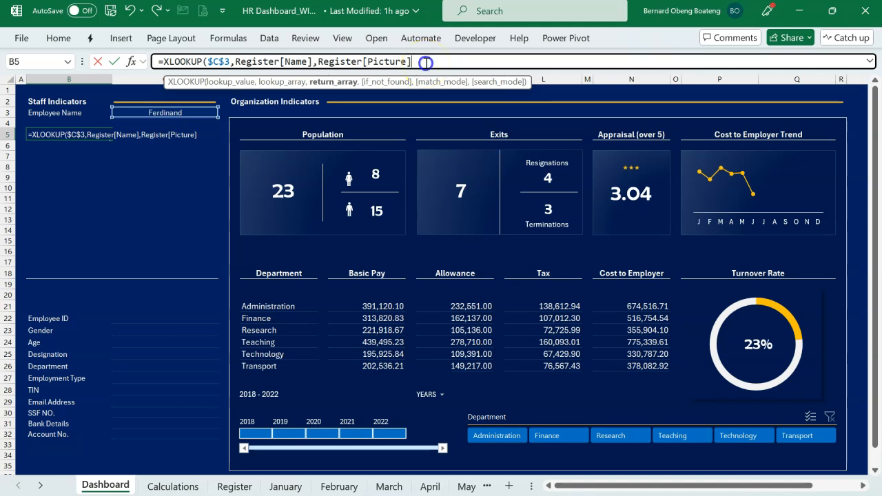
pyautogui.write(')')
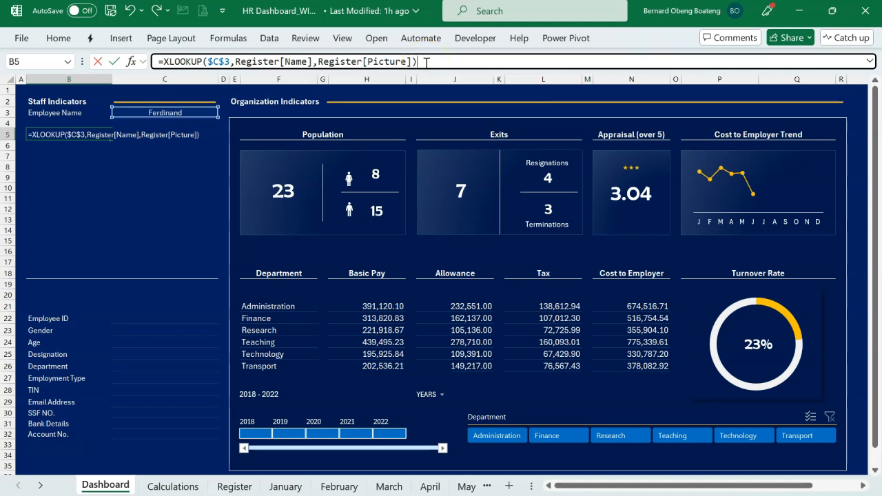
pyautogui.press('Return')
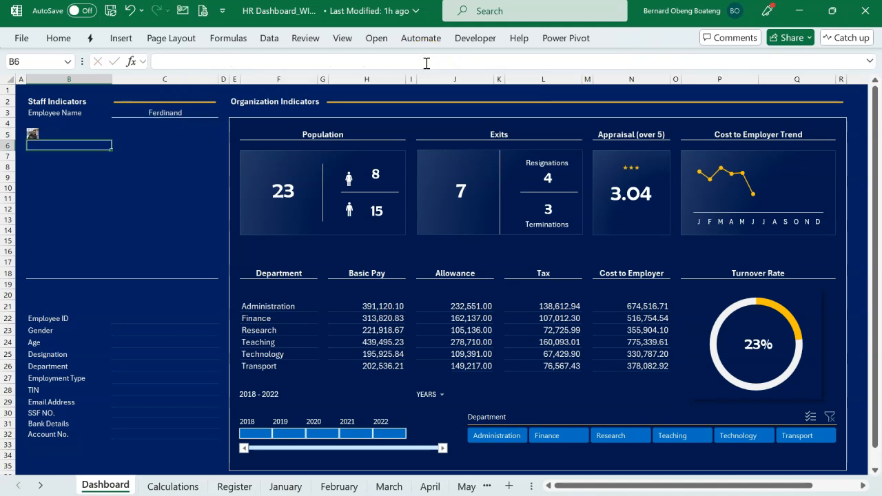
# Merge and center the range B5:C17 to enlarge the looked-up employee picture.
pyautogui.click(35, 134)
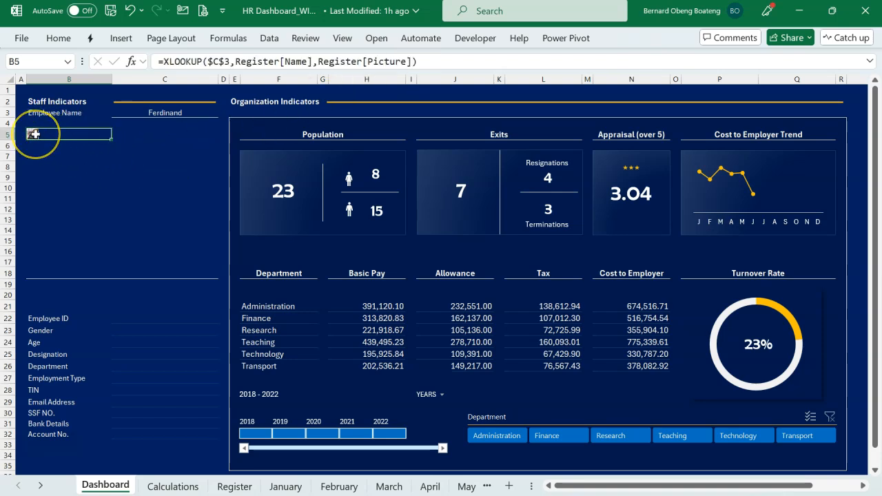
pyautogui.moveTo(34, 134); pyautogui.dragTo(179, 264)
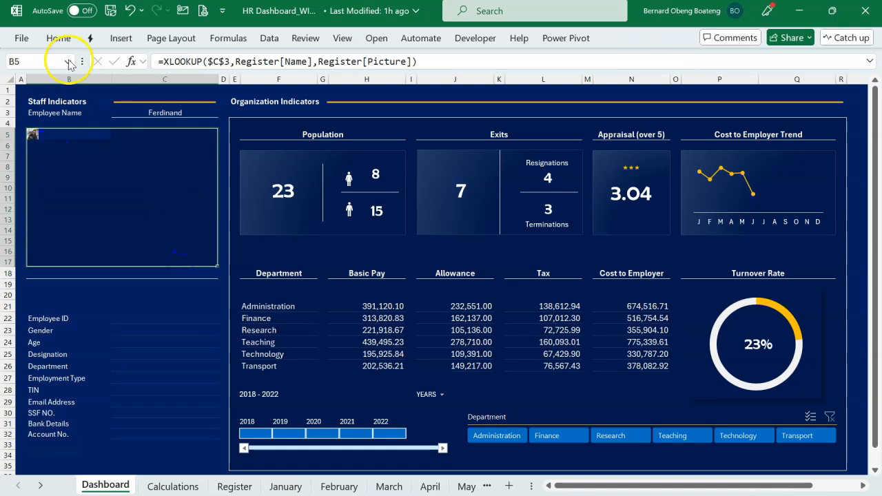
pyautogui.click(59, 38)
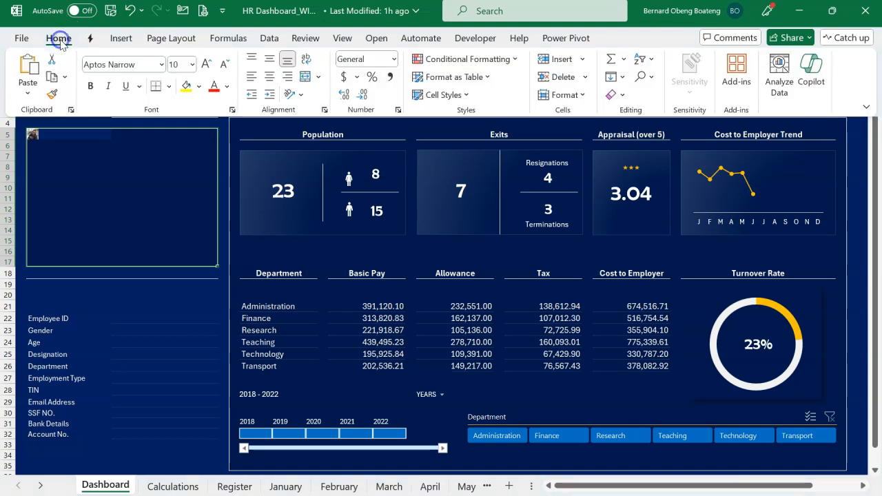
pyautogui.click(305, 79)
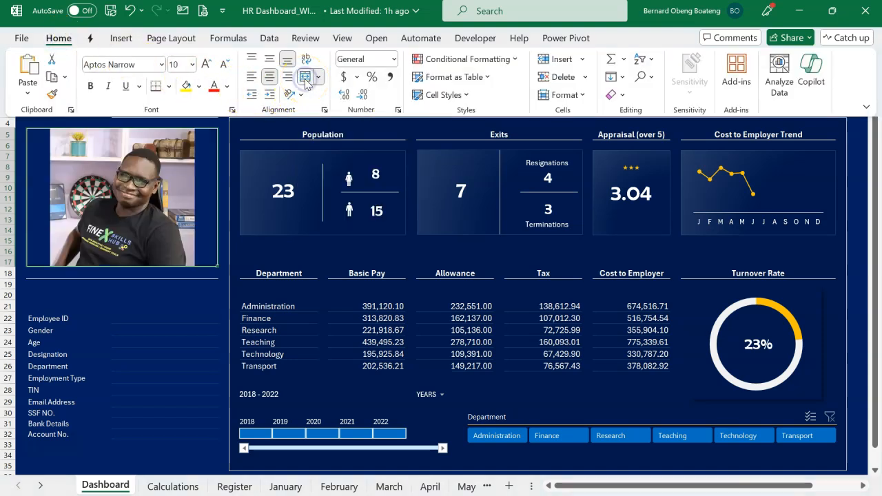
pyautogui.click(168, 280)
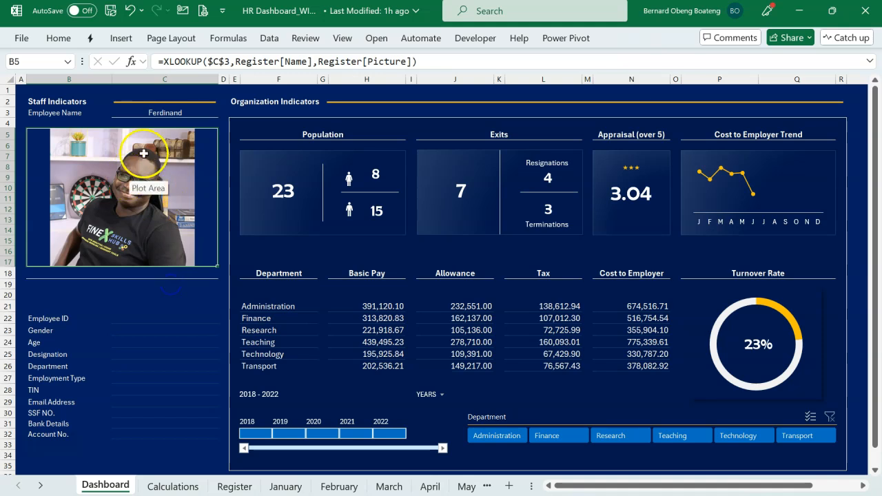
# Test the picture lookup by choosing the second, third and fifth employees in turn from the Employee Name list in C3.
pyautogui.click(158, 111)
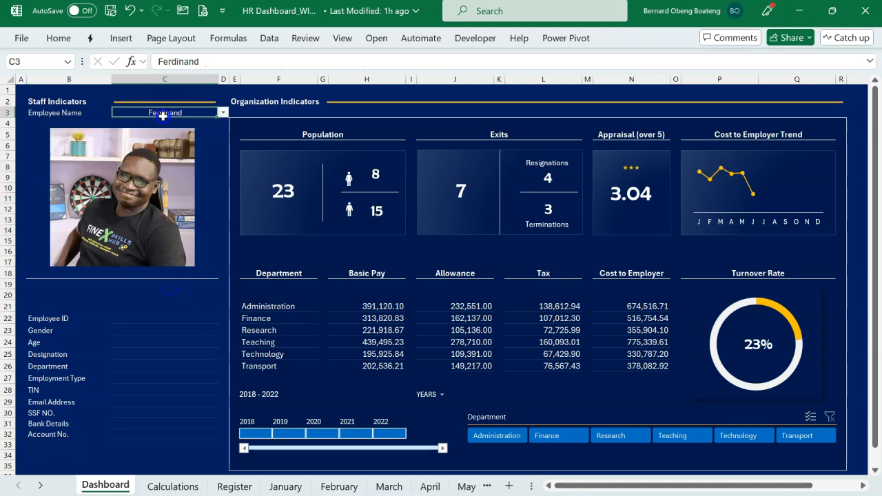
pyautogui.click(223, 113)
pyautogui.click(197, 136)
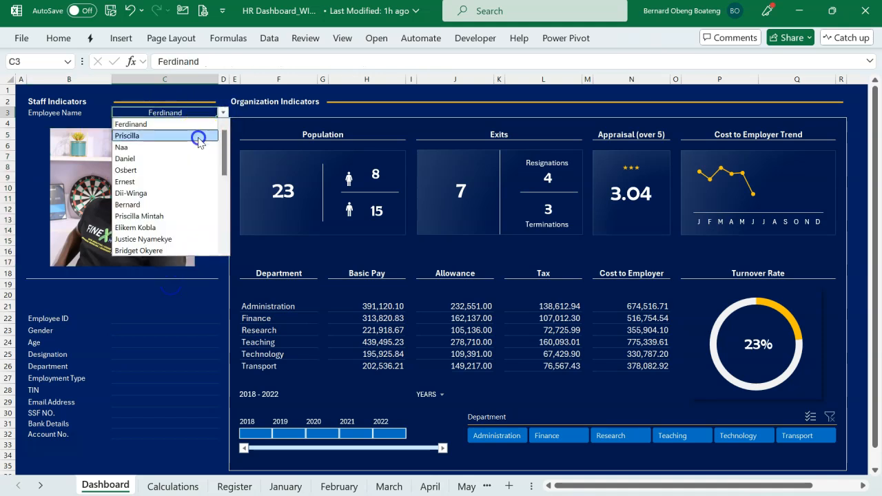
pyautogui.click(223, 115)
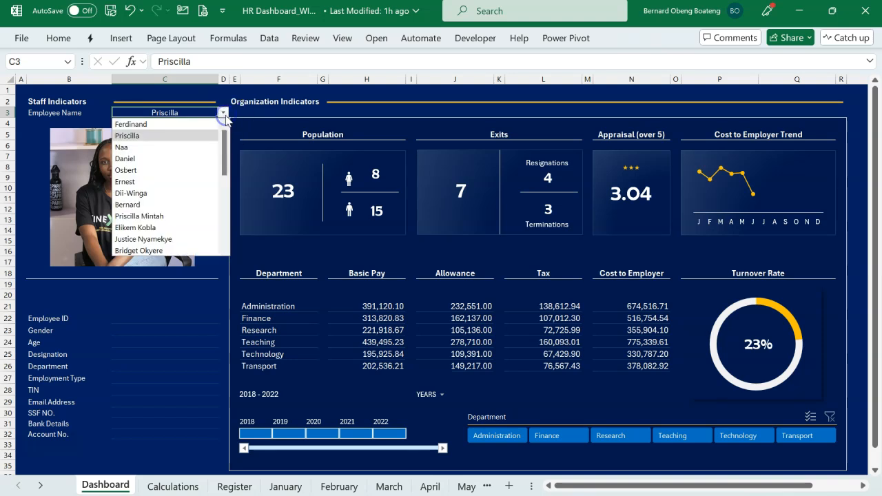
pyautogui.click(217, 147)
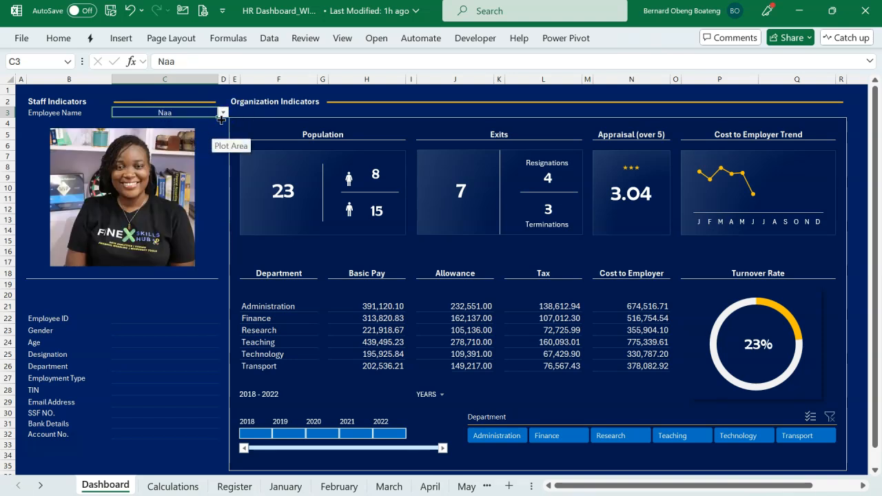
pyautogui.click(222, 116)
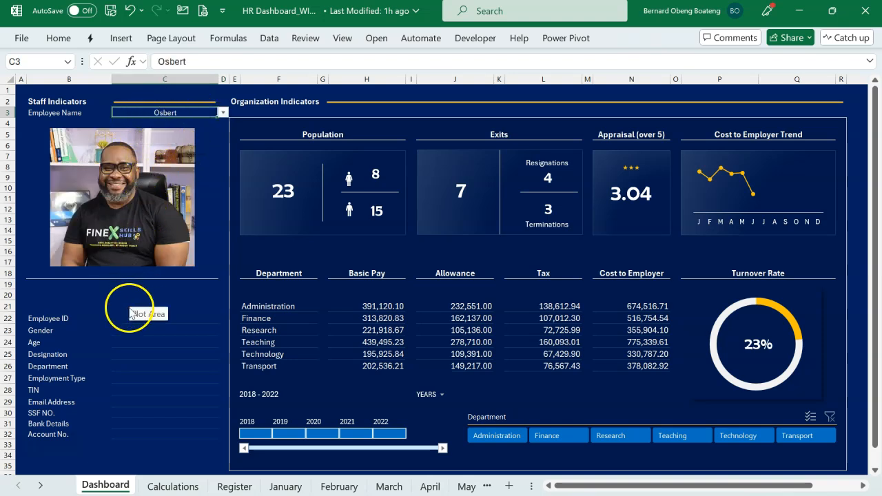
# Copy the XLOOKUP formula text from the merged picture cell into the Employee ID cell C22.
pyautogui.click(148, 169)
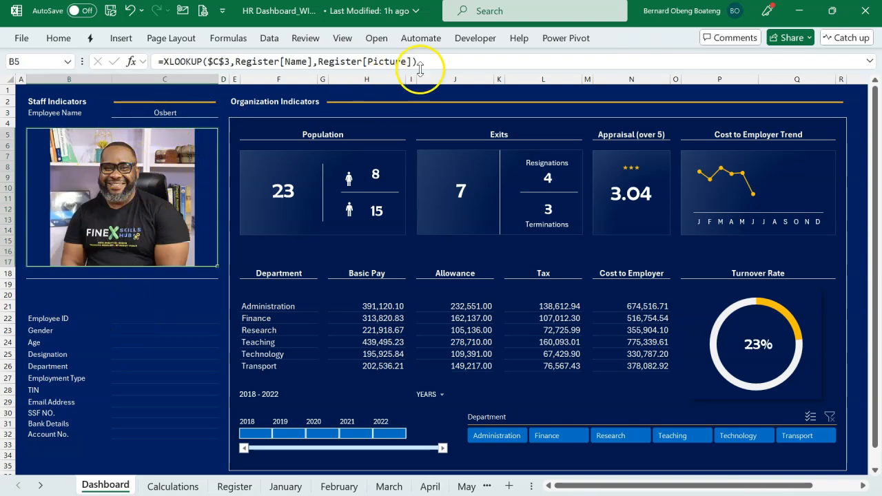
pyautogui.moveTo(436, 61); pyautogui.dragTo(146, 47)
pyautogui.hotkey('ctrl', 'c')
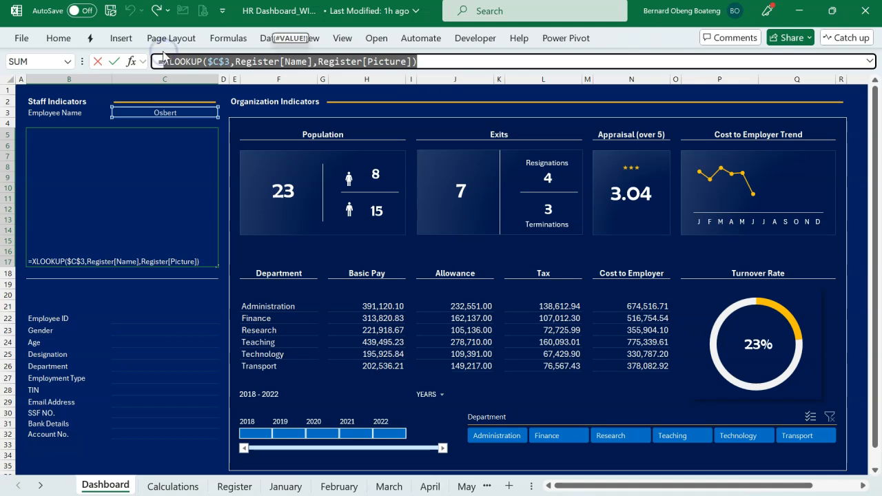
pyautogui.press('Escape')
pyautogui.click(137, 316)
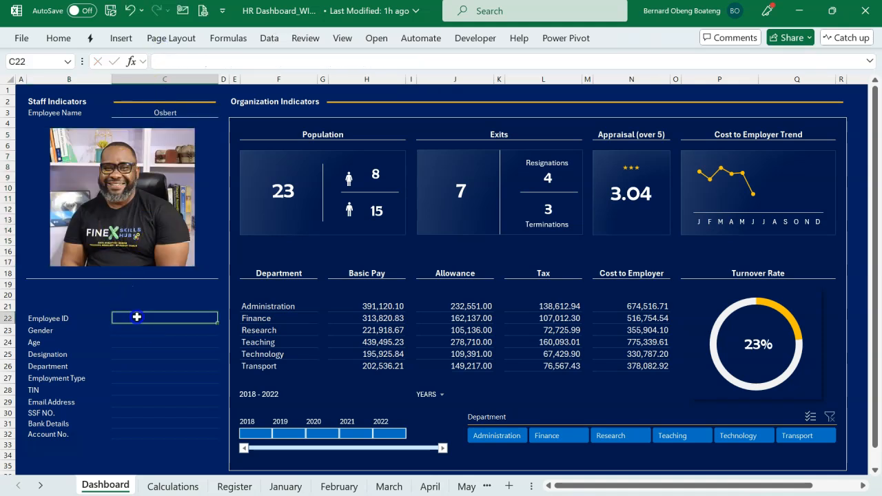
pyautogui.write('=')
pyautogui.hotkey('ctrl', 'v')
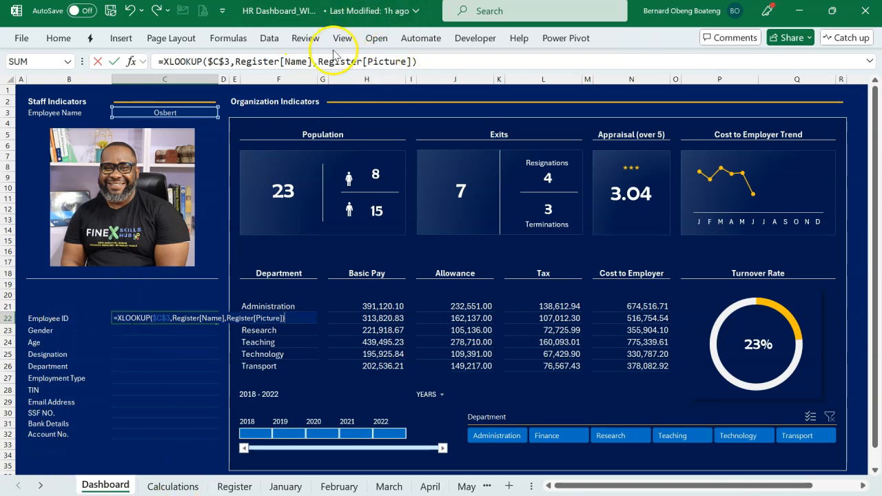
# Change the return array of C22's XLOOKUP to the text reference "Register["&B22&"]", taking the column name from the Employee ID label.
pyautogui.click(319, 61)
pyautogui.write('"')
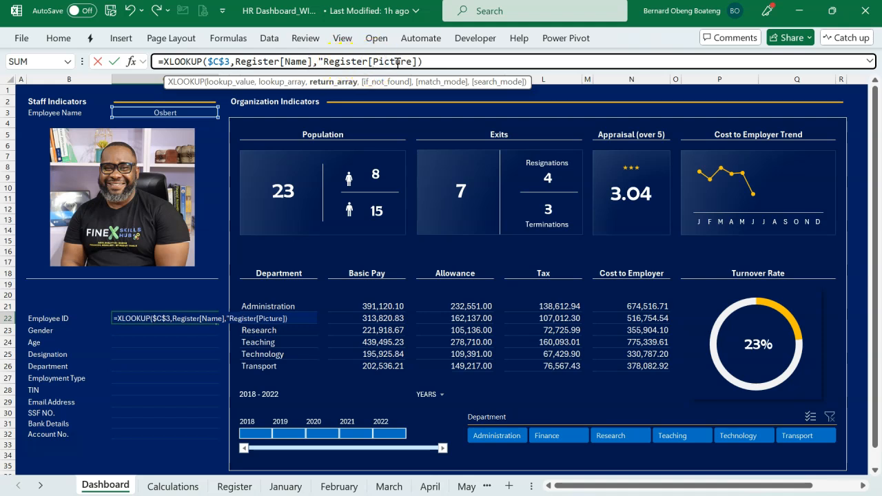
pyautogui.write('"')
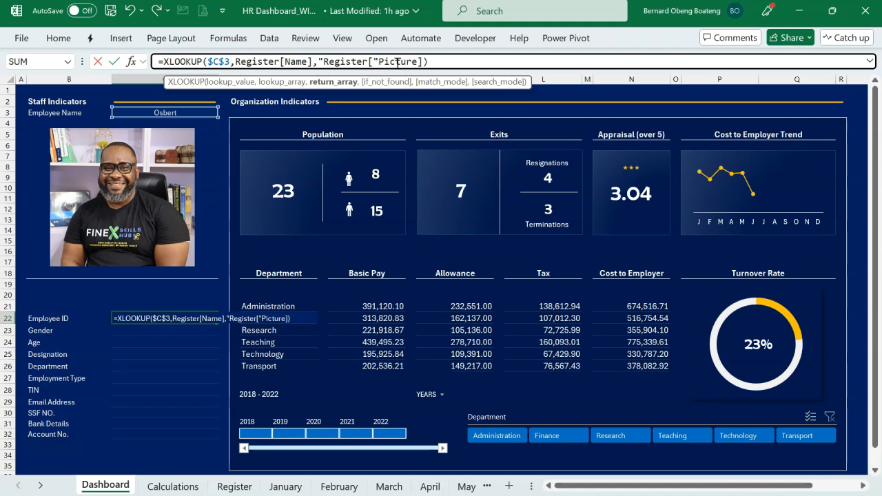
pyautogui.write('&')
pyautogui.click(384, 61)
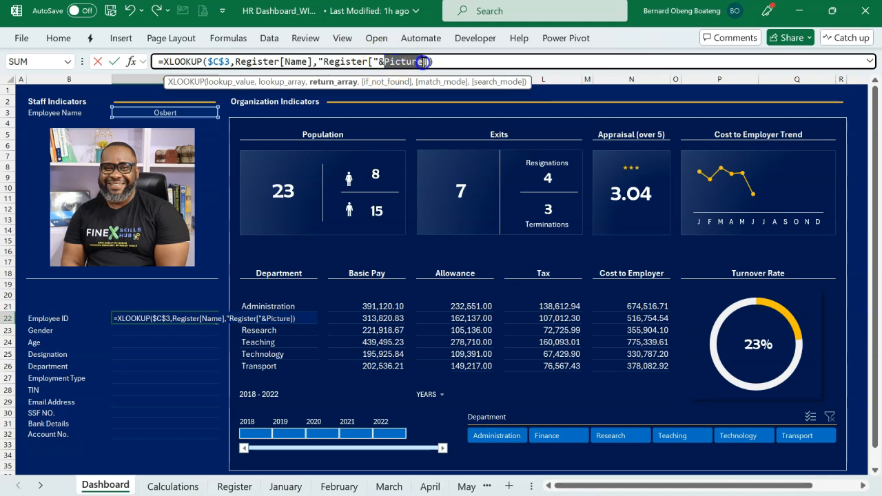
pyautogui.click(68, 318)
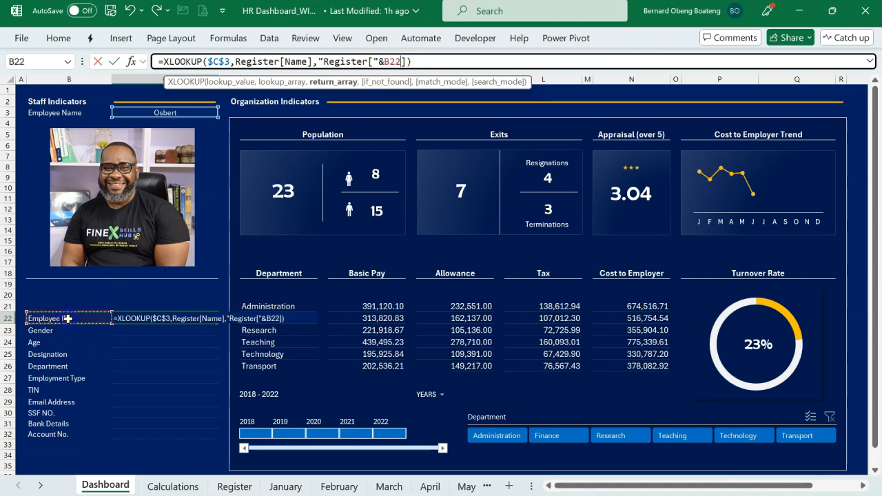
pyautogui.click(54, 320)
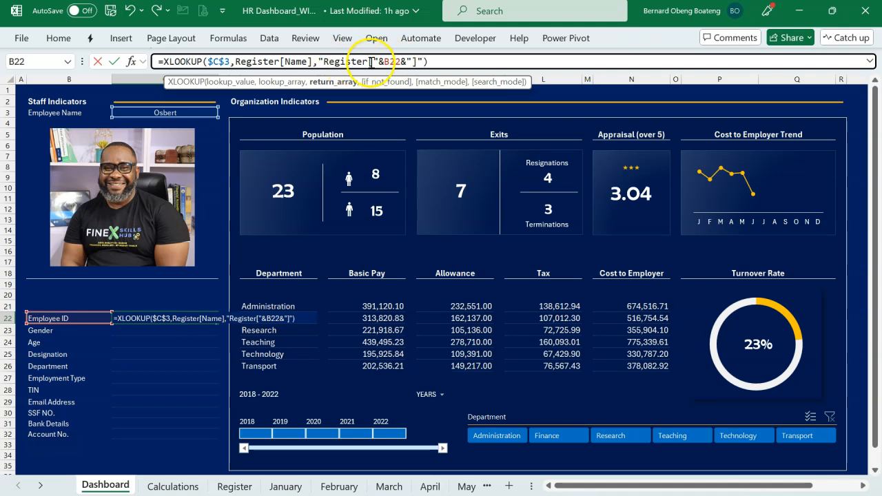
# Wrap the "Register["&B22&"]" return array in an INDIRECT function, close its parenthesis and enter the formula in C22.
pyautogui.click(320, 62)
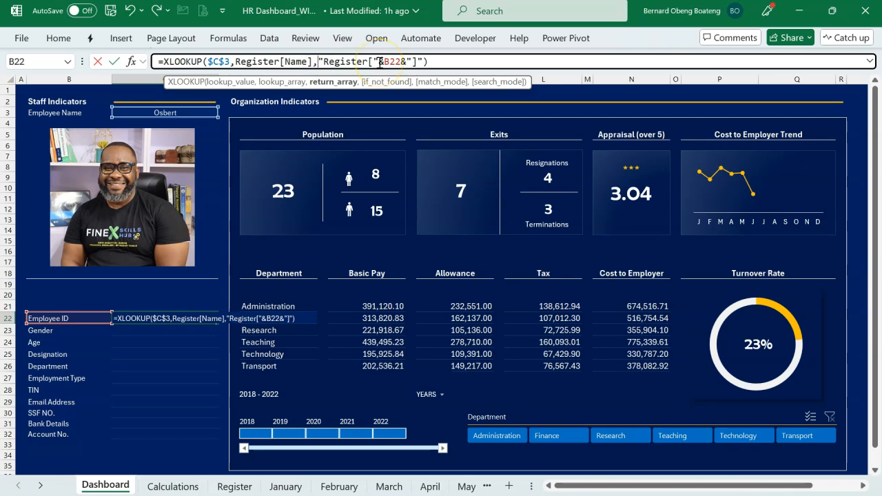
pyautogui.write('ind')
pyautogui.press('Down')
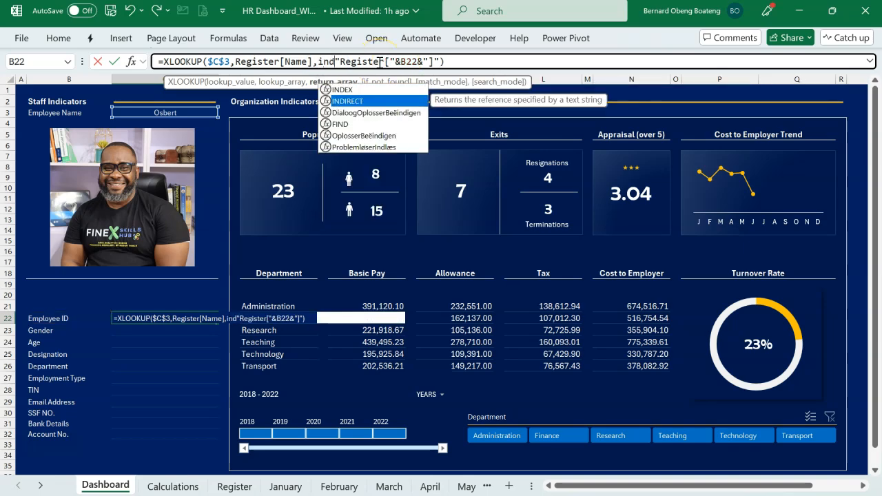
pyautogui.press('Tab')
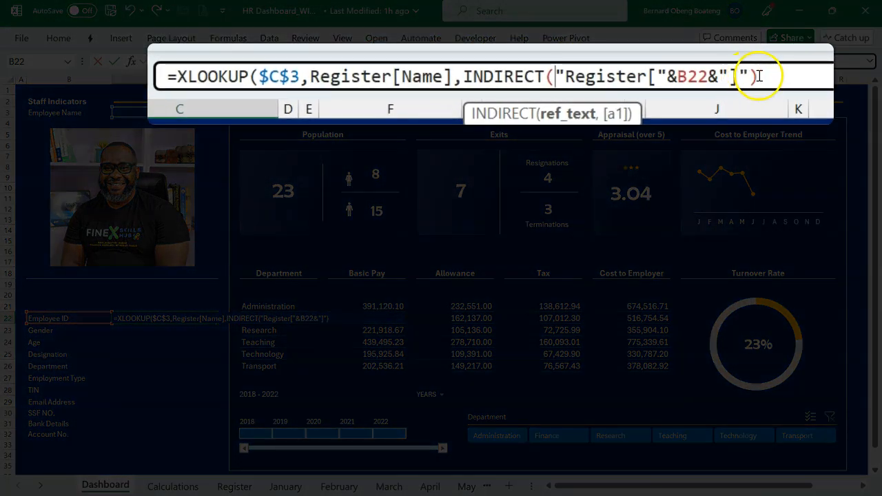
pyautogui.click(759, 76)
pyautogui.write(')')
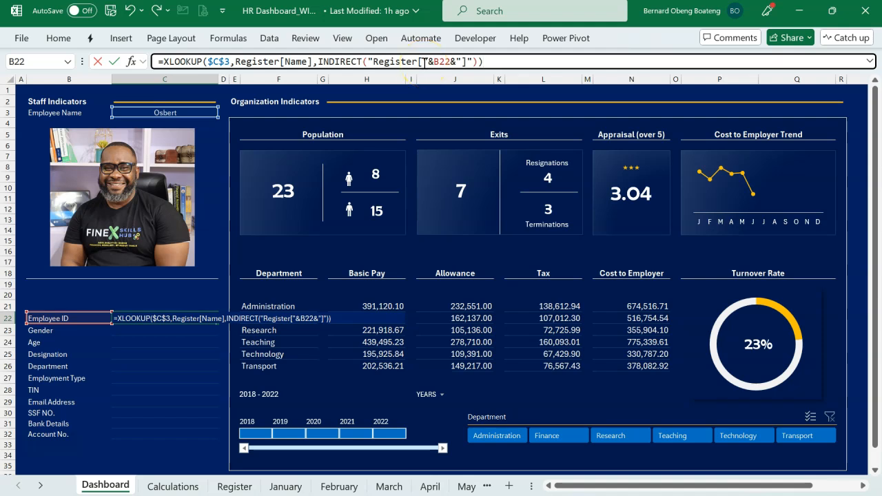
pyautogui.press('Return')
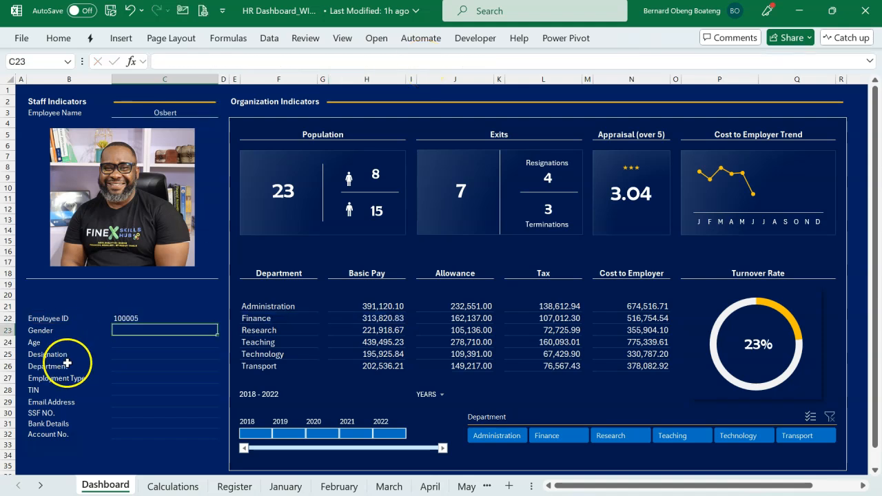
# Fill the C22 lookup formula down through the Account No. cell C32 without altering the cell formatting, and center C22:C32 horizontally.
pyautogui.click(146, 319)
pyautogui.hotkey('shift', 'Down')
pyautogui.hotkey('shift', 'Down')
pyautogui.hotkey('shift', 'Down')
pyautogui.hotkey('shift', 'Down')
pyautogui.hotkey('shift', 'Down')
pyautogui.hotkey('shift', 'Down')
pyautogui.hotkey('shift', 'Down')
pyautogui.hotkey('shift', 'Down')
pyautogui.hotkey('shift', 'Down')
pyautogui.hotkey('shift', 'Down')
pyautogui.hotkey('ctrl', 'd')
pyautogui.hotkey('ctrl', 'q')
pyautogui.click(72, 327)
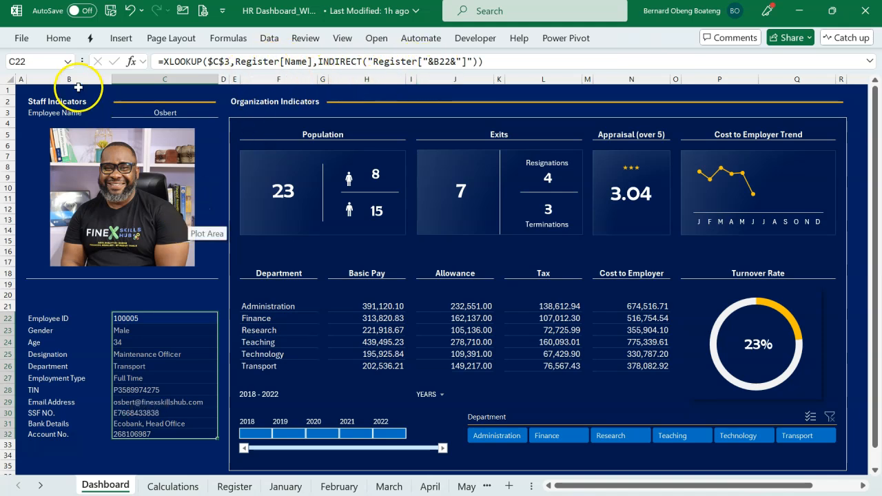
pyautogui.click(59, 38)
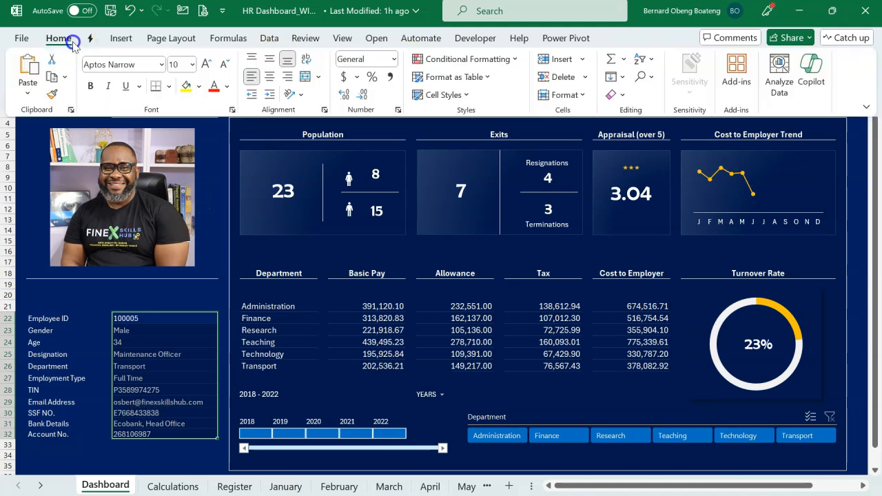
pyautogui.click(270, 81)
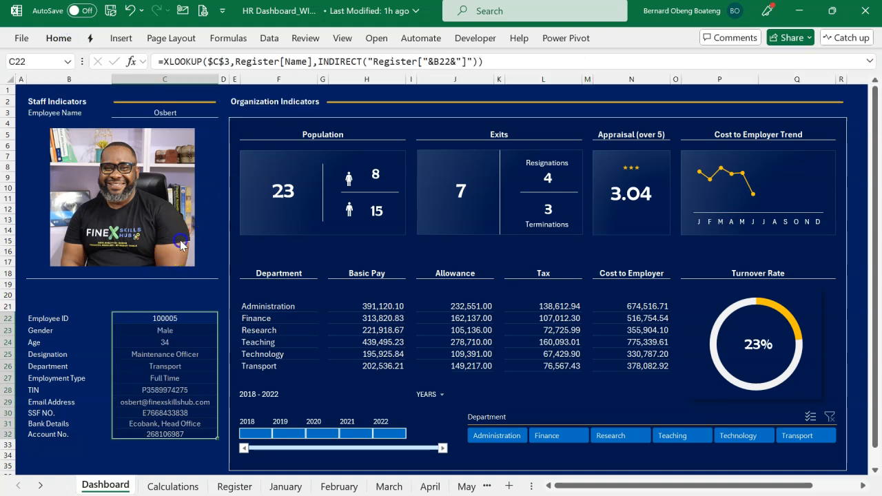
# Test the staff picture and detail lookups by choosing different employees from the Employee Name list in C3, ending with the second employee.
pyautogui.click(190, 112)
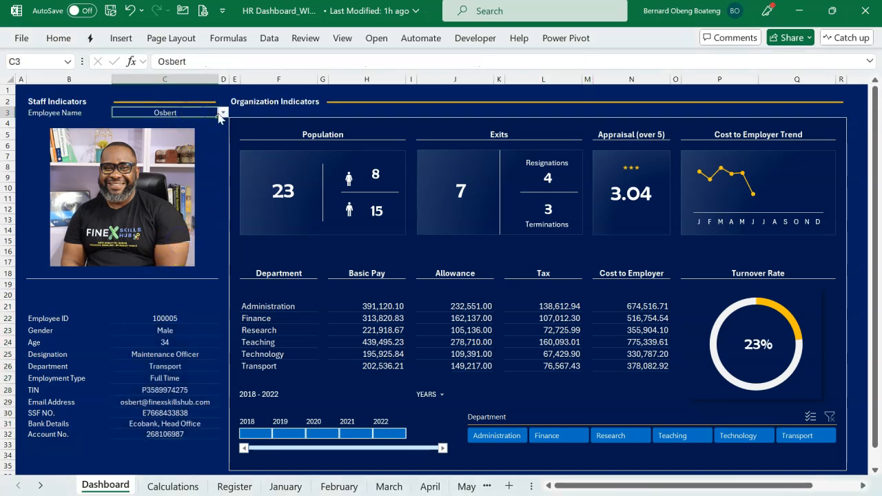
pyautogui.click(222, 112)
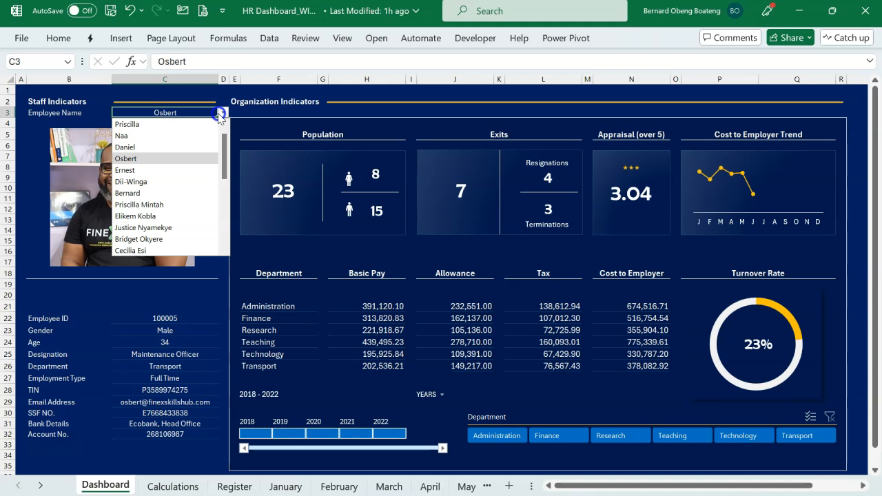
pyautogui.click(190, 170)
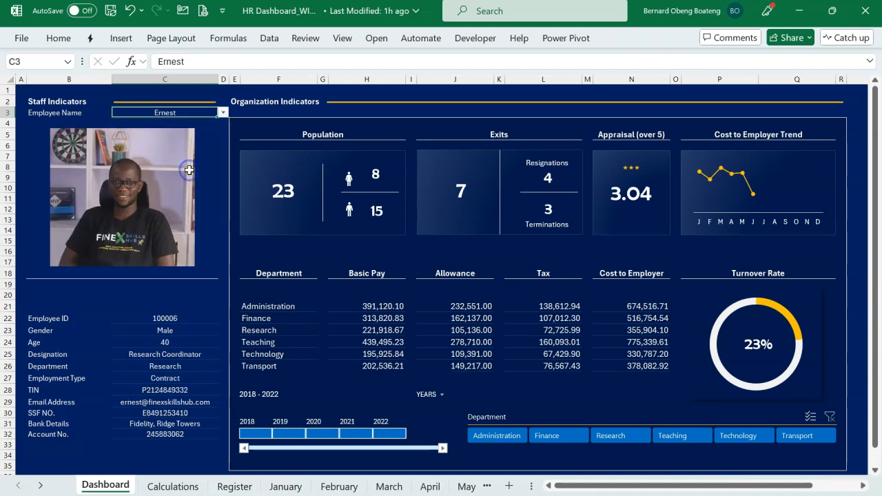
pyautogui.click(222, 113)
pyautogui.click(177, 195)
pyautogui.hotkey('alt', 'Down')
pyautogui.click(204, 155)
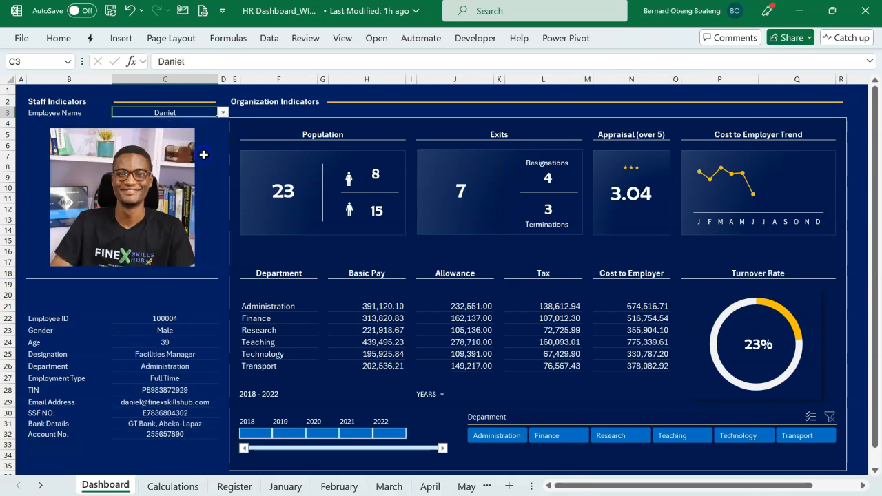
pyautogui.click(222, 112)
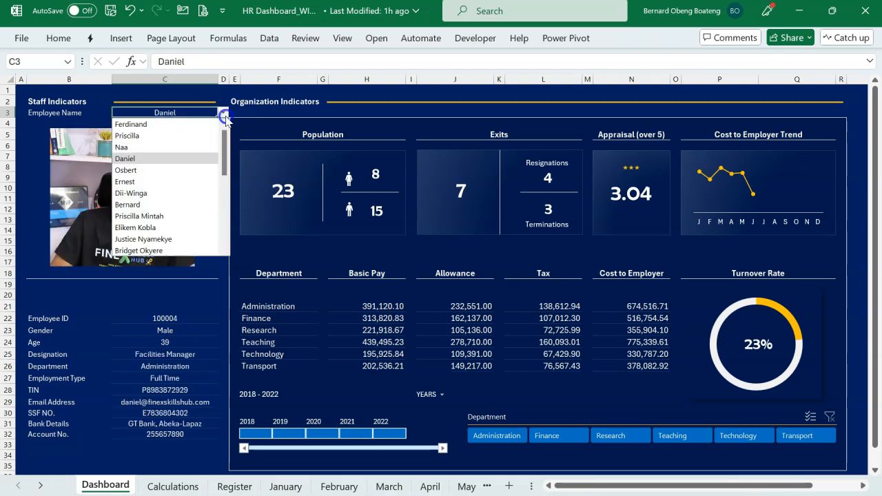
pyautogui.click(191, 204)
pyautogui.click(135, 316)
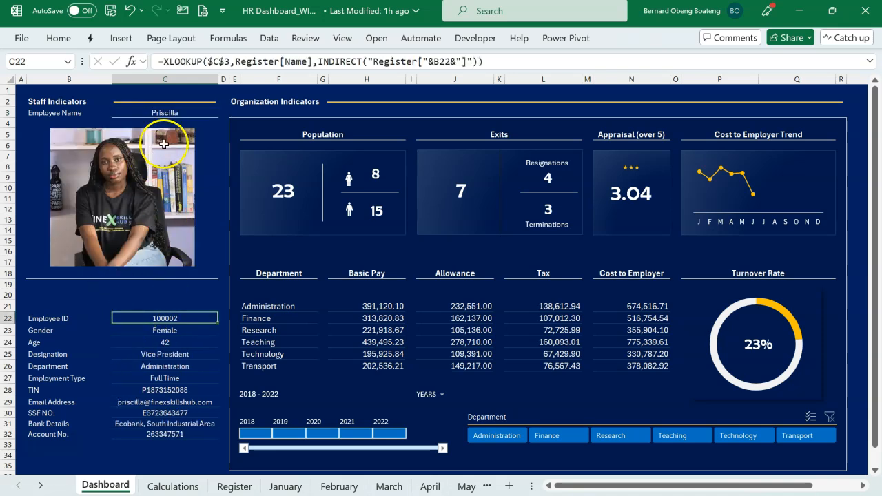
pyautogui.click(168, 115)
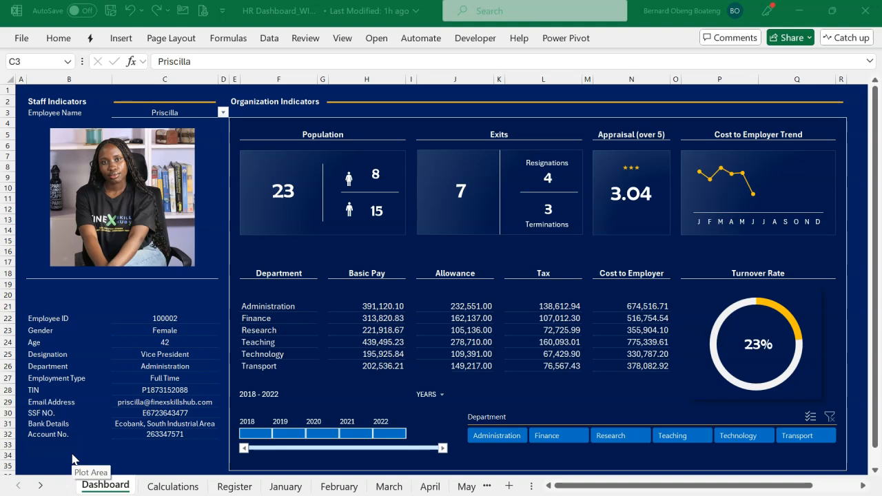
pyautogui.click(100, 457)
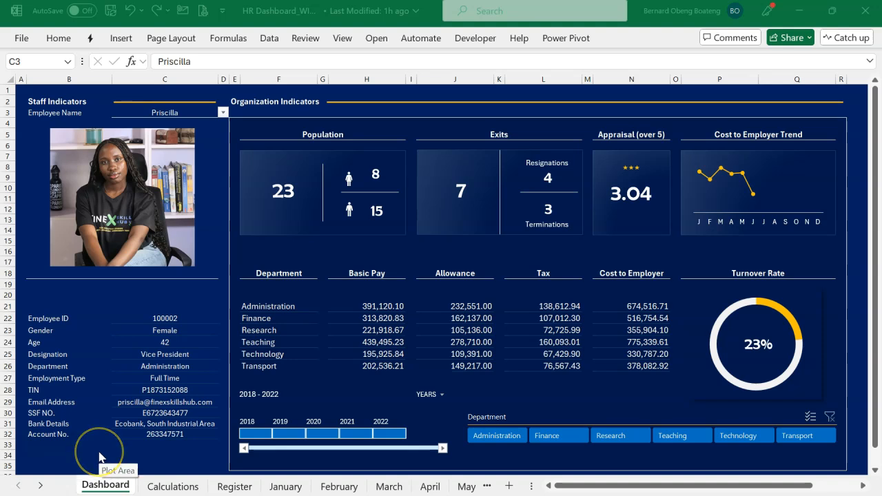